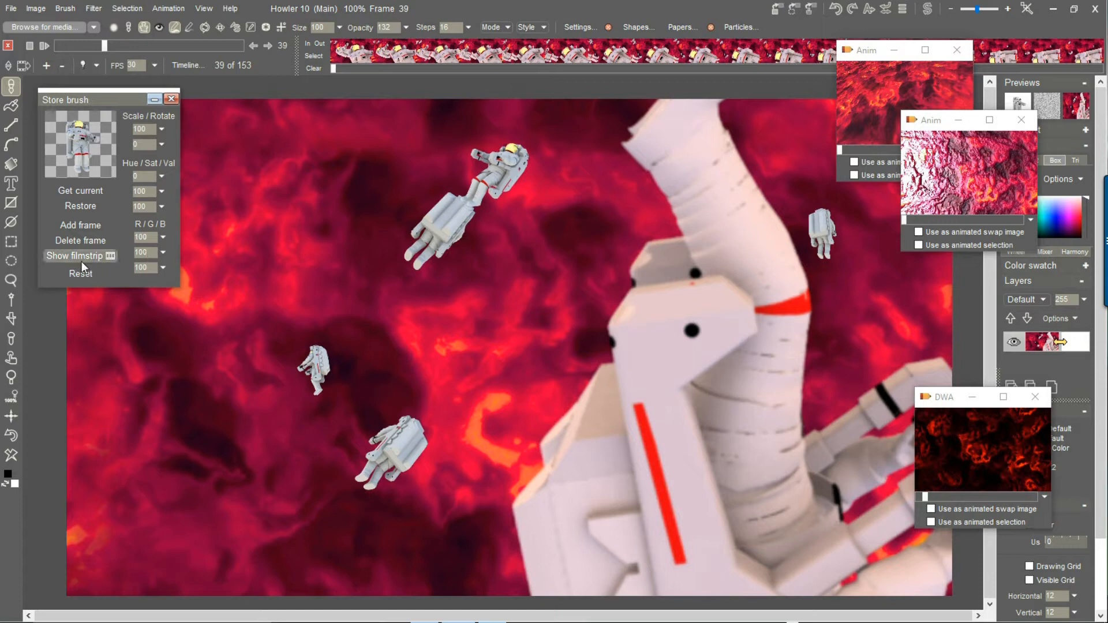
Step: Close the Store brush window and return the astronaut animation to its first frame
{"action": "mouse_move", "coordinate": [267, 122]}
{"action": "left_mouse_down"}
{"action": "mouse_move", "coordinate": [259, 190]}
{"action": "mouse_move", "coordinate": [255, 141]}
{"action": "mouse_move", "coordinate": [254, 214]}
{"action": "mouse_move", "coordinate": [256, 116]}
{"action": "left_mouse_up"}
{"action": "left_click", "coordinate": [264, 99]}
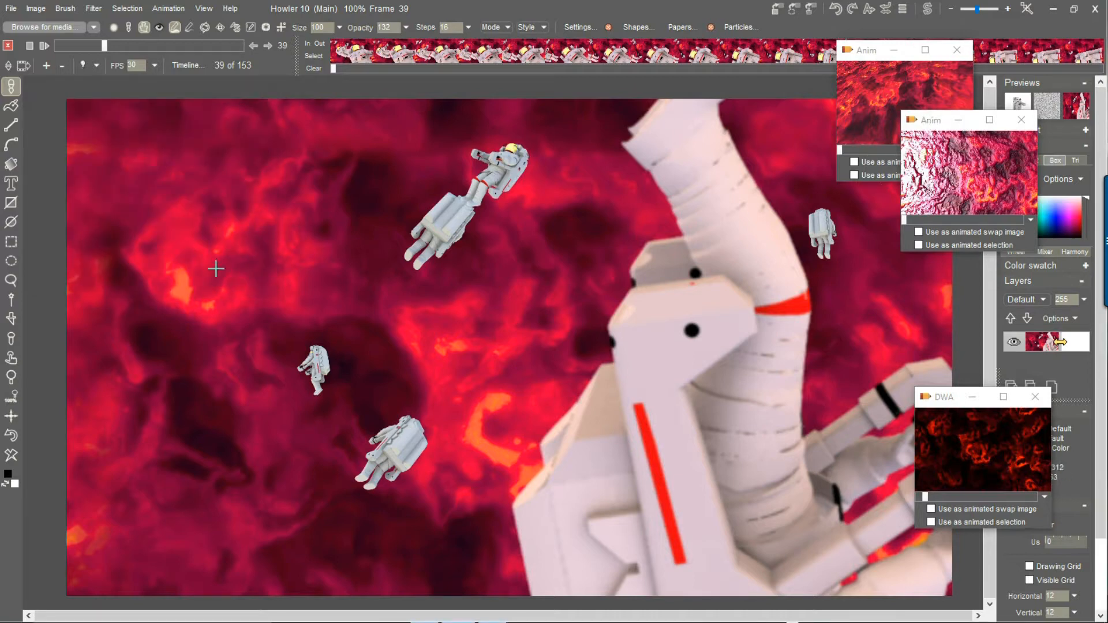
{"action": "left_click_drag", "start_coordinate": [113, 58], "coordinate": [58, 67]}
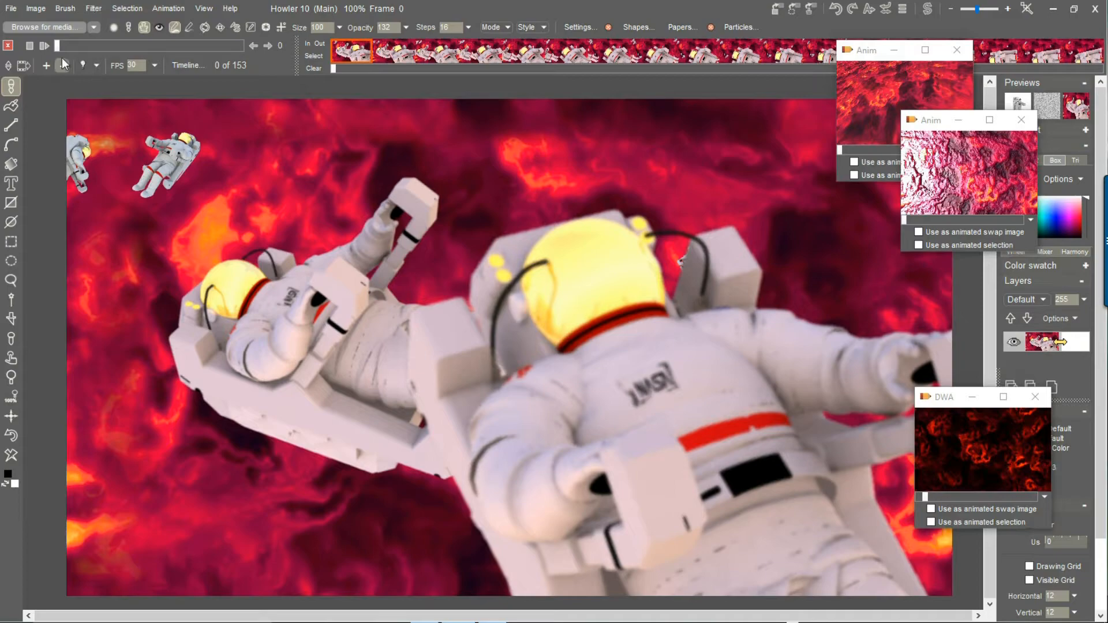
{"action": "left_click_drag", "start_coordinate": [68, 40], "coordinate": [47, 96]}
{"action": "left_click", "coordinate": [63, 8]}
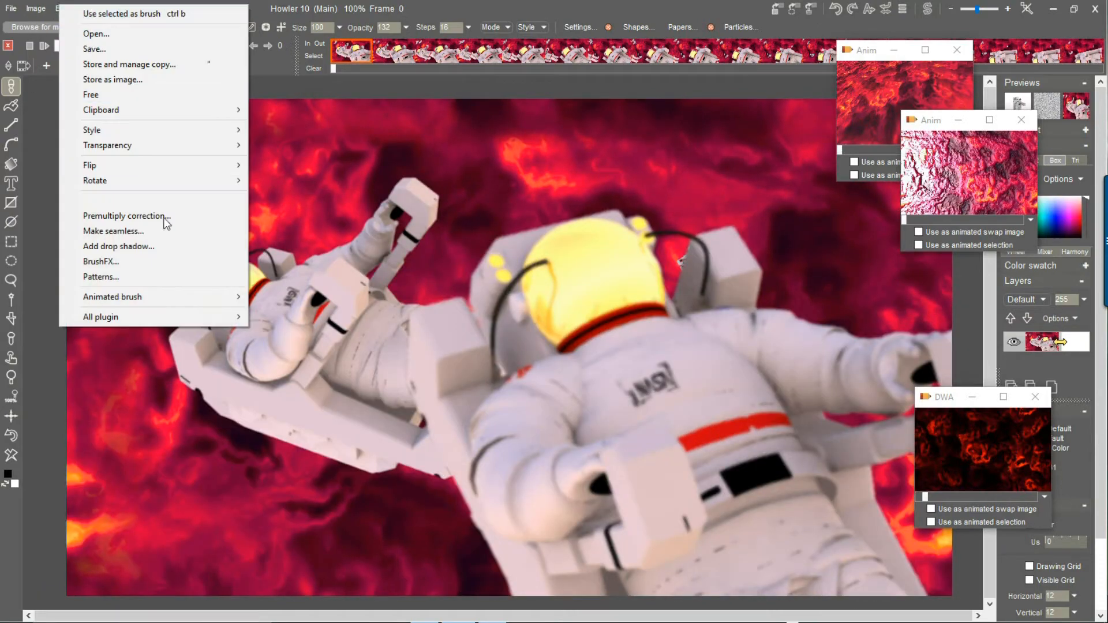
{"action": "mouse_move", "coordinate": [150, 294]}
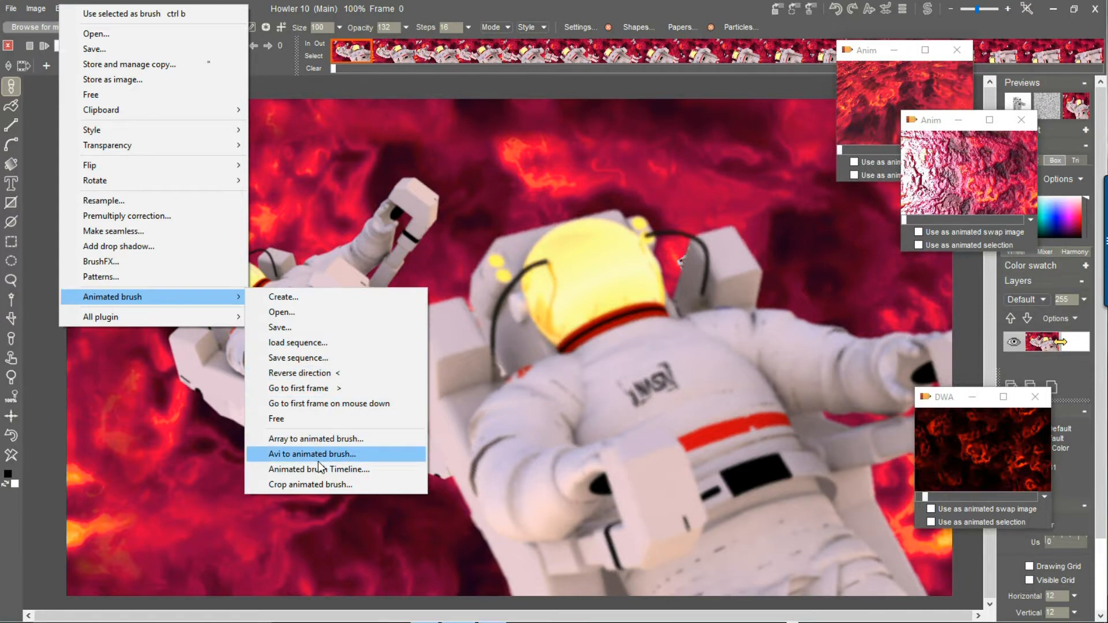
{"action": "left_click", "coordinate": [548, 7]}
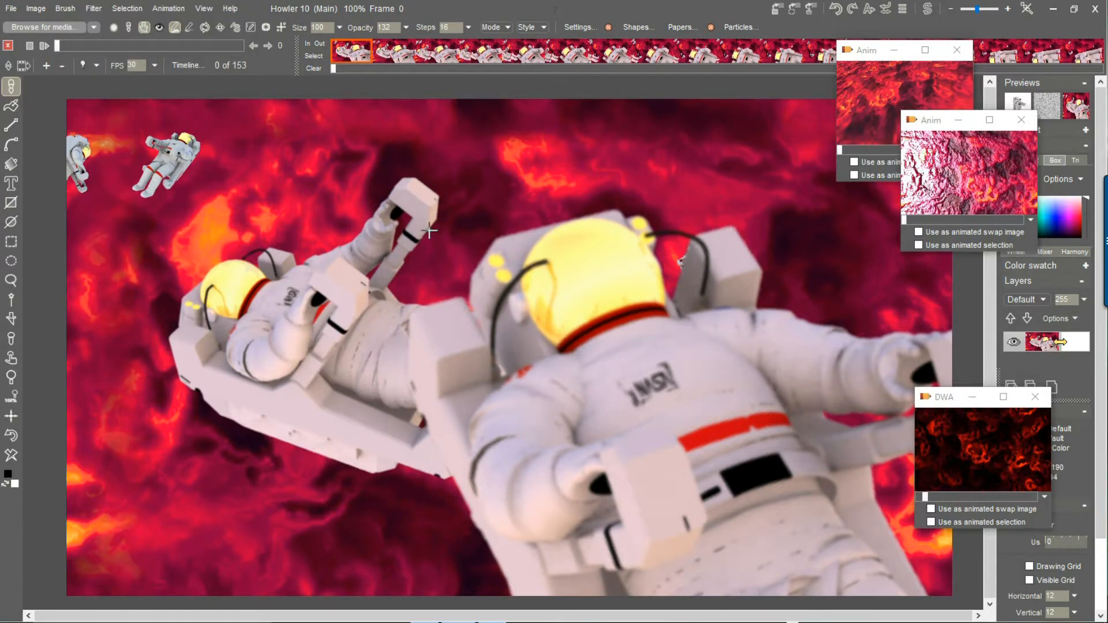
Step: Review the astronaut animation by scrubbing from the first to the last frame, and inspect frame 128 enlarged
{"action": "left_click_drag", "start_coordinate": [68, 44], "coordinate": [169, 43]}
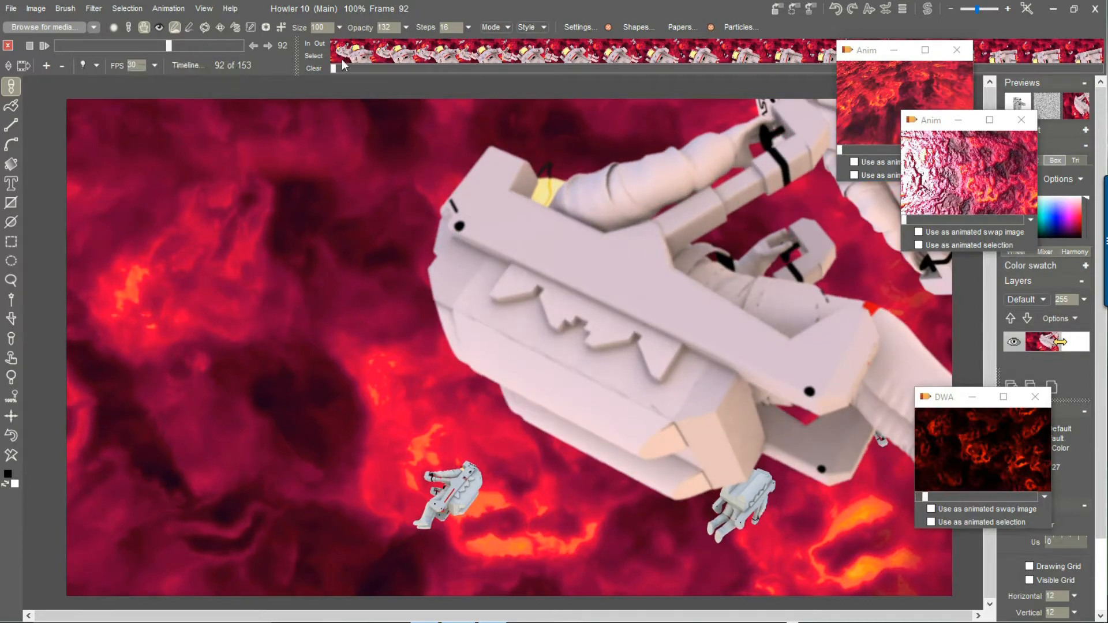
{"action": "left_click_drag", "start_coordinate": [169, 45], "coordinate": [252, 43]}
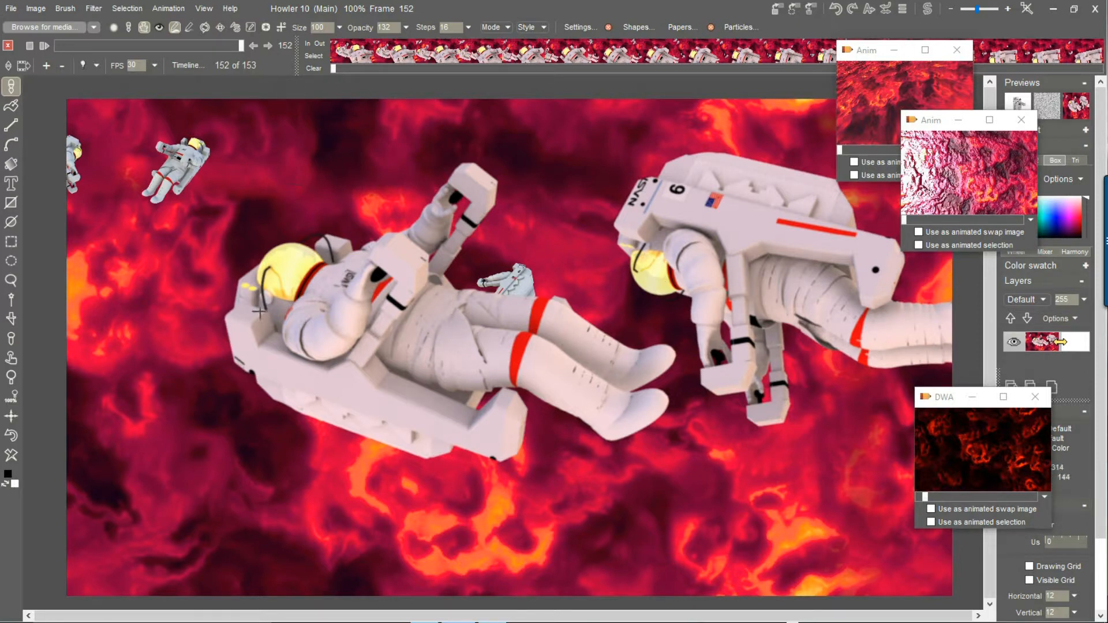
{"action": "left_click_drag", "start_coordinate": [281, 215], "coordinate": [360, 211]}
{"action": "left_click_drag", "start_coordinate": [463, 451], "coordinate": [271, 259]}
{"action": "left_click_drag", "start_coordinate": [756, 392], "coordinate": [327, 331]}
{"action": "left_click_drag", "start_coordinate": [86, 46], "coordinate": [227, 75]}
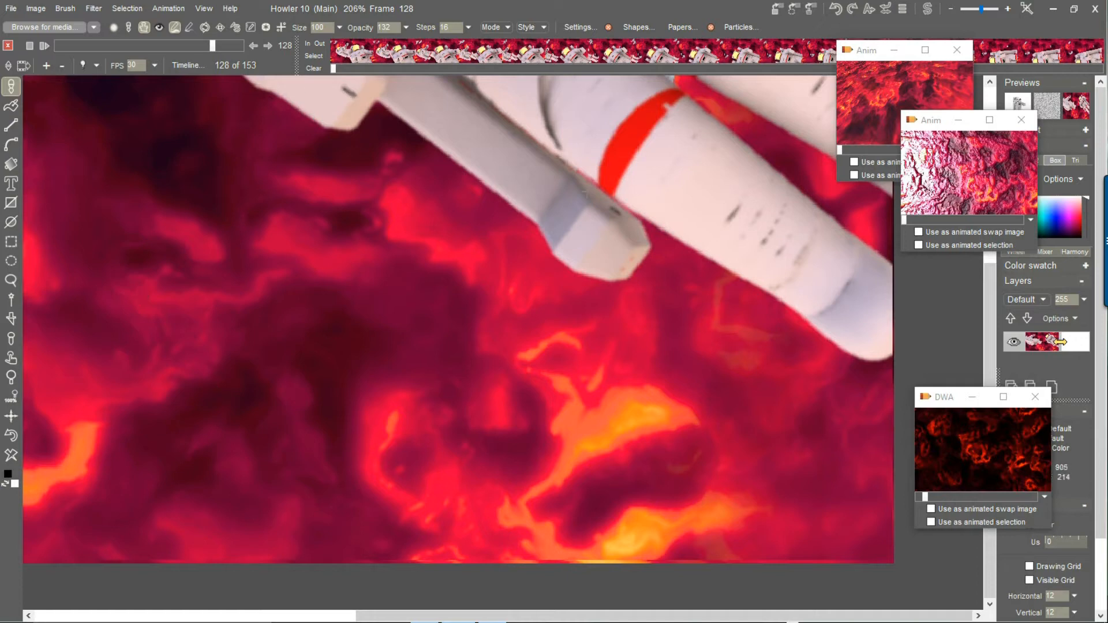
Step: Restore the stored embossed pink lava animation, preview it up to frame 44 and discard its stored copy
{"action": "left_click", "coordinate": [975, 167]}
{"action": "left_click", "coordinate": [588, 347]}
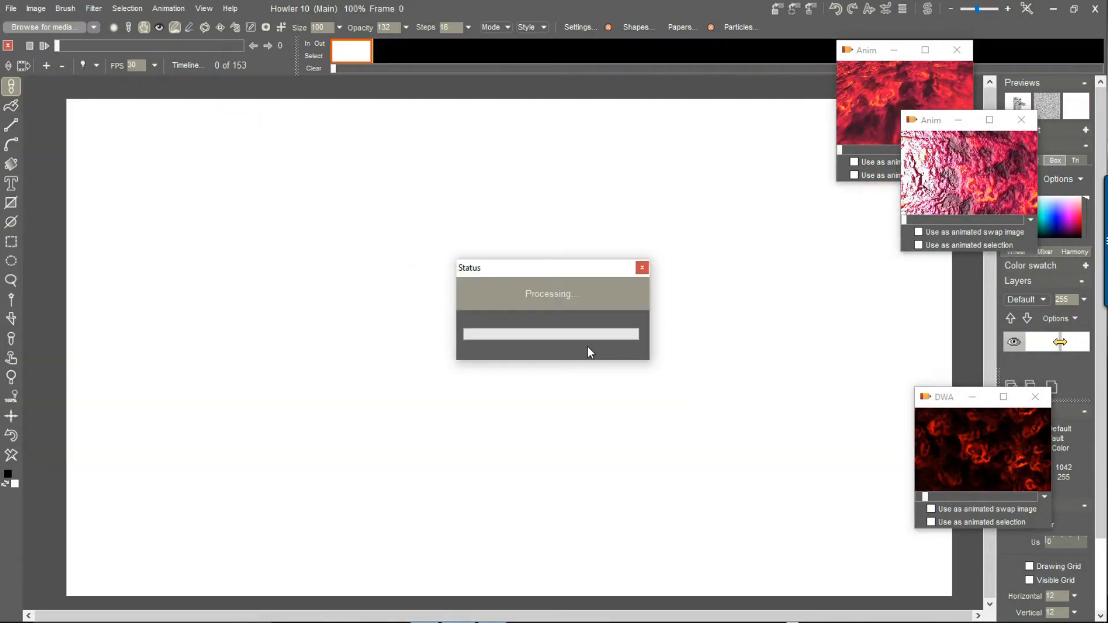
{"action": "left_click_drag", "start_coordinate": [62, 43], "coordinate": [110, 64]}
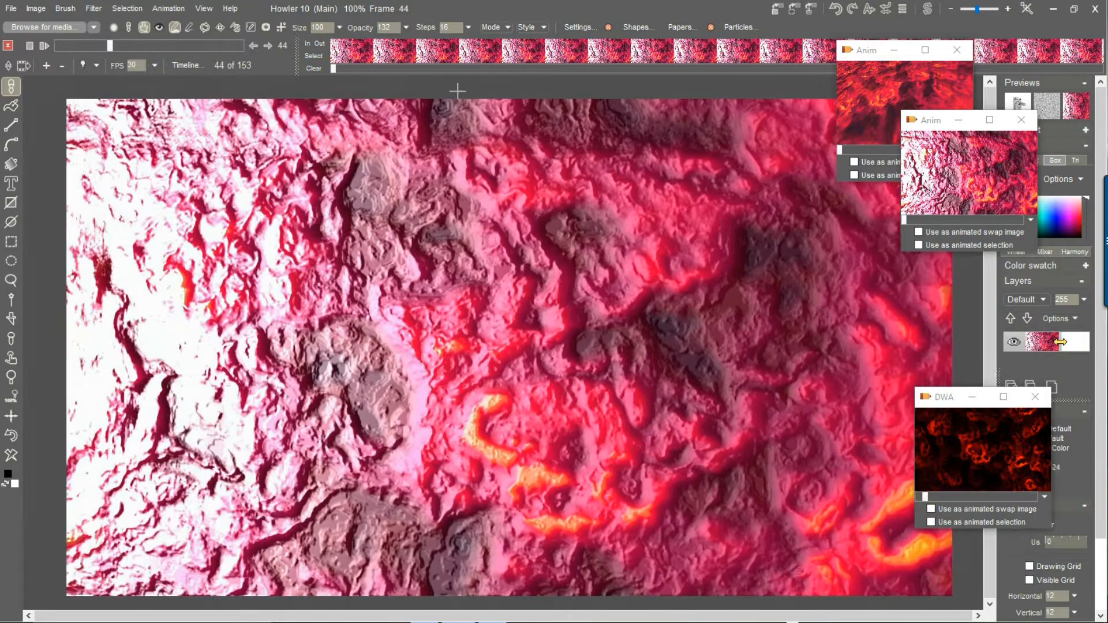
{"action": "left_click", "coordinate": [1022, 119]}
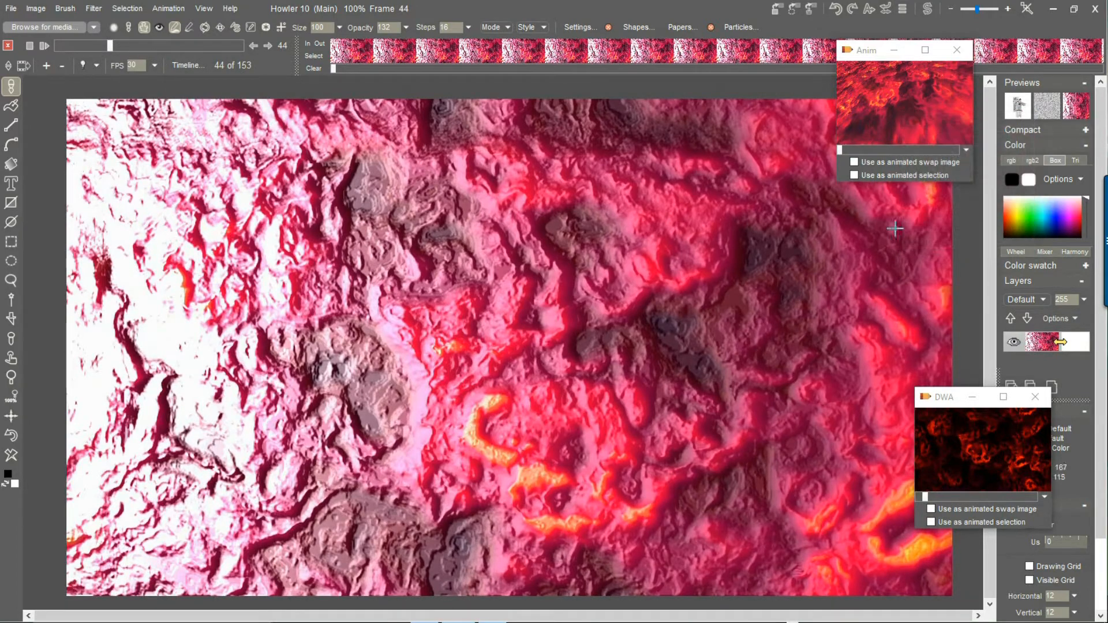
Step: Restore the stored perspective lava animation, play it through and discard its stored copy
{"action": "left_click", "coordinate": [906, 96]}
{"action": "left_click", "coordinate": [581, 348]}
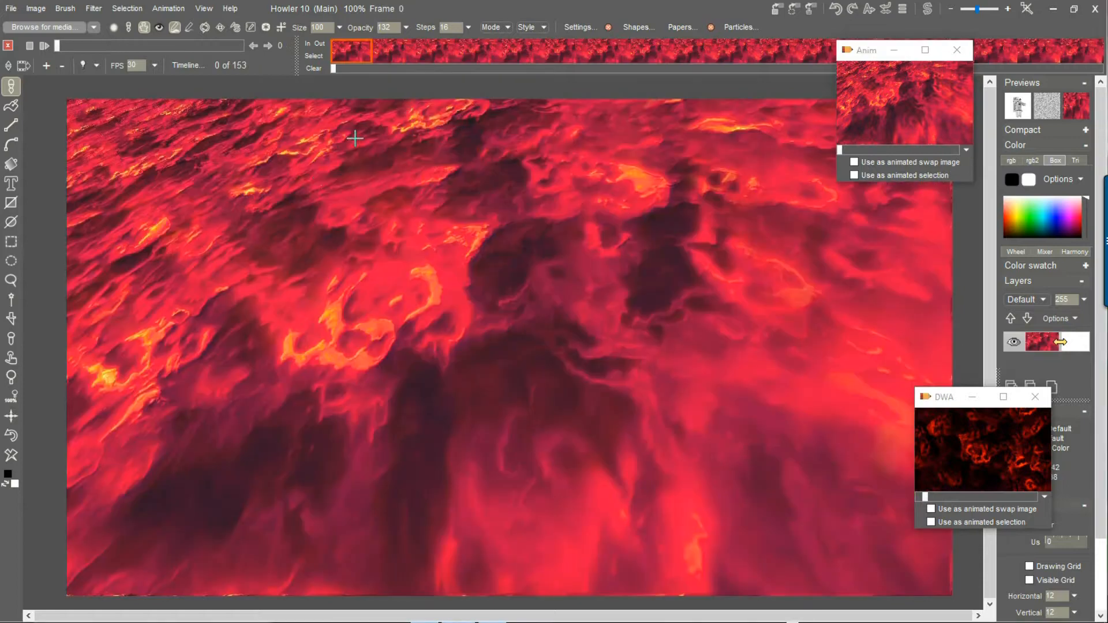
{"action": "mouse_move", "coordinate": [62, 47]}
{"action": "left_mouse_down"}
{"action": "mouse_move", "coordinate": [217, 44]}
{"action": "mouse_move", "coordinate": [78, 57]}
{"action": "left_mouse_up"}
{"action": "left_click", "coordinate": [47, 50]}
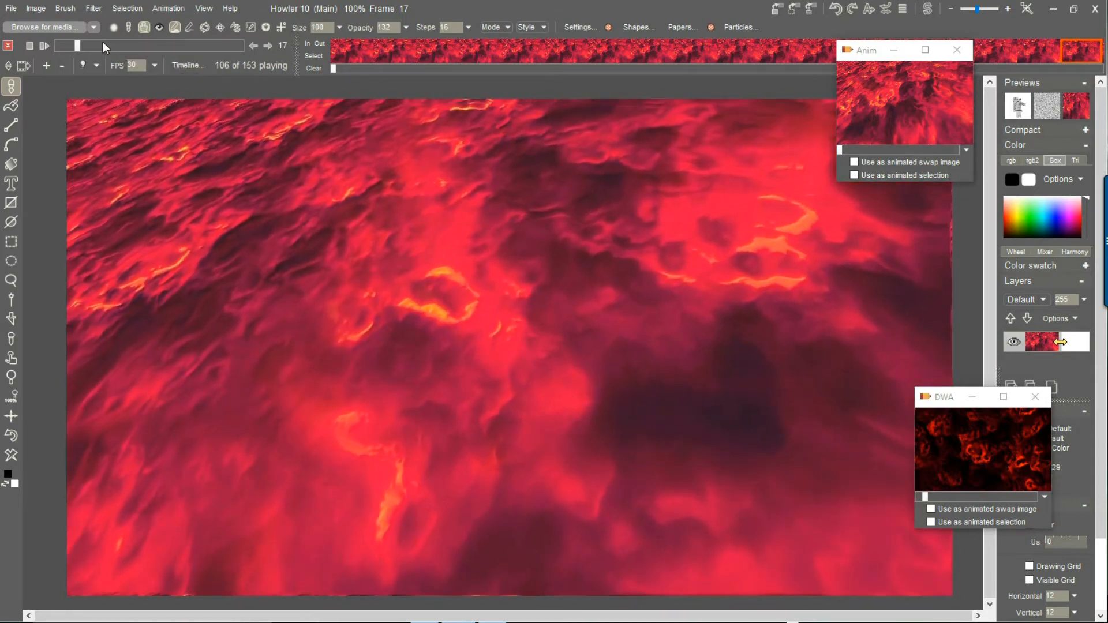
{"action": "left_click_drag", "start_coordinate": [103, 45], "coordinate": [184, 46]}
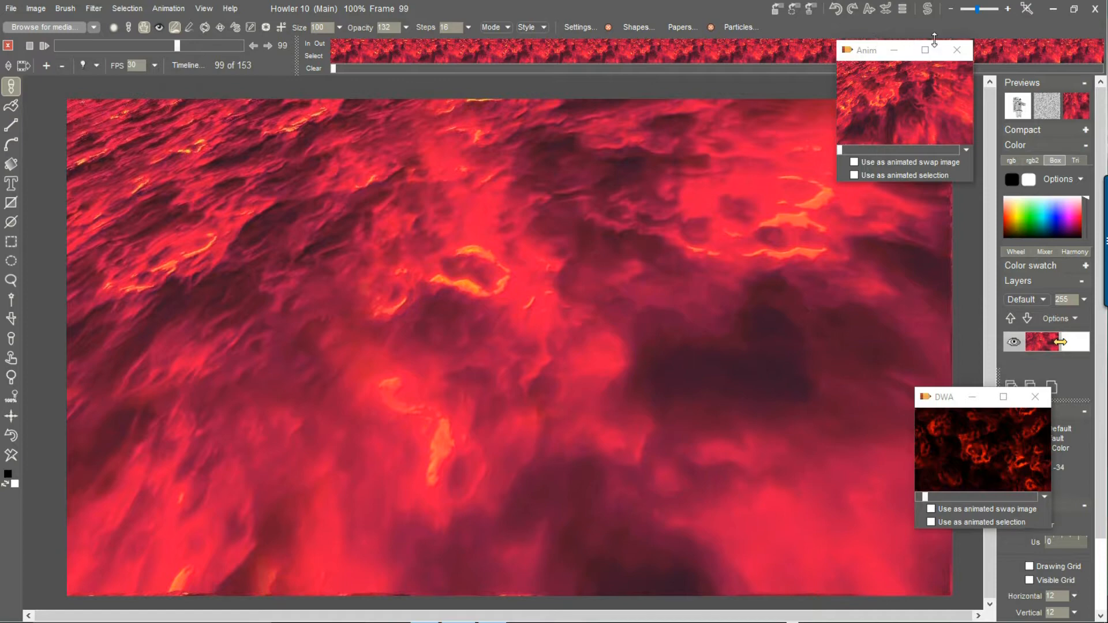
{"action": "left_click", "coordinate": [958, 50]}
Step: Restore the stored dark fire animation named DWA, preview its playback and discard its stored copy
{"action": "double_click", "coordinate": [973, 448]}
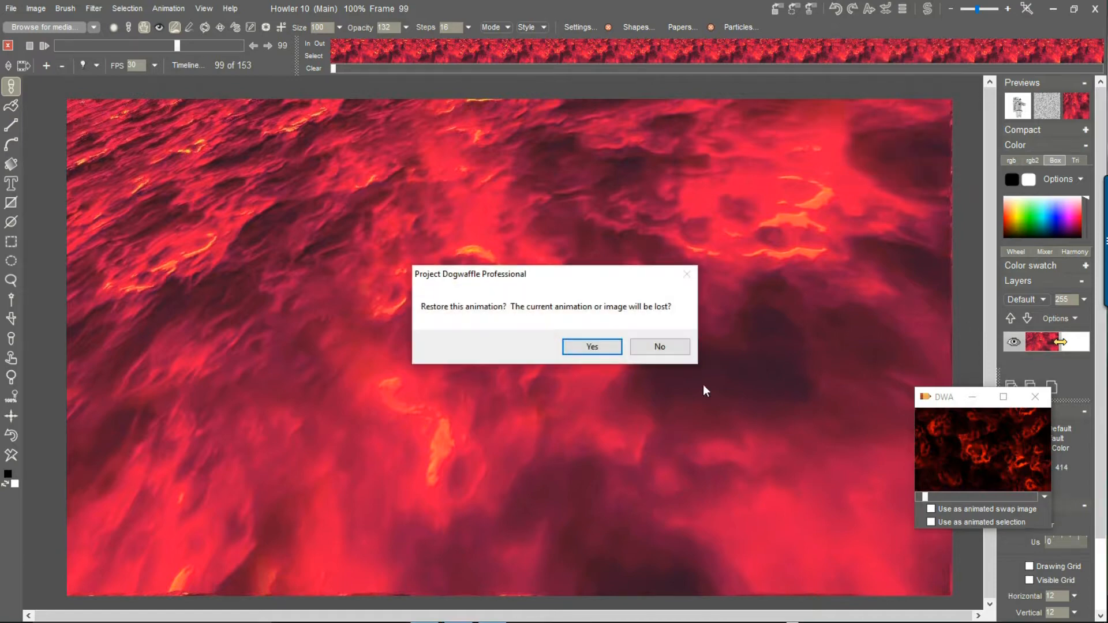
{"action": "left_click", "coordinate": [592, 347]}
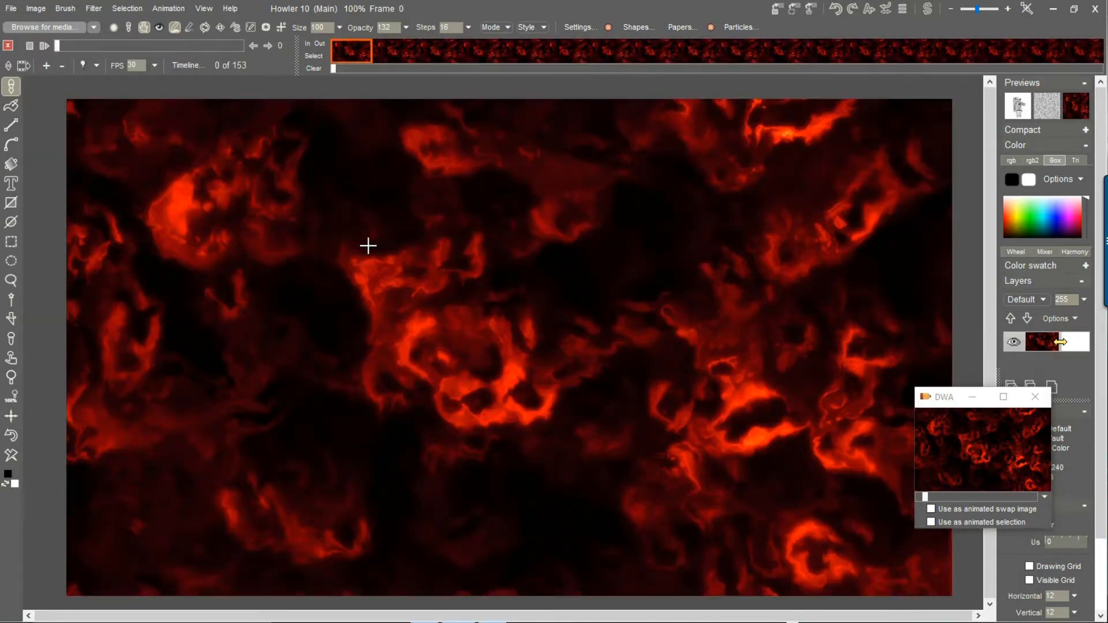
{"action": "mouse_move", "coordinate": [57, 47]}
{"action": "left_mouse_down"}
{"action": "mouse_move", "coordinate": [186, 46]}
{"action": "mouse_move", "coordinate": [57, 50]}
{"action": "left_mouse_up"}
{"action": "left_click", "coordinate": [45, 46]}
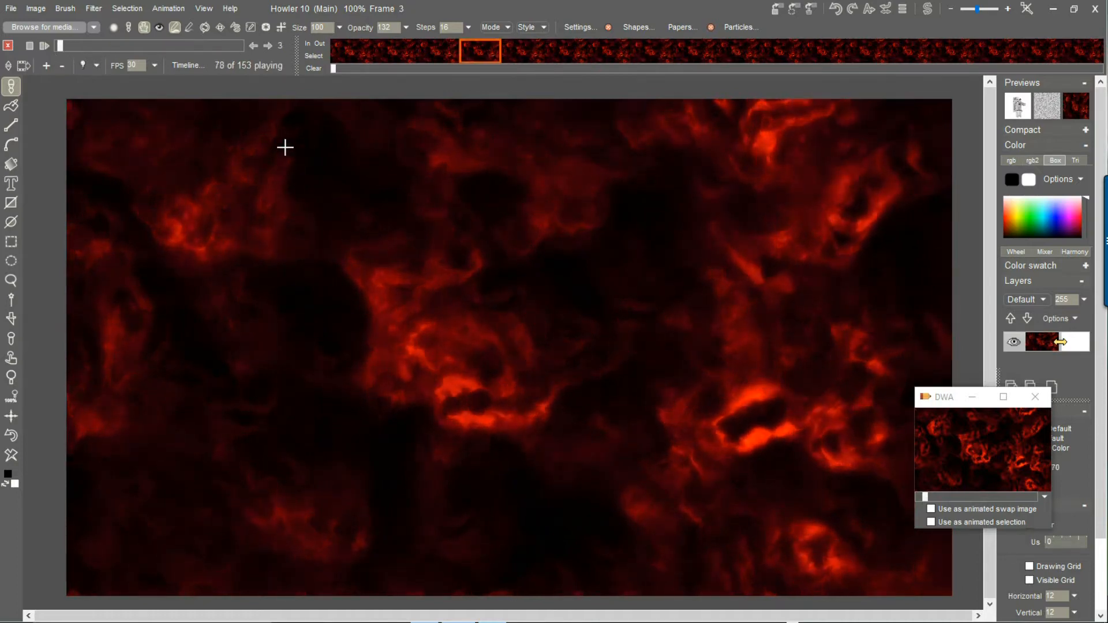
{"action": "left_click", "coordinate": [80, 47]}
{"action": "left_click_drag", "start_coordinate": [80, 46], "coordinate": [172, 46]}
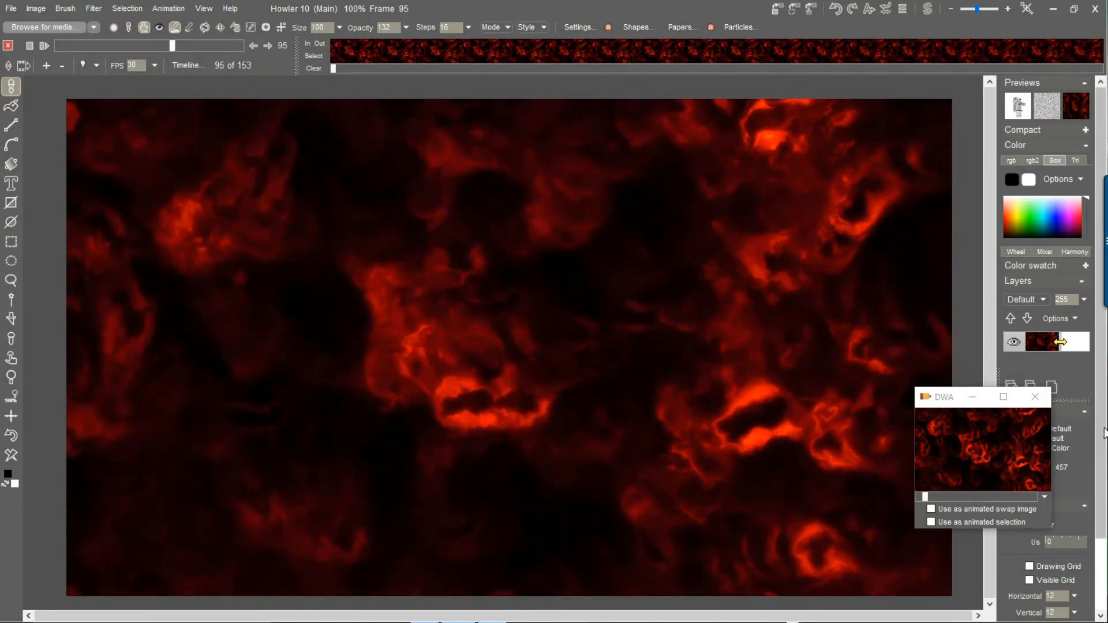
{"action": "left_click", "coordinate": [1035, 396]}
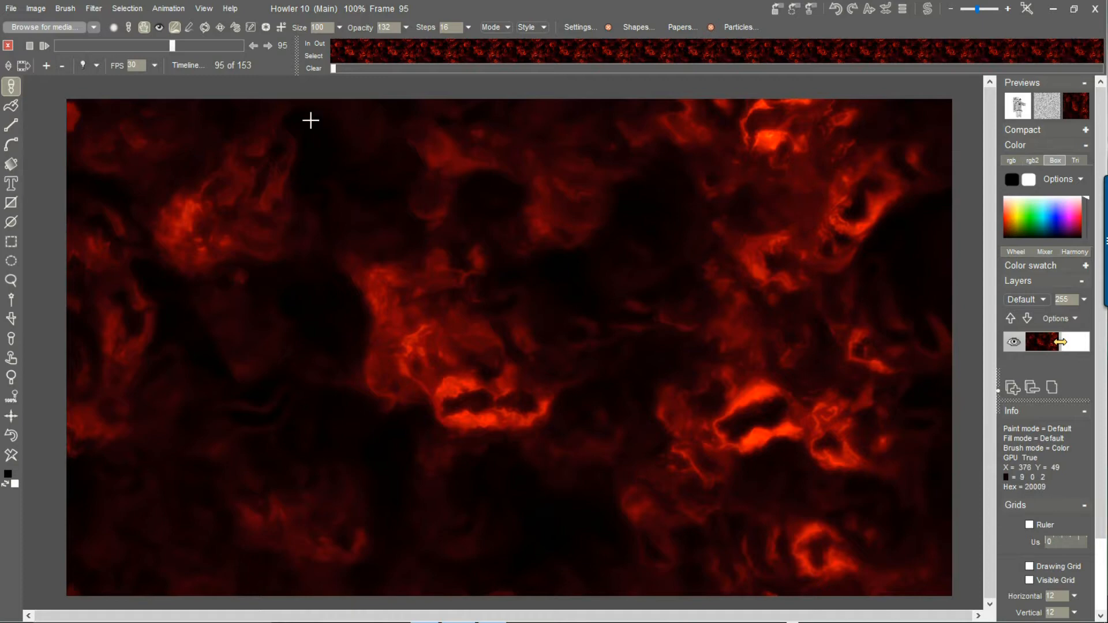
Step: Hide the animation controls and free the dark fire animation from memory
{"action": "left_click", "coordinate": [92, 9]}
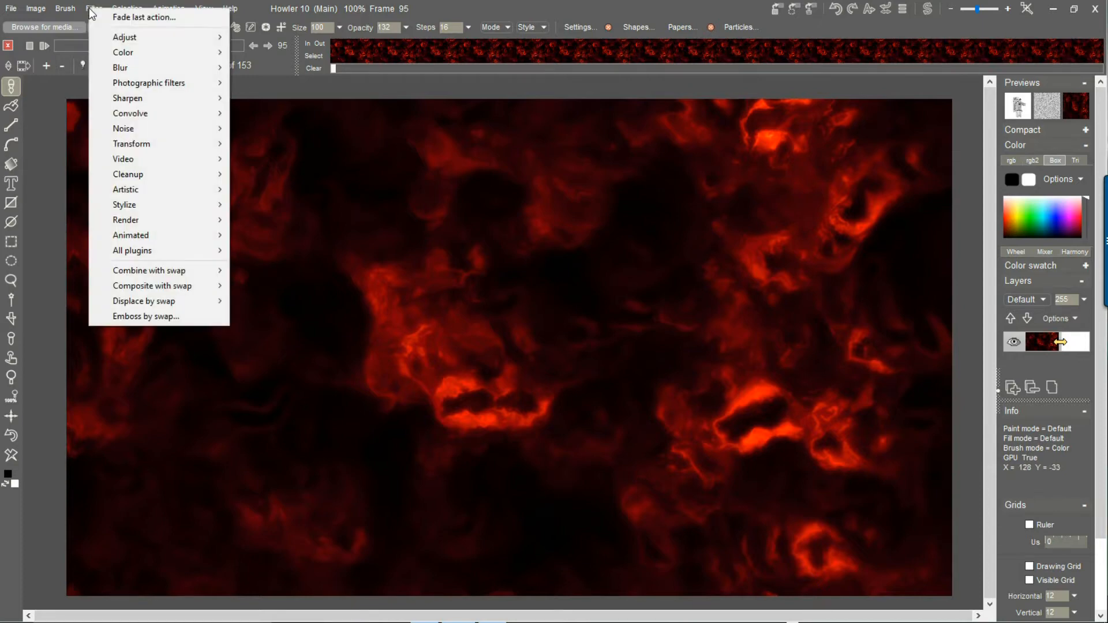
{"action": "left_click", "coordinate": [8, 45]}
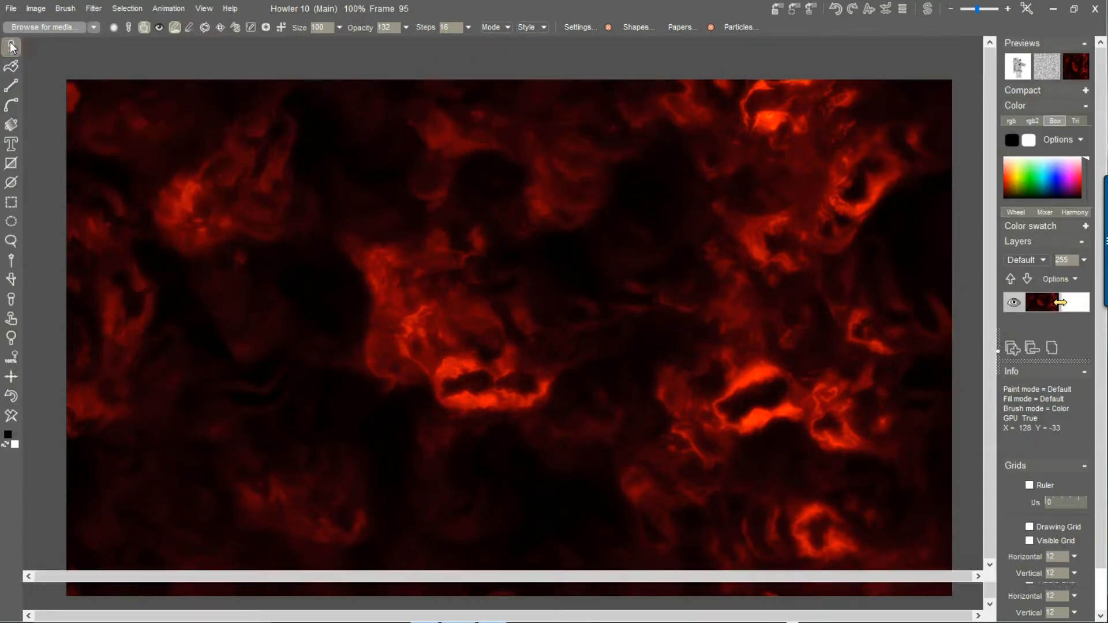
{"action": "left_click", "coordinate": [167, 8]}
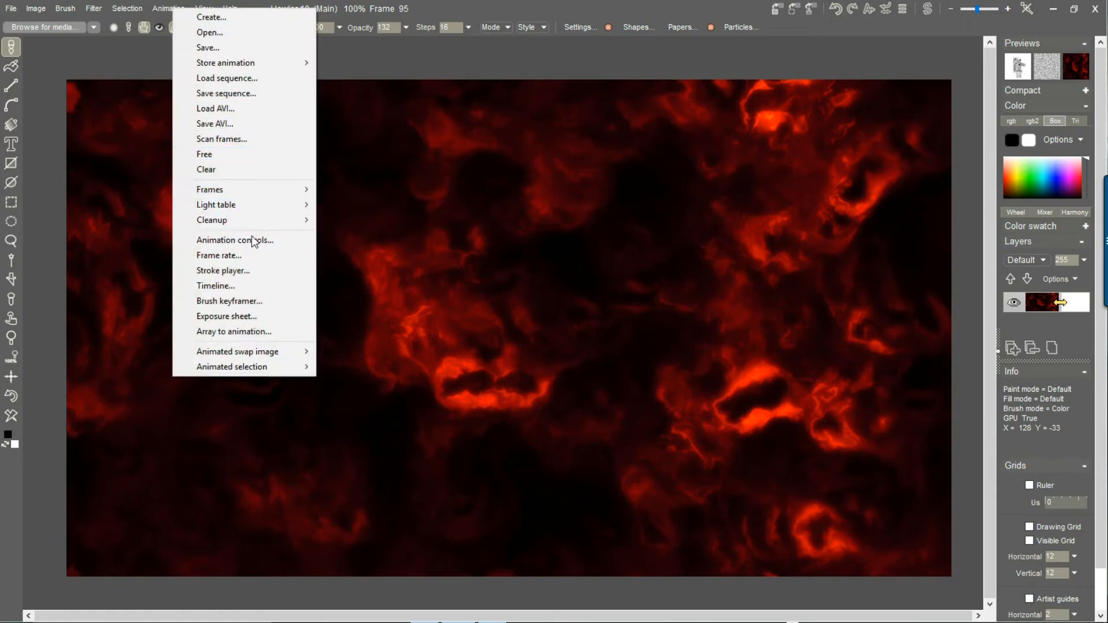
{"action": "left_click", "coordinate": [226, 154]}
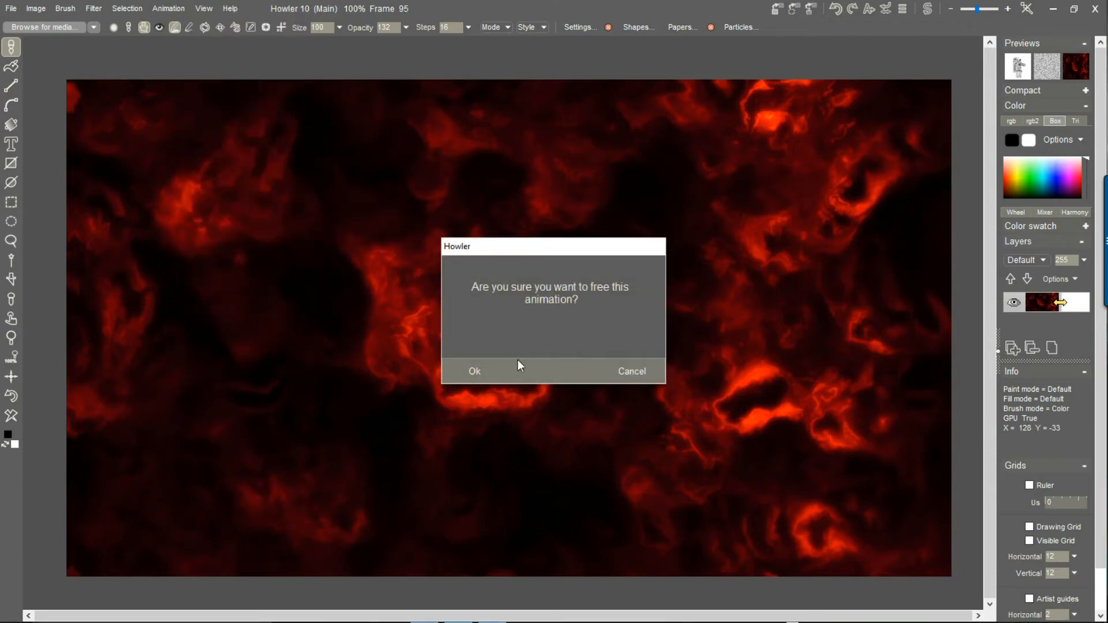
{"action": "left_click", "coordinate": [467, 372]}
Step: Create a new blank white image with the 1280 x 720 HDTV 720p size preset
{"action": "left_click", "coordinate": [12, 8]}
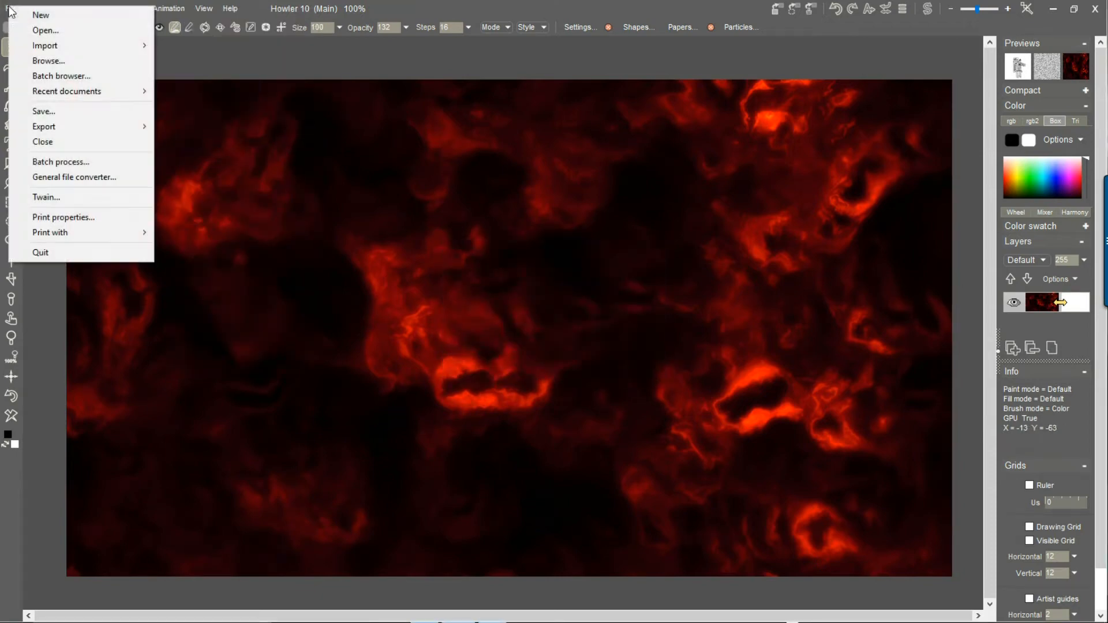
{"action": "left_click", "coordinate": [30, 16]}
{"action": "left_click", "coordinate": [462, 369]}
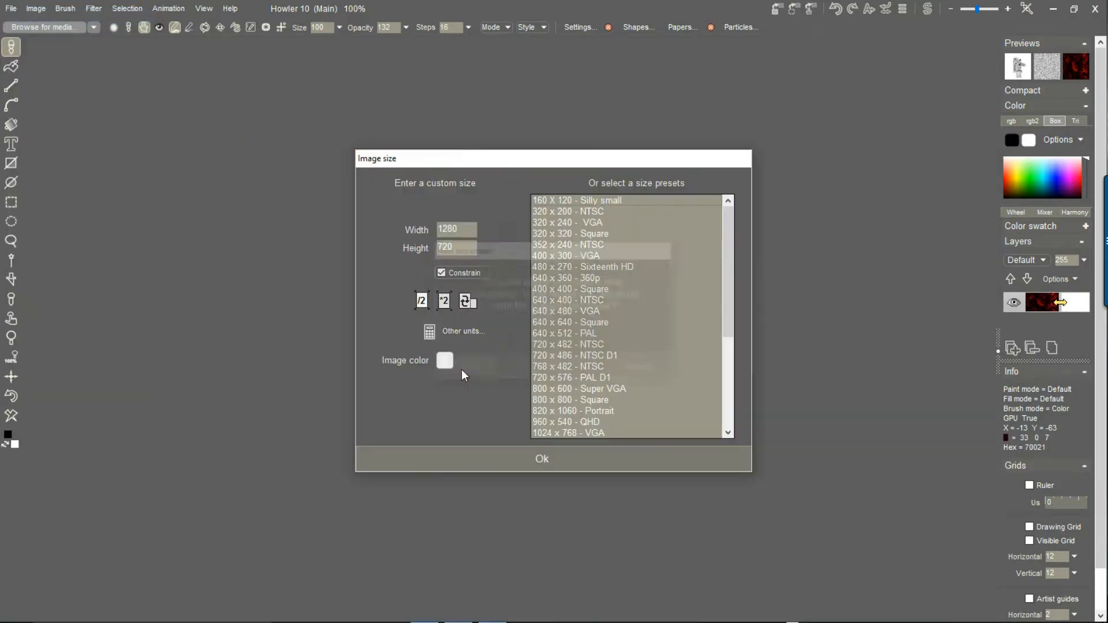
{"action": "left_click", "coordinate": [553, 430]}
{"action": "scroll", "coordinate": [552, 425], "scroll_direction": "down", "scroll_amount": 5}
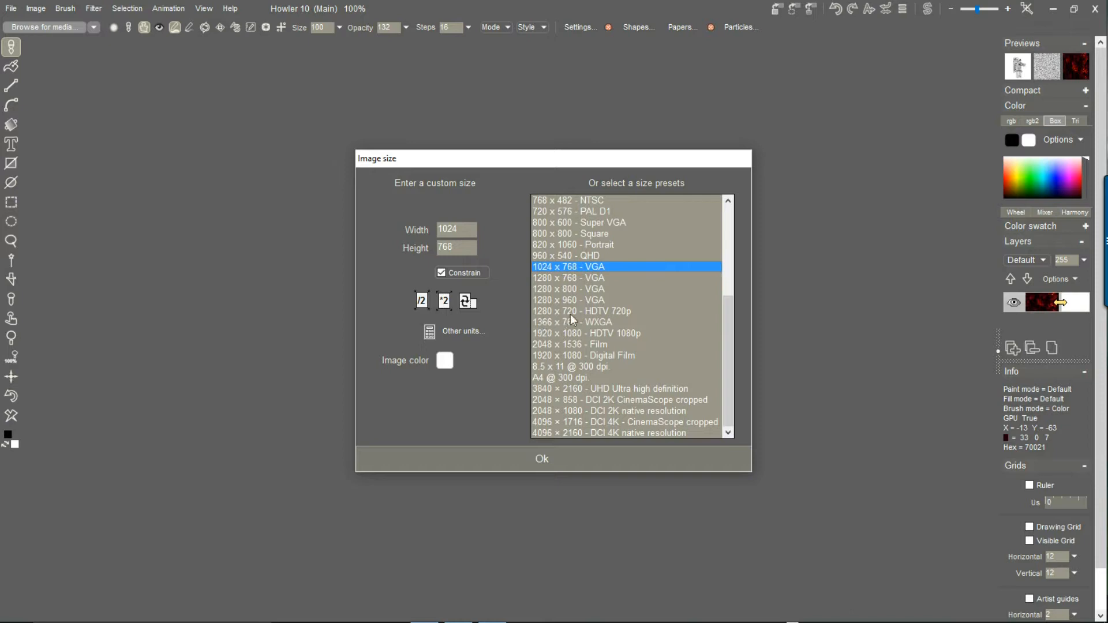
{"action": "left_click", "coordinate": [571, 313]}
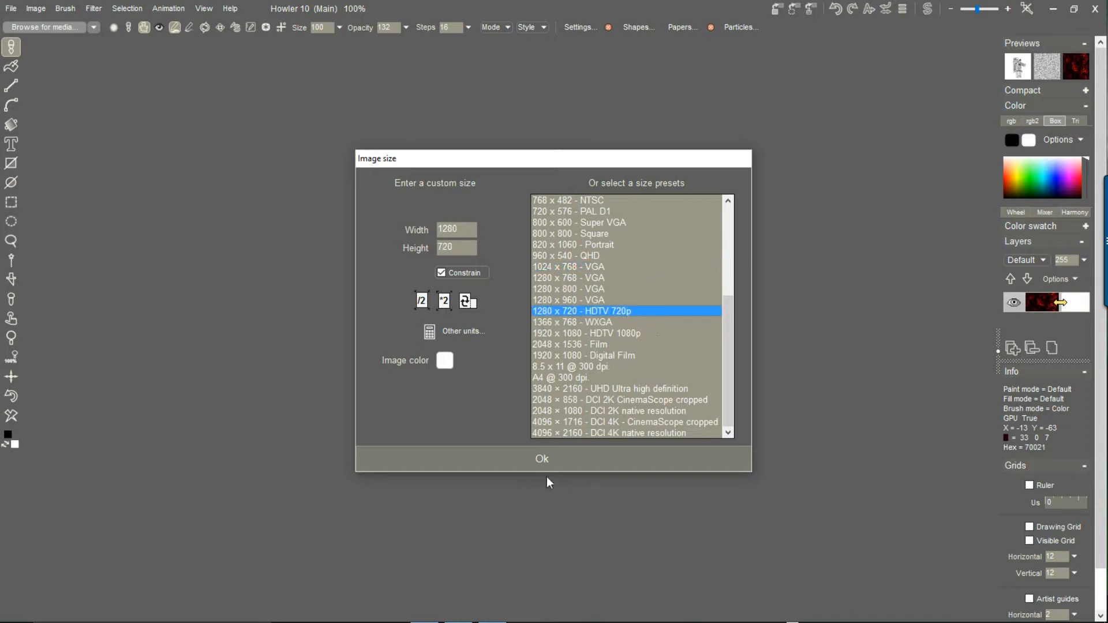
{"action": "left_click", "coordinate": [544, 458]}
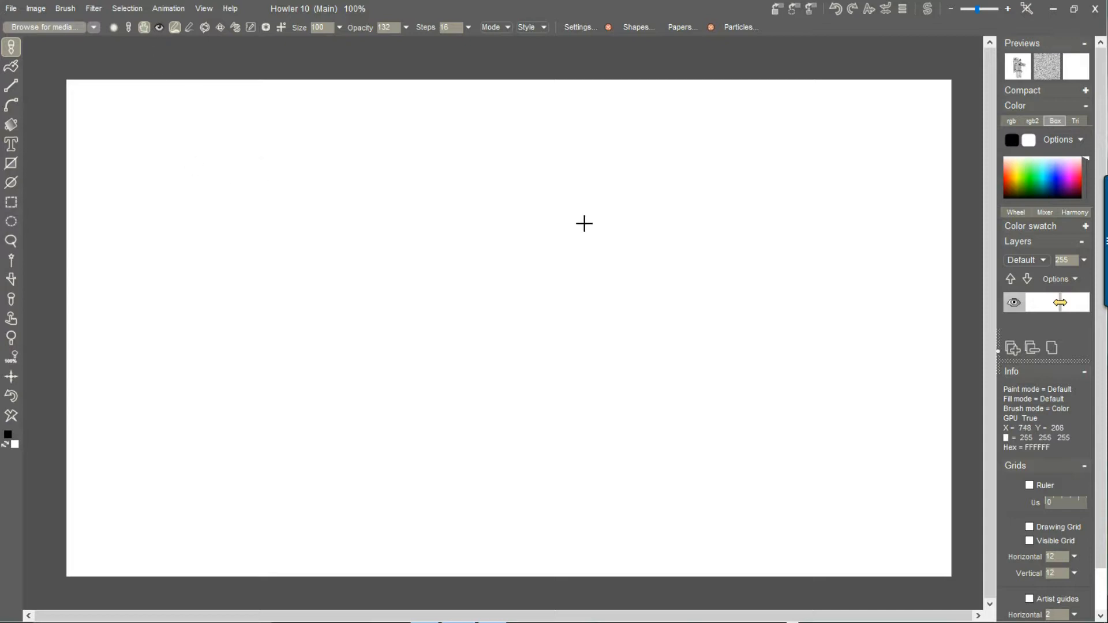
Step: Create a 3-frame animation from the blank image and step through its frames, ending on the first one
{"action": "left_click", "coordinate": [169, 9]}
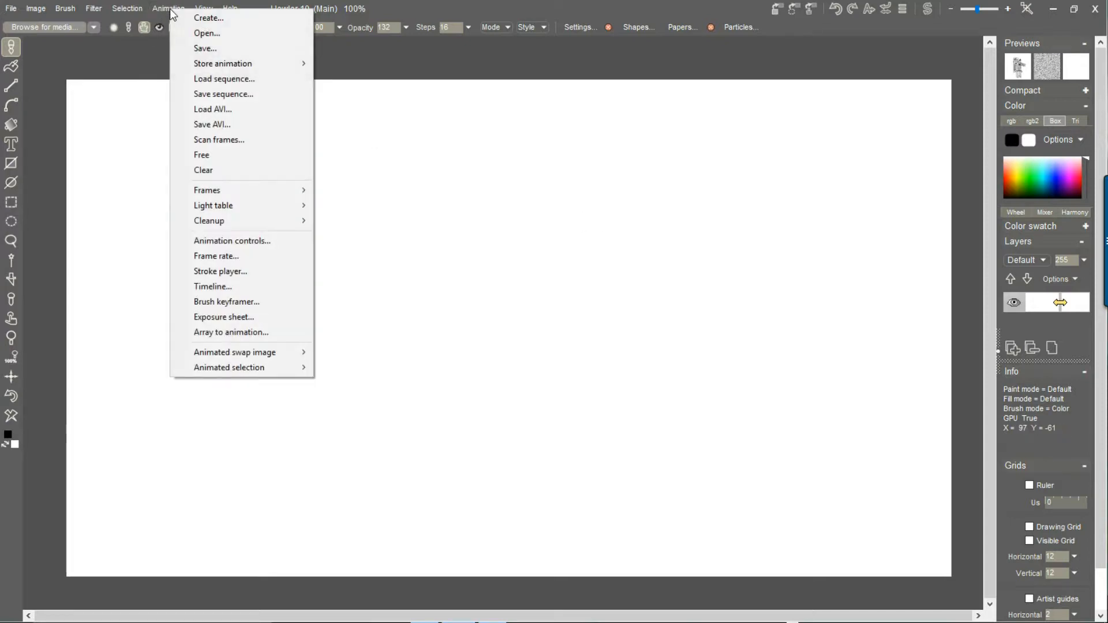
{"action": "left_click", "coordinate": [203, 19]}
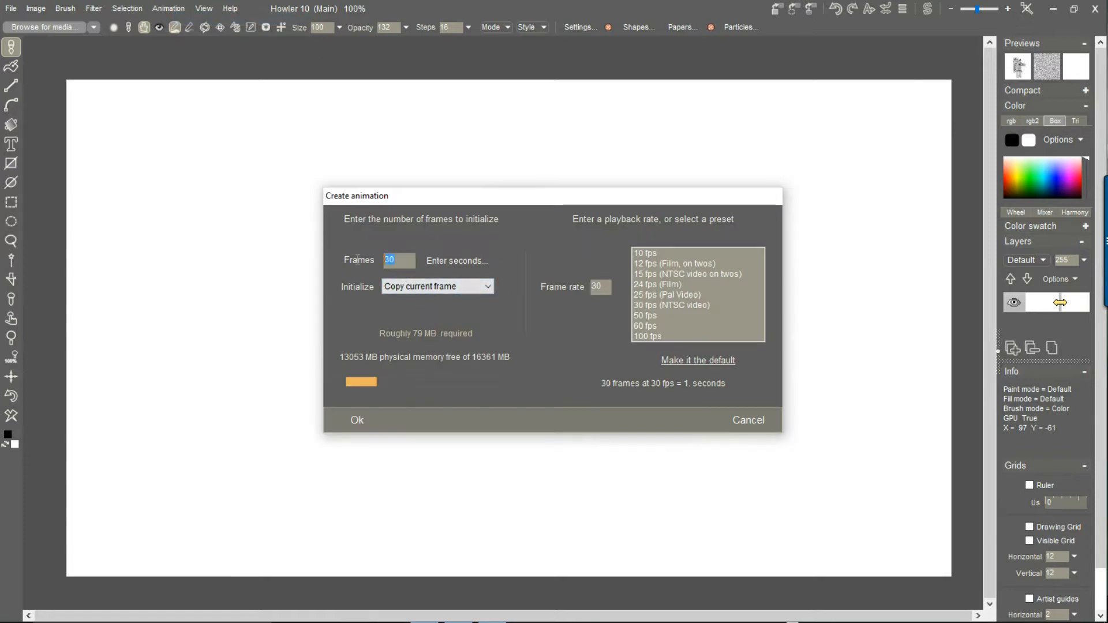
{"action": "type", "text": "3"}
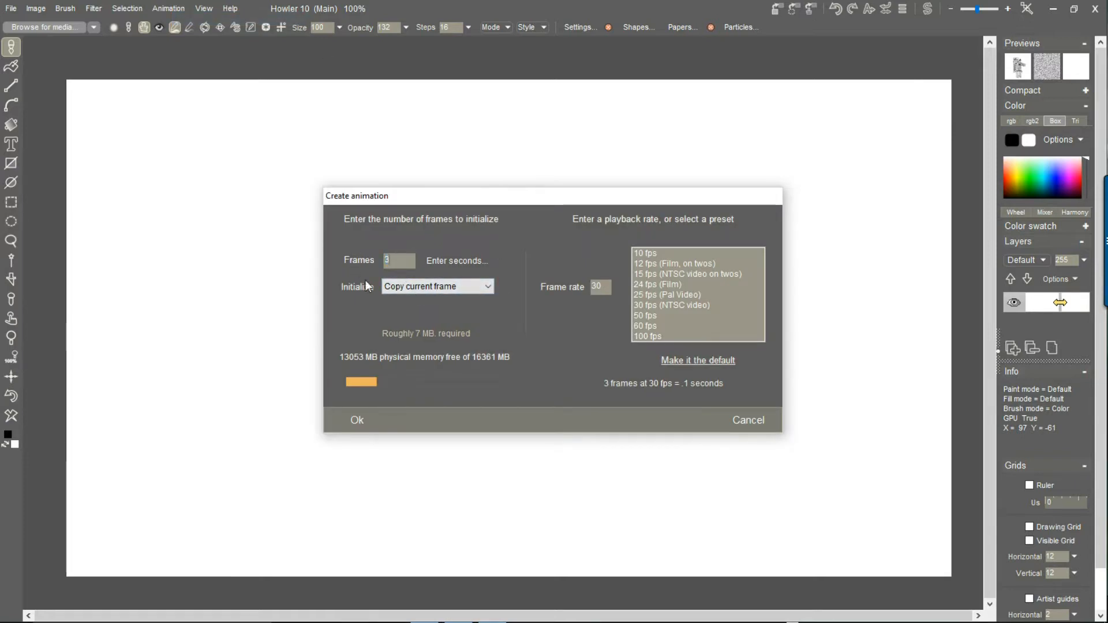
{"action": "left_click", "coordinate": [359, 421]}
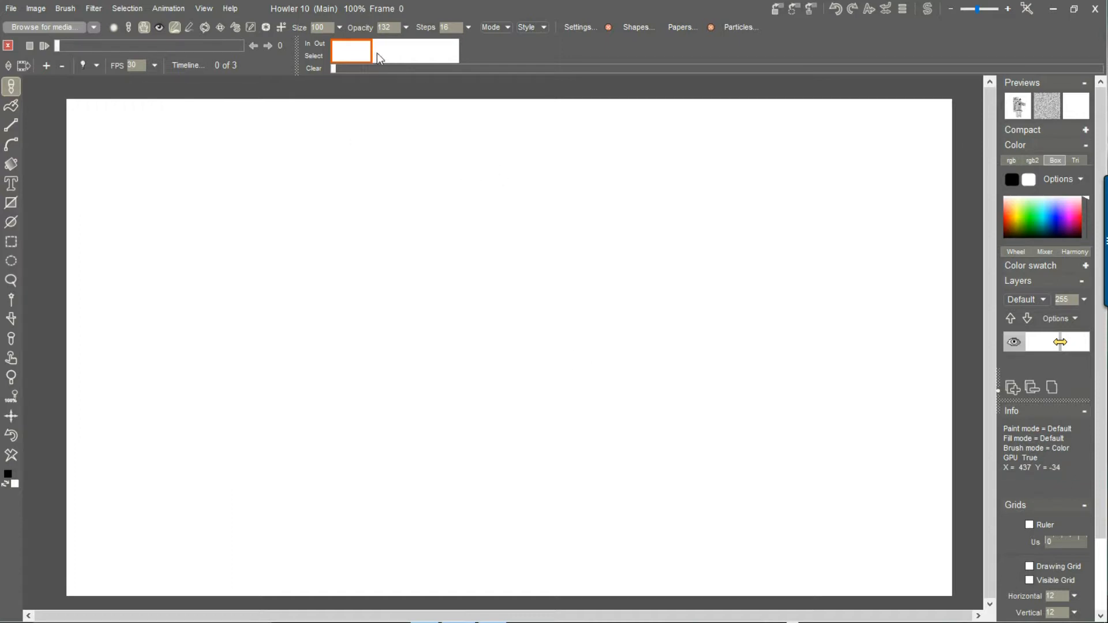
{"action": "left_click", "coordinate": [395, 52]}
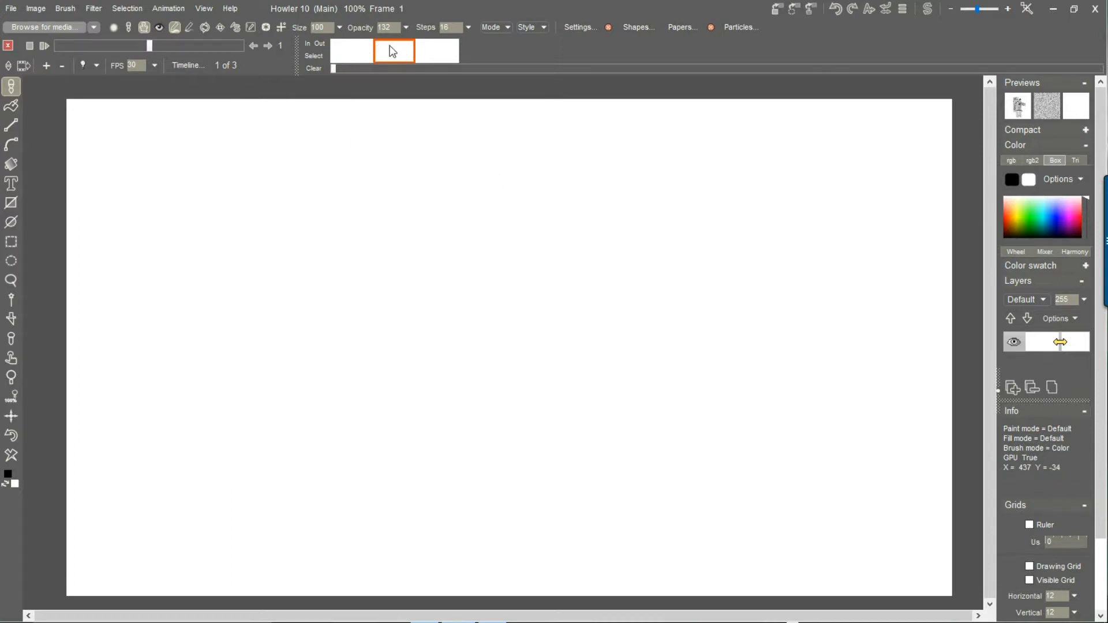
{"action": "left_click", "coordinate": [450, 55]}
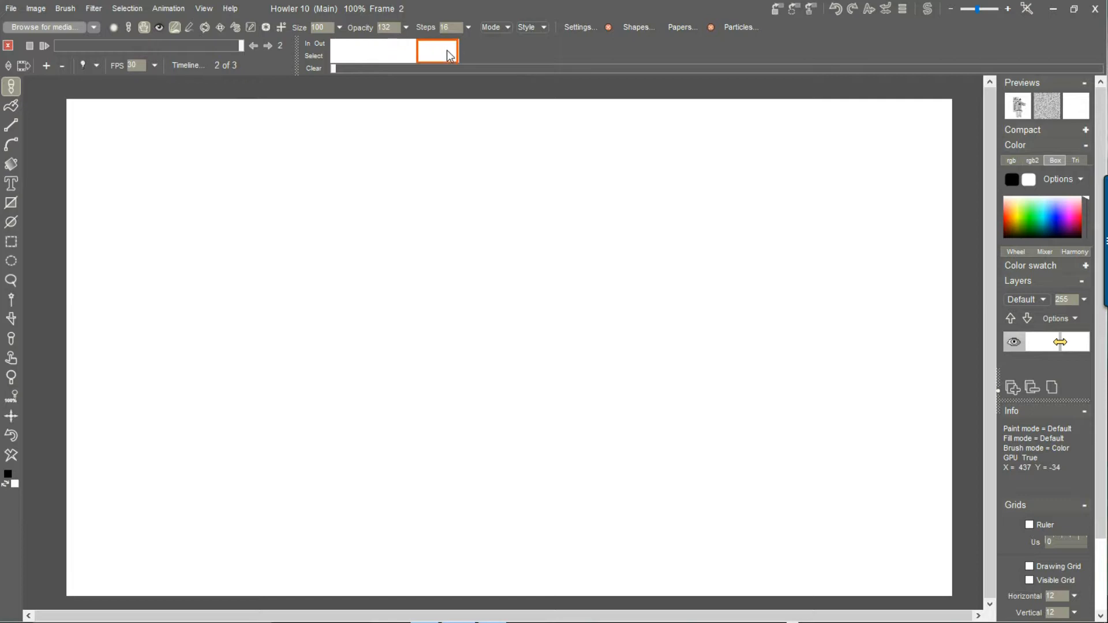
{"action": "left_click", "coordinate": [353, 55]}
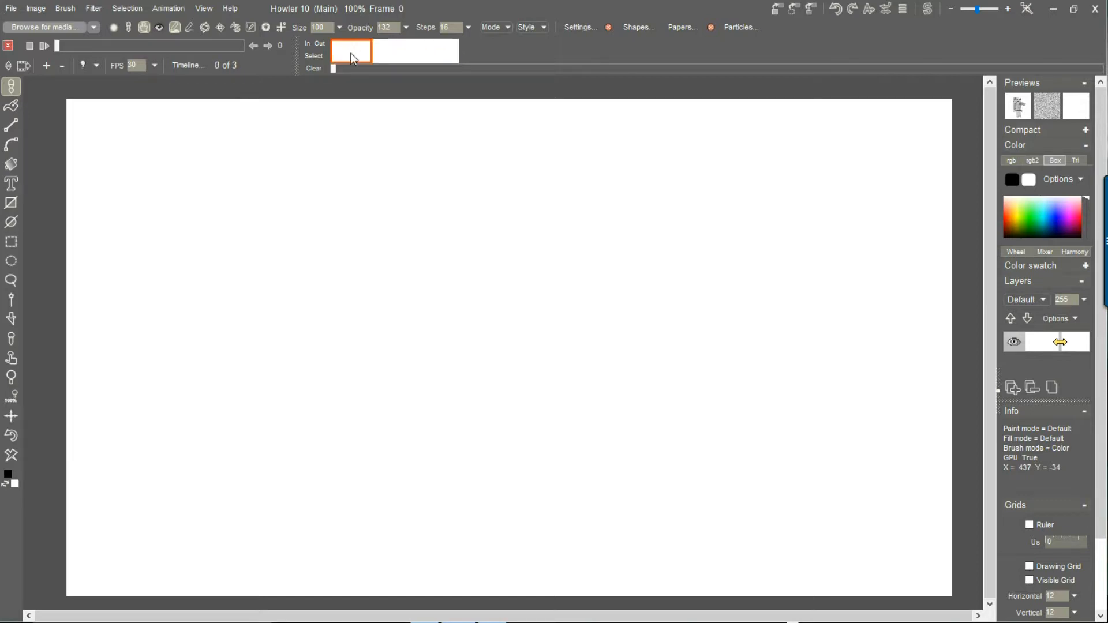
Step: Render opaque 2-tone plasma noise in white and black at scale 7 on the first frame
{"action": "left_click", "coordinate": [100, 9]}
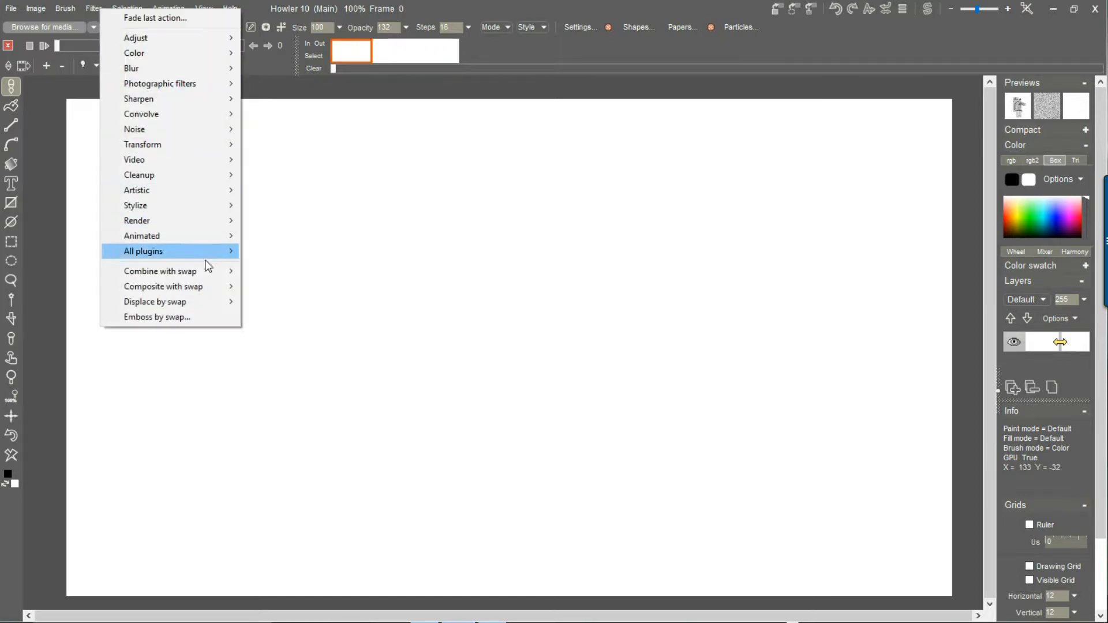
{"action": "mouse_move", "coordinate": [189, 220]}
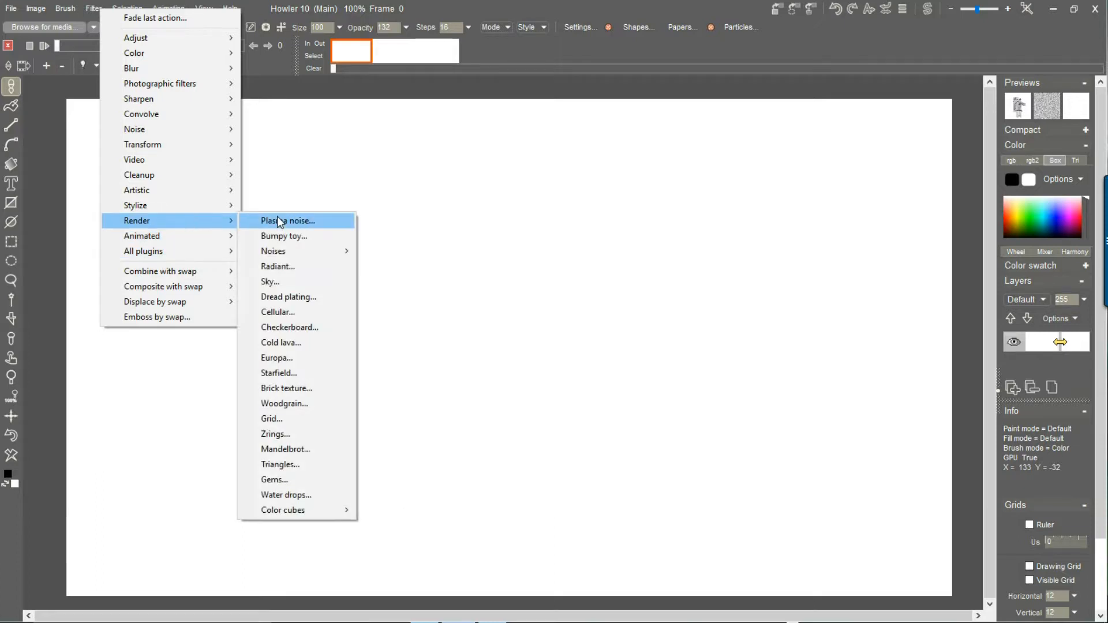
{"action": "left_click", "coordinate": [278, 218]}
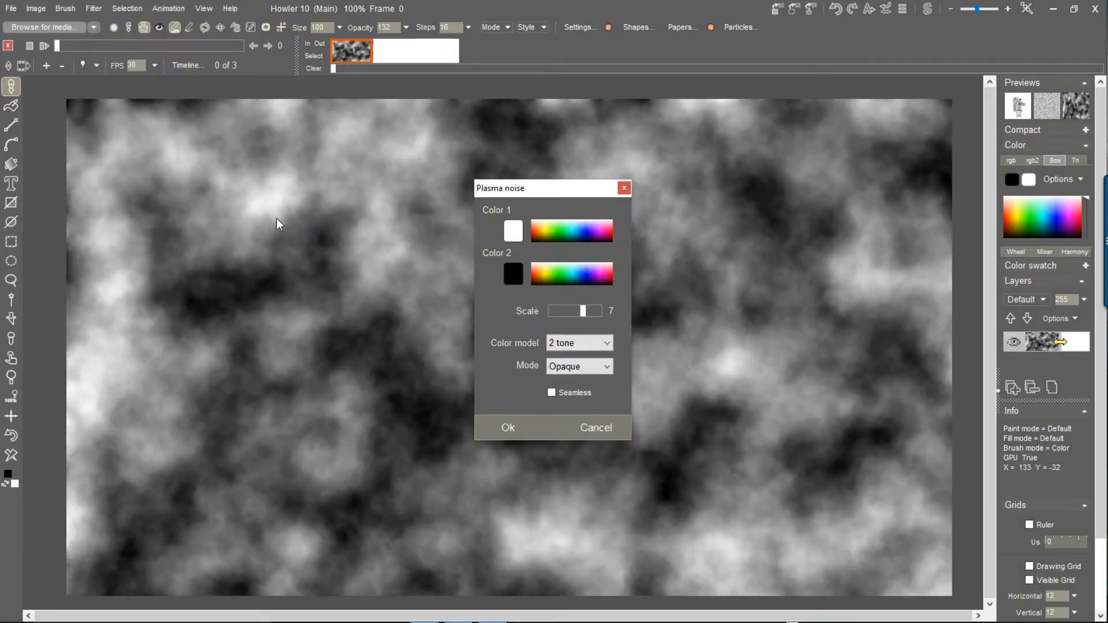
{"action": "left_click", "coordinate": [513, 430]}
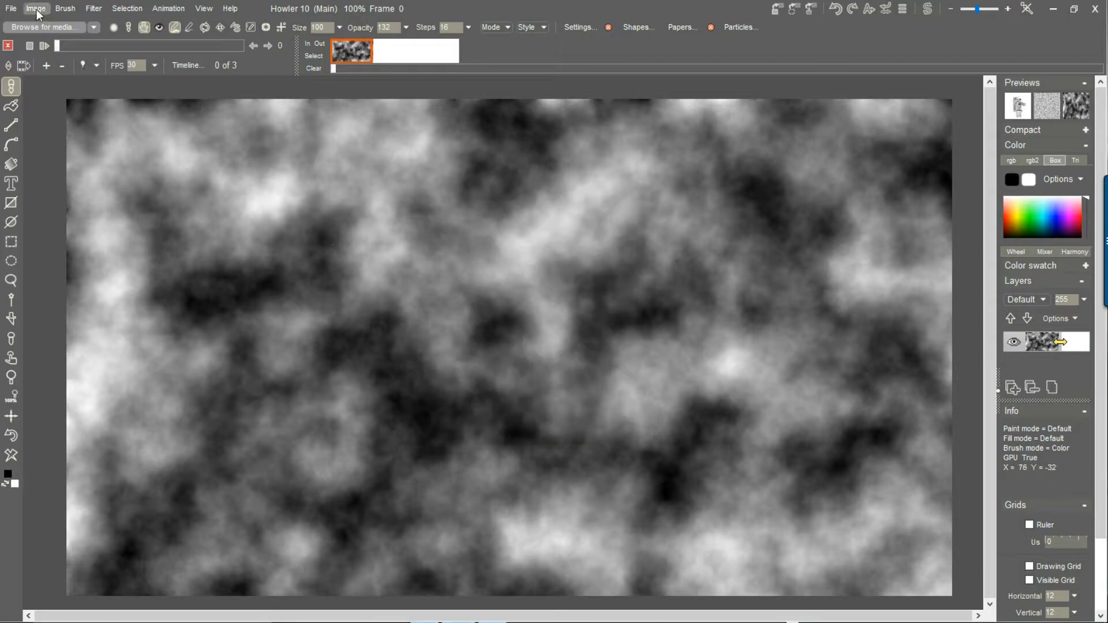
Step: Store a copy of the plasma image, then slightly enlarge its thumbnail window and place it at the canvas's lower-left corner
{"action": "left_click", "coordinate": [776, 10]}
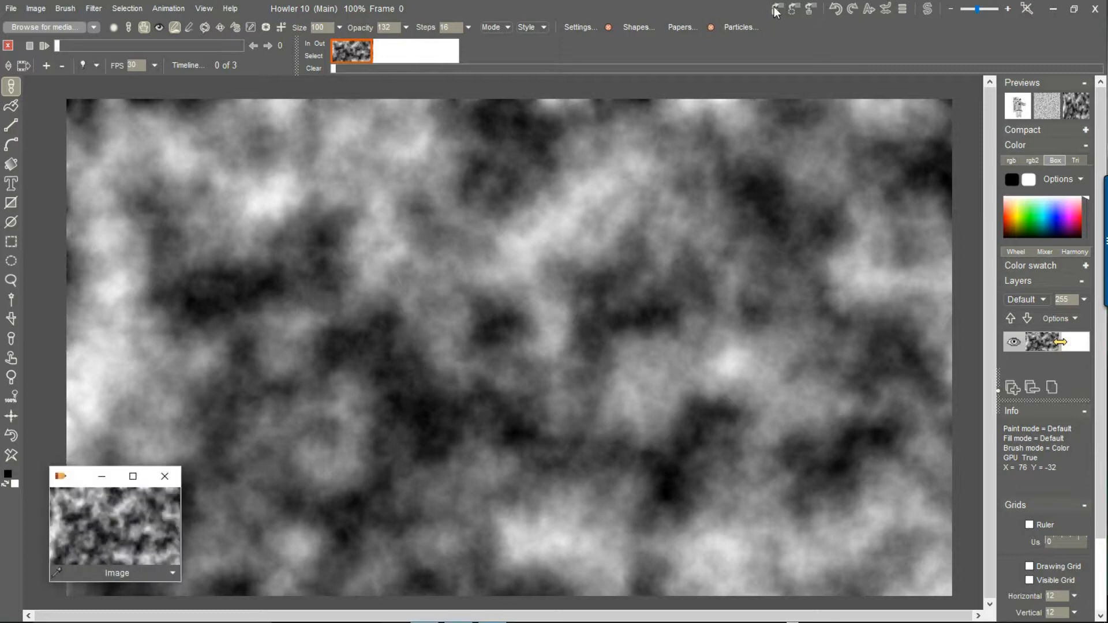
{"action": "left_click", "coordinate": [35, 8]}
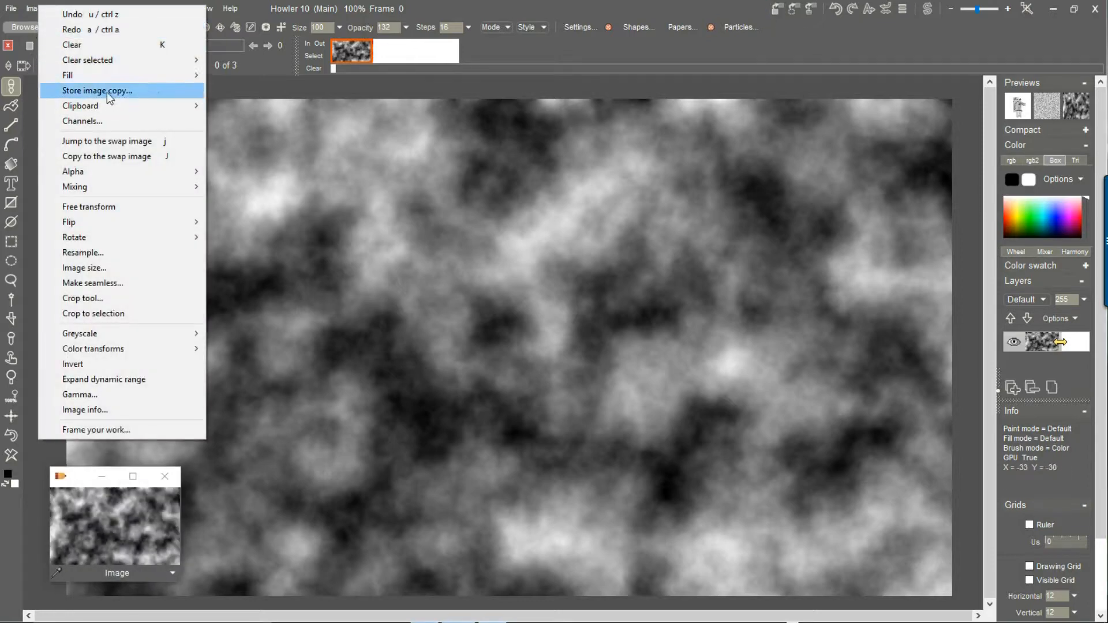
{"action": "left_click", "coordinate": [580, 6]}
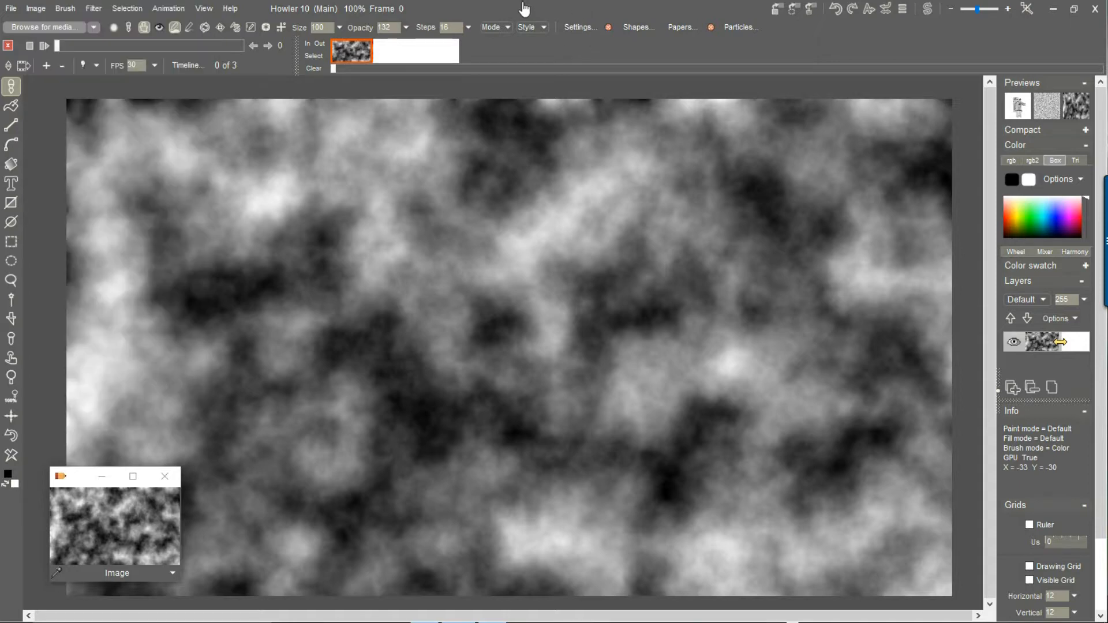
{"action": "left_click_drag", "start_coordinate": [77, 480], "coordinate": [60, 455]}
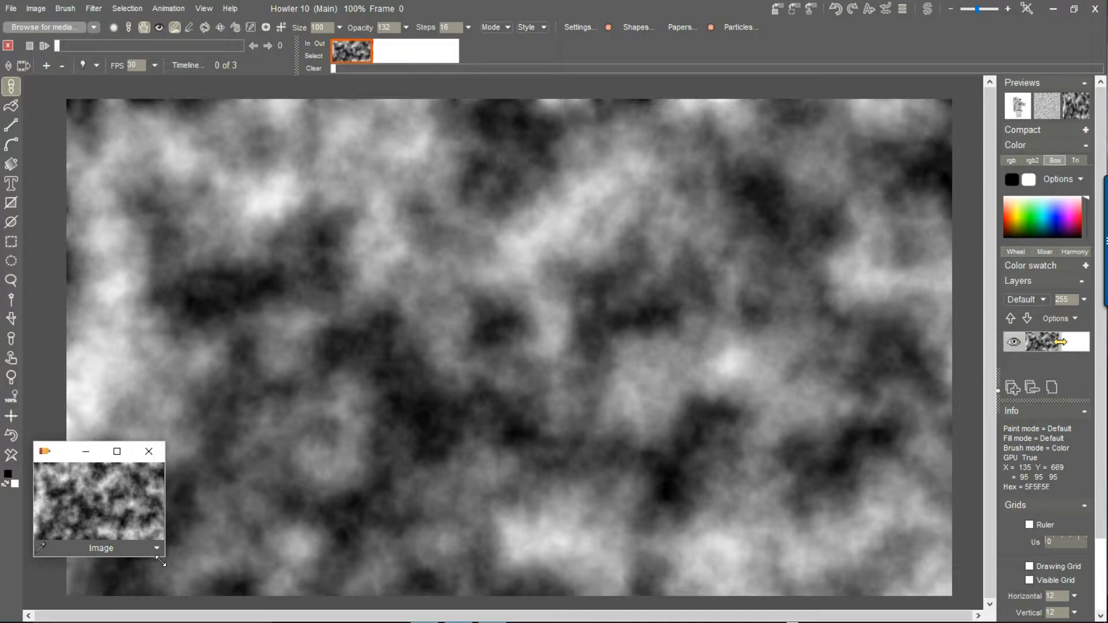
{"action": "left_click_drag", "start_coordinate": [161, 563], "coordinate": [200, 574]}
{"action": "mouse_move", "coordinate": [64, 462]}
{"action": "left_mouse_down"}
{"action": "mouse_move", "coordinate": [41, 479]}
{"action": "mouse_move", "coordinate": [61, 481]}
{"action": "left_mouse_up"}
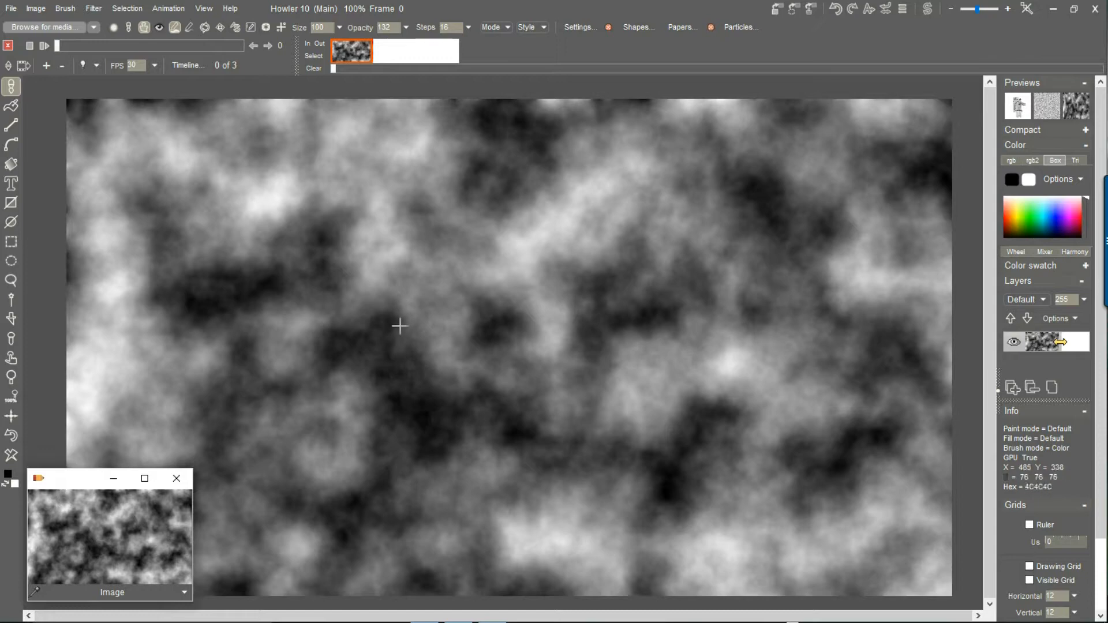
Step: Restore the stored plasma image into the second frame and return to the first frame to compare
{"action": "left_click", "coordinate": [390, 48]}
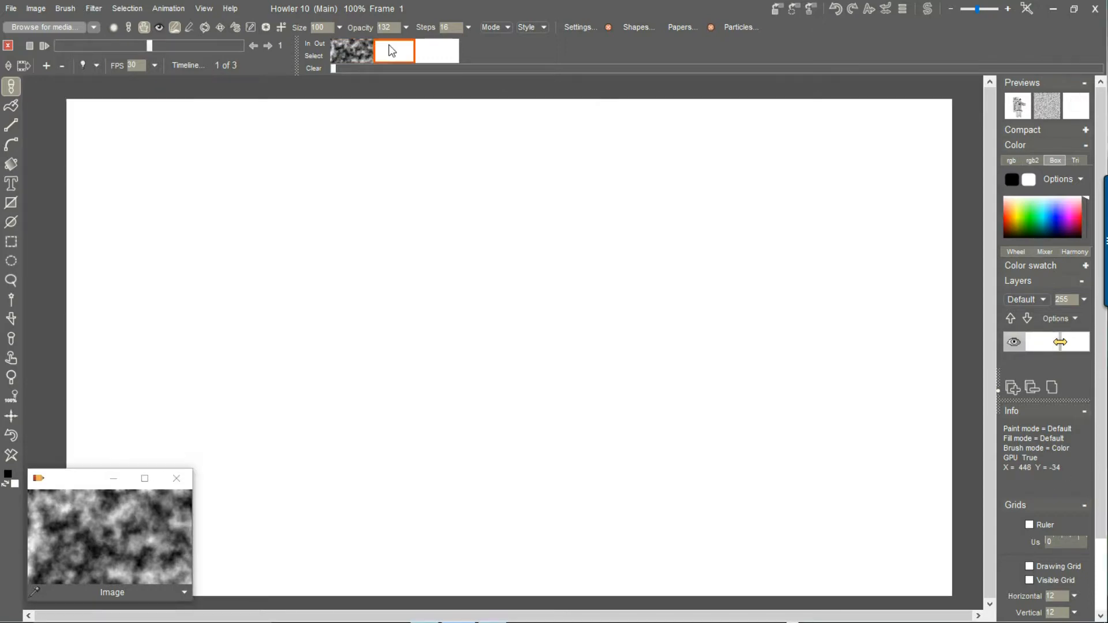
{"action": "left_click", "coordinate": [123, 525]}
{"action": "left_click", "coordinate": [352, 52]}
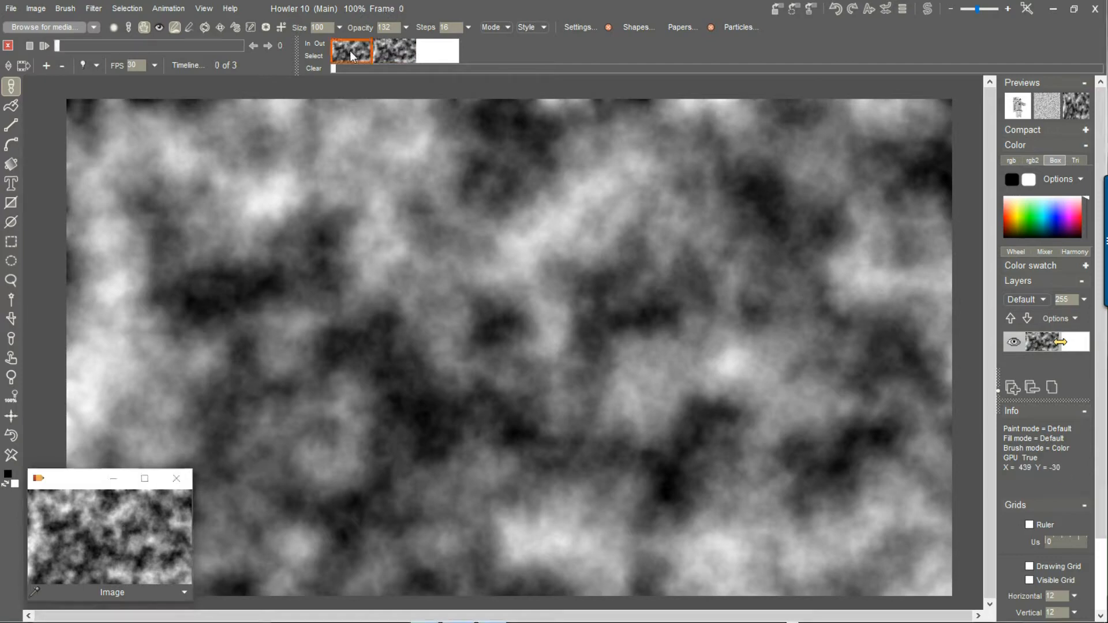
Step: Render a different opaque 2-tone plasma noise pattern at scale 7 on the third frame
{"action": "left_click", "coordinate": [444, 52]}
{"action": "left_click", "coordinate": [94, 8]}
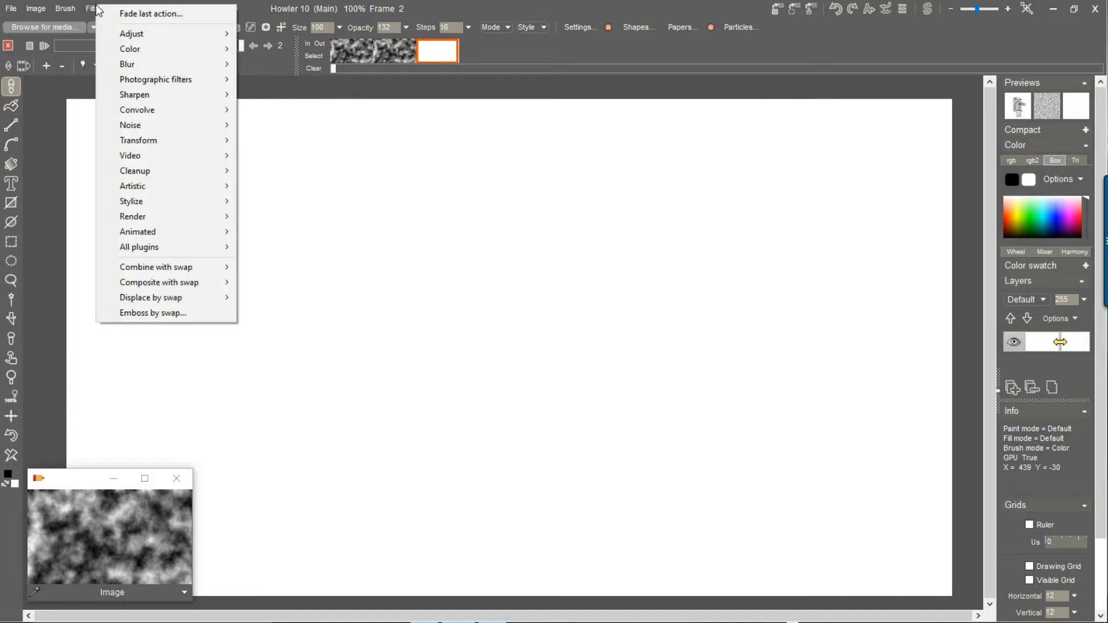
{"action": "mouse_move", "coordinate": [160, 220]}
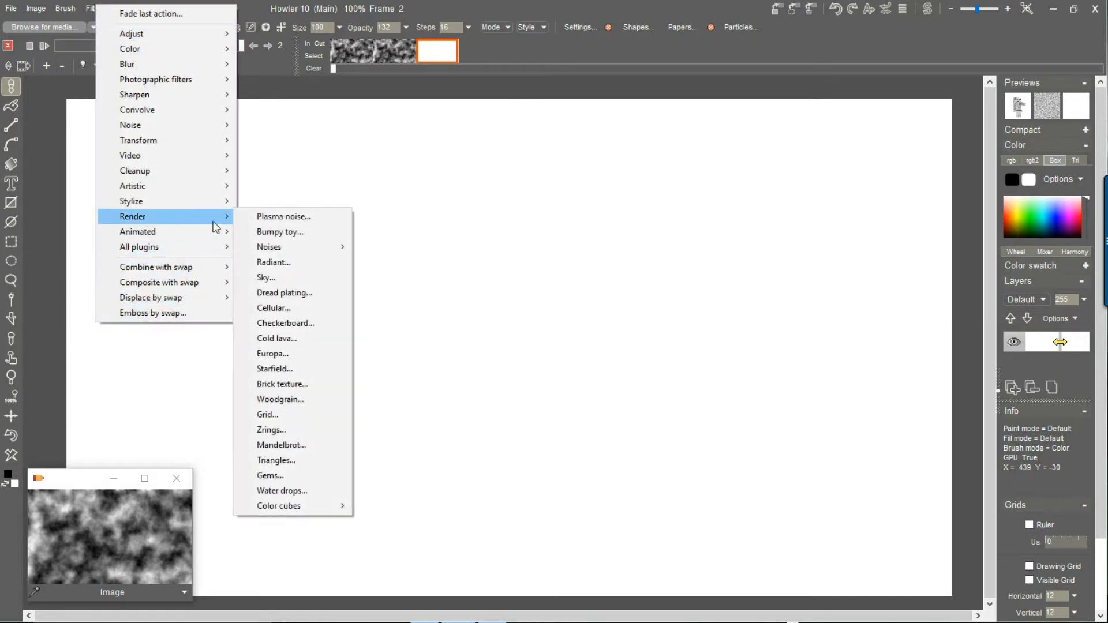
{"action": "left_click", "coordinate": [290, 218]}
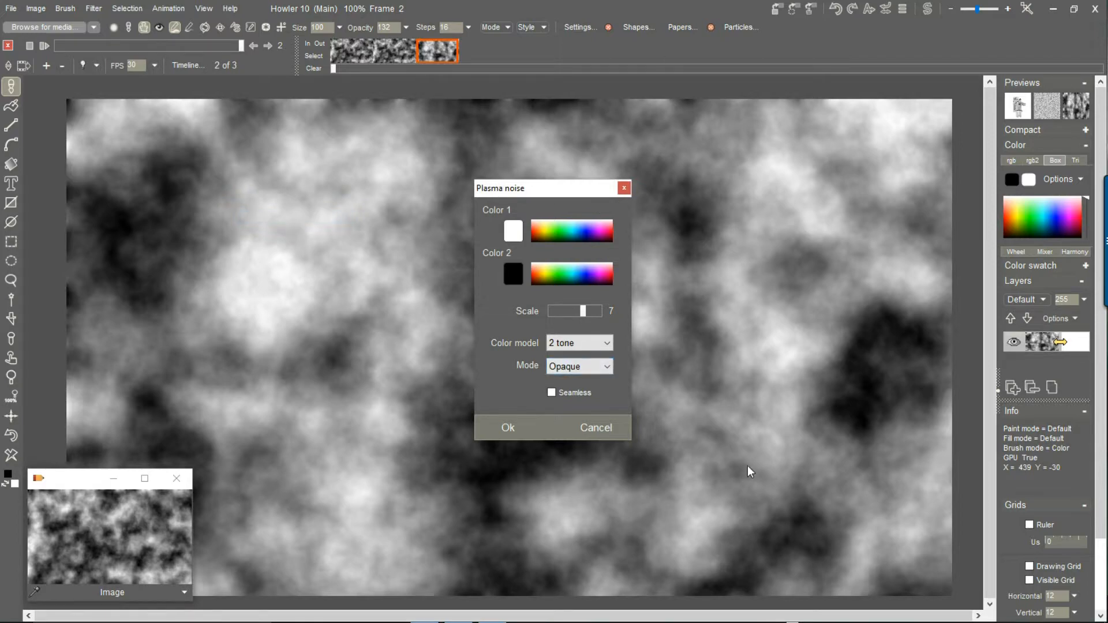
{"action": "scroll", "coordinate": [581, 312], "scroll_direction": "down", "scroll_amount": 1}
{"action": "left_click_drag", "start_coordinate": [582, 314], "coordinate": [589, 312]}
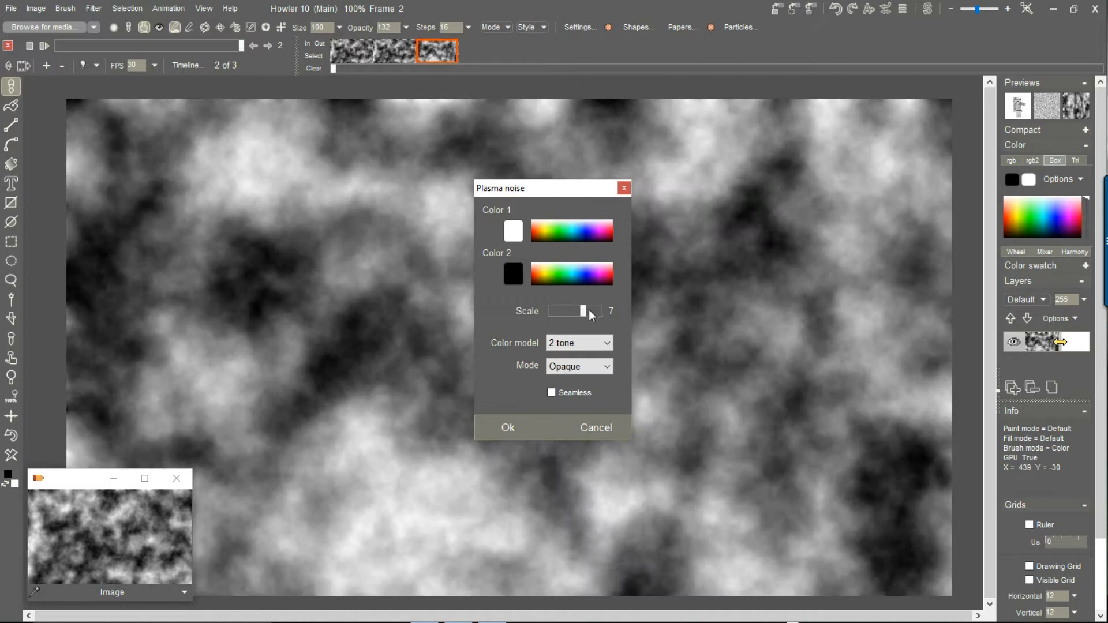
{"action": "left_click", "coordinate": [508, 428]}
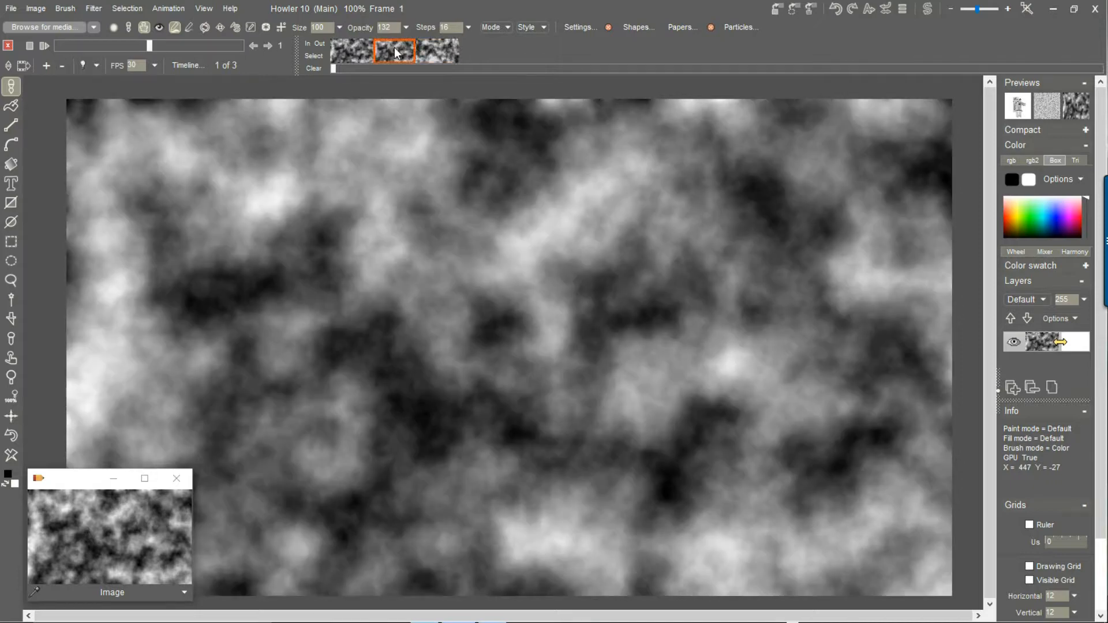
Step: Compare the second and third frames, and add one more frame while the third is current
{"action": "left_click", "coordinate": [389, 54]}
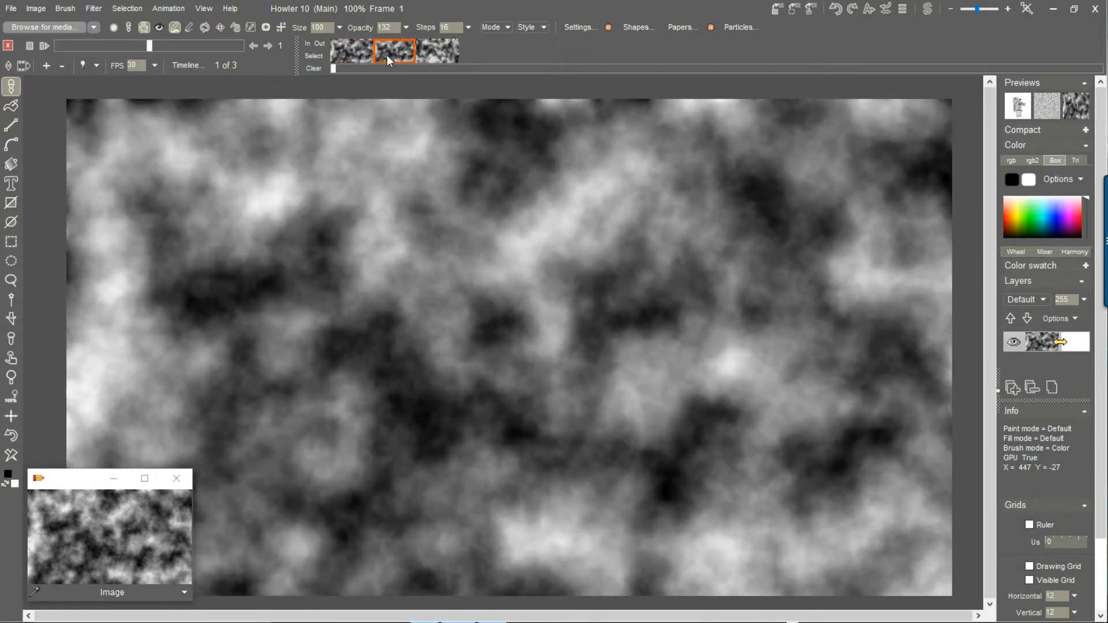
{"action": "left_click", "coordinate": [444, 47]}
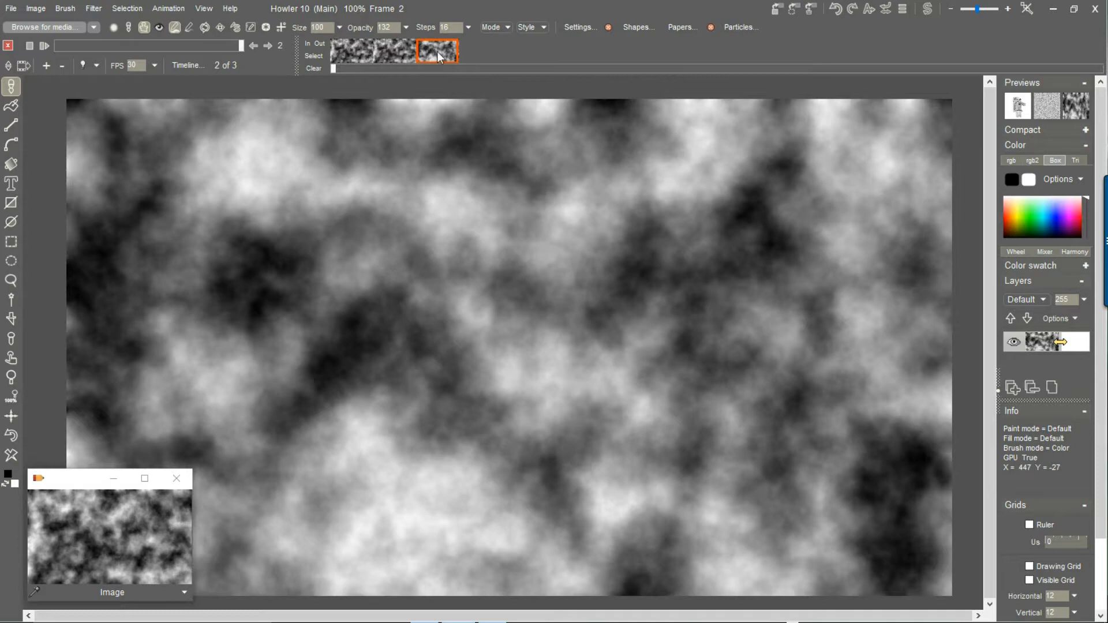
{"action": "left_click", "coordinate": [47, 65]}
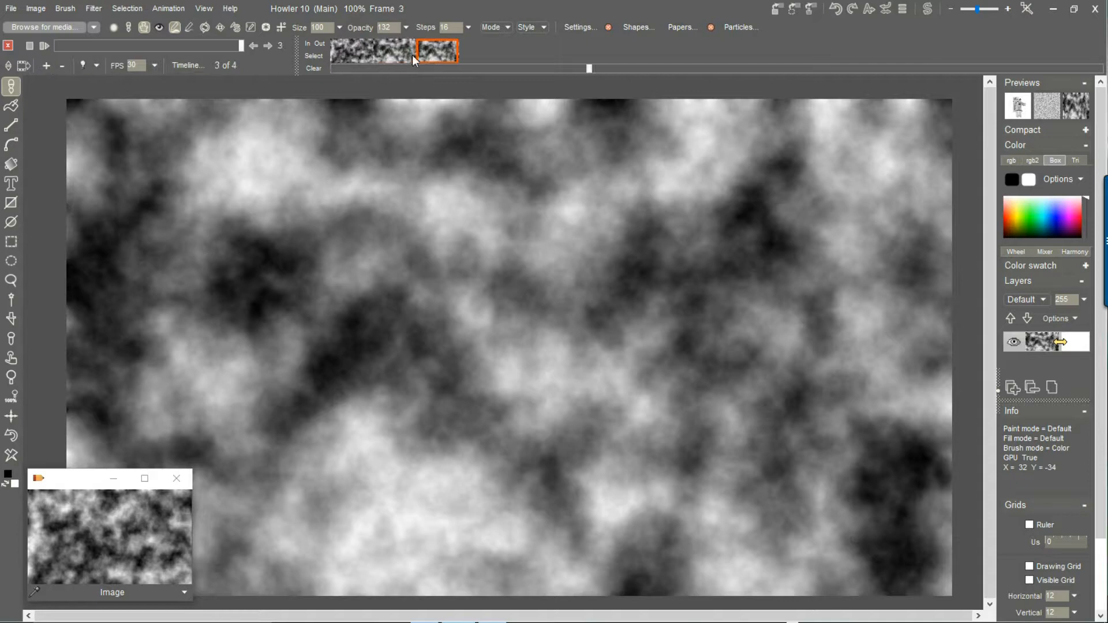
Step: Step back and forth through the four frames to compare them, and briefly play the animation from the first frame
{"action": "left_click", "coordinate": [387, 53]}
{"action": "left_click", "coordinate": [433, 70]}
{"action": "left_click", "coordinate": [361, 54]}
{"action": "left_click", "coordinate": [397, 51]}
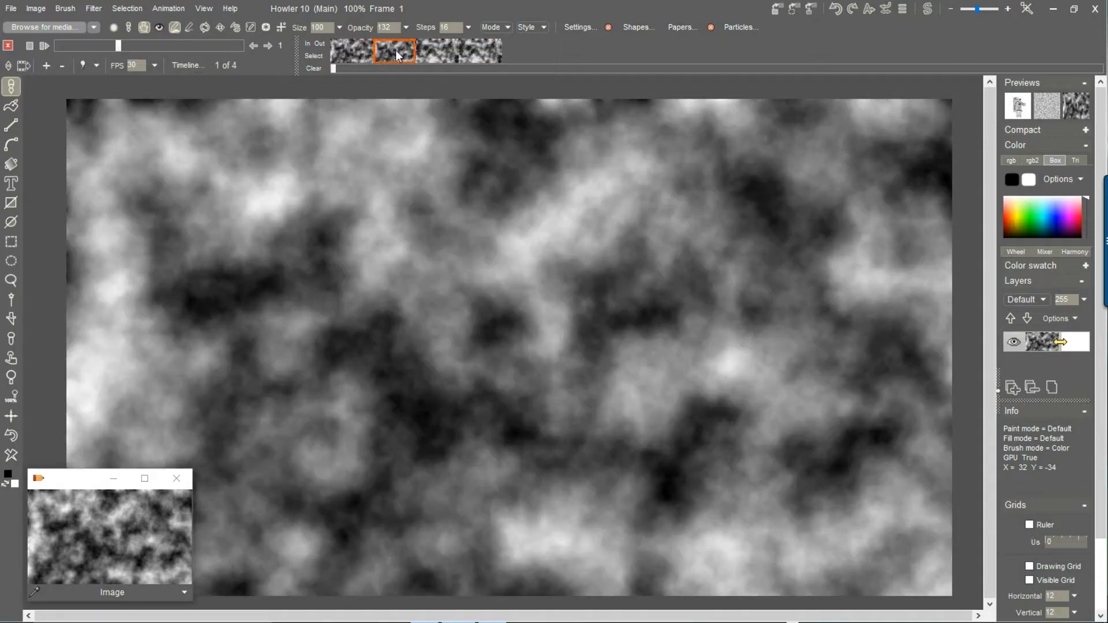
{"action": "left_click", "coordinate": [362, 54]}
{"action": "left_click", "coordinate": [437, 51]}
{"action": "left_click", "coordinate": [362, 53]}
{"action": "left_click", "coordinate": [46, 45]}
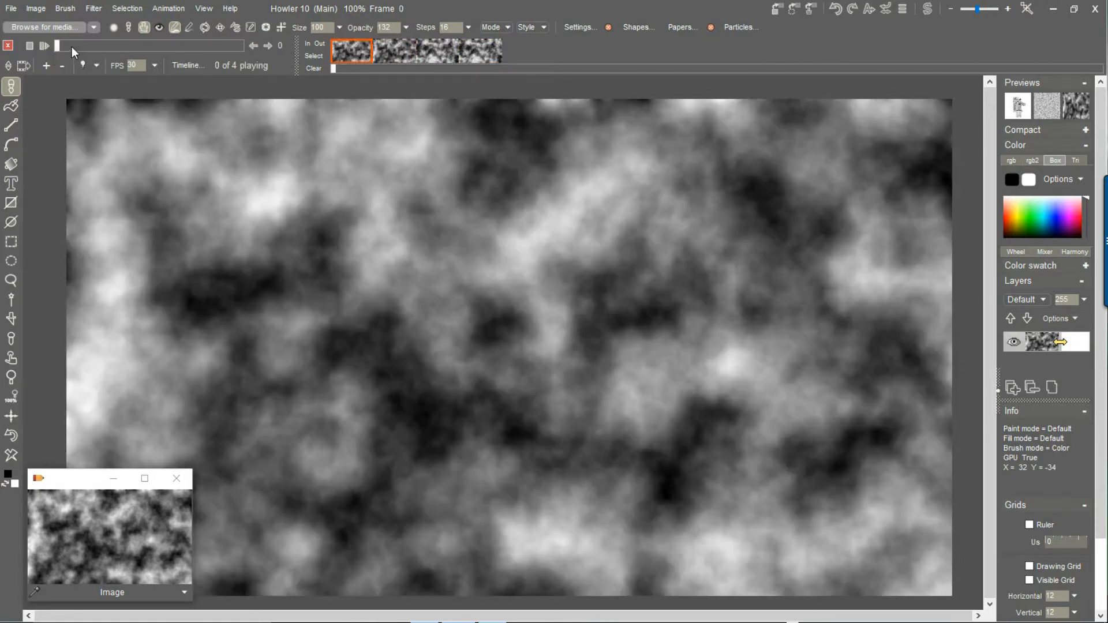
{"action": "left_click", "coordinate": [46, 46]}
Step: Store a copy of the fourth frame's image and move its thumbnail above the first stored image
{"action": "left_click", "coordinate": [794, 8]}
{"action": "left_click", "coordinate": [779, 10]}
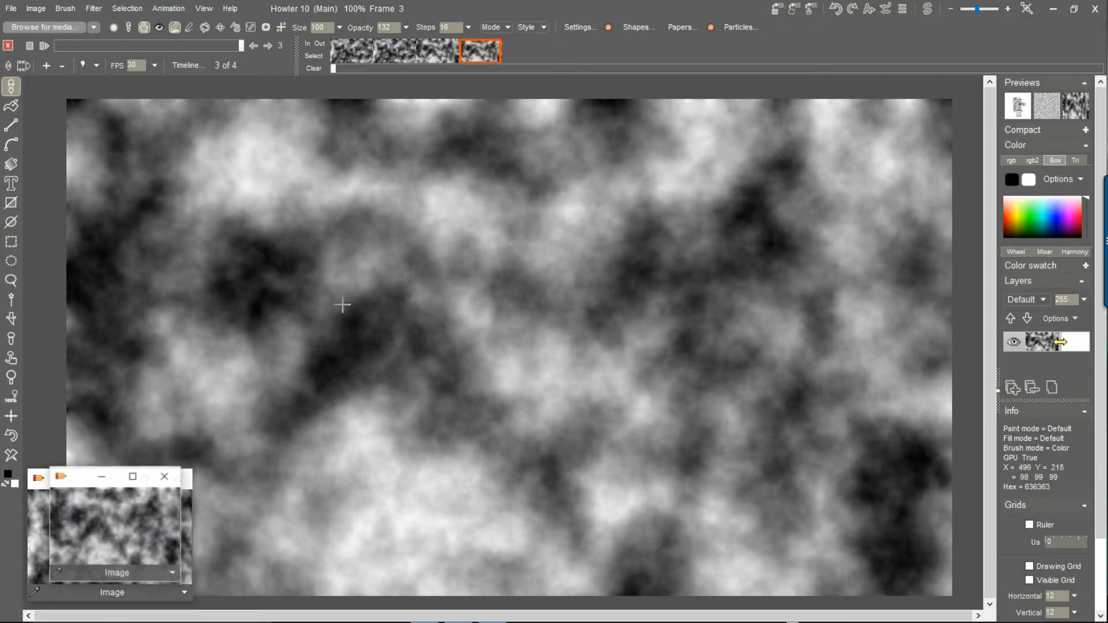
{"action": "left_click_drag", "start_coordinate": [79, 479], "coordinate": [64, 399]}
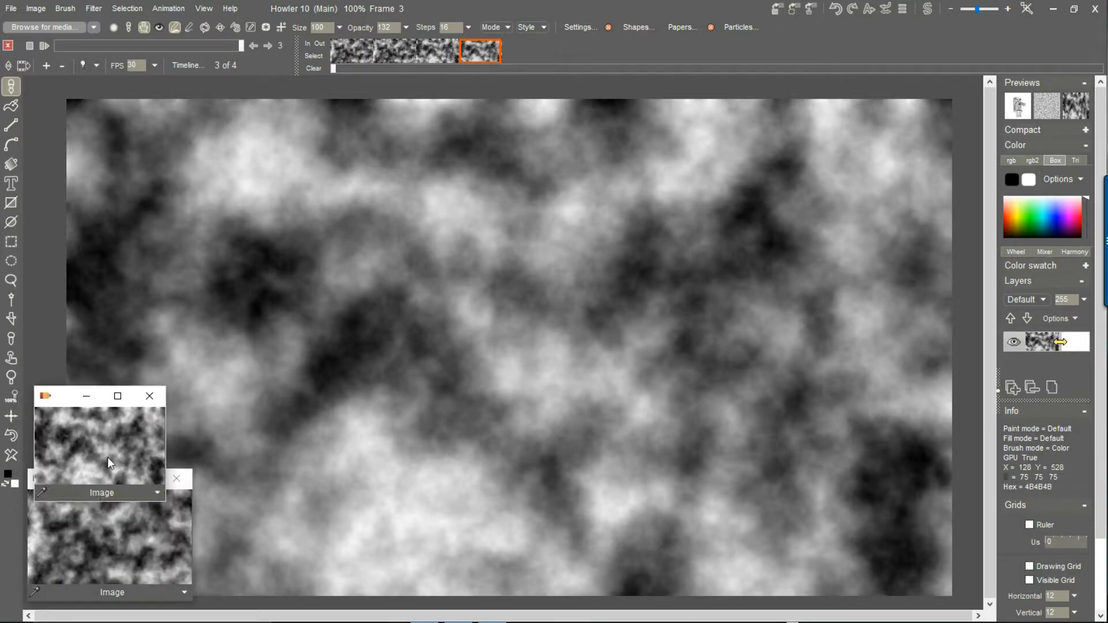
Step: Store the four-frame animation to memory, place its window at the canvas's lower-right corner and rewind its preview to the start
{"action": "left_click_drag", "start_coordinate": [364, 51], "coordinate": [404, 52]}
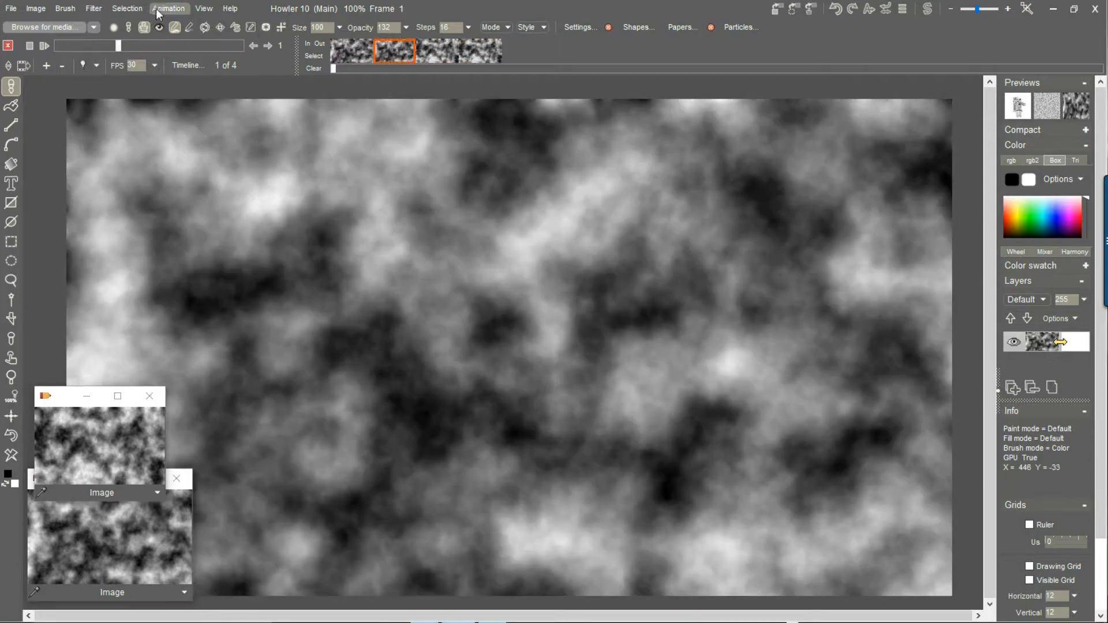
{"action": "left_click", "coordinate": [176, 13]}
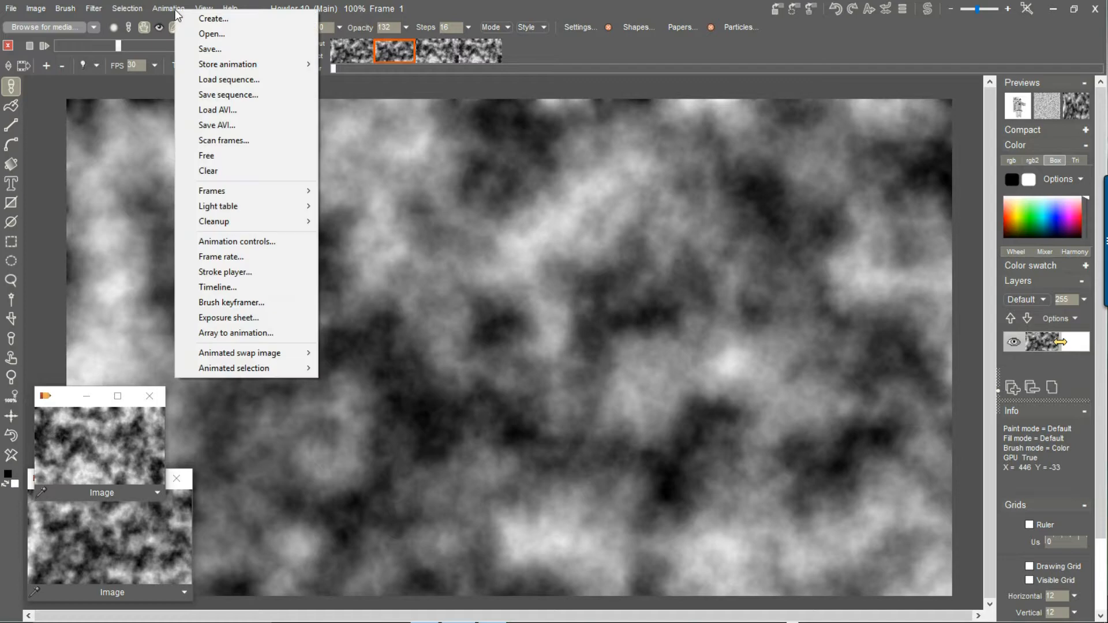
{"action": "mouse_move", "coordinate": [220, 65]}
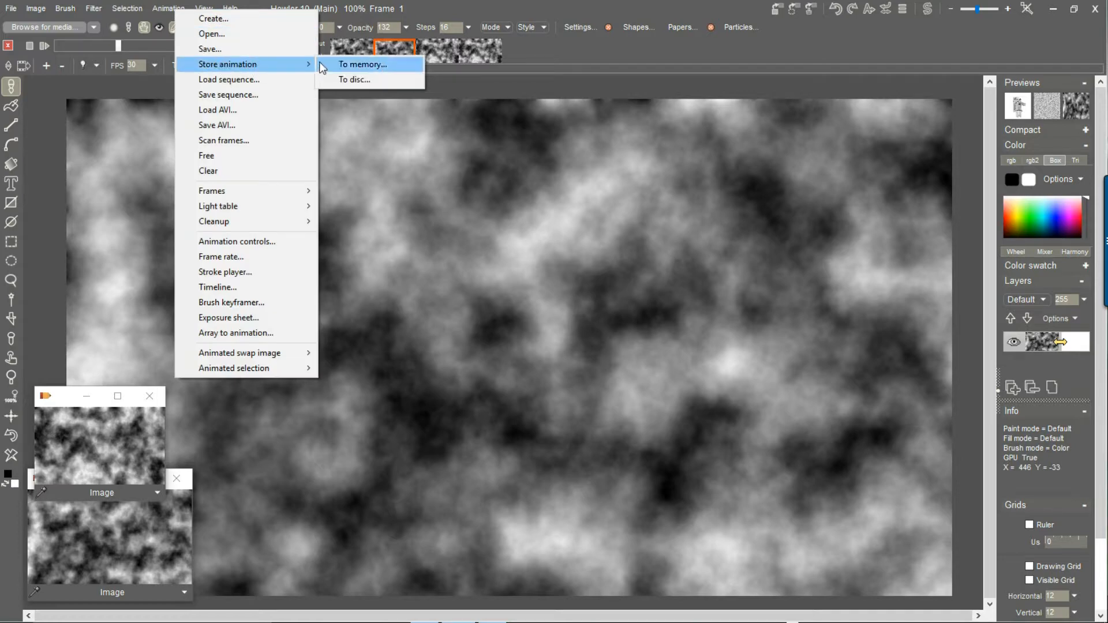
{"action": "left_click", "coordinate": [364, 64]}
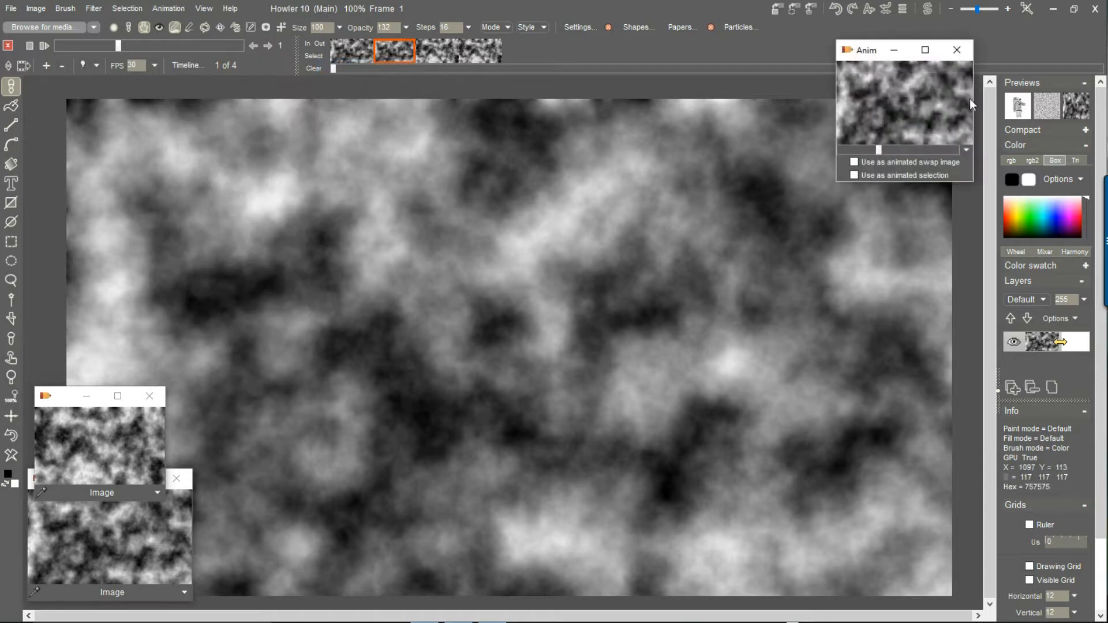
{"action": "left_click_drag", "start_coordinate": [870, 53], "coordinate": [874, 468]}
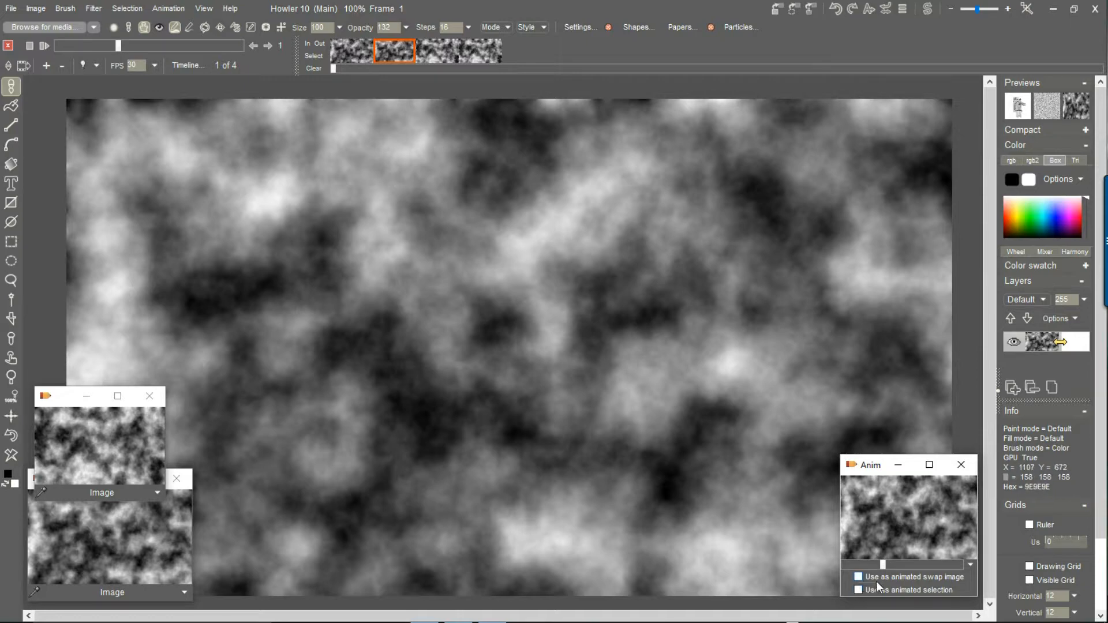
{"action": "mouse_move", "coordinate": [868, 566]}
{"action": "left_mouse_down"}
{"action": "mouse_move", "coordinate": [942, 566]}
{"action": "mouse_move", "coordinate": [853, 569]}
{"action": "mouse_move", "coordinate": [986, 564]}
{"action": "mouse_move", "coordinate": [853, 568]}
{"action": "left_mouse_up"}
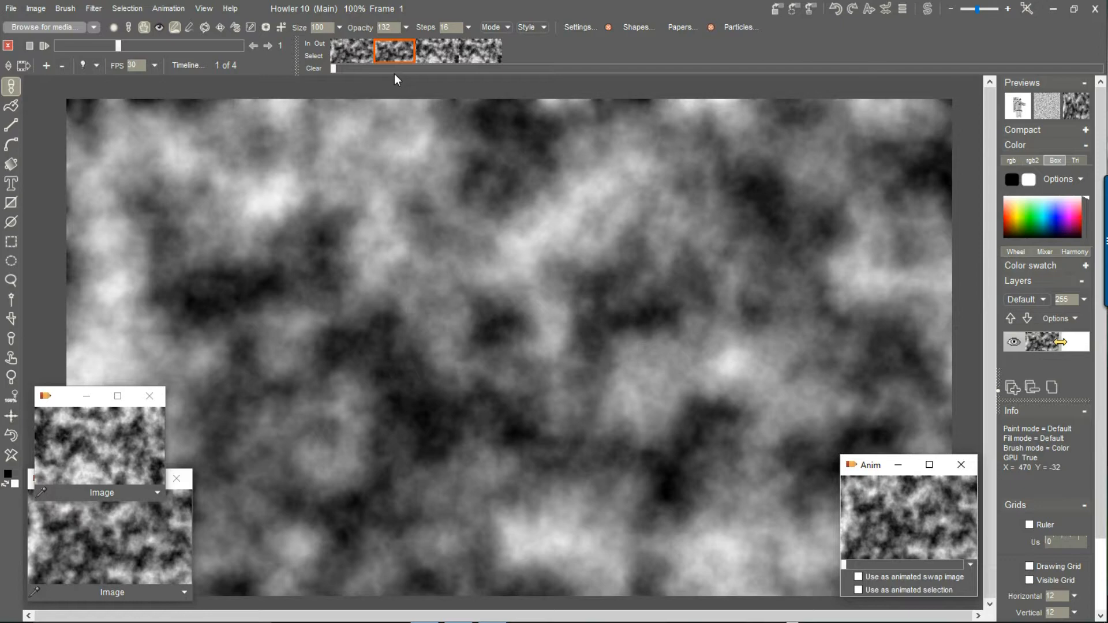
Step: Review the frame editing commands available for the third frame, such as cut, copy, insert, block editing and time stretch
{"action": "left_click", "coordinate": [433, 47]}
{"action": "right_click", "coordinate": [433, 47]}
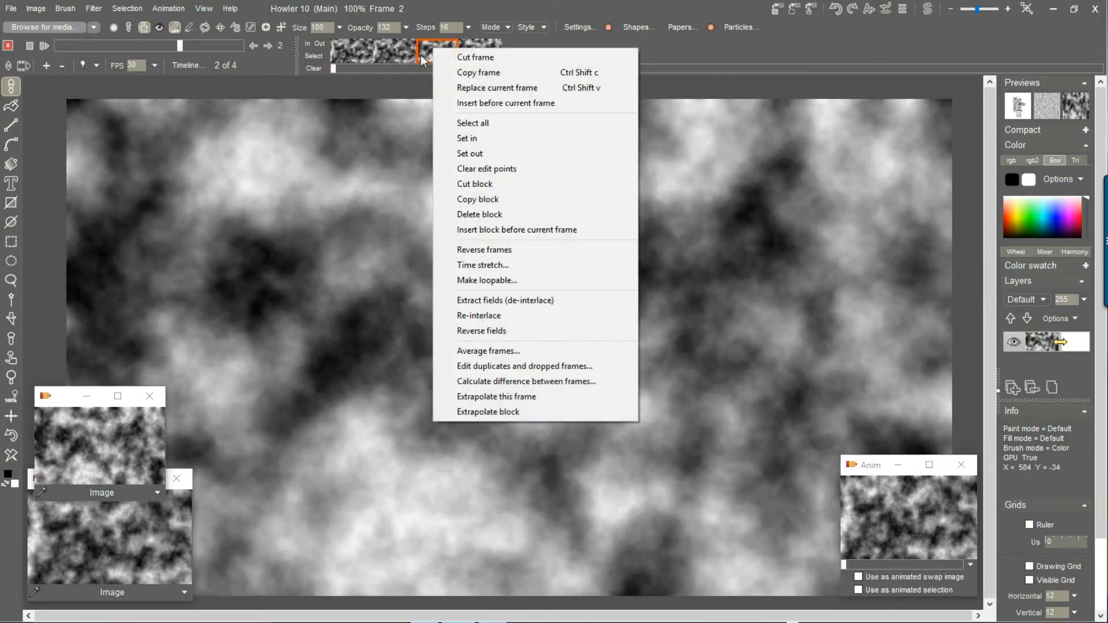
{"action": "left_click", "coordinate": [160, 9]}
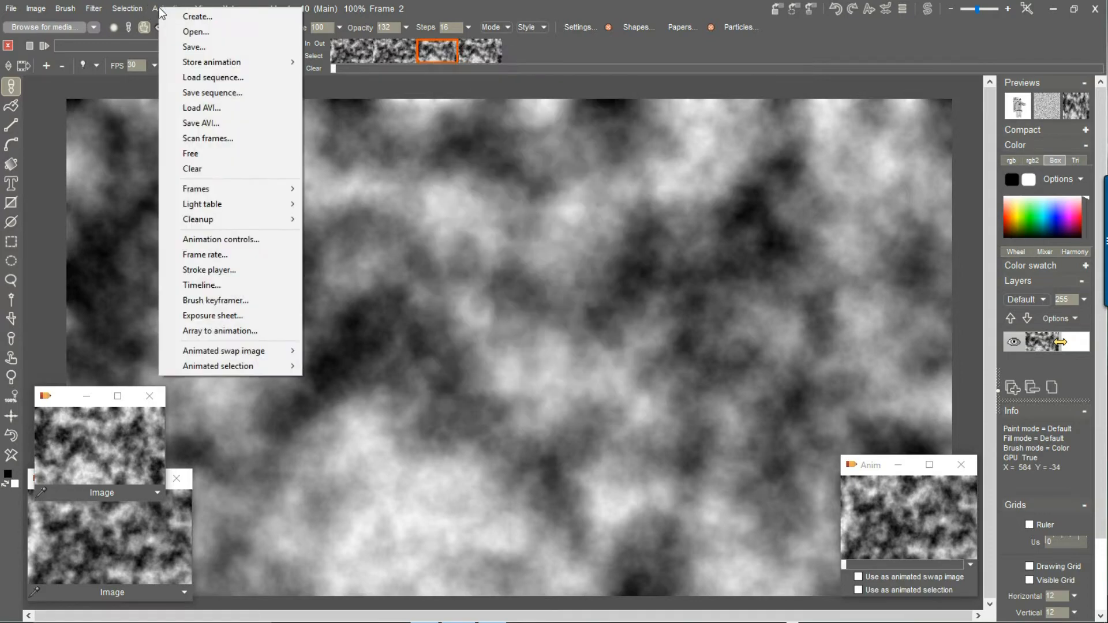
{"action": "mouse_move", "coordinate": [241, 197]}
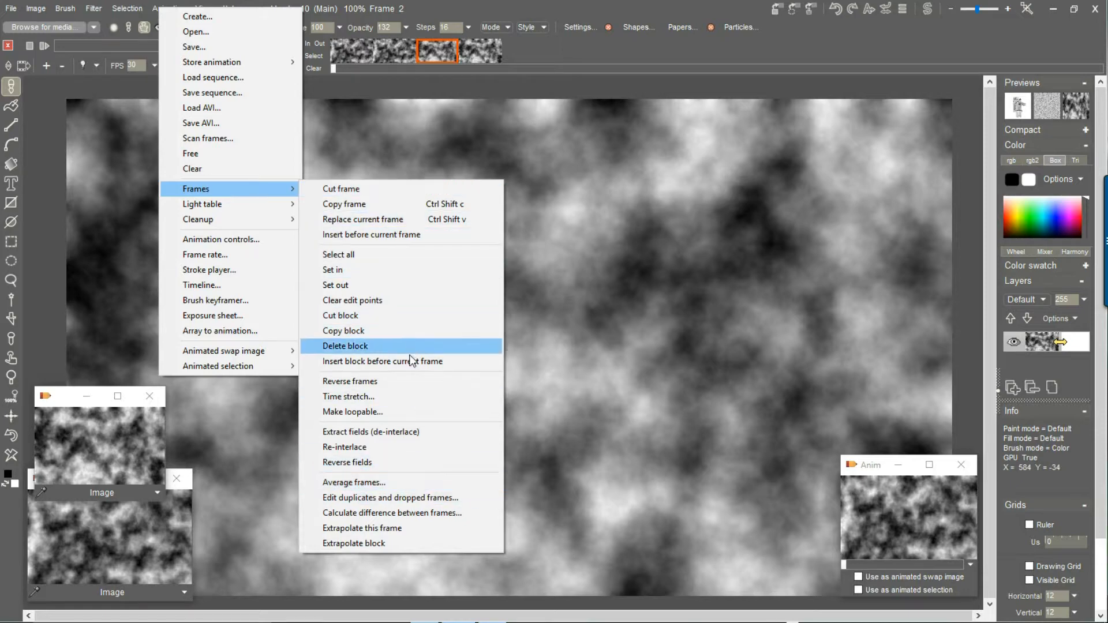
{"action": "right_click", "coordinate": [438, 46]}
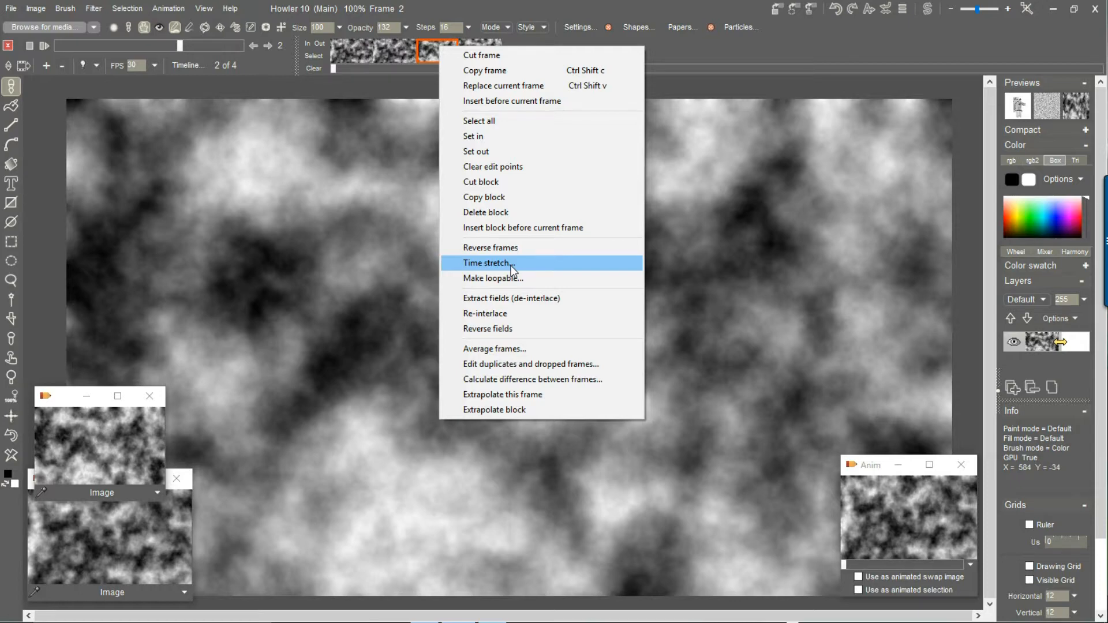
Step: Compare the first and second frames repeatedly, ending on the third frame
{"action": "left_click_drag", "start_coordinate": [393, 58], "coordinate": [360, 52]}
{"action": "left_click", "coordinate": [385, 47]}
{"action": "left_click", "coordinate": [348, 47]}
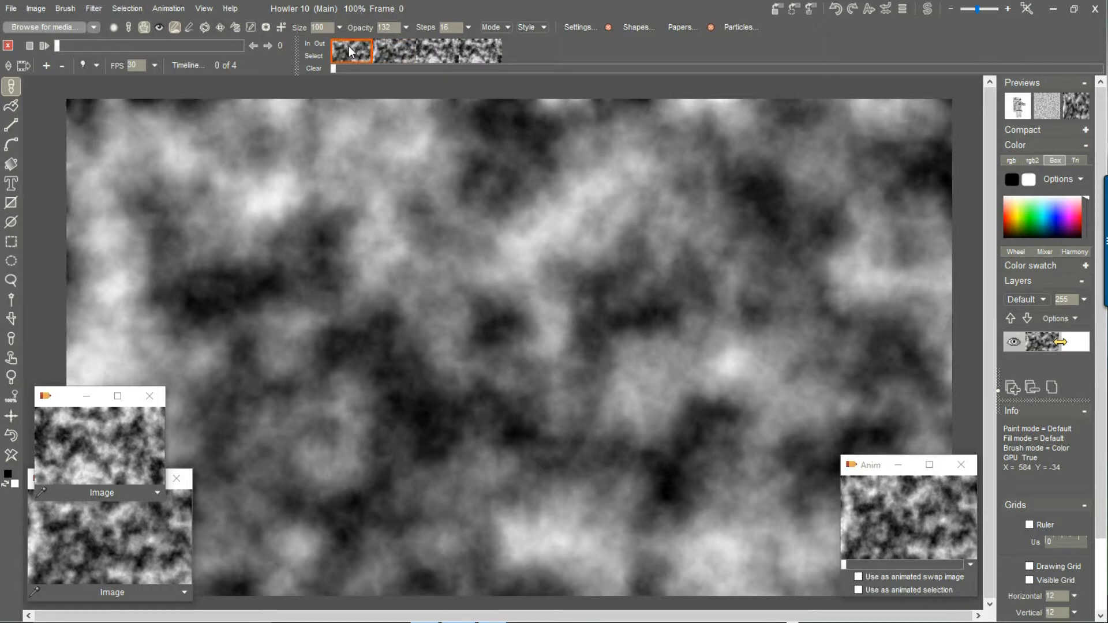
{"action": "left_click", "coordinate": [395, 48]}
{"action": "left_click", "coordinate": [355, 50]}
{"action": "left_click", "coordinate": [400, 50]}
{"action": "left_click", "coordinate": [434, 48]}
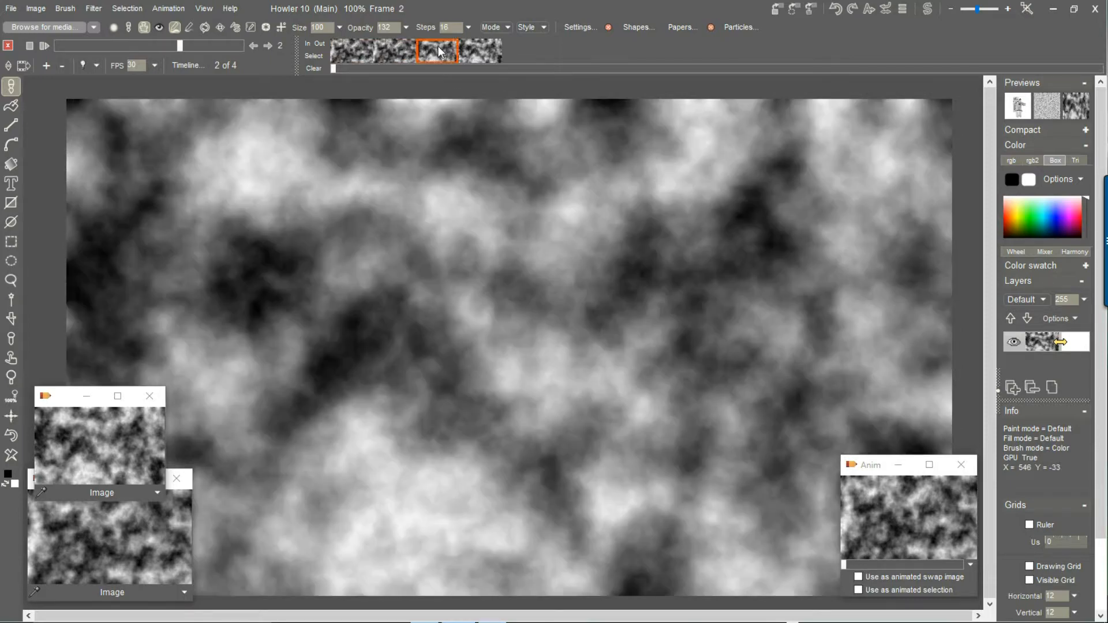
Step: Time stretch the four-frame animation to 123 frames with frame blending enabled
{"action": "left_click", "coordinate": [407, 52]}
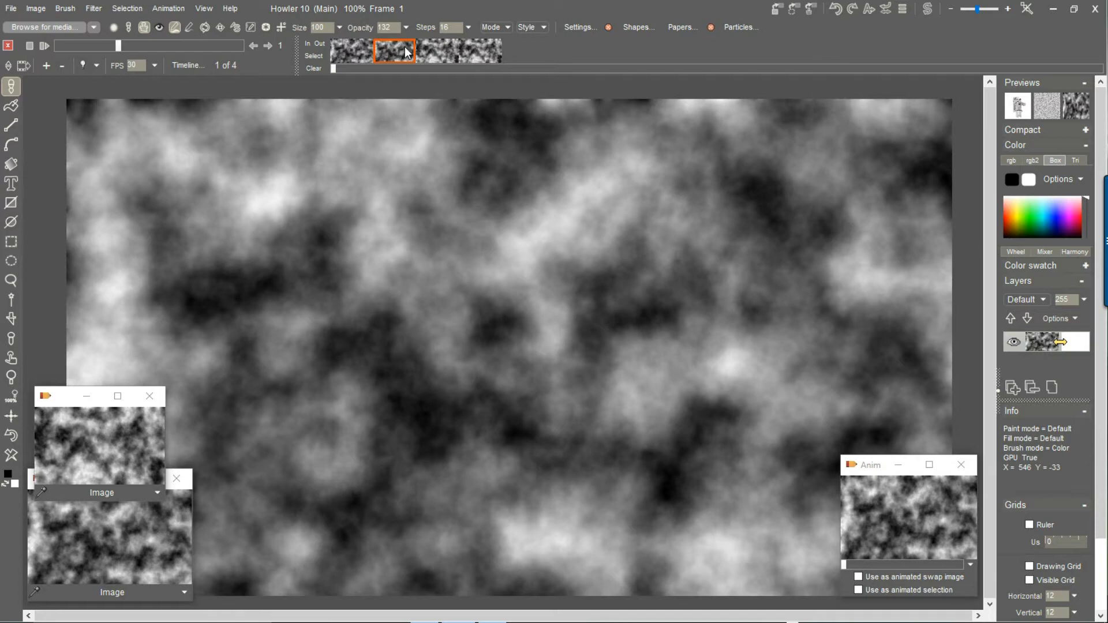
{"action": "left_click", "coordinate": [435, 51]}
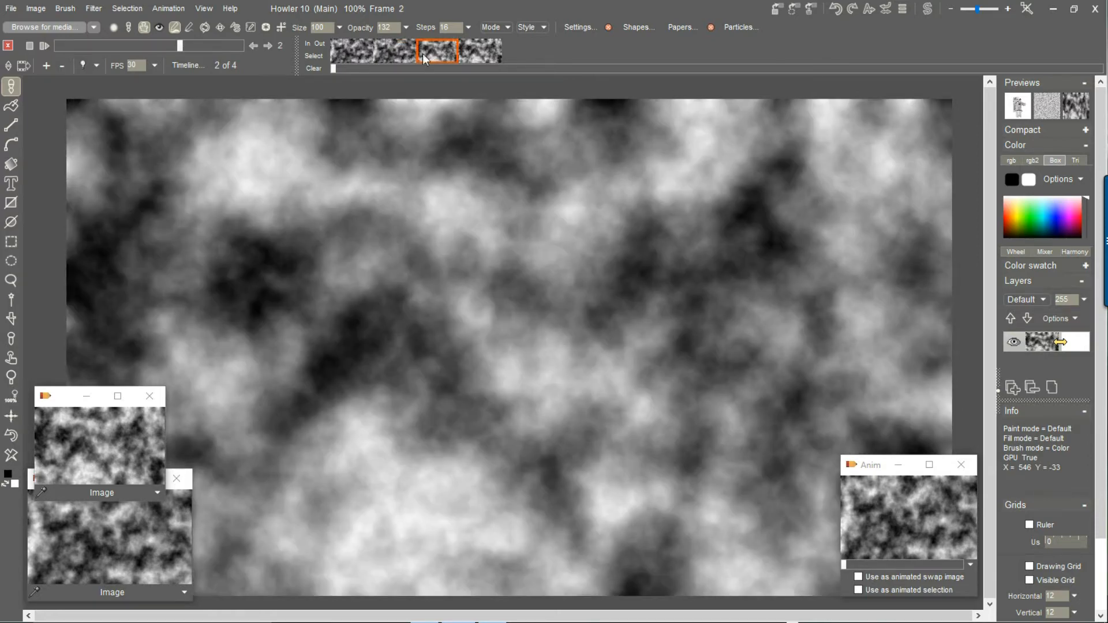
{"action": "right_click", "coordinate": [428, 51]}
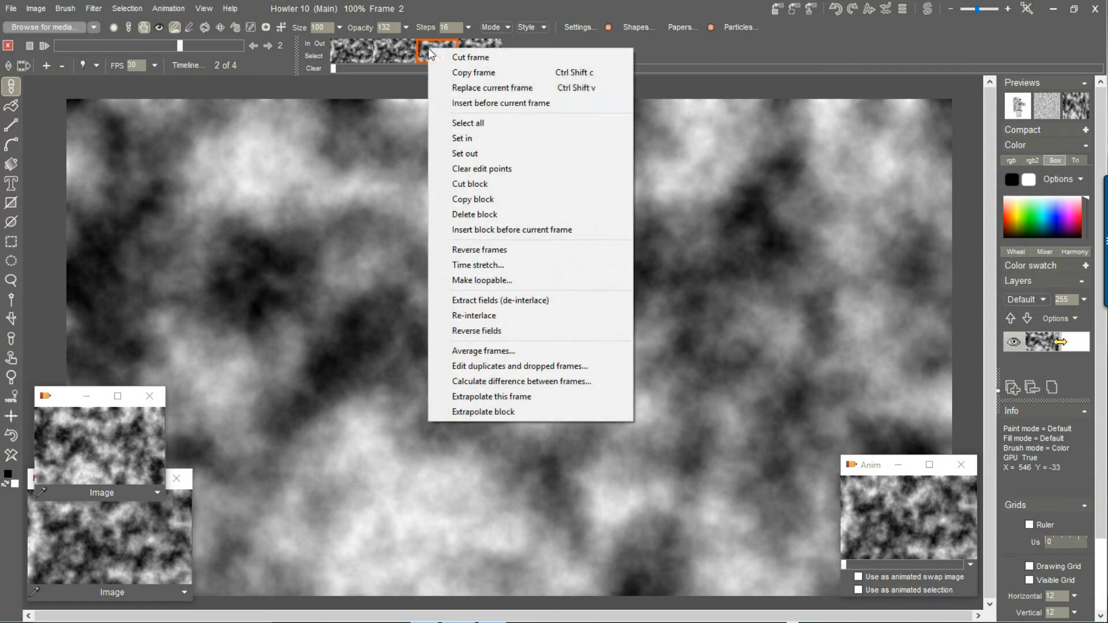
{"action": "left_click", "coordinate": [502, 264]}
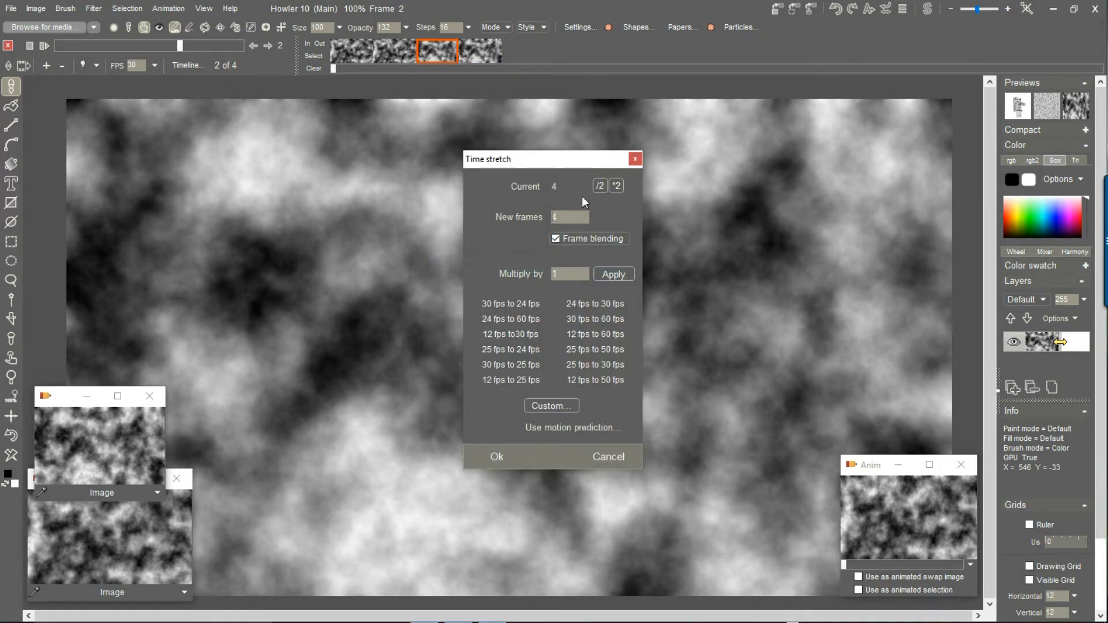
{"action": "double_click", "coordinate": [563, 217]}
{"action": "type", "text": "123"}
{"action": "left_click", "coordinate": [493, 457]}
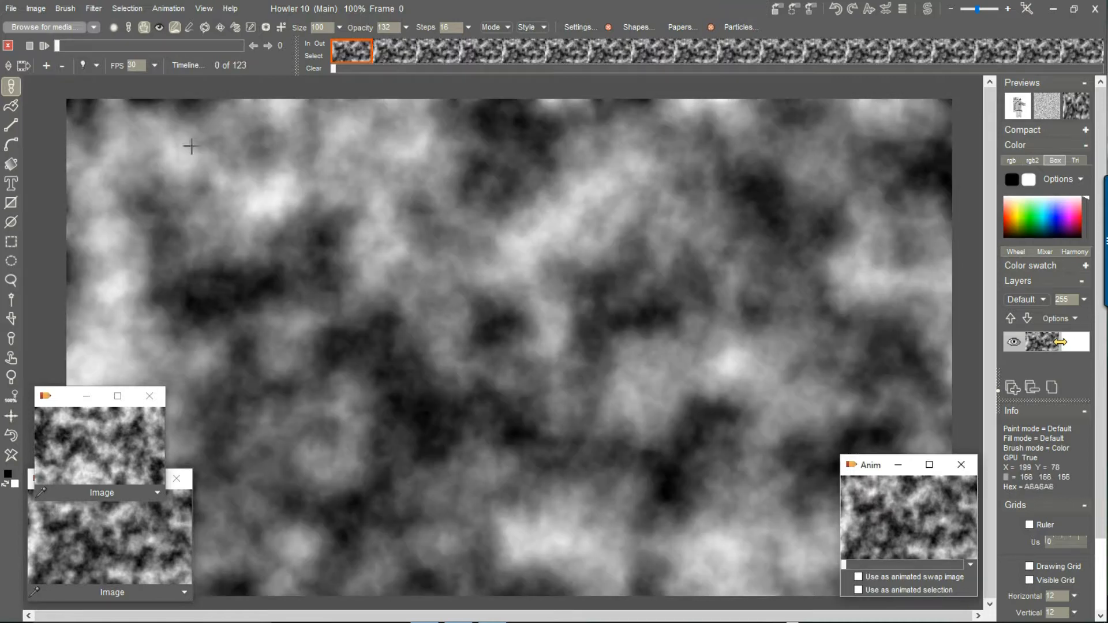
Step: Scrub through the stretched animation's opening frames, restore the stored four-frame animation and shift its window over the canvas's right edge
{"action": "mouse_move", "coordinate": [60, 44]}
{"action": "left_mouse_down"}
{"action": "mouse_move", "coordinate": [105, 45]}
{"action": "mouse_move", "coordinate": [71, 48]}
{"action": "left_mouse_up"}
{"action": "mouse_move", "coordinate": [65, 49]}
{"action": "left_mouse_down"}
{"action": "mouse_move", "coordinate": [155, 47]}
{"action": "mouse_move", "coordinate": [193, 51]}
{"action": "mouse_move", "coordinate": [109, 56]}
{"action": "mouse_move", "coordinate": [234, 63]}
{"action": "mouse_move", "coordinate": [68, 53]}
{"action": "left_mouse_up"}
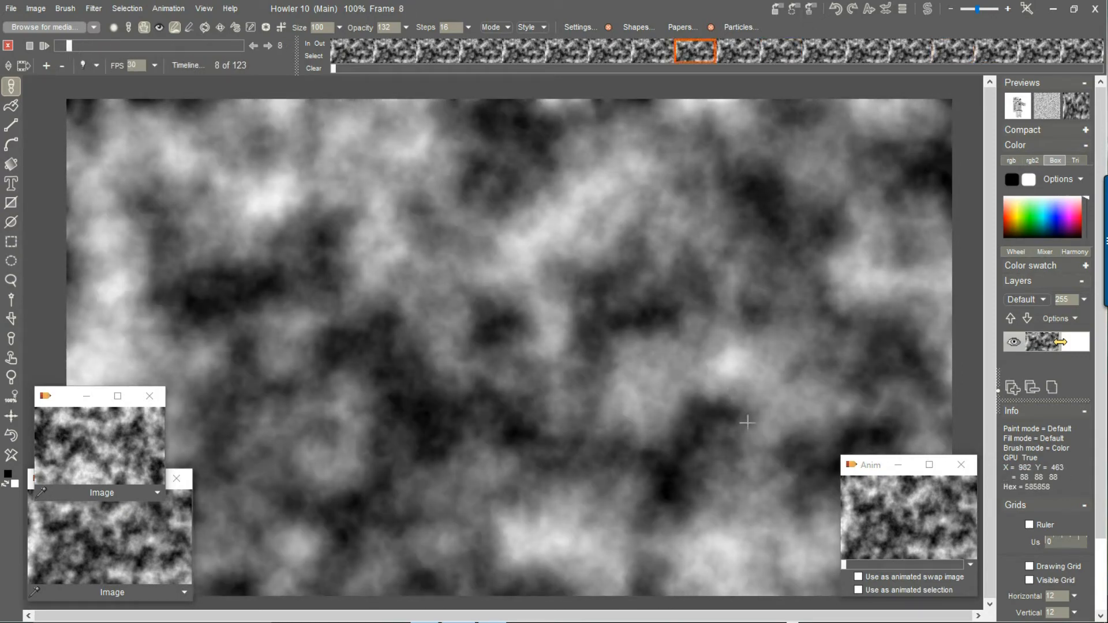
{"action": "left_click", "coordinate": [899, 522]}
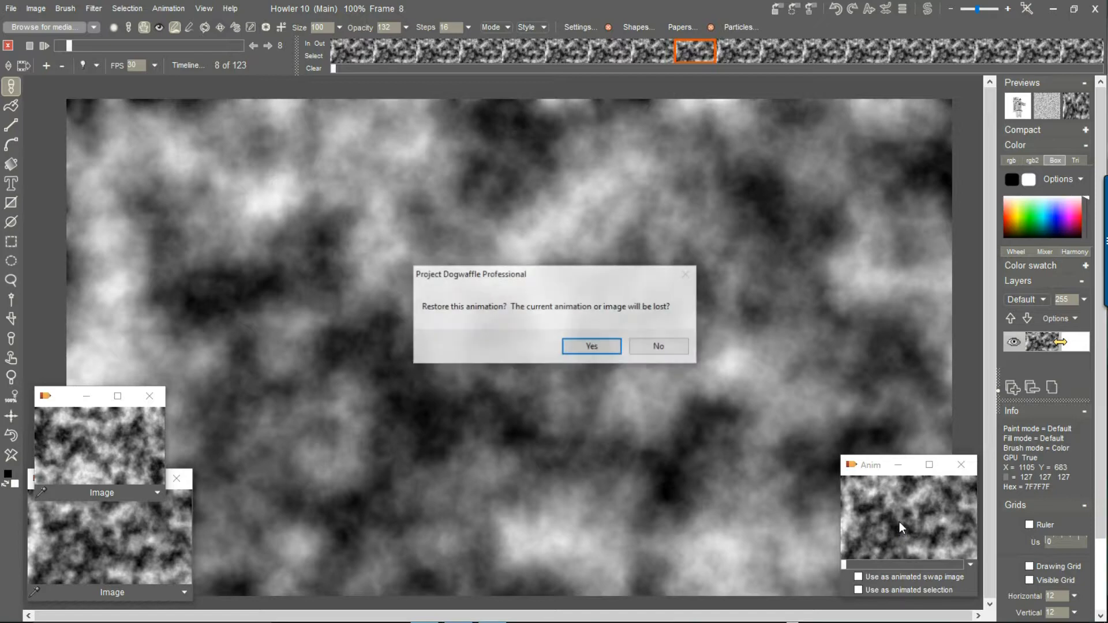
{"action": "left_click", "coordinate": [581, 350]}
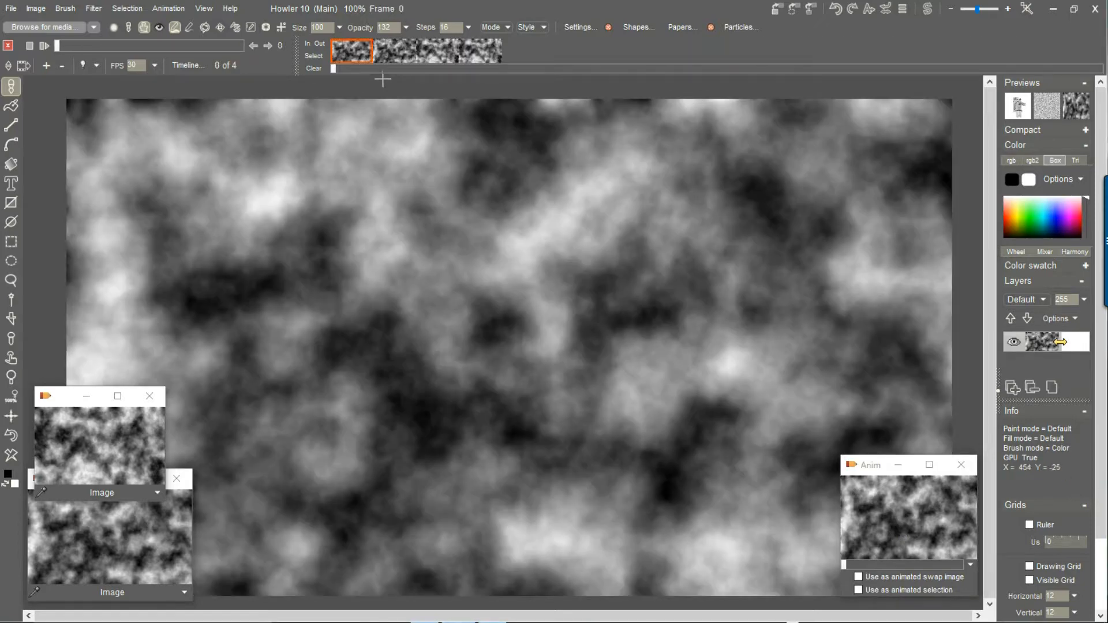
{"action": "mouse_move", "coordinate": [359, 53]}
{"action": "left_mouse_down"}
{"action": "mouse_move", "coordinate": [478, 50]}
{"action": "mouse_move", "coordinate": [352, 53]}
{"action": "left_mouse_up"}
{"action": "left_click_drag", "start_coordinate": [869, 466], "coordinate": [908, 464]}
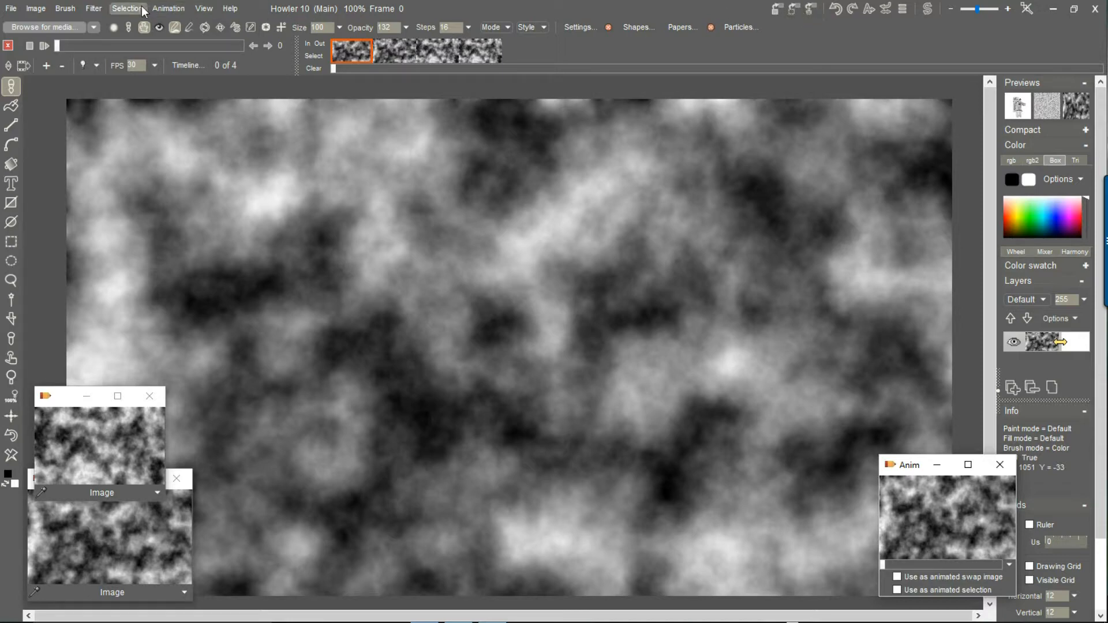
Step: Review the options for storing the animation to memory or to disc
{"action": "left_click", "coordinate": [168, 8]}
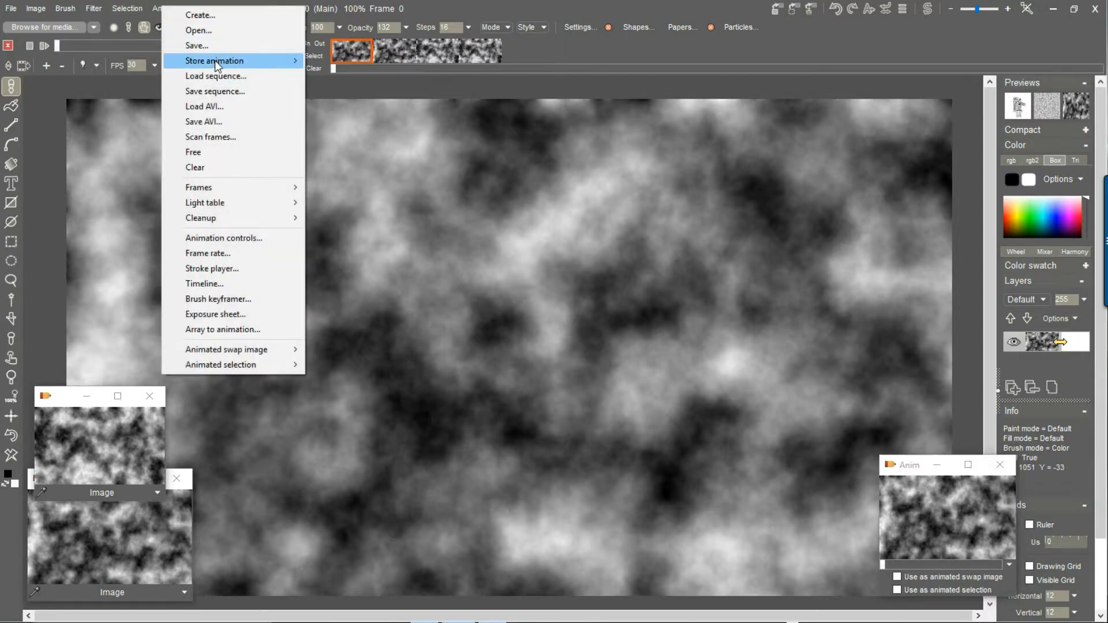
{"action": "mouse_move", "coordinate": [218, 63]}
{"action": "left_click", "coordinate": [642, 7]}
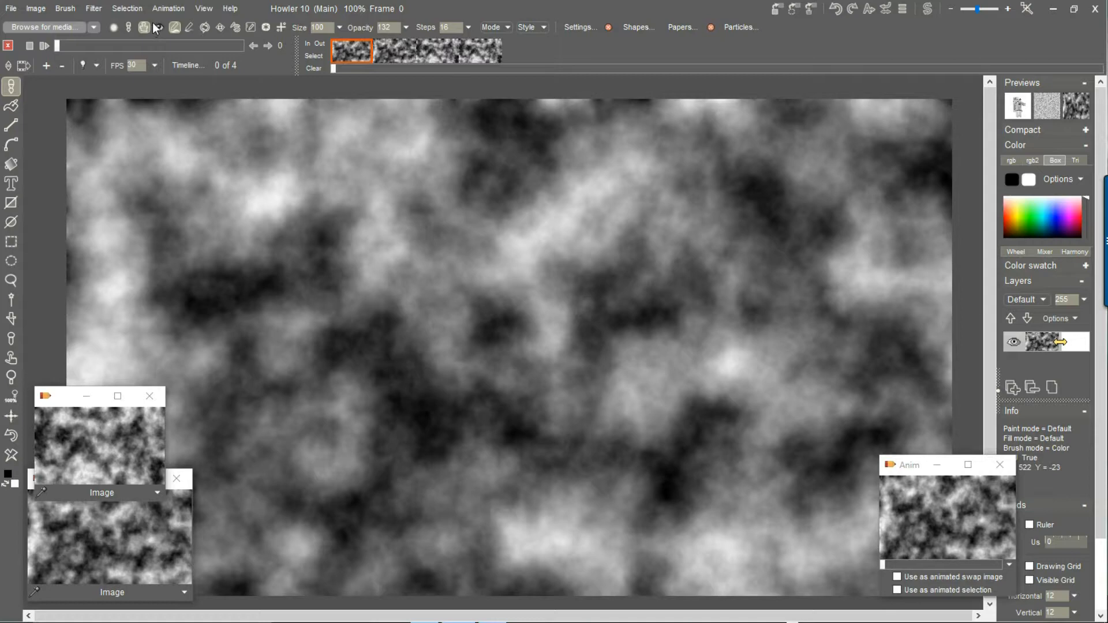
{"action": "left_click", "coordinate": [165, 10]}
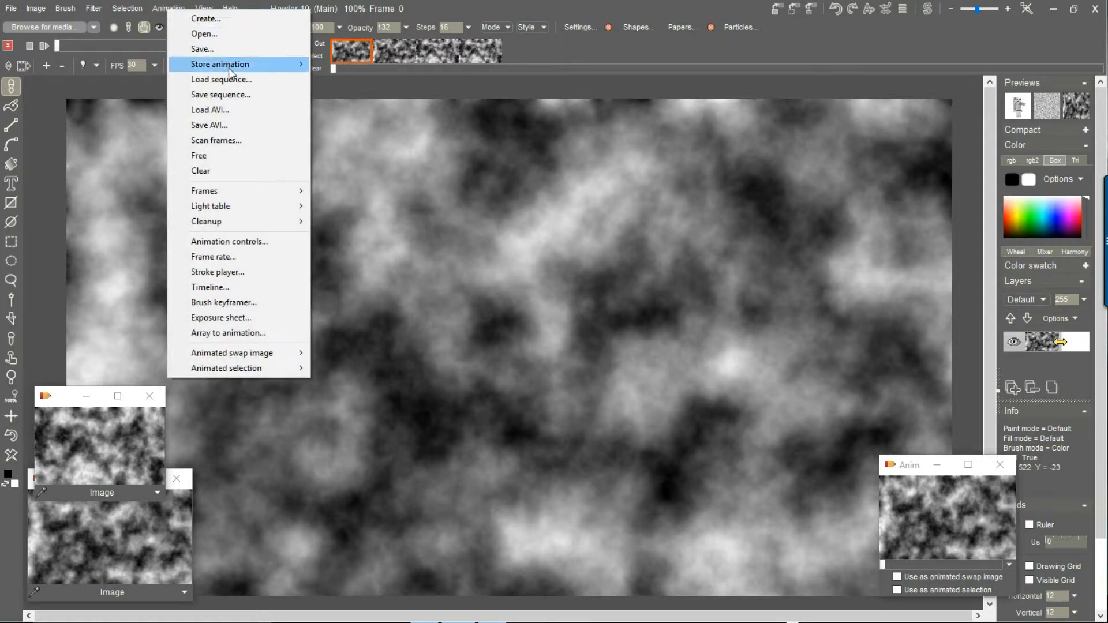
{"action": "mouse_move", "coordinate": [229, 67]}
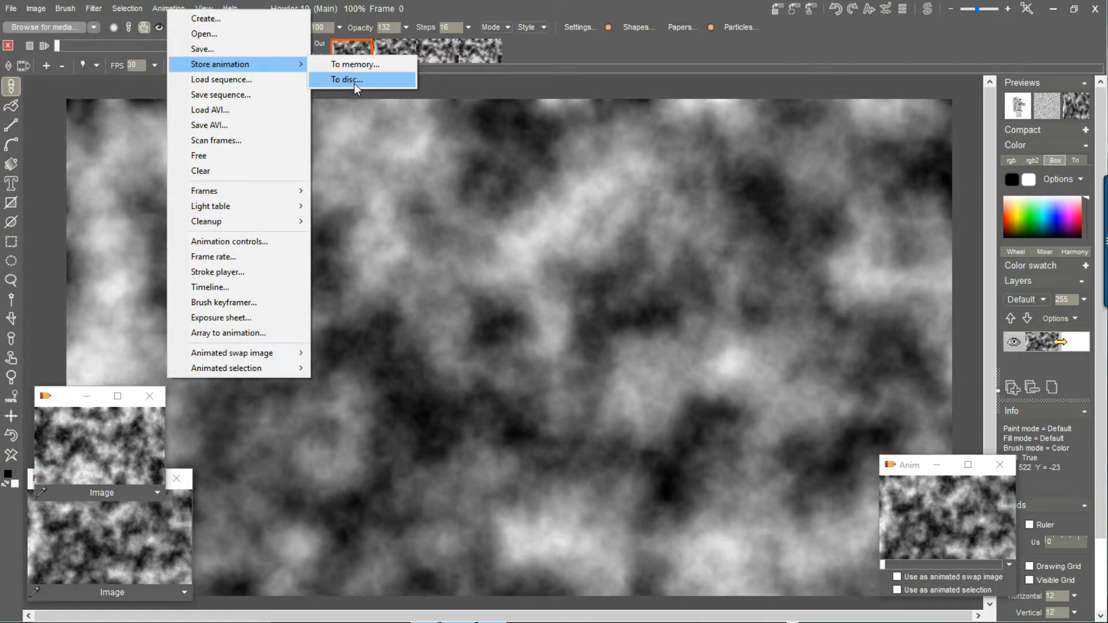
{"action": "left_click", "coordinate": [567, 7]}
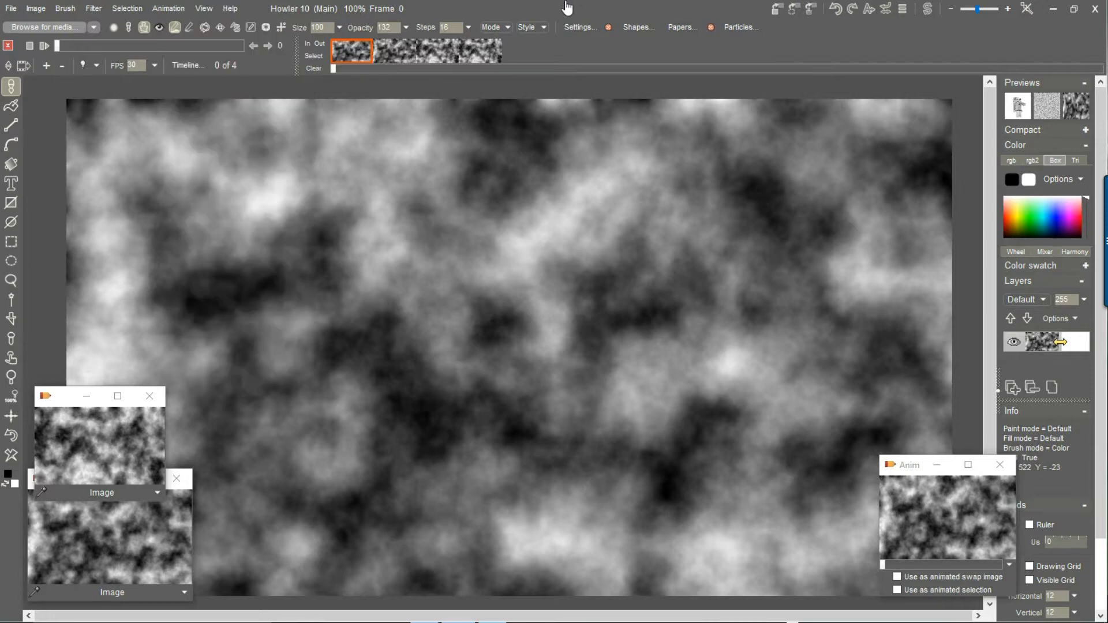
{"action": "left_click", "coordinate": [167, 9]}
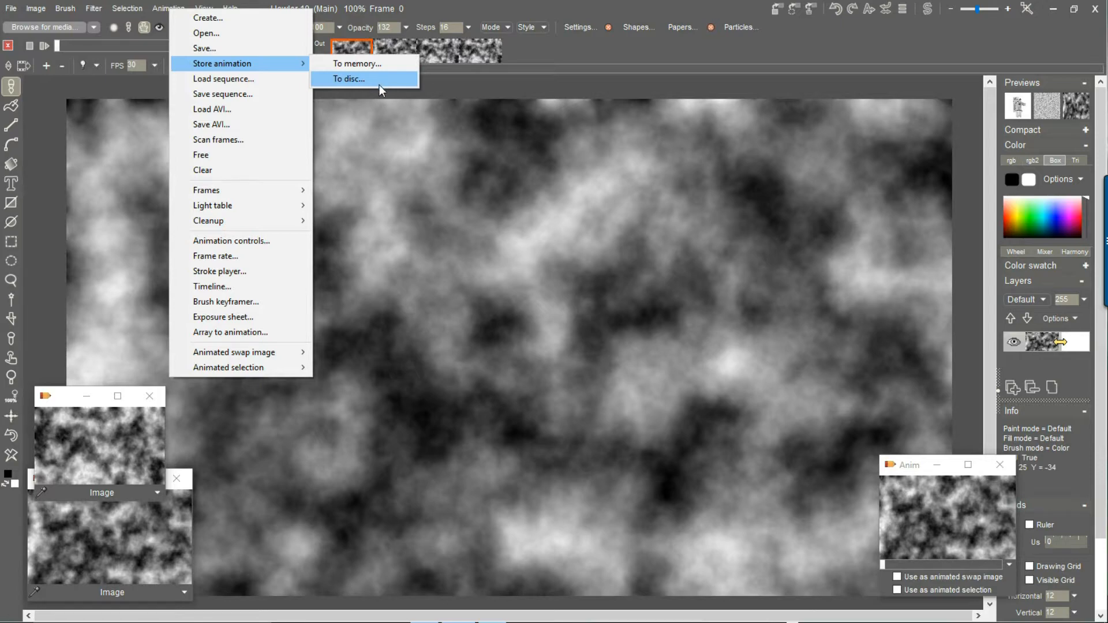
{"action": "left_click", "coordinate": [380, 81]}
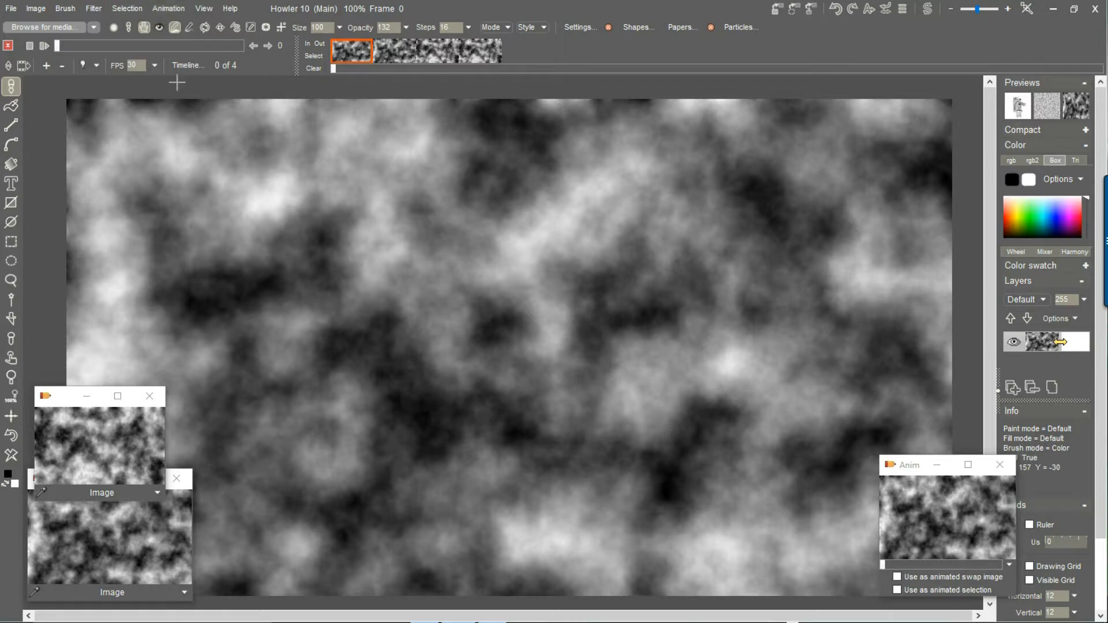
Step: Return to the first frame and open the Motion prediction module, placing its window over the canvas's upper-left area
{"action": "left_click", "coordinate": [396, 52]}
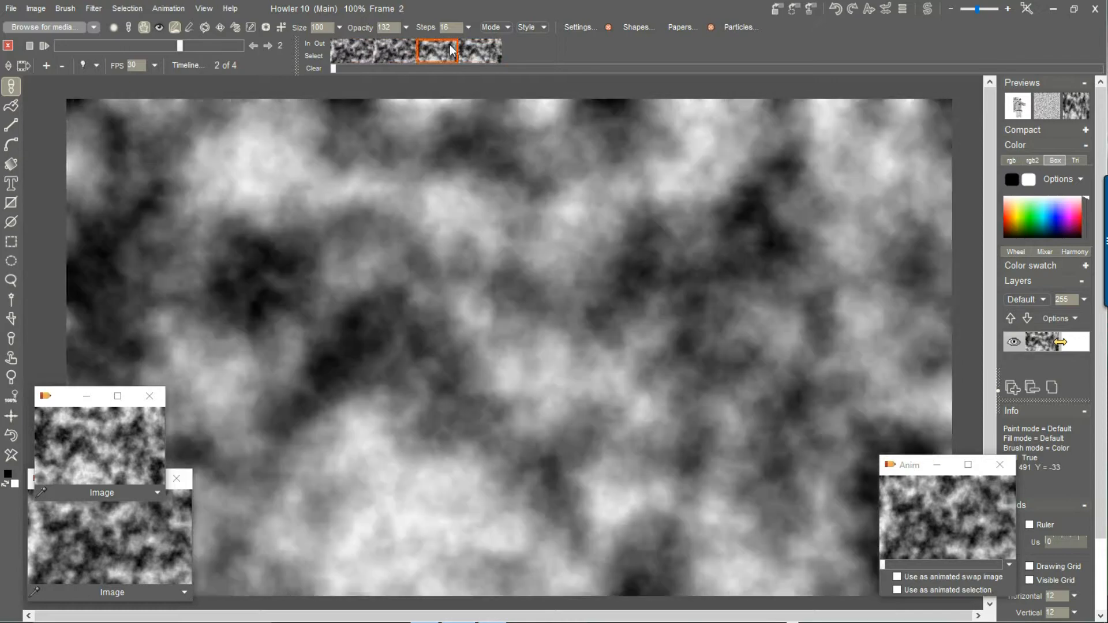
{"action": "left_click", "coordinate": [370, 53]}
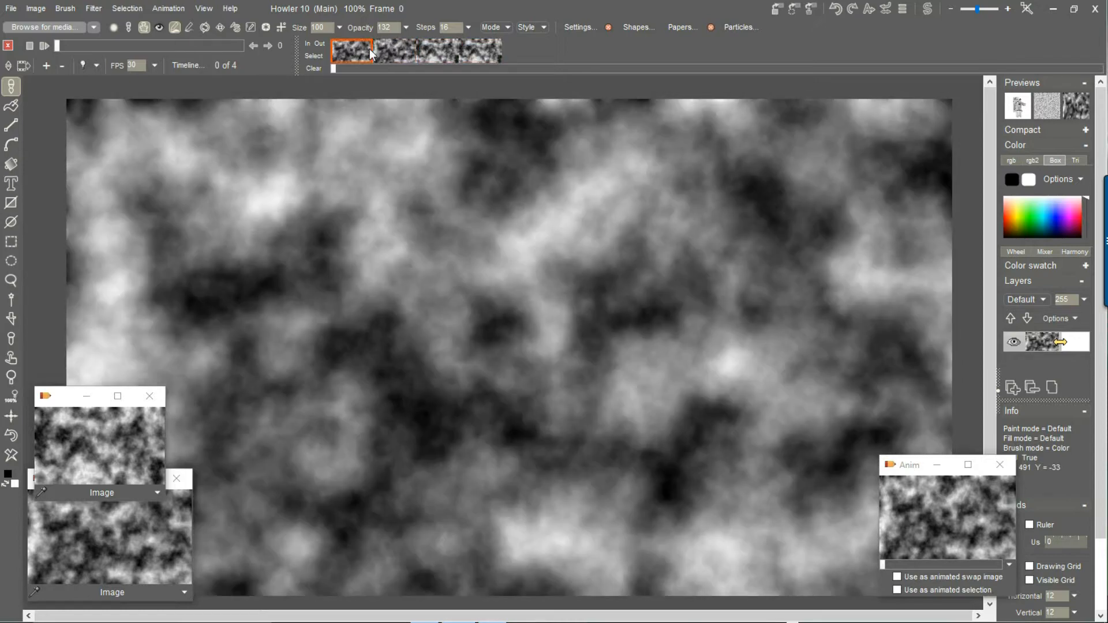
{"action": "left_click", "coordinate": [93, 8]}
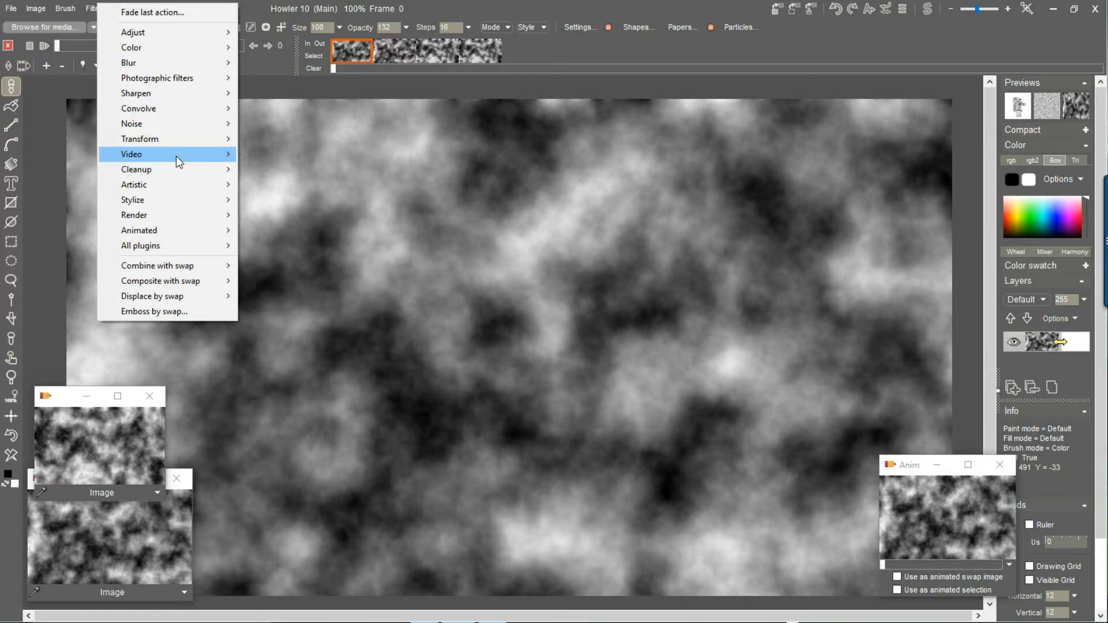
{"action": "mouse_move", "coordinate": [167, 231]}
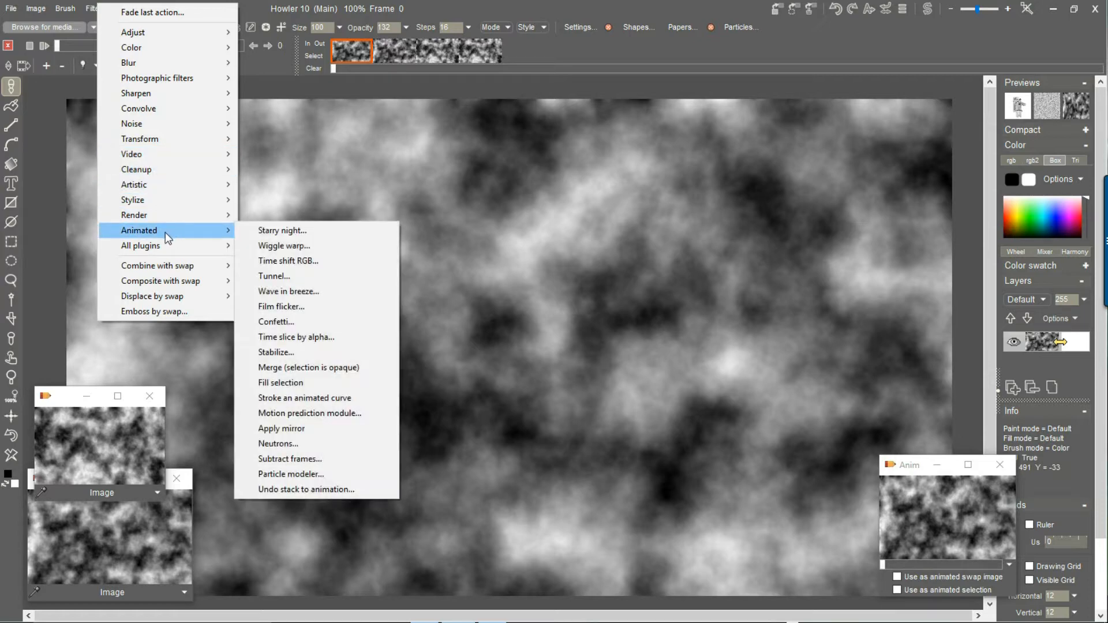
{"action": "left_click", "coordinate": [314, 412]}
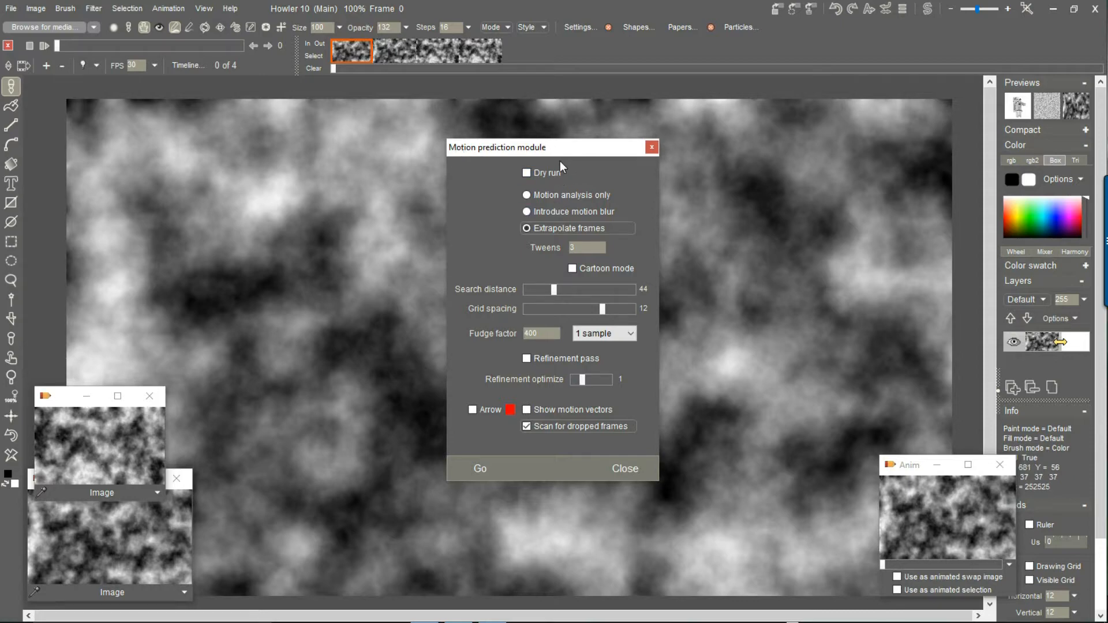
{"action": "left_click_drag", "start_coordinate": [557, 146], "coordinate": [319, 125]}
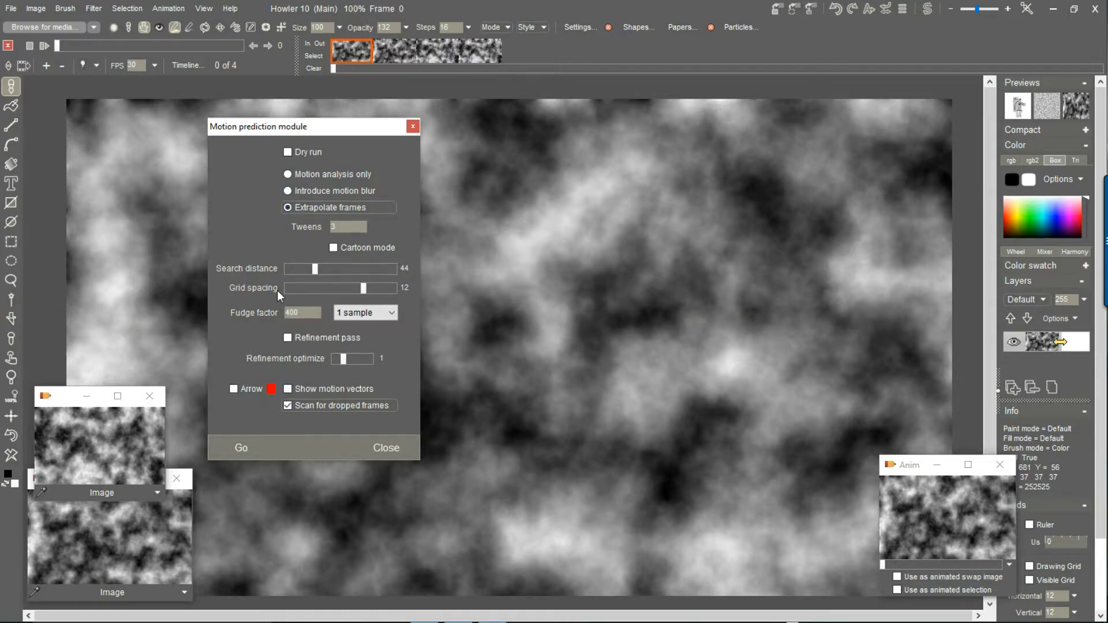
Step: Try search distances up to 160 and a grid spacing of 16, settling on search distance 49 and grid spacing 12
{"action": "left_click_drag", "start_coordinate": [320, 272], "coordinate": [408, 292]}
{"action": "left_click_drag", "start_coordinate": [345, 268], "coordinate": [369, 272]}
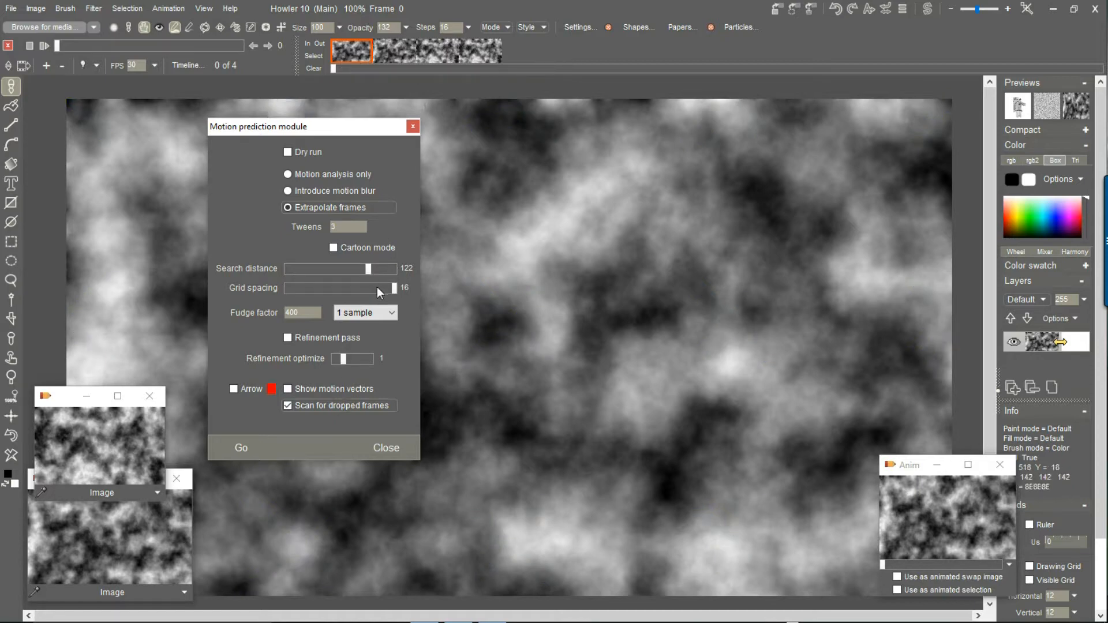
{"action": "left_click_drag", "start_coordinate": [392, 289], "coordinate": [414, 289]}
{"action": "mouse_move", "coordinate": [368, 269]}
{"action": "left_mouse_down"}
{"action": "mouse_move", "coordinate": [407, 276]}
{"action": "mouse_move", "coordinate": [367, 276]}
{"action": "mouse_move", "coordinate": [389, 276]}
{"action": "mouse_move", "coordinate": [380, 269]}
{"action": "mouse_move", "coordinate": [367, 294]}
{"action": "mouse_move", "coordinate": [362, 269]}
{"action": "mouse_move", "coordinate": [307, 267]}
{"action": "mouse_move", "coordinate": [400, 272]}
{"action": "left_mouse_up"}
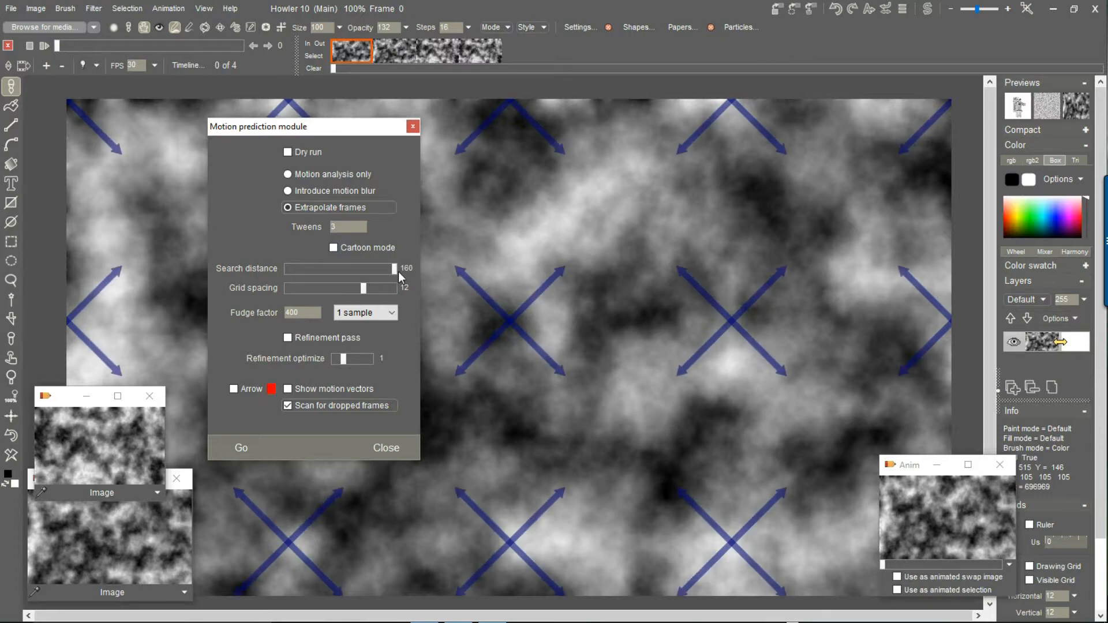
{"action": "left_click_drag", "start_coordinate": [396, 272], "coordinate": [320, 273]}
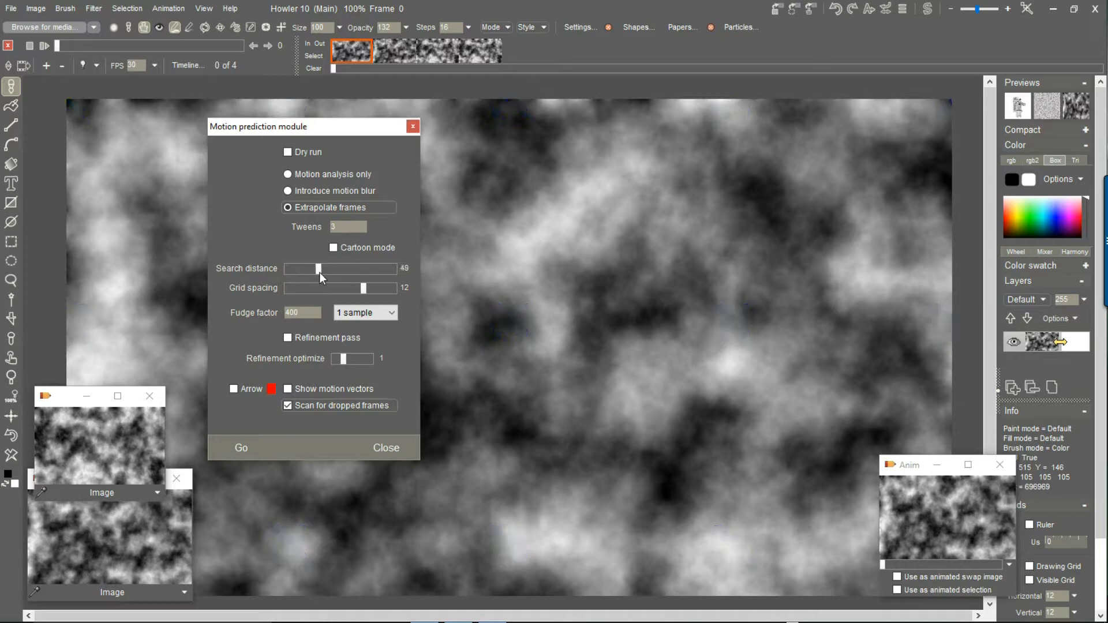
Step: Enable Dry run in the motion prediction settings and run a trial frame extrapolation
{"action": "left_click", "coordinate": [288, 152]}
{"action": "left_click", "coordinate": [241, 448]}
{"action": "left_click", "coordinate": [584, 353]}
{"action": "left_click", "coordinate": [559, 352]}
Step: Set the tweens to 33, turn off scanning for dropped frames and repeat the dry run
{"action": "left_click", "coordinate": [345, 231]}
{"action": "left_click", "coordinate": [324, 406]}
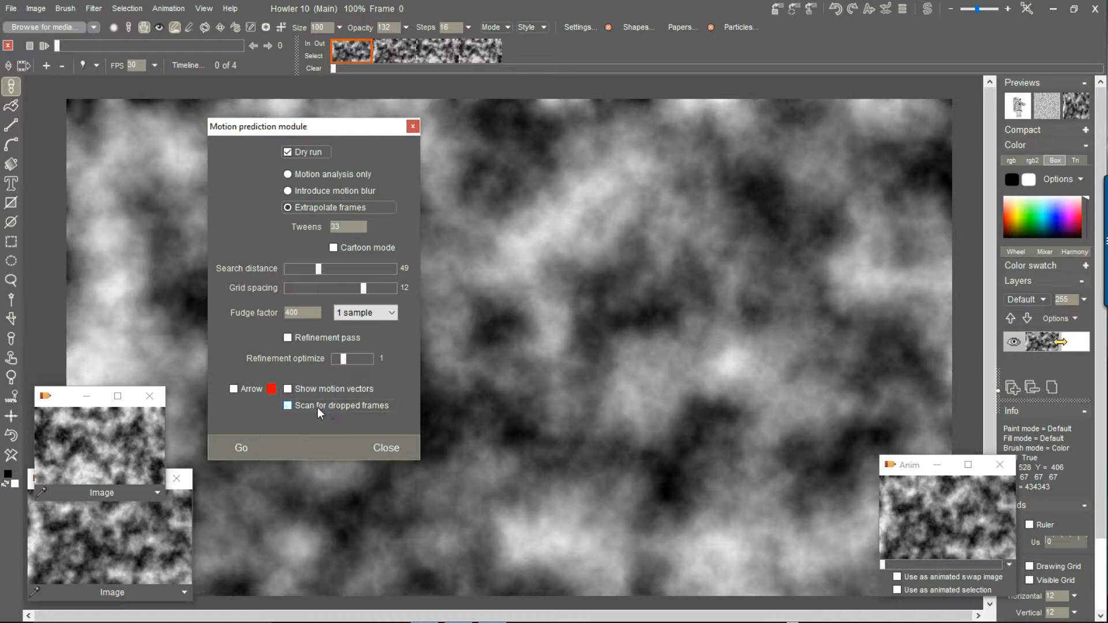
{"action": "left_click", "coordinate": [228, 448]}
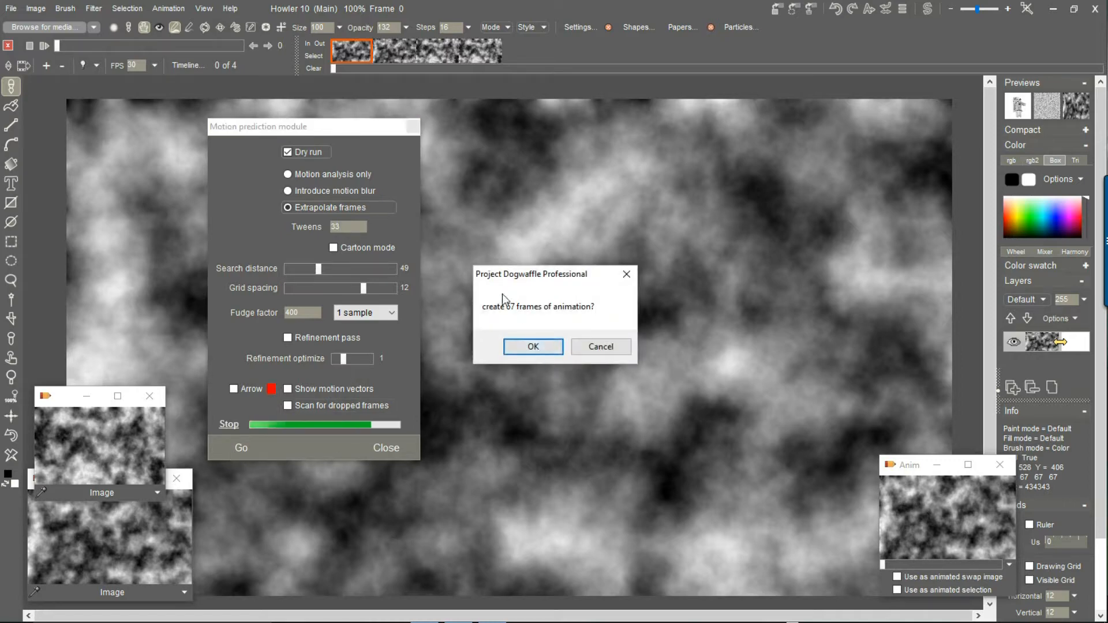
{"action": "left_click", "coordinate": [525, 347]}
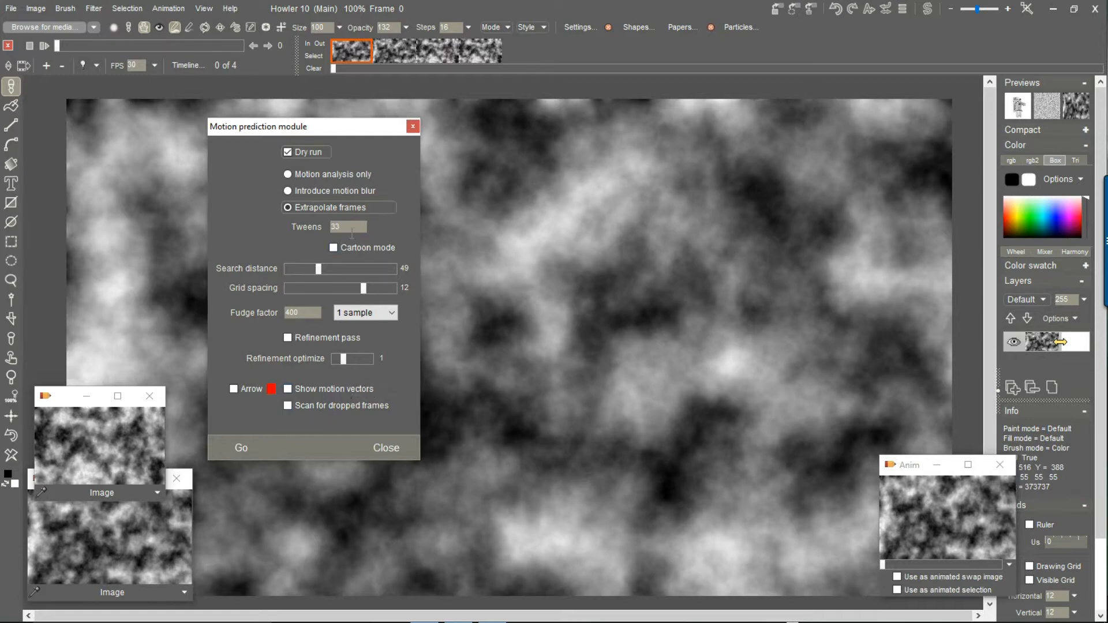
Step: Set the tweens to 123, start the dry run, stop it partway and run it again
{"action": "left_click_drag", "start_coordinate": [348, 226], "coordinate": [298, 221]}
{"action": "type", "text": "123"}
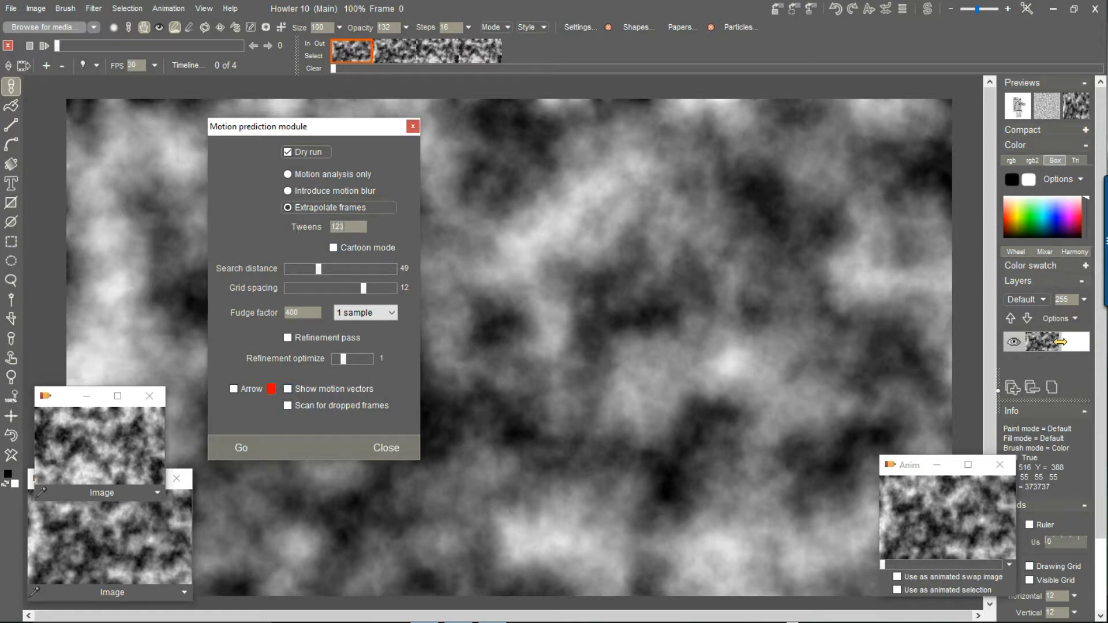
{"action": "left_click", "coordinate": [245, 445]}
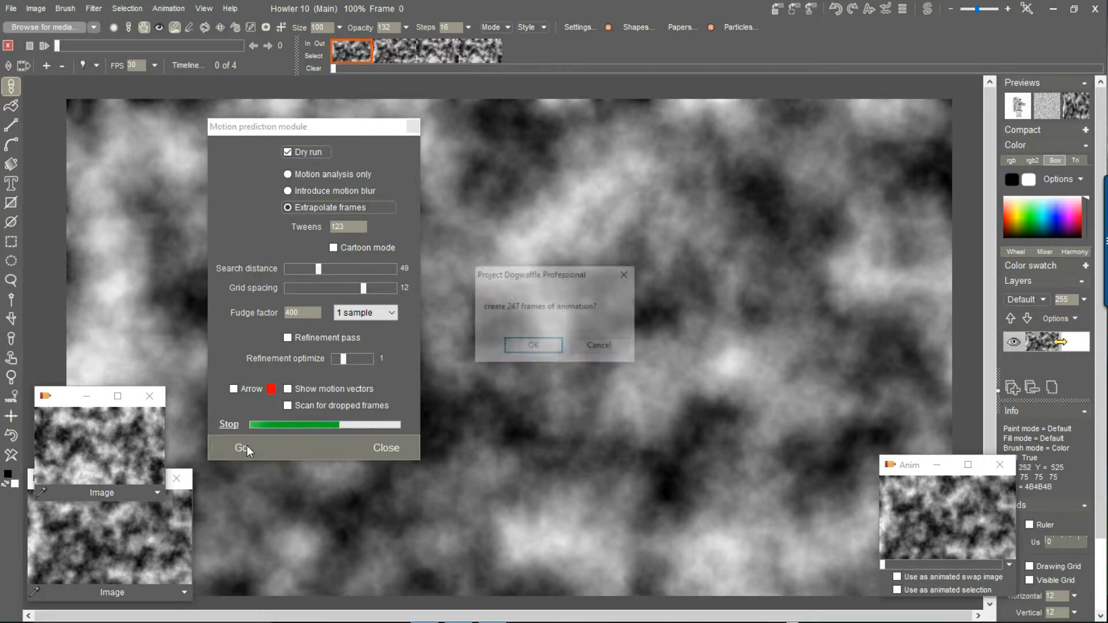
{"action": "left_click", "coordinate": [534, 347]}
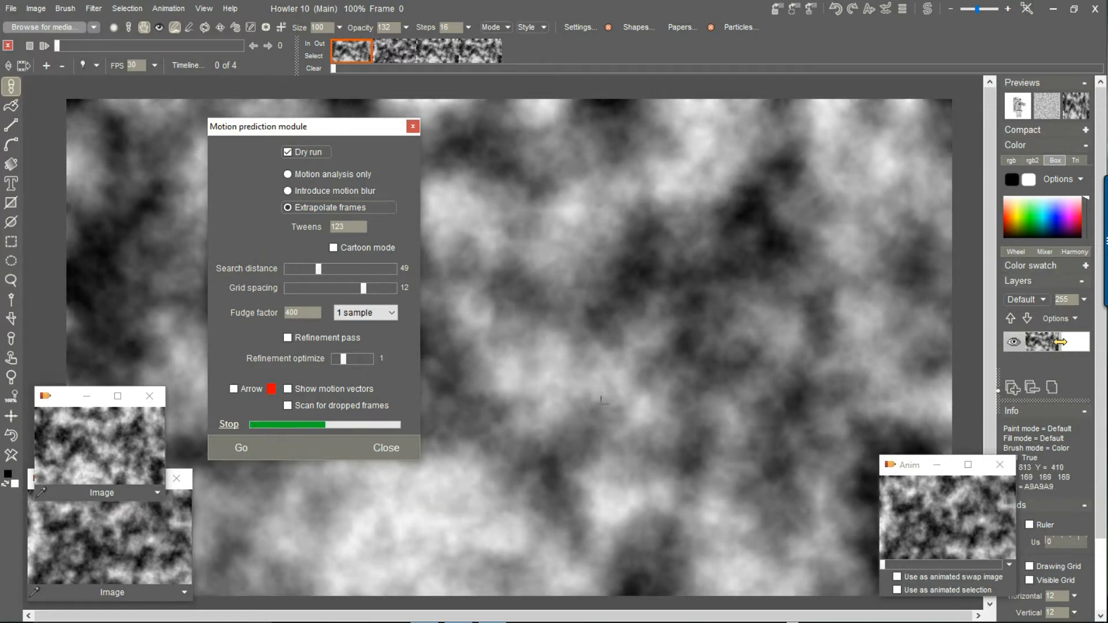
{"action": "left_click", "coordinate": [229, 425]}
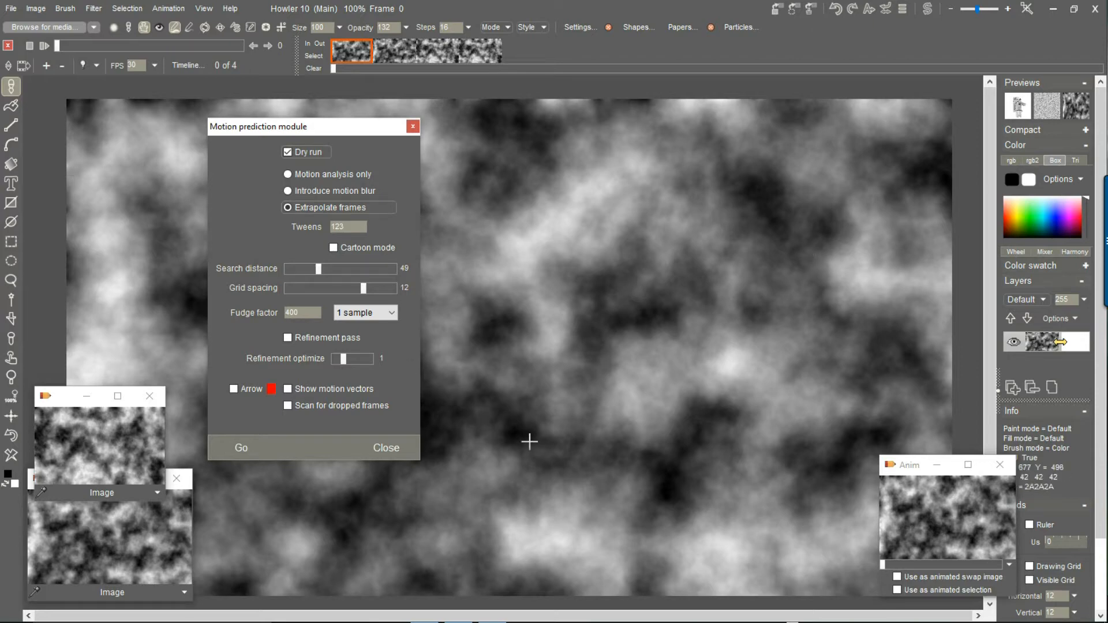
{"action": "left_click", "coordinate": [241, 449]}
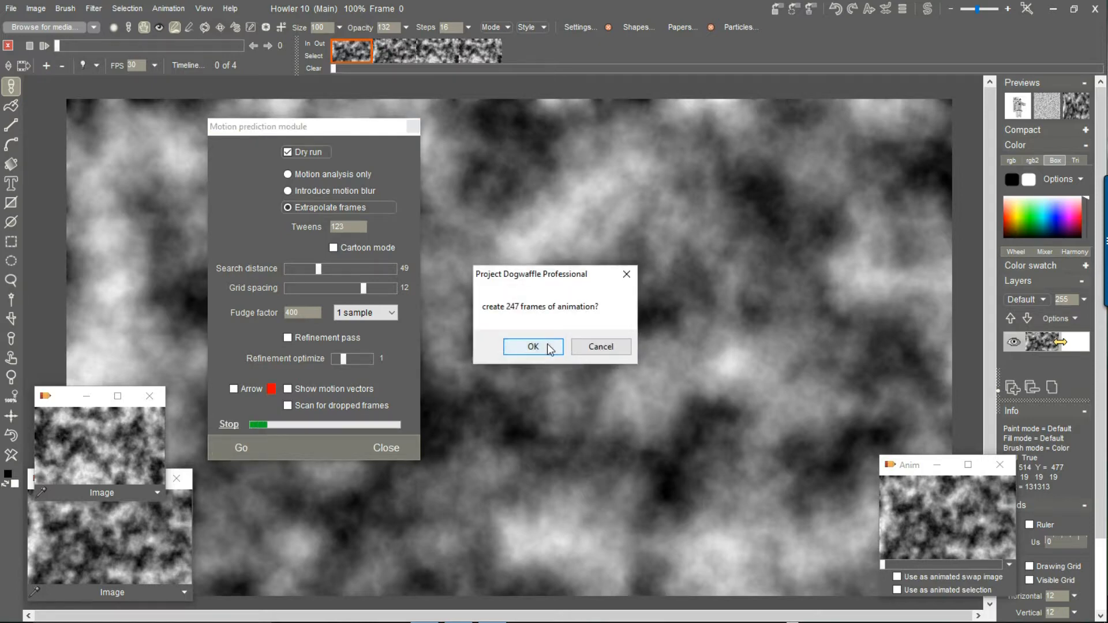
{"action": "left_click", "coordinate": [547, 345]}
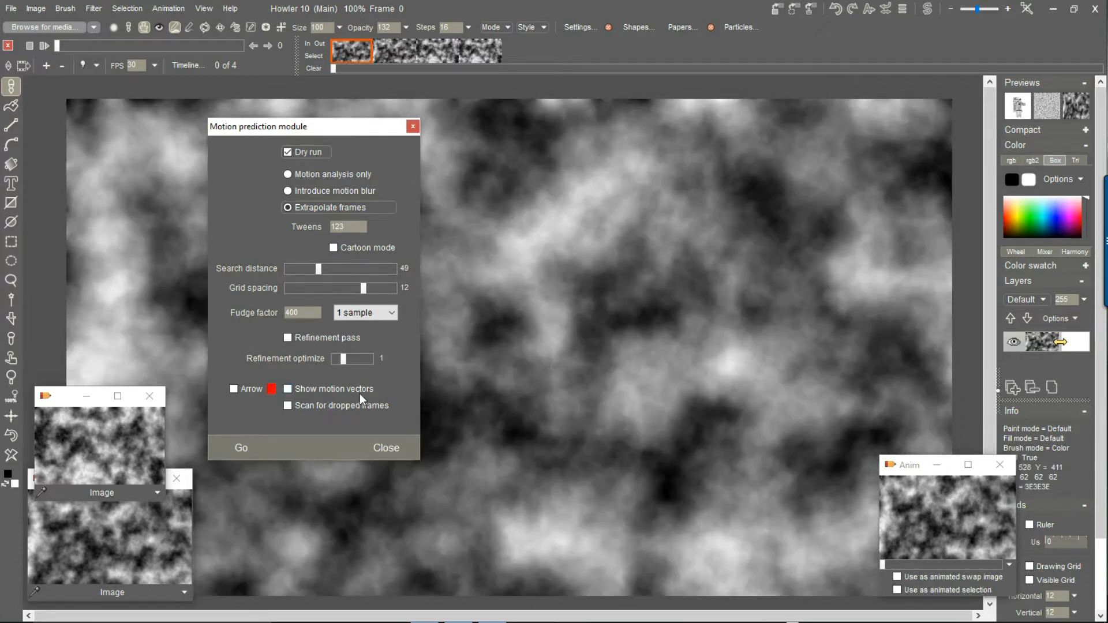
Step: Set the motion prediction's fudge factor to 4444 and start another dry run
{"action": "left_click_drag", "start_coordinate": [306, 313], "coordinate": [253, 317]}
{"action": "type", "text": "4444"}
{"action": "left_click", "coordinate": [228, 445]}
{"action": "left_click", "coordinate": [522, 346]}
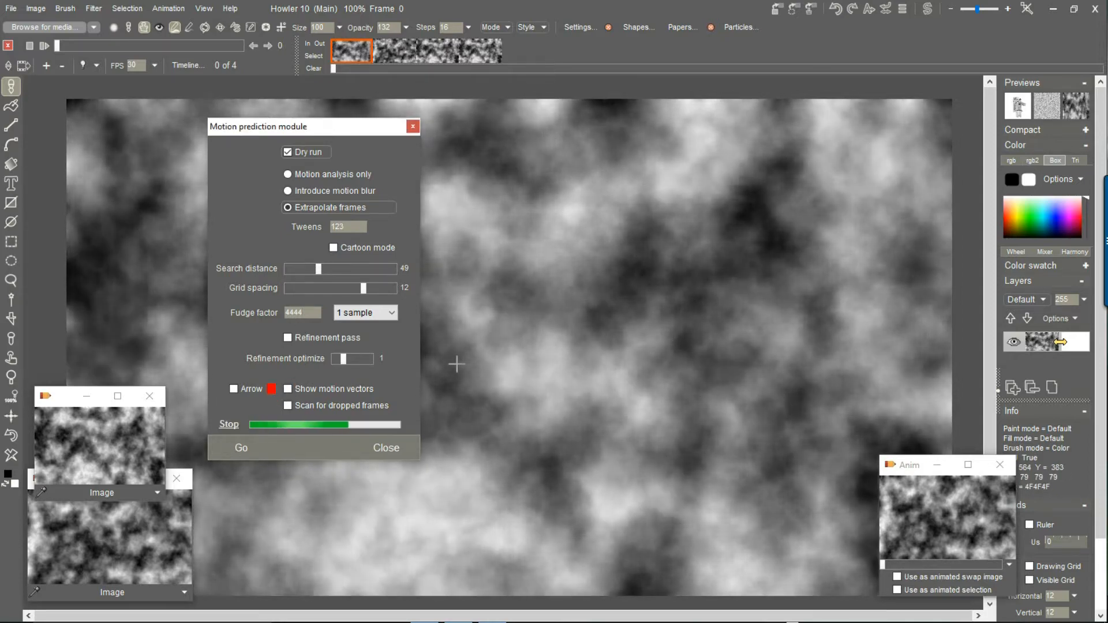
Step: Set the motion prediction's fudge factor to 6000 and run another dry run of the frame extrapolation
{"action": "double_click", "coordinate": [314, 313]}
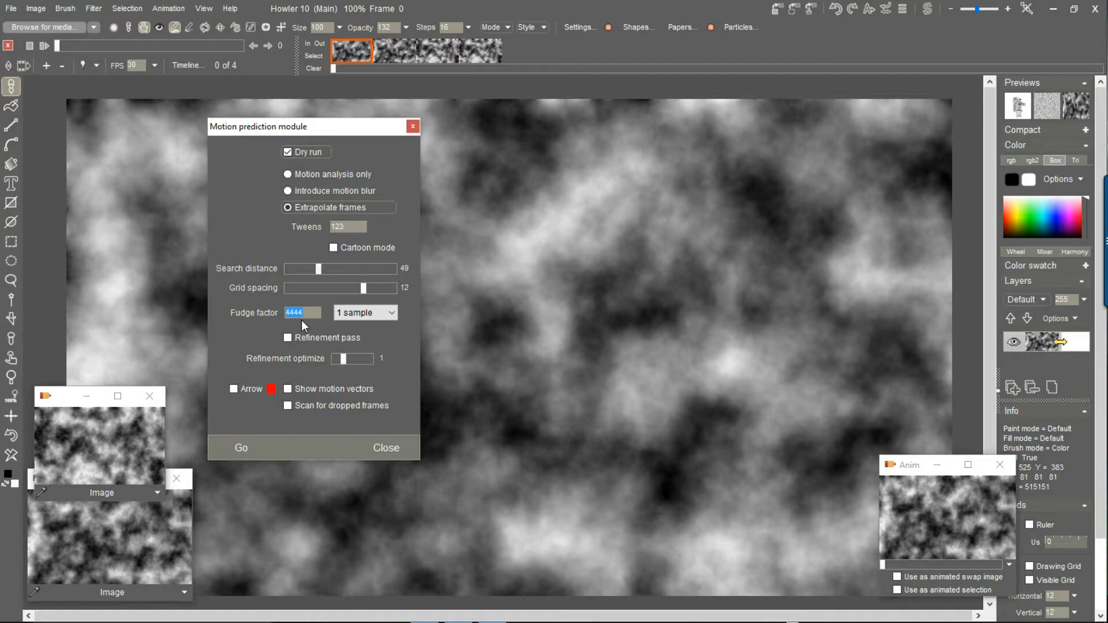
{"action": "left_click", "coordinate": [312, 313]}
{"action": "double_click", "coordinate": [310, 311]}
{"action": "type", "text": "6000"}
{"action": "left_click", "coordinate": [240, 449]}
{"action": "left_click", "coordinate": [533, 347]}
Step: Set the search distance to 51 and the fudge factor to 0, start a dry run and stop it partway
{"action": "double_click", "coordinate": [304, 312]}
{"action": "left_click", "coordinate": [321, 267]}
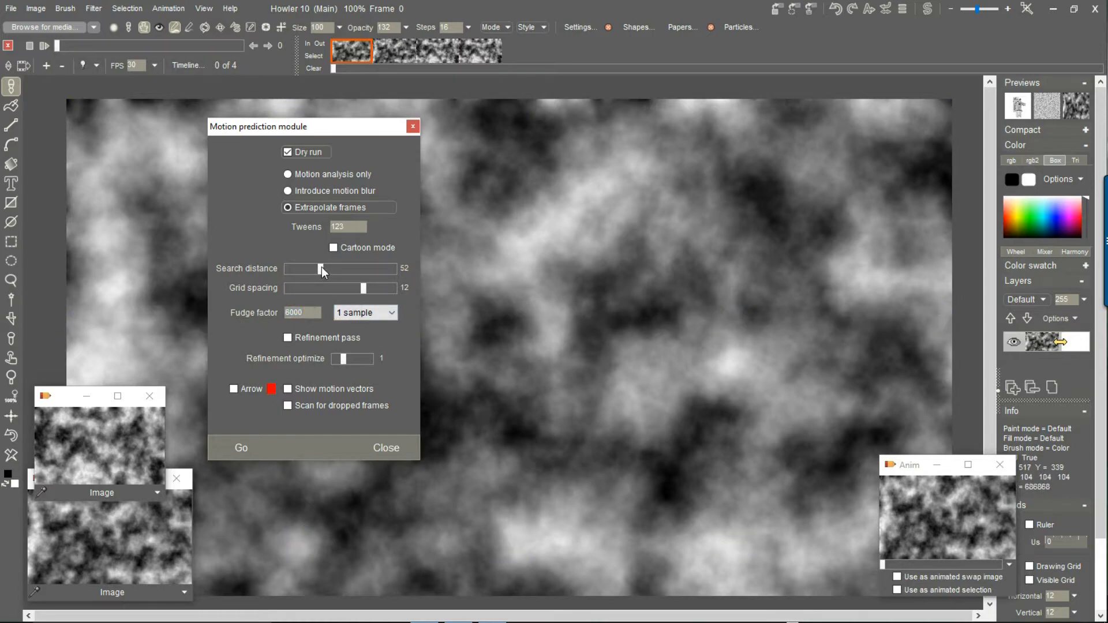
{"action": "left_click", "coordinate": [365, 287]}
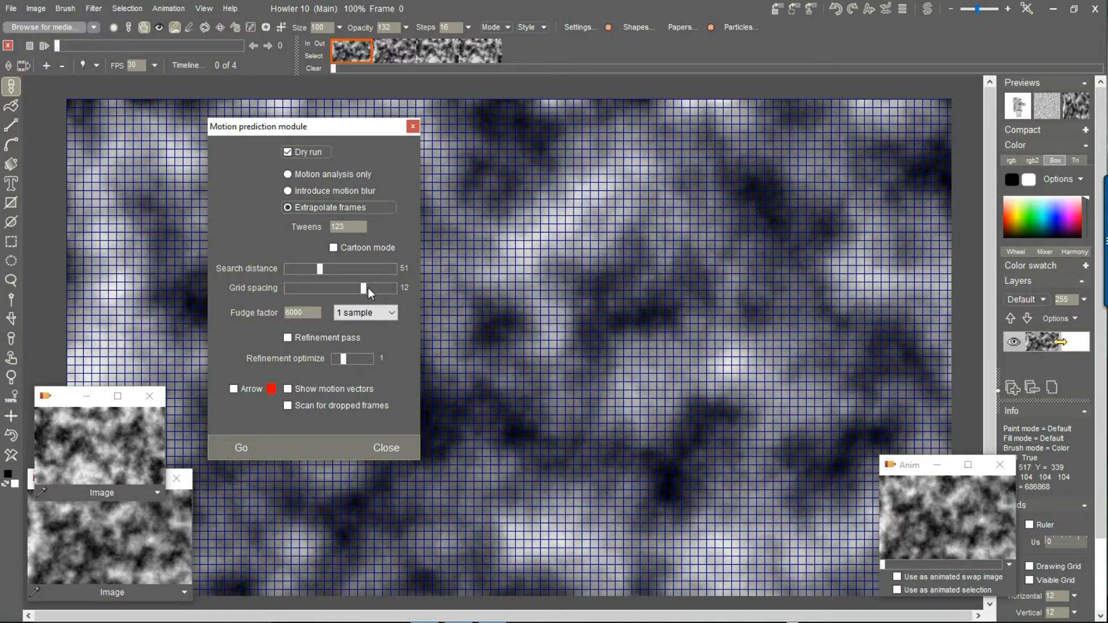
{"action": "left_click_drag", "start_coordinate": [309, 312], "coordinate": [238, 317]}
{"action": "type", "text": "0"}
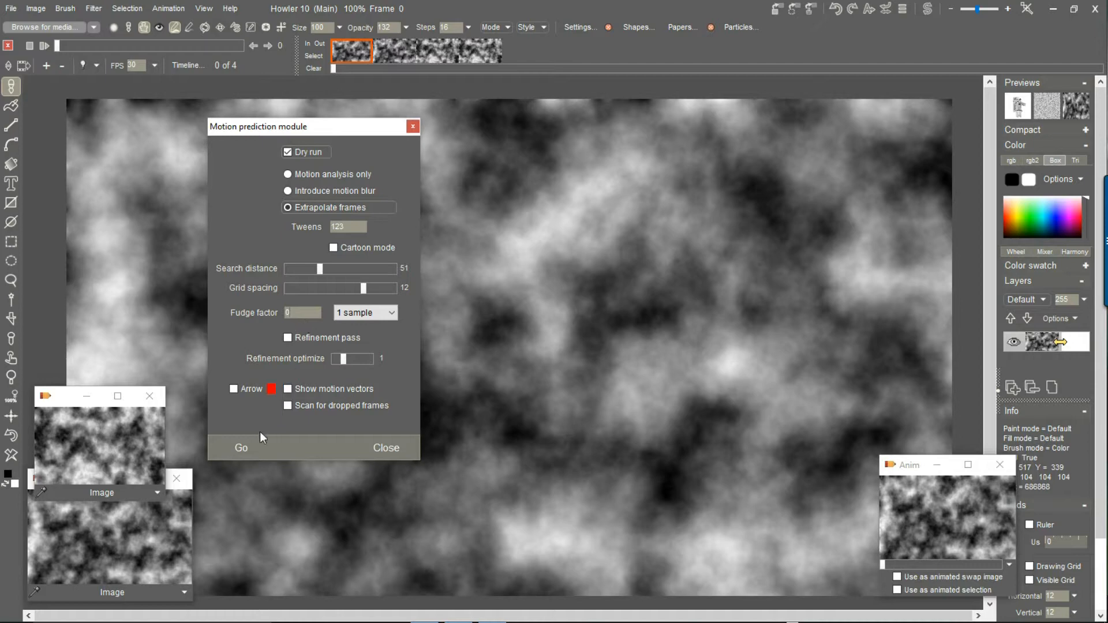
{"action": "left_click", "coordinate": [239, 448]}
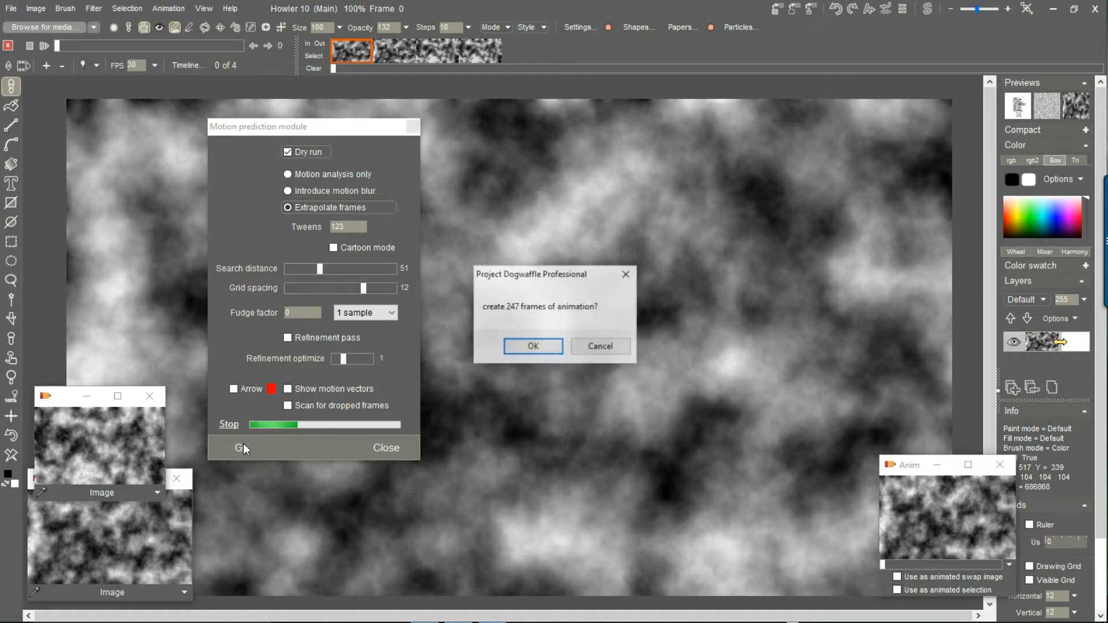
{"action": "left_click", "coordinate": [529, 348]}
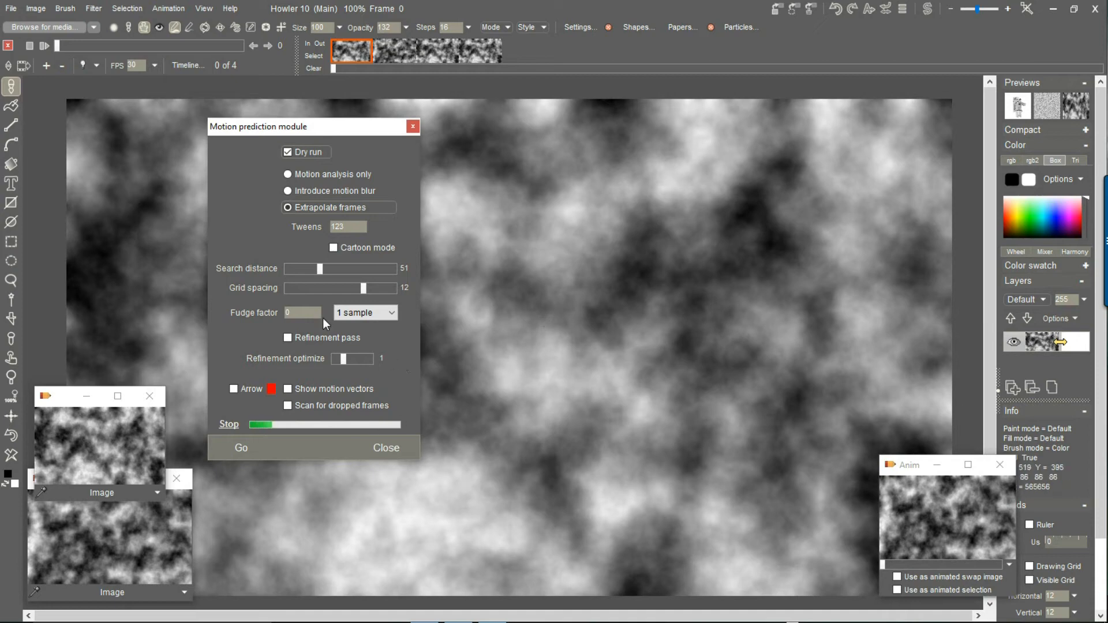
{"action": "left_click", "coordinate": [248, 422]}
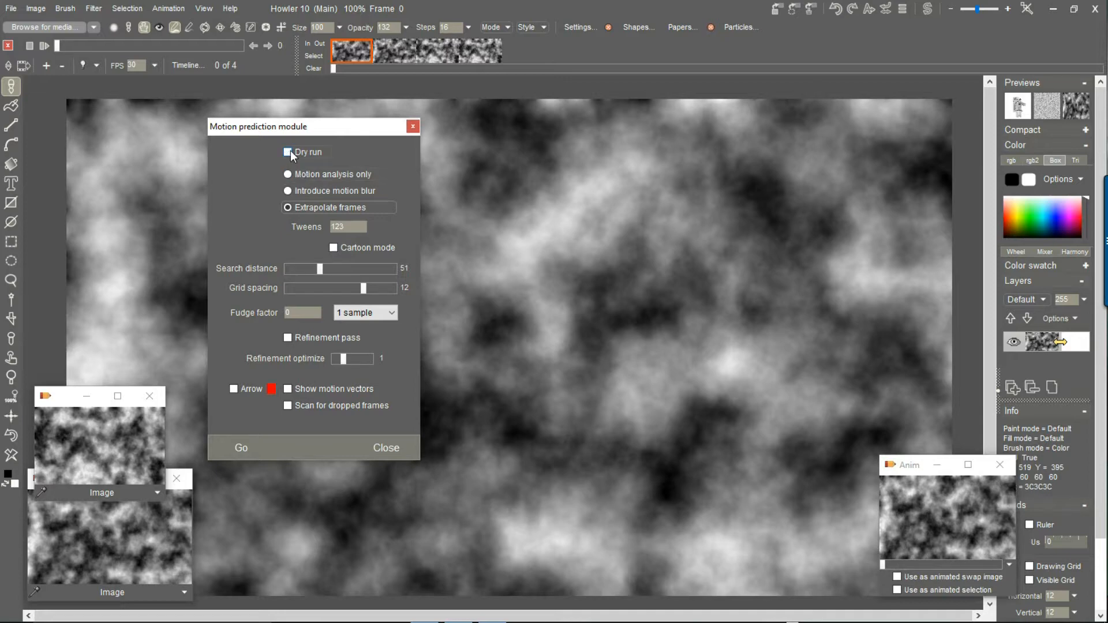
Step: Turn off Dry run, generate the extrapolated frames with 123 tweens and close the motion prediction settings
{"action": "left_click", "coordinate": [243, 448]}
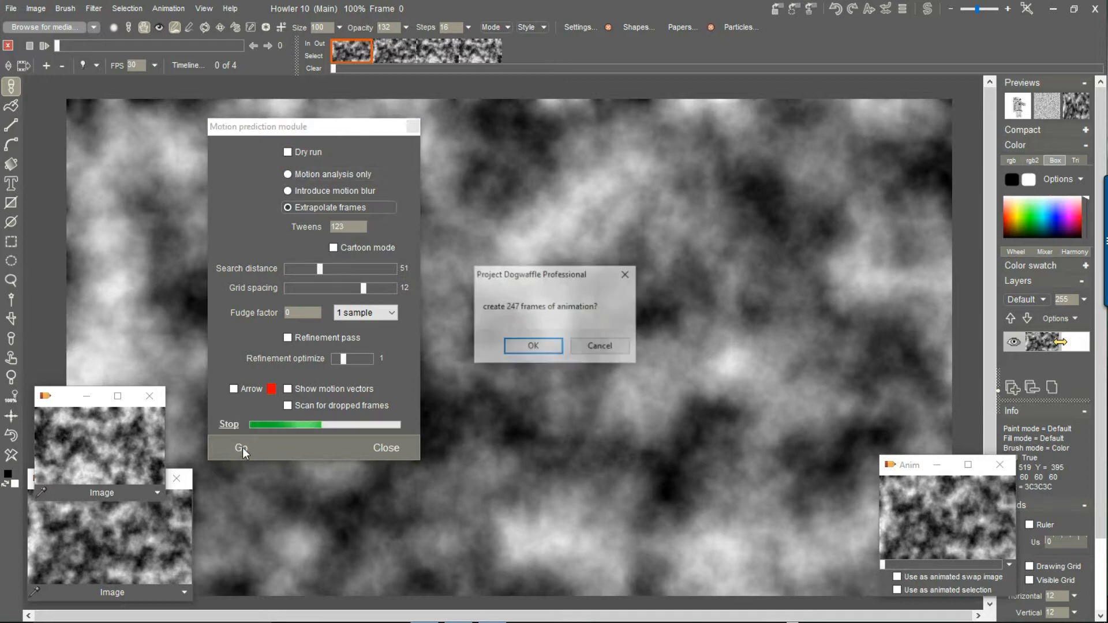
{"action": "left_click", "coordinate": [534, 349]}
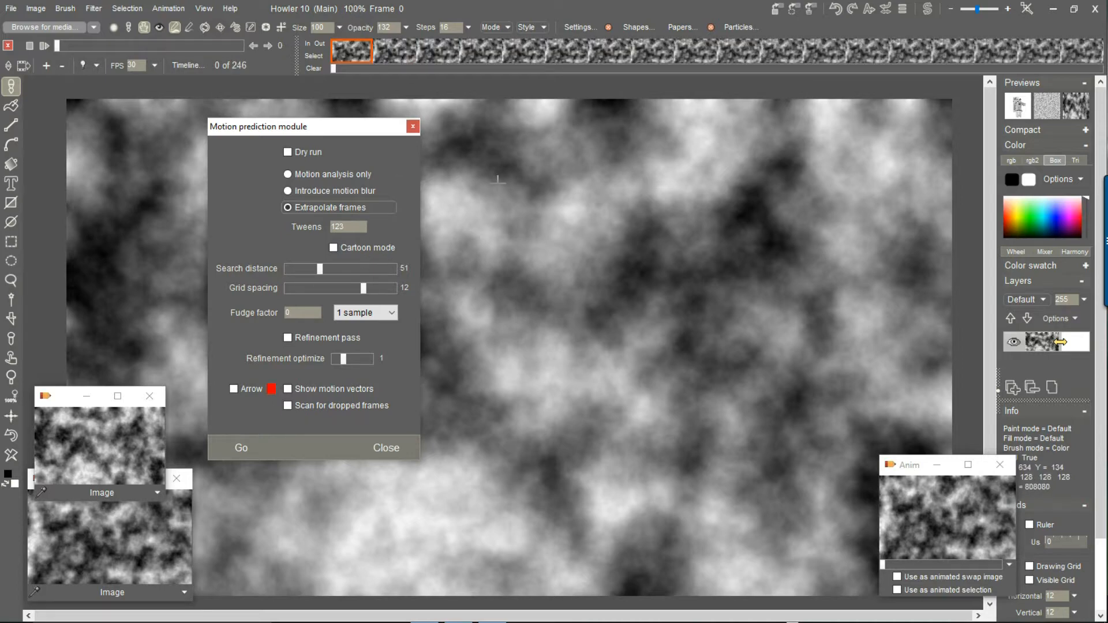
{"action": "left_click", "coordinate": [390, 449]}
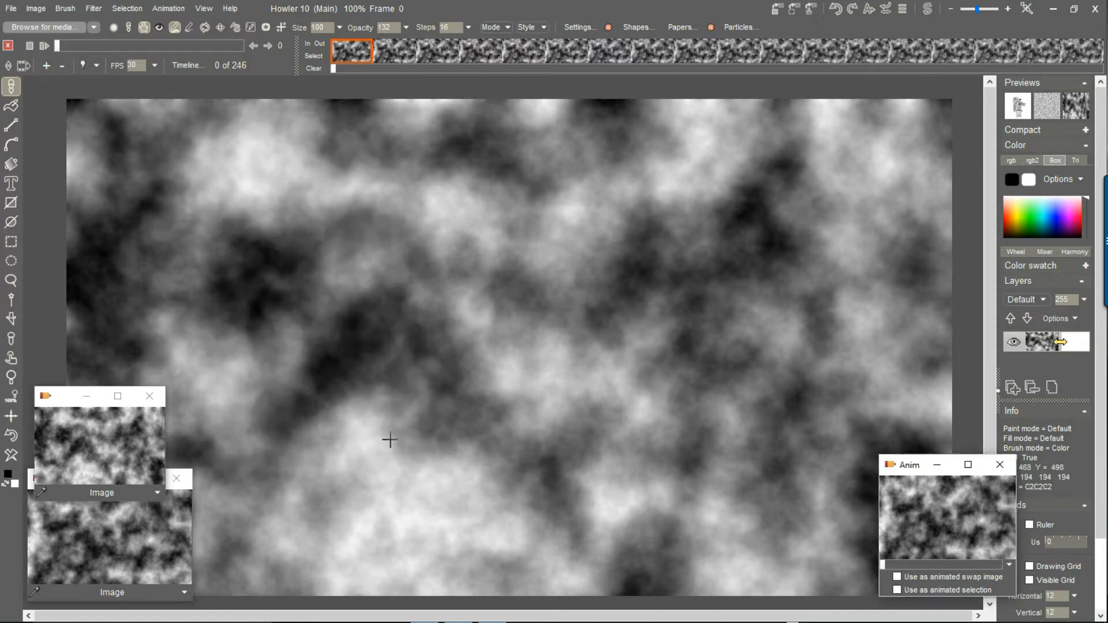
Step: Play the extrapolated animation and scrub to its last frame and back to frame 0
{"action": "left_click", "coordinate": [43, 46]}
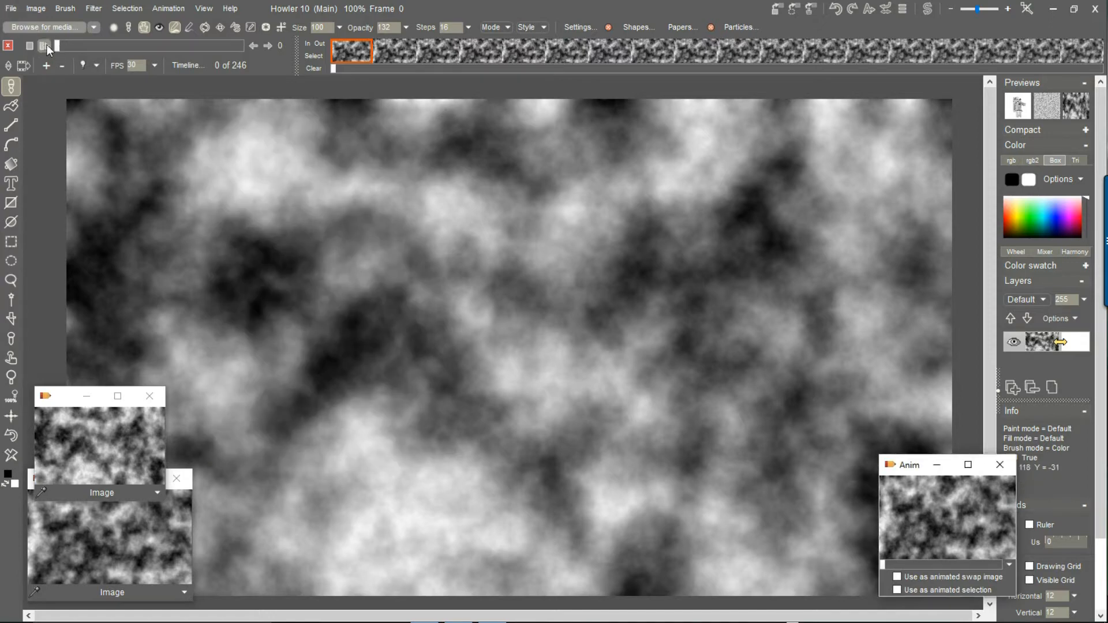
{"action": "mouse_move", "coordinate": [246, 44]}
{"action": "left_mouse_down"}
{"action": "mouse_move", "coordinate": [147, 46]}
{"action": "mouse_move", "coordinate": [248, 57]}
{"action": "left_mouse_up"}
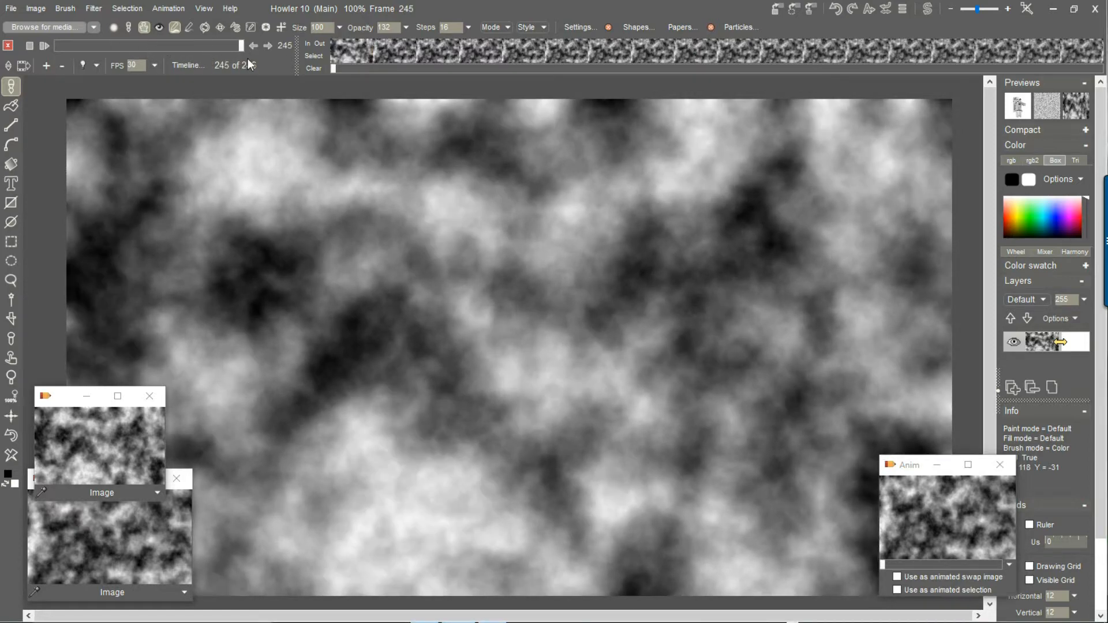
{"action": "left_click", "coordinate": [57, 48]}
{"action": "left_click_drag", "start_coordinate": [57, 49], "coordinate": [52, 52]}
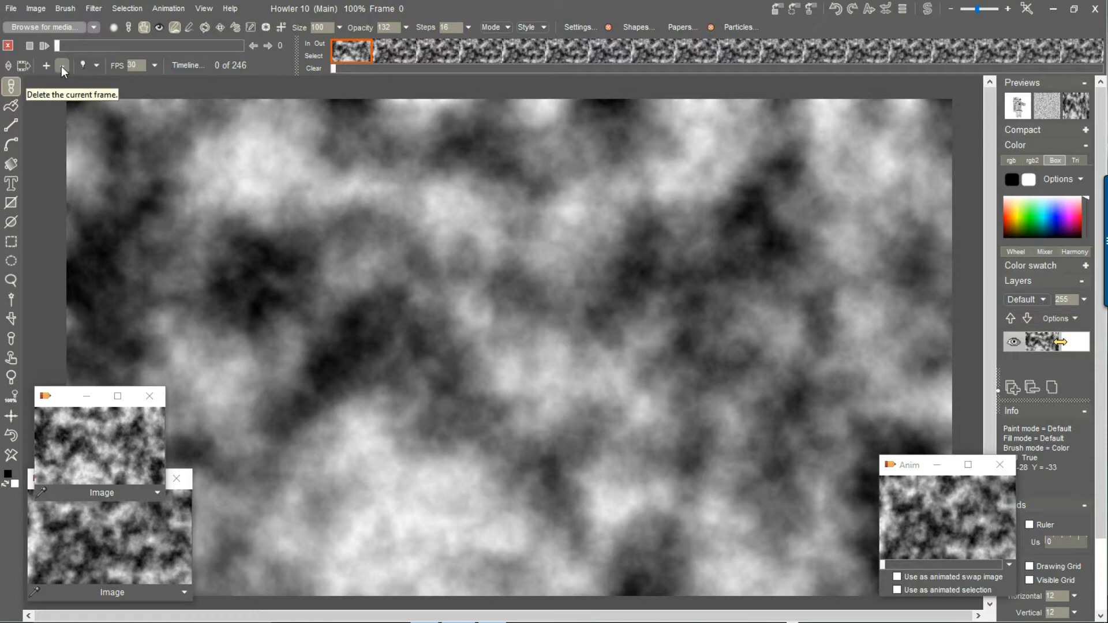
Step: Delete the first frame of the extrapolated animation and scrub through the new opening frames
{"action": "left_click", "coordinate": [61, 65]}
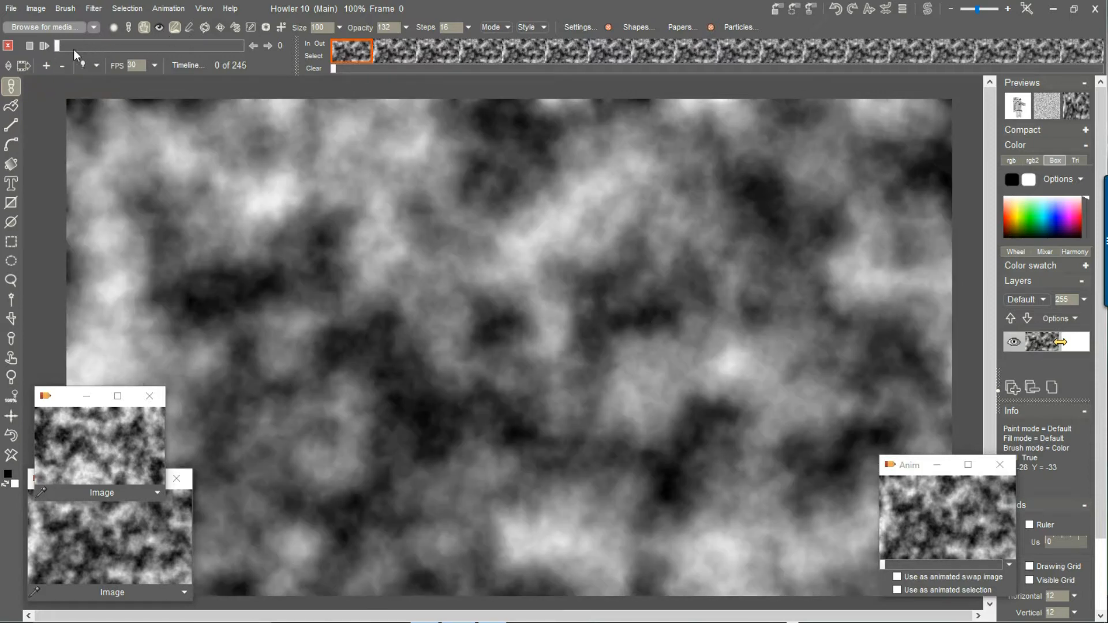
{"action": "mouse_move", "coordinate": [65, 45]}
{"action": "left_mouse_down"}
{"action": "mouse_move", "coordinate": [124, 46]}
{"action": "mouse_move", "coordinate": [46, 43]}
{"action": "mouse_move", "coordinate": [109, 51]}
{"action": "mouse_move", "coordinate": [54, 47]}
{"action": "left_mouse_up"}
{"action": "mouse_move", "coordinate": [69, 50]}
{"action": "left_mouse_down"}
{"action": "mouse_move", "coordinate": [260, 49]}
{"action": "mouse_move", "coordinate": [55, 46]}
{"action": "left_mouse_up"}
Step: Replace the current animation with a new 3-frame animation initialized by copying the current frame
{"action": "left_click", "coordinate": [172, 9]}
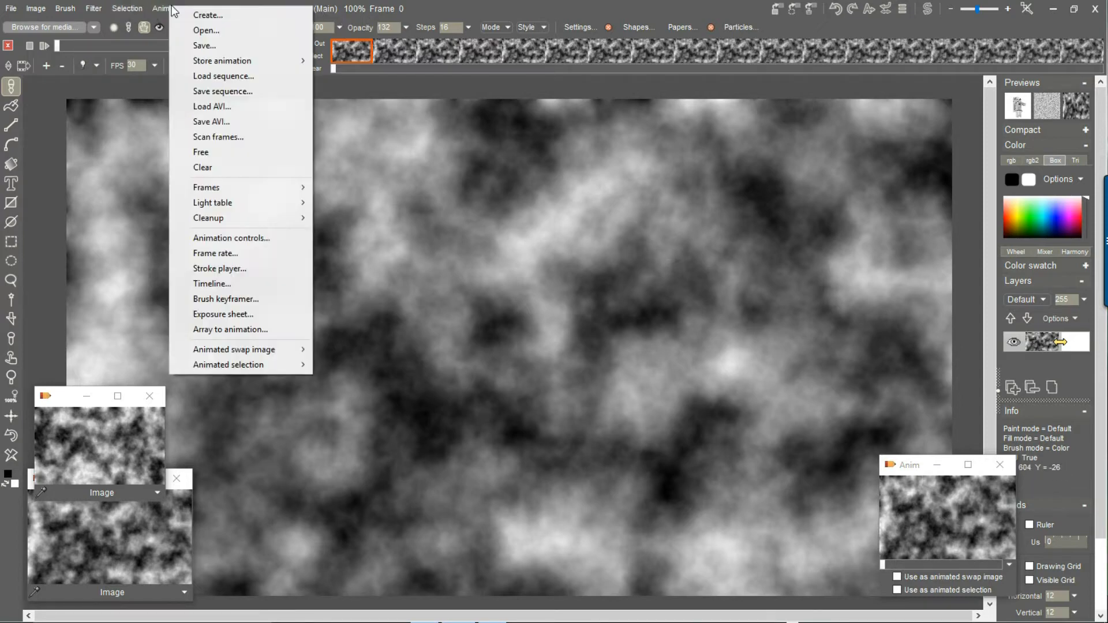
{"action": "left_click", "coordinate": [209, 15]}
{"action": "key", "text": "BackSpace"}
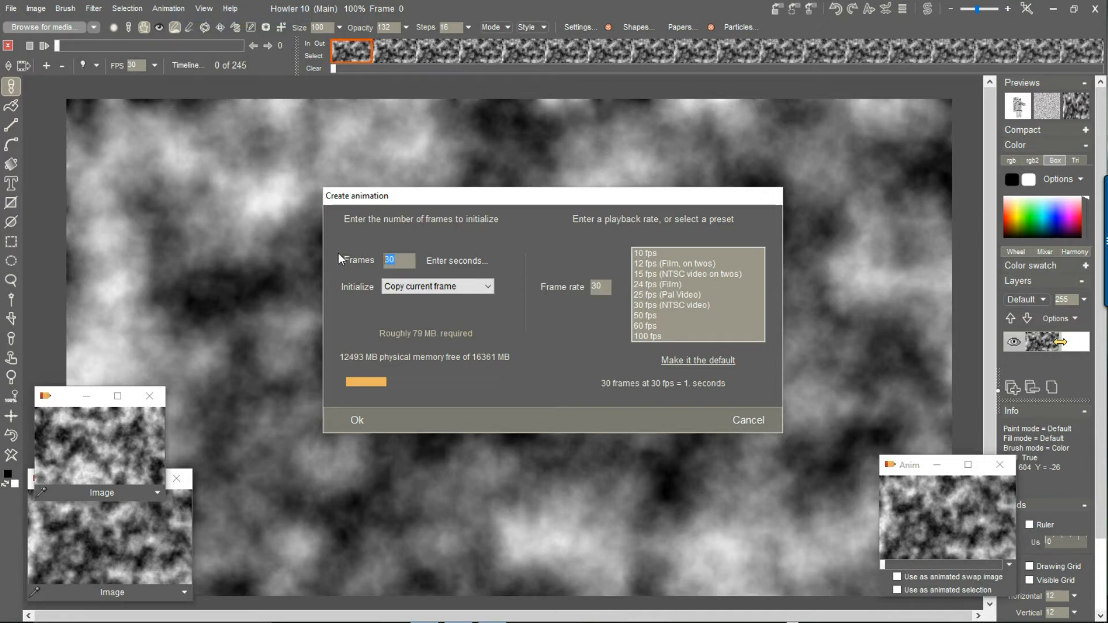
{"action": "left_click", "coordinate": [355, 421]}
{"action": "left_click", "coordinate": [521, 345]}
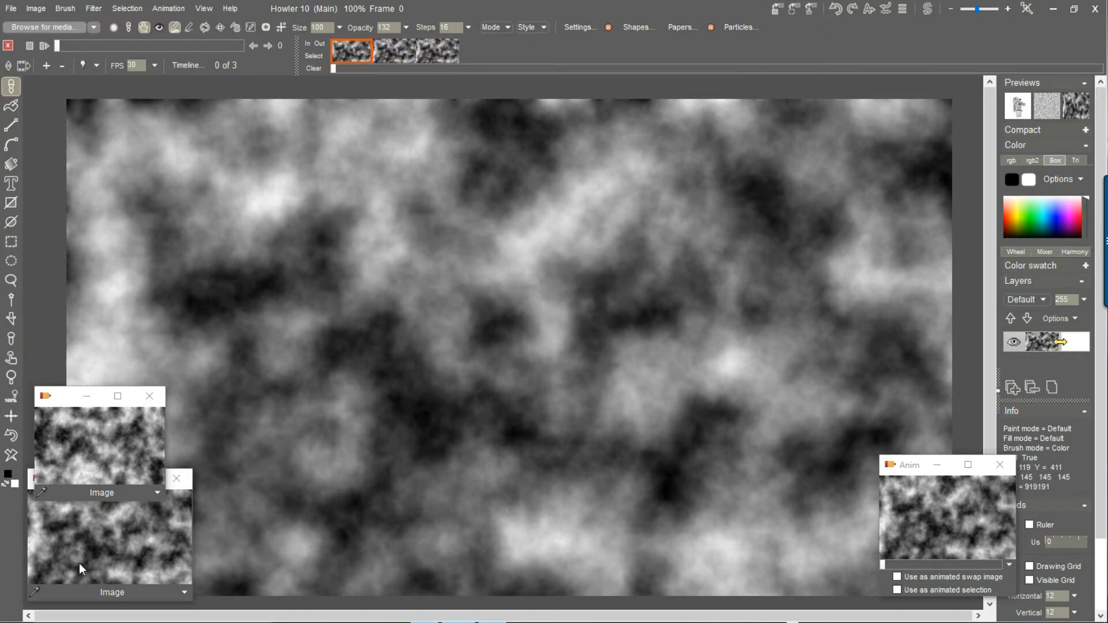
Step: Restore one stored plasma image into frame 0 and the other into frame 2, and scrub through the three frames
{"action": "left_click", "coordinate": [106, 559]}
{"action": "left_click", "coordinate": [395, 51]}
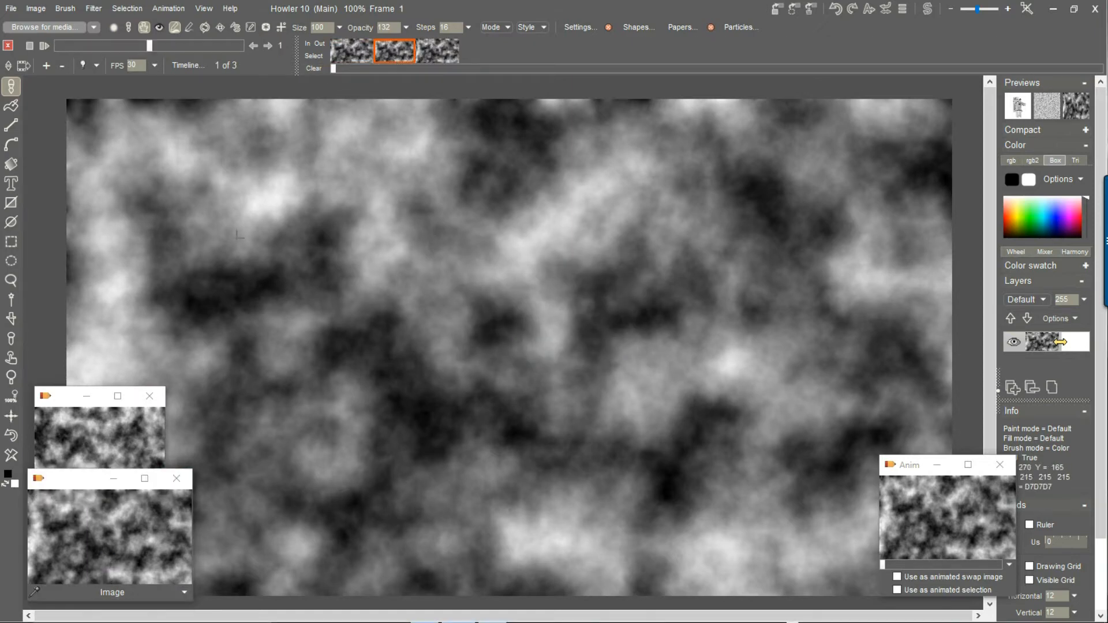
{"action": "left_click", "coordinate": [438, 52]}
{"action": "left_click", "coordinate": [113, 431]}
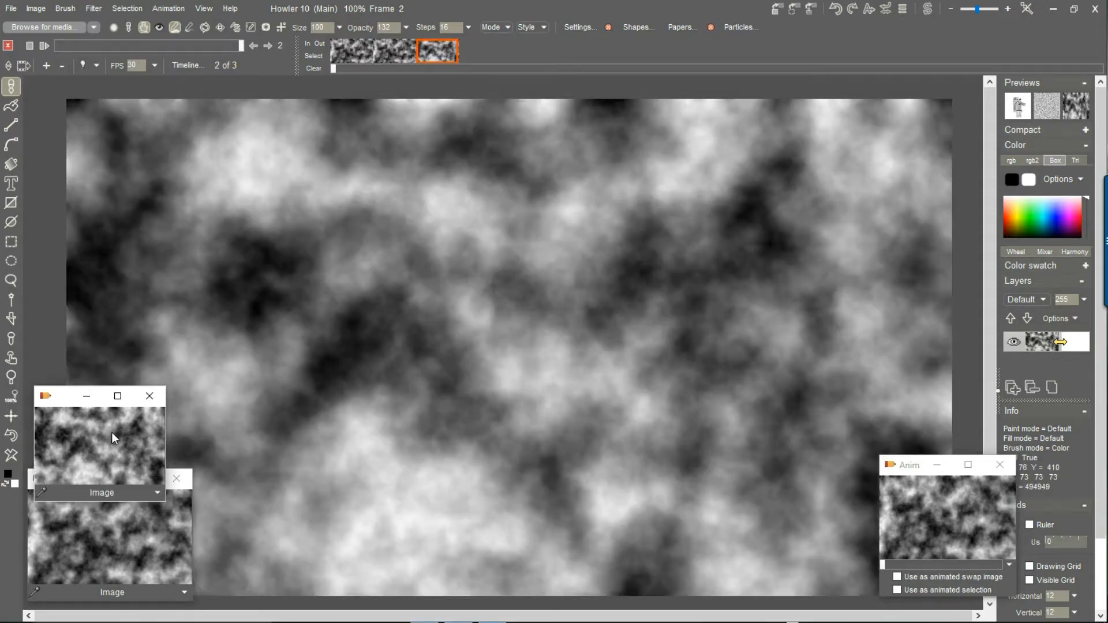
{"action": "left_click", "coordinate": [70, 47]}
{"action": "left_click_drag", "start_coordinate": [138, 48], "coordinate": [270, 56]}
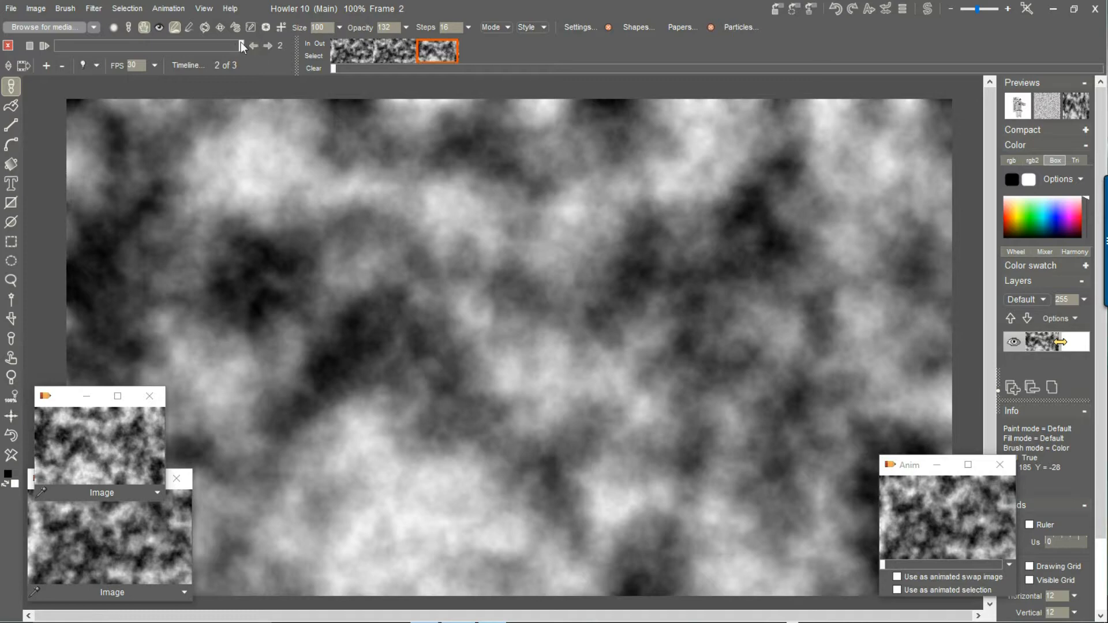
Step: Add a frame after frame 2 and make the new last frame the current one
{"action": "left_click", "coordinate": [46, 66]}
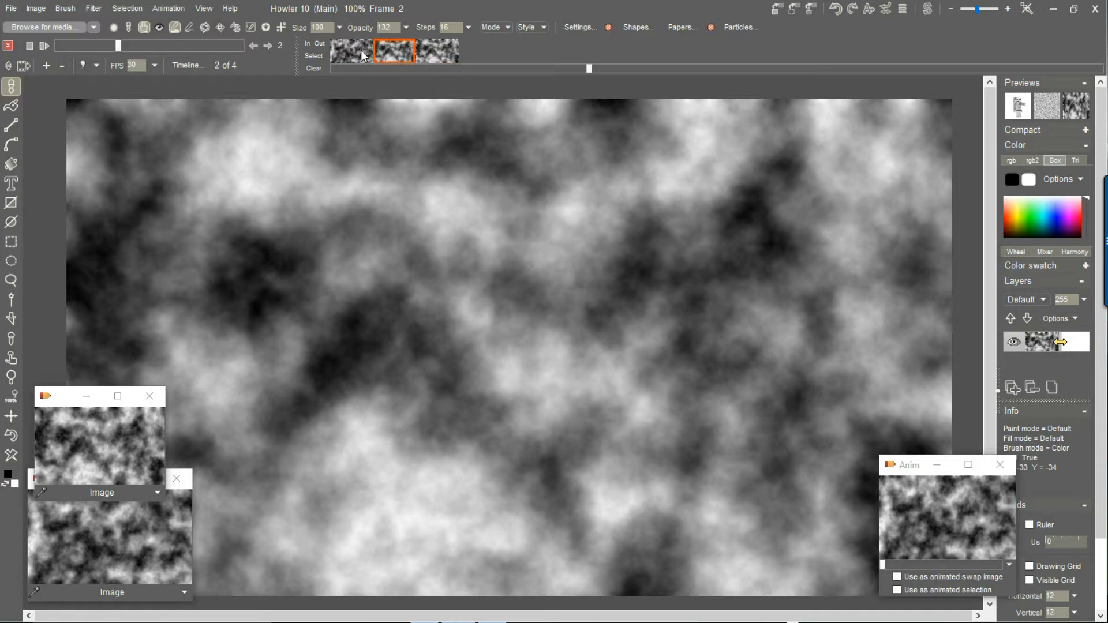
{"action": "left_click", "coordinate": [361, 55]}
{"action": "left_click", "coordinate": [406, 55]}
{"action": "left_click", "coordinate": [439, 53]}
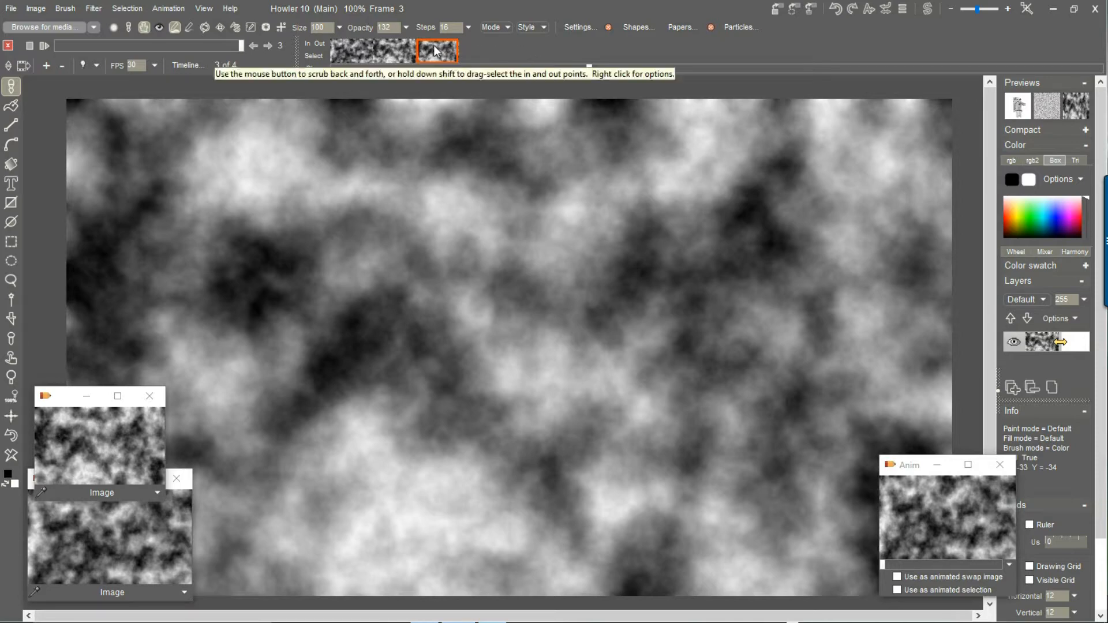
Step: Render opaque 2 tone plasma noise at scale 5 into frame 3
{"action": "left_click", "coordinate": [94, 8]}
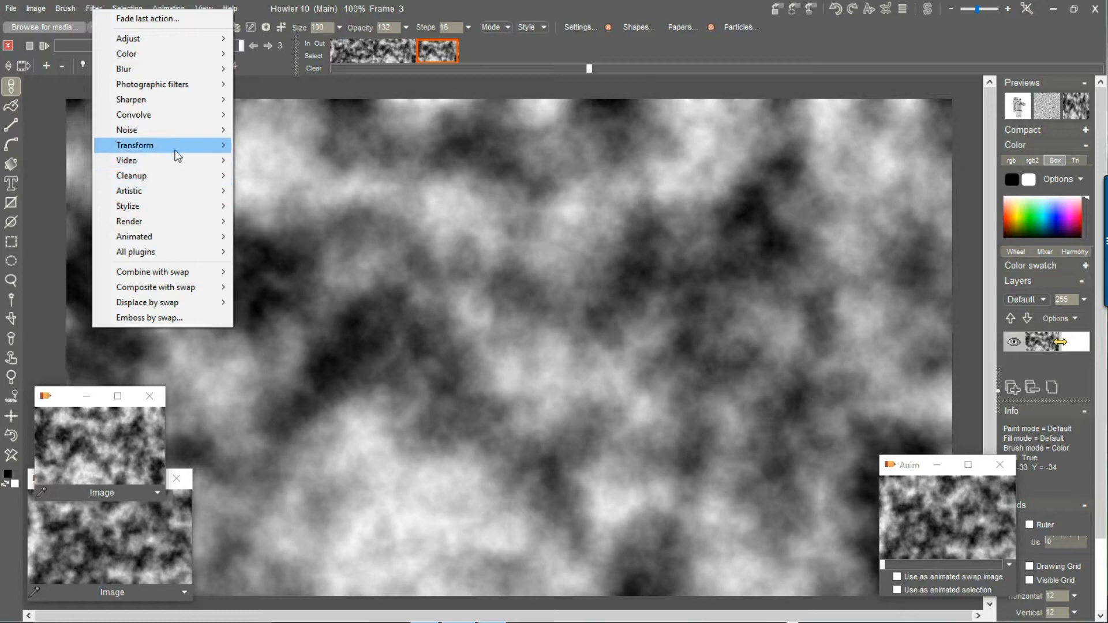
{"action": "mouse_move", "coordinate": [163, 224]}
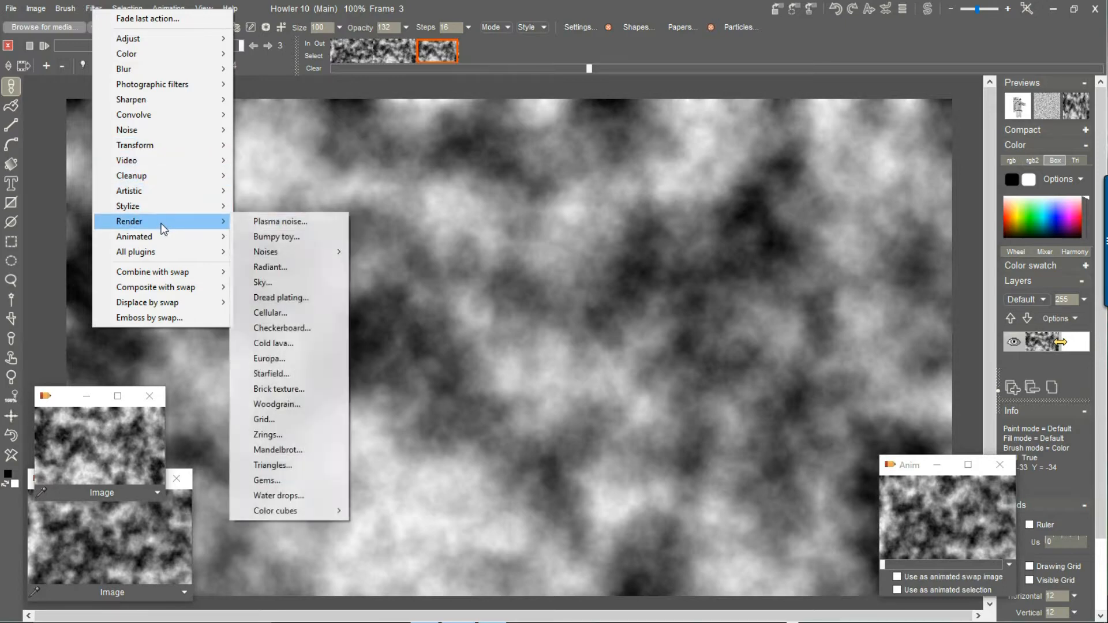
{"action": "left_click", "coordinate": [283, 223]}
{"action": "left_click_drag", "start_coordinate": [586, 315], "coordinate": [576, 316]}
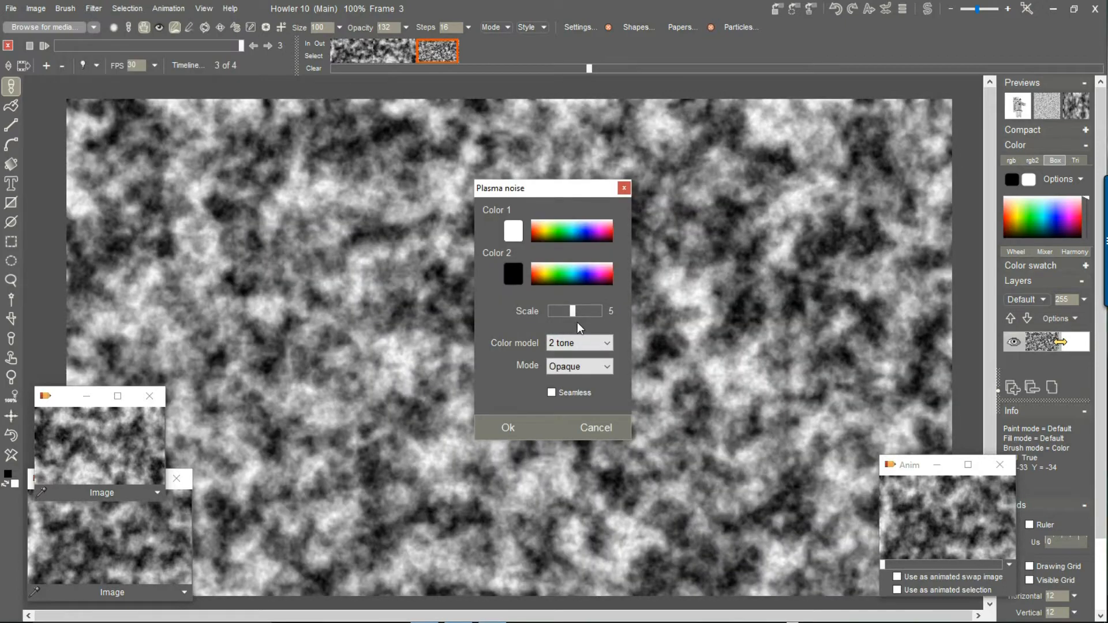
{"action": "left_click", "coordinate": [507, 428]}
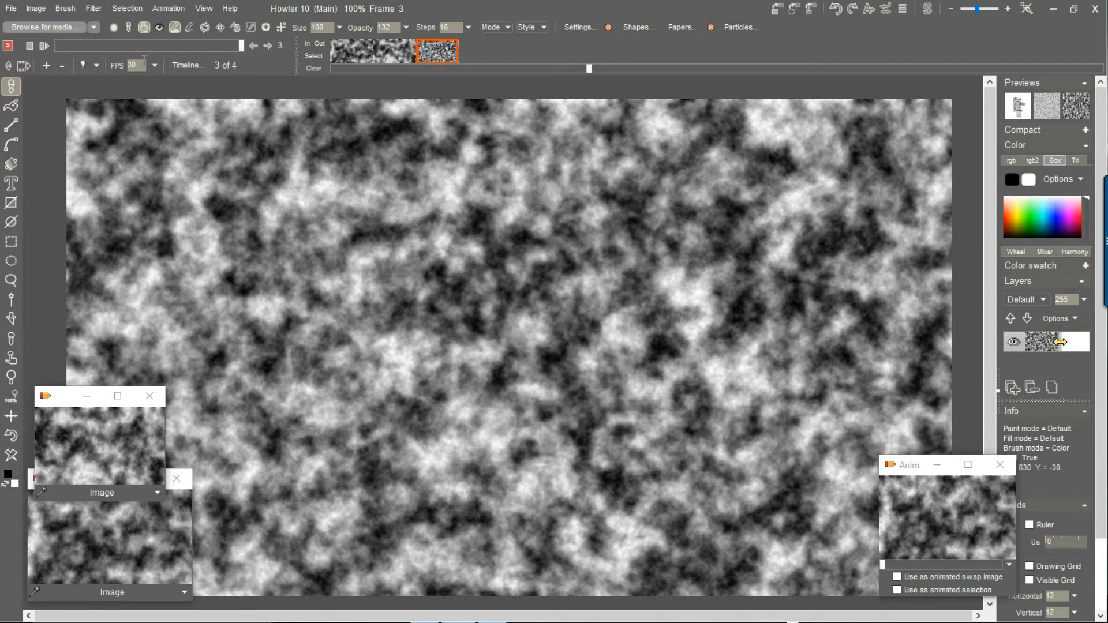
Step: Add a fifth frame, restore the stored image matching frame 0 into it and step through all the frames
{"action": "left_click", "coordinate": [46, 65]}
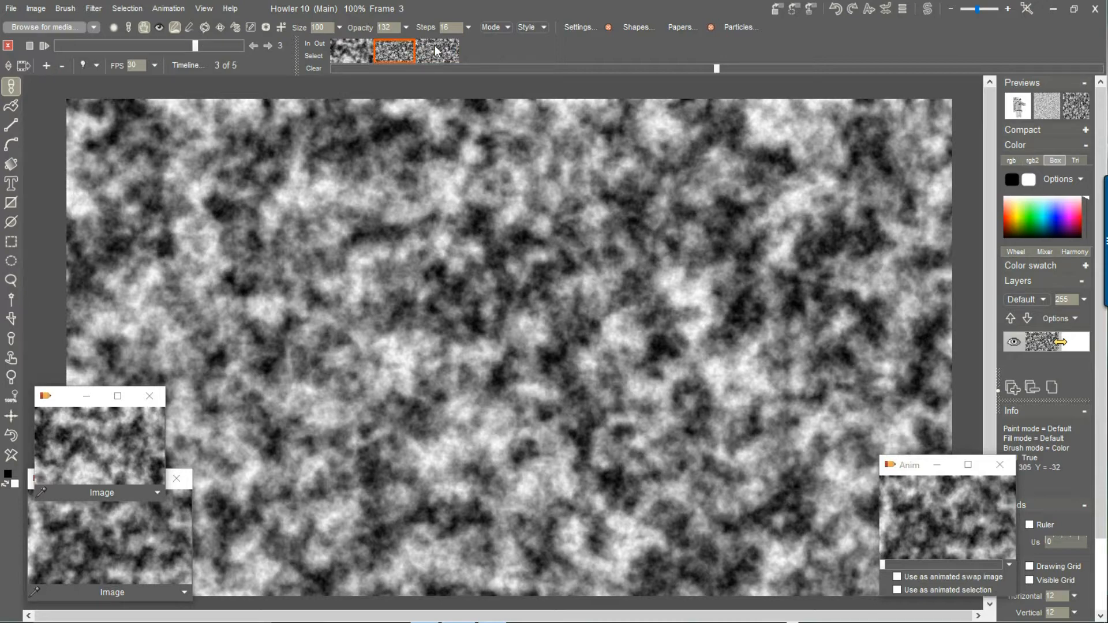
{"action": "left_click", "coordinate": [103, 541]}
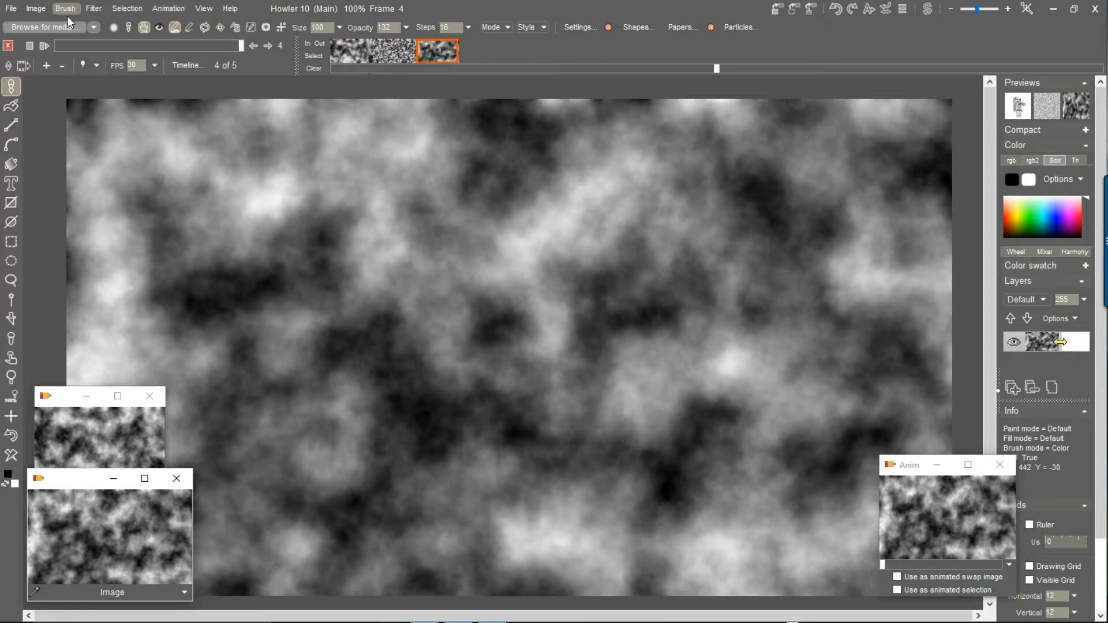
{"action": "left_click", "coordinate": [59, 48]}
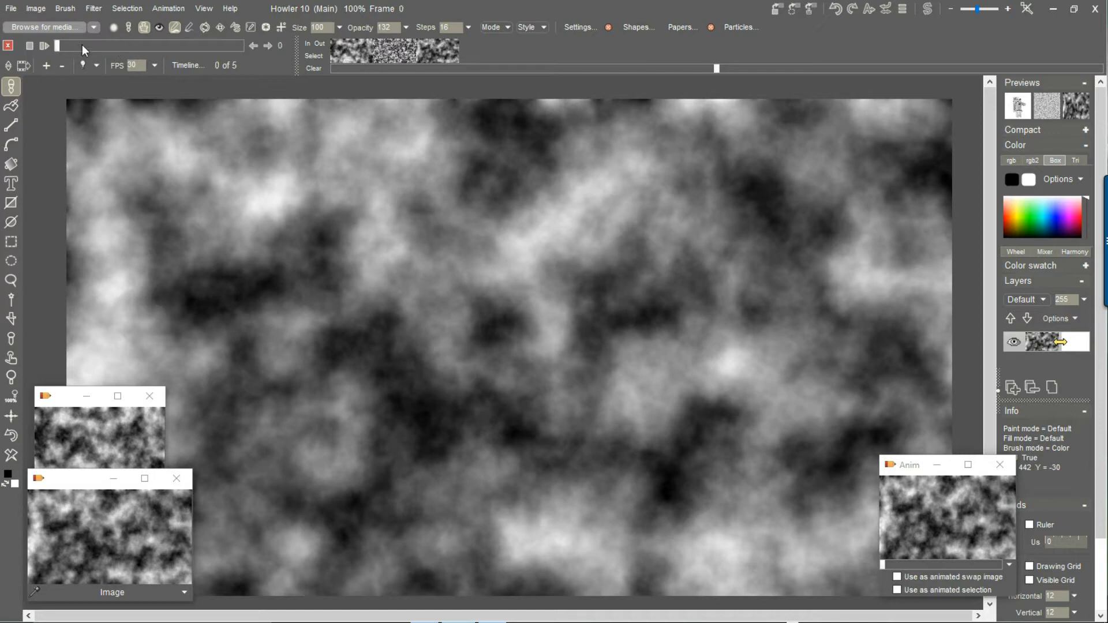
{"action": "left_click", "coordinate": [95, 46]}
{"action": "left_click", "coordinate": [148, 44]}
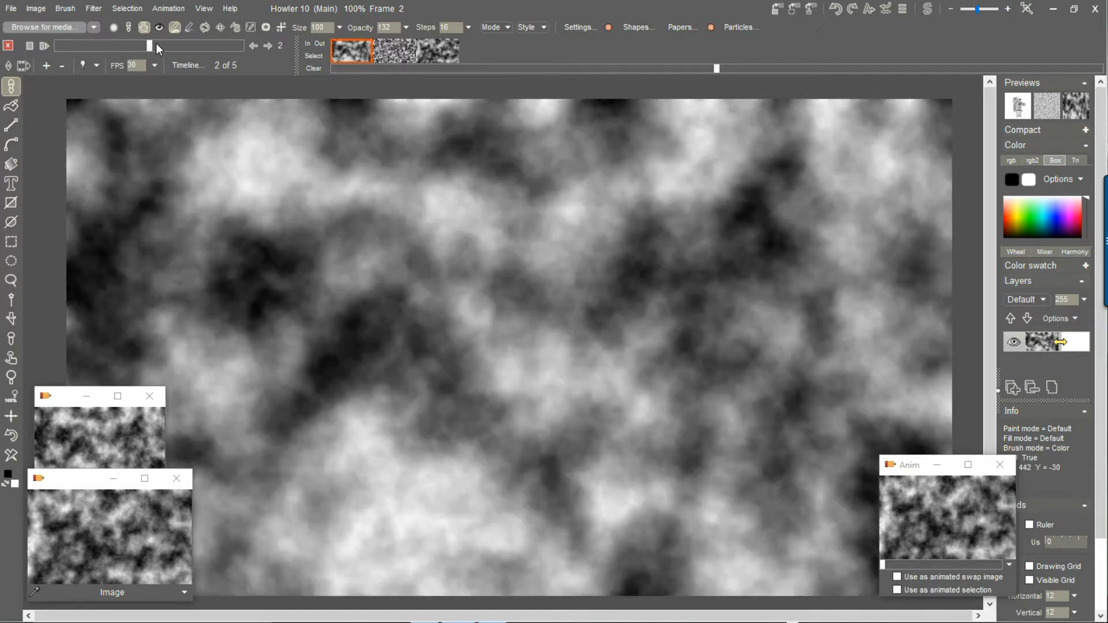
{"action": "left_click", "coordinate": [196, 43]}
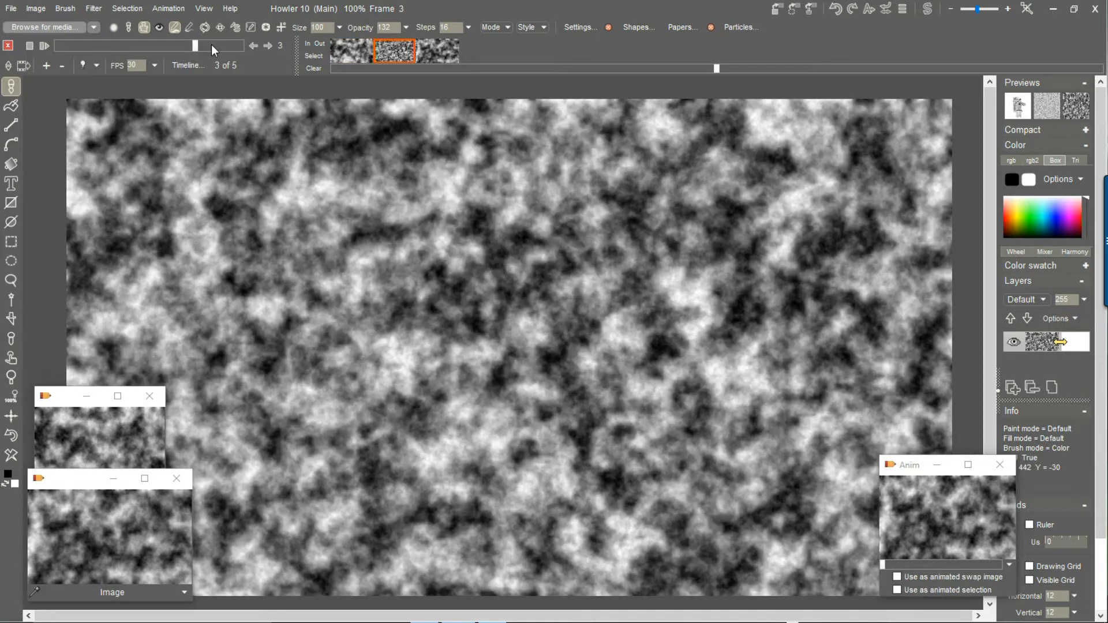
{"action": "left_click", "coordinate": [242, 45]}
{"action": "left_click", "coordinate": [268, 46]}
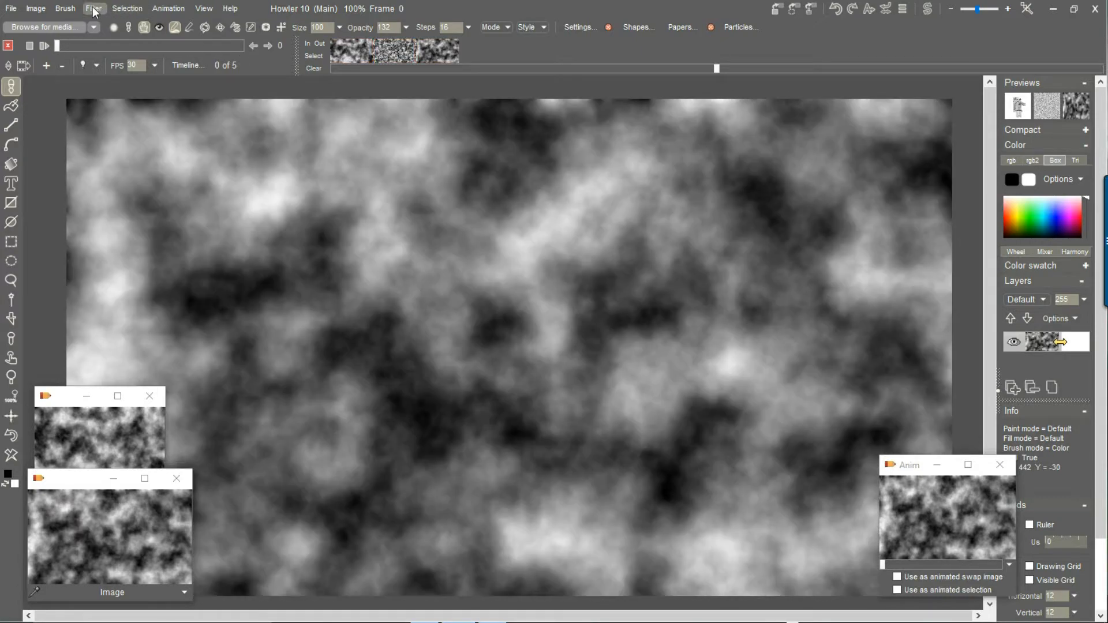
Step: Store the five-frame animation and close the previously stored animation
{"action": "left_click", "coordinate": [169, 8]}
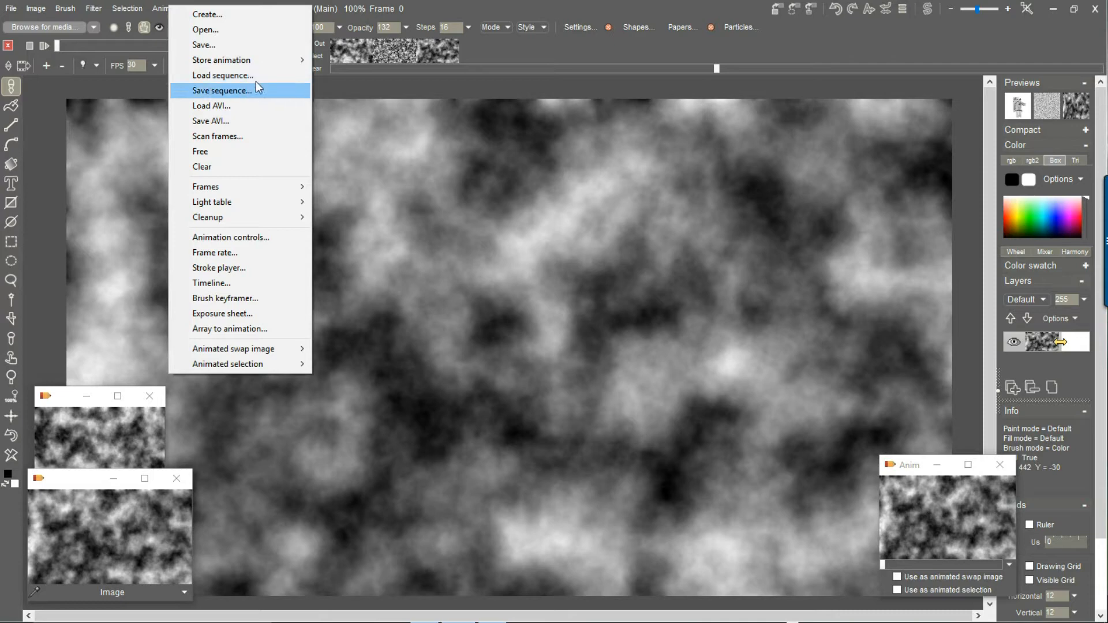
{"action": "mouse_move", "coordinate": [252, 61]}
{"action": "left_click", "coordinate": [342, 56]}
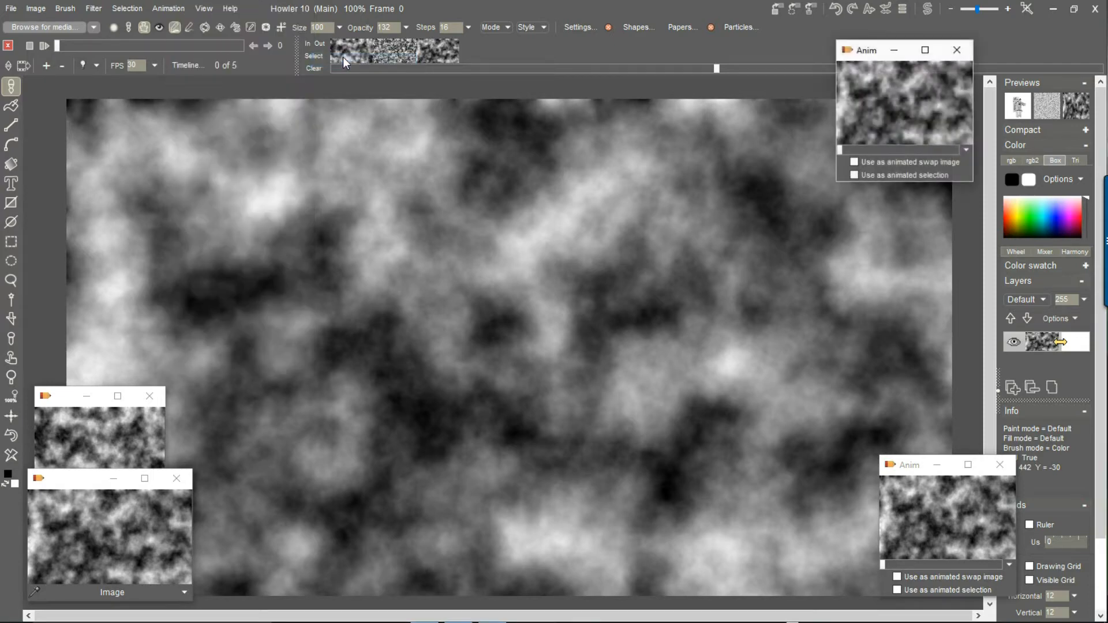
{"action": "left_click", "coordinate": [1001, 464]}
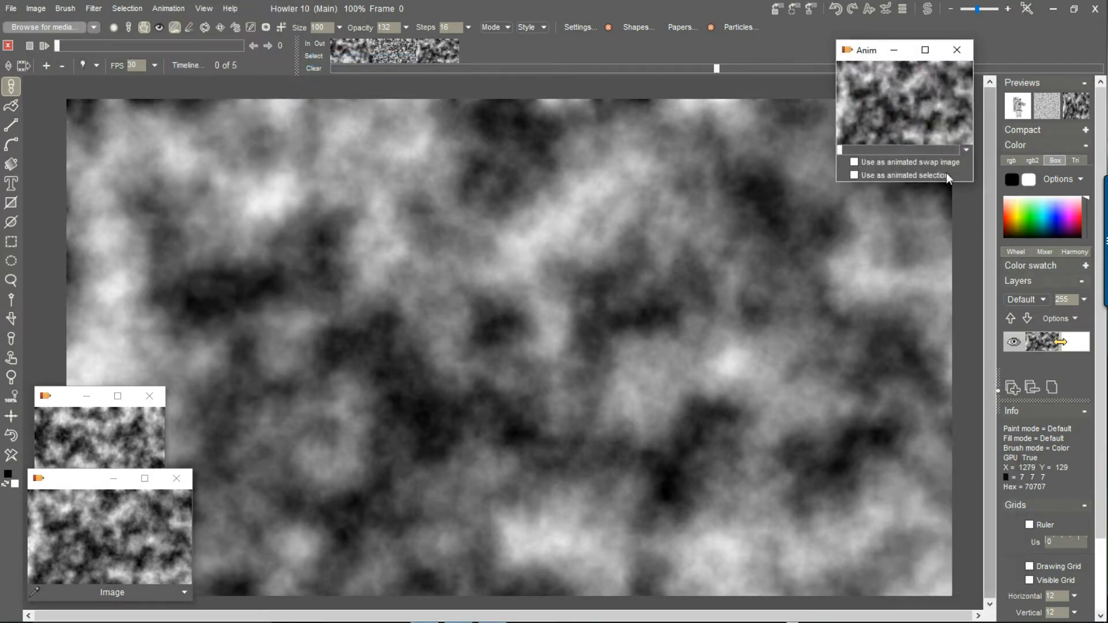
Step: Dry-run the Motion prediction module on the five-frame animation, extrapolating frames with 60 tweens
{"action": "left_click_drag", "start_coordinate": [873, 53], "coordinate": [873, 420]}
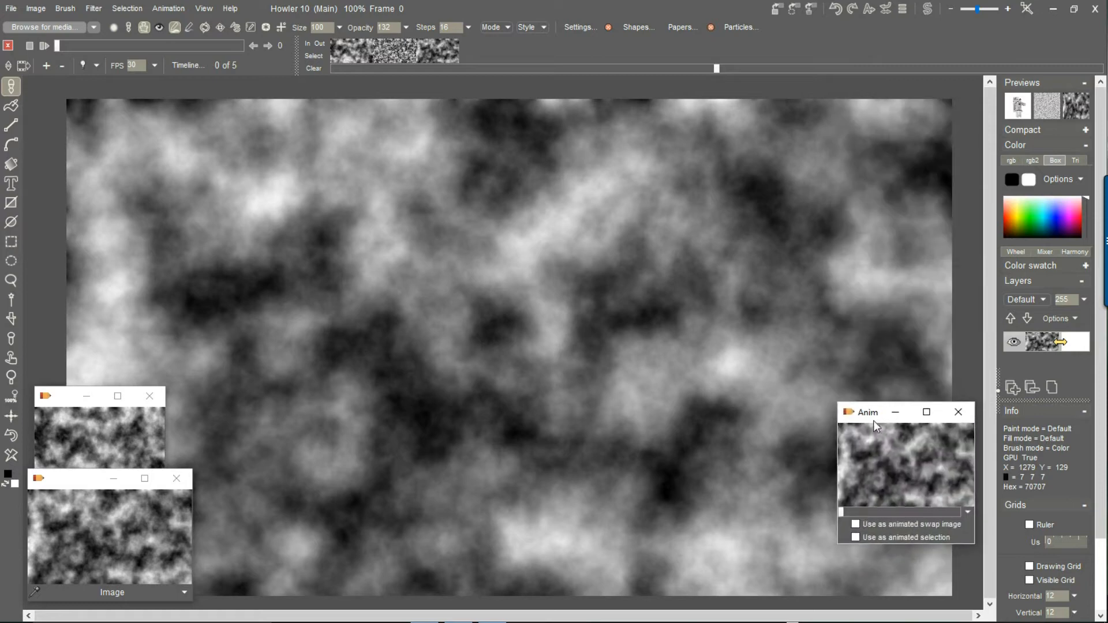
{"action": "left_click", "coordinate": [95, 9]}
{"action": "mouse_move", "coordinate": [164, 240]}
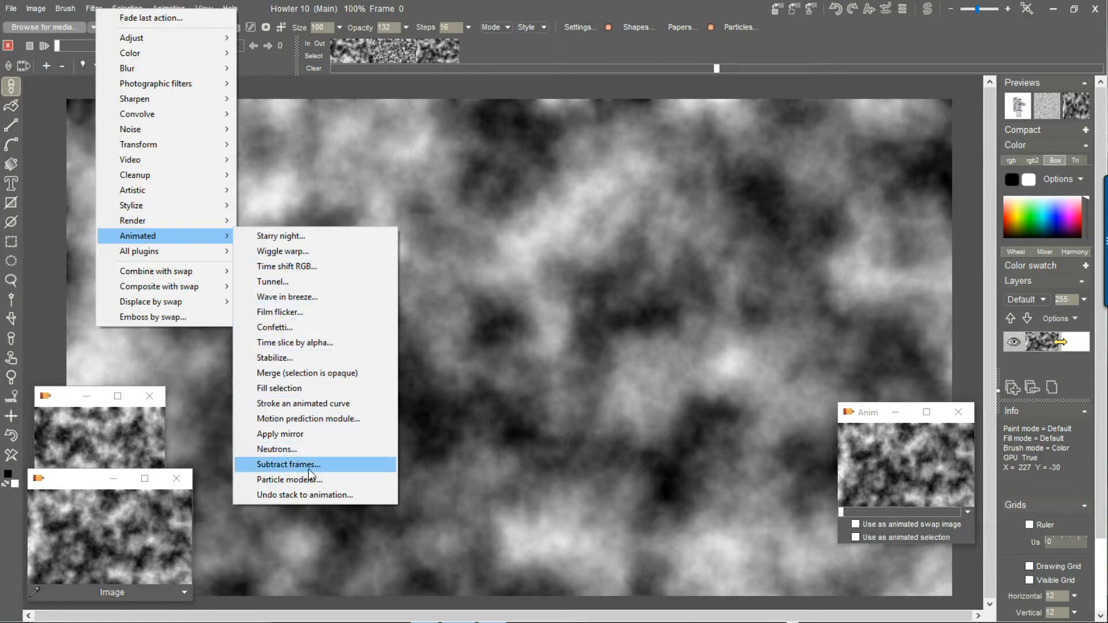
{"action": "left_click", "coordinate": [307, 418]}
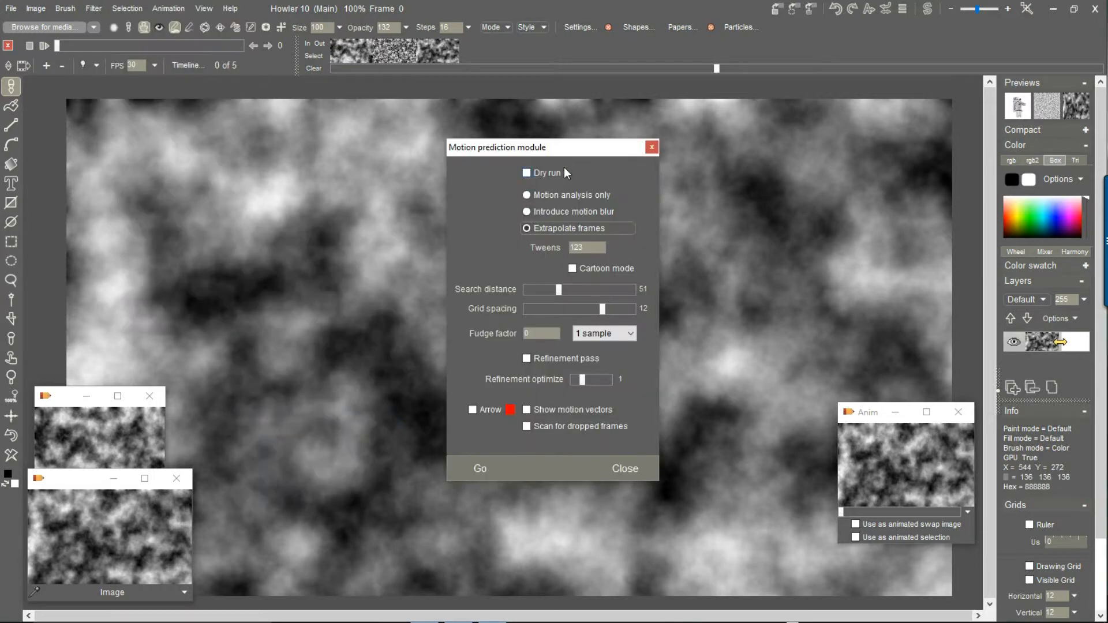
{"action": "left_click_drag", "start_coordinate": [557, 149], "coordinate": [330, 125]}
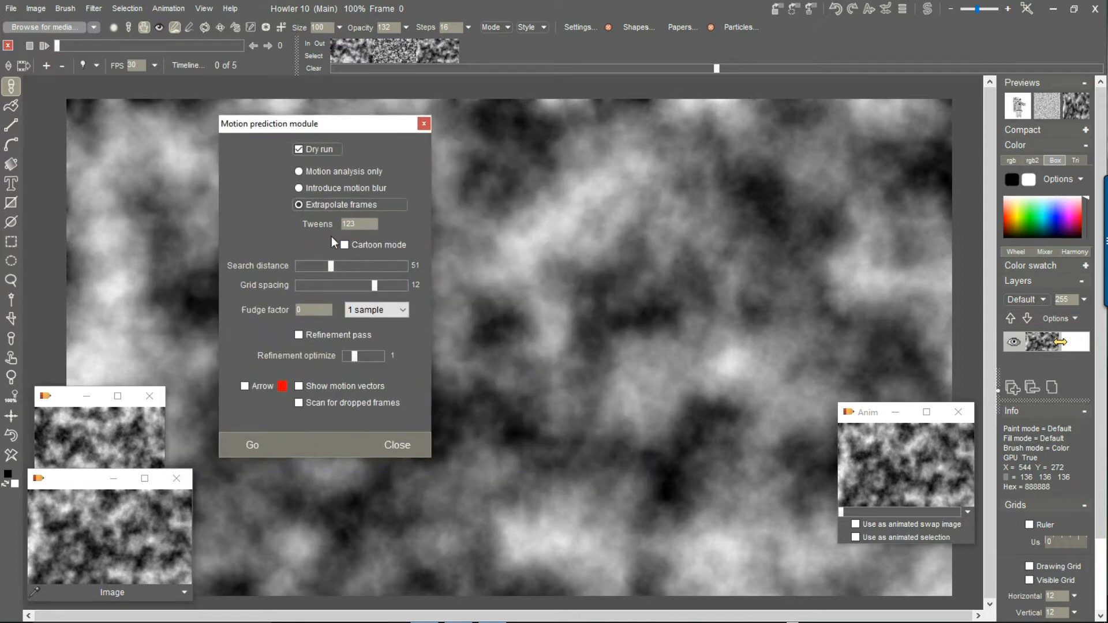
{"action": "left_click_drag", "start_coordinate": [364, 222], "coordinate": [278, 228]}
{"action": "type", "text": "60"}
{"action": "left_click", "coordinate": [244, 445]}
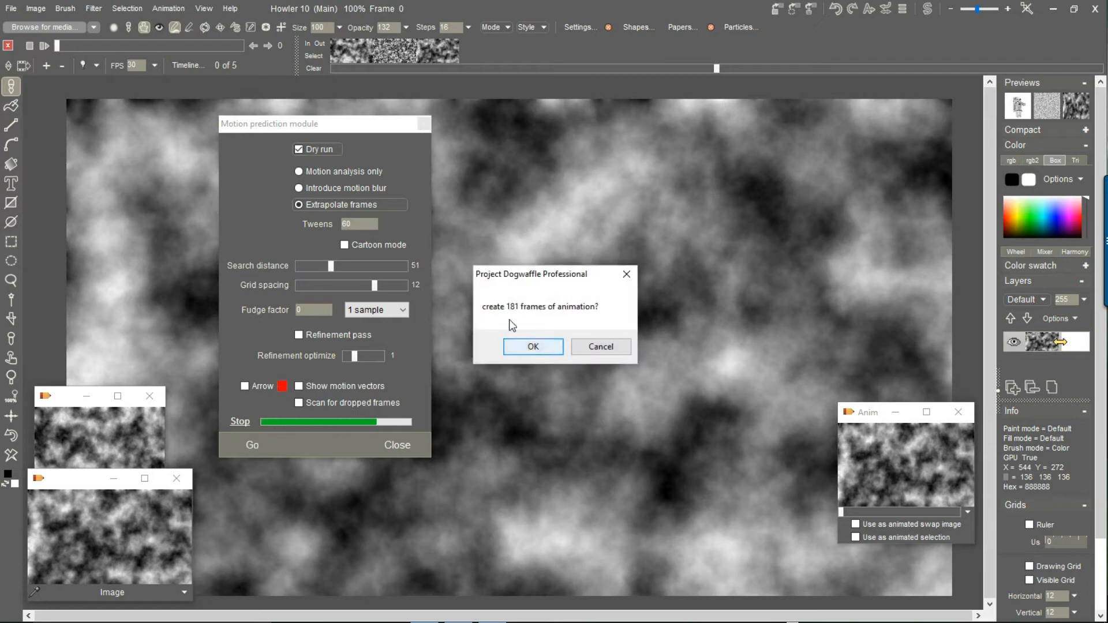
{"action": "left_click", "coordinate": [546, 345]}
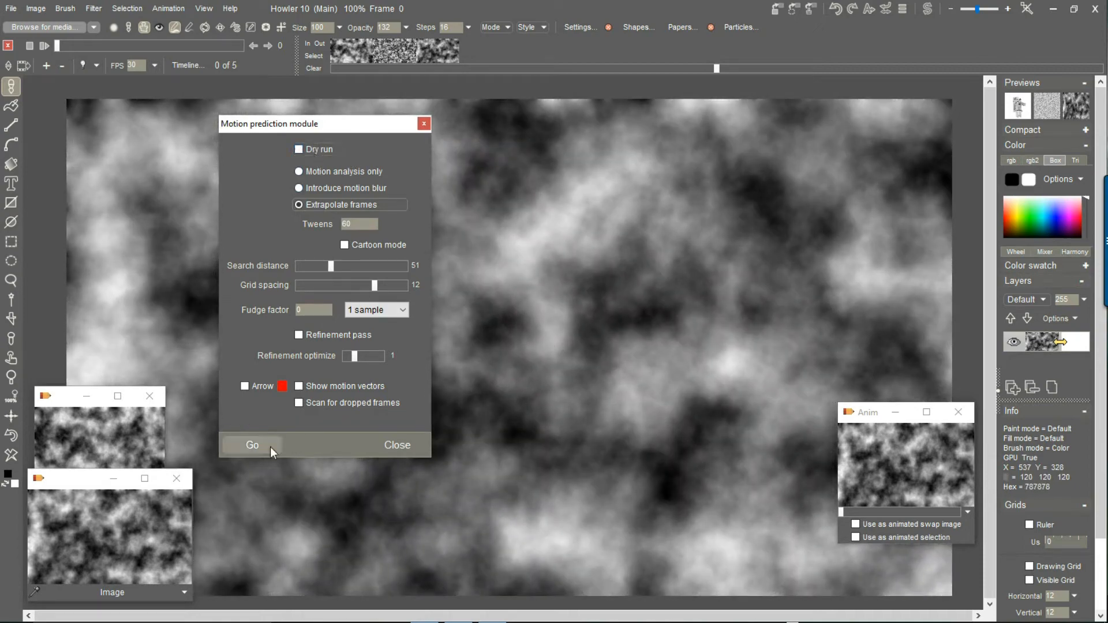
Step: Extrapolate the animation with 60 tweens, dry run turned off, and close the Motion prediction module
{"action": "left_click", "coordinate": [270, 448]}
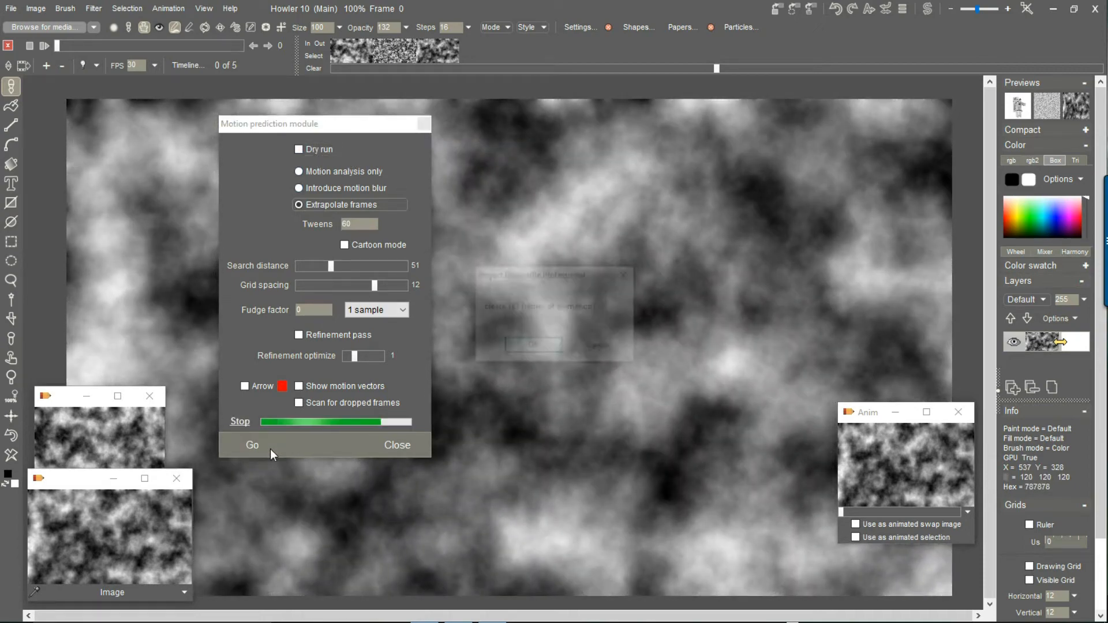
{"action": "left_click", "coordinate": [519, 348]}
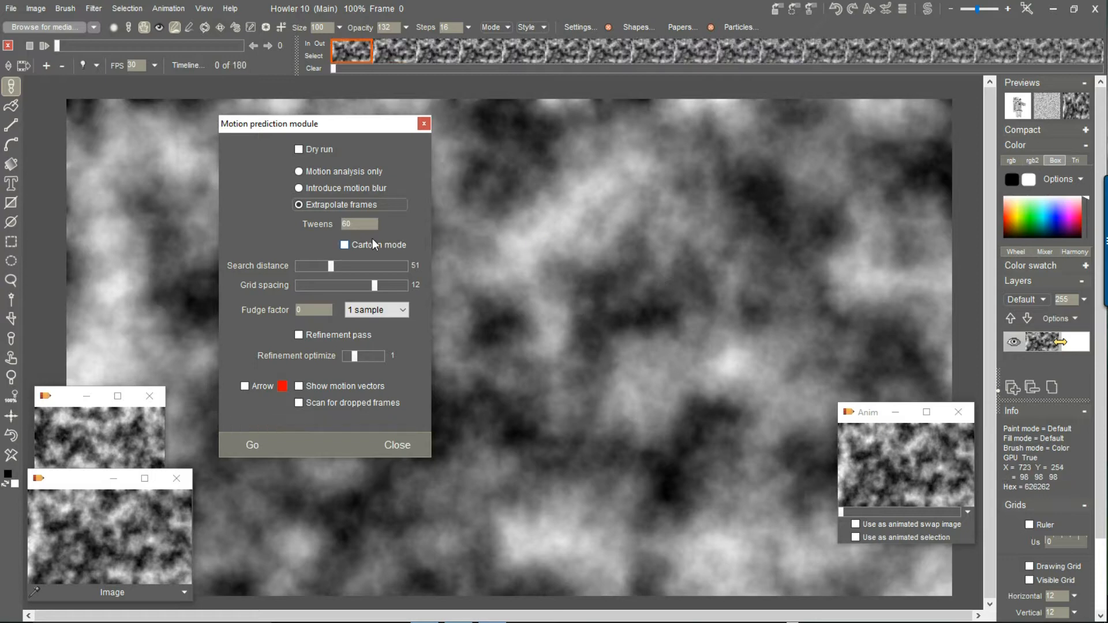
{"action": "left_click", "coordinate": [400, 443]}
Step: Play the extrapolated animation, compare its last frame with frame 0, and delete frame 0
{"action": "left_click", "coordinate": [46, 46]}
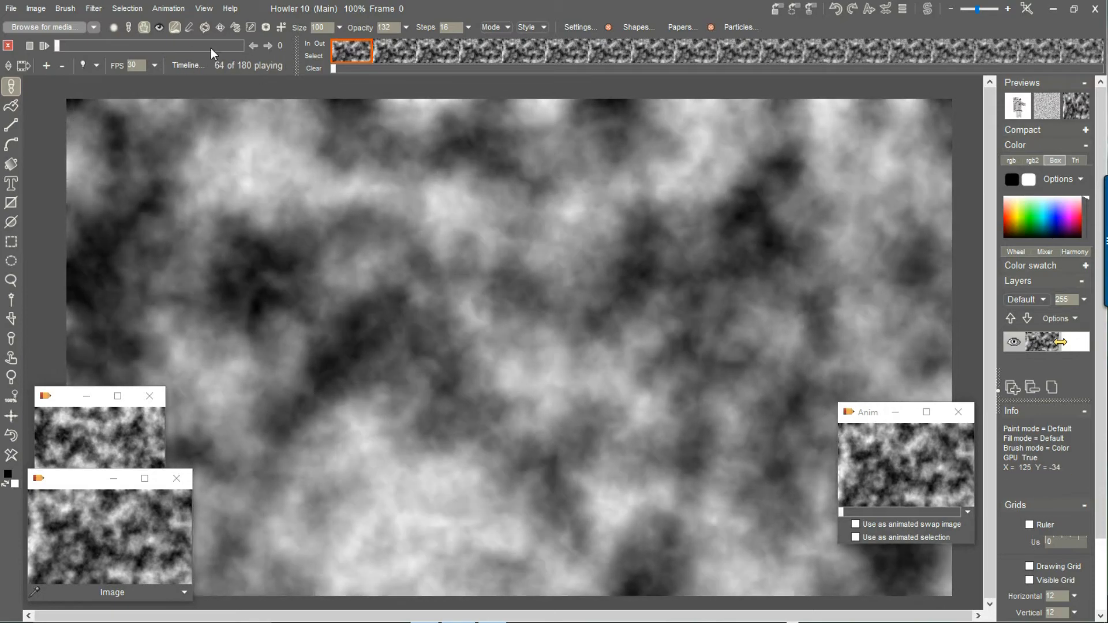
{"action": "left_click", "coordinate": [243, 45]}
{"action": "mouse_move", "coordinate": [249, 50]}
{"action": "left_mouse_down"}
{"action": "mouse_move", "coordinate": [230, 52]}
{"action": "mouse_move", "coordinate": [261, 50]}
{"action": "left_mouse_up"}
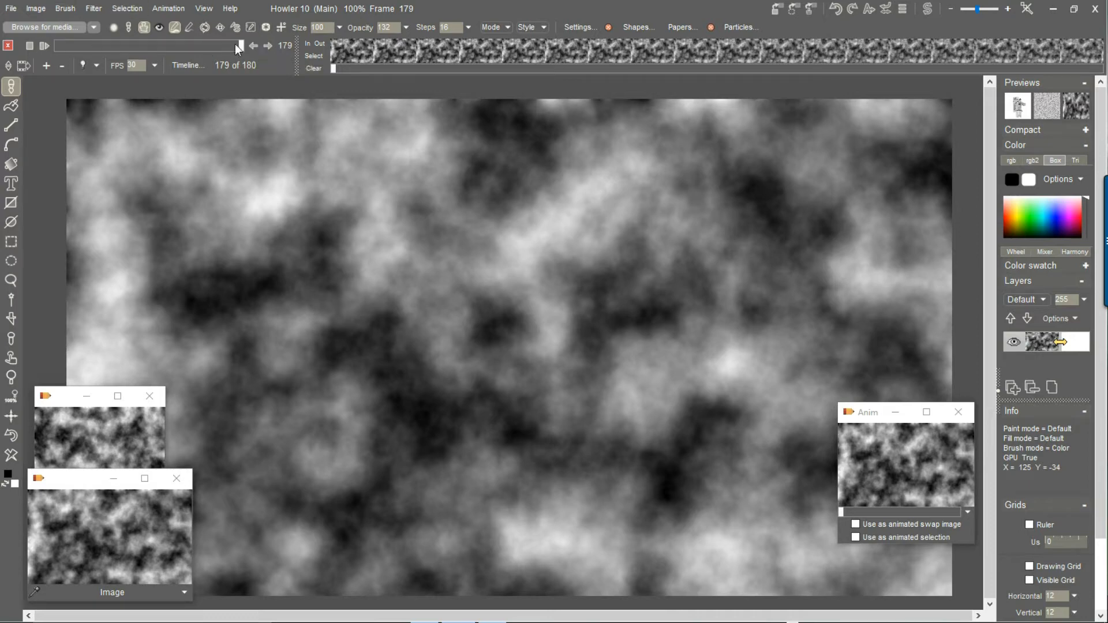
{"action": "left_click", "coordinate": [270, 45]}
{"action": "left_click_drag", "start_coordinate": [61, 44], "coordinate": [38, 72]}
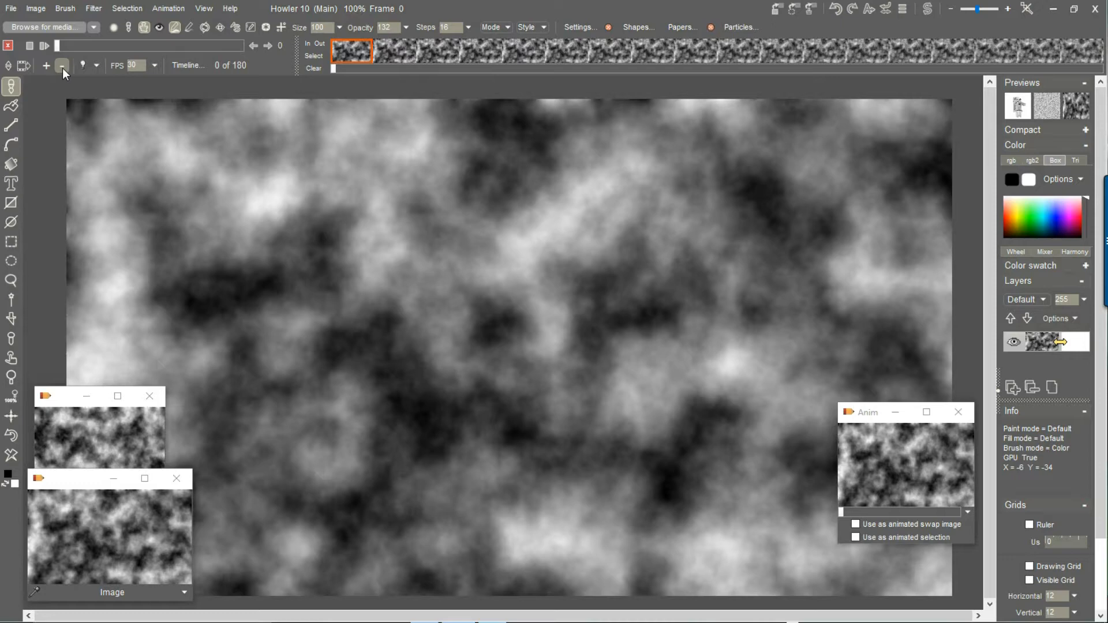
Step: Step through the opening frames and scrub to the end to check the loop transition
{"action": "left_click_drag", "start_coordinate": [60, 47], "coordinate": [251, 50]}
{"action": "left_click", "coordinate": [271, 44]}
{"action": "left_click", "coordinate": [272, 43]}
{"action": "left_click", "coordinate": [271, 43]}
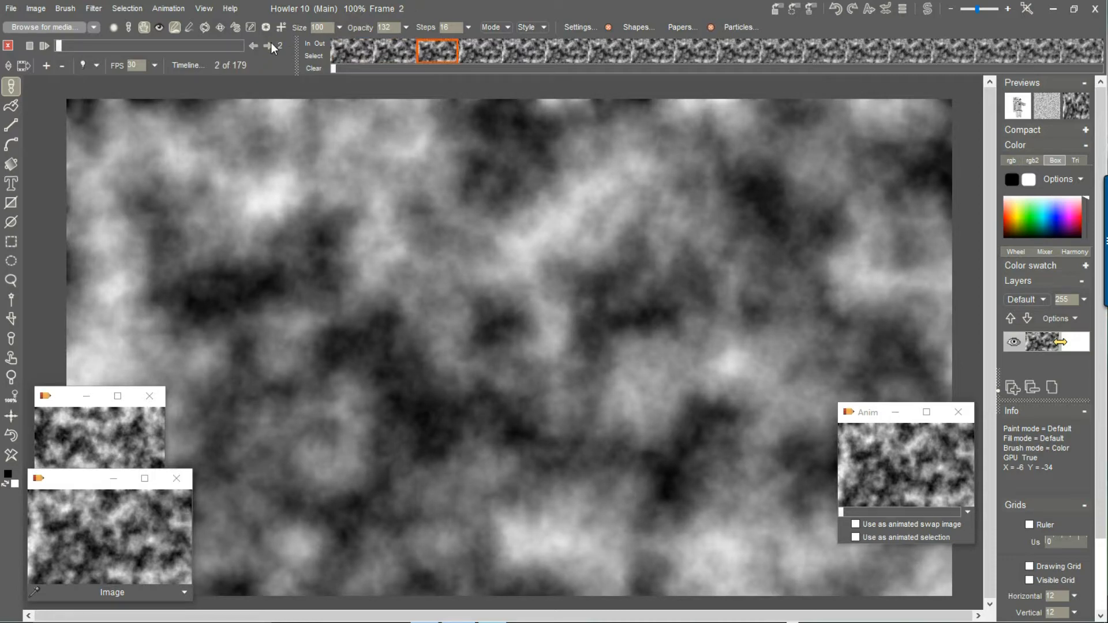
{"action": "left_click", "coordinate": [271, 43]}
{"action": "left_click", "coordinate": [271, 44]}
{"action": "left_click_drag", "start_coordinate": [221, 48], "coordinate": [258, 51]}
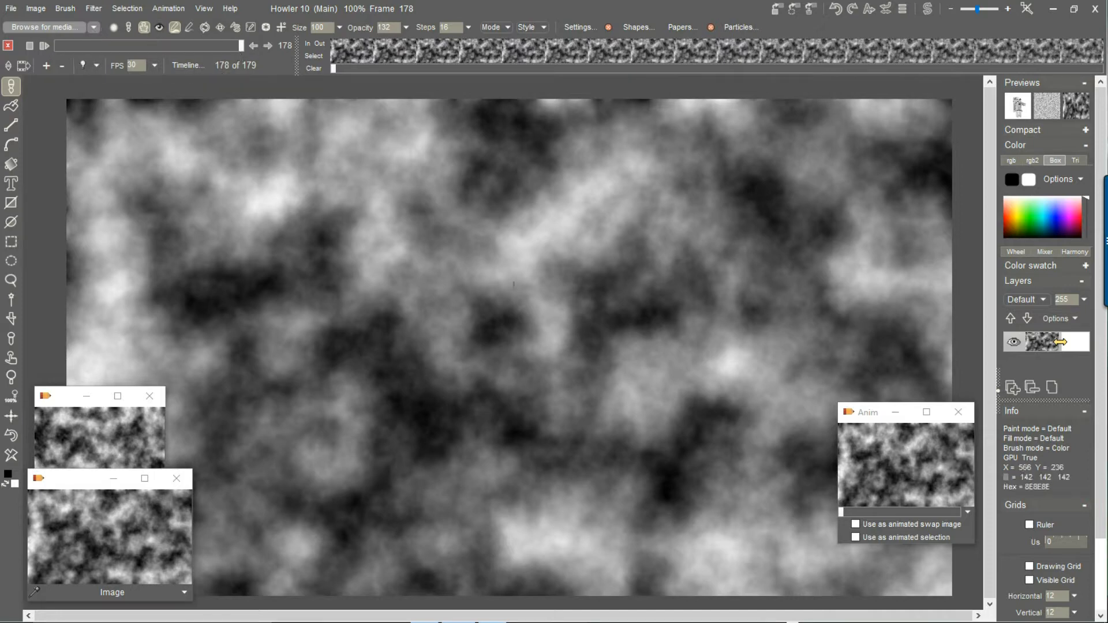
Step: Restore the stored five-frame animation and check its frames 3 and 4
{"action": "left_click", "coordinate": [600, 347]}
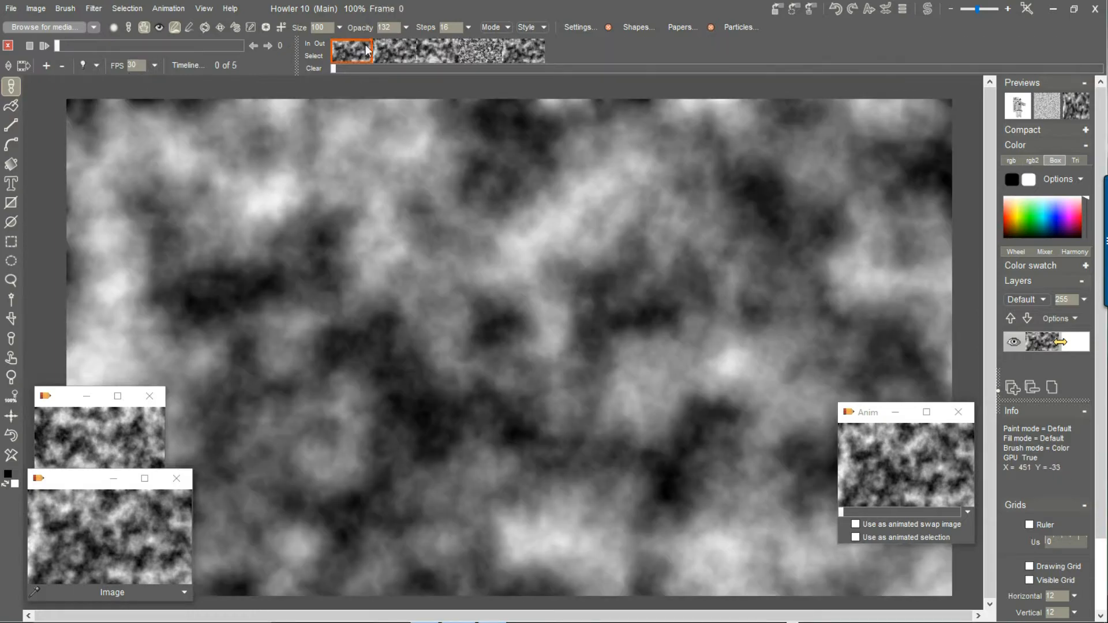
{"action": "left_click", "coordinate": [525, 48]}
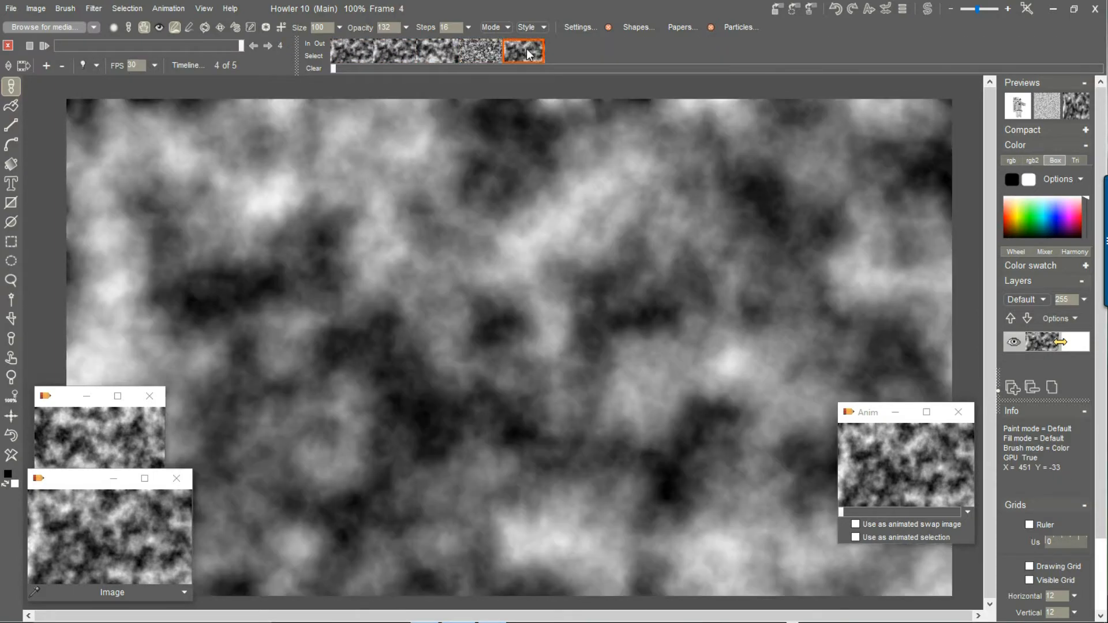
{"action": "mouse_move", "coordinate": [526, 49]}
{"action": "left_mouse_down"}
{"action": "mouse_move", "coordinate": [378, 52]}
{"action": "mouse_move", "coordinate": [539, 53]}
{"action": "left_mouse_up"}
{"action": "left_click", "coordinate": [483, 51]}
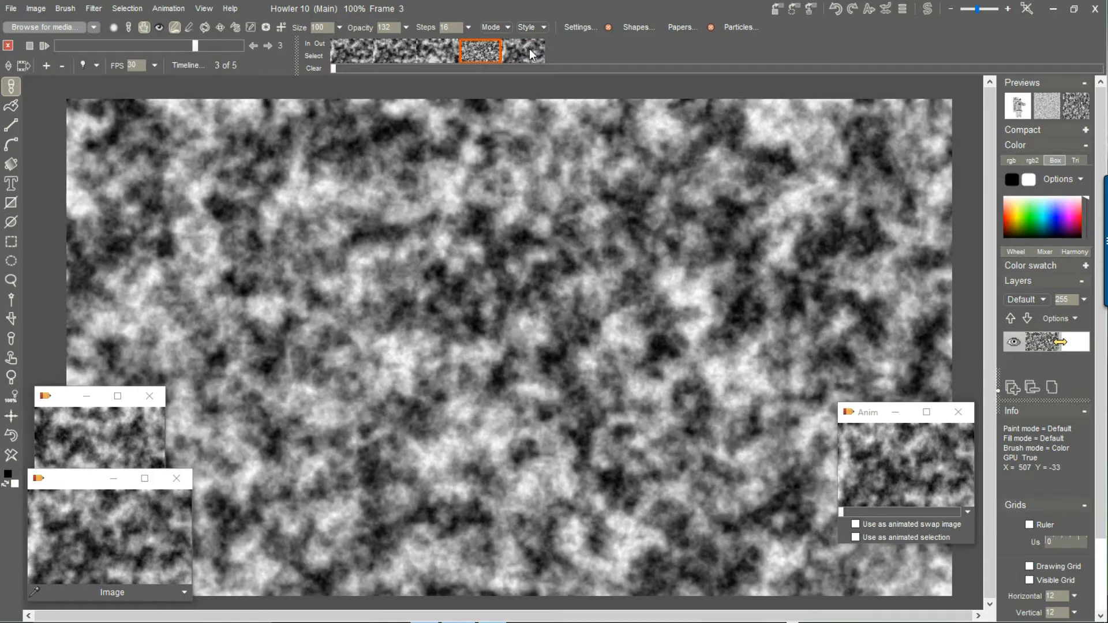
{"action": "left_click", "coordinate": [529, 48]}
Step: Rearrange the stored image windows and replace frame 4 with the stored image matching frame 2
{"action": "left_click", "coordinate": [126, 521]}
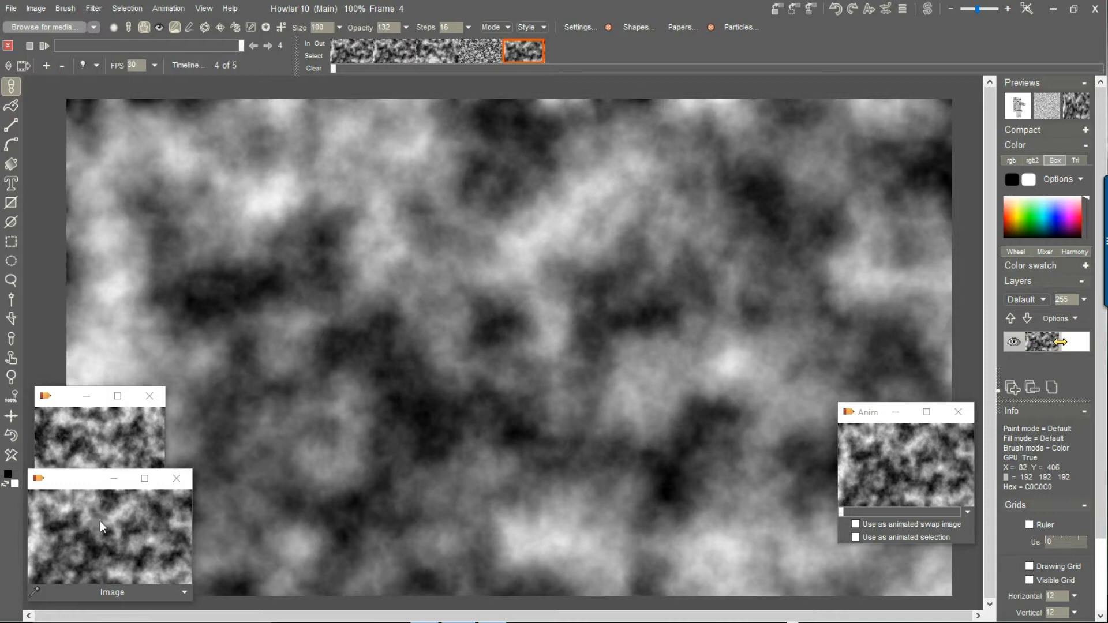
{"action": "left_click_drag", "start_coordinate": [60, 480], "coordinate": [79, 143]}
{"action": "left_click_drag", "start_coordinate": [61, 396], "coordinate": [65, 294]}
{"action": "left_click", "coordinate": [438, 50]}
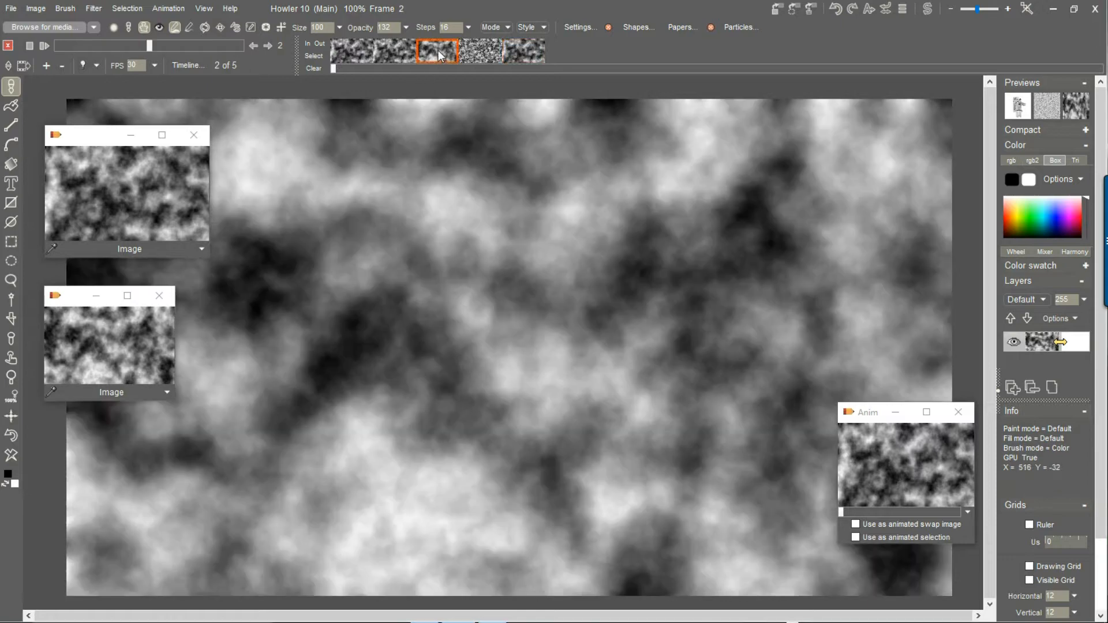
{"action": "left_click", "coordinate": [528, 49]}
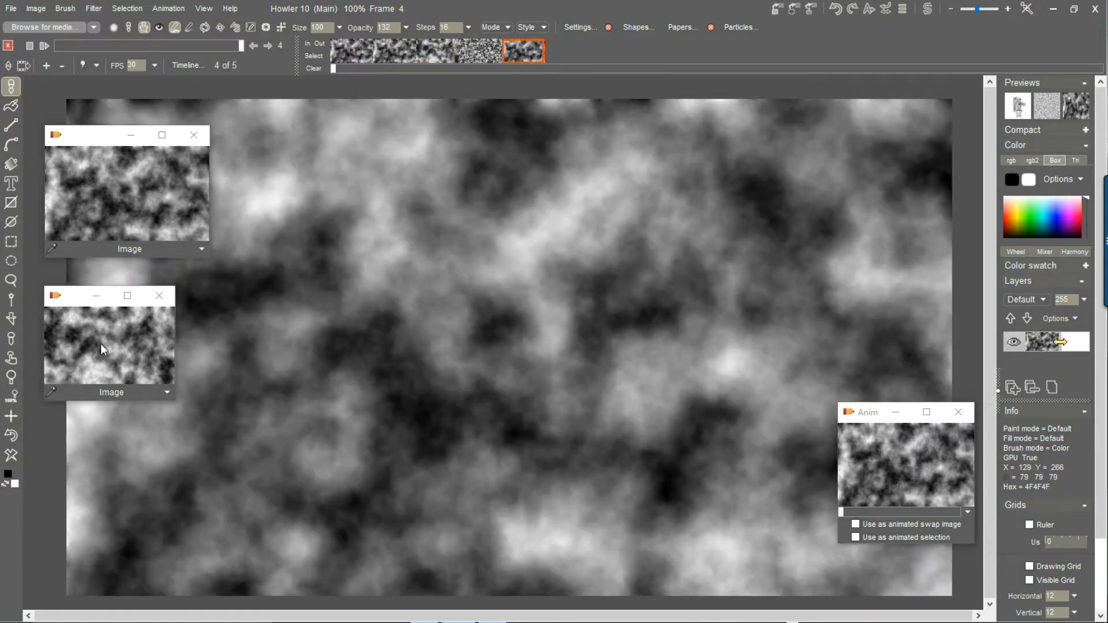
{"action": "left_click", "coordinate": [101, 345]}
{"action": "left_click", "coordinate": [534, 53]}
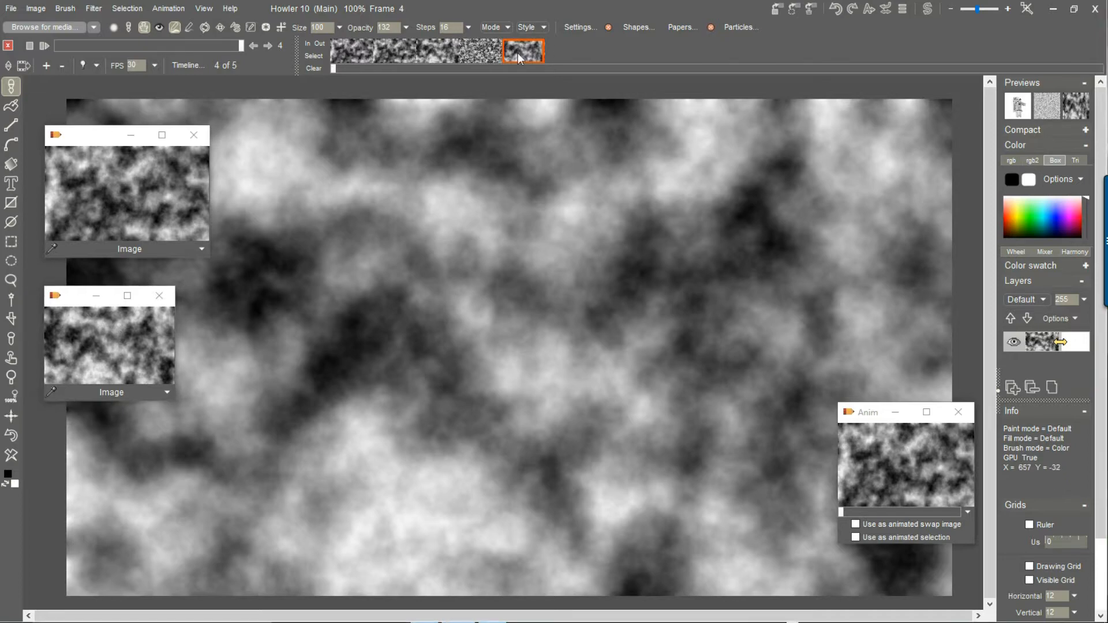
Step: Compare the replaced last frame with frames 0 and 2 of the five-frame animation
{"action": "left_click", "coordinate": [356, 47]}
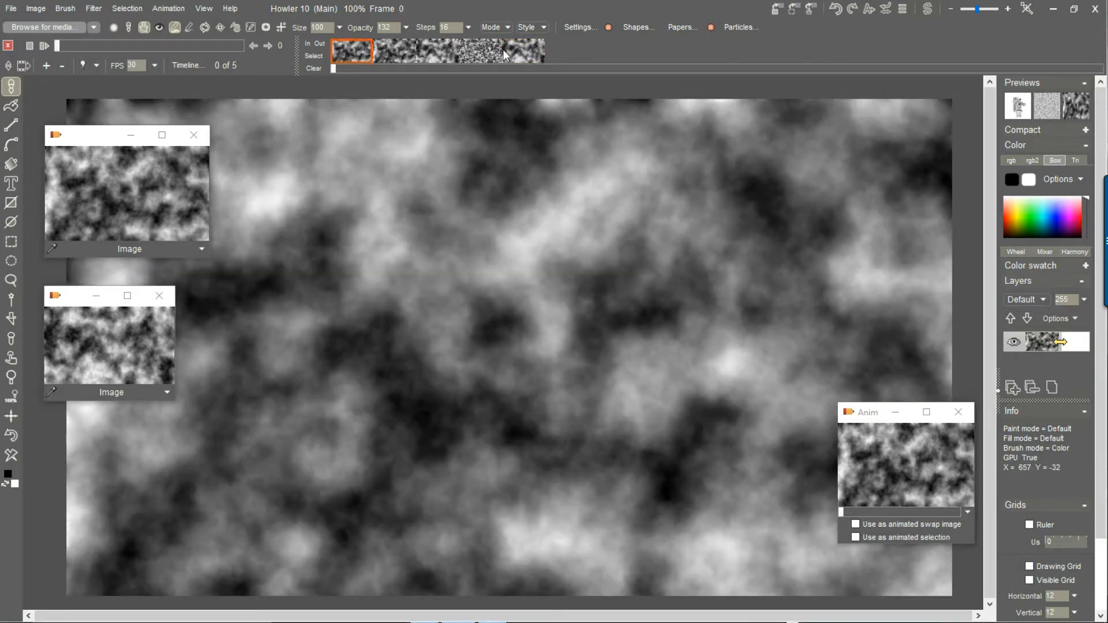
{"action": "left_click", "coordinate": [527, 48]}
{"action": "left_click", "coordinate": [349, 49]}
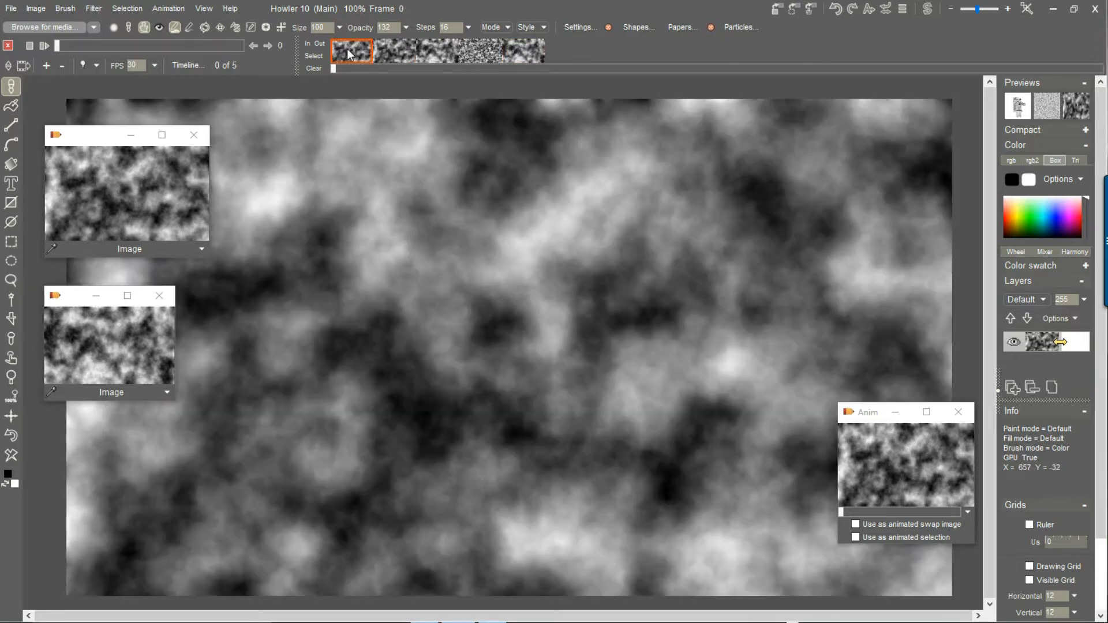
{"action": "left_click", "coordinate": [519, 52]}
{"action": "left_click", "coordinate": [433, 55]}
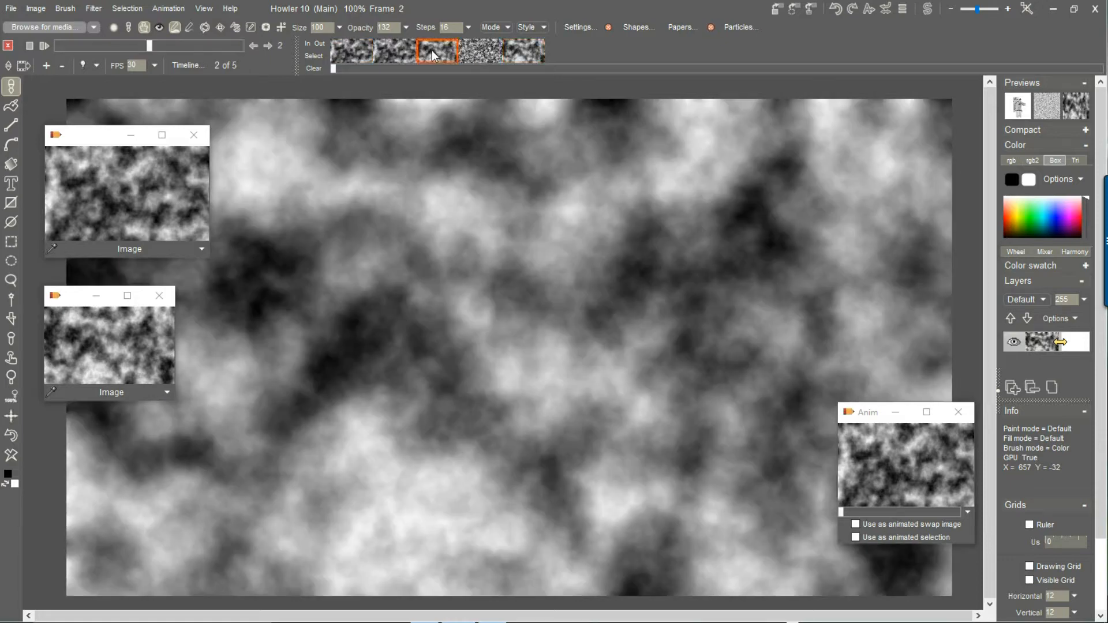
{"action": "left_click", "coordinate": [527, 48]}
{"action": "left_click", "coordinate": [351, 53]}
{"action": "left_click", "coordinate": [516, 51]}
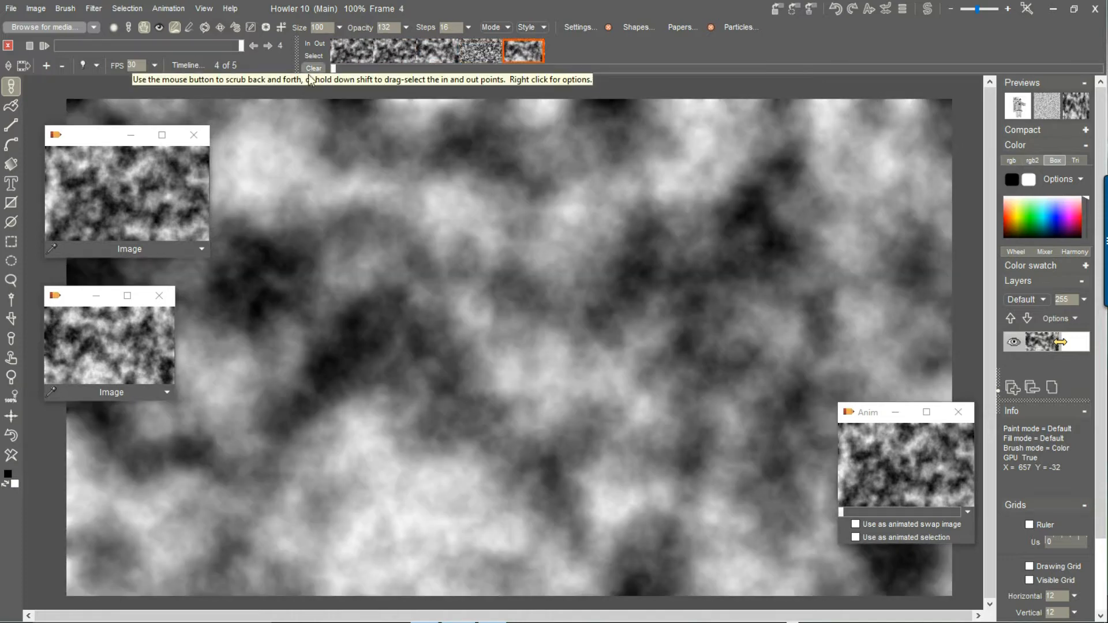
Step: Extrapolate the five-frame animation with 70 tweens using the Motion prediction module, then close the module
{"action": "left_click_drag", "start_coordinate": [90, 138], "coordinate": [78, 410]}
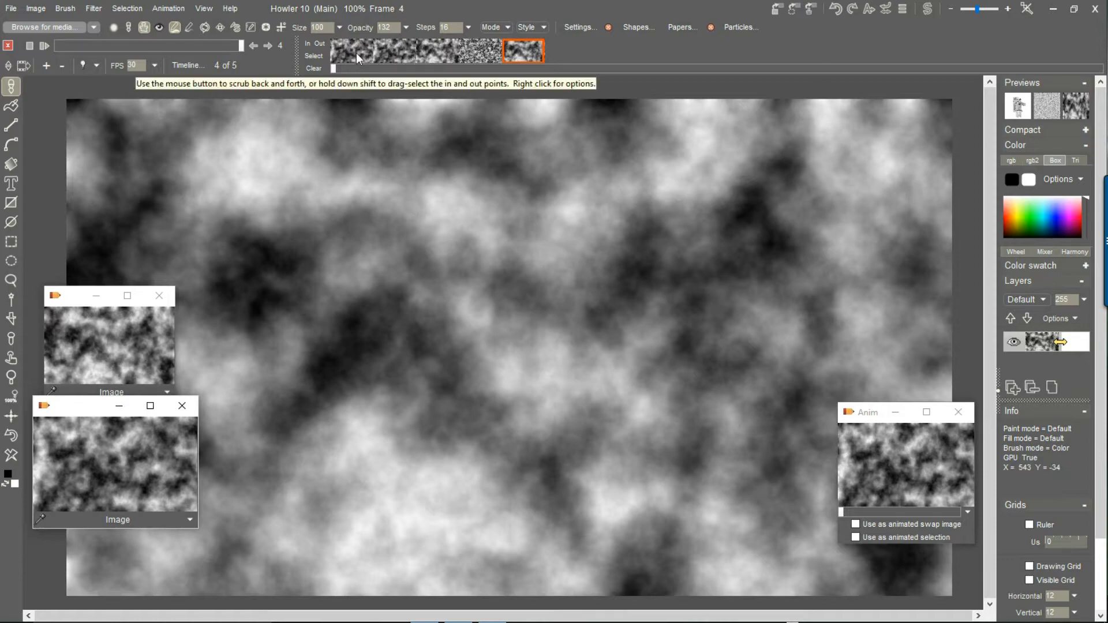
{"action": "left_click", "coordinate": [95, 10]}
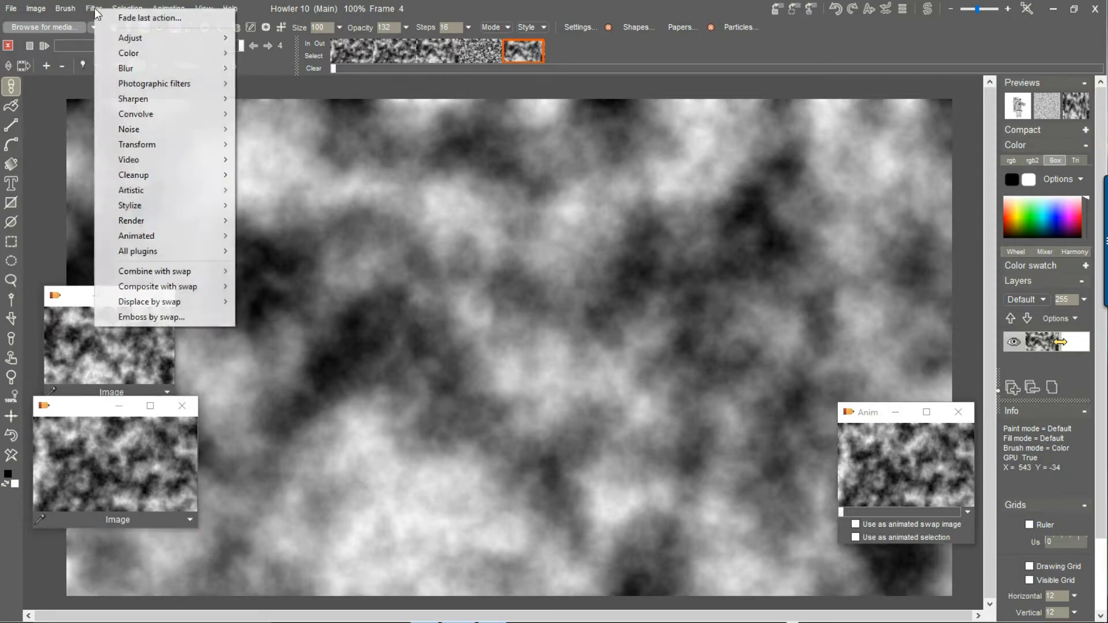
{"action": "mouse_move", "coordinate": [183, 240]}
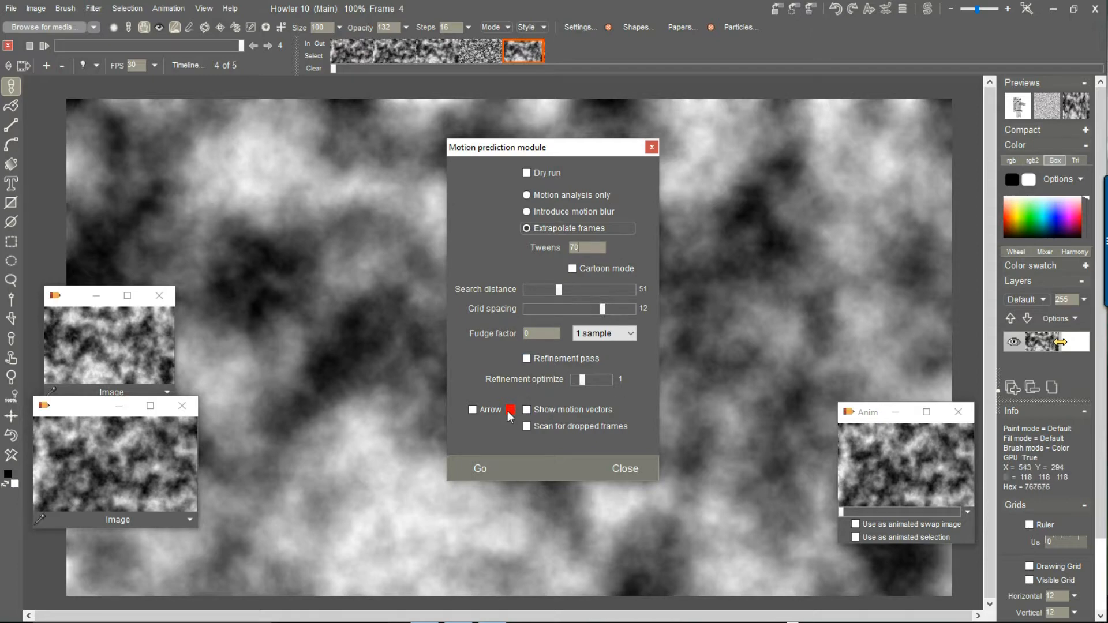
{"action": "left_click", "coordinate": [482, 463]}
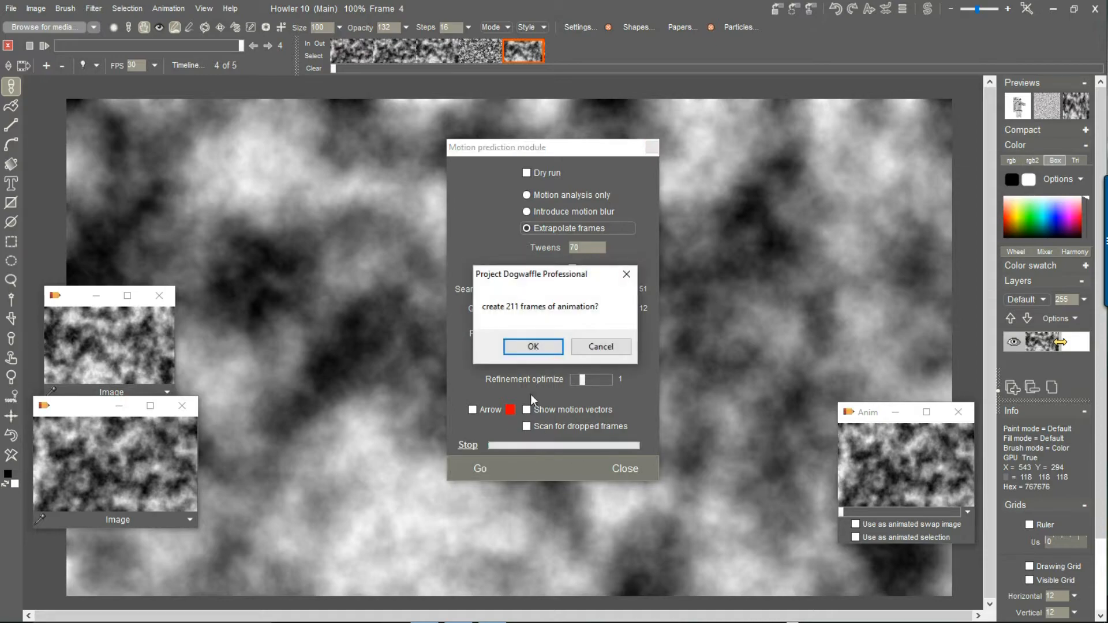
{"action": "left_click", "coordinate": [537, 346]}
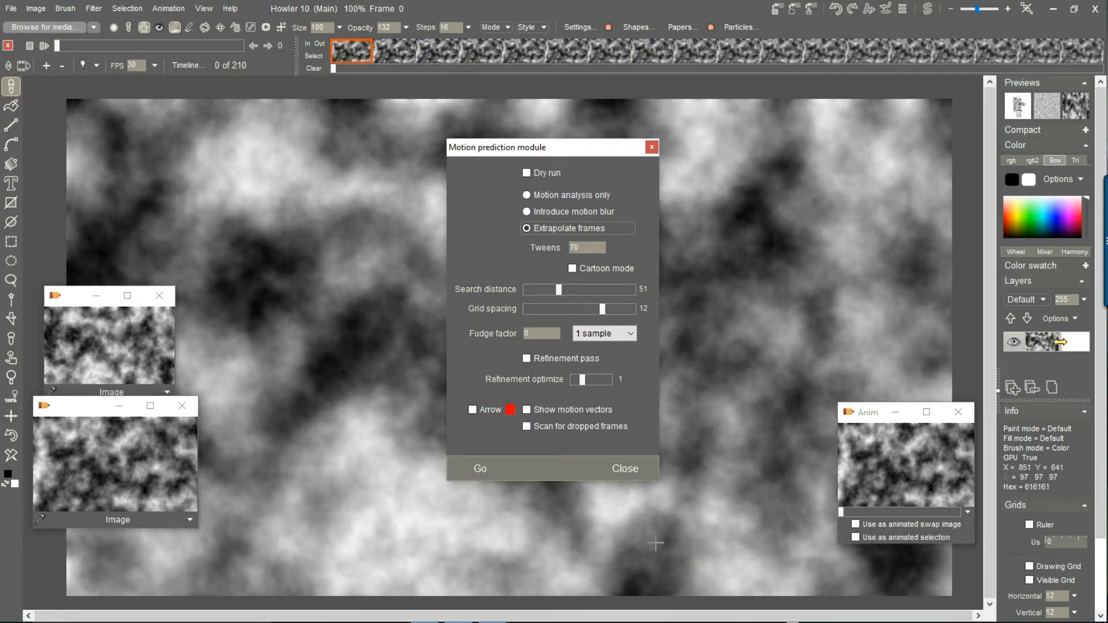
{"action": "left_click", "coordinate": [629, 467]}
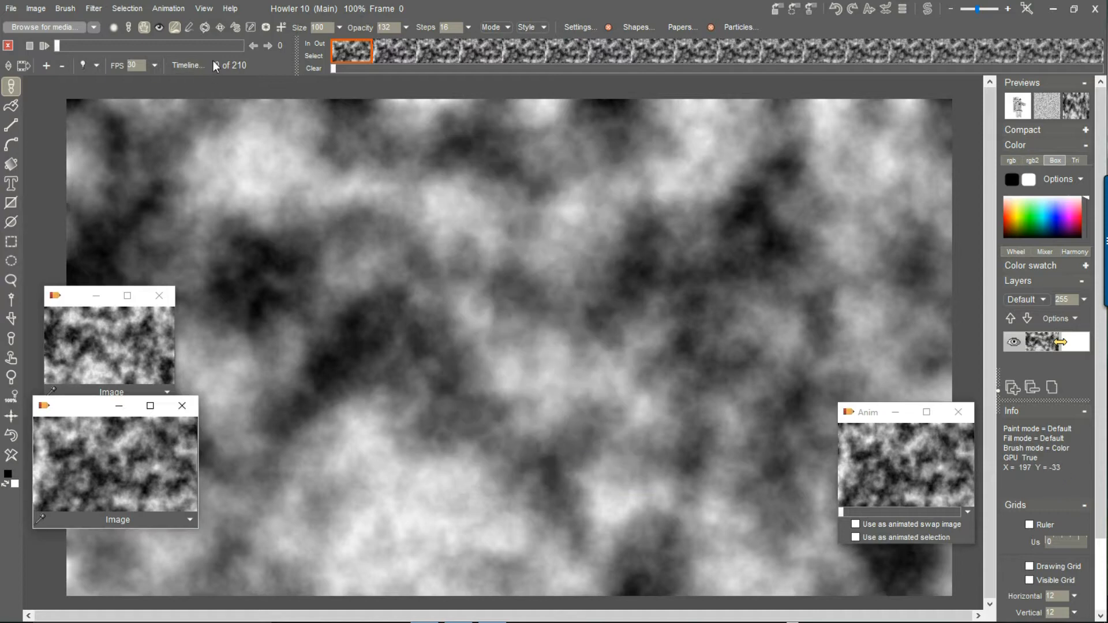
Step: Compare the last frame with frame 0 of the extrapolated animation and delete frame 0
{"action": "left_click", "coordinate": [257, 45]}
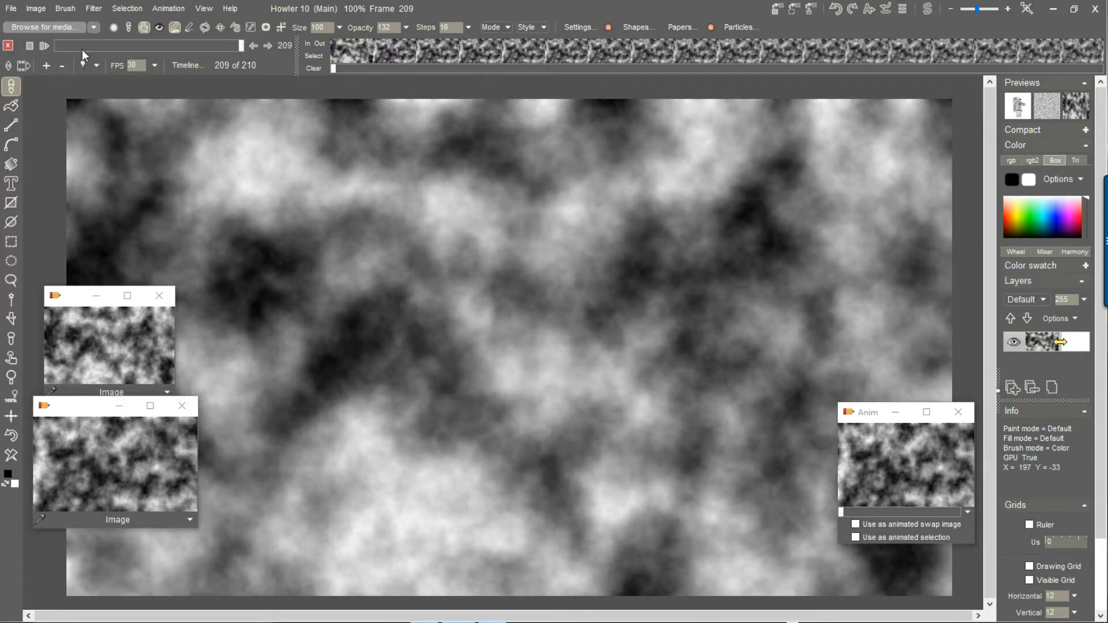
{"action": "left_click", "coordinate": [57, 44]}
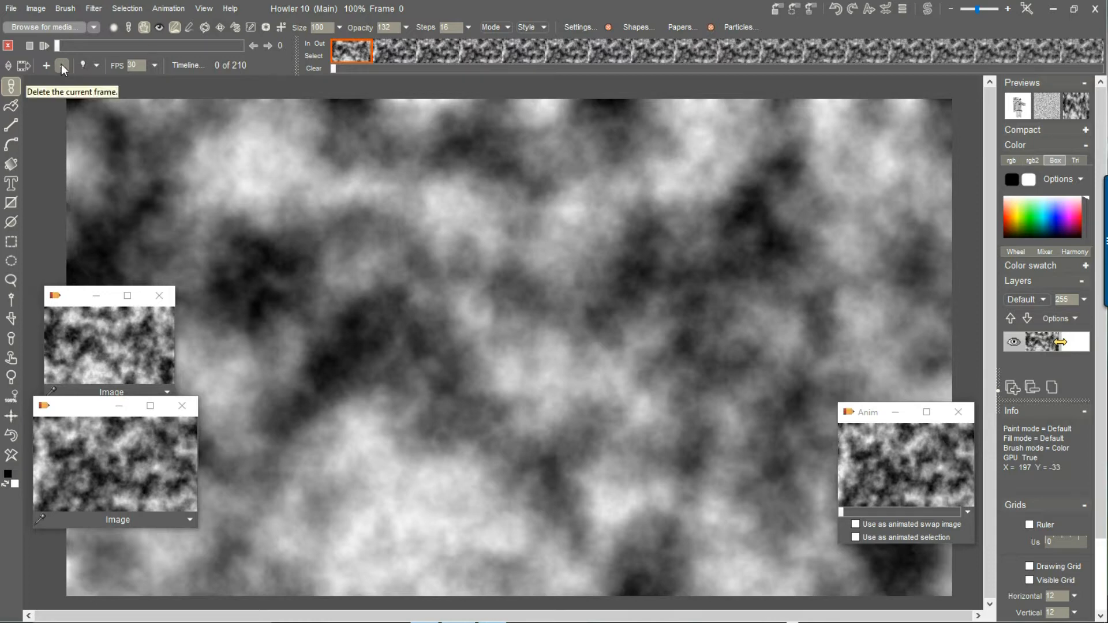
{"action": "left_click_drag", "start_coordinate": [59, 45], "coordinate": [55, 46]}
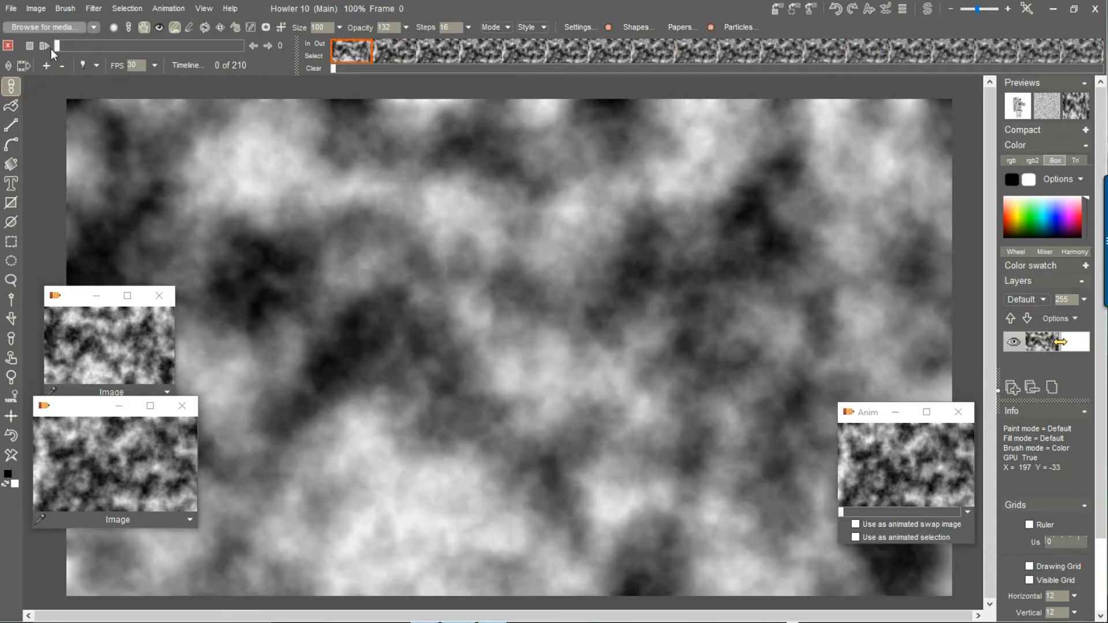
{"action": "left_click", "coordinate": [63, 66]}
Step: Scrub the animation to its last frame and back to frame 192 to examine the in-between frames
{"action": "left_click_drag", "start_coordinate": [52, 45], "coordinate": [277, 56]}
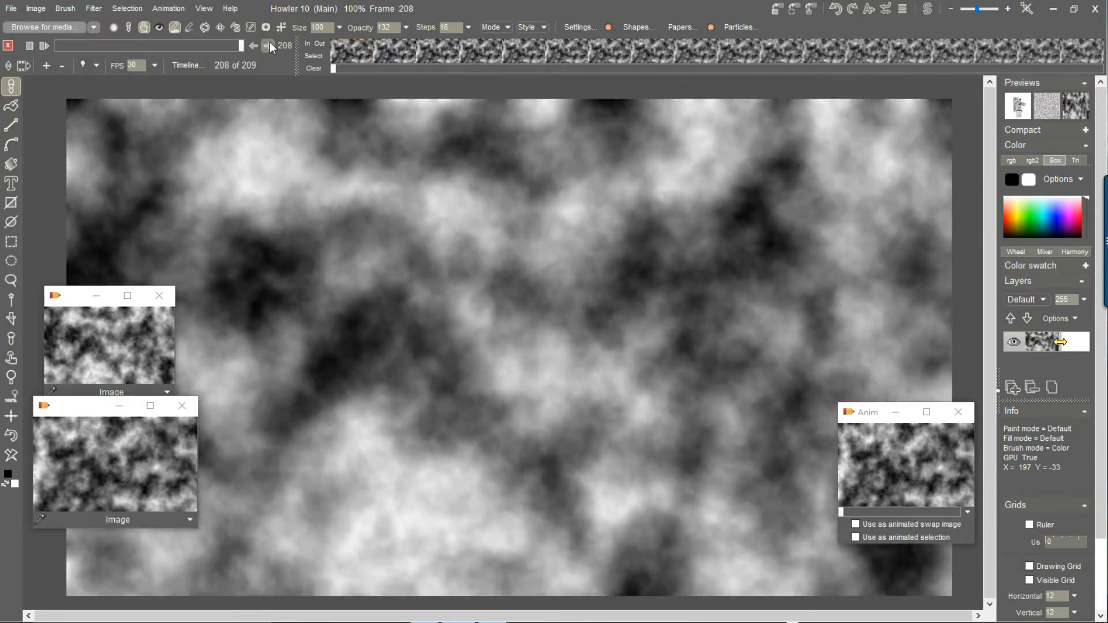
{"action": "left_click", "coordinate": [269, 44]}
{"action": "left_click", "coordinate": [252, 46]}
{"action": "mouse_move", "coordinate": [213, 46]}
{"action": "left_mouse_down"}
{"action": "mouse_move", "coordinate": [201, 45]}
{"action": "mouse_move", "coordinate": [228, 49]}
{"action": "left_mouse_up"}
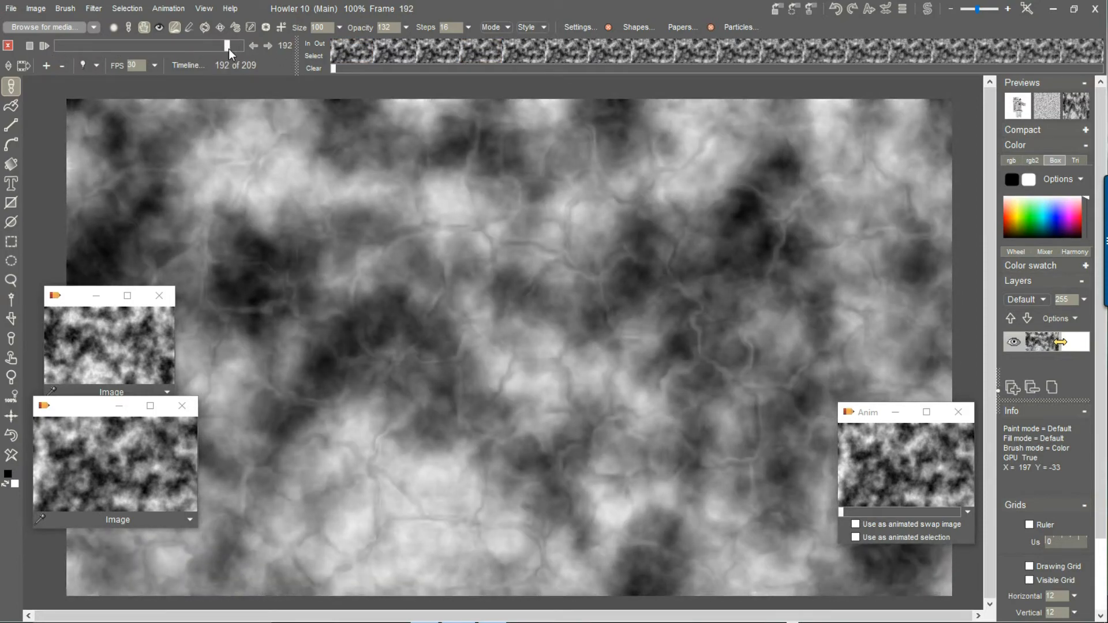
Step: Play the 209-frame animation and scrub through its middle and final frames to examine the transition at the loop point
{"action": "left_click", "coordinate": [44, 45]}
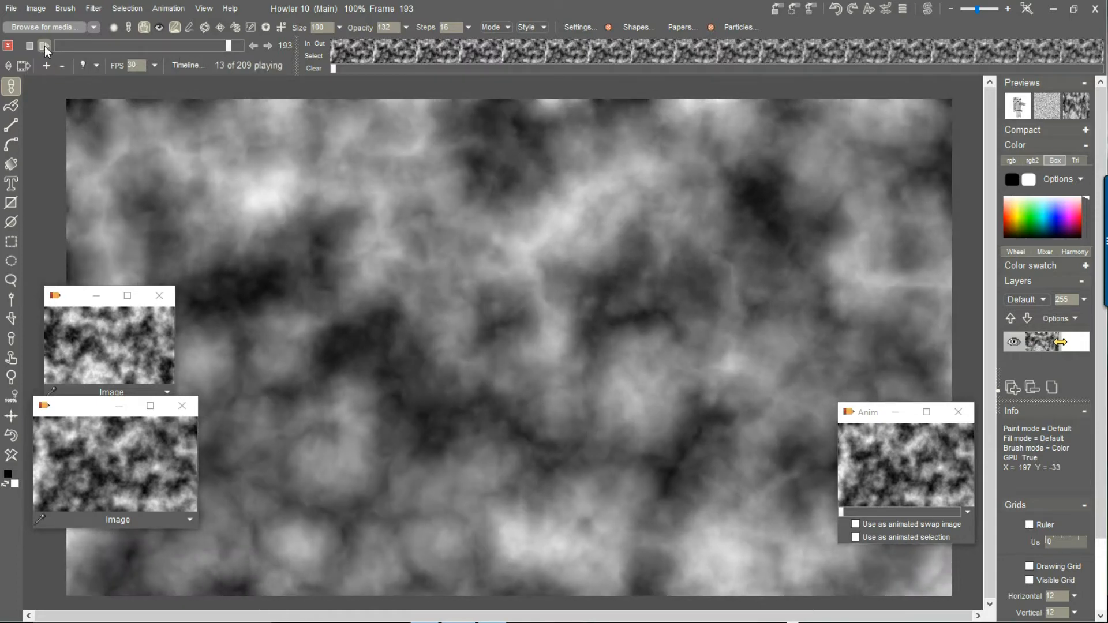
{"action": "left_click", "coordinate": [231, 44]}
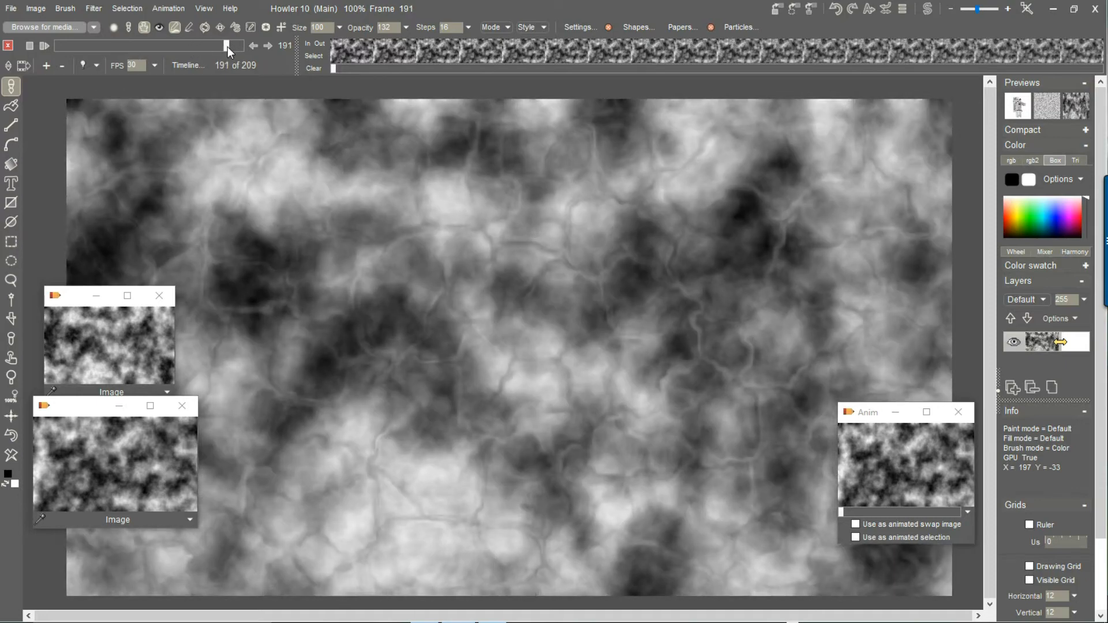
{"action": "left_click", "coordinate": [49, 46]}
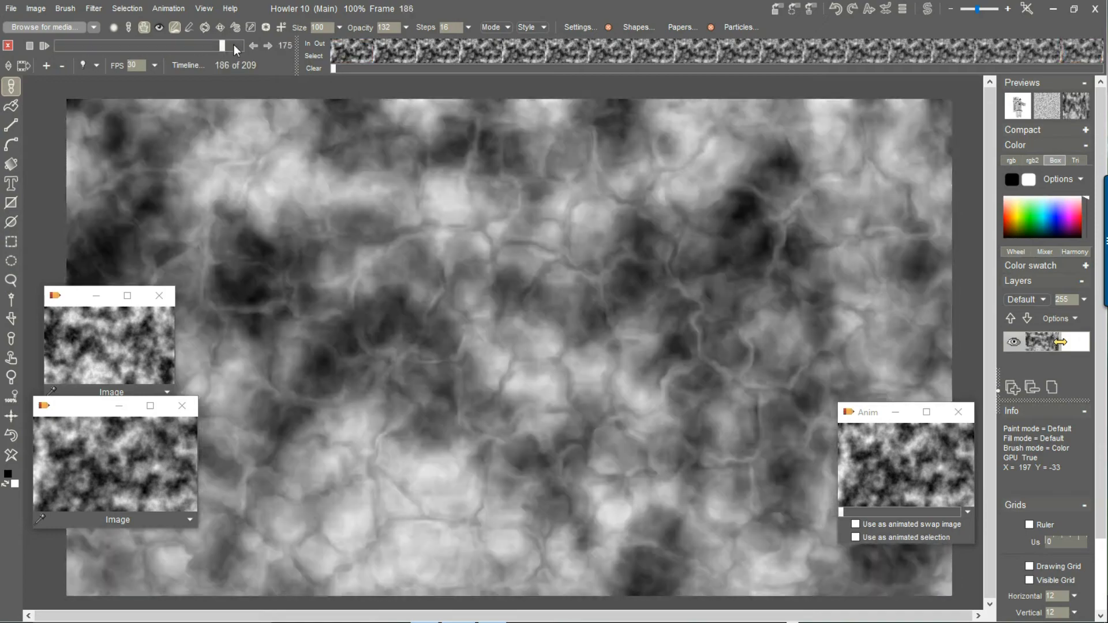
{"action": "mouse_move", "coordinate": [234, 43]}
{"action": "left_mouse_down"}
{"action": "mouse_move", "coordinate": [33, 46]}
{"action": "mouse_move", "coordinate": [252, 57]}
{"action": "left_mouse_up"}
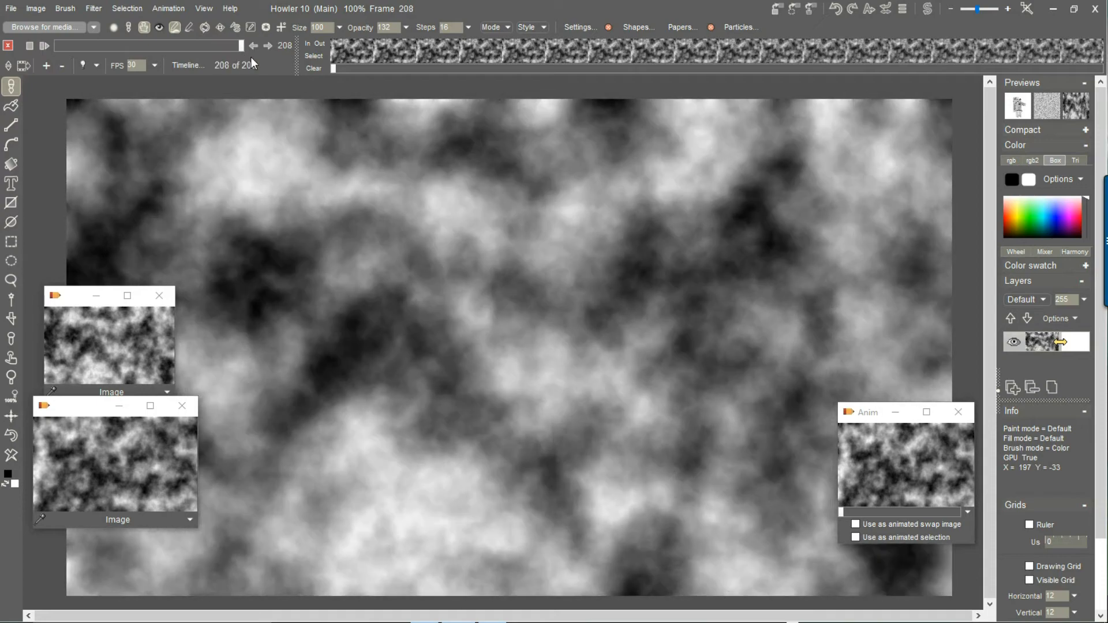
{"action": "left_click", "coordinate": [269, 47]}
{"action": "left_click", "coordinate": [434, 52]}
{"action": "right_click", "coordinate": [435, 52]}
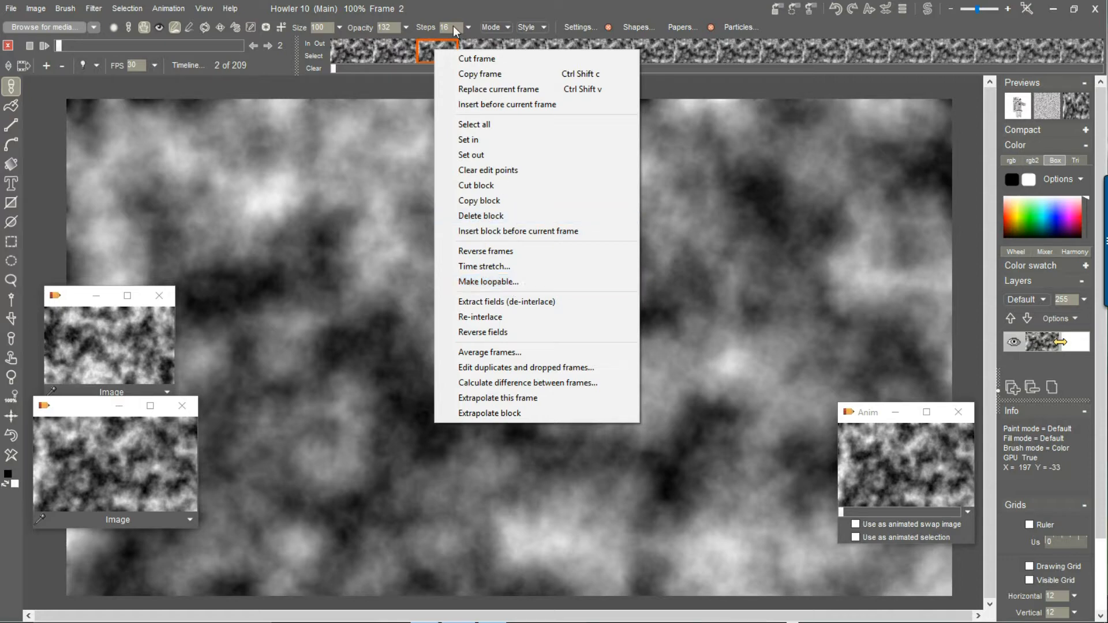
{"action": "left_click", "coordinate": [441, 6]}
{"action": "left_click_drag", "start_coordinate": [225, 45], "coordinate": [229, 45]}
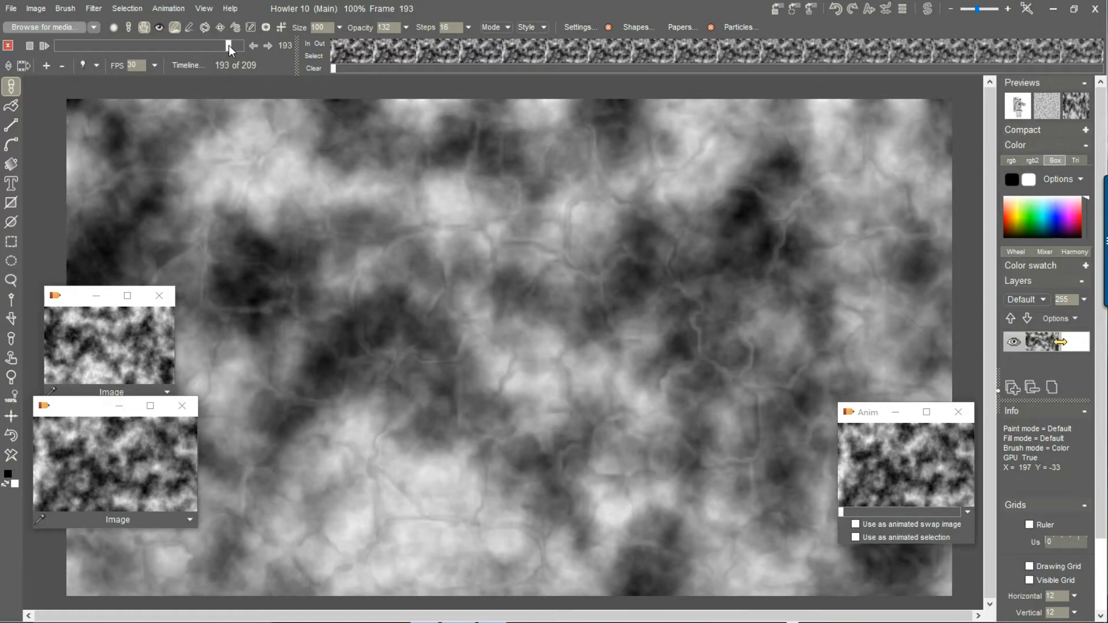
{"action": "left_click_drag", "start_coordinate": [229, 45], "coordinate": [246, 45]}
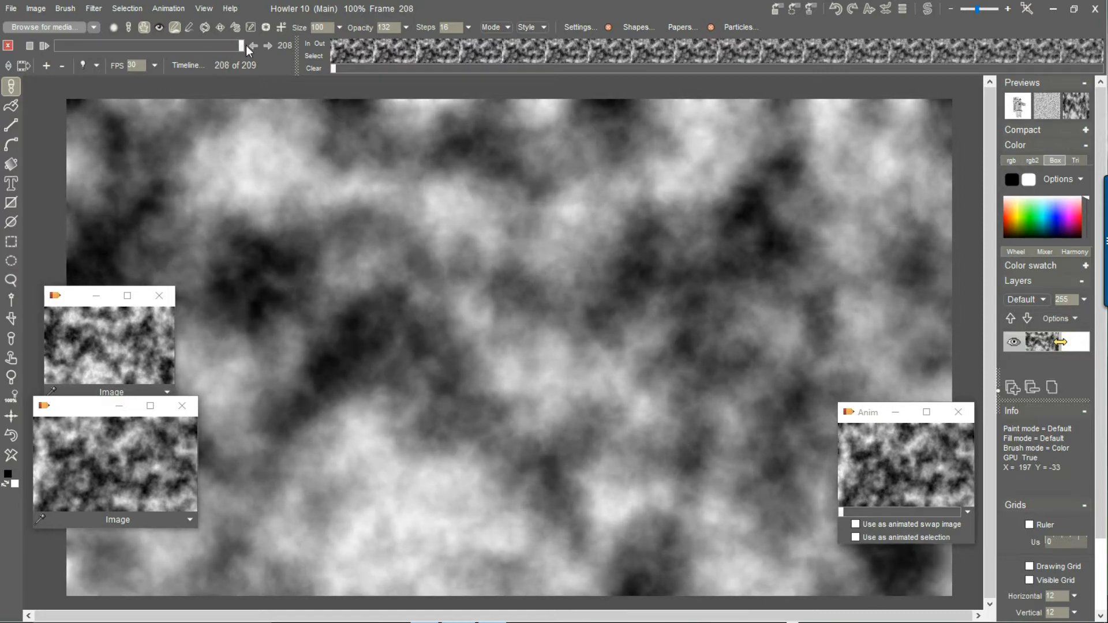
{"action": "left_click_drag", "start_coordinate": [70, 46], "coordinate": [127, 45]}
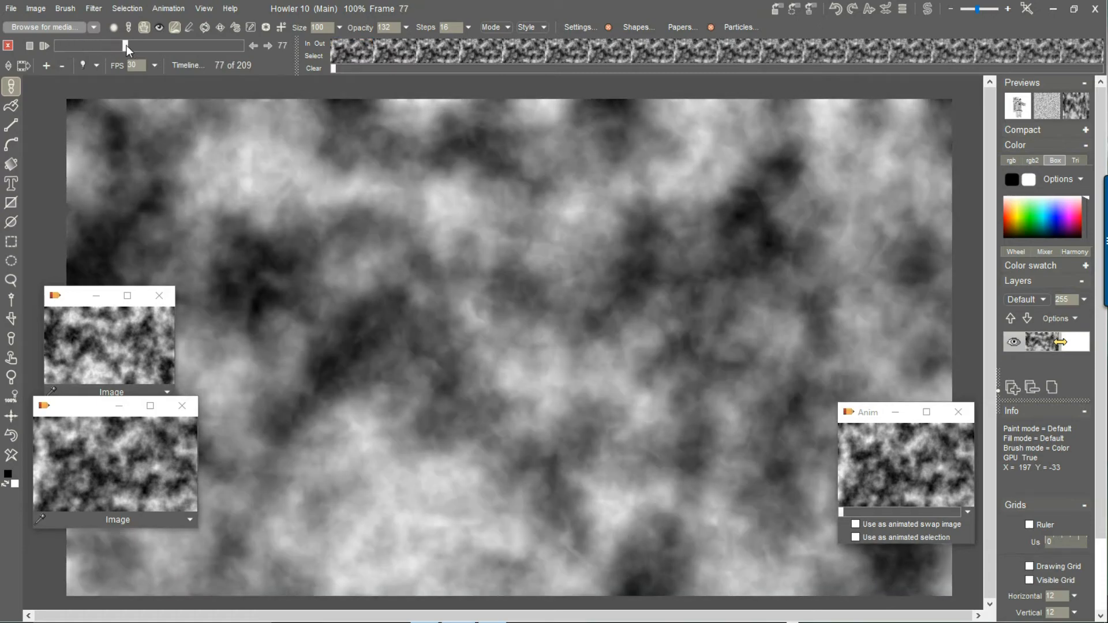
Step: Make the animation loopable from frame 156
{"action": "left_click", "coordinate": [434, 49]}
{"action": "right_click", "coordinate": [432, 51]}
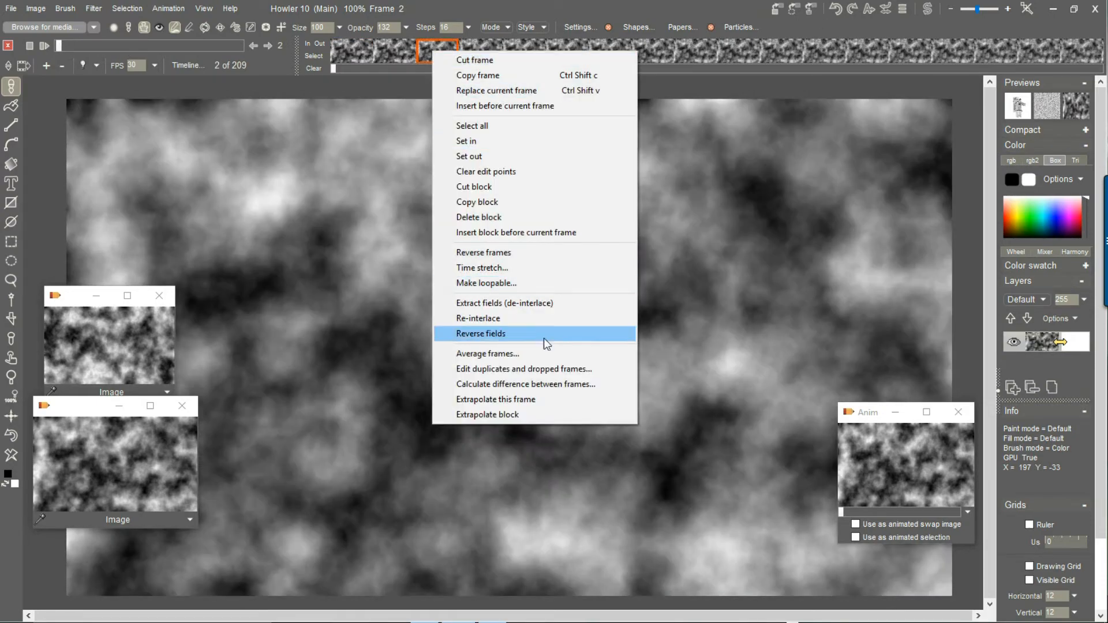
{"action": "left_click", "coordinate": [506, 282]}
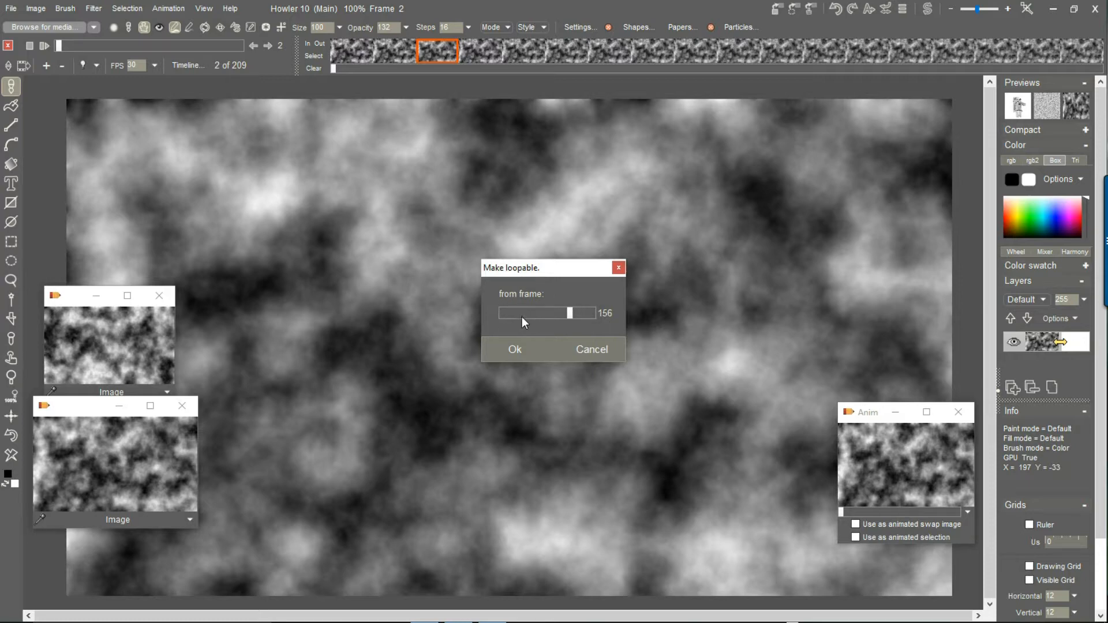
{"action": "left_click", "coordinate": [513, 348]}
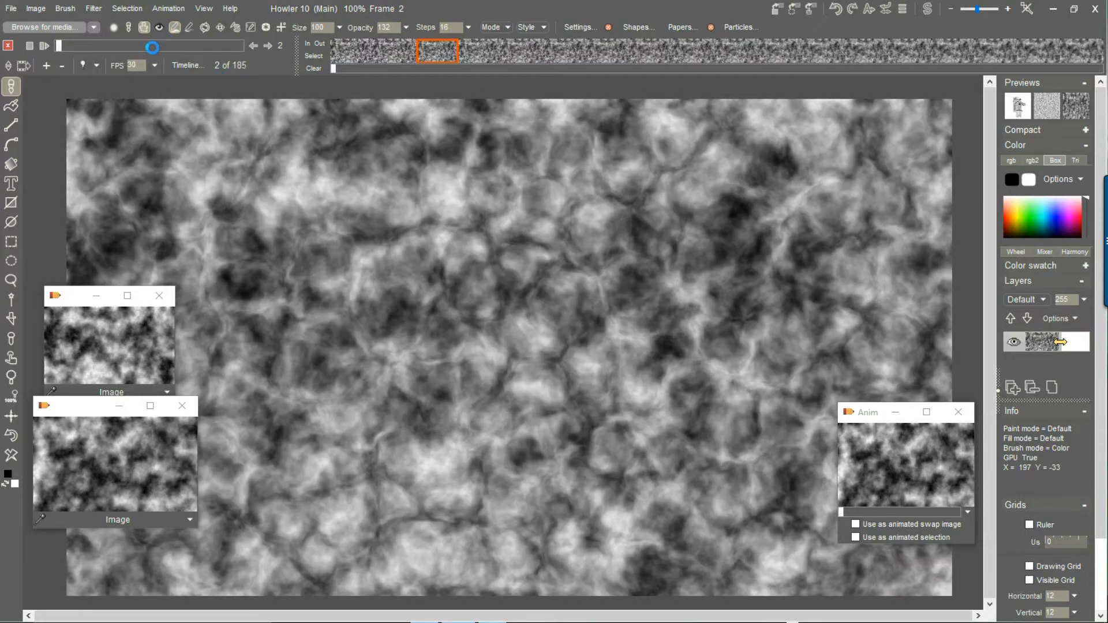
Step: Scrub, step through and play the 156-frame looped animation to examine the blended frames and the loop point
{"action": "left_click_drag", "start_coordinate": [173, 47], "coordinate": [197, 47]}
{"action": "left_click", "coordinate": [50, 46]}
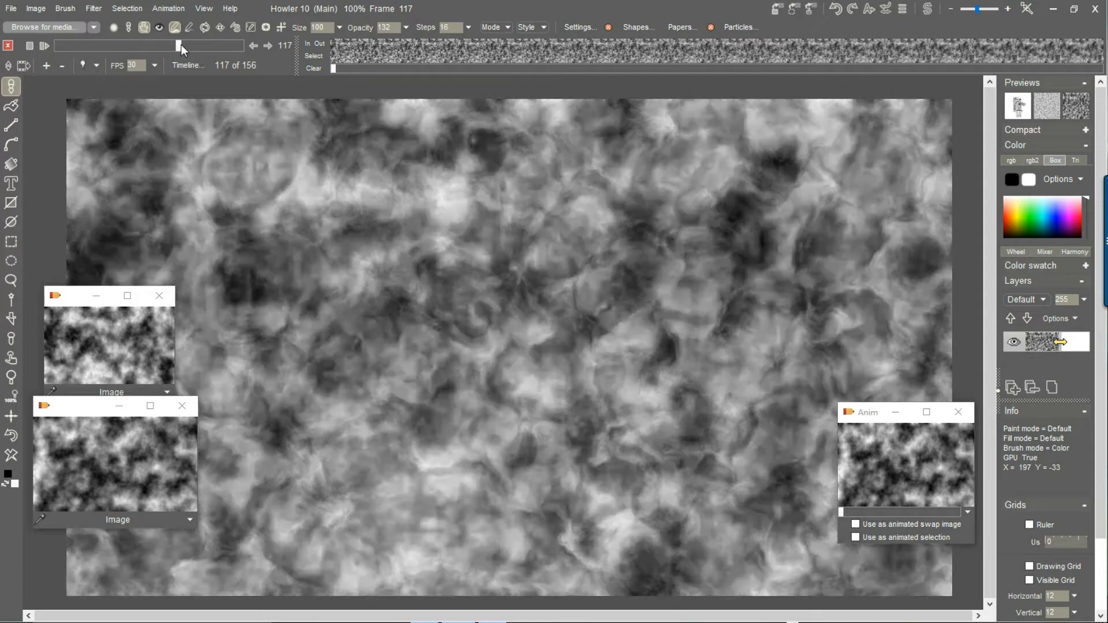
{"action": "left_click", "coordinate": [269, 47]}
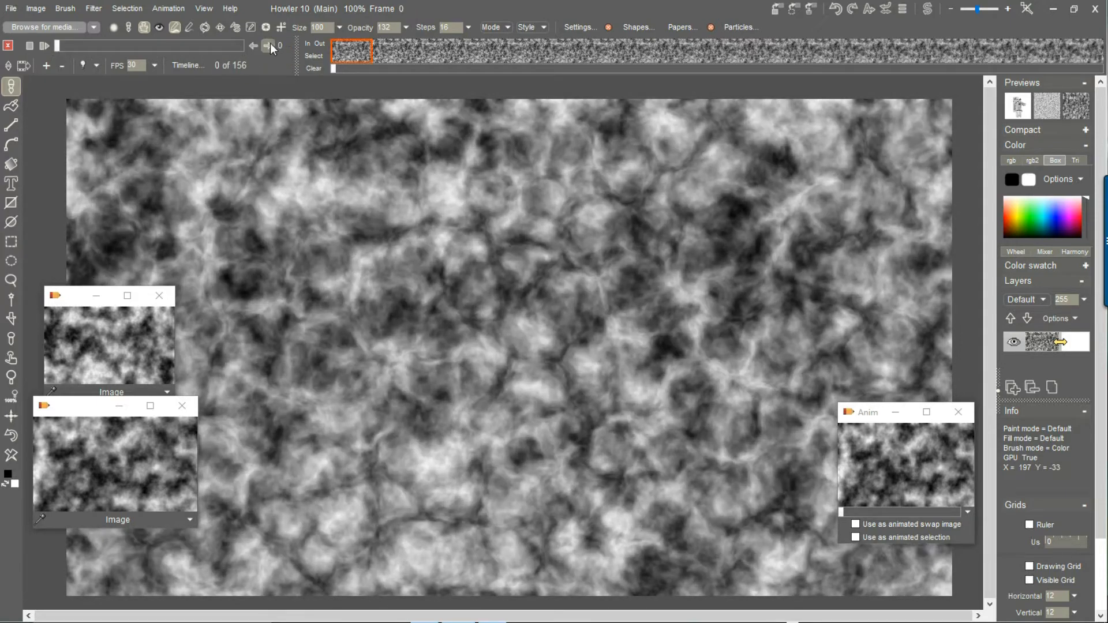
{"action": "left_click", "coordinate": [270, 42]}
{"action": "left_click", "coordinate": [270, 42]}
{"action": "left_click", "coordinate": [270, 41]}
{"action": "left_click", "coordinate": [217, 46]}
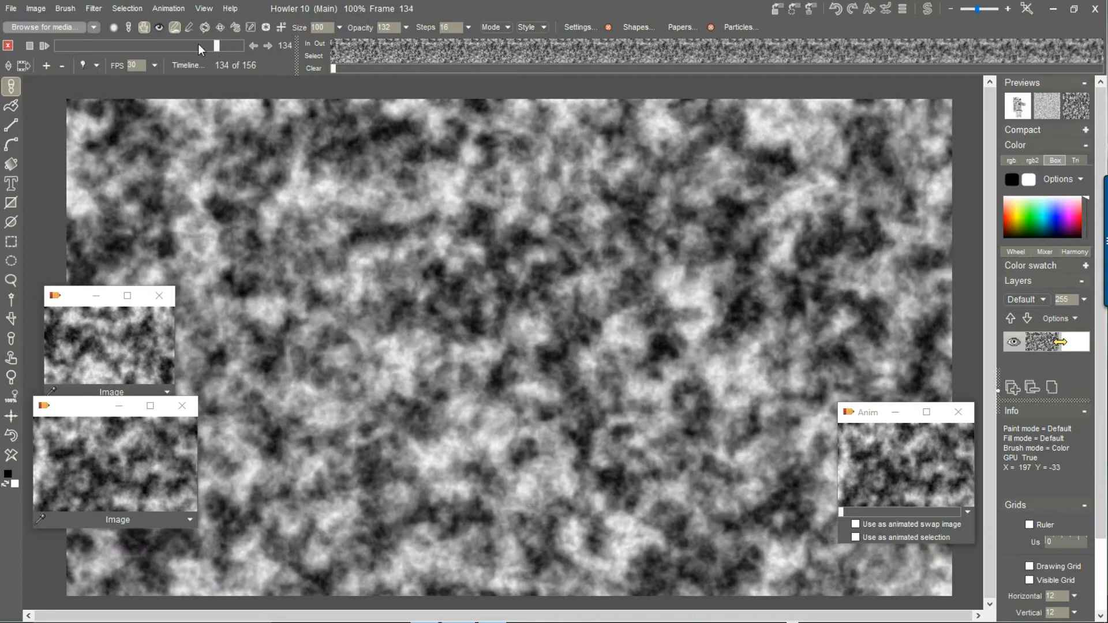
{"action": "left_click", "coordinate": [44, 46]}
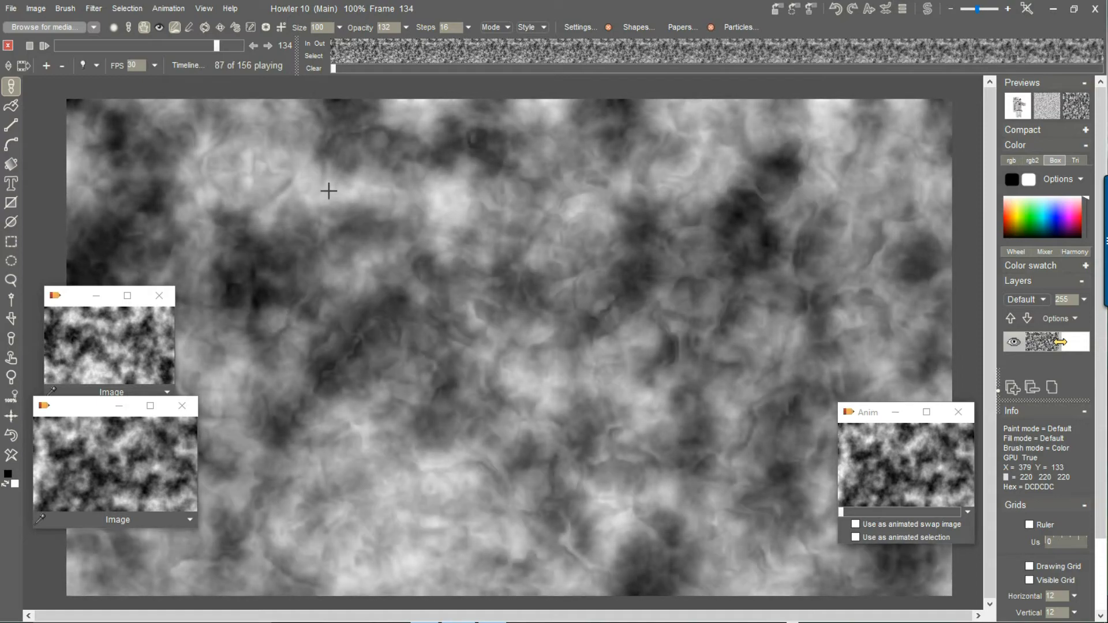
{"action": "left_click", "coordinate": [183, 47]}
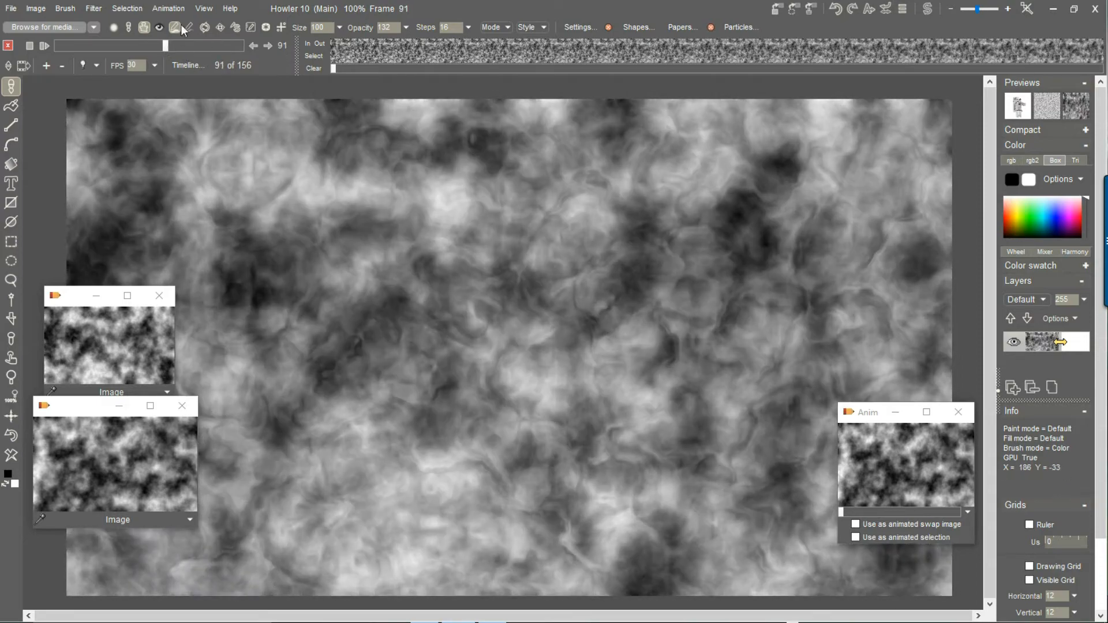
Step: Store the looped animation to disc, close the older stored animation's window and reposition the new one
{"action": "left_click", "coordinate": [177, 10]}
{"action": "mouse_move", "coordinate": [243, 59]}
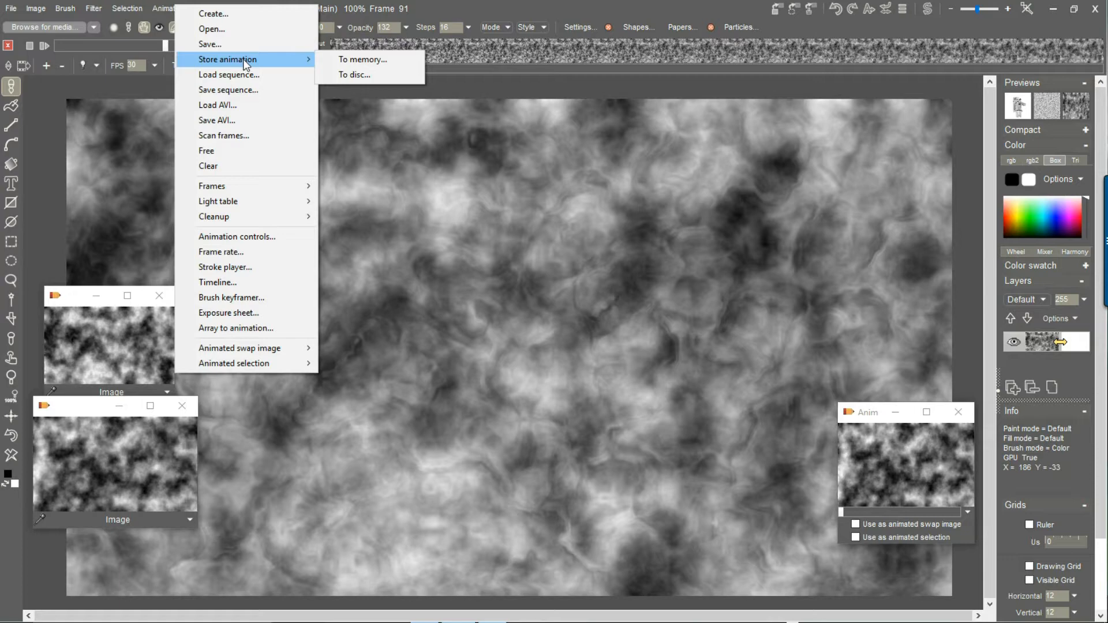
{"action": "left_click", "coordinate": [369, 76]}
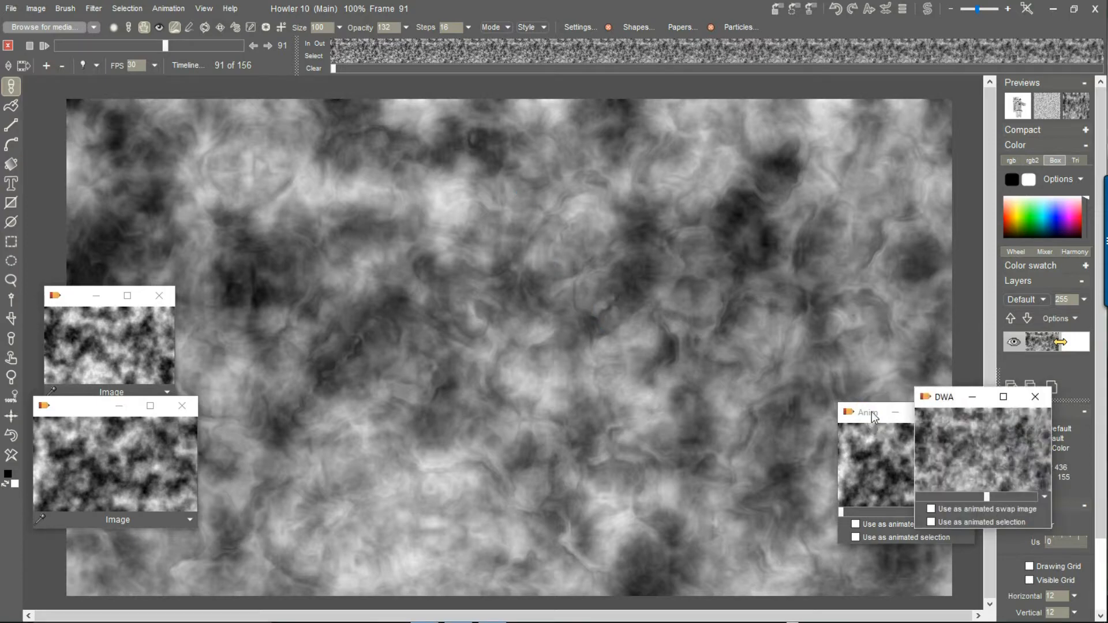
{"action": "left_click_drag", "start_coordinate": [873, 417], "coordinate": [800, 440]}
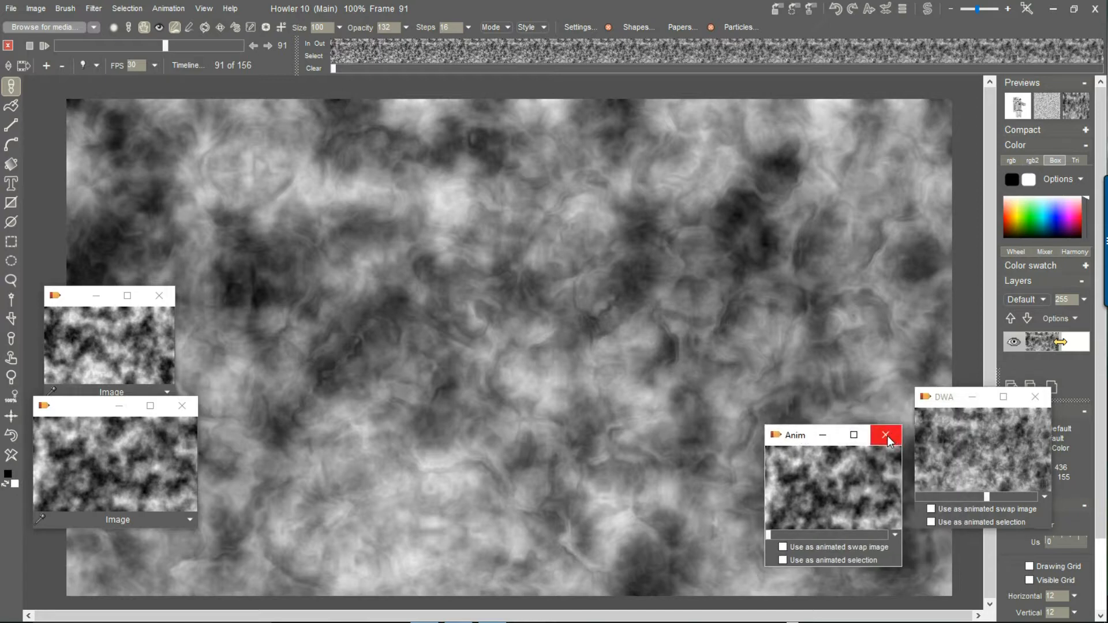
{"action": "left_click", "coordinate": [892, 440]}
{"action": "left_click_drag", "start_coordinate": [945, 400], "coordinate": [922, 439]}
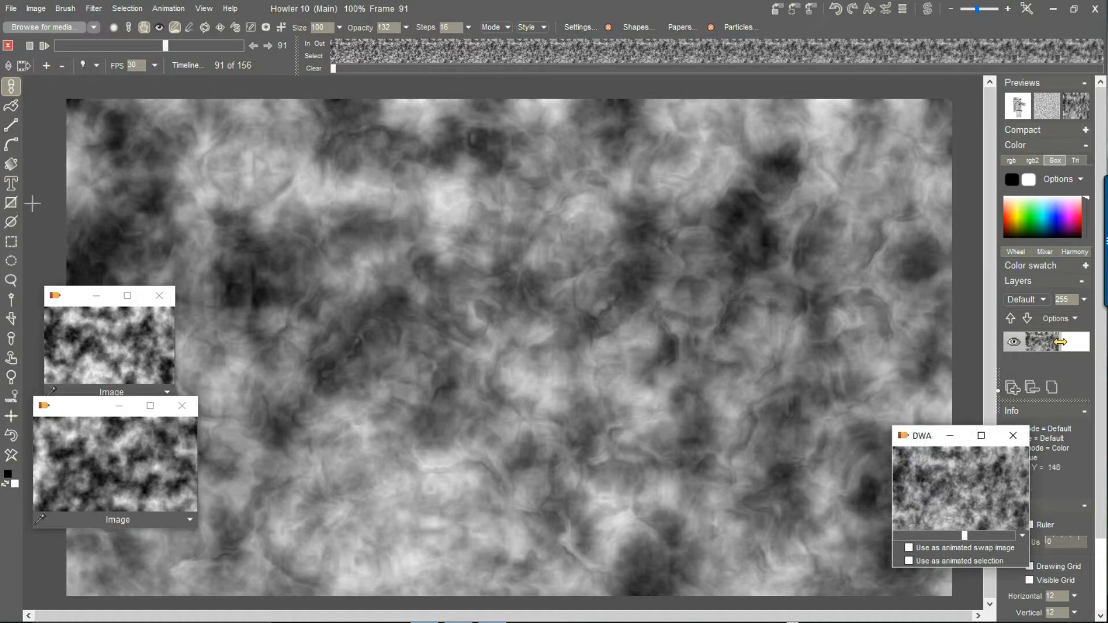
Step: Time stretch the animation to 123 new frames with frame blending on
{"action": "left_click_drag", "start_coordinate": [90, 46], "coordinate": [165, 85]}
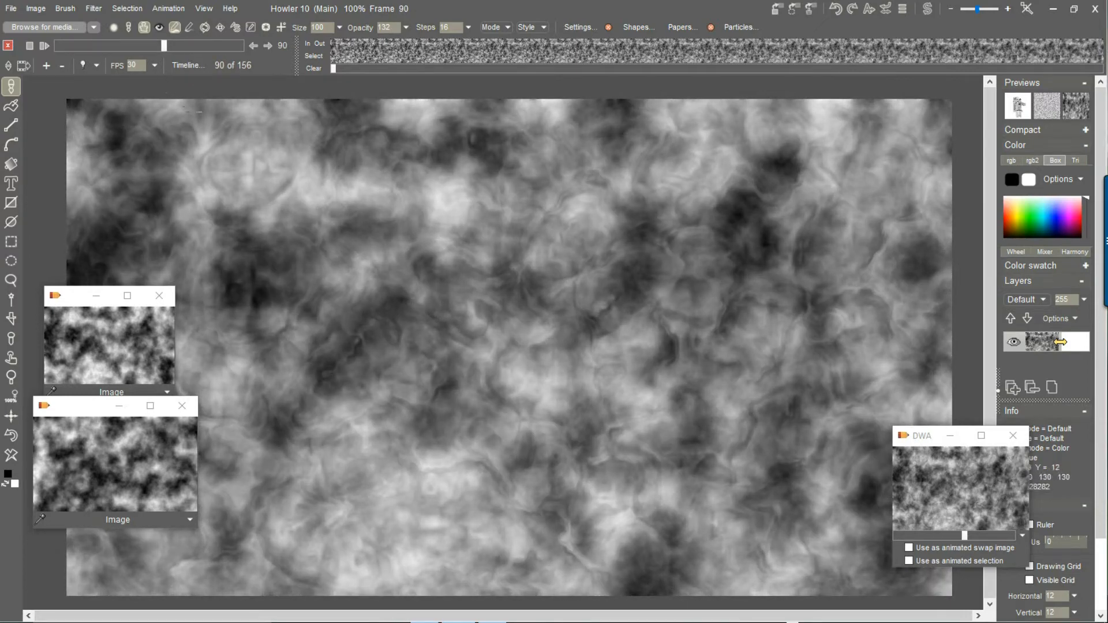
{"action": "left_click_drag", "start_coordinate": [122, 45], "coordinate": [120, 73]}
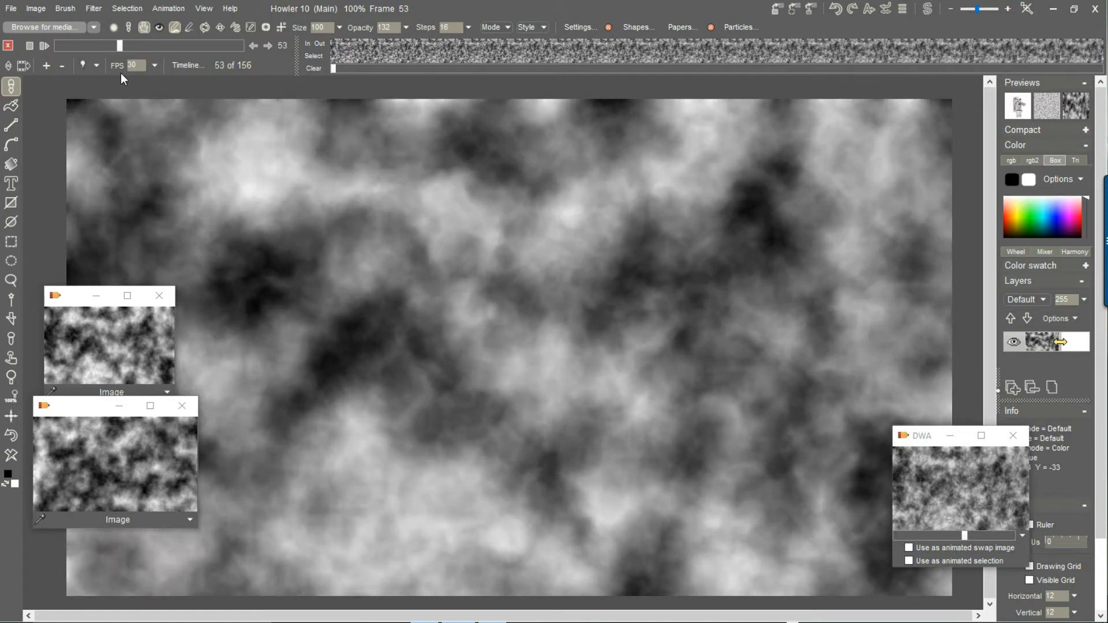
{"action": "right_click", "coordinate": [378, 55]}
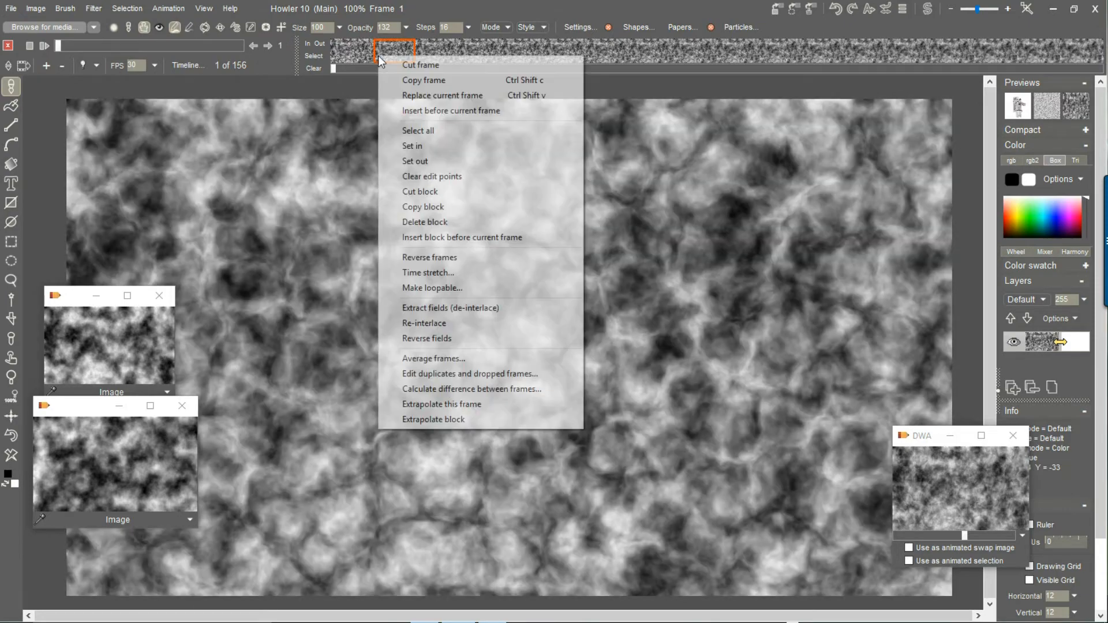
{"action": "left_click", "coordinate": [451, 274]}
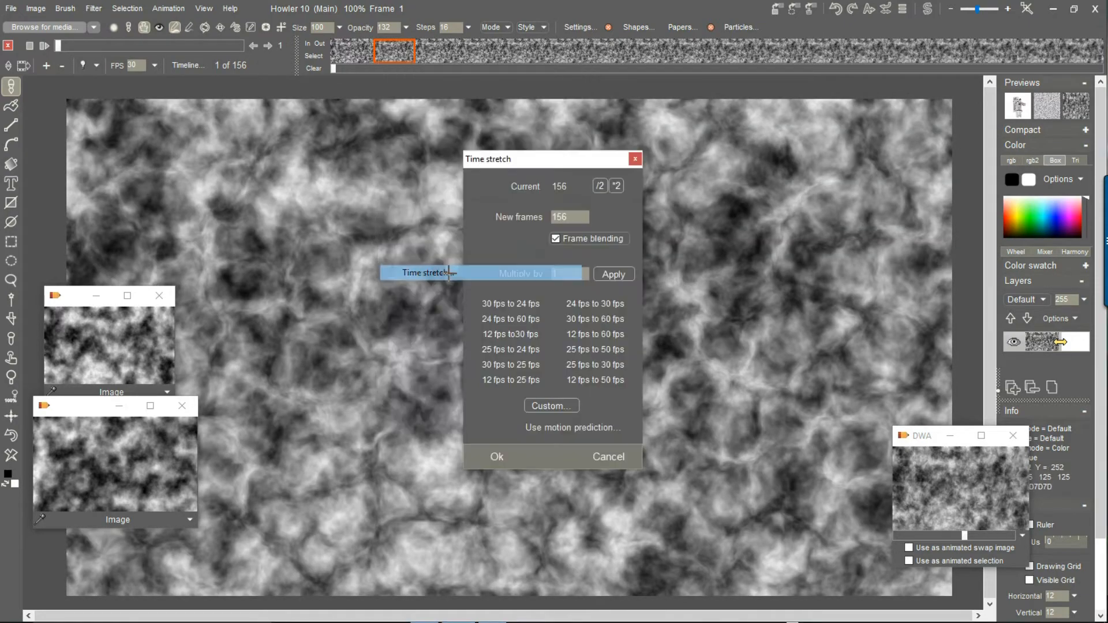
{"action": "left_click", "coordinate": [600, 185]}
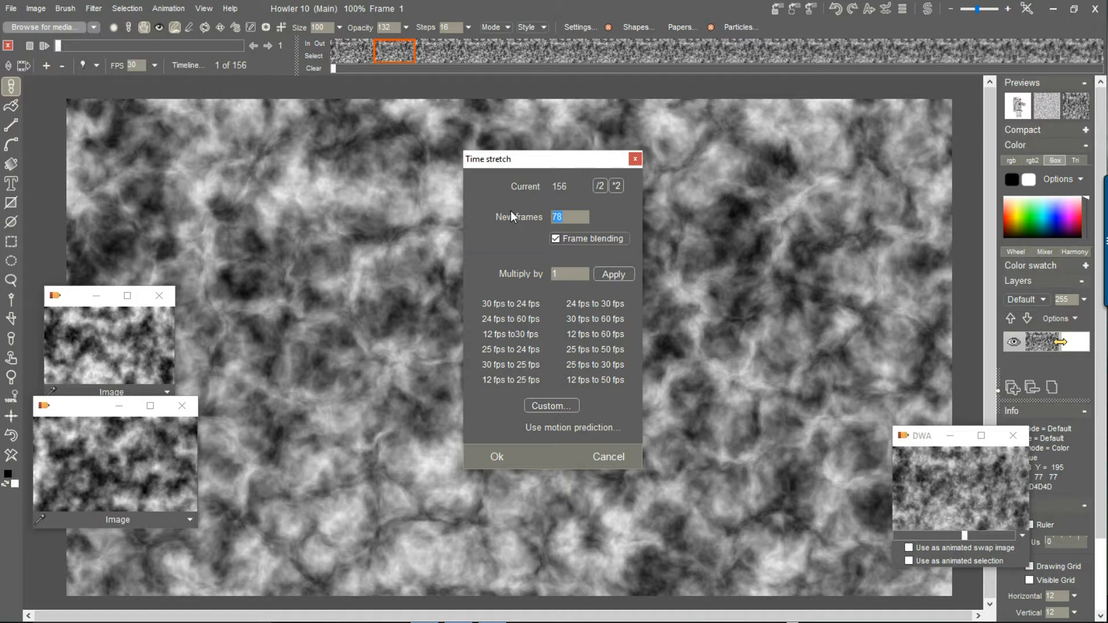
{"action": "type", "text": "123"}
{"action": "left_click", "coordinate": [506, 460]}
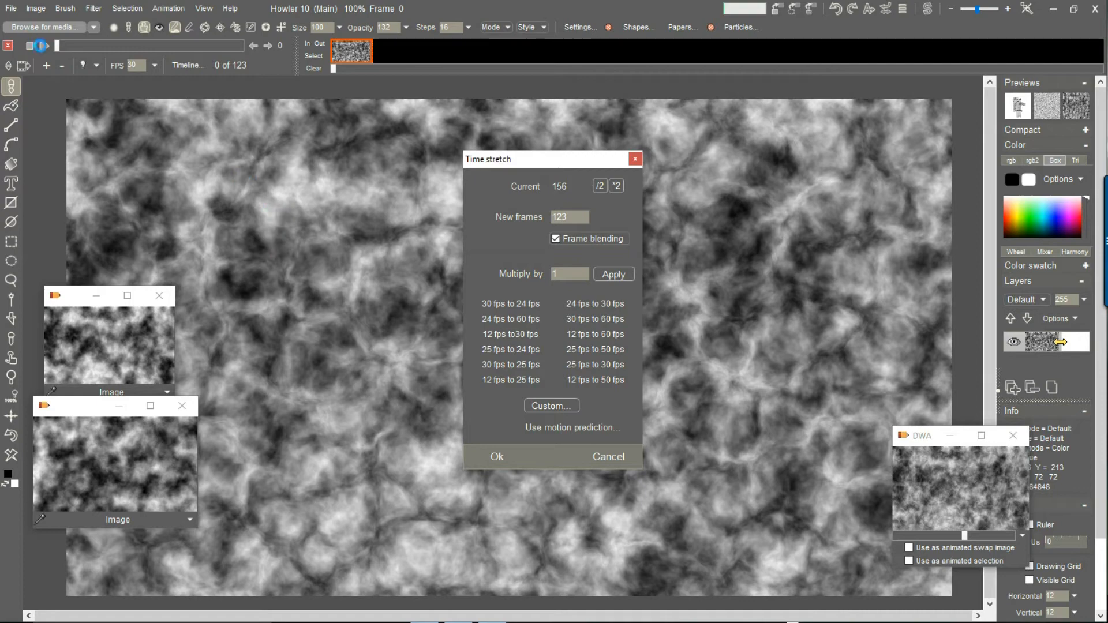
Step: Play the time-stretched animation to check its motion and return to frame 0
{"action": "left_click", "coordinate": [47, 46]}
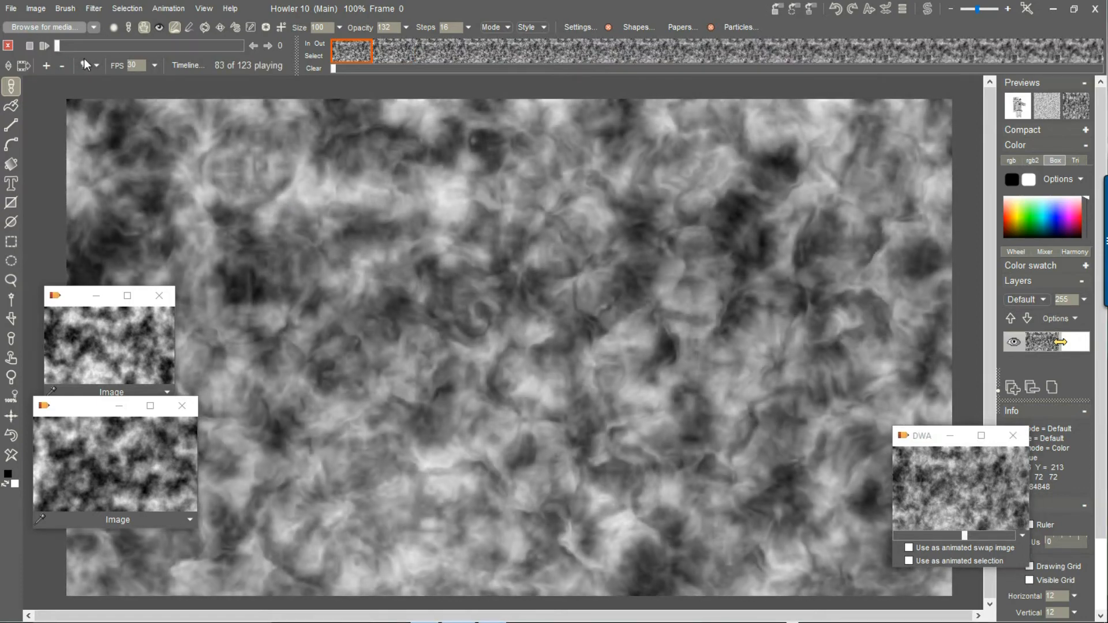
{"action": "left_click", "coordinate": [76, 46]}
{"action": "mouse_move", "coordinate": [76, 47]}
{"action": "left_mouse_down"}
{"action": "mouse_move", "coordinate": [196, 47]}
{"action": "mouse_move", "coordinate": [57, 46]}
{"action": "left_mouse_up"}
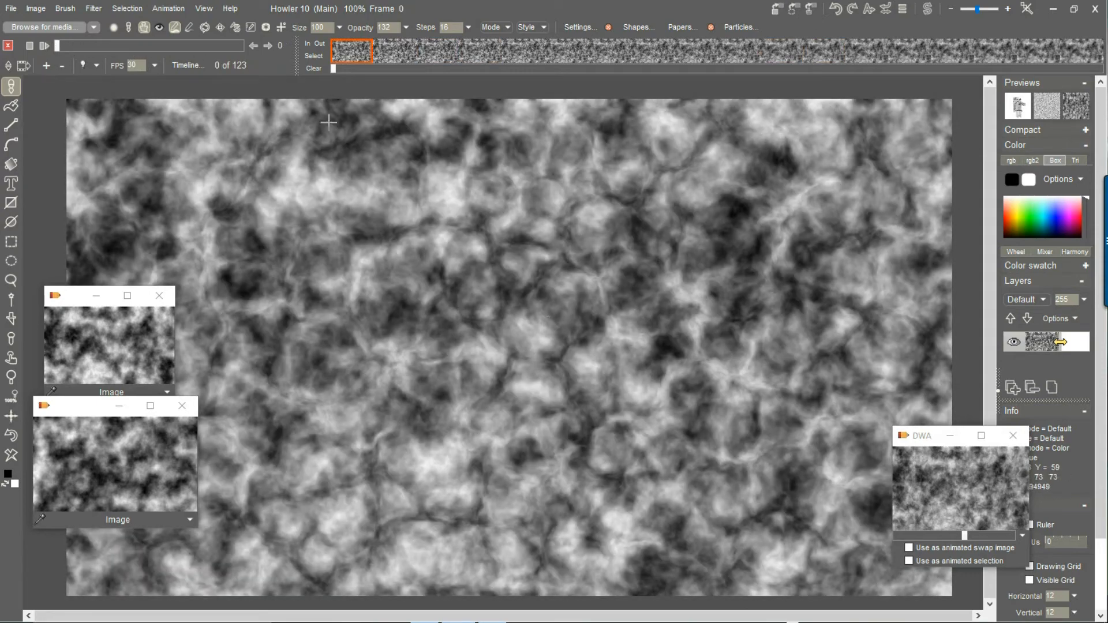
Step: Store the time-stretched animation to memory, close the disc-stored copy's window and move the new window lower over the canvas
{"action": "left_click", "coordinate": [176, 9]}
{"action": "mouse_move", "coordinate": [265, 60]}
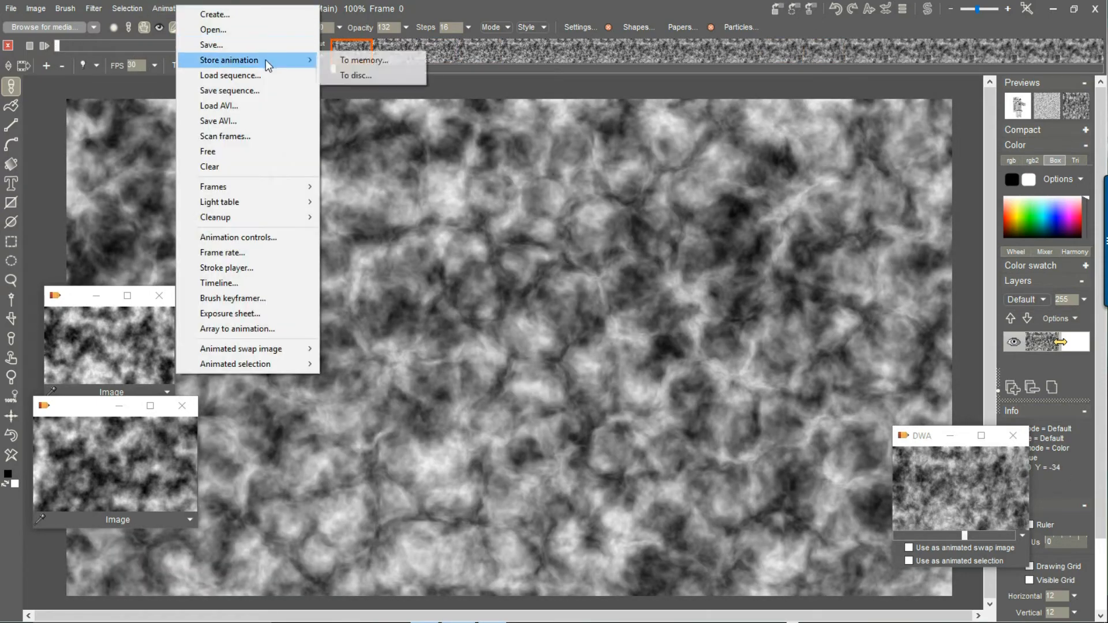
{"action": "left_click", "coordinate": [388, 60]}
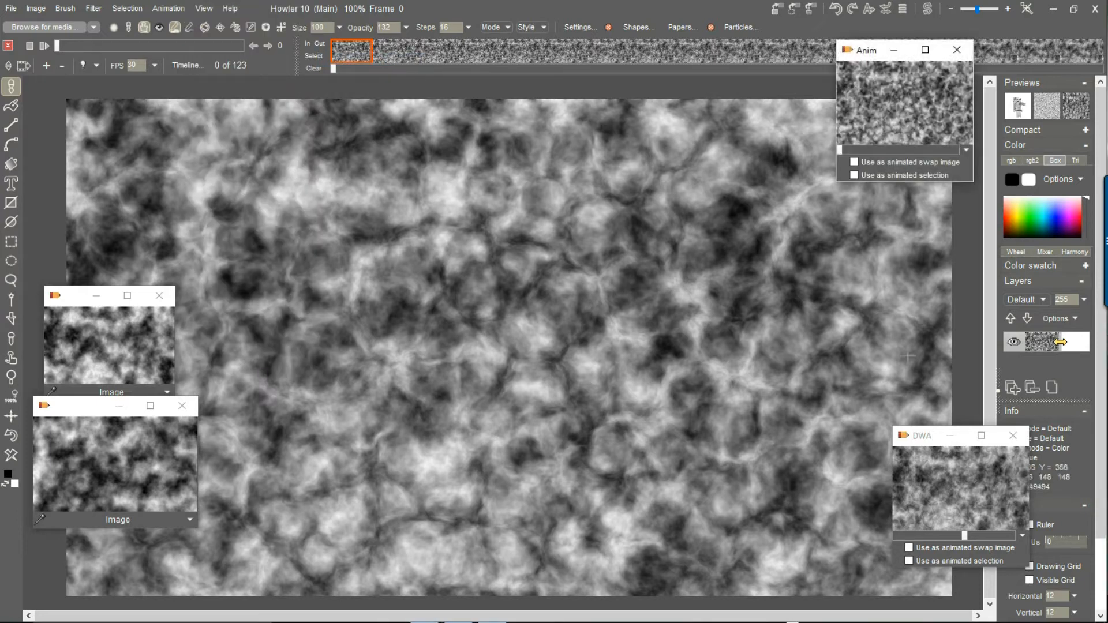
{"action": "left_click", "coordinate": [1014, 436]}
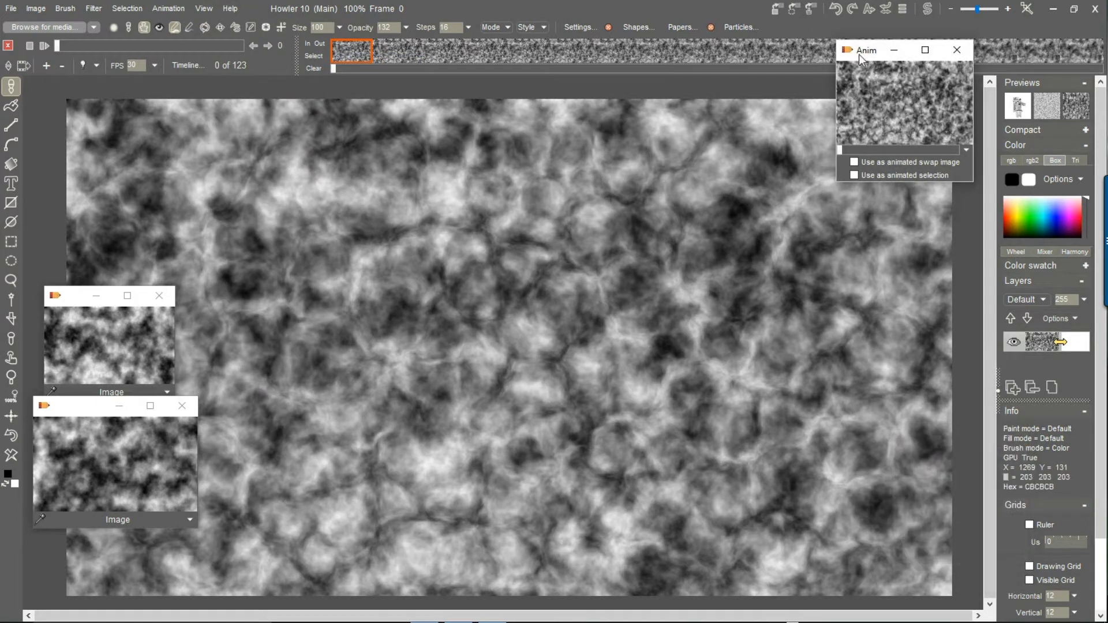
{"action": "left_click_drag", "start_coordinate": [860, 51], "coordinate": [867, 342]}
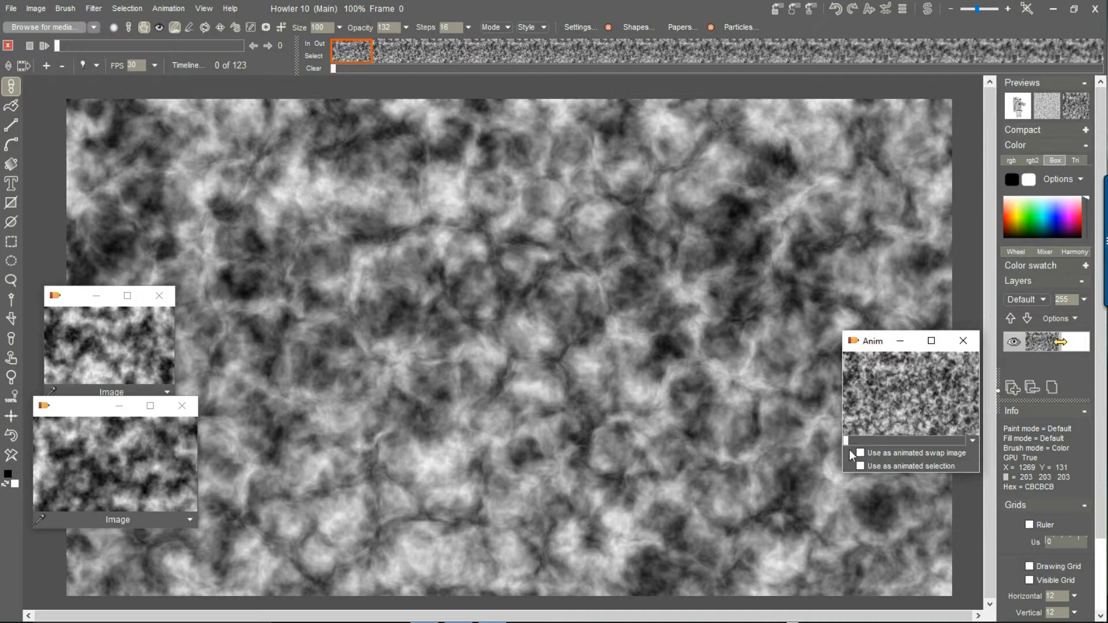
Step: Scrub the time-stretched animation to frame 92 and examine the noise detail up close
{"action": "left_click_drag", "start_coordinate": [65, 47], "coordinate": [102, 50]}
{"action": "left_click_drag", "start_coordinate": [145, 46], "coordinate": [197, 75]}
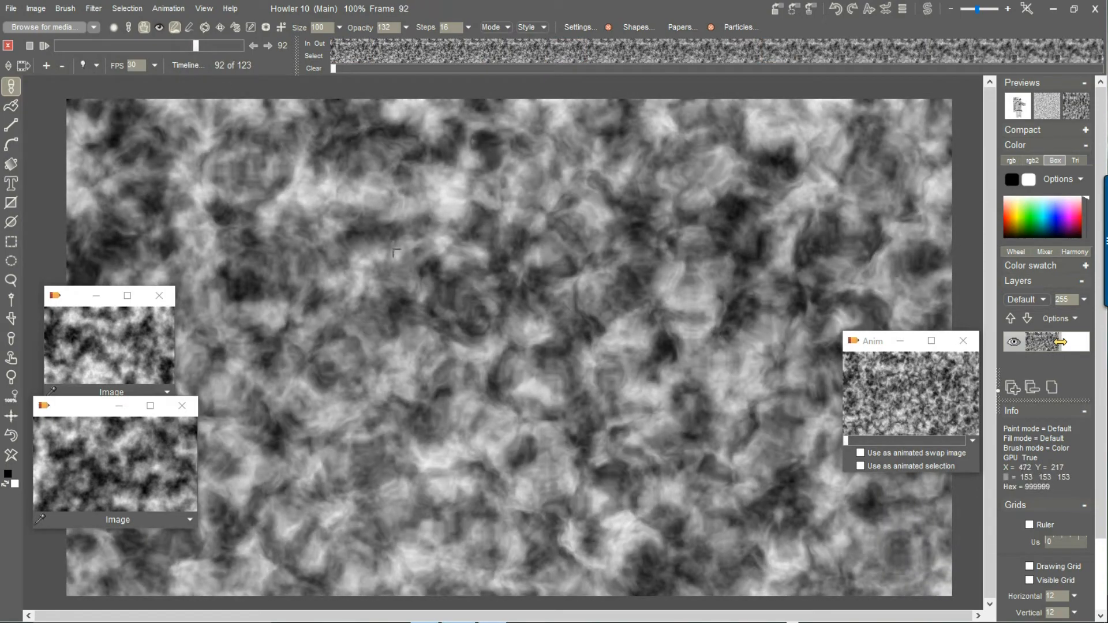
{"action": "scroll", "coordinate": [460, 282], "scroll_direction": "up", "scroll_amount": 5}
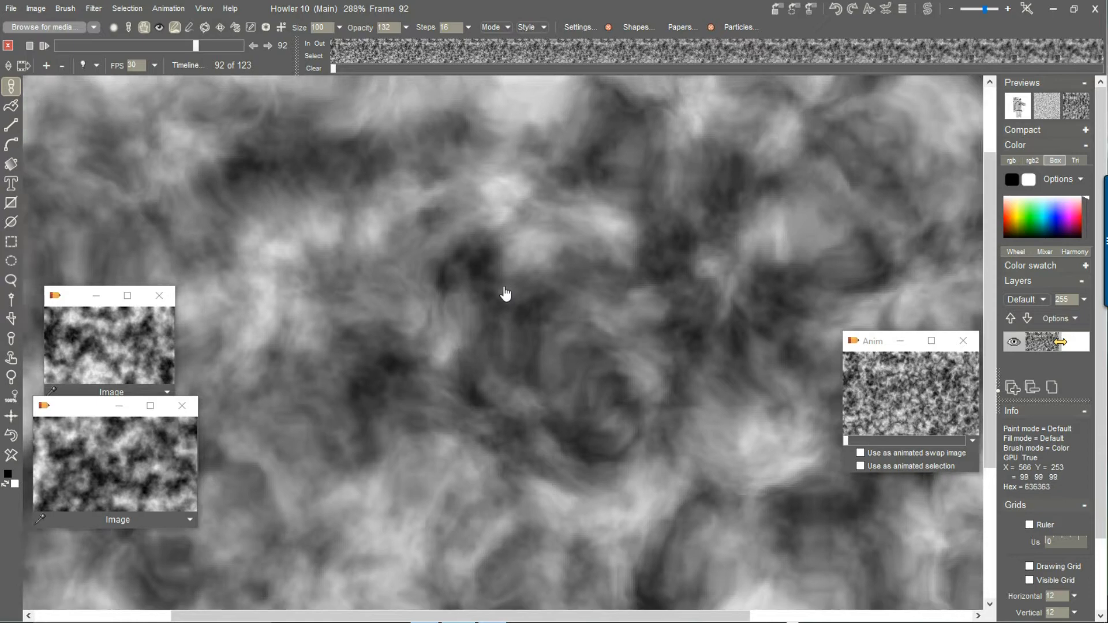
{"action": "scroll", "coordinate": [504, 294], "scroll_direction": "down", "scroll_amount": 1}
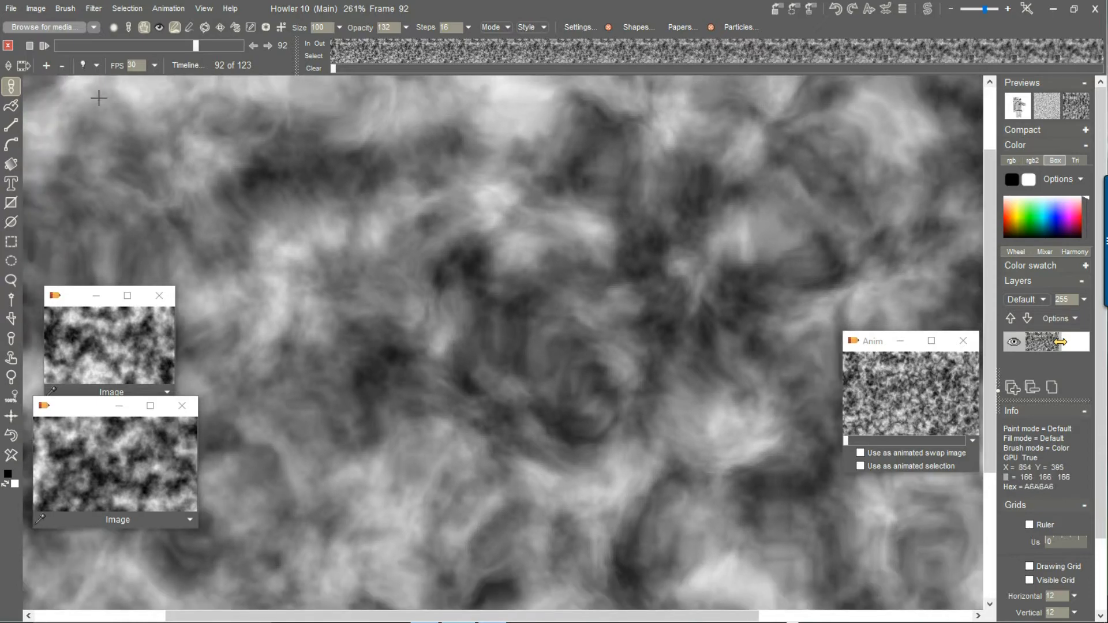
Step: Scrub the animation to frame 47 and look over the available Displace by swap filters
{"action": "left_click_drag", "start_coordinate": [194, 46], "coordinate": [129, 54]}
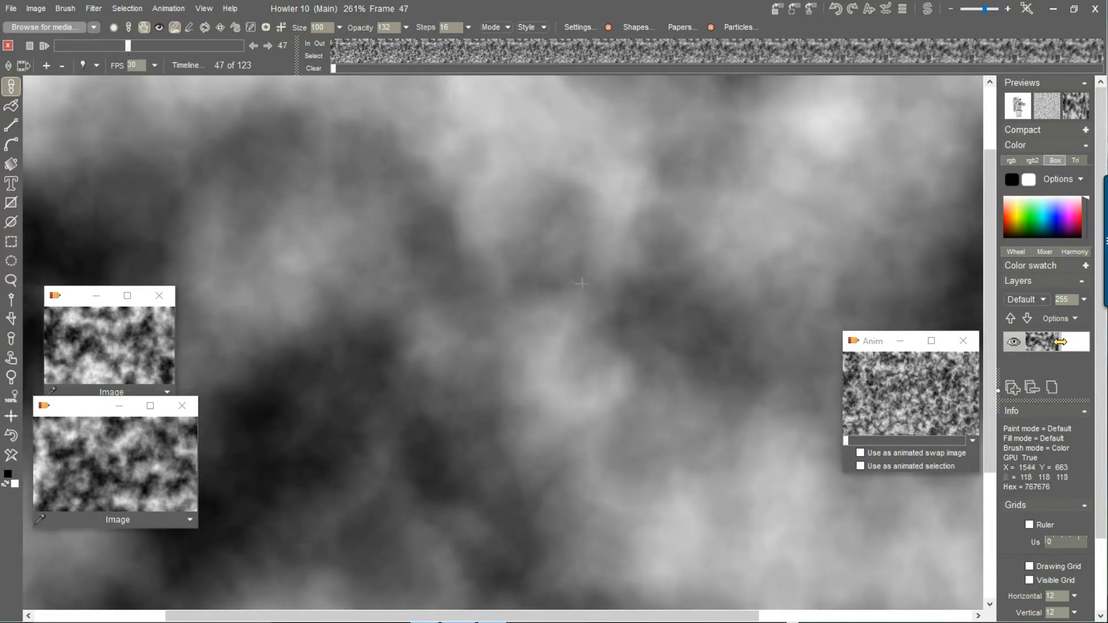
{"action": "left_click", "coordinate": [95, 9]}
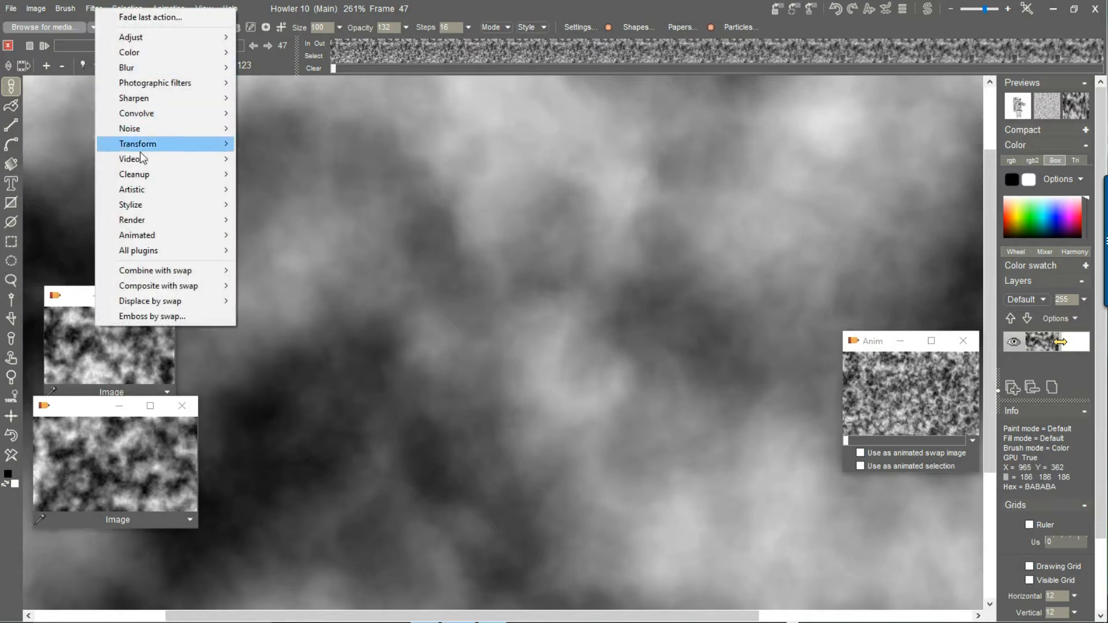
{"action": "mouse_move", "coordinate": [169, 306]}
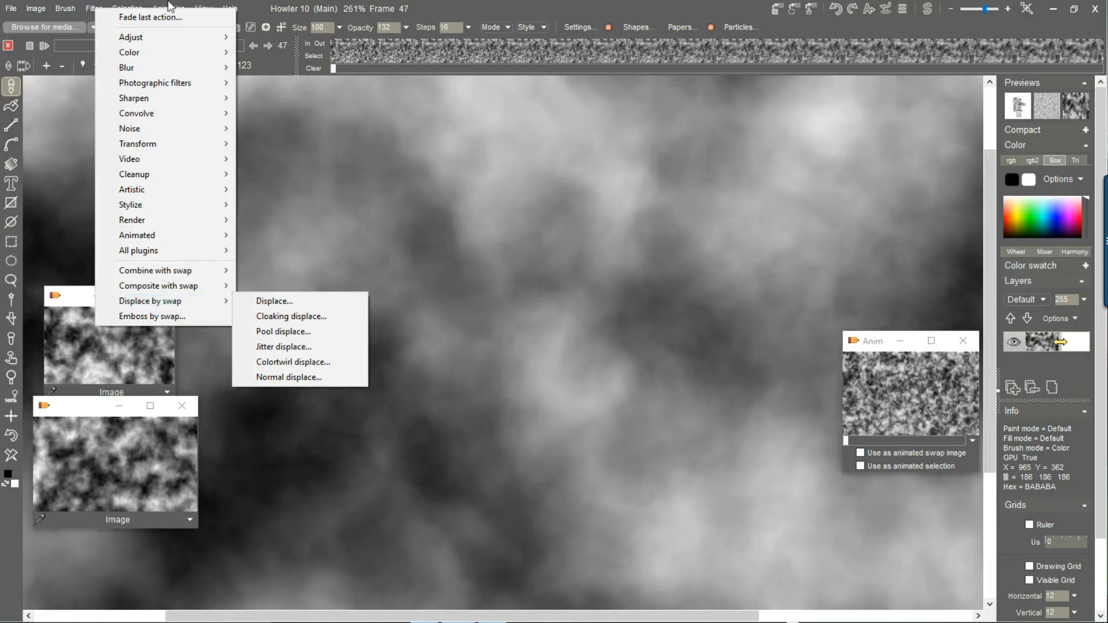
{"action": "left_click", "coordinate": [514, 8]}
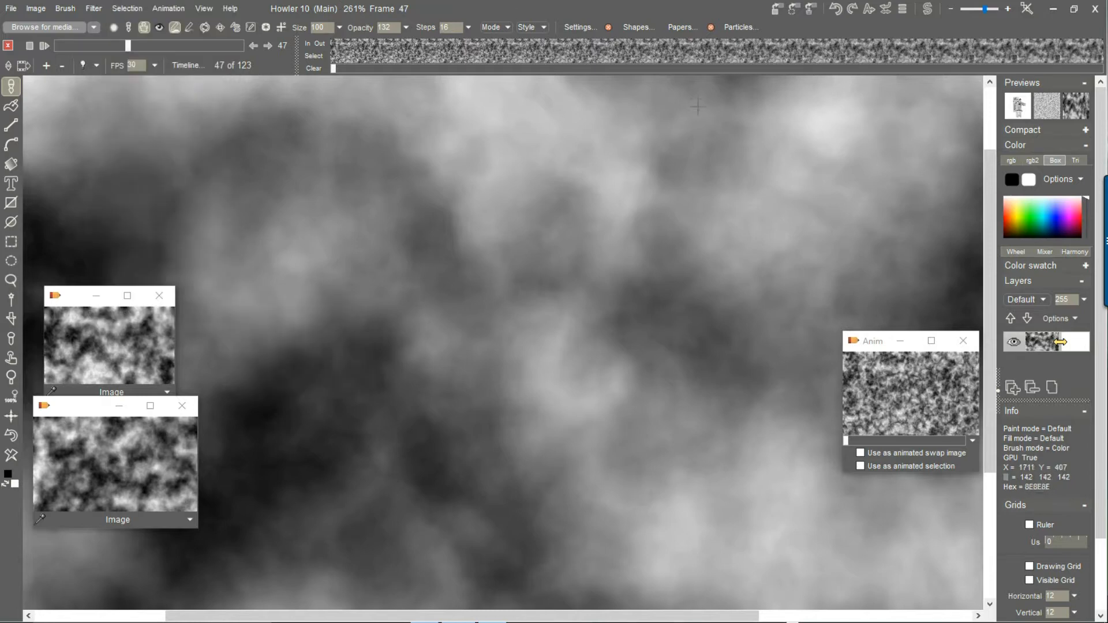
Step: Switch between the main image and the swap image with the whole canvas in view, ending on the main image
{"action": "left_click", "coordinate": [928, 9]}
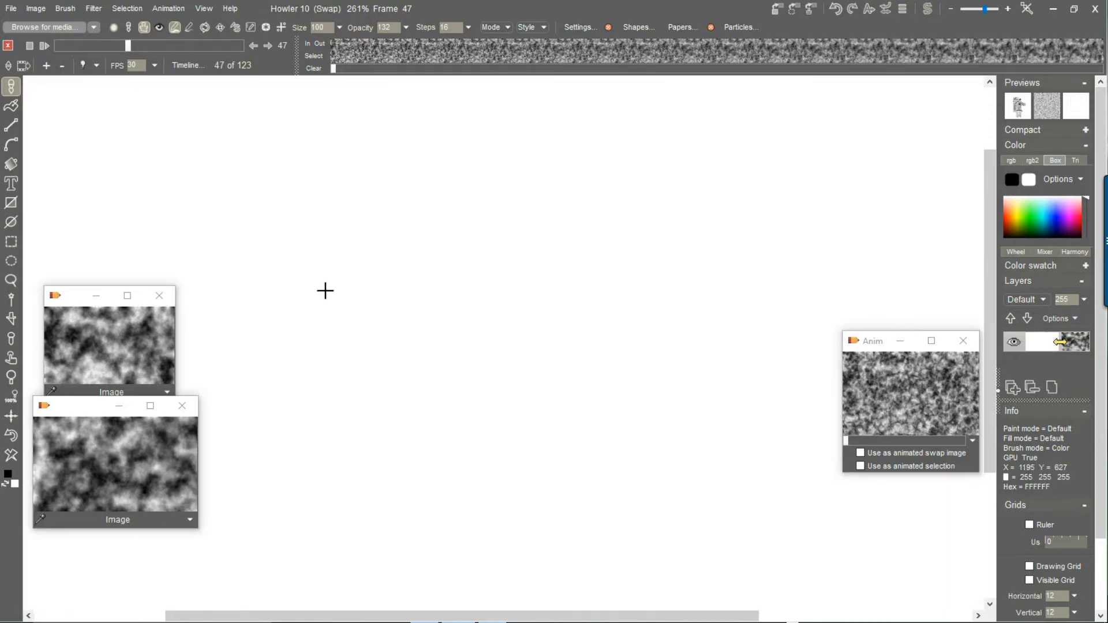
{"action": "scroll", "coordinate": [570, 196], "scroll_direction": "down", "scroll_amount": 5}
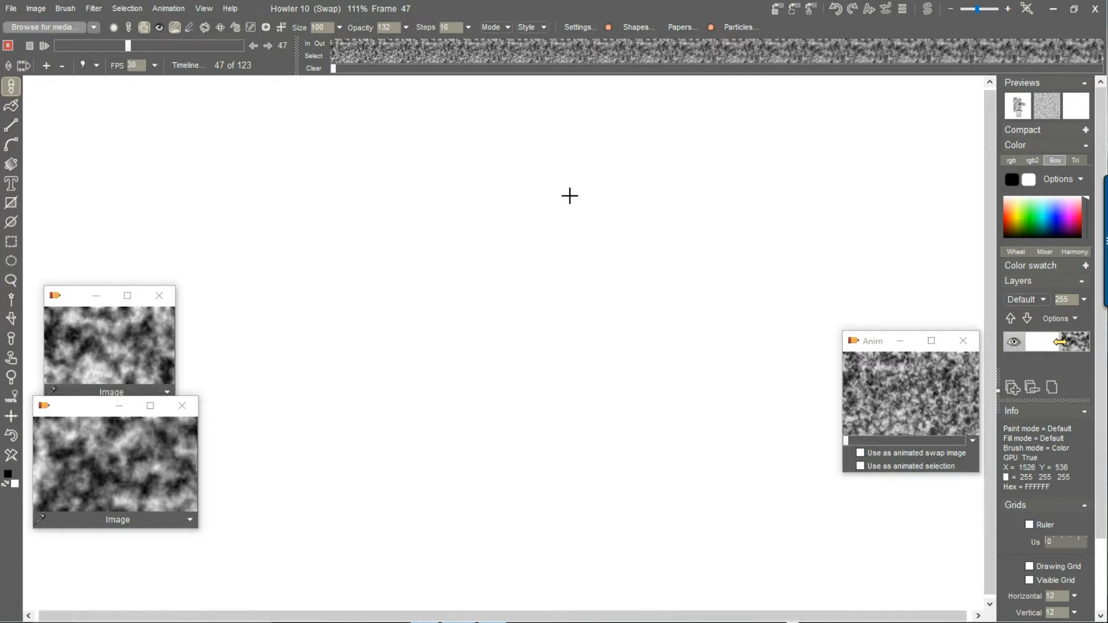
{"action": "scroll", "coordinate": [570, 209], "scroll_direction": "down", "scroll_amount": 4}
{"action": "scroll", "coordinate": [570, 210], "scroll_direction": "up", "scroll_amount": 3}
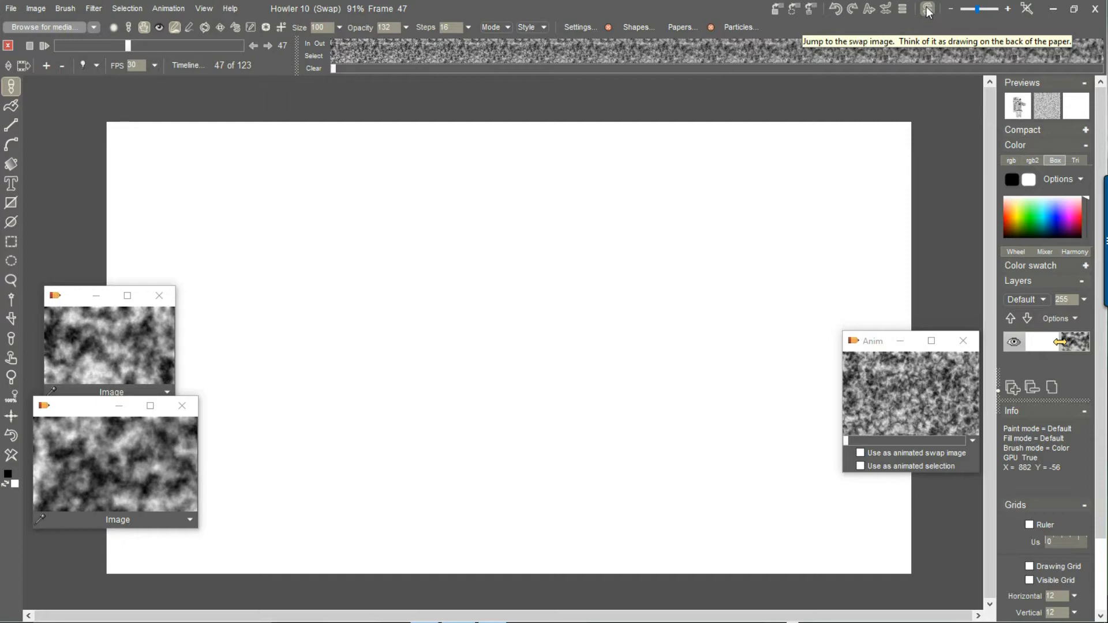
{"action": "left_click", "coordinate": [928, 10]}
{"action": "left_click", "coordinate": [927, 10]}
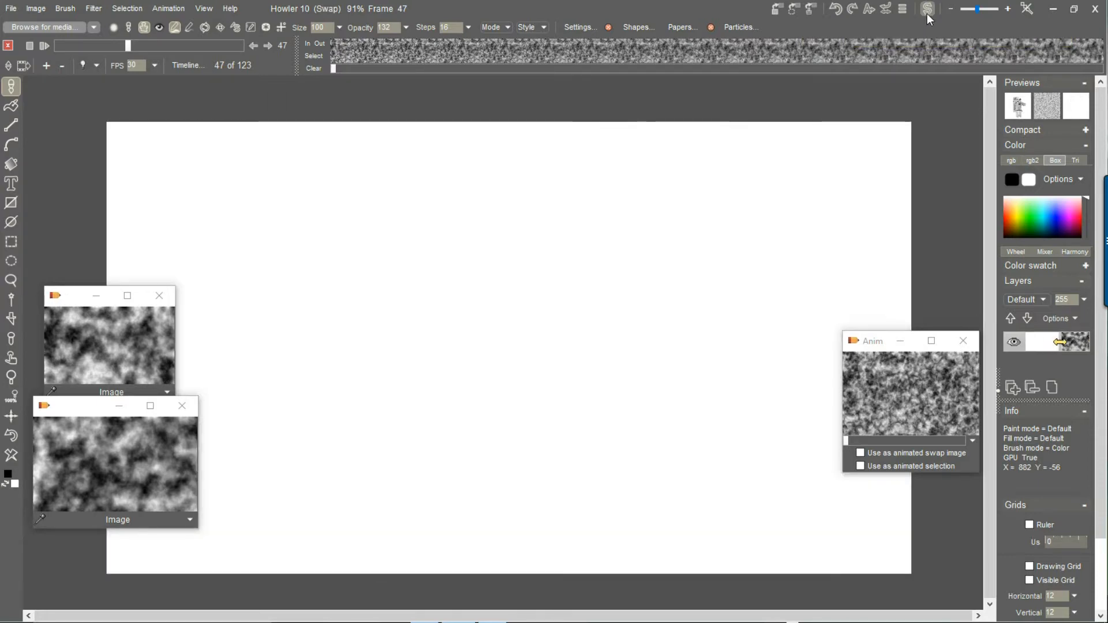
{"action": "left_click", "coordinate": [927, 12]}
{"action": "left_click", "coordinate": [928, 11]}
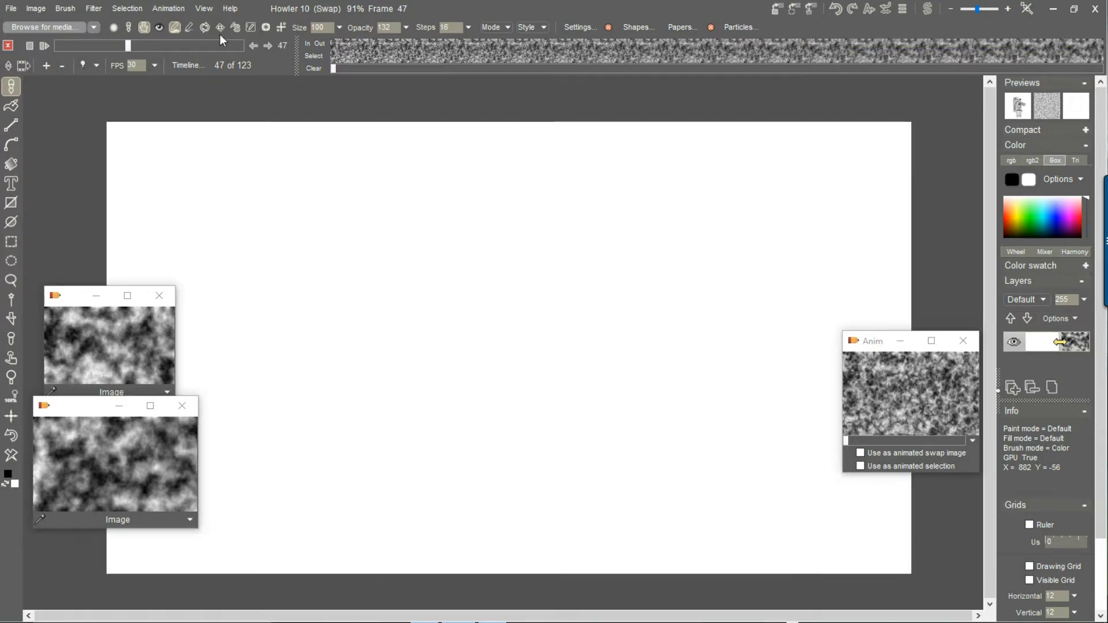
{"action": "left_click", "coordinate": [36, 8]}
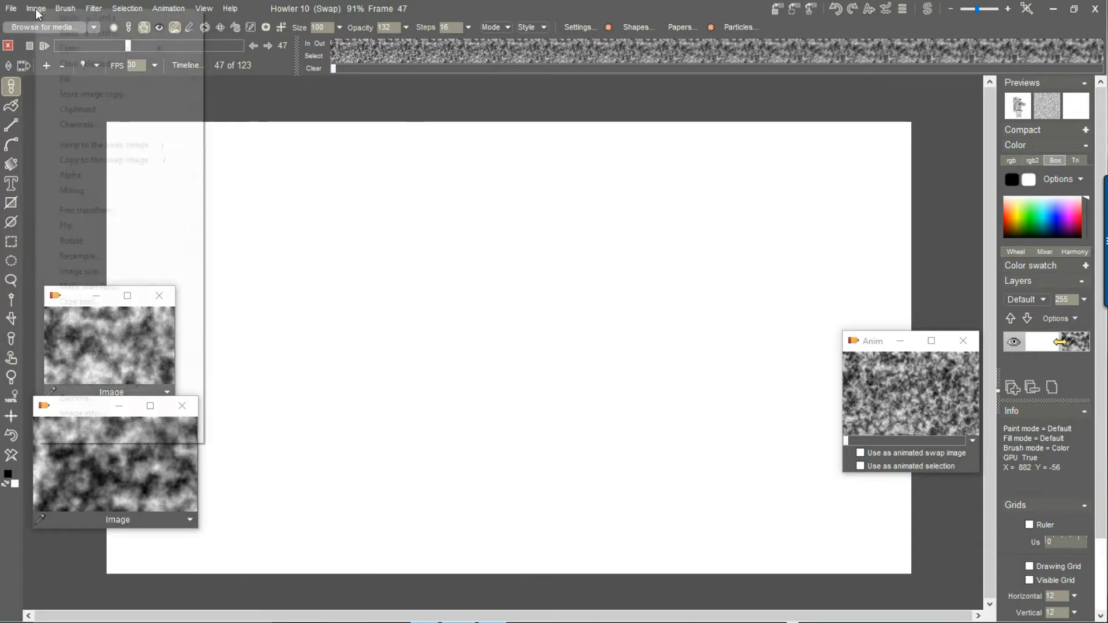
{"action": "left_click", "coordinate": [179, 143]}
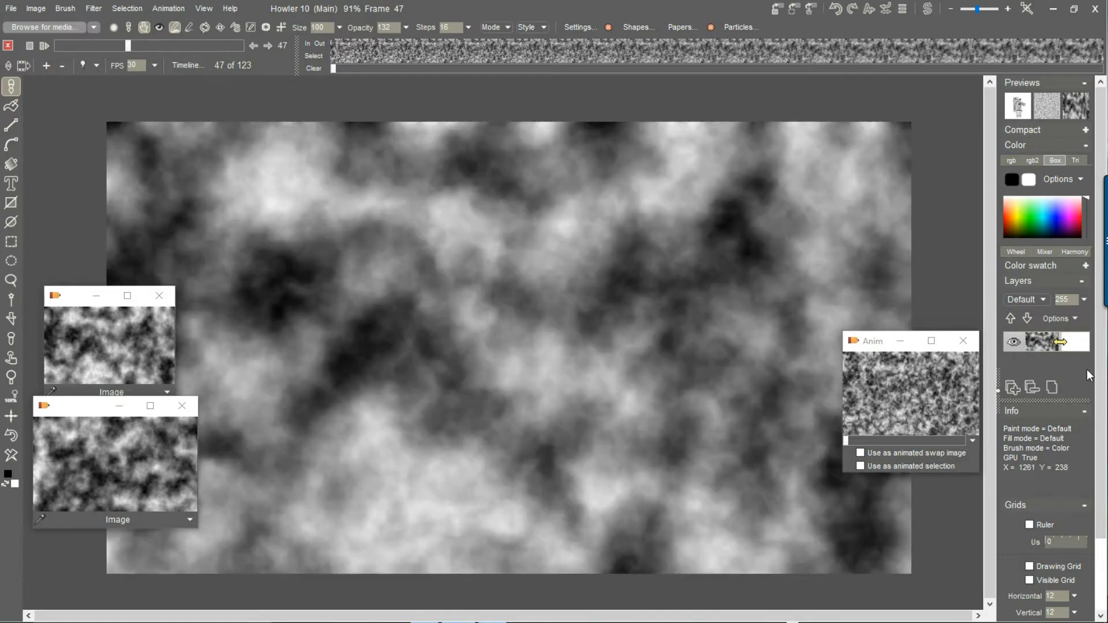
Step: Alternate repeatedly between the main and swap images to compare them, ending on the swap image
{"action": "key", "text": "j"}
{"action": "key", "text": "j"}
{"action": "key", "text": "j"}
{"action": "key", "text": "j"}
{"action": "key", "text": "j"}
{"action": "key", "text": "j"}
{"action": "key", "text": "j"}
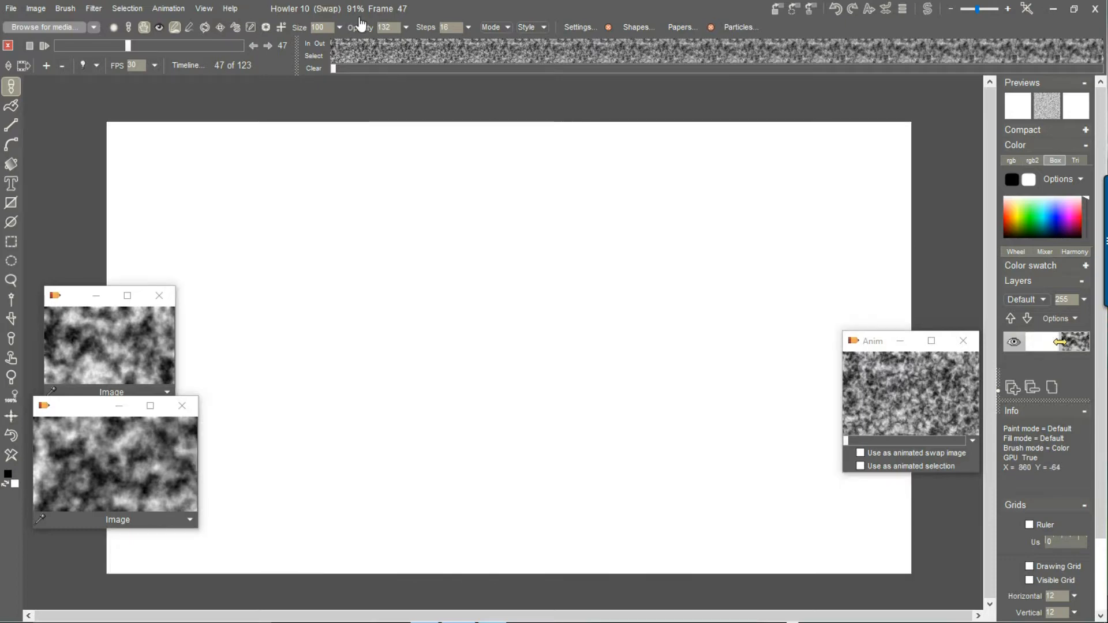
{"action": "left_click", "coordinate": [323, 14]}
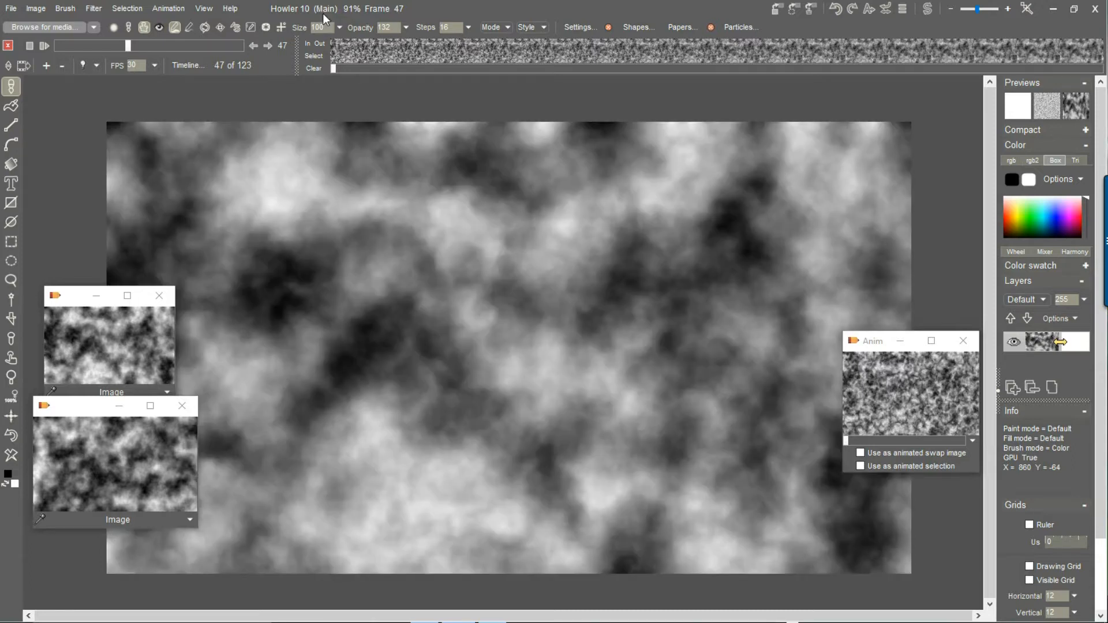
{"action": "left_click", "coordinate": [323, 13]}
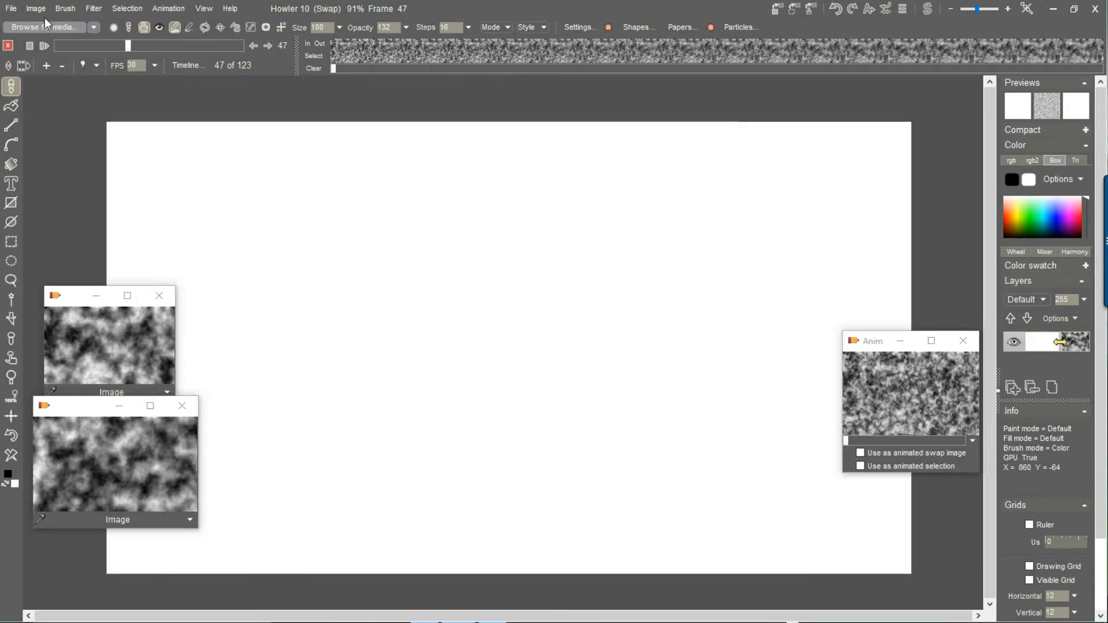
Step: Render the default Brick texture on the swap image and return to the main image
{"action": "left_click", "coordinate": [94, 8]}
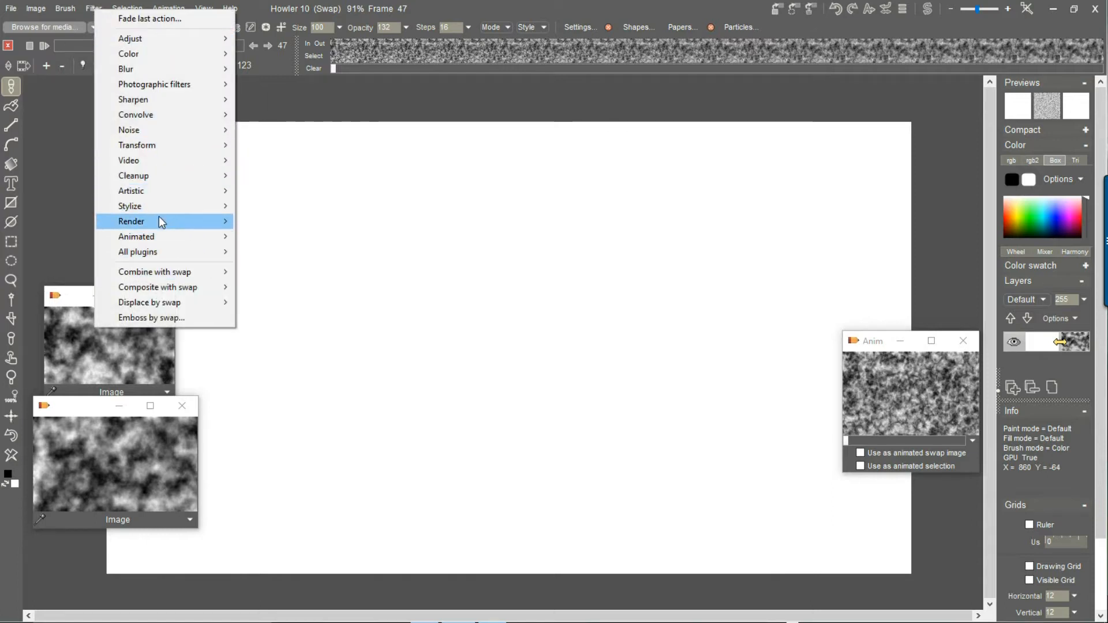
{"action": "mouse_move", "coordinate": [161, 222]}
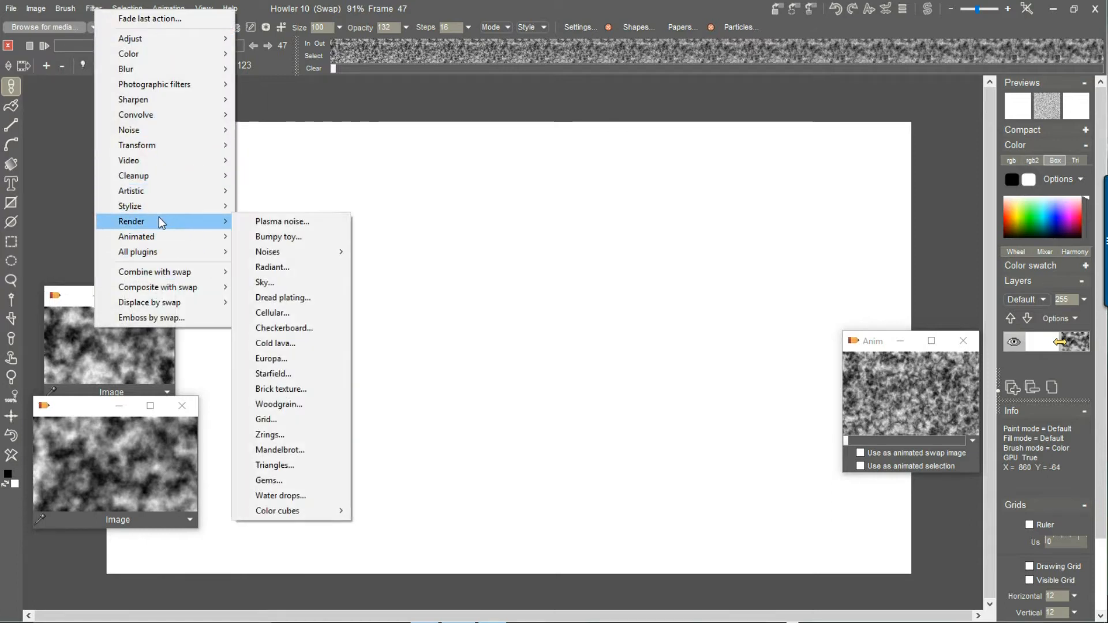
{"action": "left_click", "coordinate": [283, 389]}
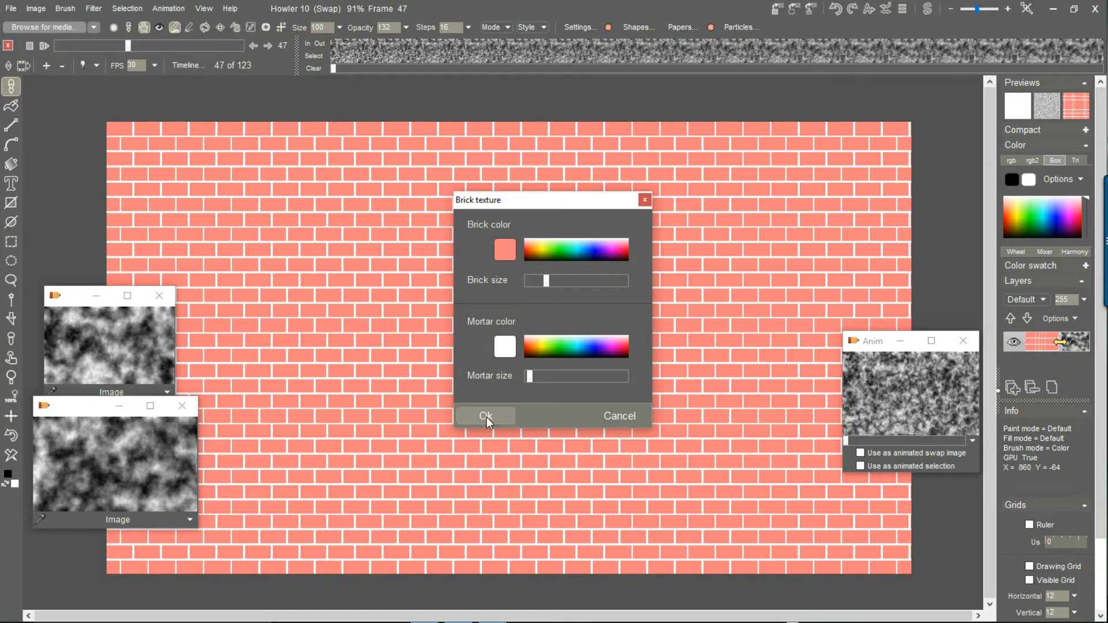
{"action": "left_click", "coordinate": [486, 417]}
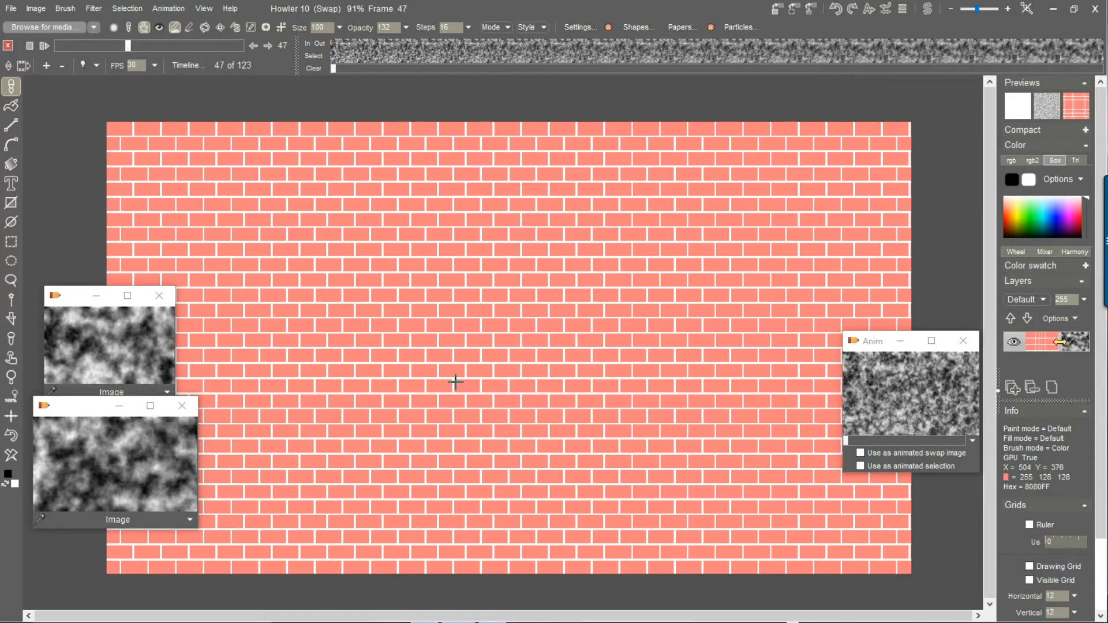
{"action": "left_click", "coordinate": [929, 10]}
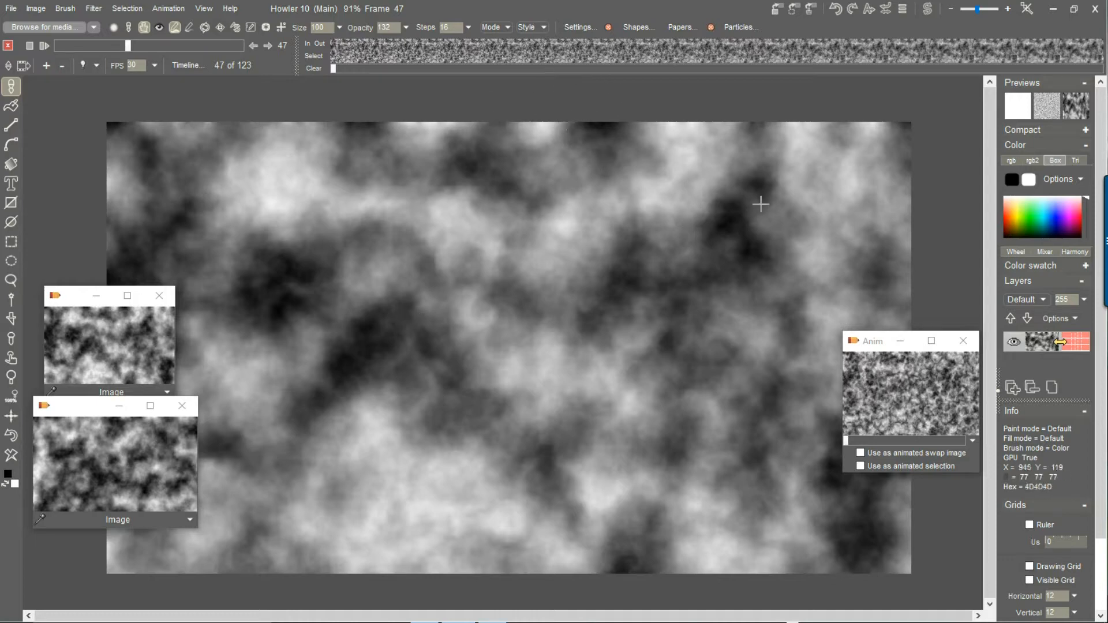
Step: Try the Displace filter on the main image with the brick swap image and cancel it
{"action": "left_click", "coordinate": [91, 9]}
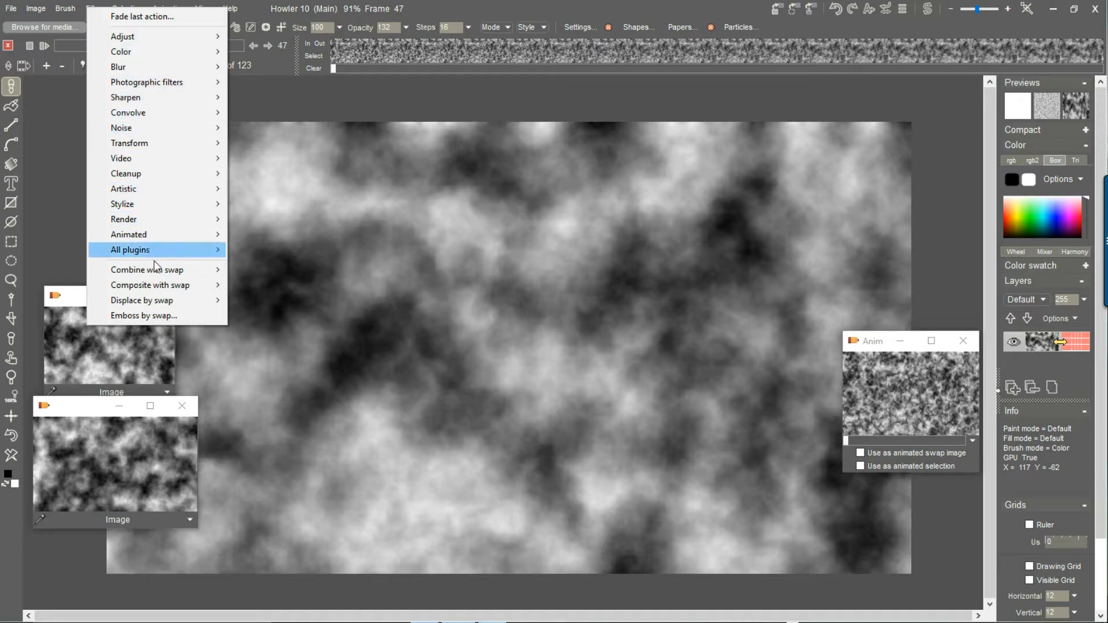
{"action": "mouse_move", "coordinate": [167, 302]}
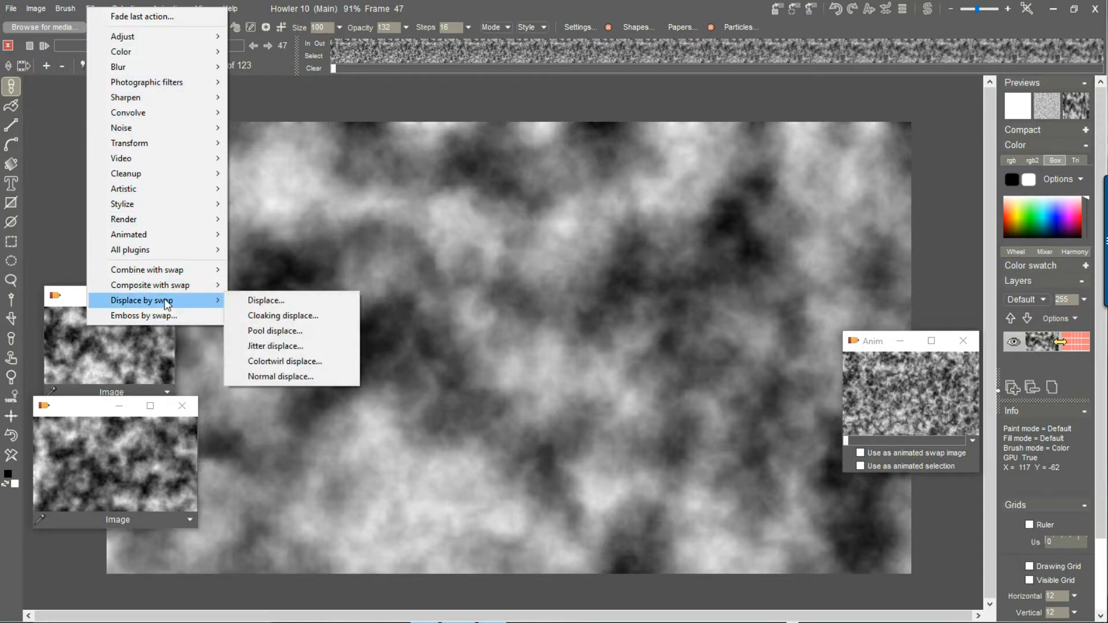
{"action": "left_click", "coordinate": [295, 306]}
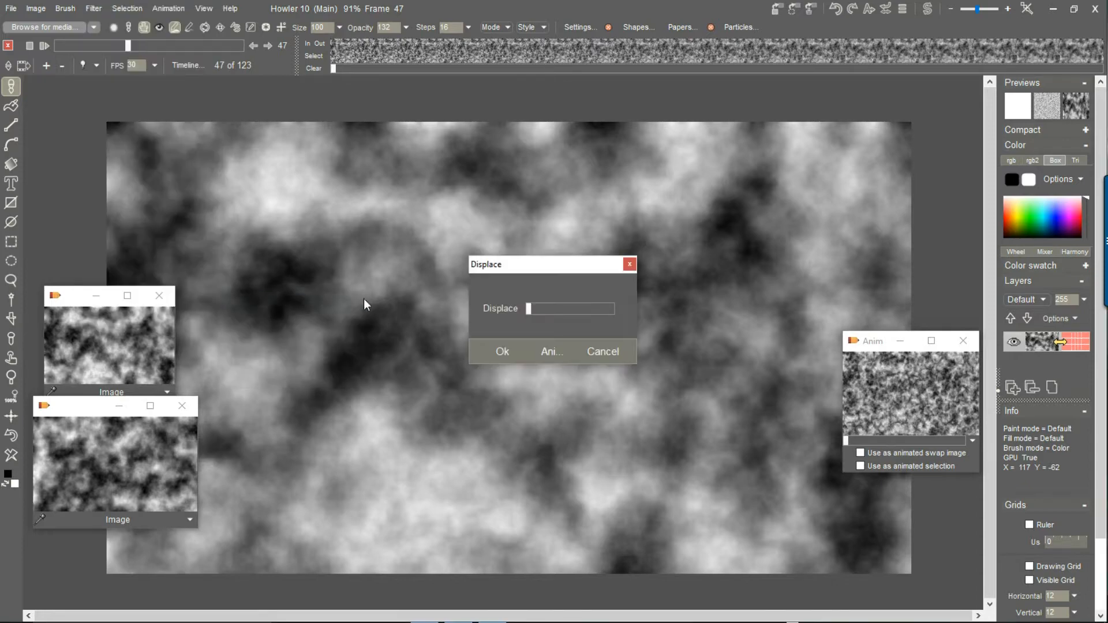
{"action": "mouse_move", "coordinate": [531, 308]}
{"action": "left_mouse_down"}
{"action": "mouse_move", "coordinate": [557, 308]}
{"action": "mouse_move", "coordinate": [518, 313]}
{"action": "mouse_move", "coordinate": [561, 311]}
{"action": "mouse_move", "coordinate": [522, 316]}
{"action": "left_mouse_up"}
{"action": "left_click", "coordinate": [598, 346]}
Step: Try the Pool displace filter on the main image with a minimal maximum displacement and cancel it
{"action": "left_click", "coordinate": [94, 9]}
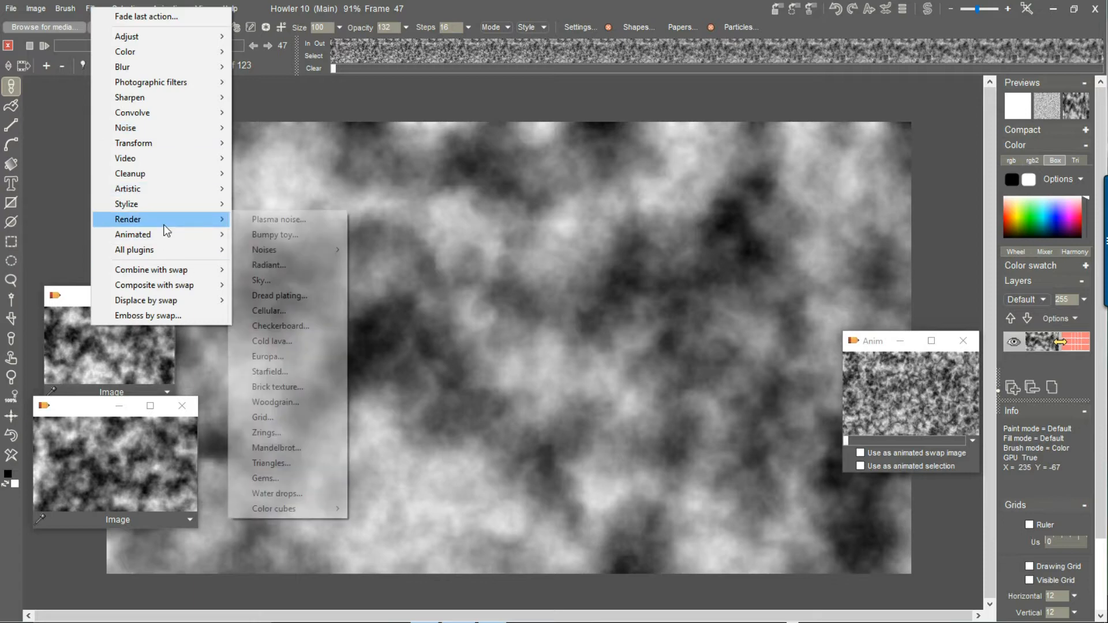
{"action": "mouse_move", "coordinate": [160, 301]}
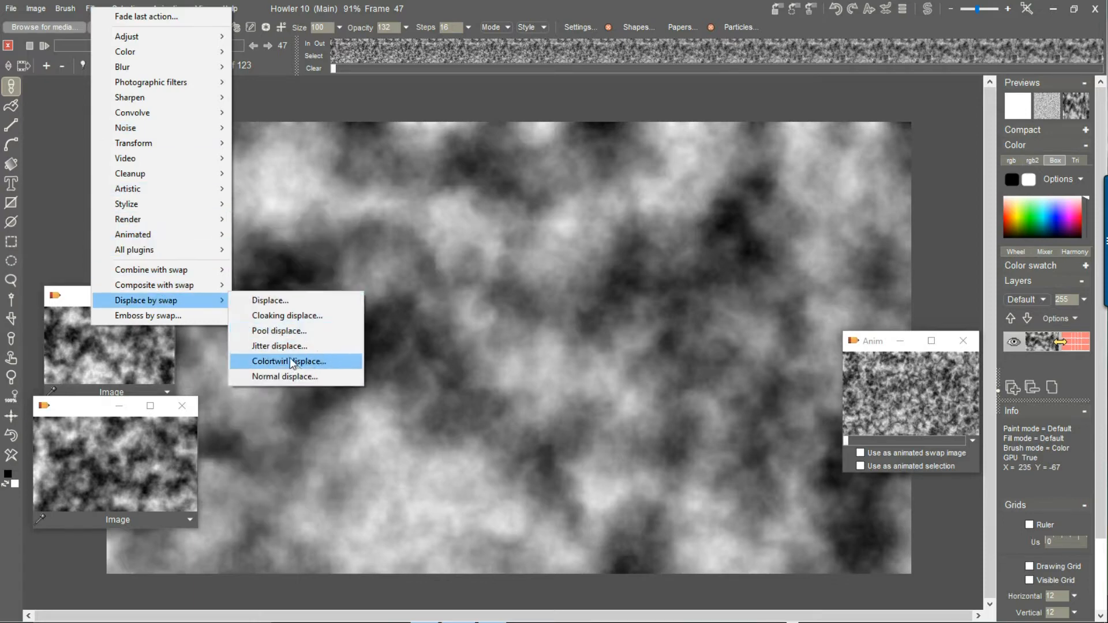
{"action": "left_click", "coordinate": [289, 331]}
{"action": "left_click_drag", "start_coordinate": [539, 301], "coordinate": [532, 306]}
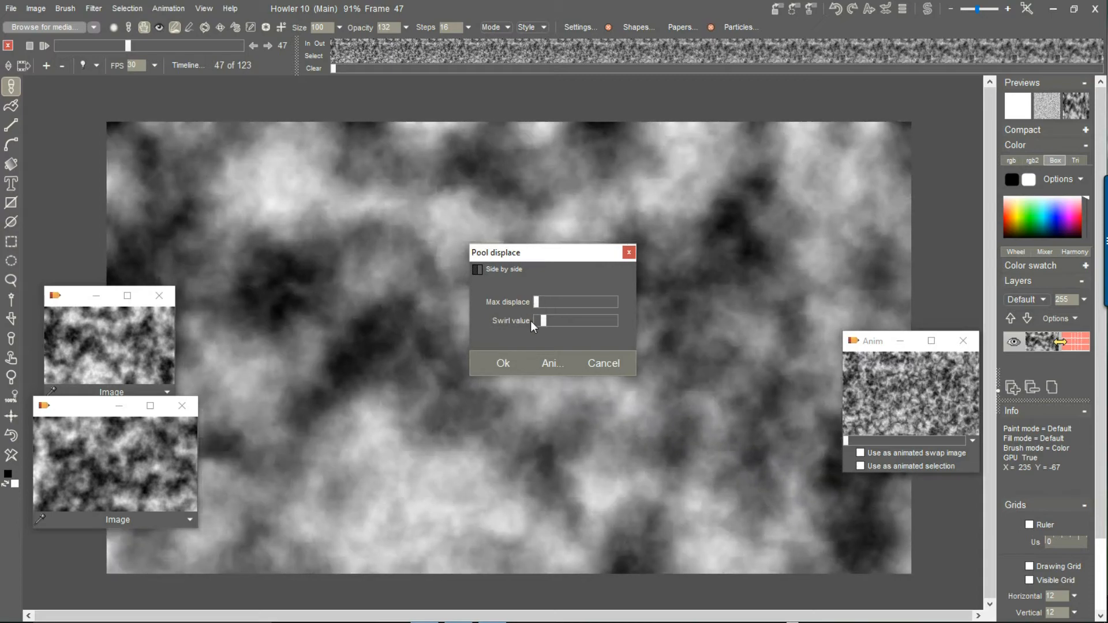
{"action": "left_click", "coordinate": [590, 359]}
Step: Try the Colortwirl displace filter with slight displacement and a slightly reduced twirl, and cancel it
{"action": "left_click", "coordinate": [93, 8]}
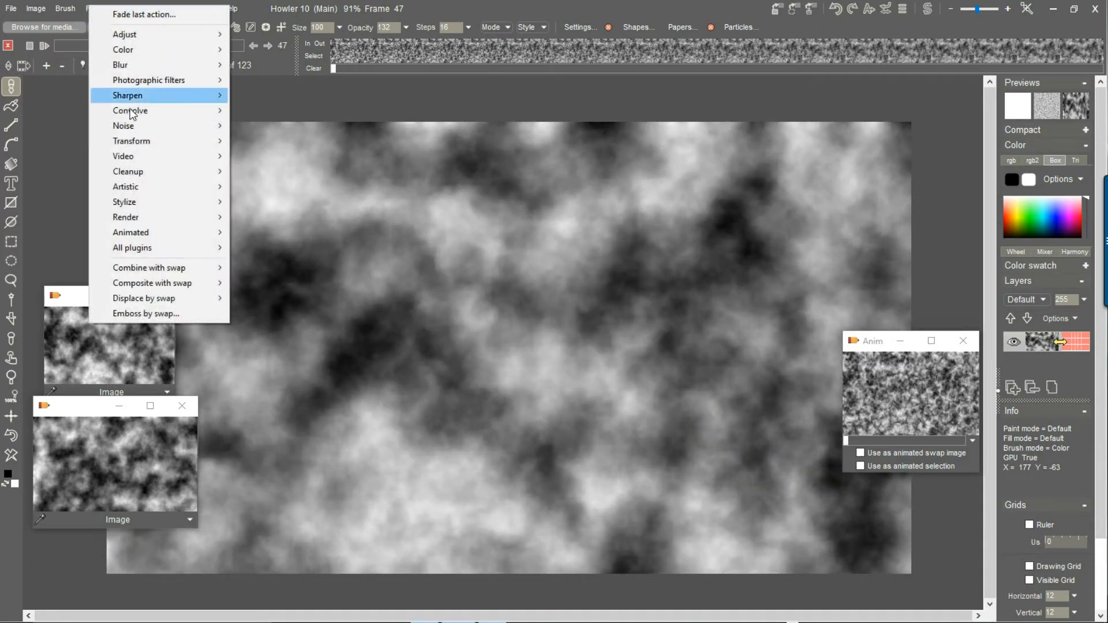
{"action": "mouse_move", "coordinate": [159, 299]}
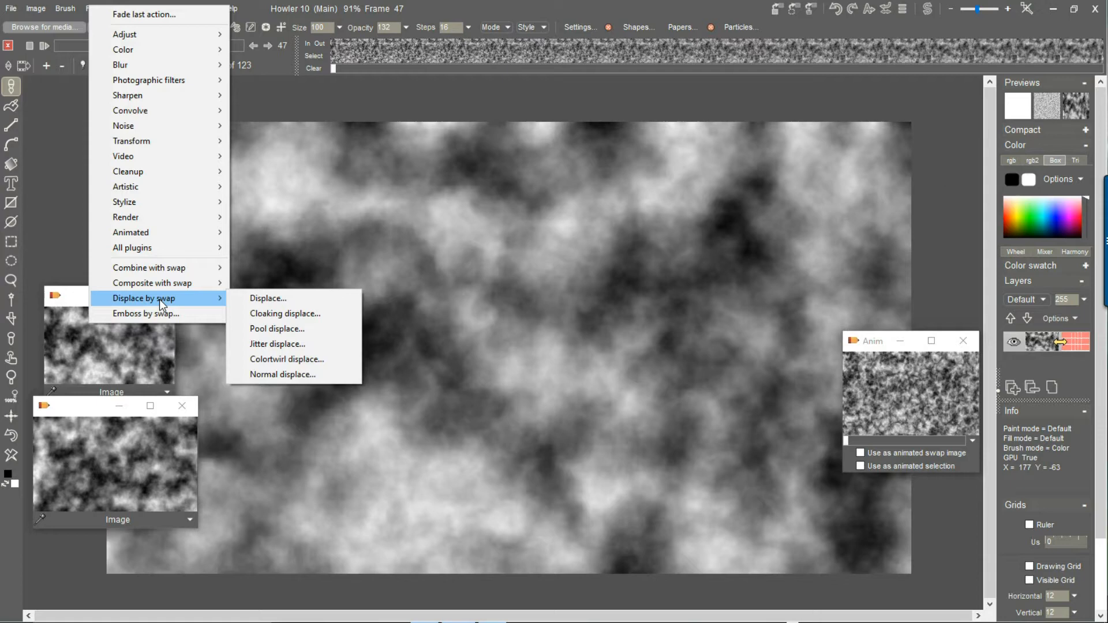
{"action": "left_click", "coordinate": [299, 359]}
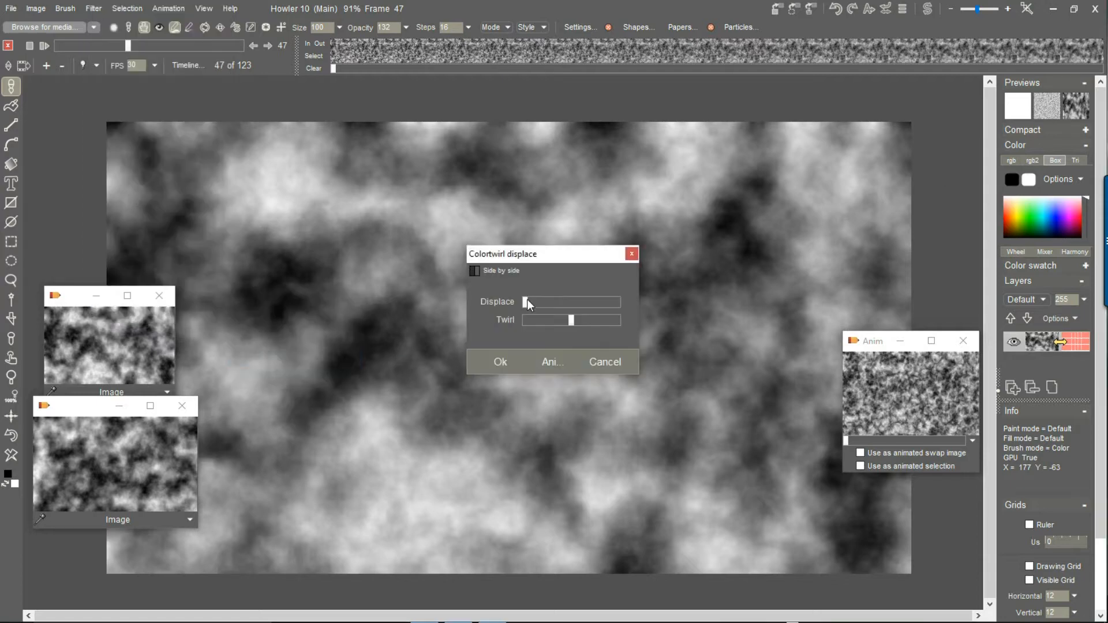
{"action": "left_click", "coordinate": [567, 319]}
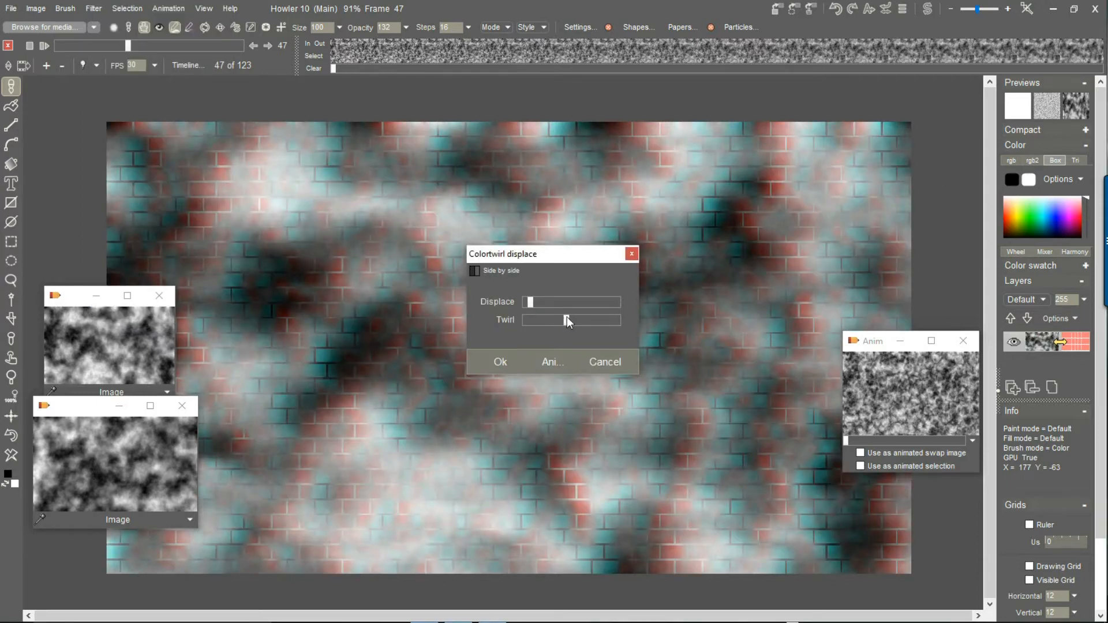
{"action": "left_click", "coordinate": [606, 362]}
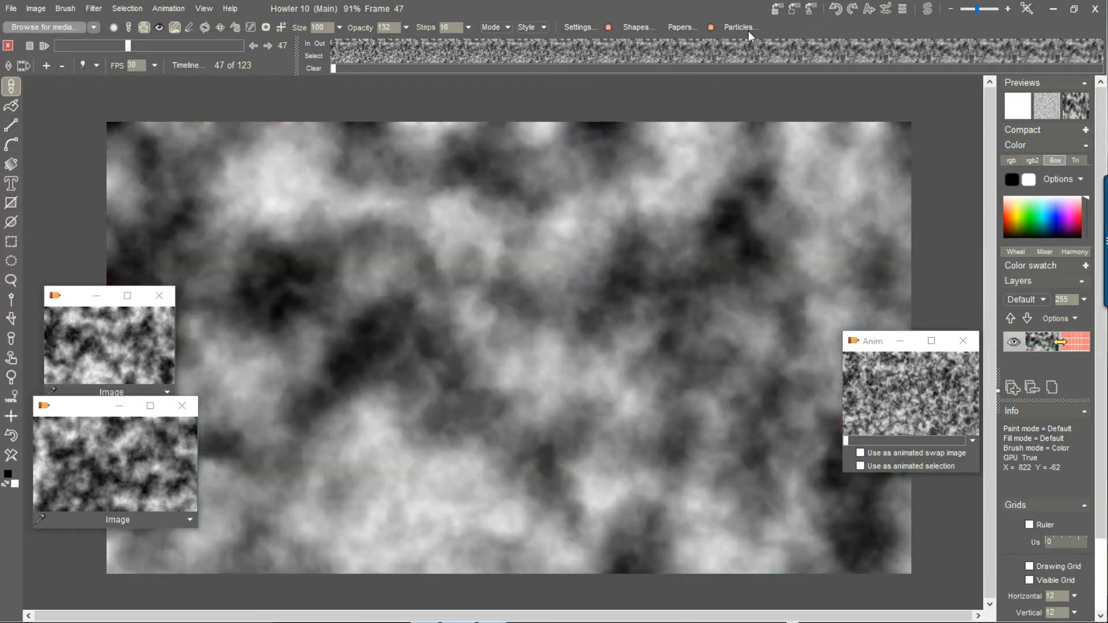
Step: Replace the bricks on the swap image with 2 tone, opaque Plasma noise at an increased scale
{"action": "left_click", "coordinate": [927, 9]}
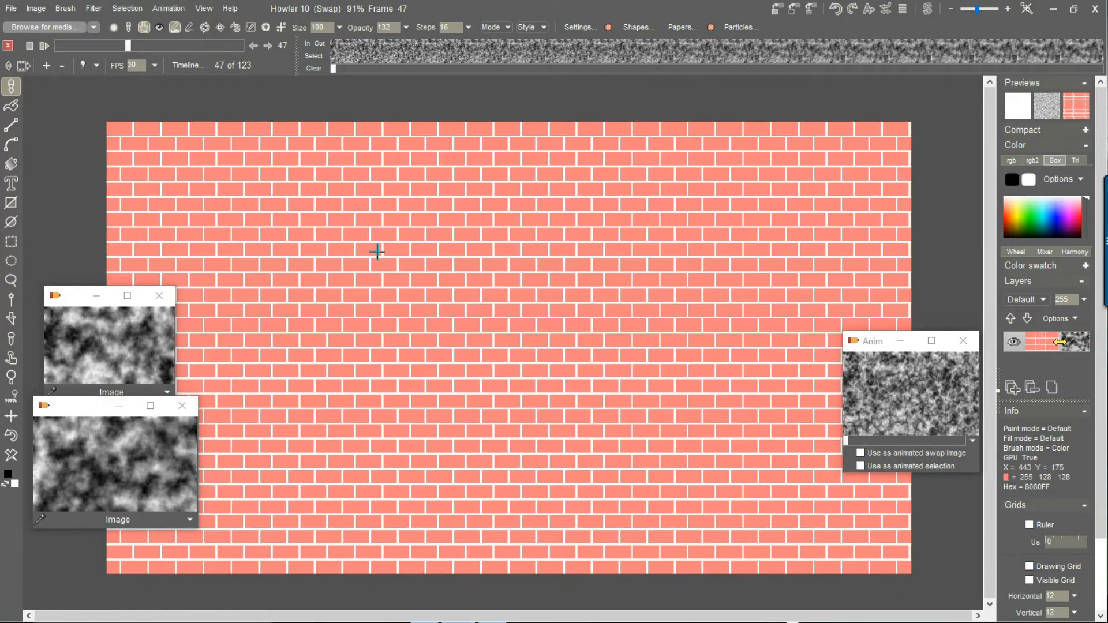
{"action": "left_click", "coordinate": [93, 8]}
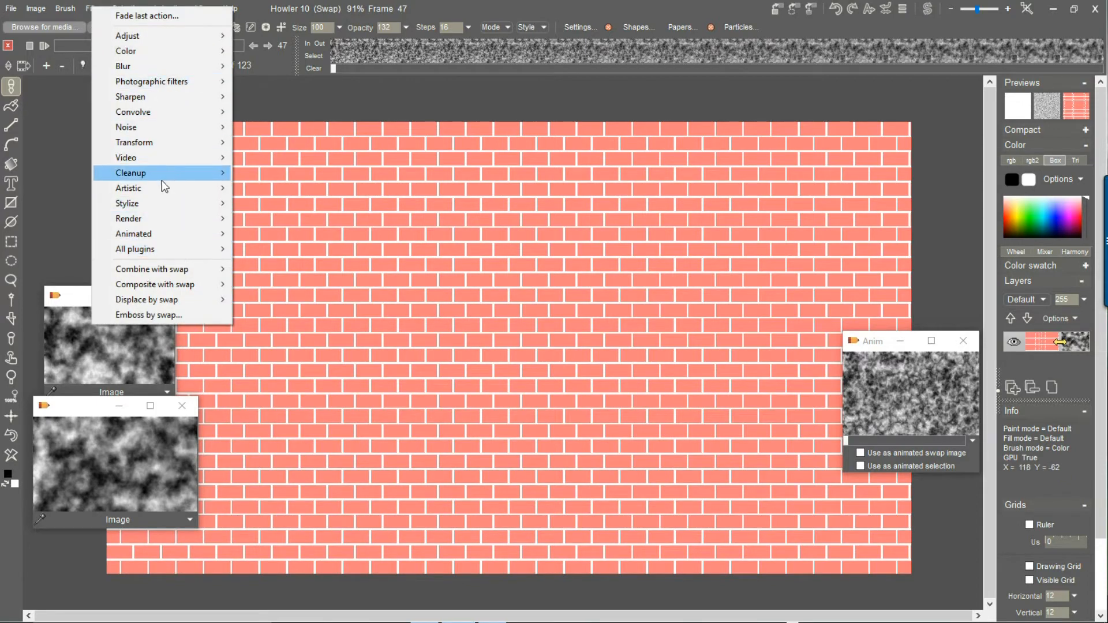
{"action": "mouse_move", "coordinate": [167, 219]}
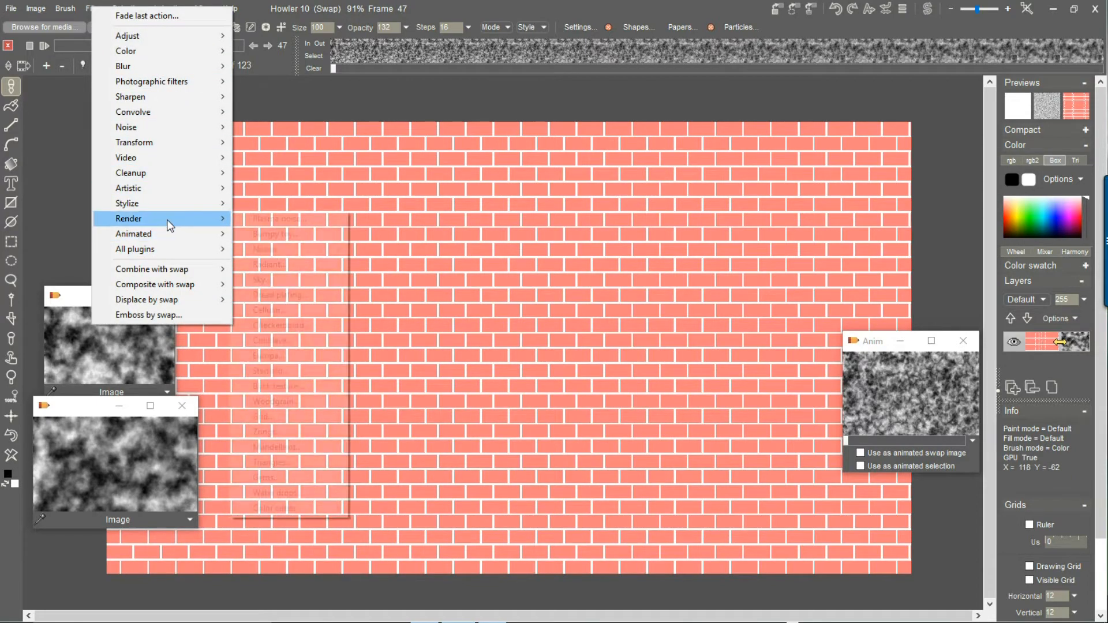
{"action": "left_click", "coordinate": [329, 226]}
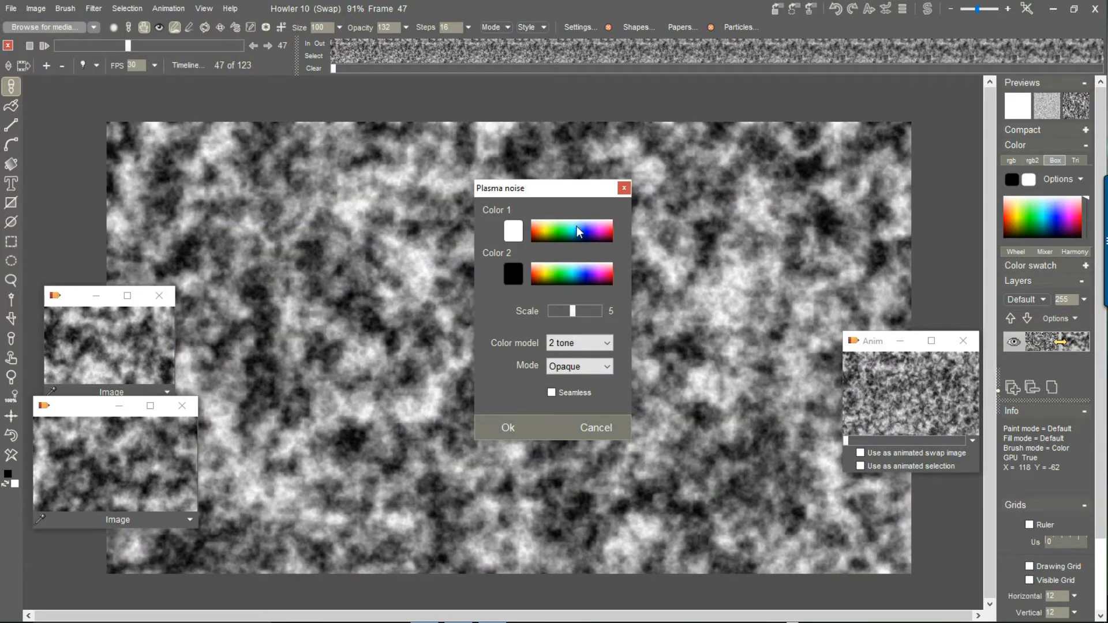
{"action": "left_click", "coordinate": [593, 313]}
{"action": "left_click", "coordinate": [522, 427]}
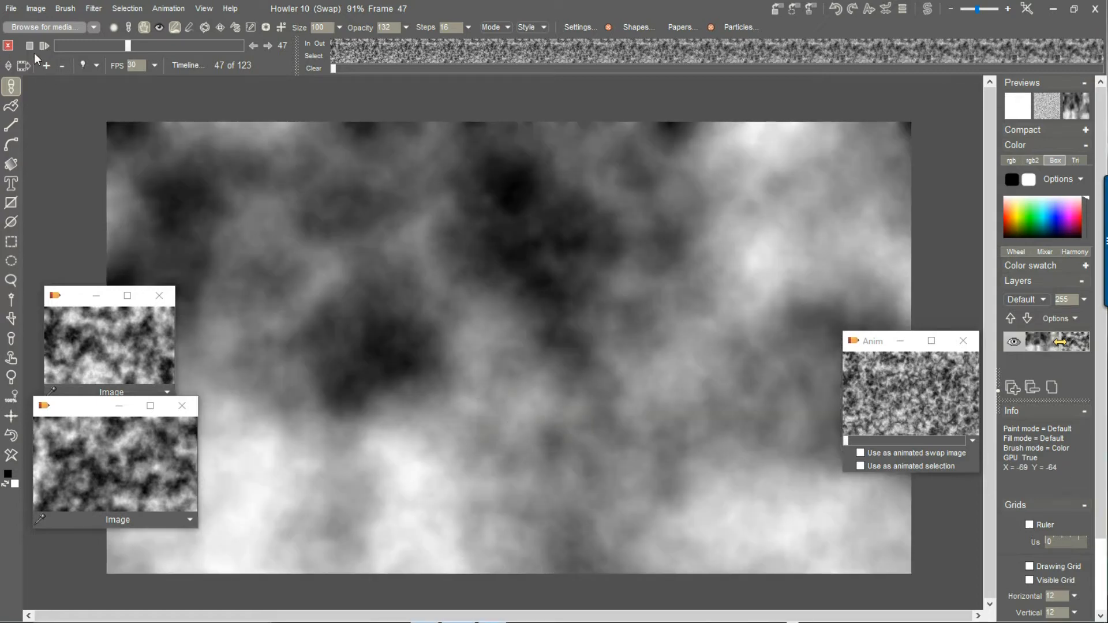
Step: Try the Displace filter on the swap image up to maximum displacement and cancel it
{"action": "left_click", "coordinate": [91, 8]}
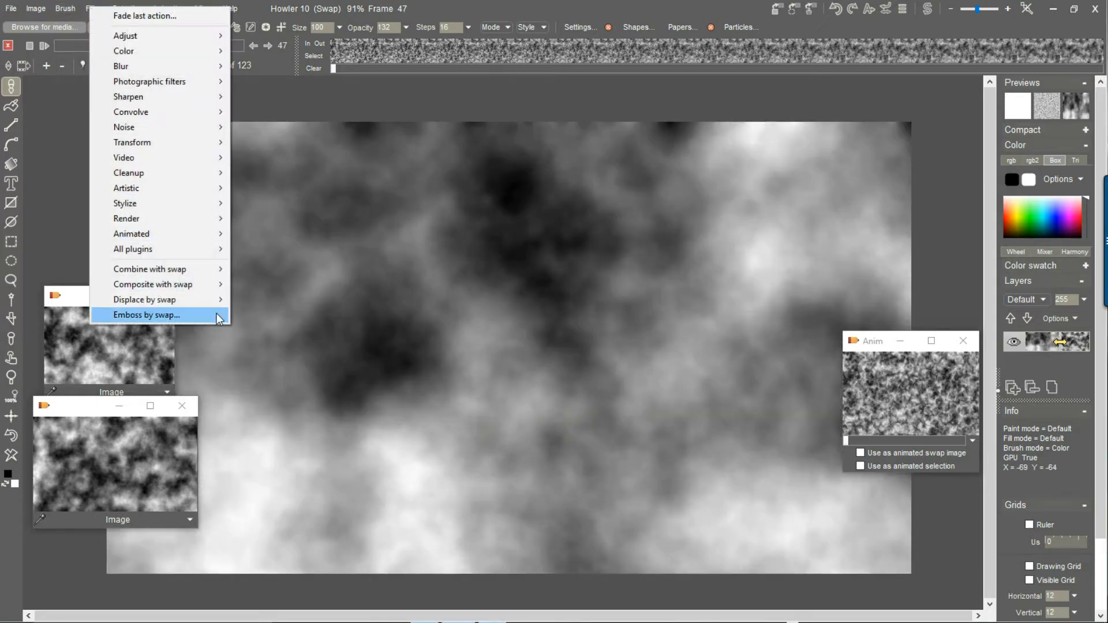
{"action": "mouse_move", "coordinate": [191, 303]}
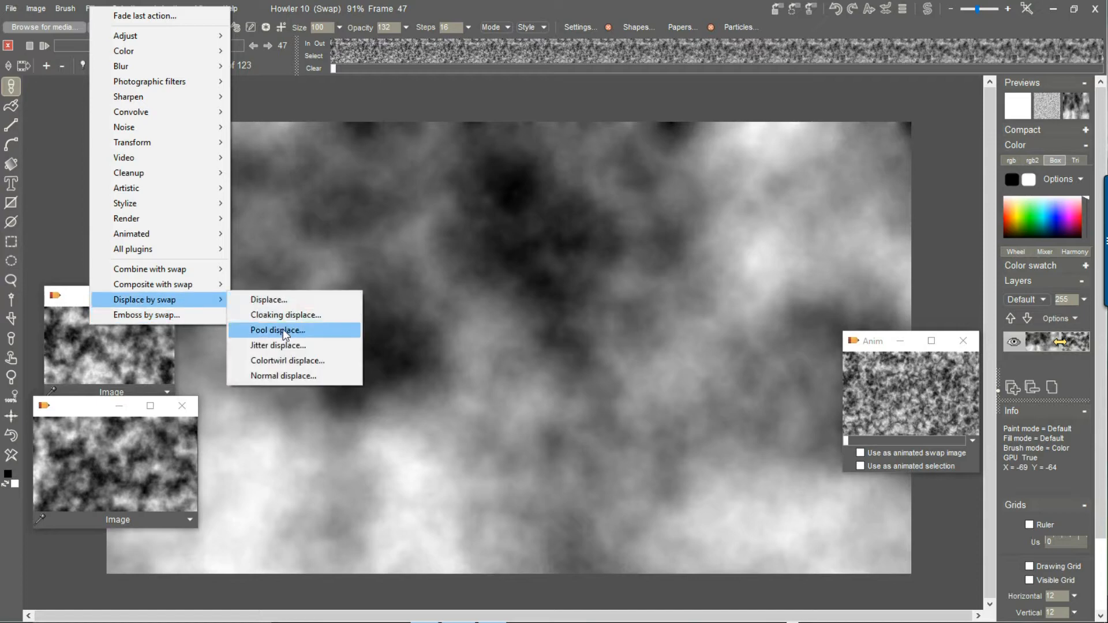
{"action": "left_click", "coordinate": [280, 300]}
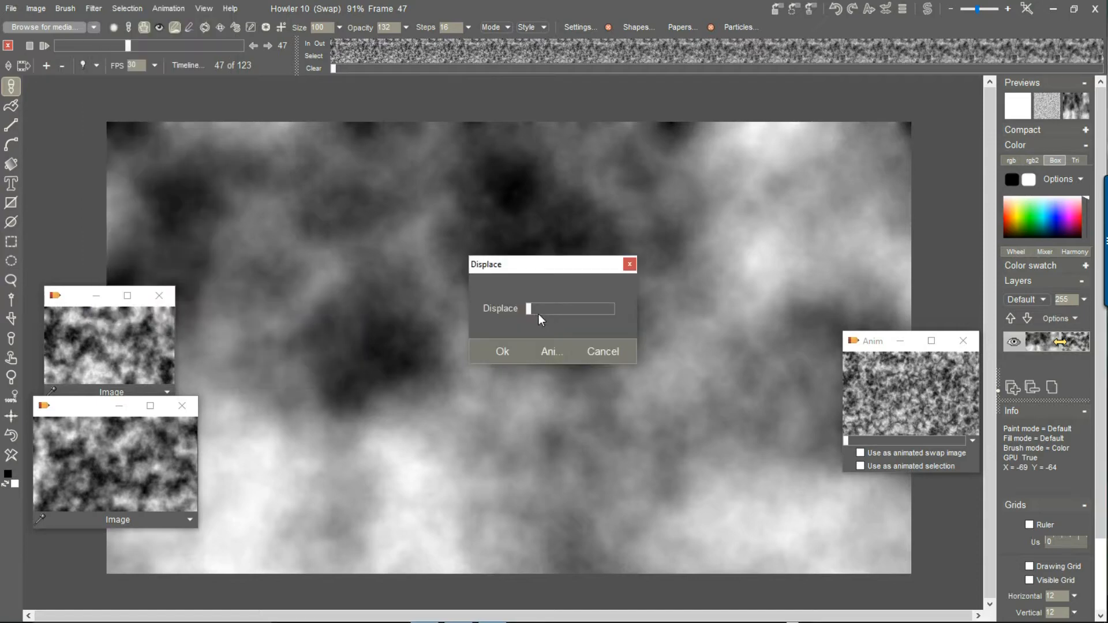
{"action": "left_click_drag", "start_coordinate": [535, 307], "coordinate": [628, 314]}
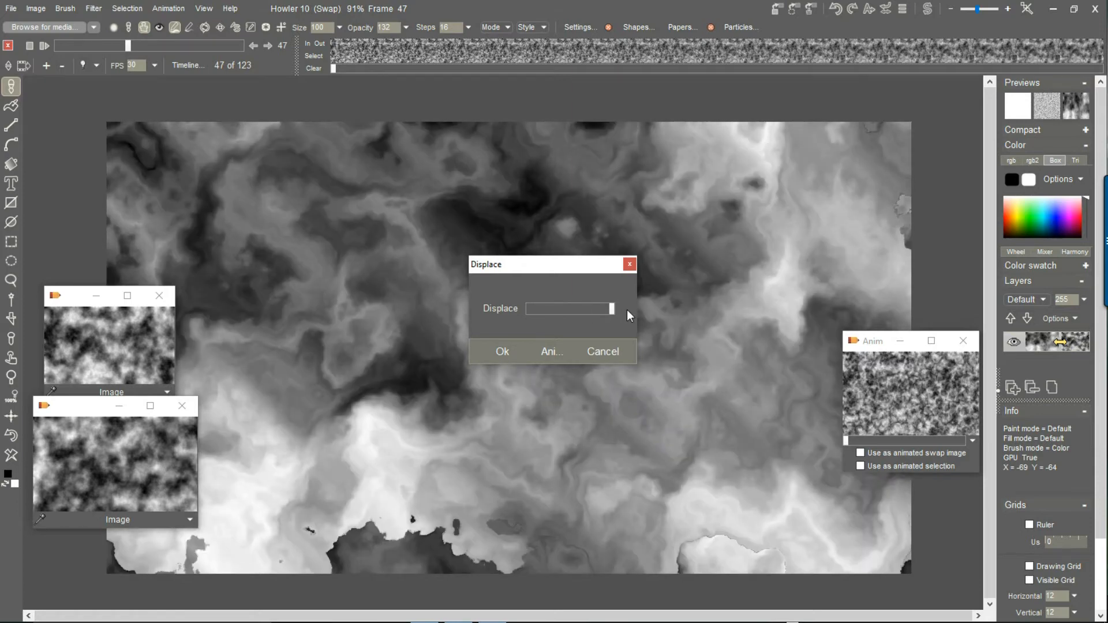
{"action": "left_click_drag", "start_coordinate": [627, 309], "coordinate": [513, 311]}
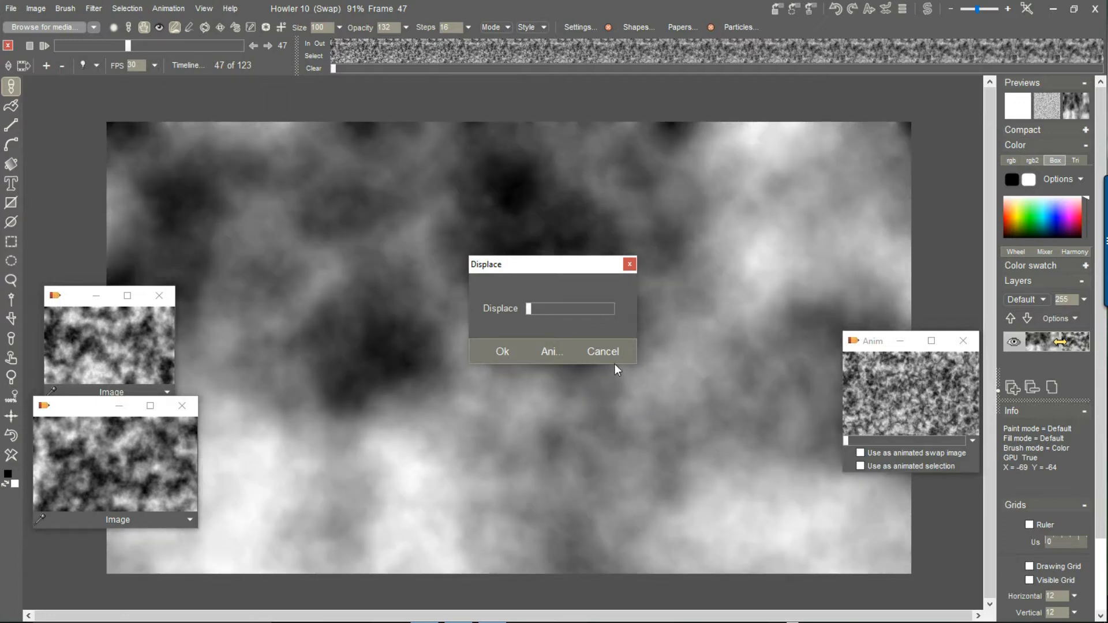
{"action": "left_click", "coordinate": [600, 352]}
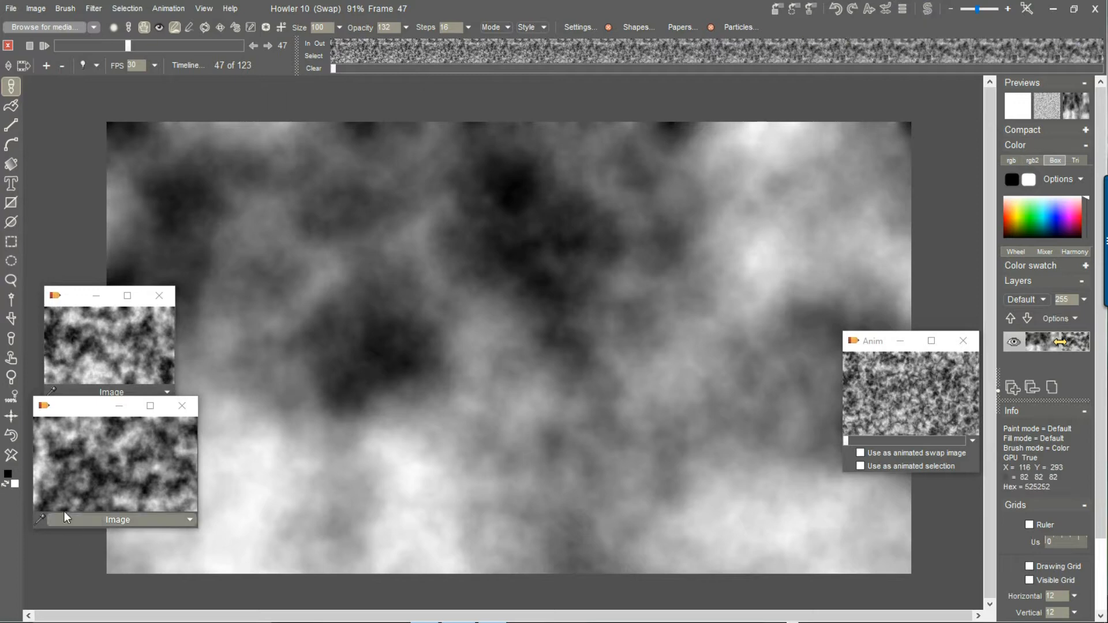
Step: Clear the swap image to white and switch back to the main animation, scrubbing to frame 94
{"action": "left_click", "coordinate": [14, 455]}
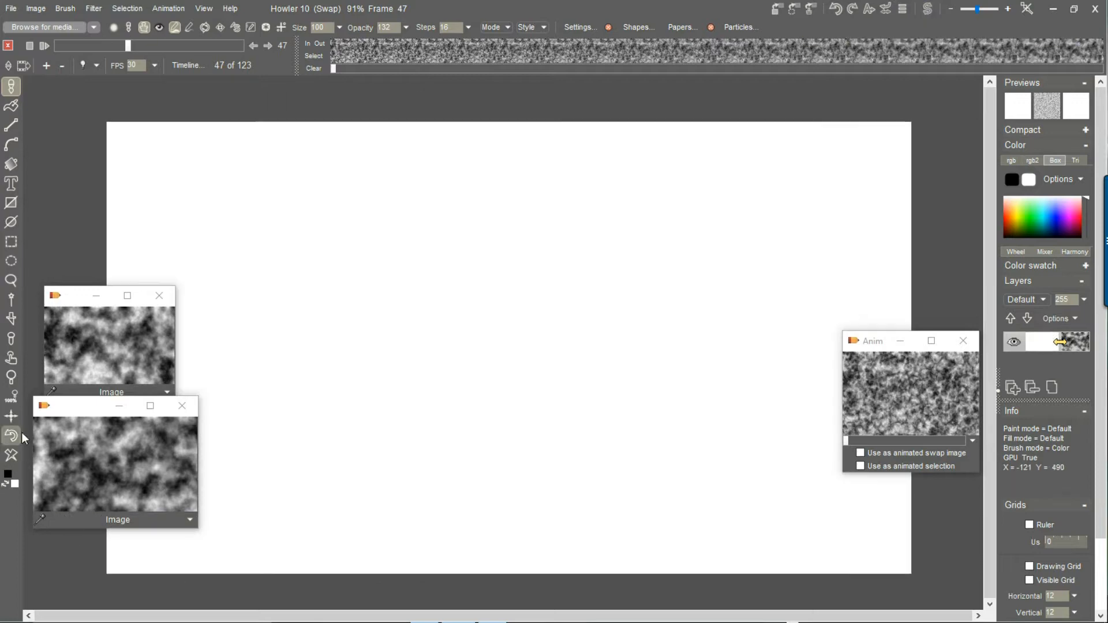
{"action": "left_click", "coordinate": [929, 10]}
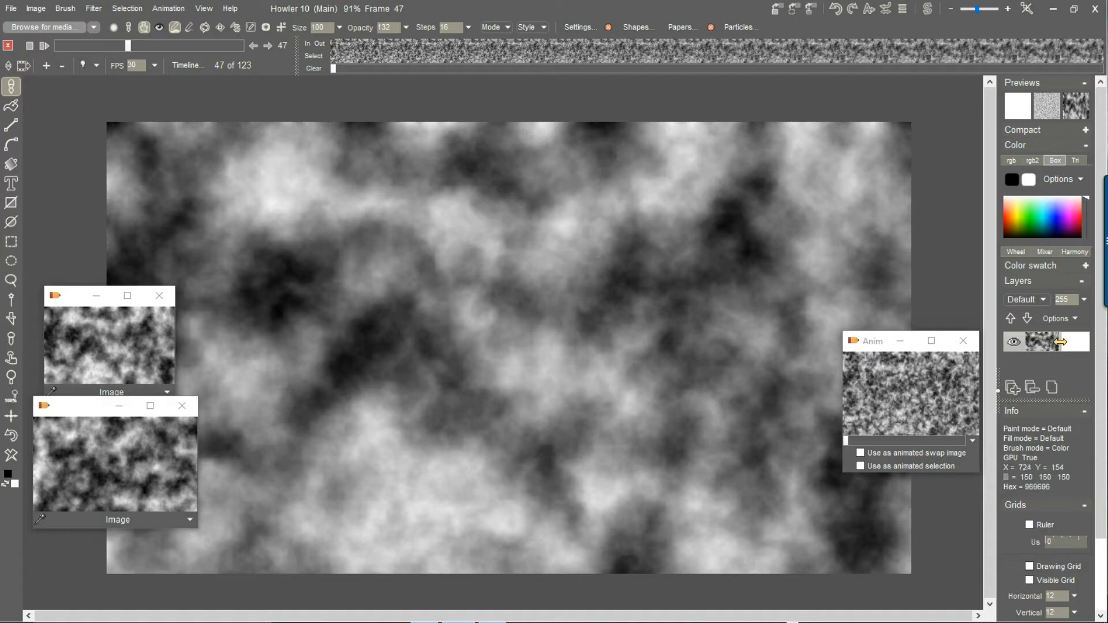
{"action": "left_click_drag", "start_coordinate": [103, 50], "coordinate": [200, 51]}
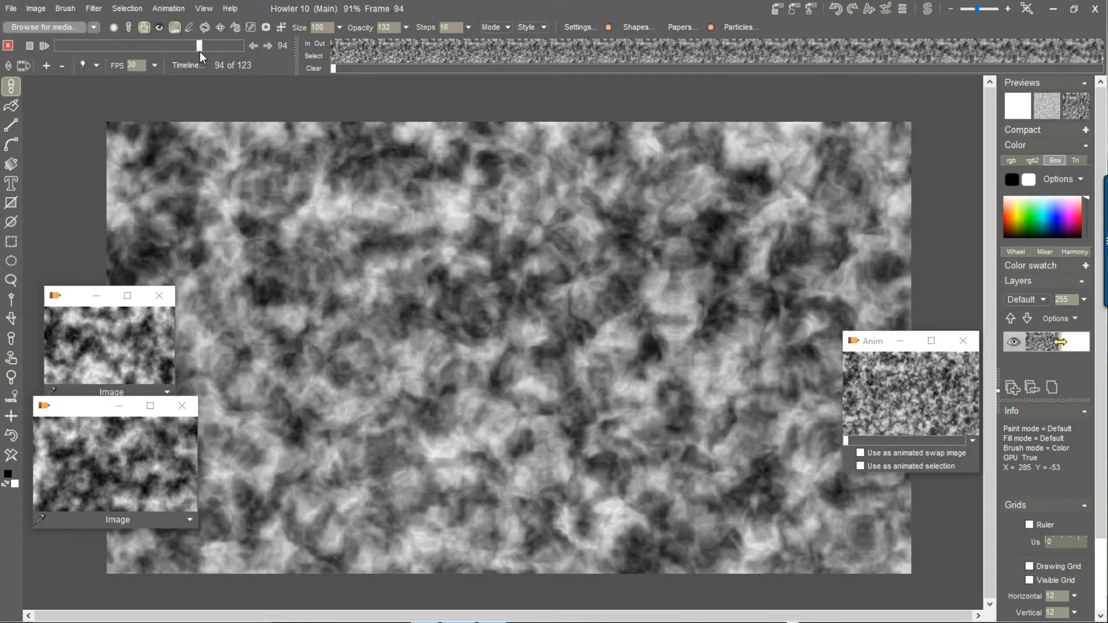
Step: Use the stored noise animation as the animated swap image and go to frame 26 of the main animation
{"action": "left_click_drag", "start_coordinate": [865, 344], "coordinate": [856, 98]}
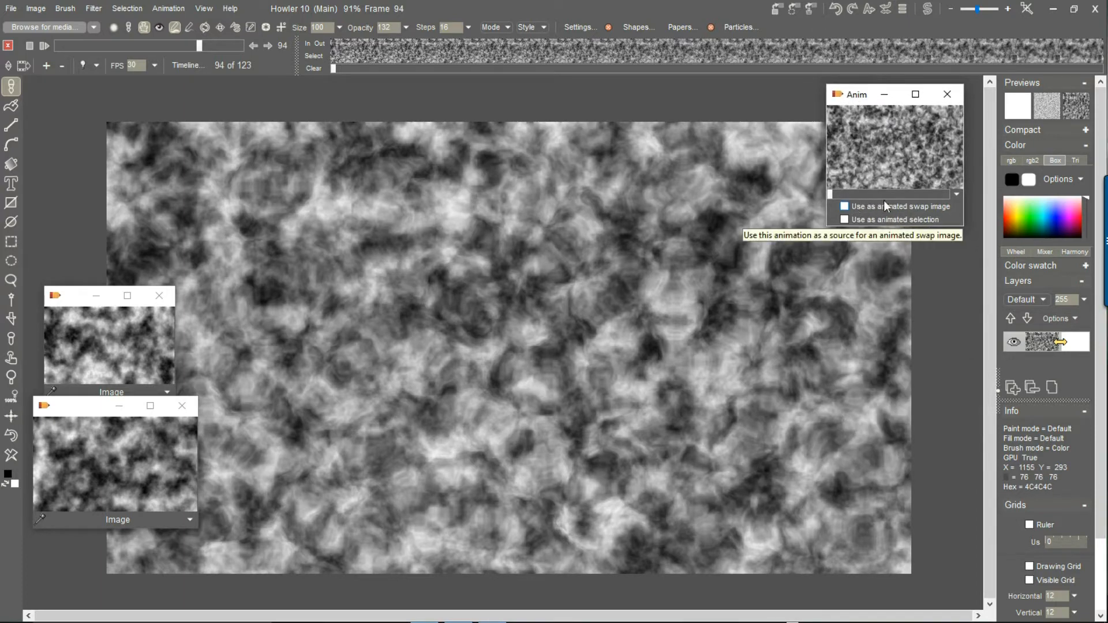
{"action": "left_click", "coordinate": [857, 207]}
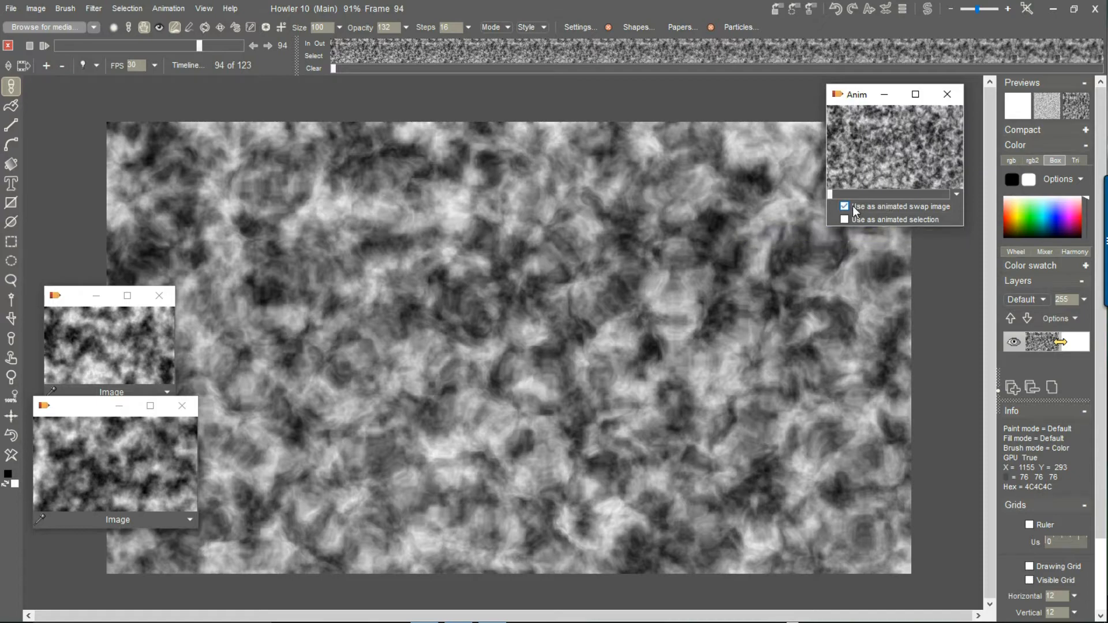
{"action": "left_click_drag", "start_coordinate": [99, 44], "coordinate": [181, 53]}
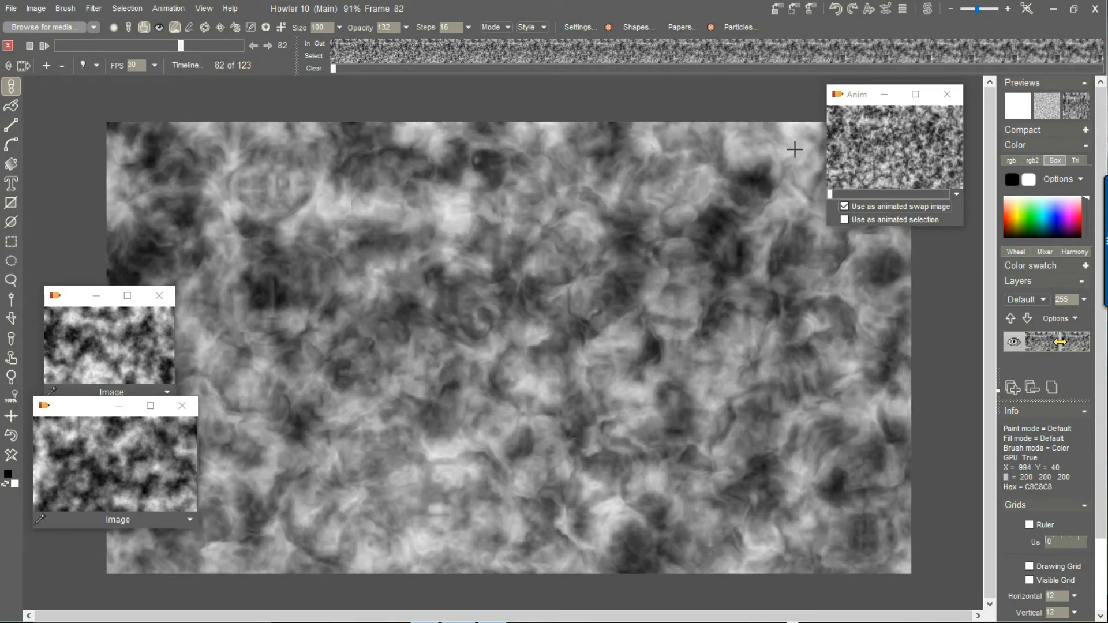
{"action": "mouse_move", "coordinate": [840, 194]}
{"action": "left_mouse_down"}
{"action": "mouse_move", "coordinate": [937, 196]}
{"action": "mouse_move", "coordinate": [830, 197]}
{"action": "left_mouse_up"}
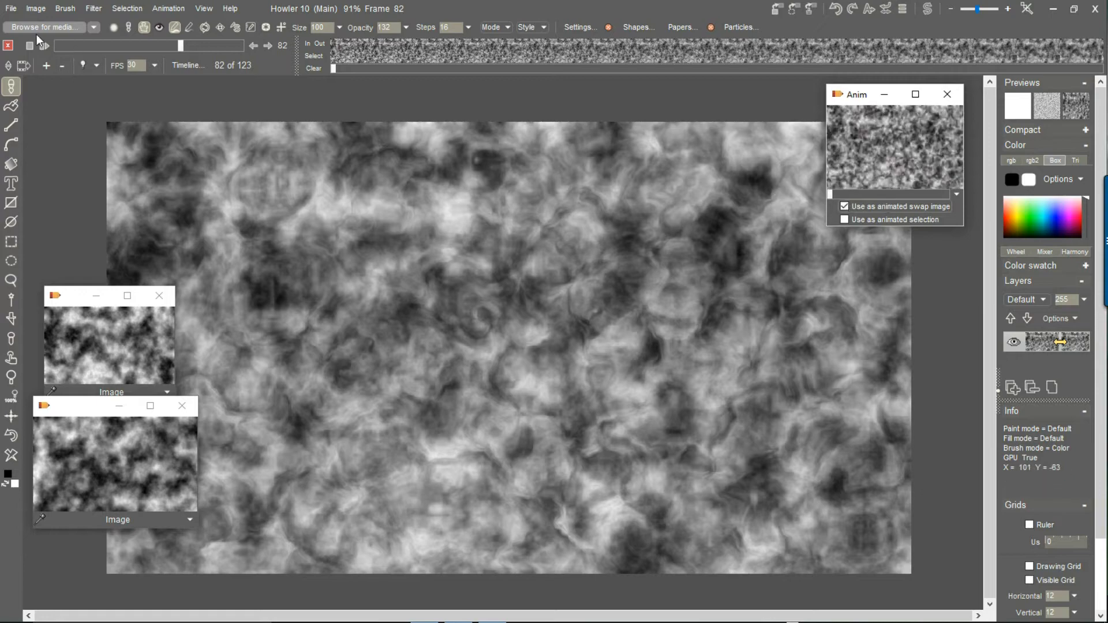
{"action": "mouse_move", "coordinate": [89, 49]}
{"action": "left_mouse_down"}
{"action": "mouse_move", "coordinate": [47, 44]}
{"action": "mouse_move", "coordinate": [200, 48]}
{"action": "mouse_move", "coordinate": [96, 41]}
{"action": "left_mouse_up"}
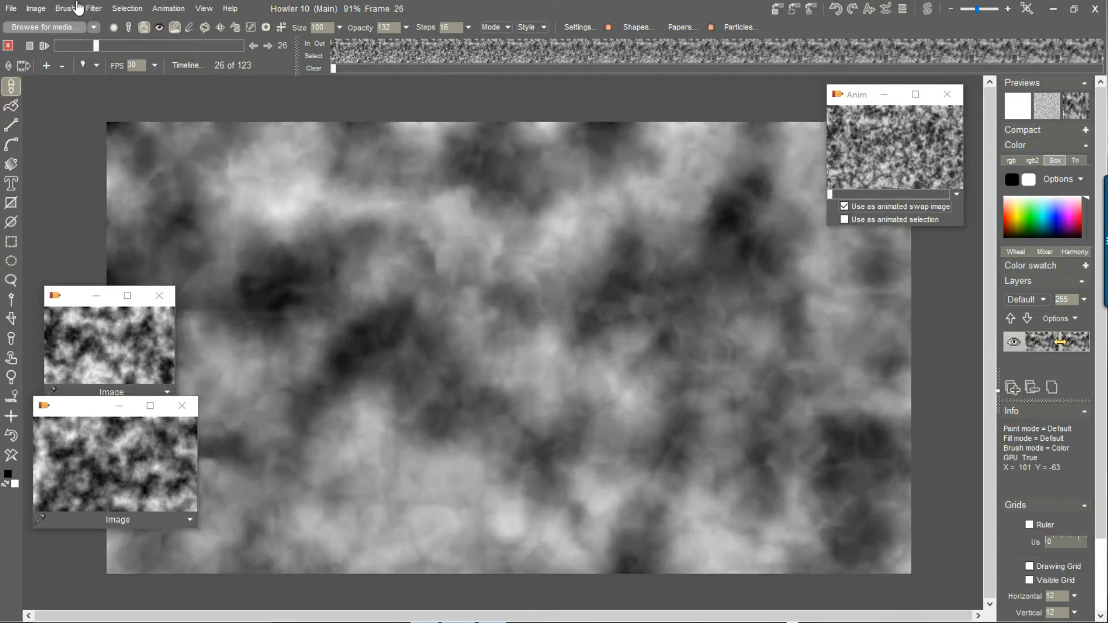
Step: Start Colortwirl displace on the main image, testing moderate displacement amounts and raising the twirl to about three quarters
{"action": "left_click", "coordinate": [95, 12]}
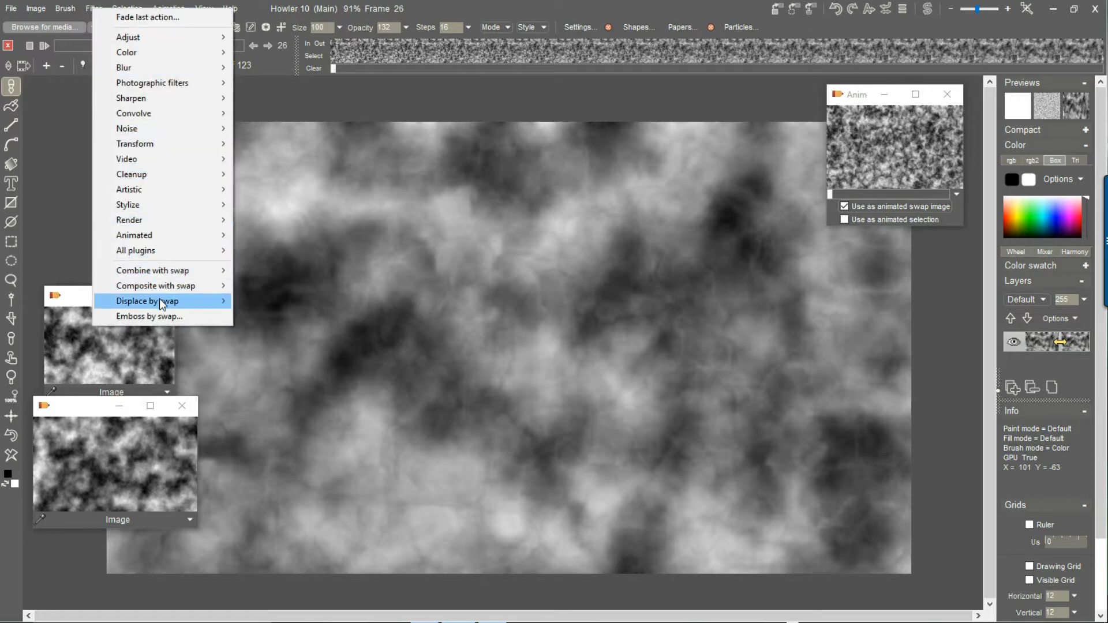
{"action": "mouse_move", "coordinate": [160, 301]}
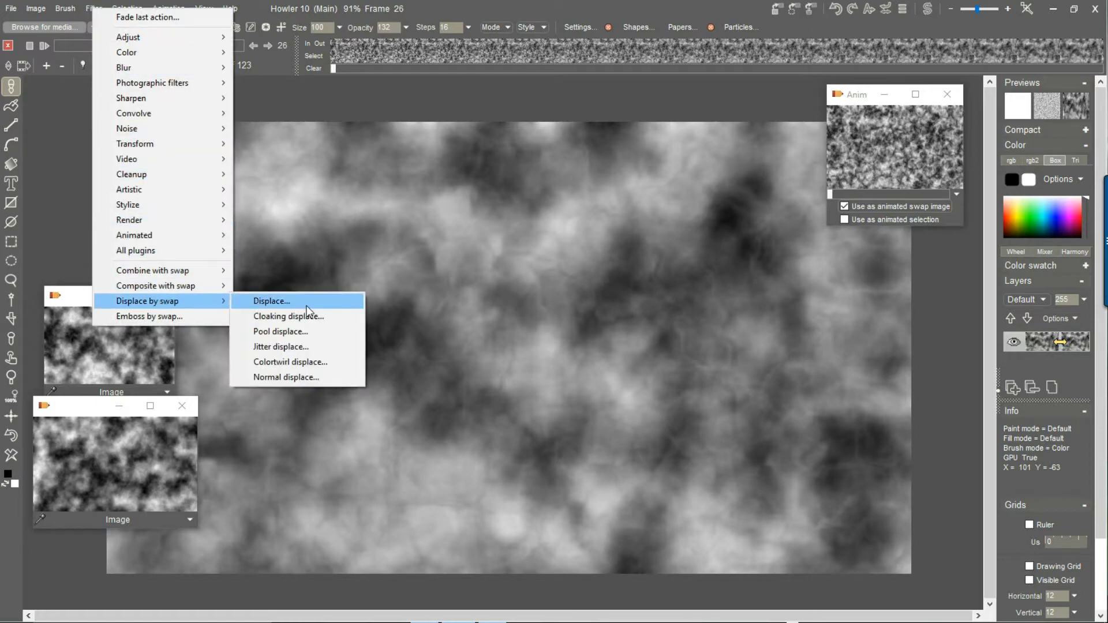
{"action": "left_click", "coordinate": [287, 362]}
{"action": "left_click_drag", "start_coordinate": [536, 303], "coordinate": [552, 300]}
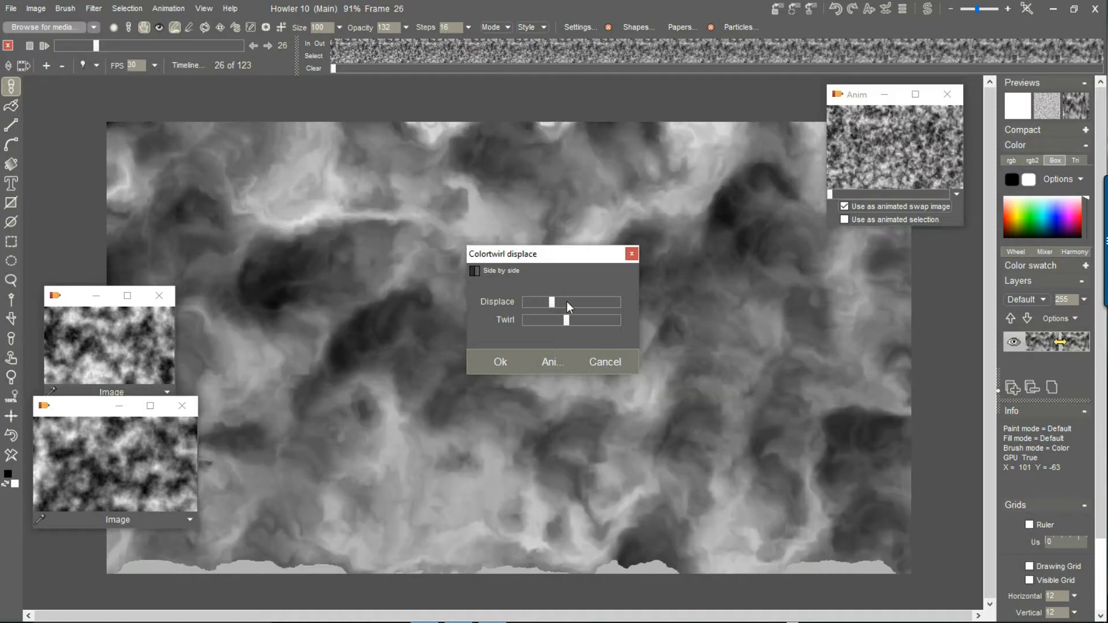
{"action": "left_click", "coordinate": [586, 301]}
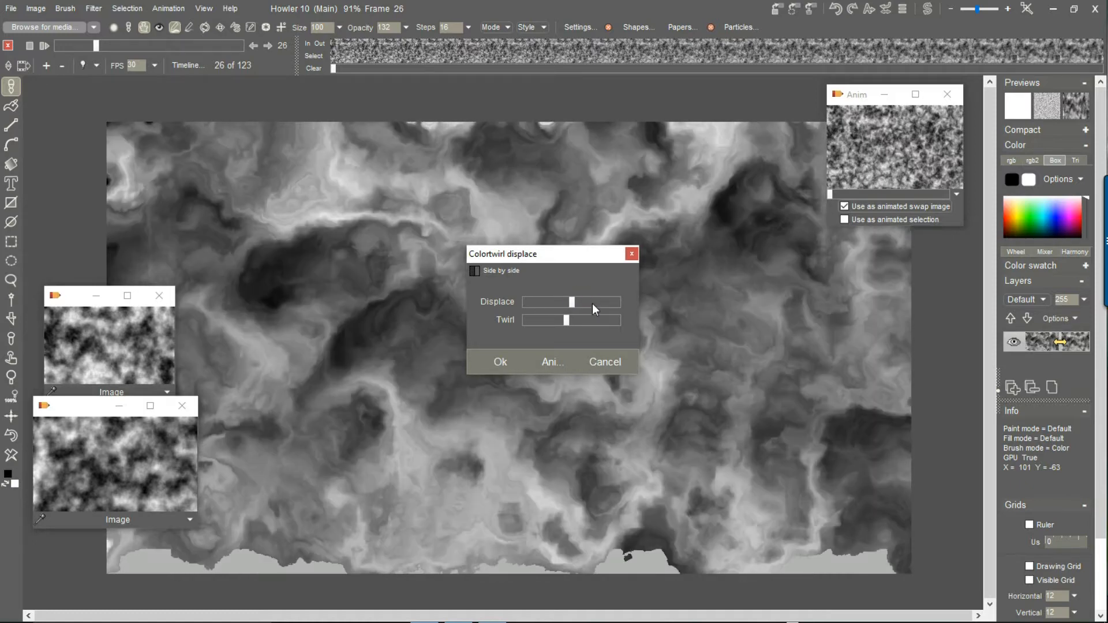
{"action": "left_click", "coordinate": [558, 301]}
{"action": "left_click_drag", "start_coordinate": [554, 318], "coordinate": [600, 318]}
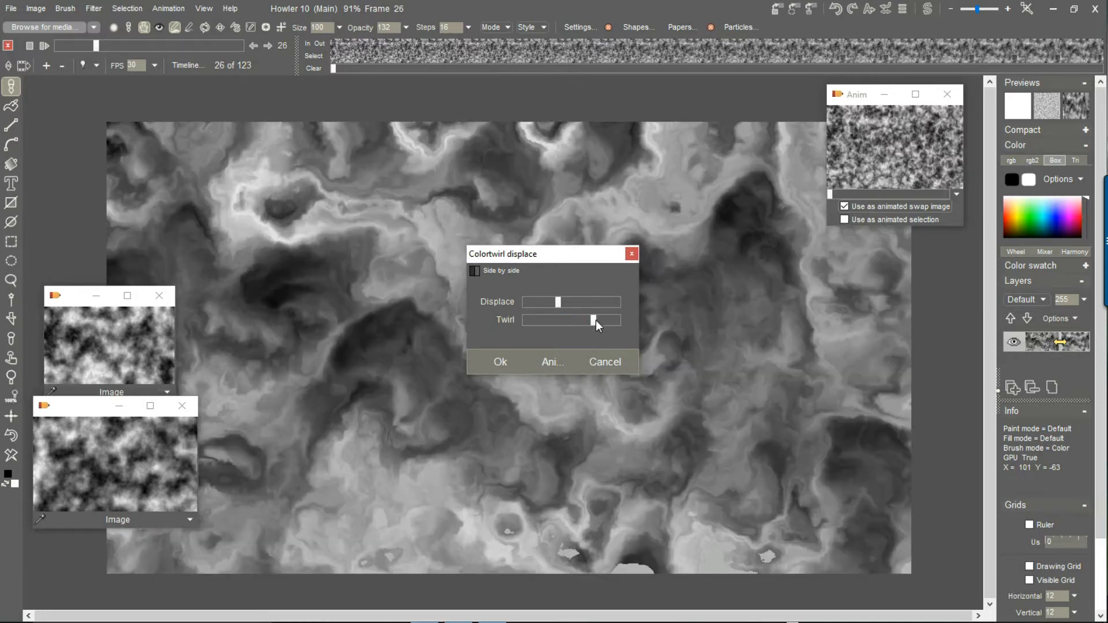
Step: Reduce the Colortwirl displacement to a slight amount and apply the filter to all frames
{"action": "left_click_drag", "start_coordinate": [553, 258], "coordinate": [384, 272]}
{"action": "left_click", "coordinate": [373, 317]}
{"action": "left_click_drag", "start_coordinate": [372, 316], "coordinate": [370, 316]}
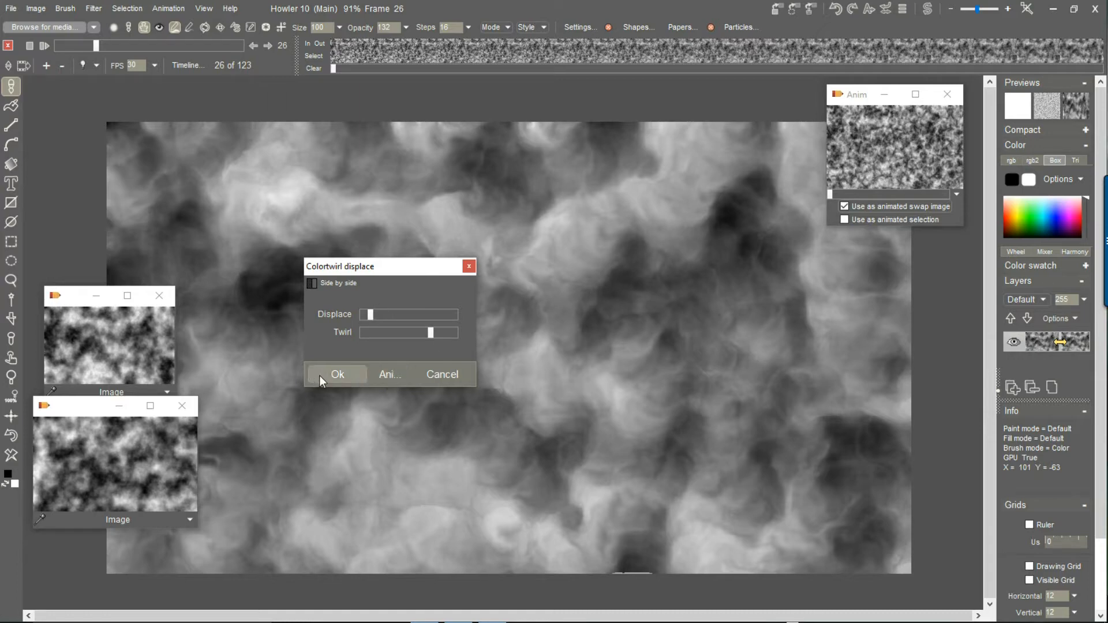
{"action": "left_click", "coordinate": [391, 373]}
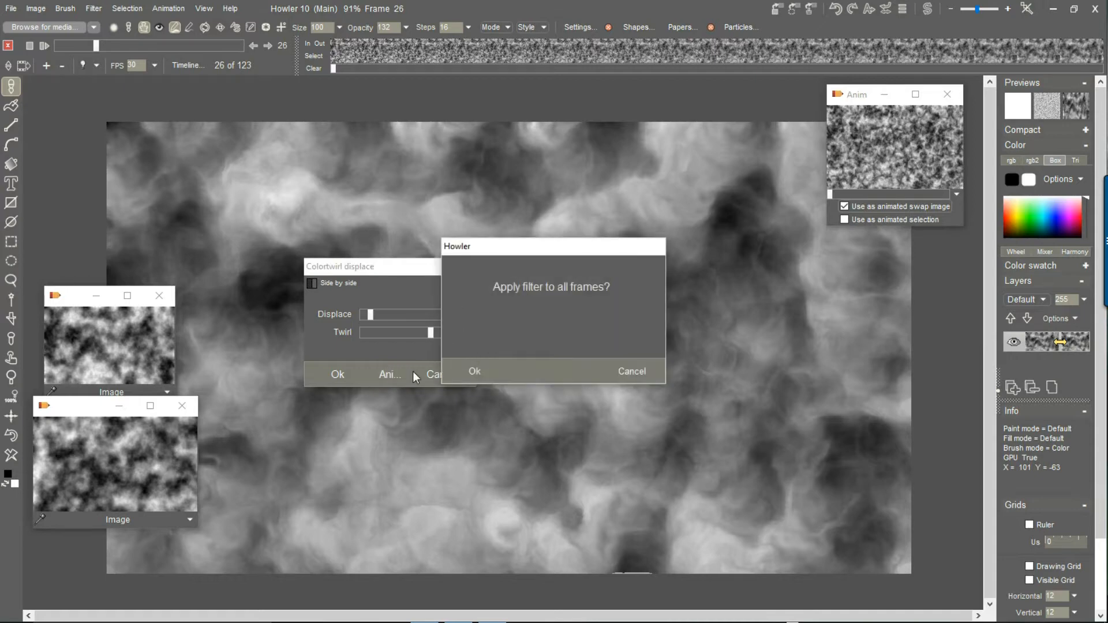
{"action": "left_click", "coordinate": [479, 371]}
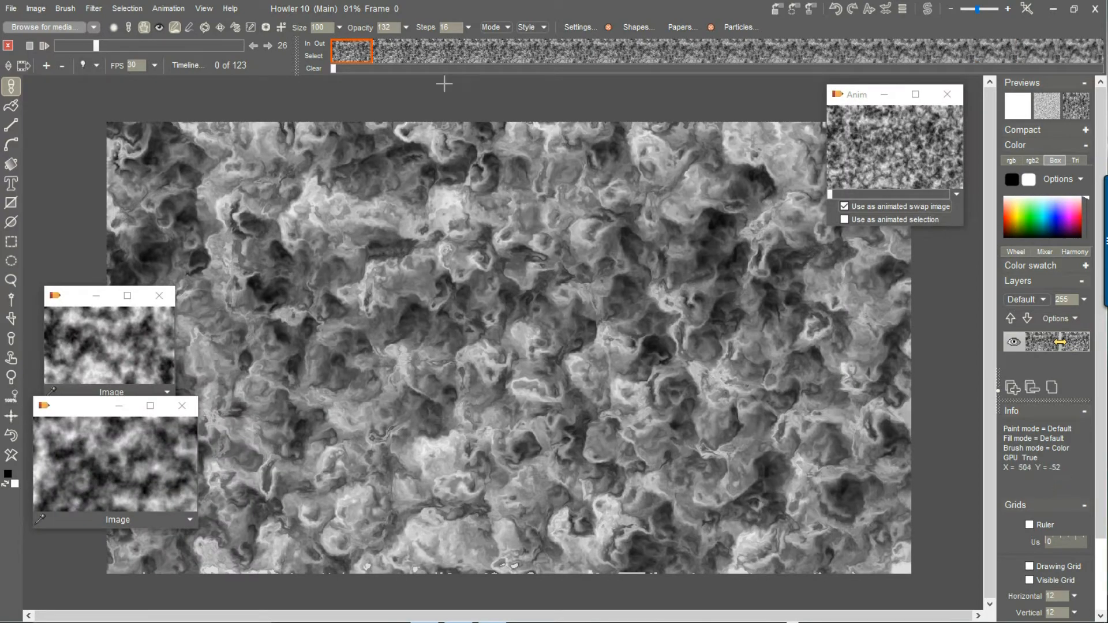
Step: Play and scrub through the displaced animation, inspecting the cloud detail at 205% zoom
{"action": "left_click", "coordinate": [70, 47]}
{"action": "mouse_move", "coordinate": [70, 47]}
{"action": "left_mouse_down"}
{"action": "mouse_move", "coordinate": [151, 47]}
{"action": "mouse_move", "coordinate": [61, 46]}
{"action": "mouse_move", "coordinate": [214, 48]}
{"action": "mouse_move", "coordinate": [77, 50]}
{"action": "left_mouse_up"}
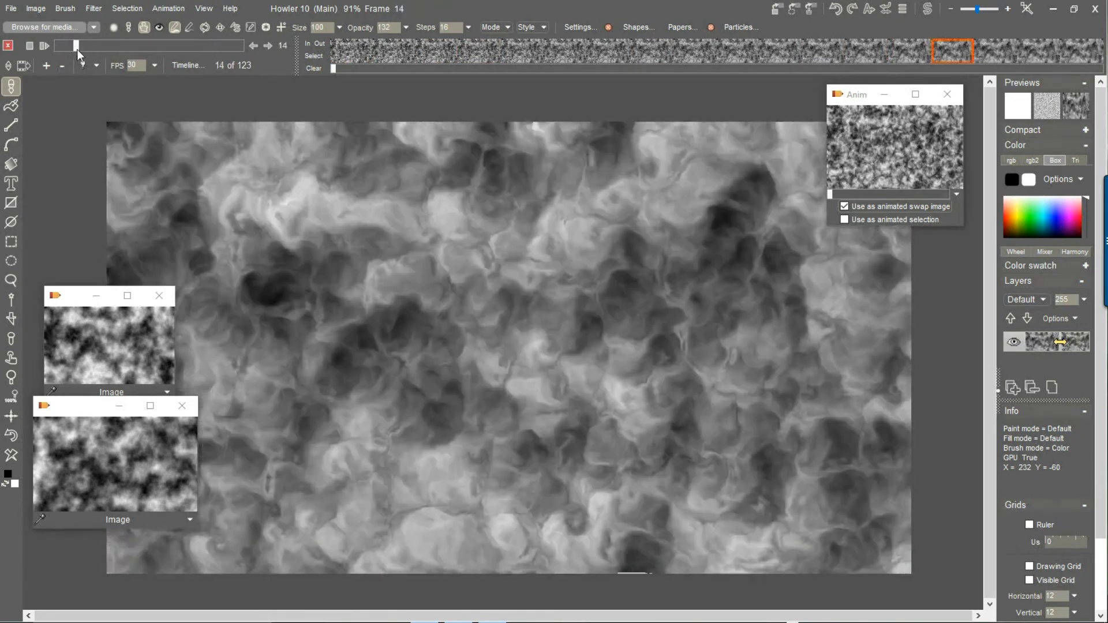
{"action": "left_click", "coordinate": [44, 46]}
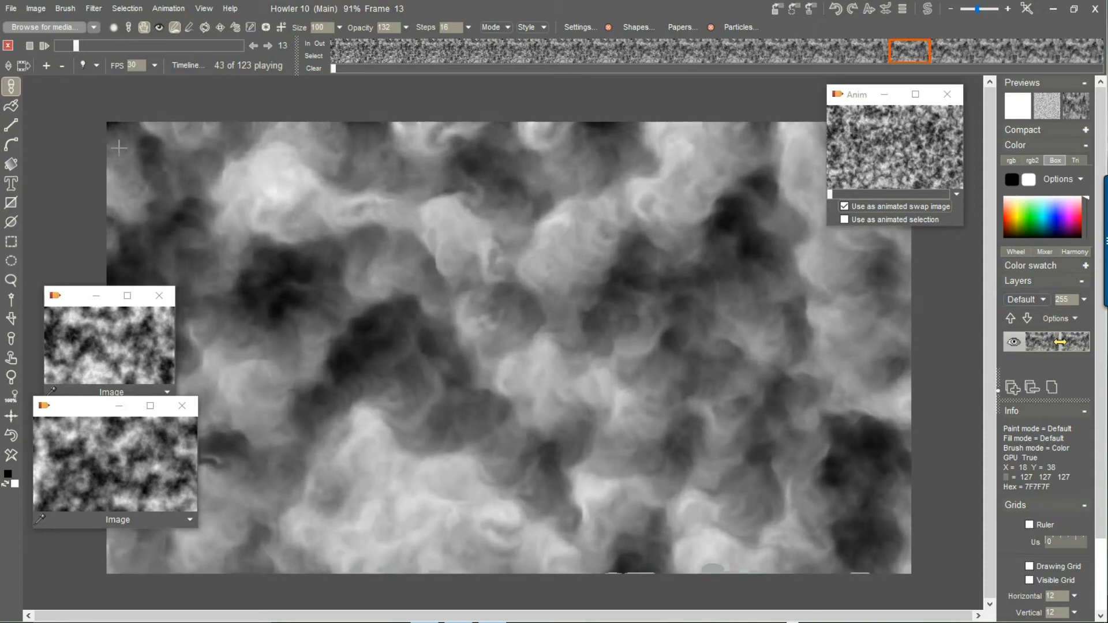
{"action": "scroll", "coordinate": [398, 194], "scroll_direction": "up", "scroll_amount": 1}
{"action": "scroll", "coordinate": [527, 225], "scroll_direction": "up", "scroll_amount": 3}
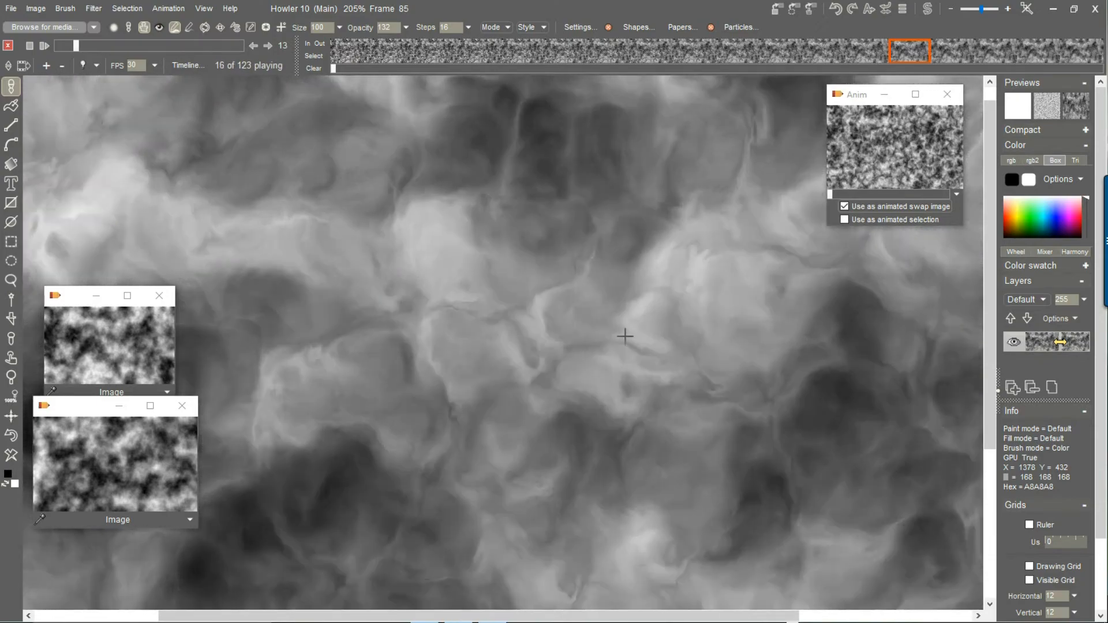
{"action": "left_click", "coordinate": [125, 47]}
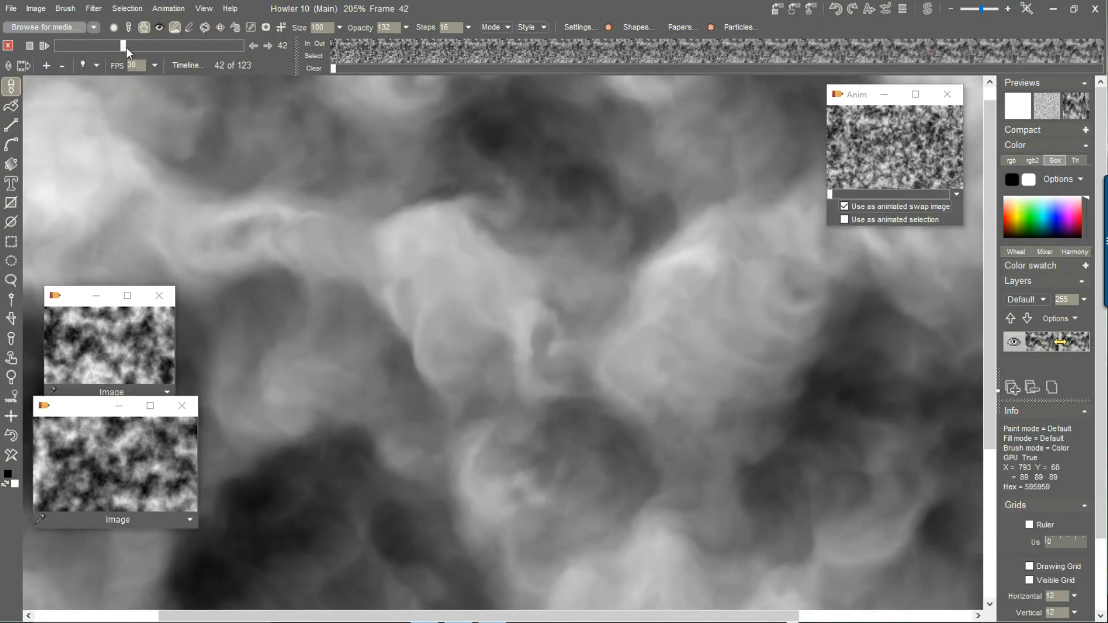
Step: Apply the Ghost filter with 6 frames to the animation through the timeline editor and close the editor
{"action": "left_click", "coordinate": [94, 9]}
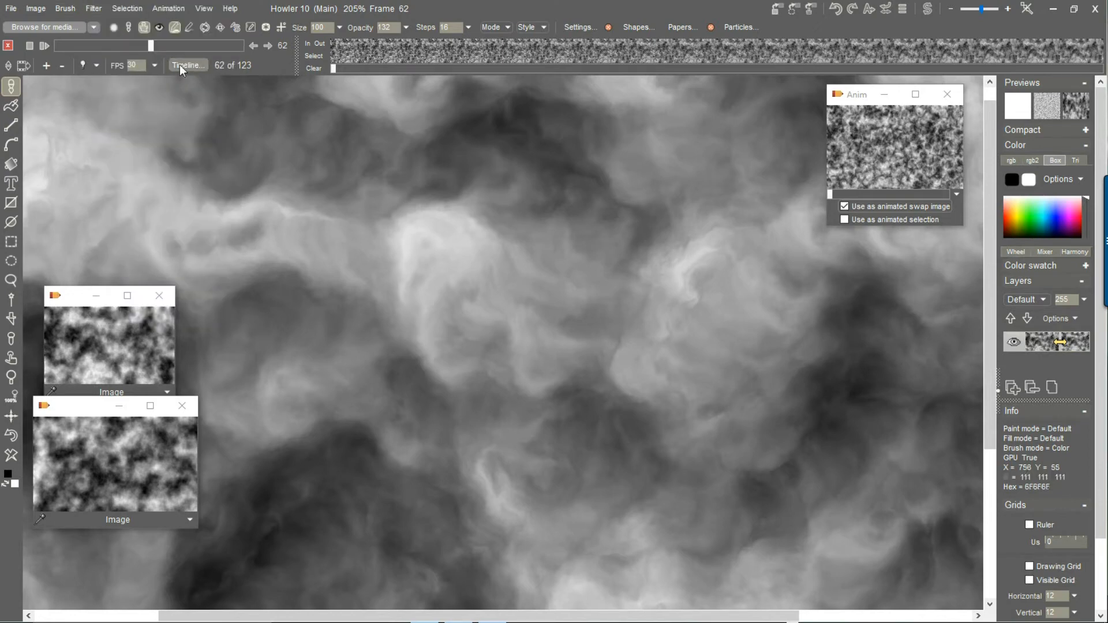
{"action": "left_click", "coordinate": [185, 64]}
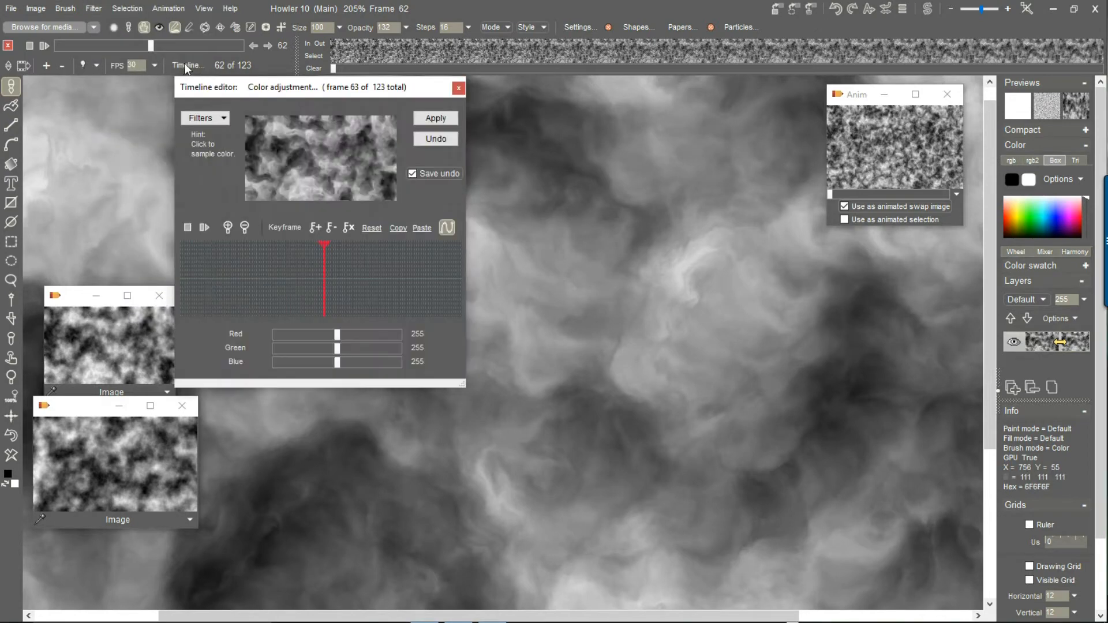
{"action": "left_click", "coordinate": [222, 119]}
{"action": "left_click_drag", "start_coordinate": [394, 138], "coordinate": [403, 317]}
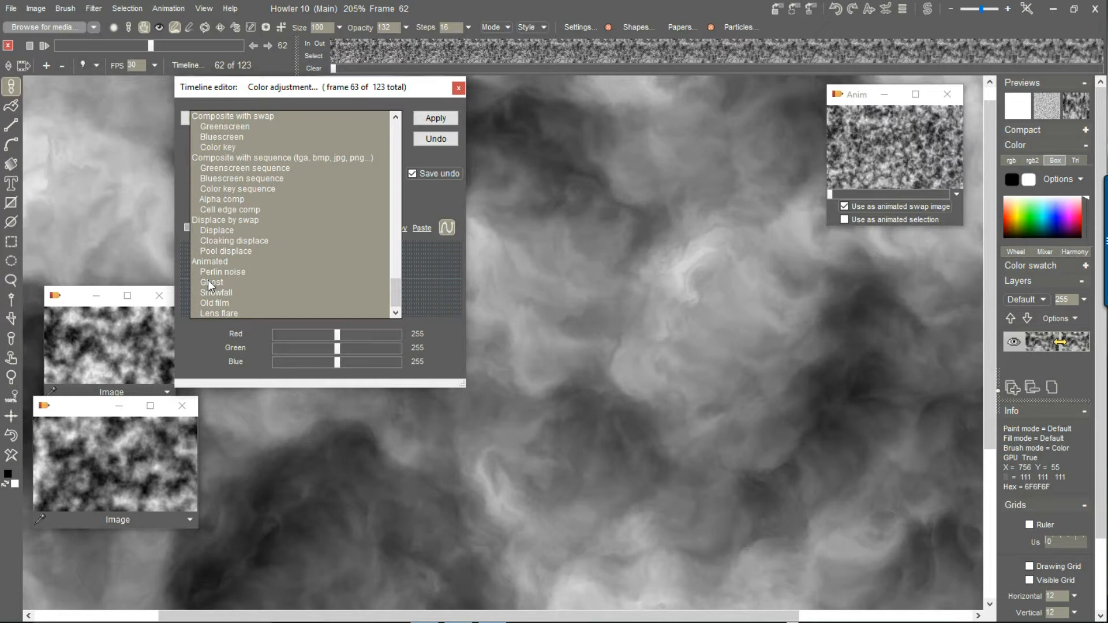
{"action": "left_click", "coordinate": [211, 283]}
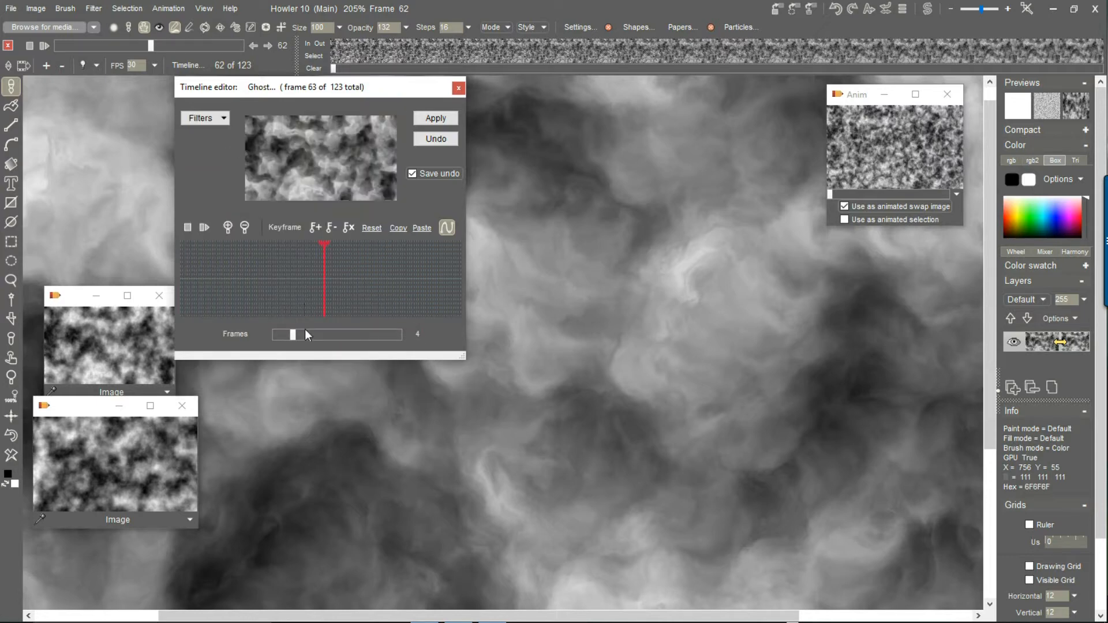
{"action": "left_click", "coordinate": [450, 119]}
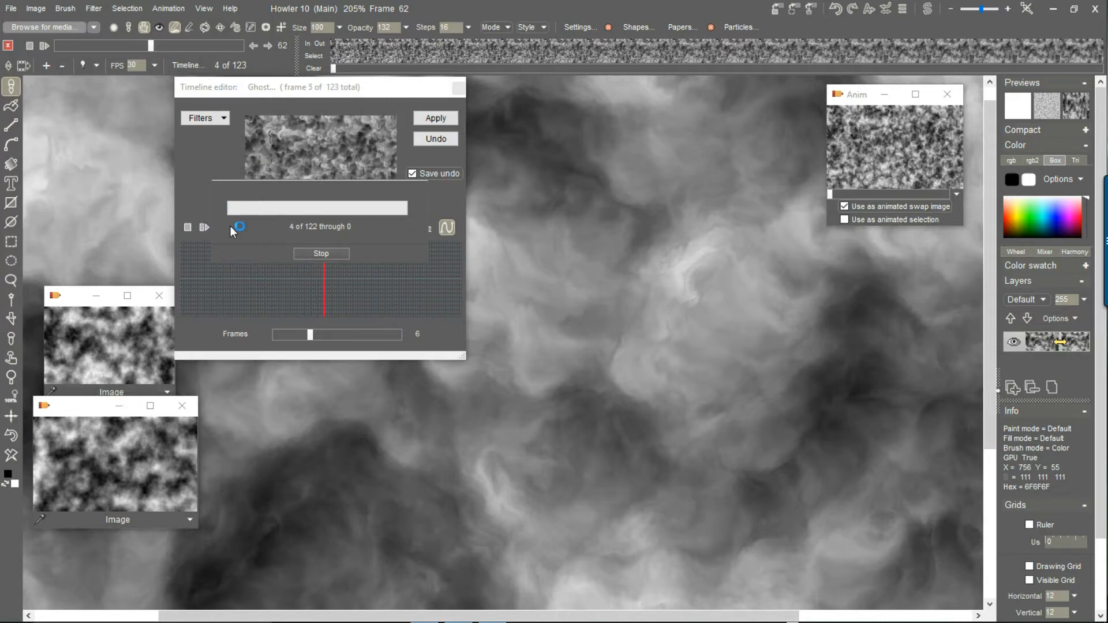
{"action": "left_click", "coordinate": [459, 89]}
Step: Play the ghosted animation from frame 0 and scrub through it to check the motion
{"action": "left_click", "coordinate": [55, 45]}
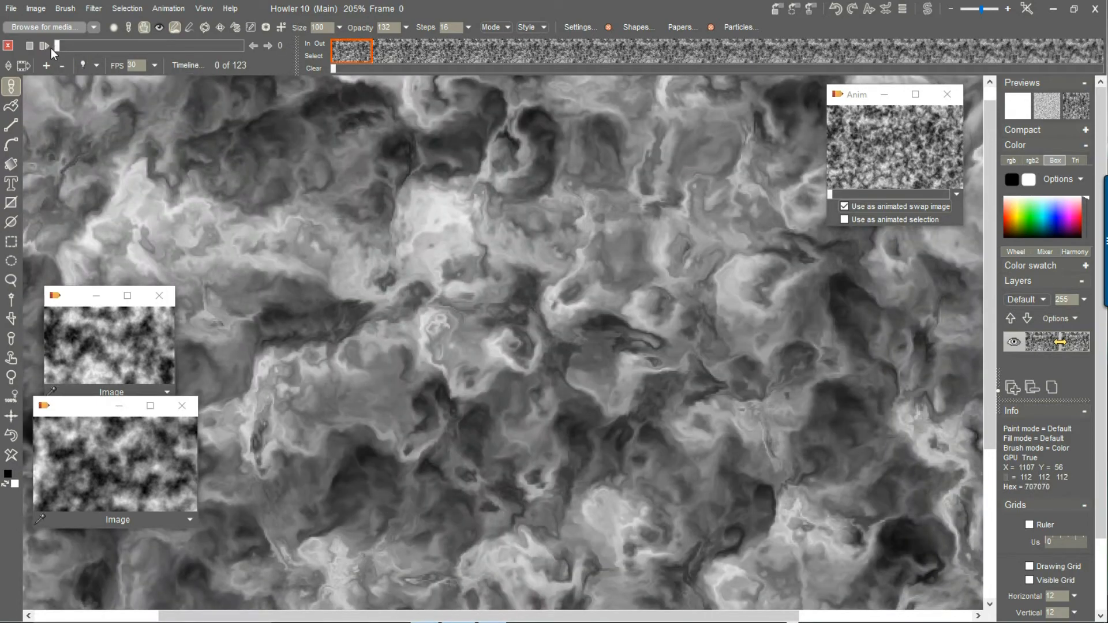
{"action": "left_click", "coordinate": [51, 47]}
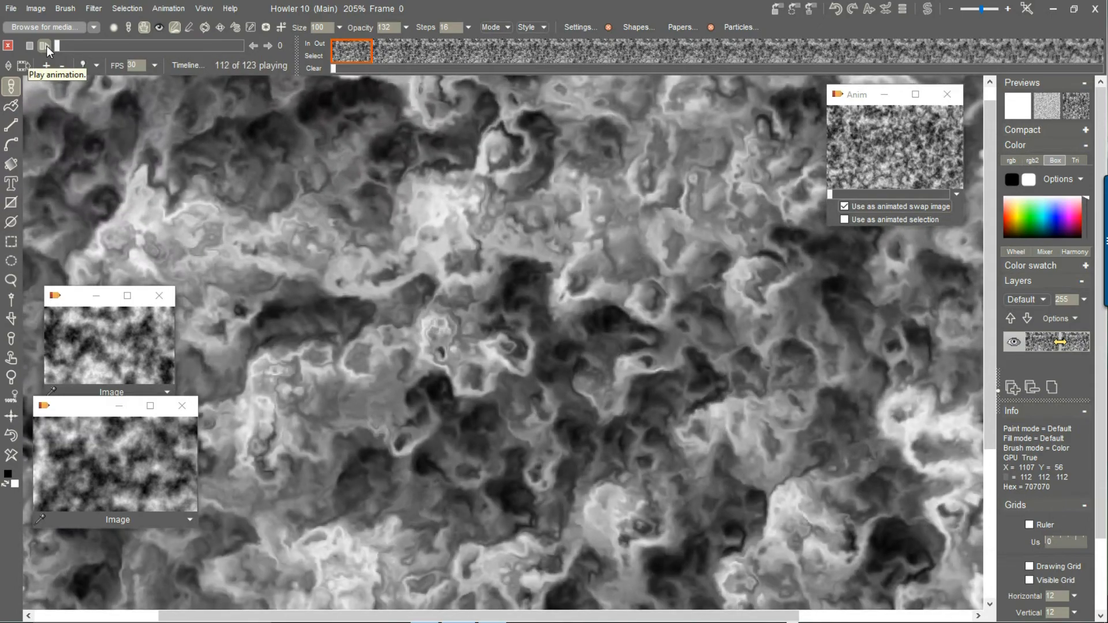
{"action": "left_click", "coordinate": [158, 47]}
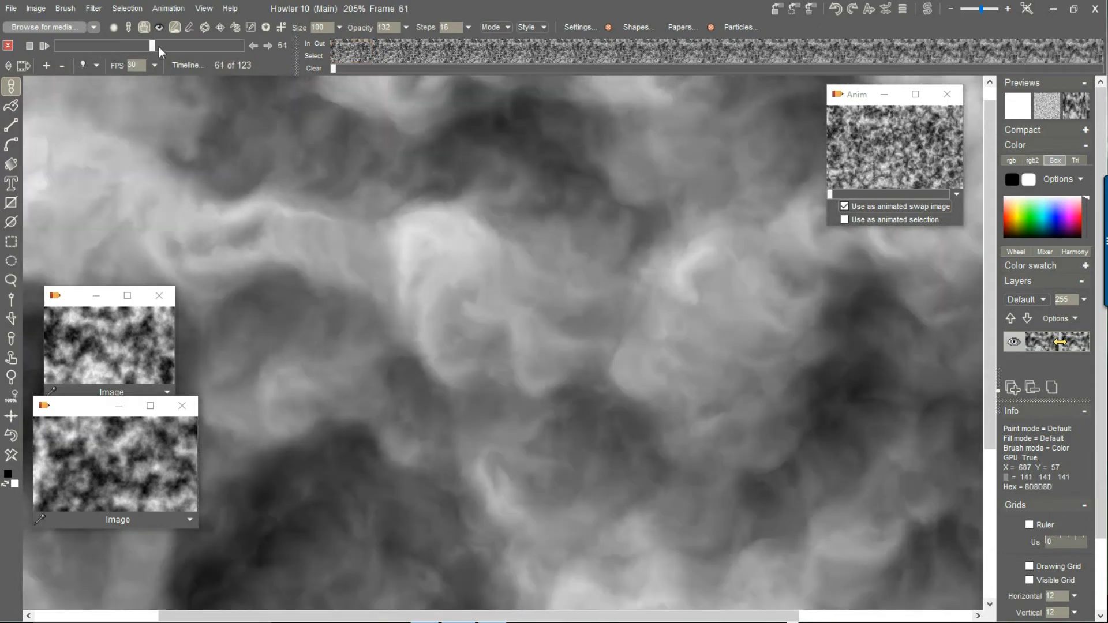
{"action": "left_click_drag", "start_coordinate": [158, 46], "coordinate": [8, 69]}
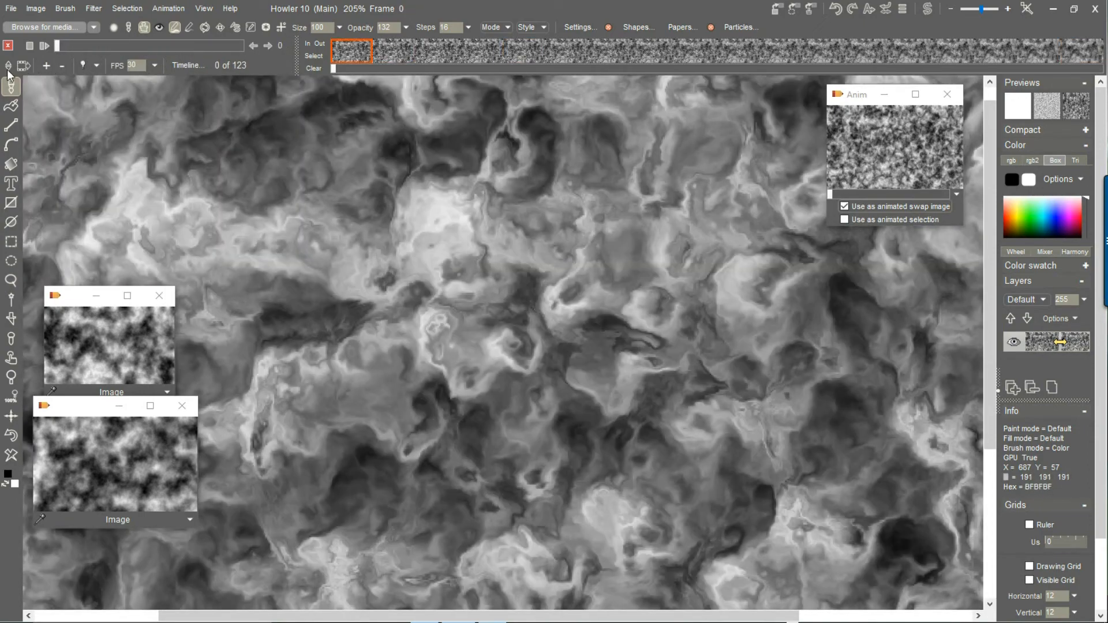
Step: Set the out point at frame 49 and delete the block of frames from the animation's start up to it
{"action": "left_click_drag", "start_coordinate": [77, 49], "coordinate": [166, 48]}
{"action": "left_click", "coordinate": [315, 45]}
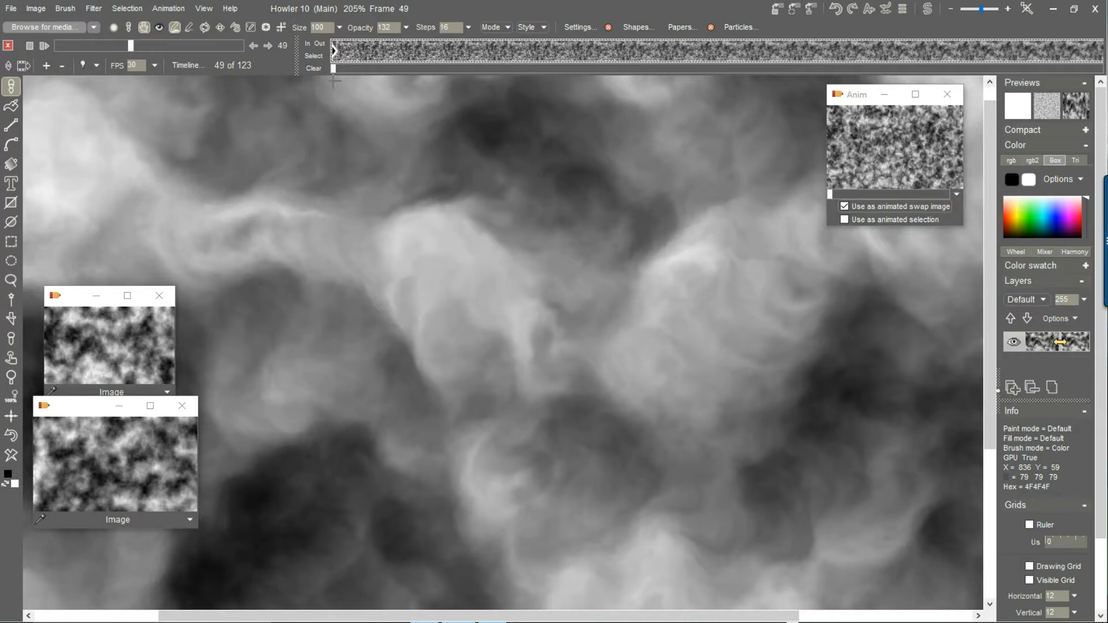
{"action": "mouse_move", "coordinate": [341, 69]}
{"action": "left_mouse_down"}
{"action": "mouse_move", "coordinate": [634, 69]}
{"action": "mouse_move", "coordinate": [580, 78]}
{"action": "mouse_move", "coordinate": [617, 77]}
{"action": "mouse_move", "coordinate": [601, 85]}
{"action": "left_mouse_up"}
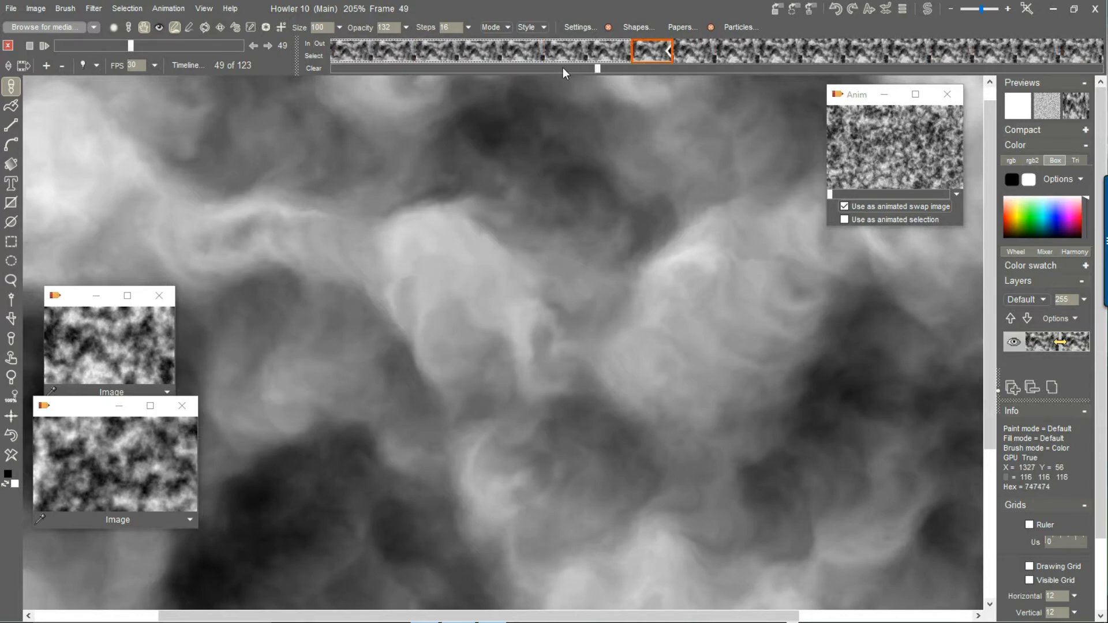
{"action": "right_click", "coordinate": [545, 51]}
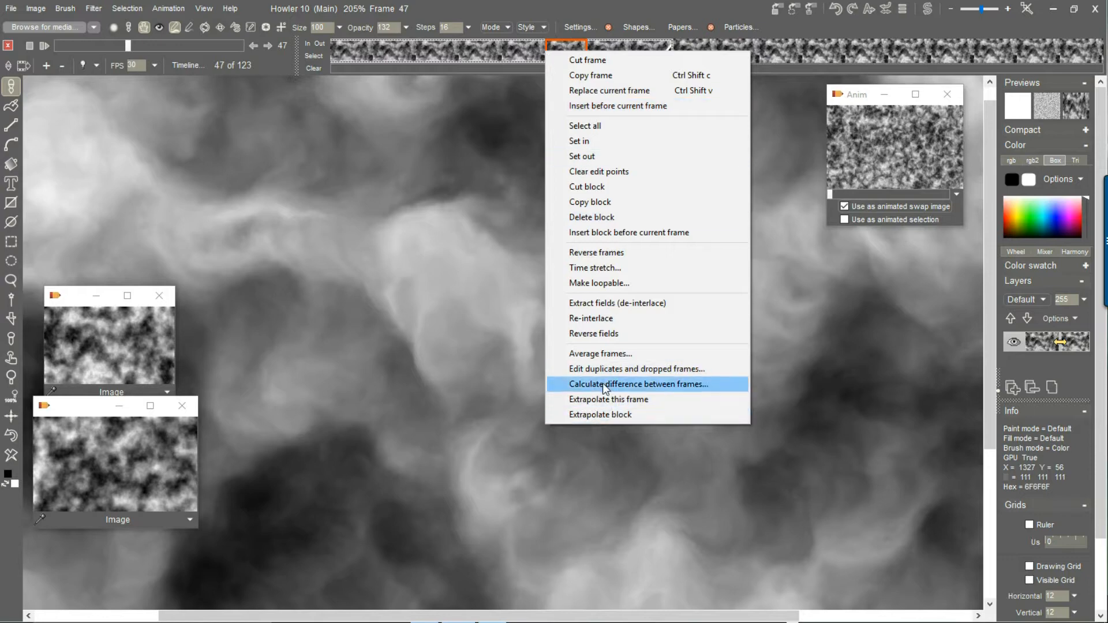
{"action": "left_click", "coordinate": [614, 217]}
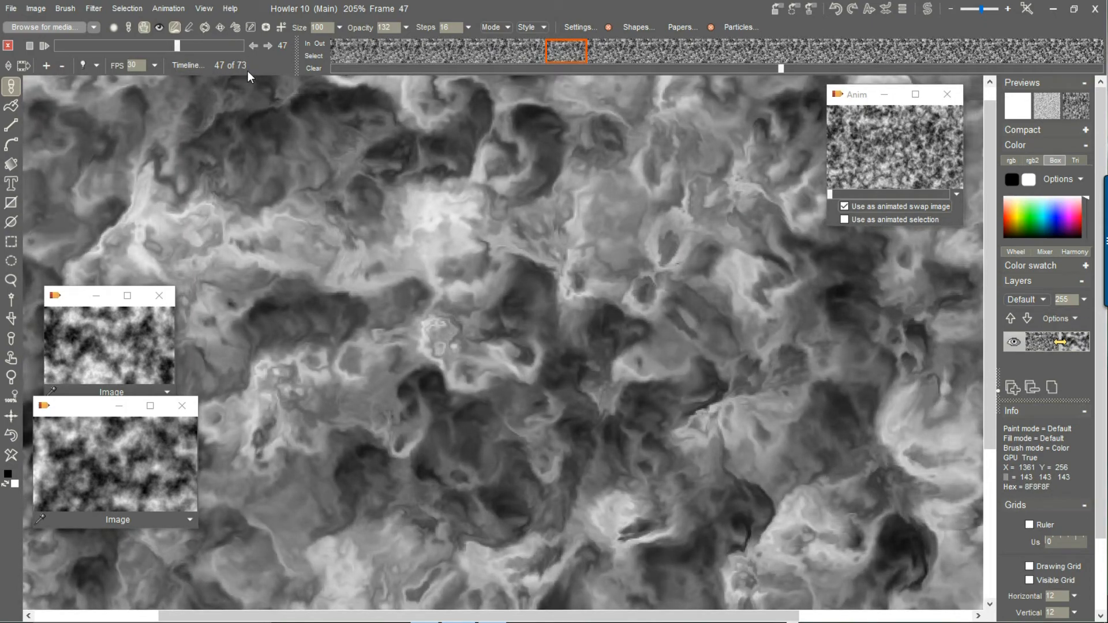
Step: Time stretch the remaining animation to 60 frames with frame blending enabled
{"action": "left_click_drag", "start_coordinate": [147, 49], "coordinate": [182, 45]}
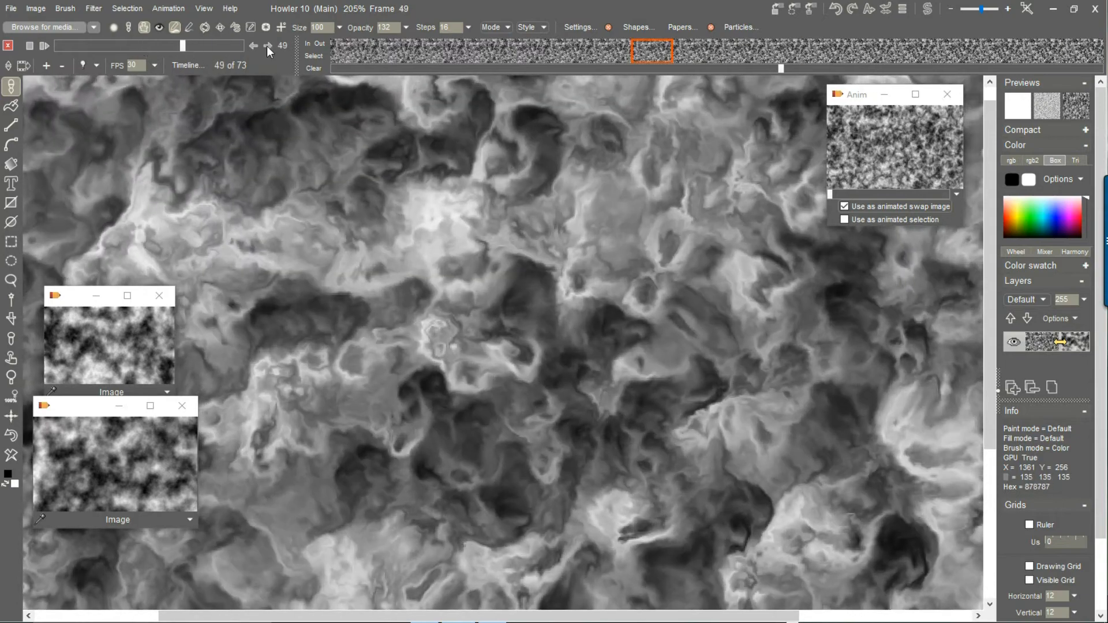
{"action": "right_click", "coordinate": [395, 53]}
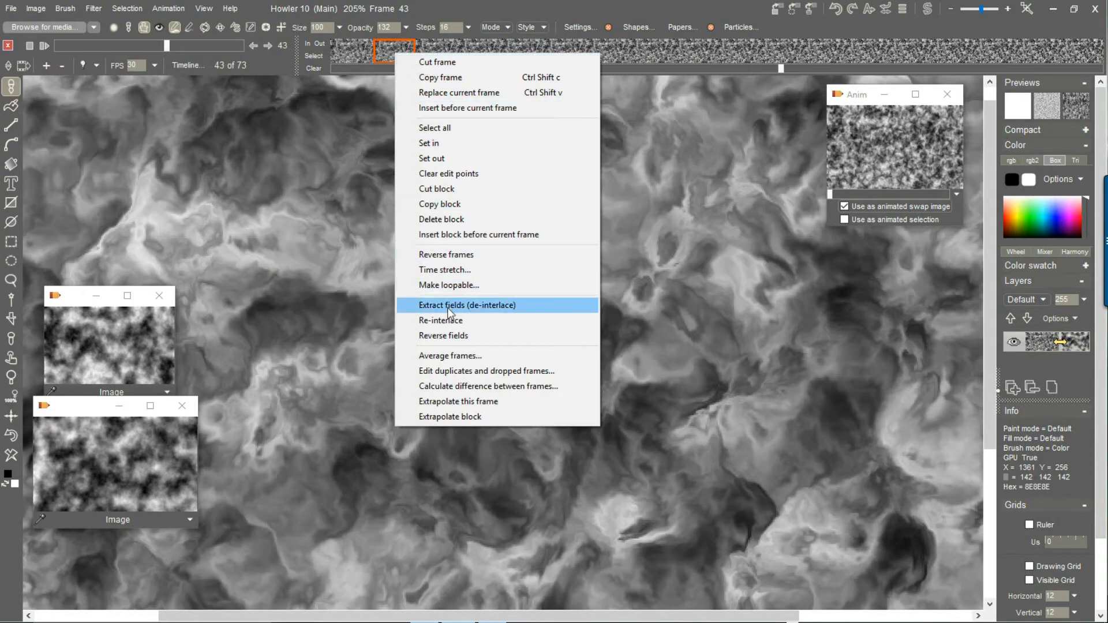
{"action": "left_click", "coordinate": [444, 271]}
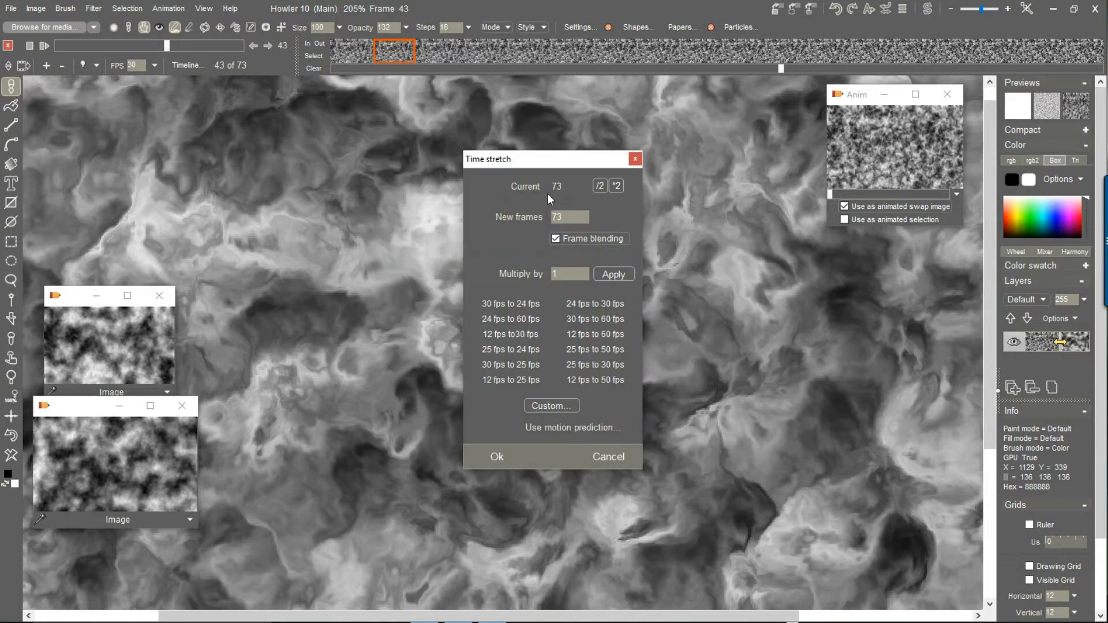
{"action": "double_click", "coordinate": [576, 216]}
{"action": "type", "text": "60"}
{"action": "left_click", "coordinate": [497, 457]}
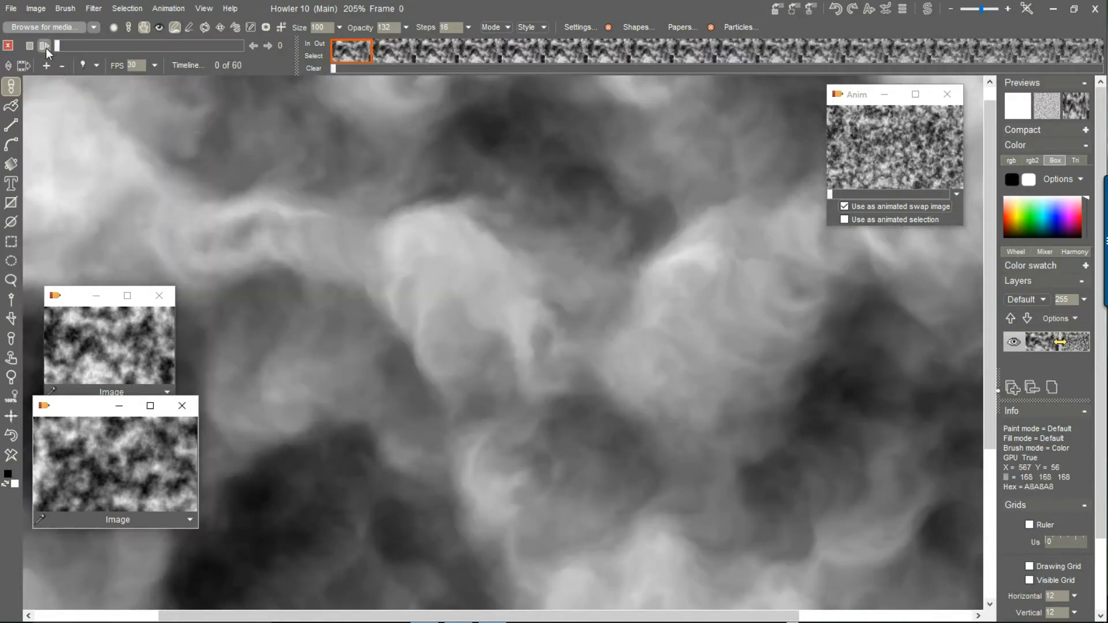
Step: Make the animation loopable from about frame 31, and play and scrub through it to check the loop
{"action": "left_click", "coordinate": [46, 48]}
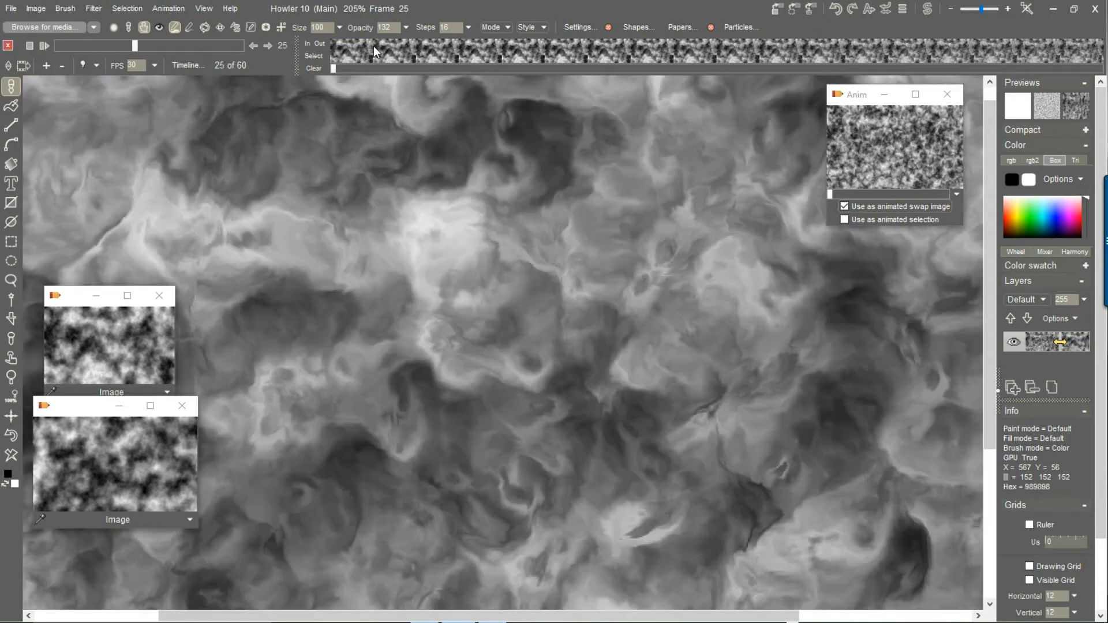
{"action": "right_click", "coordinate": [380, 51]}
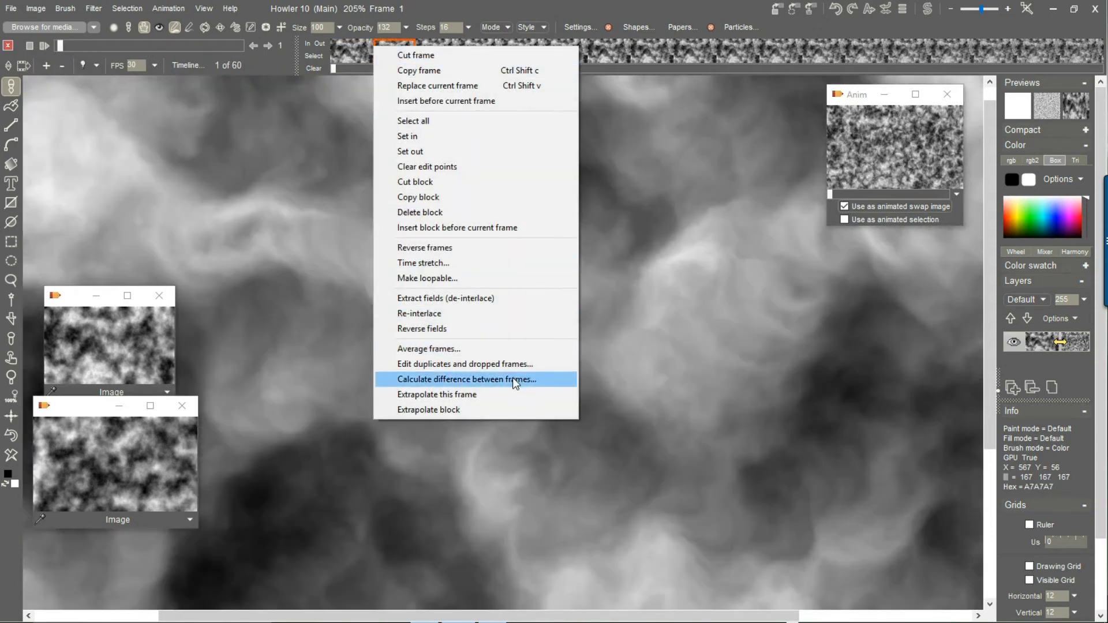
{"action": "left_click", "coordinate": [474, 278]}
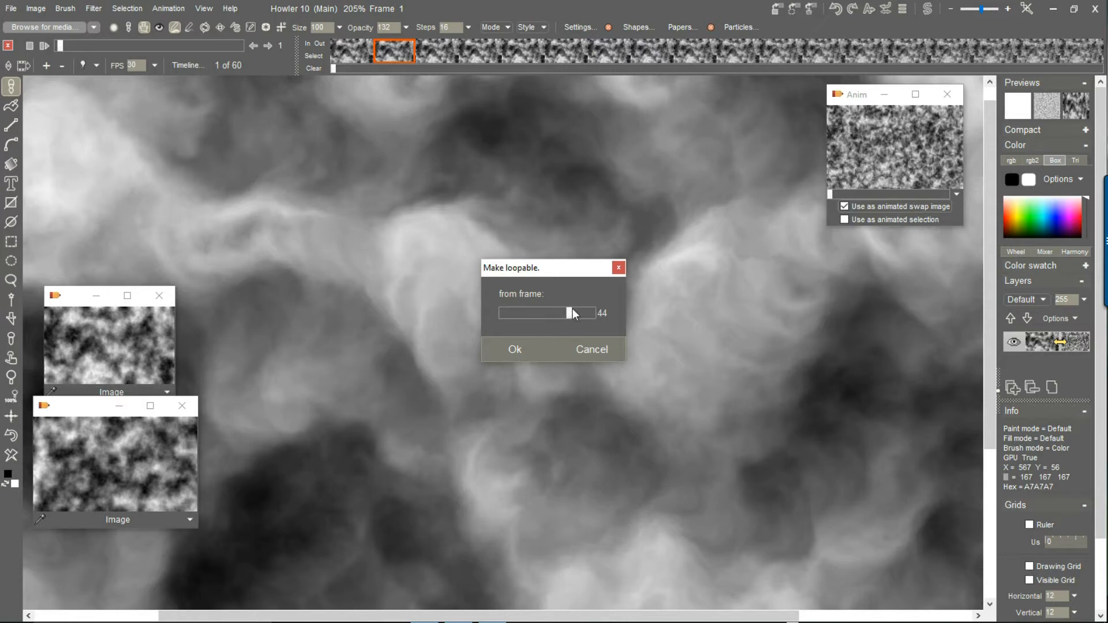
{"action": "left_click_drag", "start_coordinate": [566, 311], "coordinate": [552, 318]}
{"action": "left_click_drag", "start_coordinate": [550, 323], "coordinate": [548, 324]}
{"action": "left_click", "coordinate": [496, 348]}
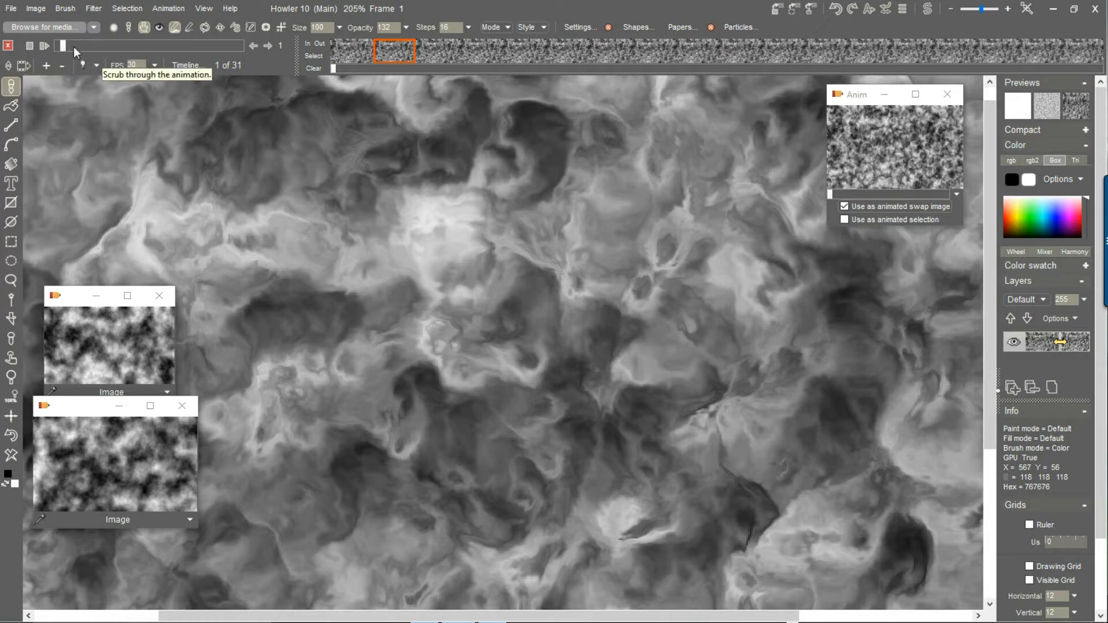
{"action": "left_click", "coordinate": [45, 45]}
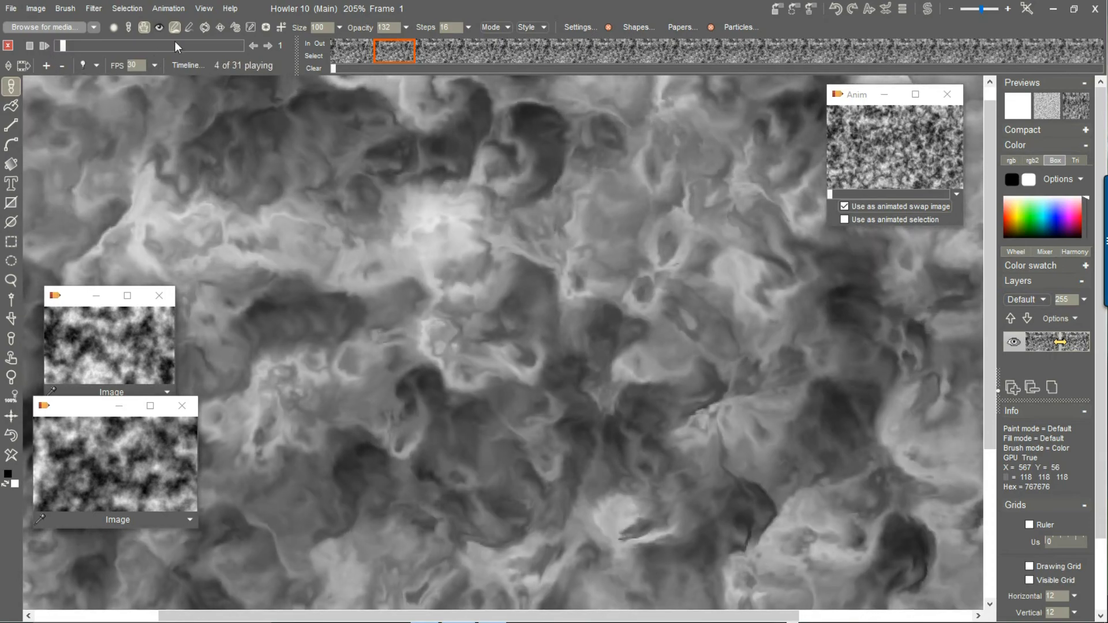
{"action": "mouse_move", "coordinate": [142, 45]}
{"action": "left_mouse_down"}
{"action": "mouse_move", "coordinate": [210, 49]}
{"action": "mouse_move", "coordinate": [78, 47]}
{"action": "mouse_move", "coordinate": [195, 47]}
{"action": "mouse_move", "coordinate": [140, 45]}
{"action": "mouse_move", "coordinate": [153, 47]}
{"action": "left_mouse_up"}
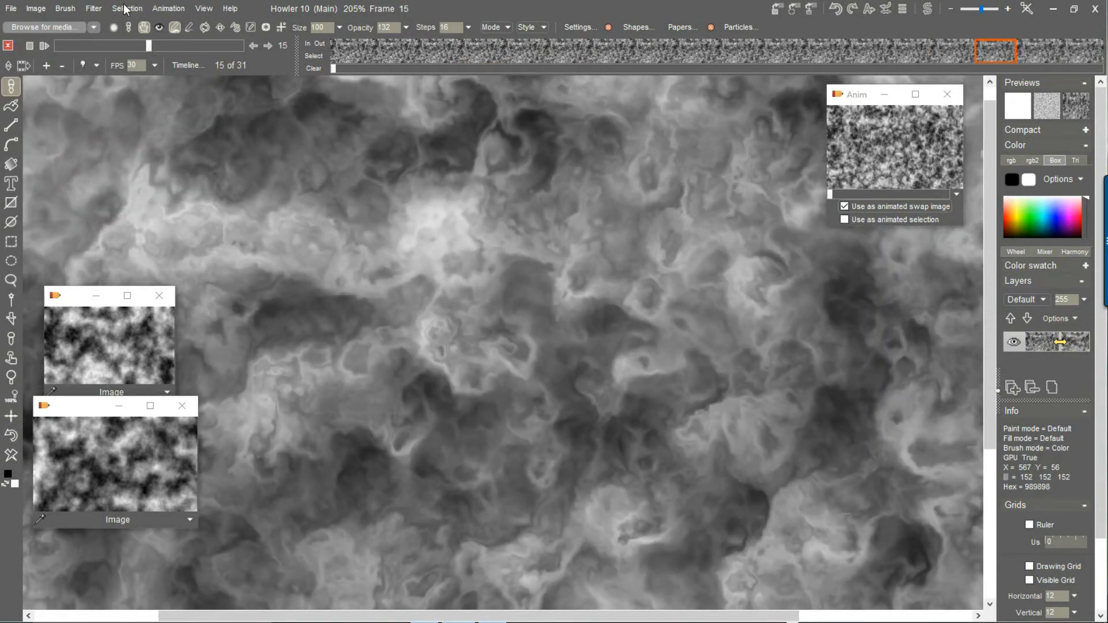
Step: Extrapolate frames across the animation with the Motion prediction module, using 3 tweens, search distance 51 and grid spacing 12
{"action": "left_click", "coordinate": [94, 8]}
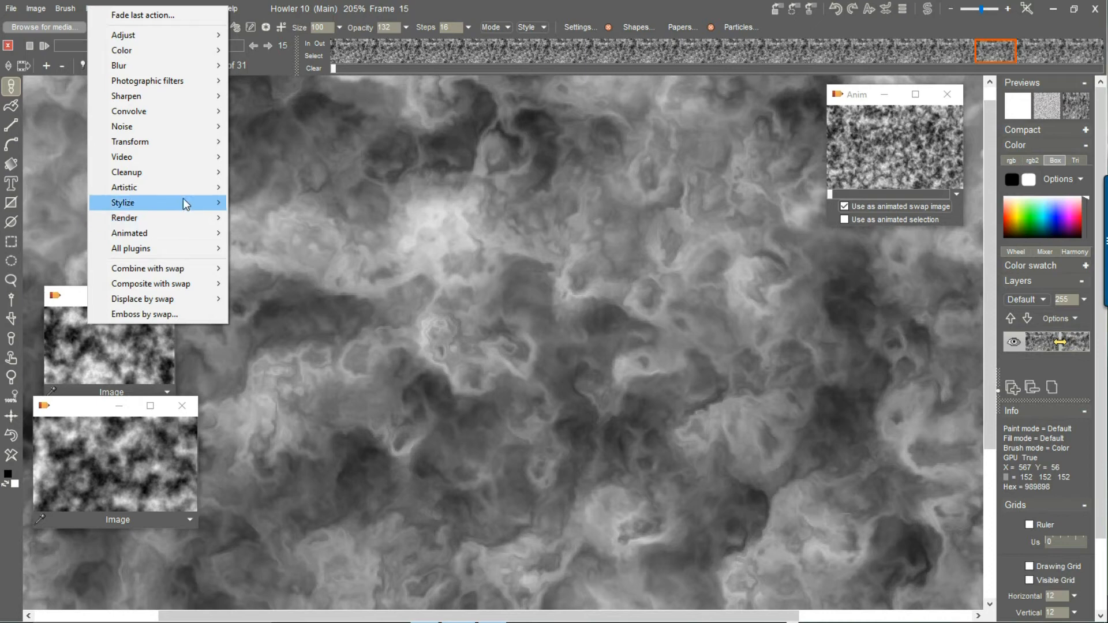
{"action": "mouse_move", "coordinate": [180, 233]}
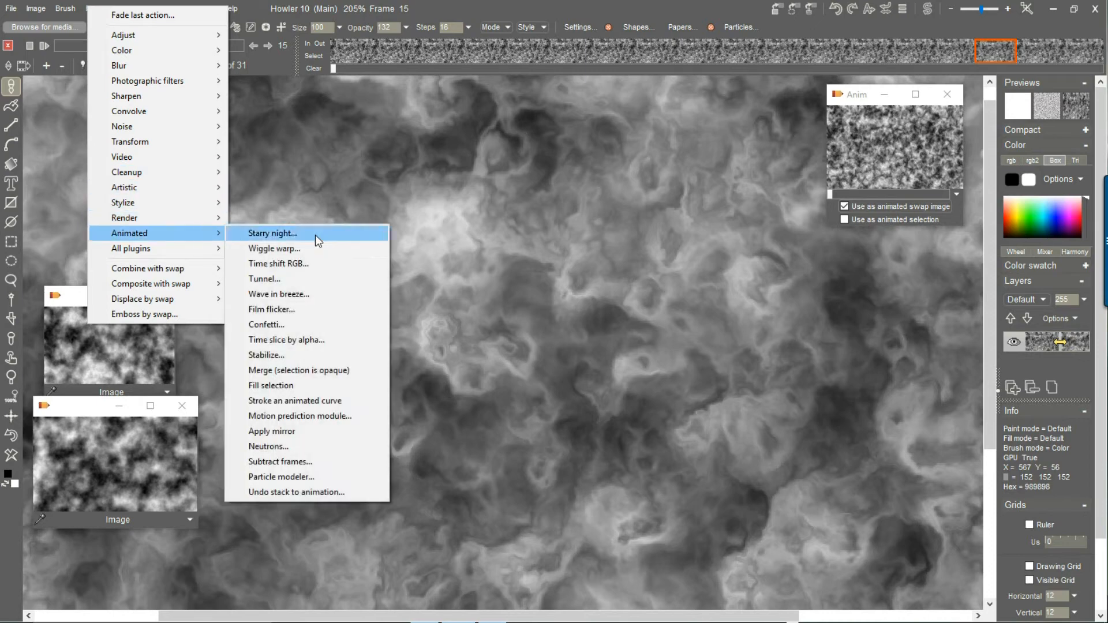
{"action": "left_click", "coordinate": [329, 416]}
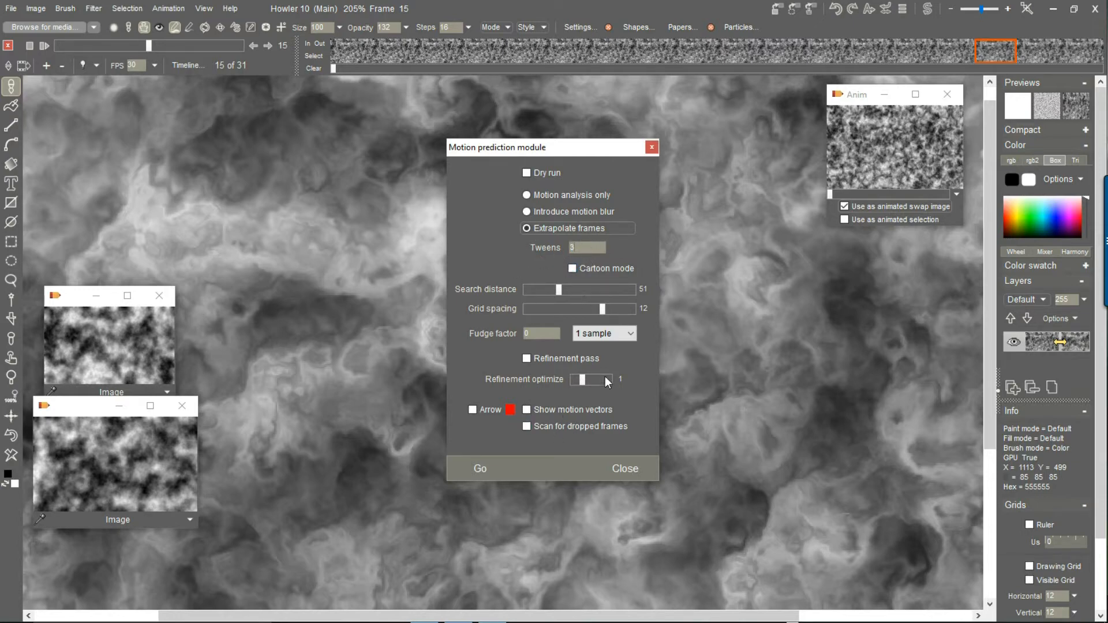
{"action": "left_click", "coordinate": [486, 466]}
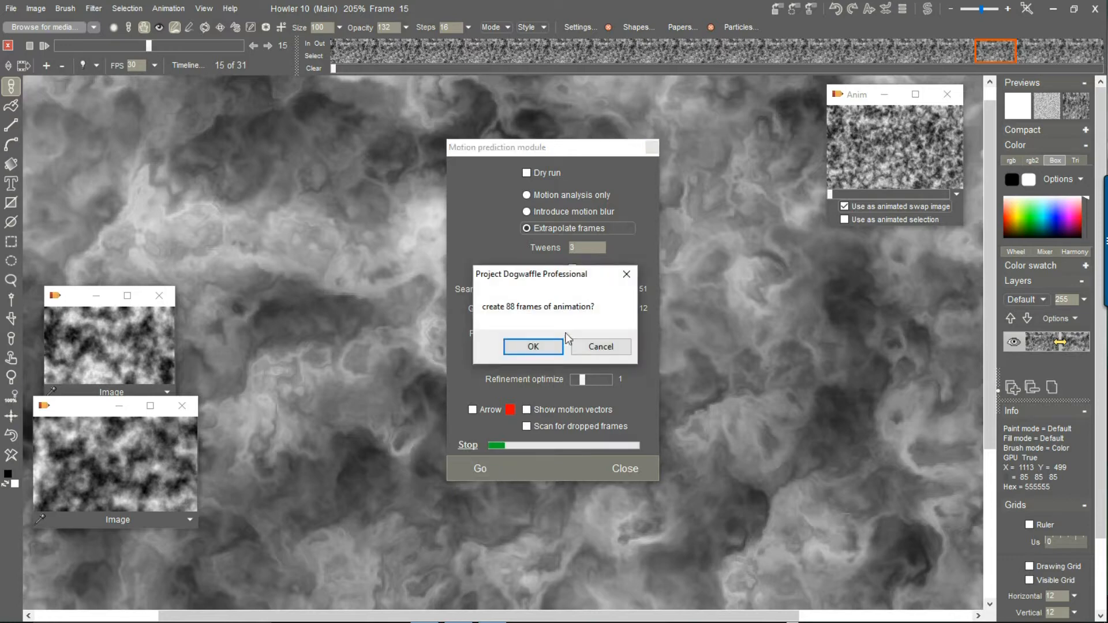
{"action": "left_click", "coordinate": [536, 347]}
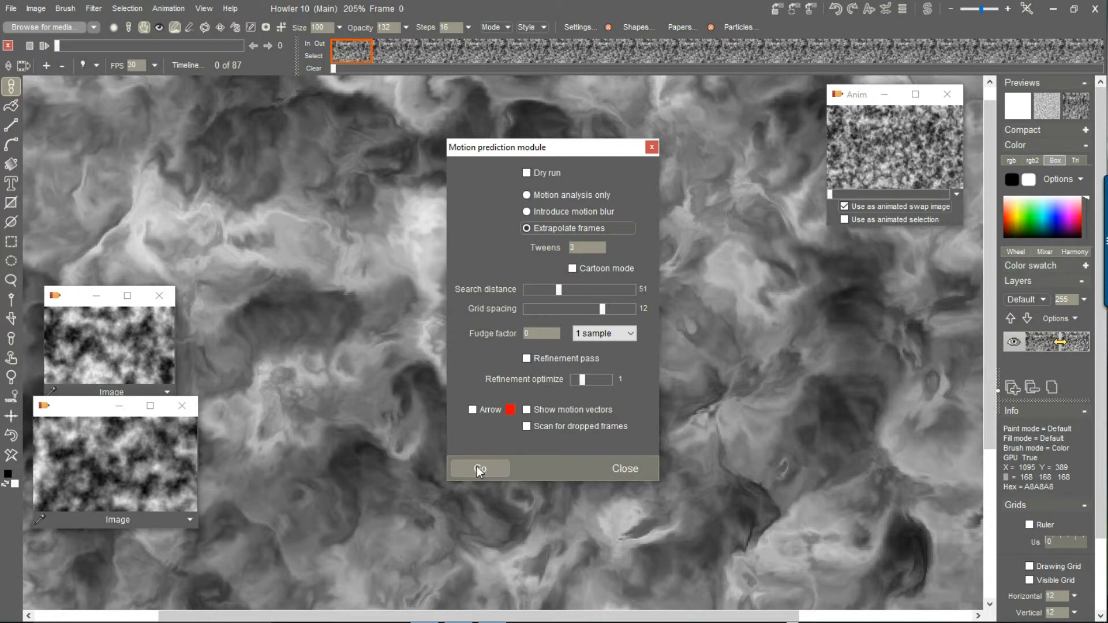
{"action": "left_click", "coordinate": [640, 467]}
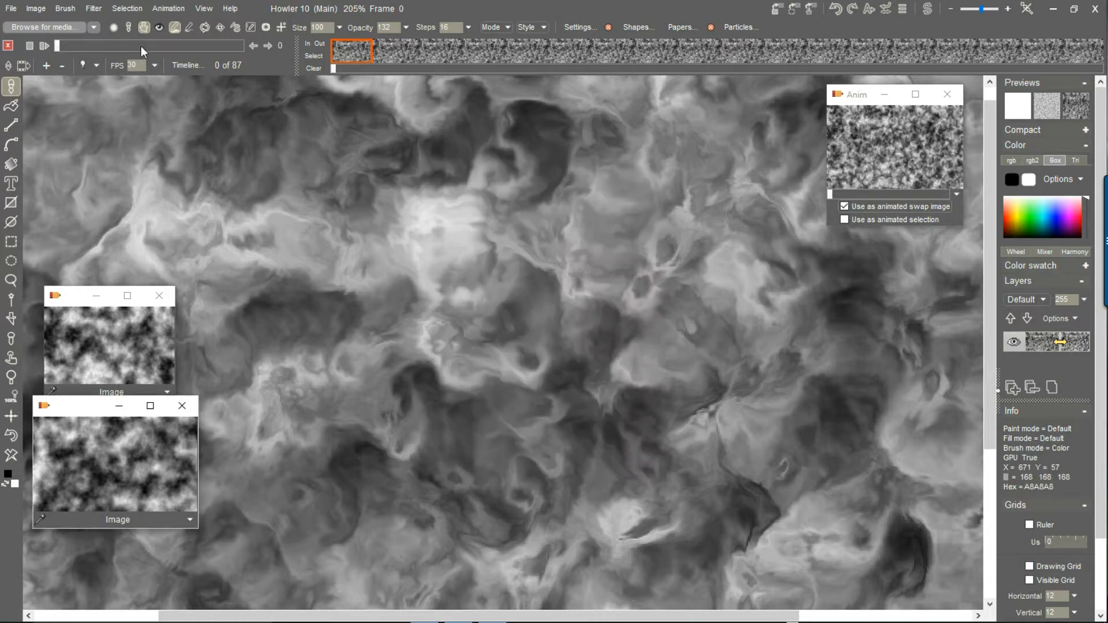
Step: Make the extrapolated animation loopable from frame 64
{"action": "left_click_drag", "start_coordinate": [217, 44], "coordinate": [380, 39]}
{"action": "right_click", "coordinate": [396, 51]}
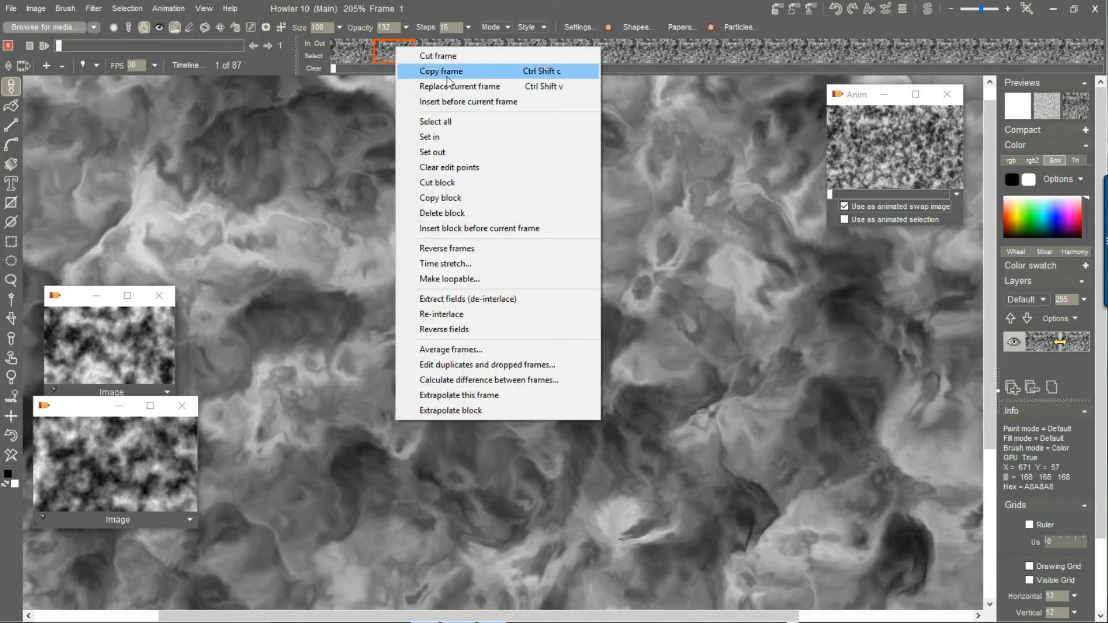
{"action": "left_click", "coordinate": [490, 278]}
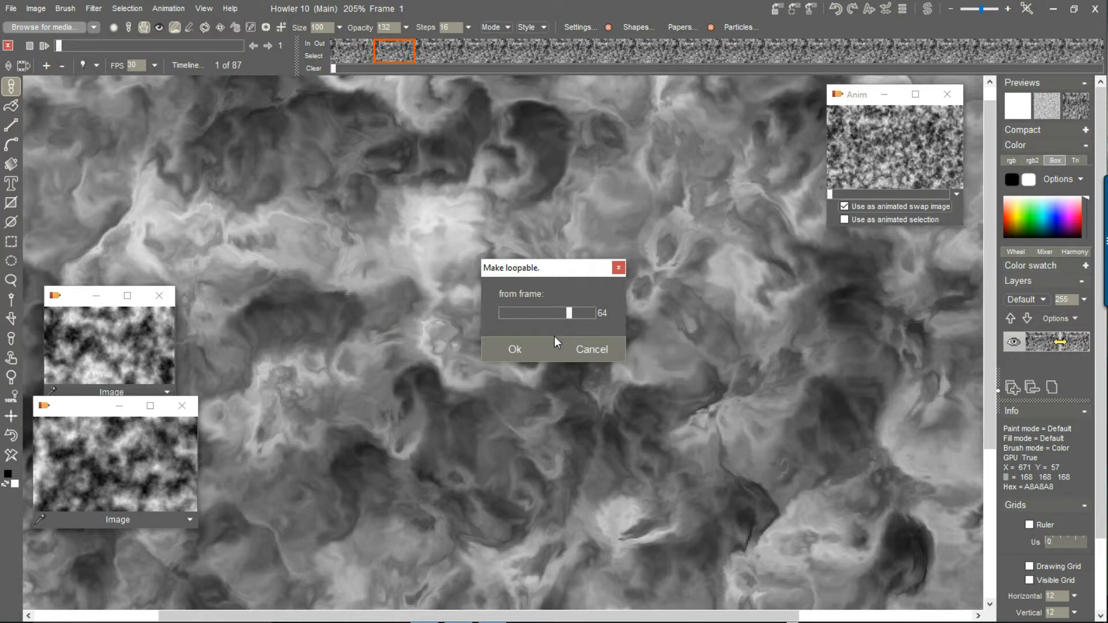
{"action": "left_click", "coordinate": [514, 349]}
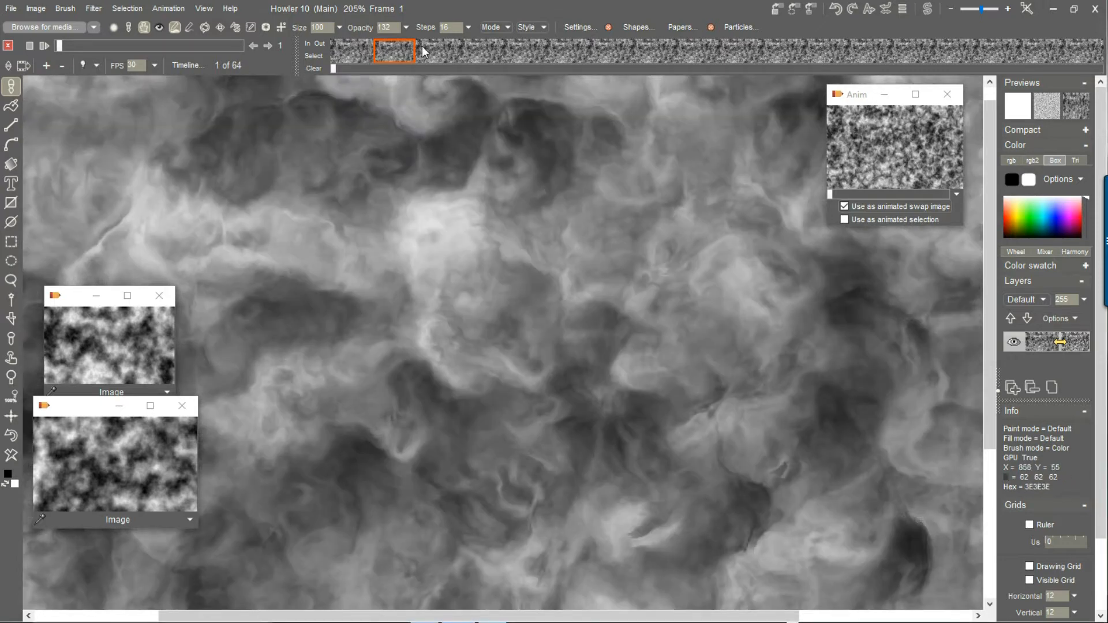
Step: Store the looped animation to memory, close the older stored animation and move the new one clear of the canvas centre
{"action": "left_click", "coordinate": [166, 9]}
{"action": "mouse_move", "coordinate": [267, 67]}
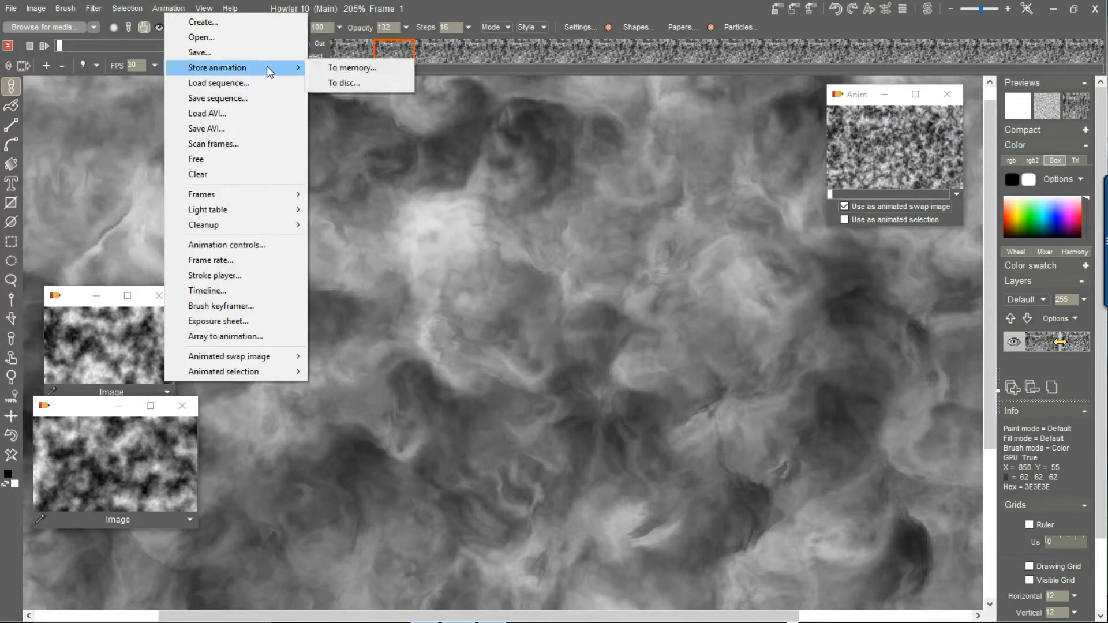
{"action": "left_click", "coordinate": [346, 65]}
{"action": "left_click_drag", "start_coordinate": [879, 57], "coordinate": [930, 266]}
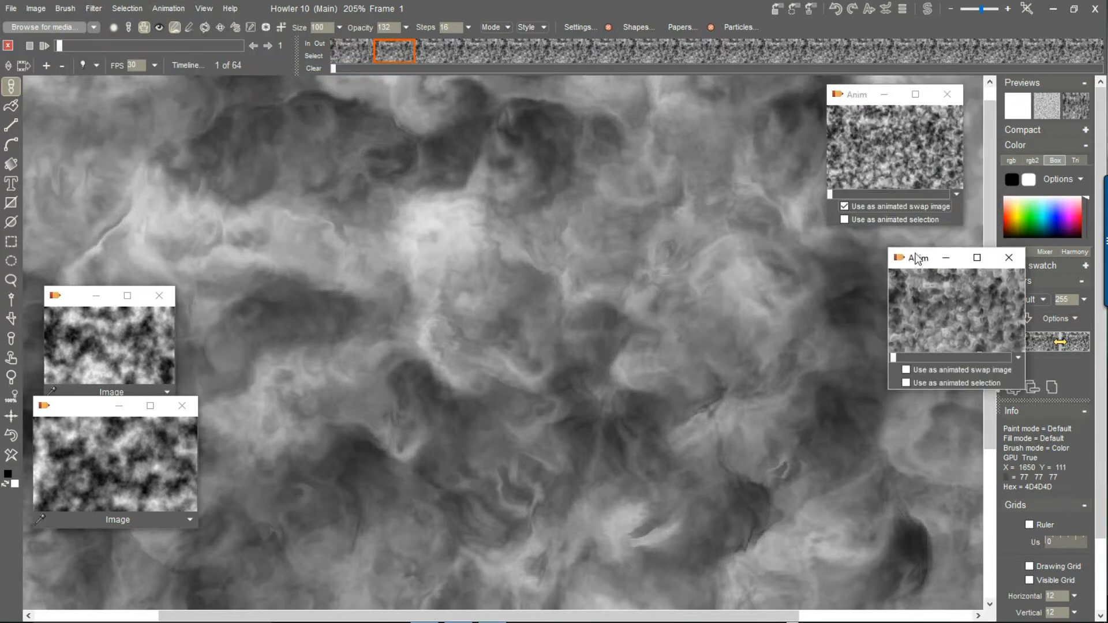
{"action": "left_click", "coordinate": [953, 95]}
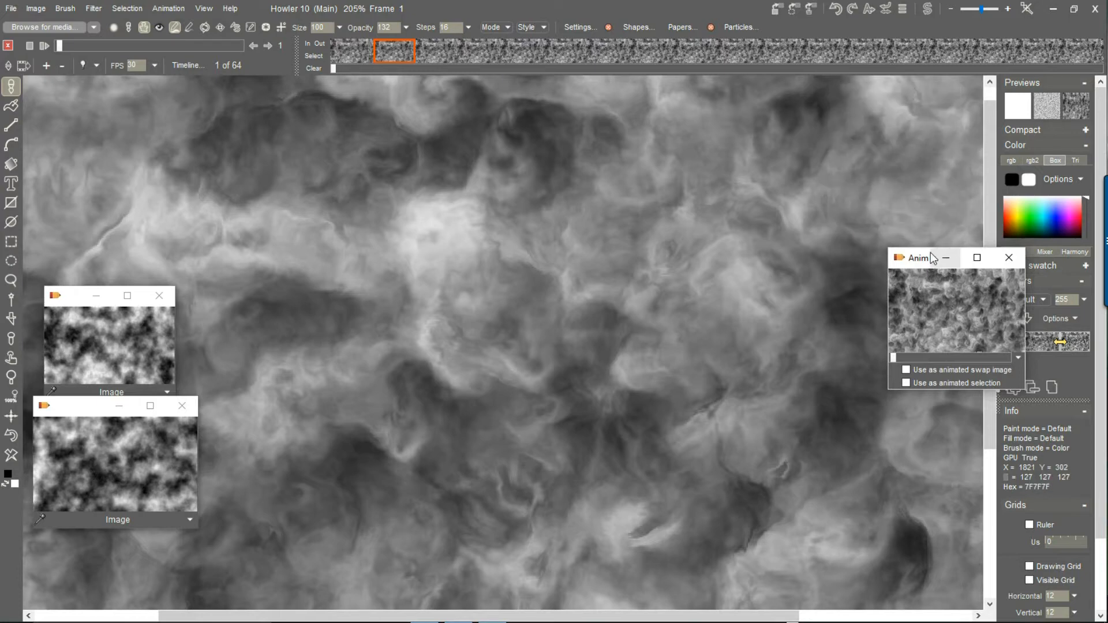
{"action": "left_click_drag", "start_coordinate": [919, 260], "coordinate": [908, 289]}
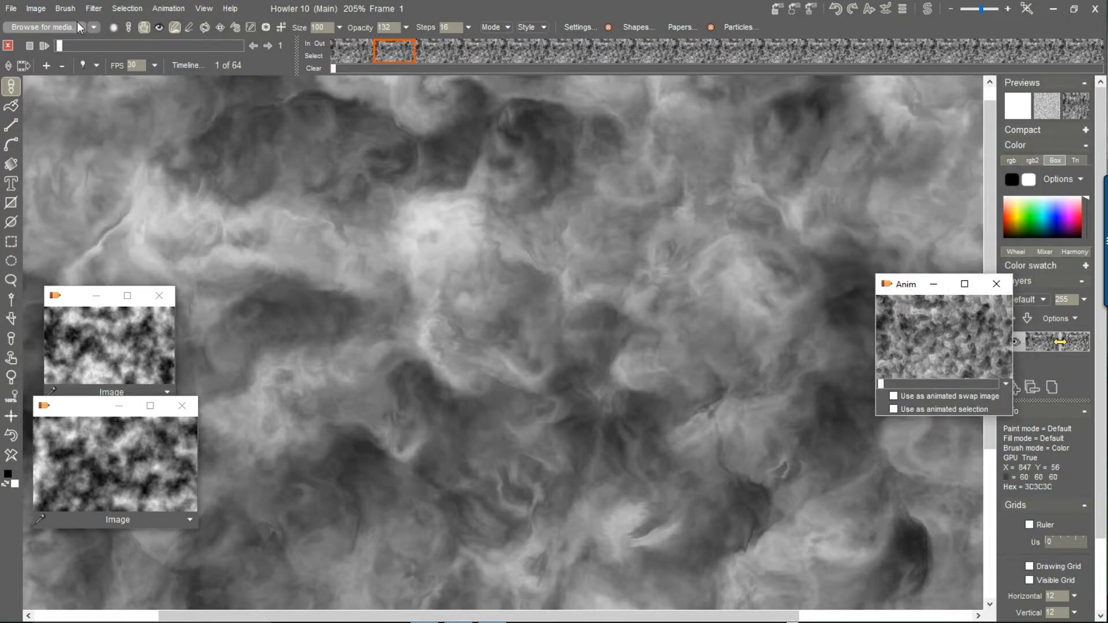
Step: Expand the dynamic range of every animation frame and scrub through the animation to check the contrast
{"action": "left_click", "coordinate": [35, 9]}
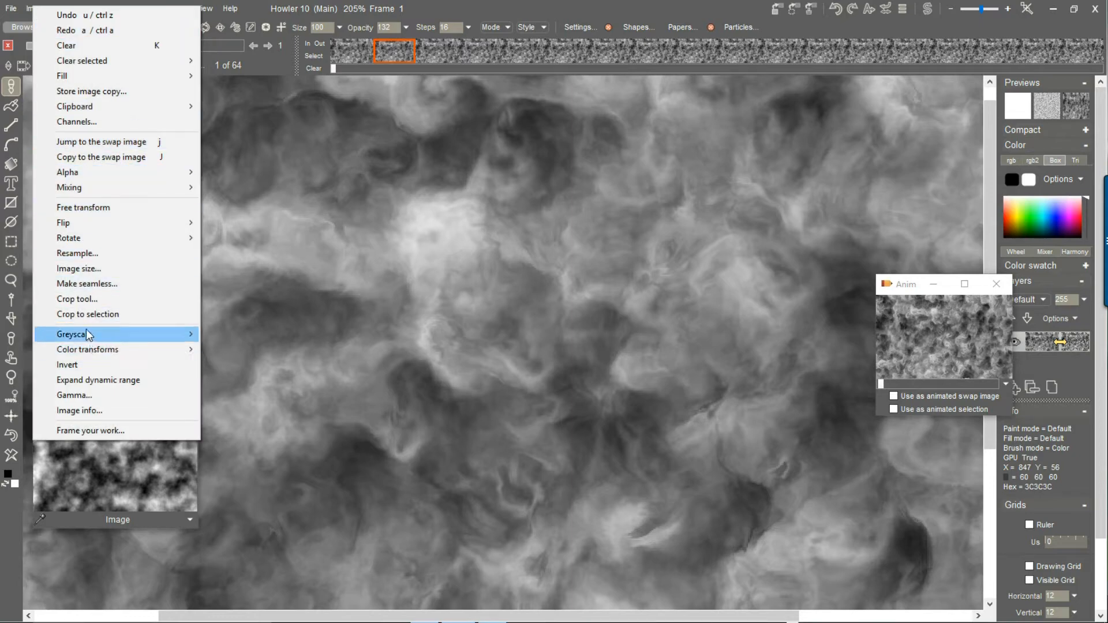
{"action": "left_click", "coordinate": [636, 4]}
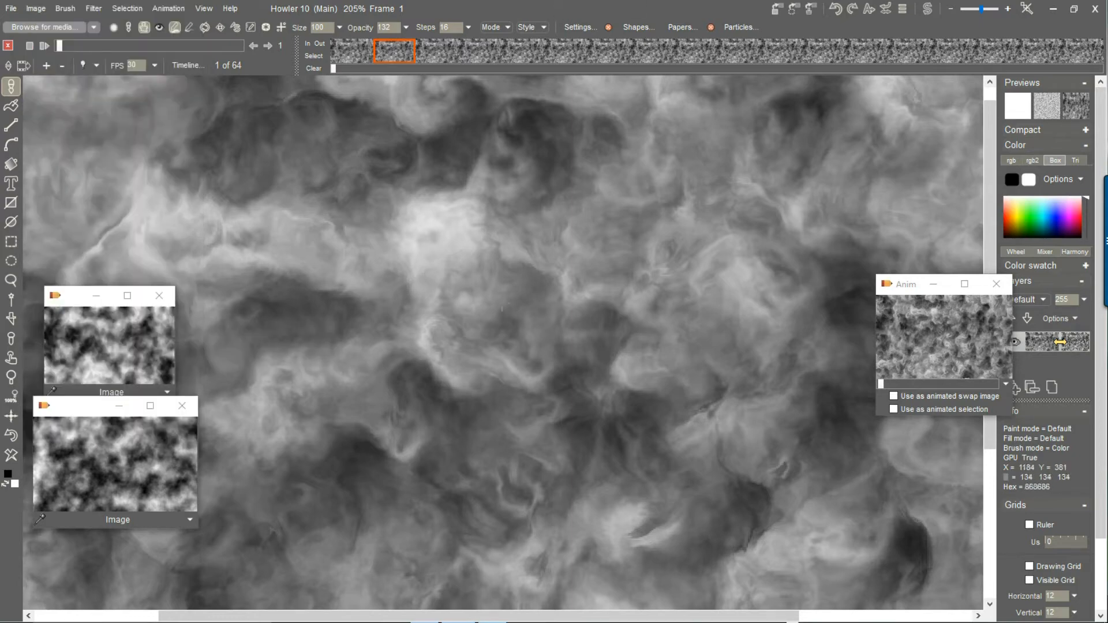
{"action": "left_click", "coordinate": [41, 8]}
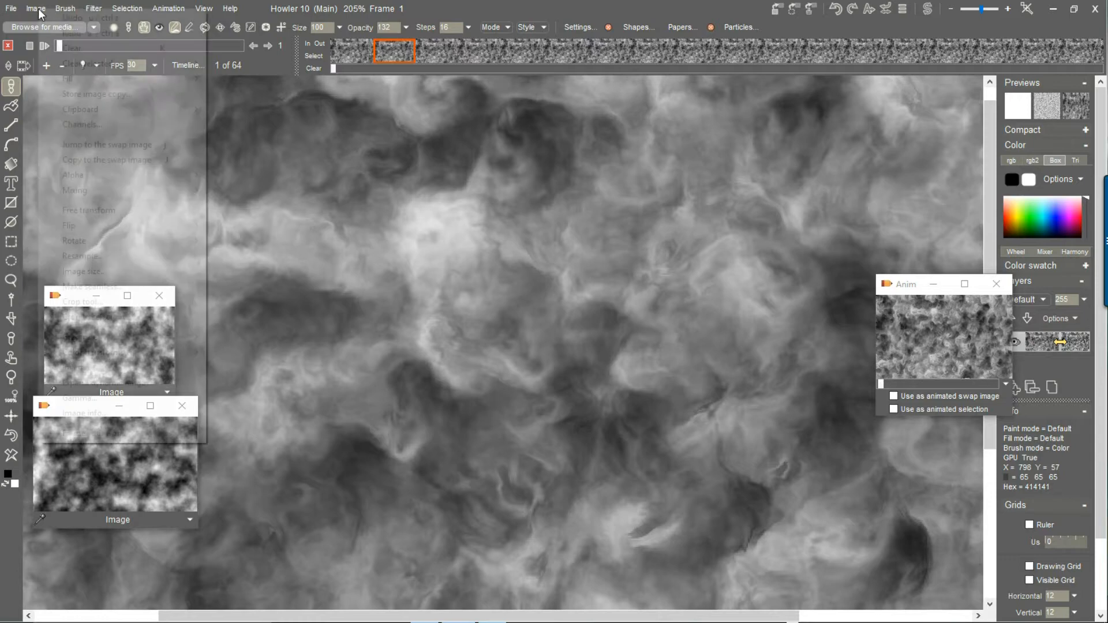
{"action": "left_click", "coordinate": [146, 383]}
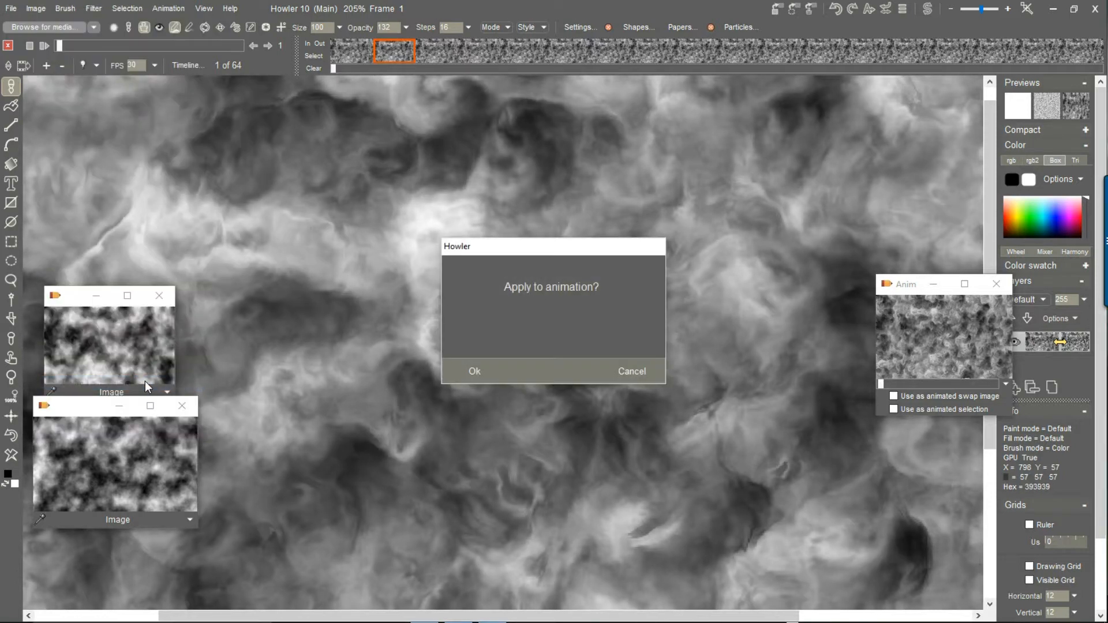
{"action": "left_click", "coordinate": [470, 370]}
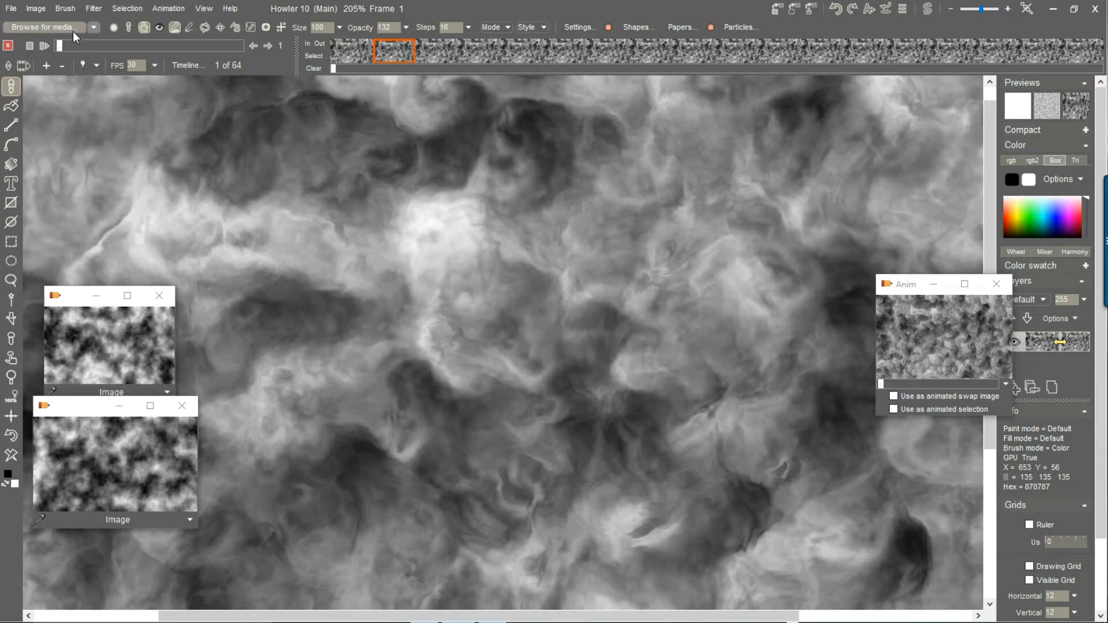
{"action": "left_click_drag", "start_coordinate": [68, 44], "coordinate": [110, 81]}
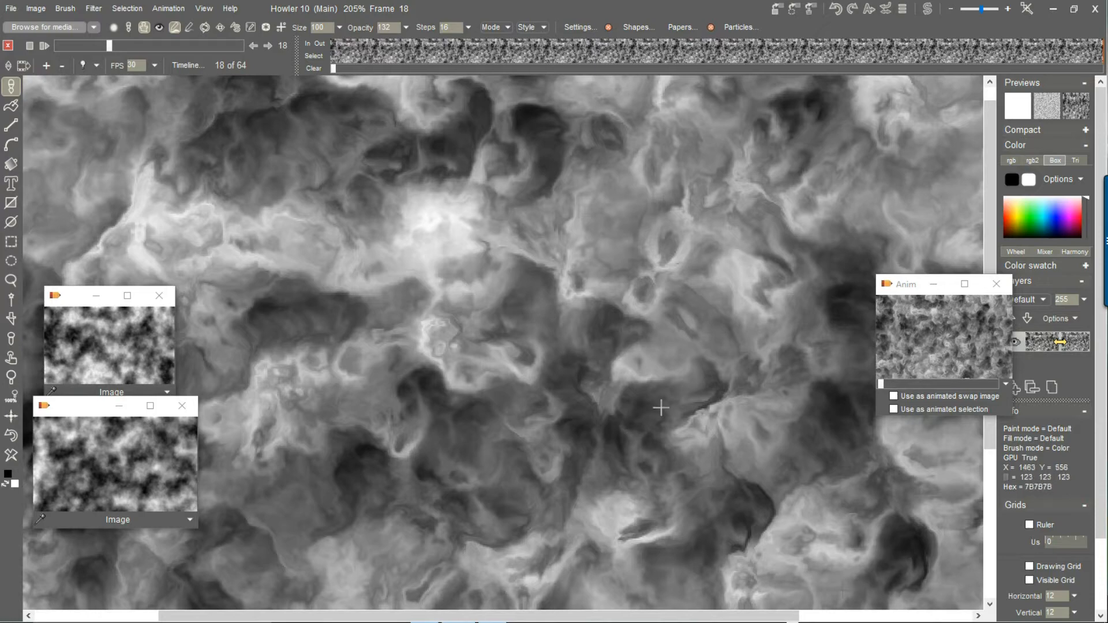
{"action": "left_click_drag", "start_coordinate": [105, 44], "coordinate": [145, 45]}
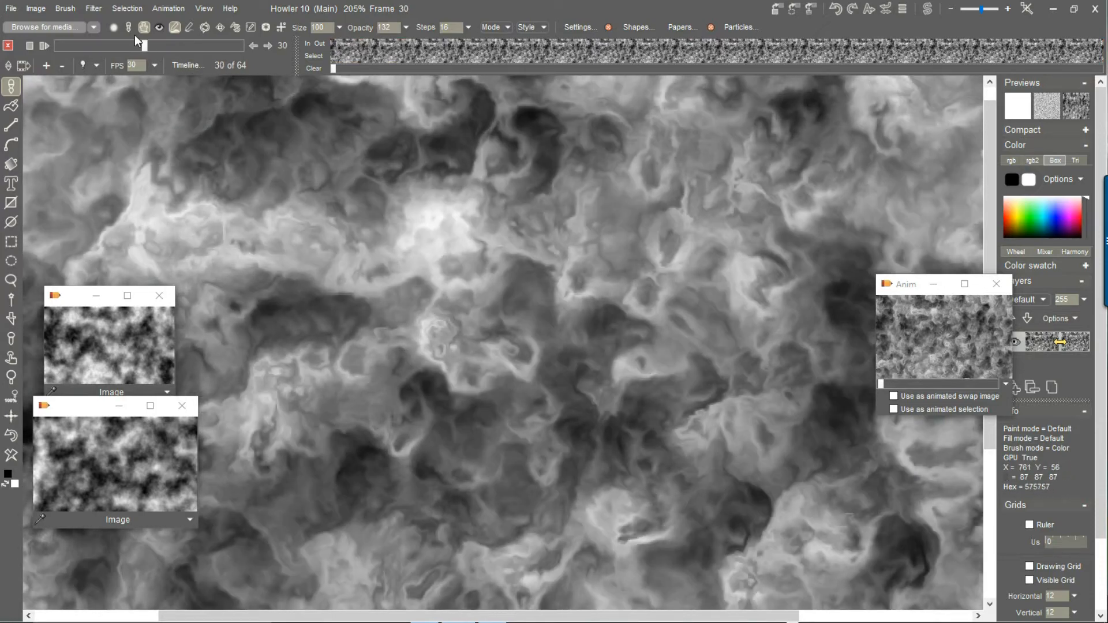
Step: Check frame 30 for edge seams by previewing a pixel shift of -493 in X and 222 in Y, and discard the shift
{"action": "left_click", "coordinate": [92, 10]}
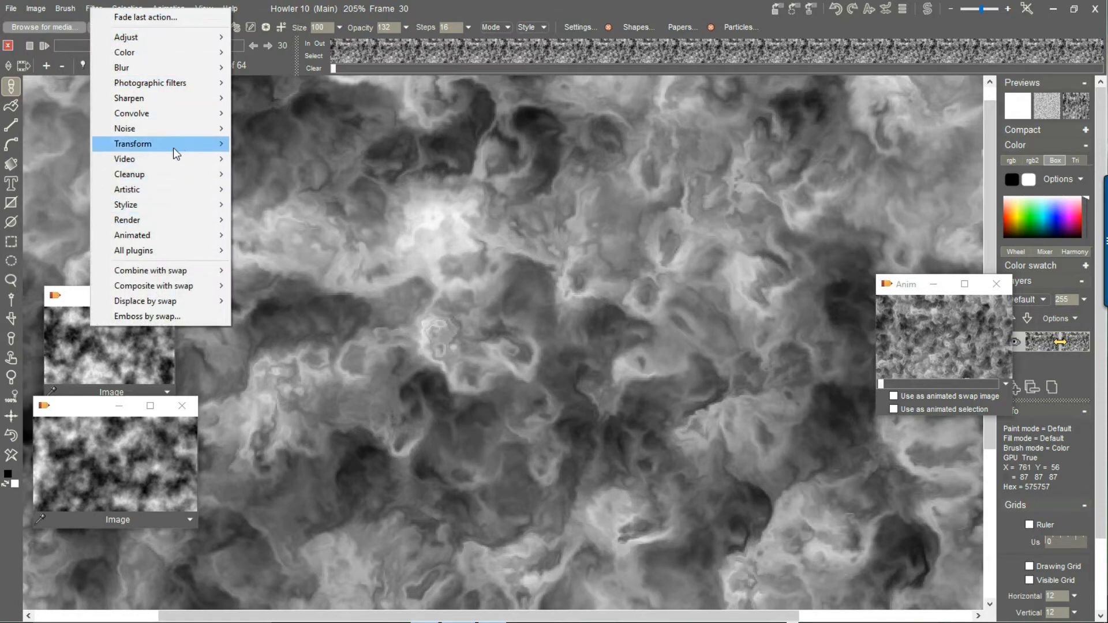
{"action": "mouse_move", "coordinate": [171, 143]}
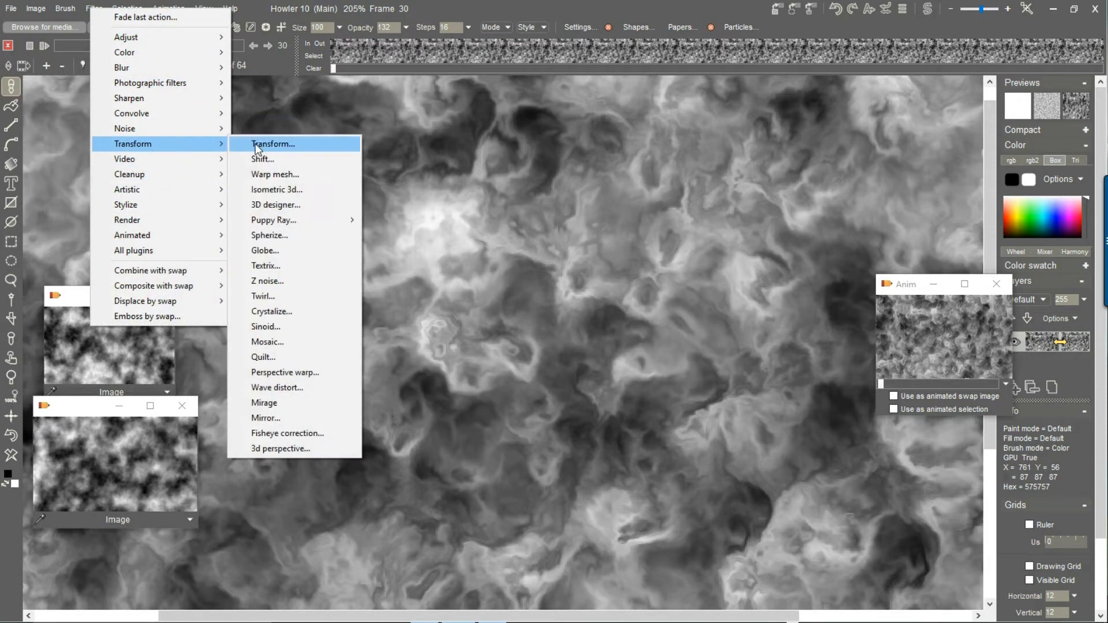
{"action": "left_click", "coordinate": [296, 155]}
{"action": "left_click_drag", "start_coordinate": [498, 257], "coordinate": [196, 505]}
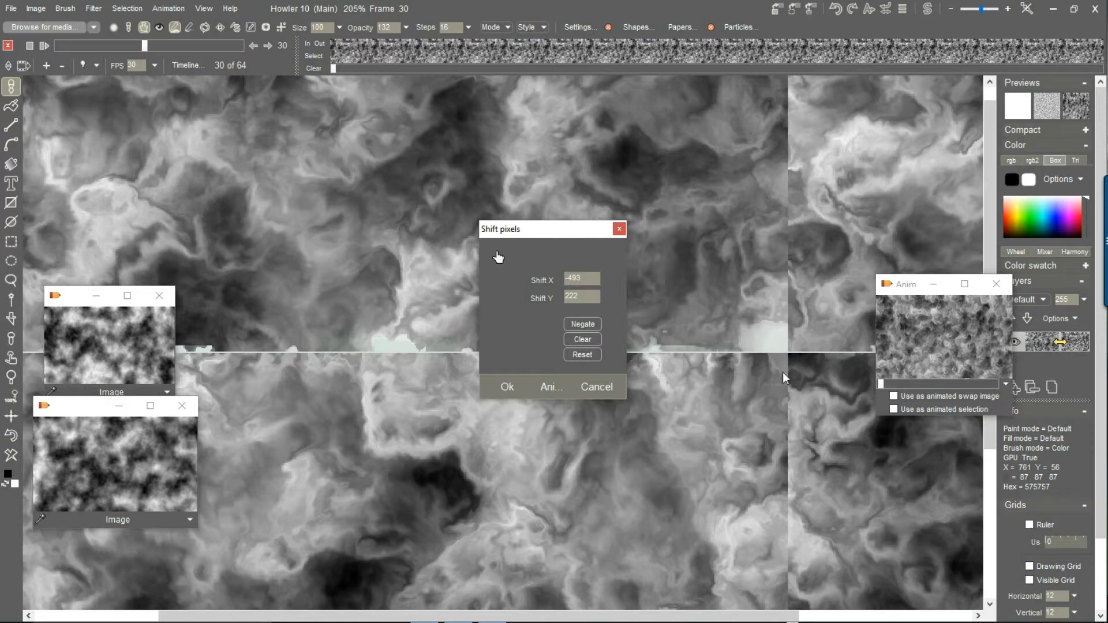
{"action": "left_click", "coordinate": [598, 388]}
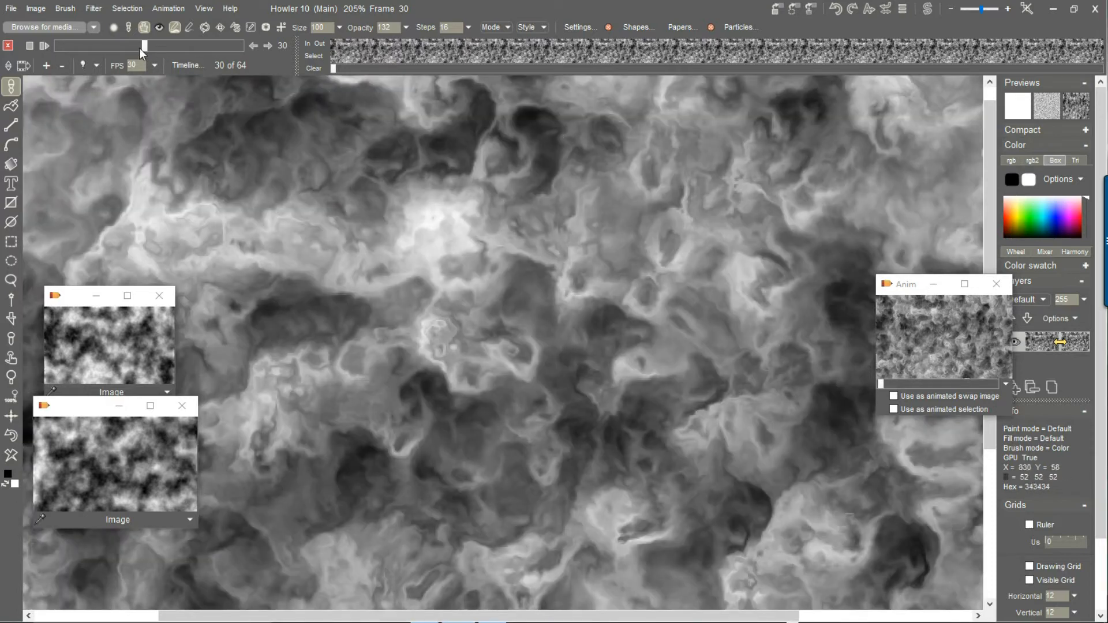
Step: Make every frame of the animation seamless at its original size, with an 18% trim in both x and y
{"action": "left_click_drag", "start_coordinate": [141, 45], "coordinate": [109, 45]}
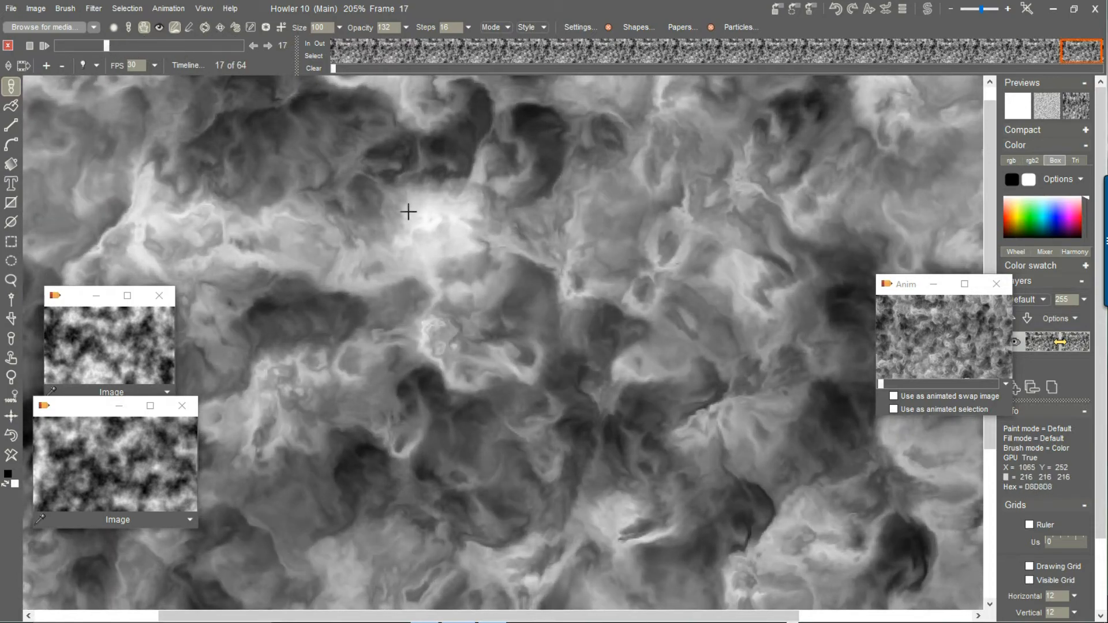
{"action": "scroll", "coordinate": [407, 214], "scroll_direction": "down", "scroll_amount": 4}
{"action": "scroll", "coordinate": [408, 222], "scroll_direction": "up", "scroll_amount": 2}
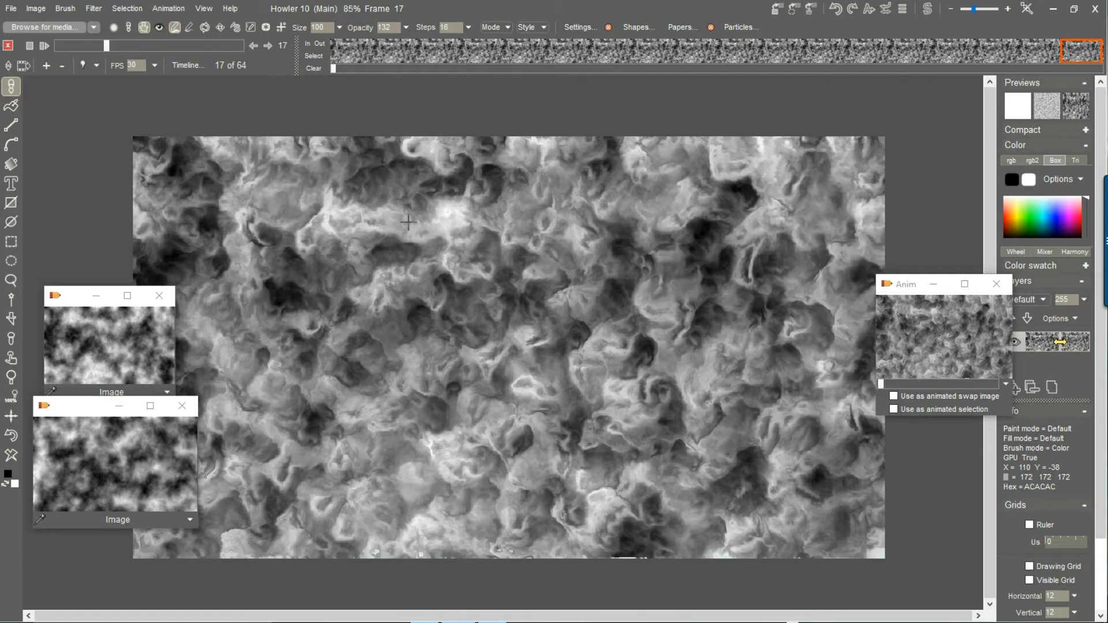
{"action": "scroll", "coordinate": [408, 222], "scroll_direction": "up", "scroll_amount": 1}
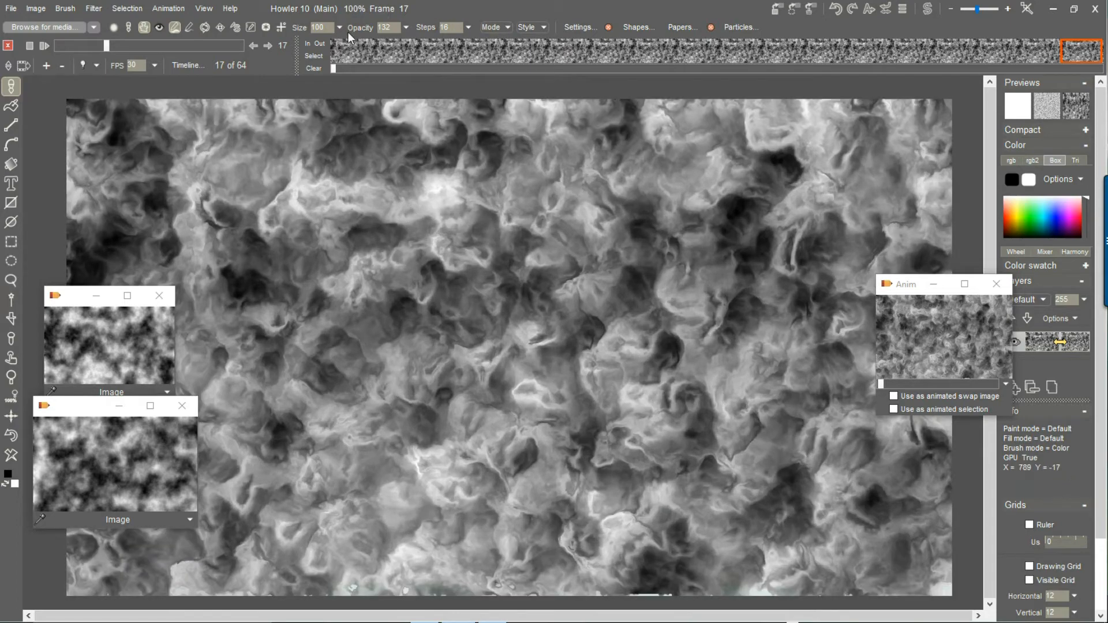
{"action": "left_click", "coordinate": [472, 54]}
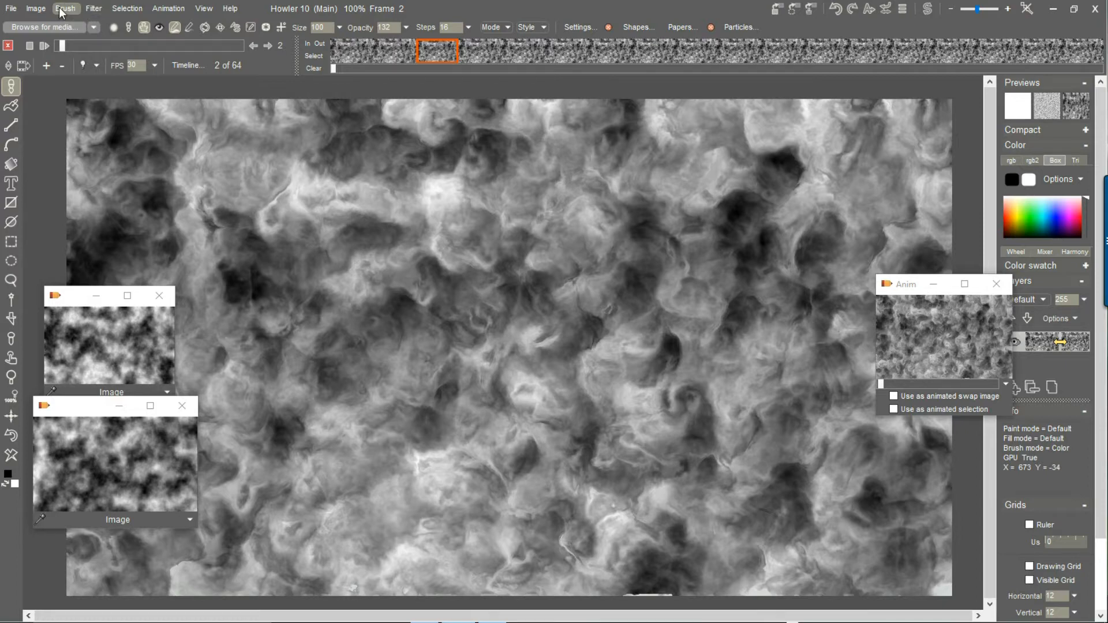
{"action": "left_click", "coordinate": [36, 8]}
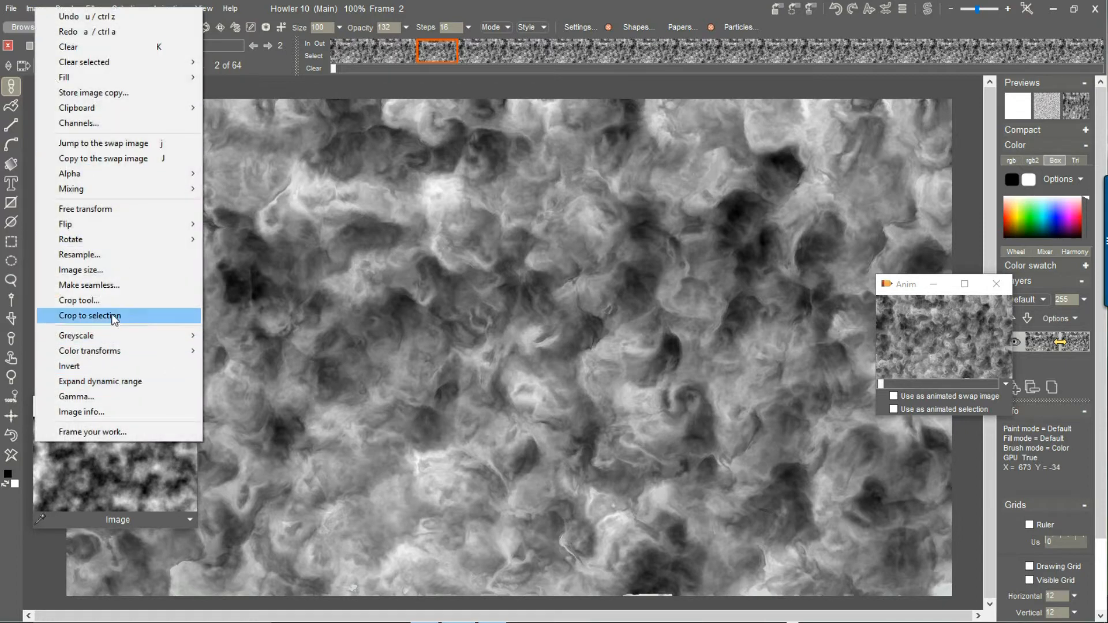
{"action": "left_click", "coordinate": [108, 283]}
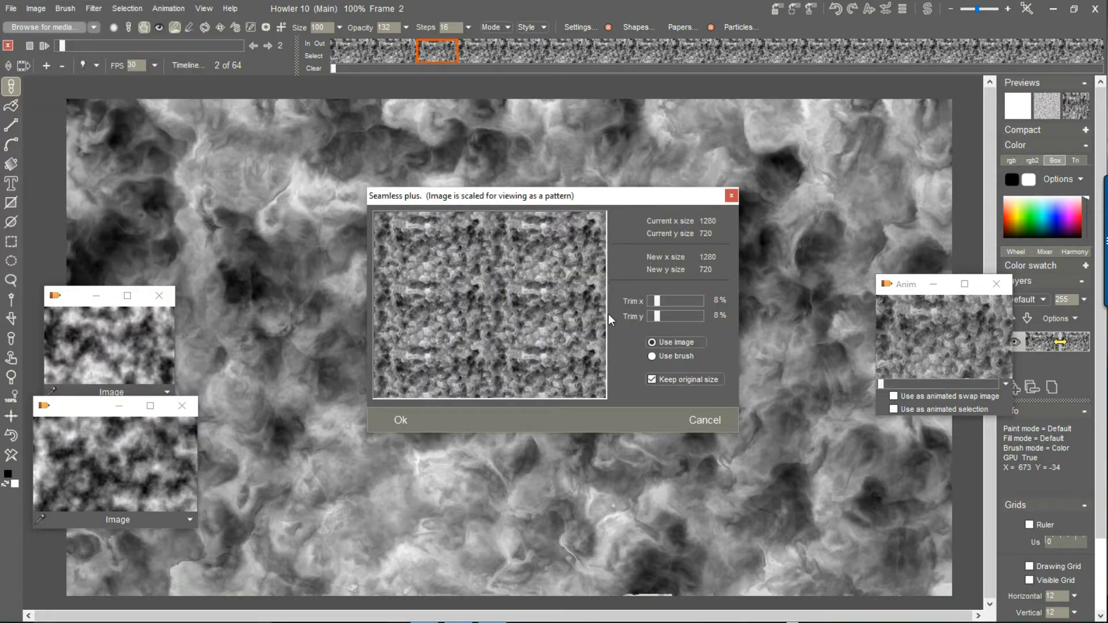
{"action": "left_click", "coordinate": [667, 302]}
{"action": "left_click", "coordinate": [668, 316]}
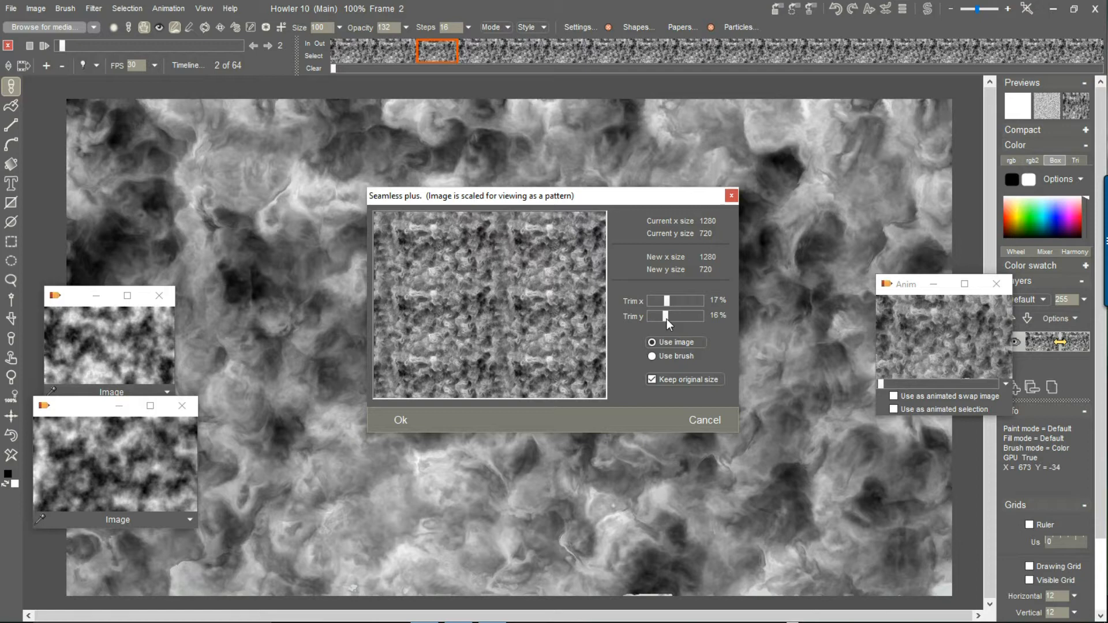
{"action": "left_click_drag", "start_coordinate": [667, 318], "coordinate": [670, 316]}
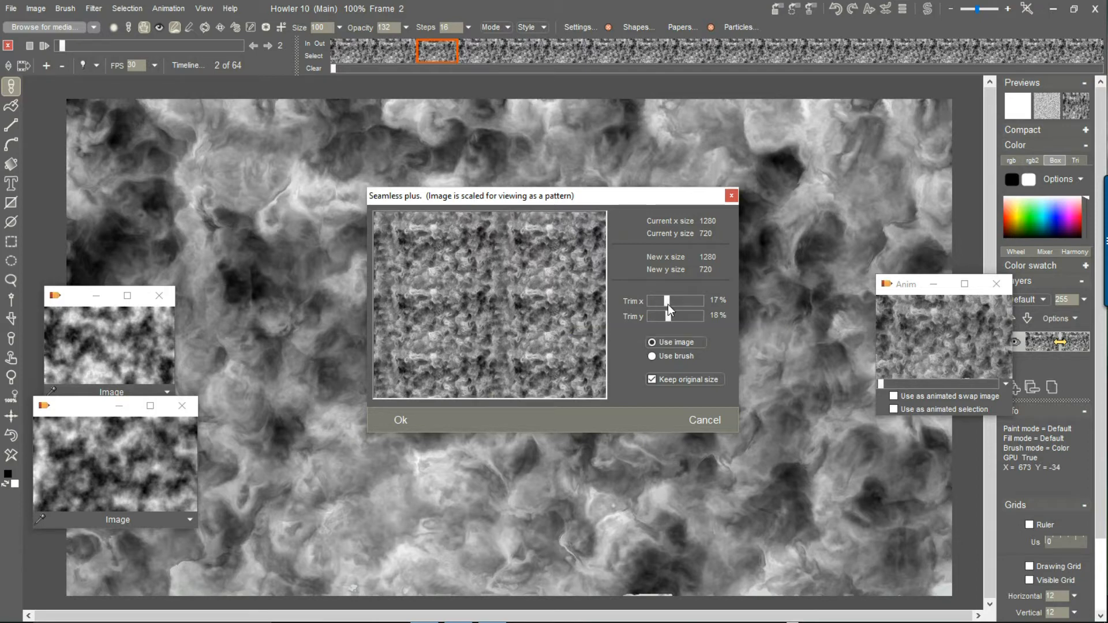
{"action": "left_click_drag", "start_coordinate": [667, 304], "coordinate": [670, 304]}
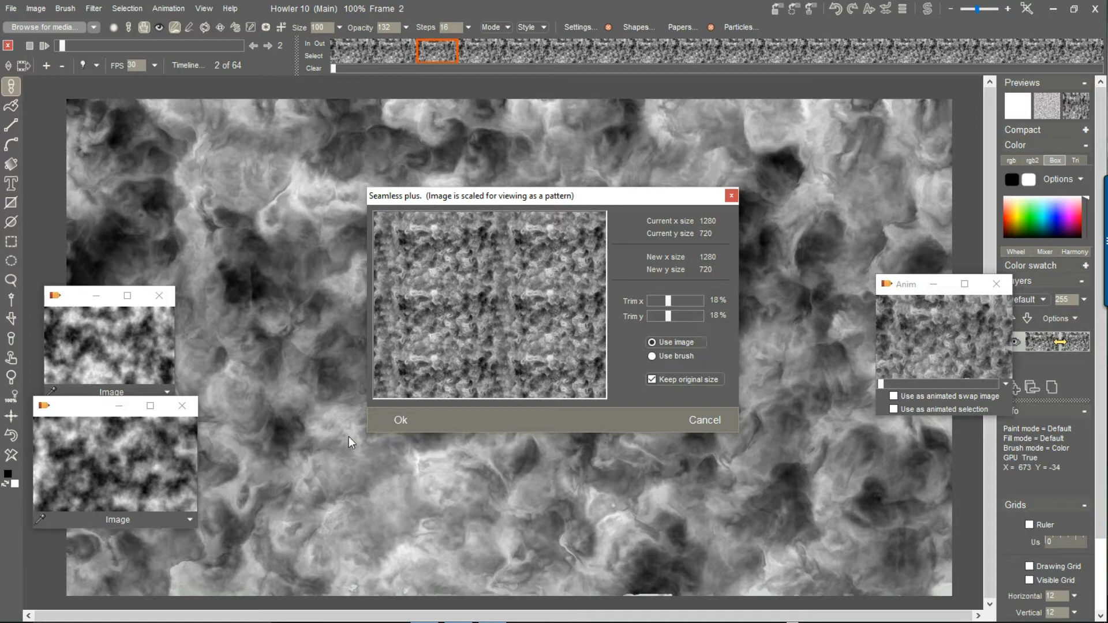
{"action": "left_click", "coordinate": [400, 416]}
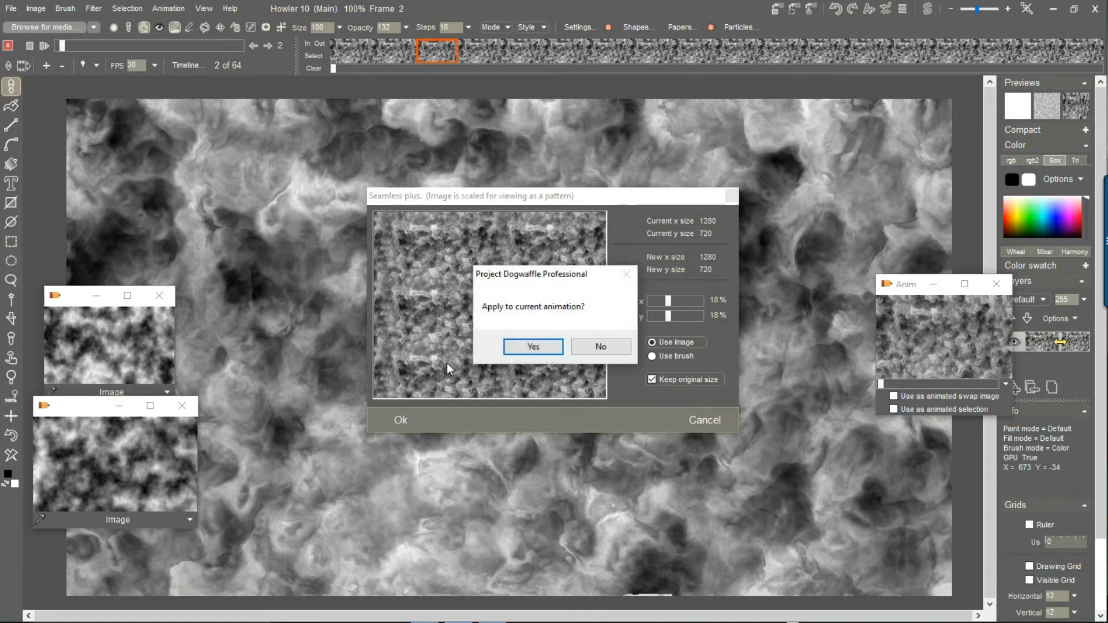
{"action": "left_click", "coordinate": [532, 347]}
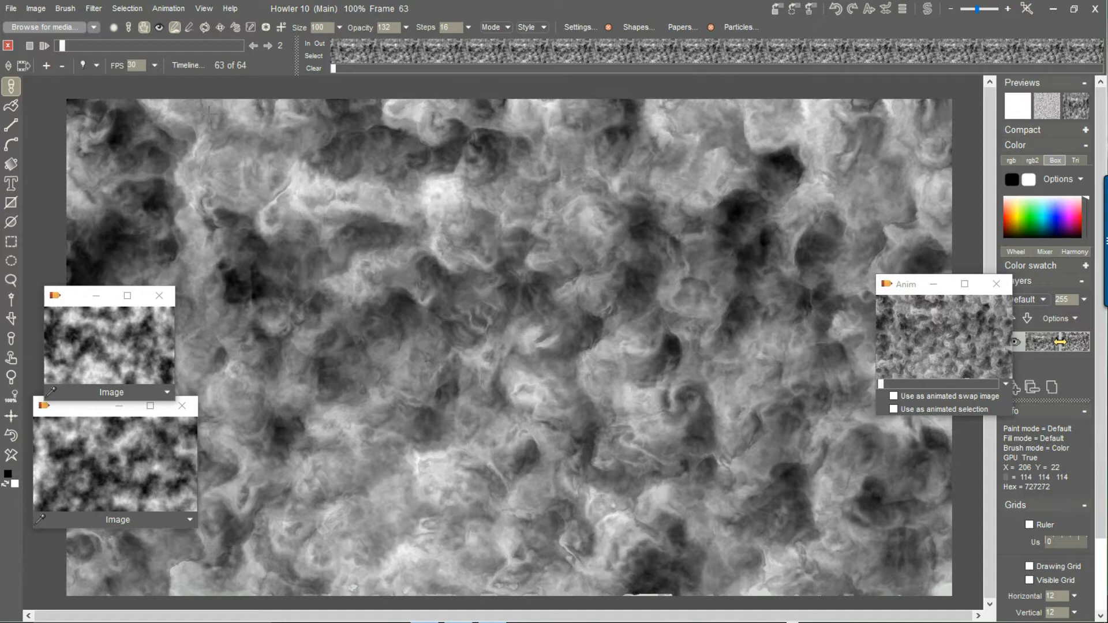
Step: Go to the first frame, preview a pixel shift to examine its edges for seams, and discard the shift
{"action": "mouse_move", "coordinate": [69, 45]}
{"action": "left_mouse_down"}
{"action": "mouse_move", "coordinate": [163, 47]}
{"action": "mouse_move", "coordinate": [134, 64]}
{"action": "mouse_move", "coordinate": [50, 46]}
{"action": "left_mouse_up"}
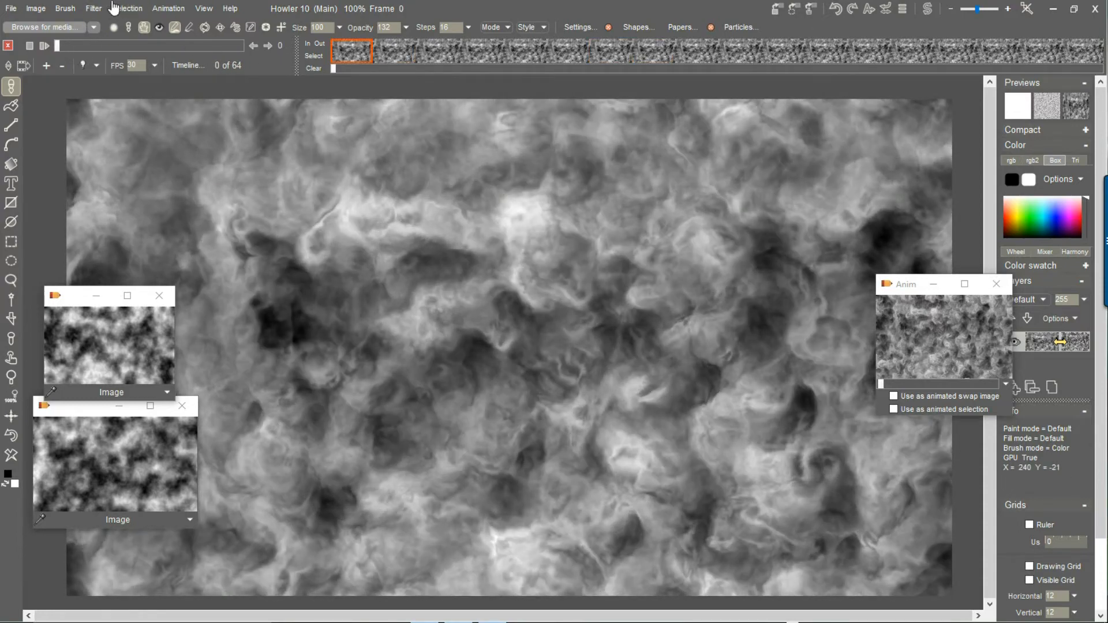
{"action": "left_click", "coordinate": [93, 8]}
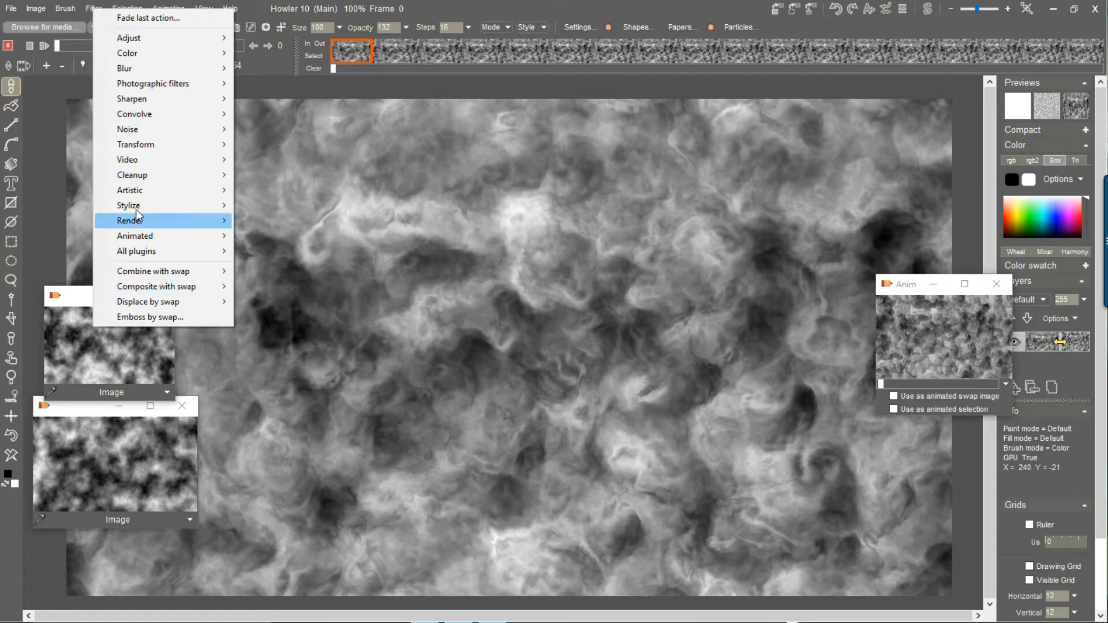
{"action": "mouse_move", "coordinate": [159, 145]}
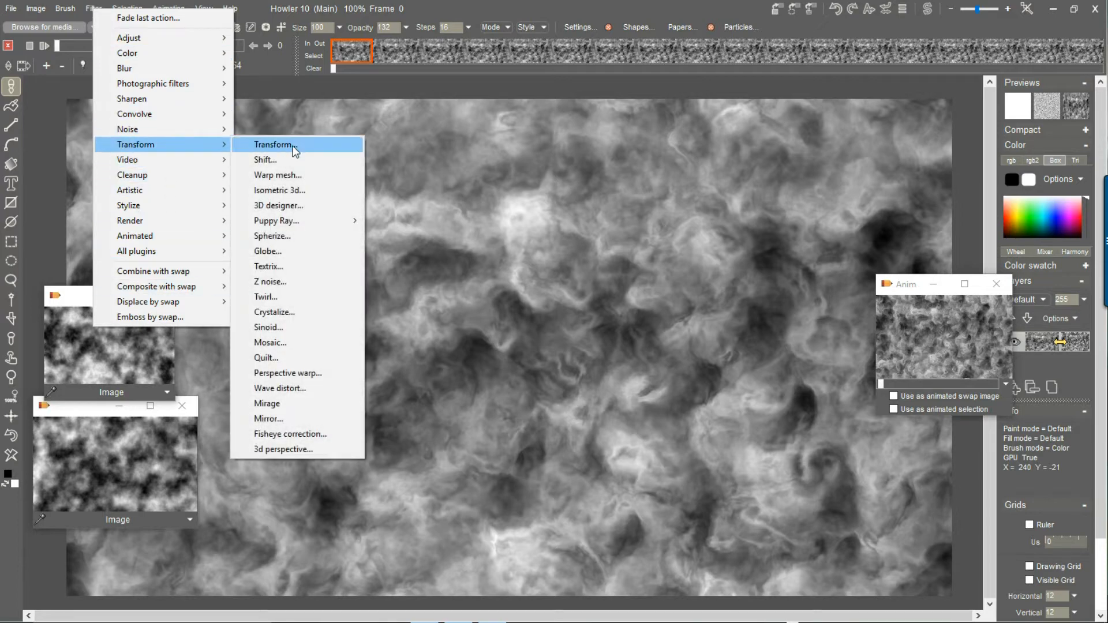
{"action": "left_click", "coordinate": [269, 162]}
{"action": "left_click_drag", "start_coordinate": [507, 260], "coordinate": [468, 326]}
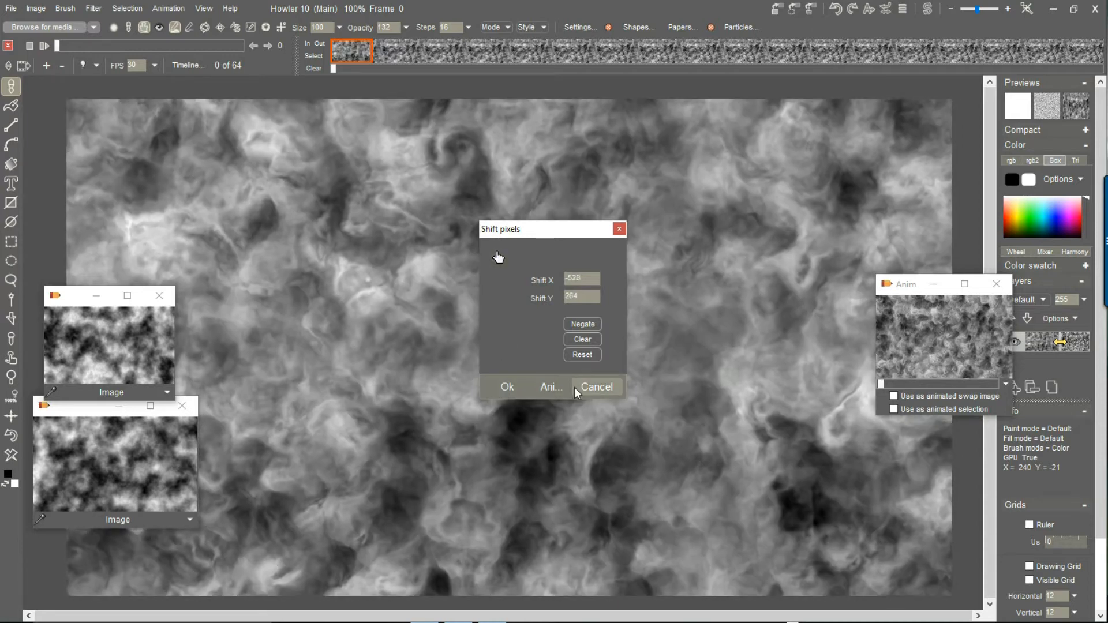
{"action": "left_click", "coordinate": [590, 386]}
Step: Try a repeating 3D perspective on the first frame with a slight tilt in Rotation x, and cancel it
{"action": "left_click", "coordinate": [93, 8]}
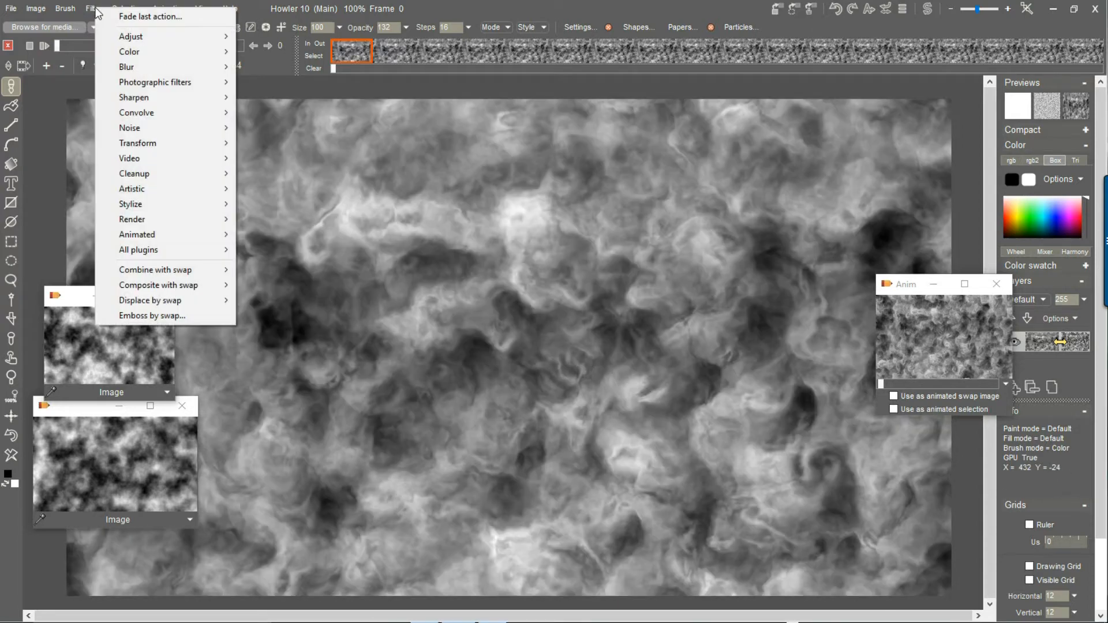
{"action": "mouse_move", "coordinate": [181, 144]}
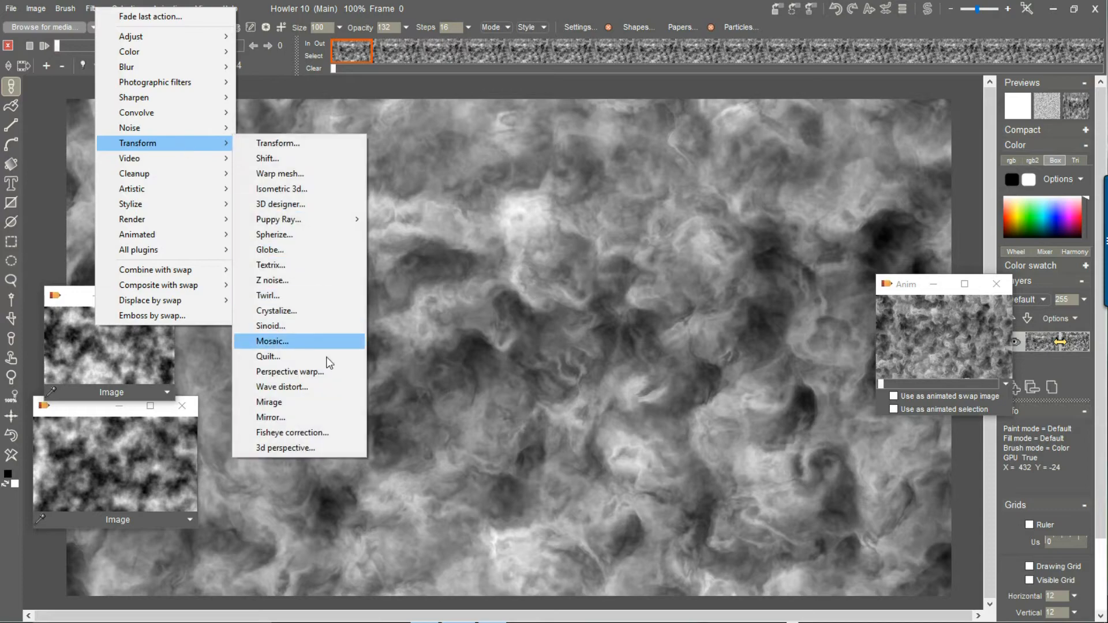
{"action": "left_click", "coordinate": [339, 446]}
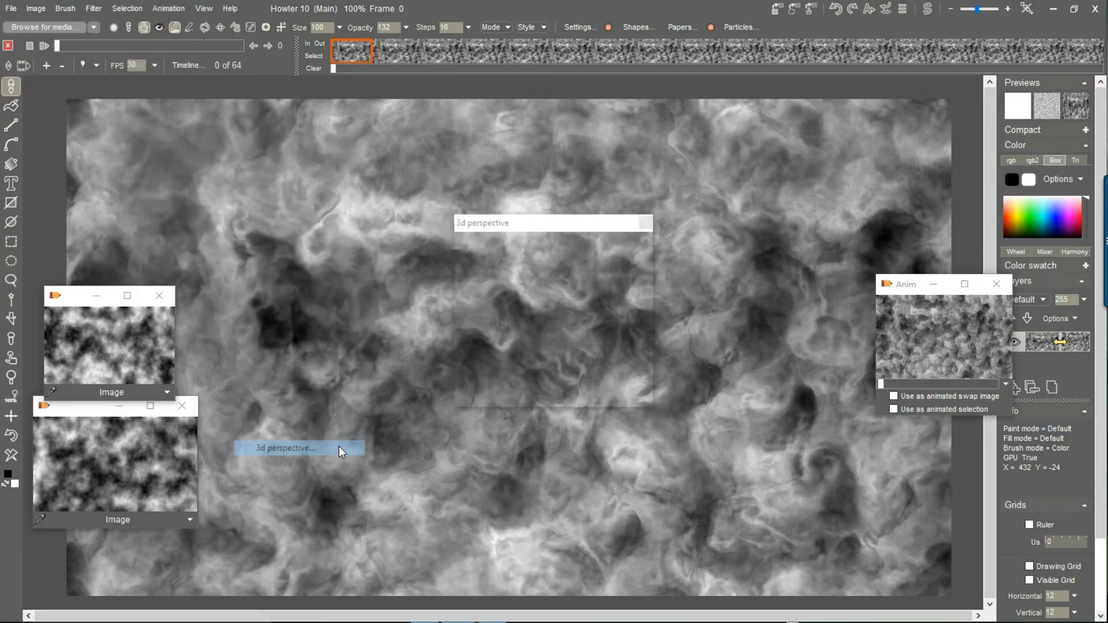
{"action": "left_click_drag", "start_coordinate": [573, 257], "coordinate": [578, 260]}
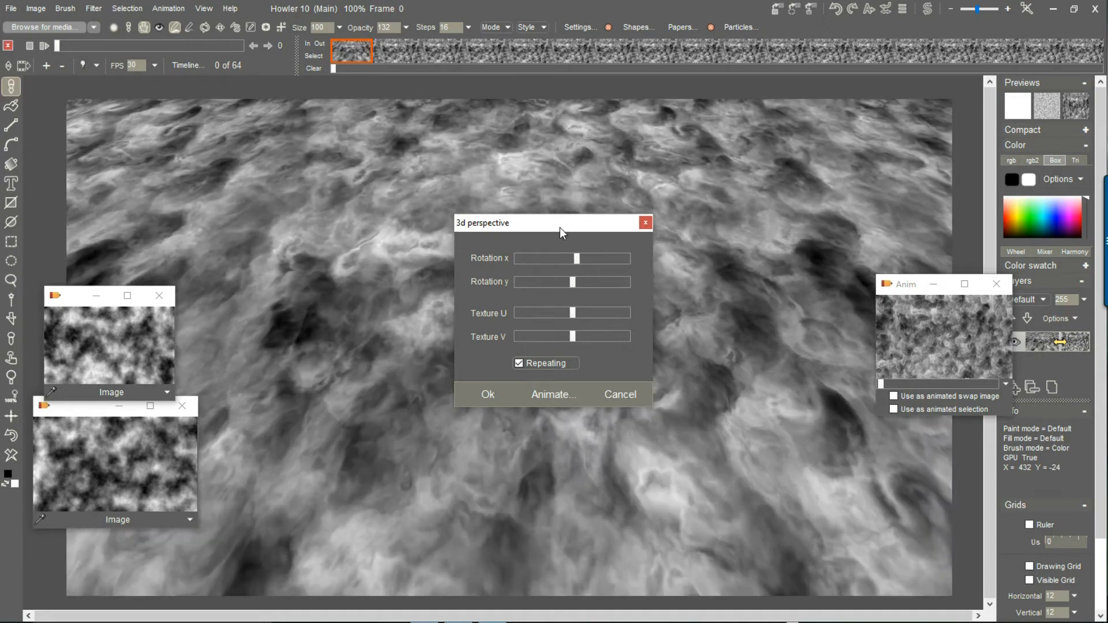
{"action": "left_click_drag", "start_coordinate": [560, 227], "coordinate": [231, 195]}
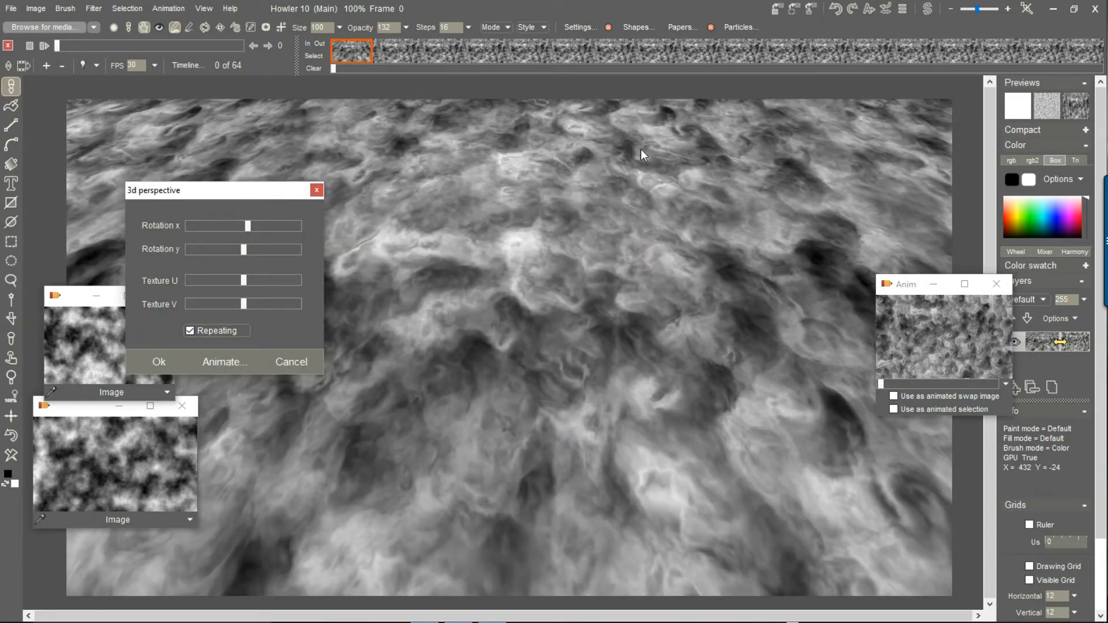
{"action": "left_click", "coordinate": [291, 362]}
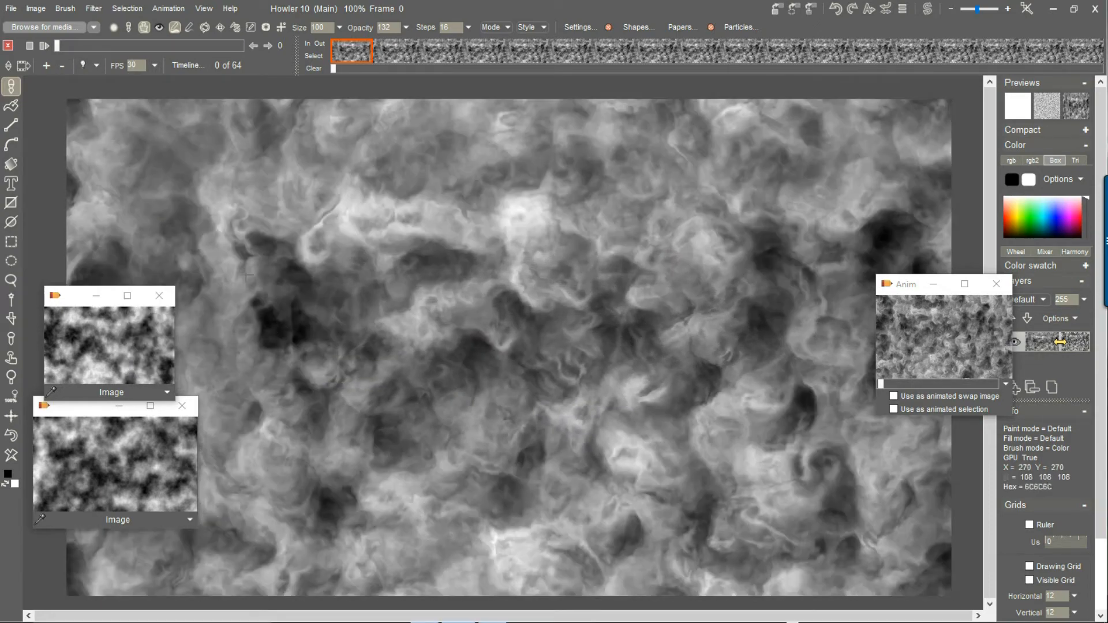
Step: Start the Transform filter on the first frame with tiling enabled and offset the cloud pattern
{"action": "left_click", "coordinate": [92, 8]}
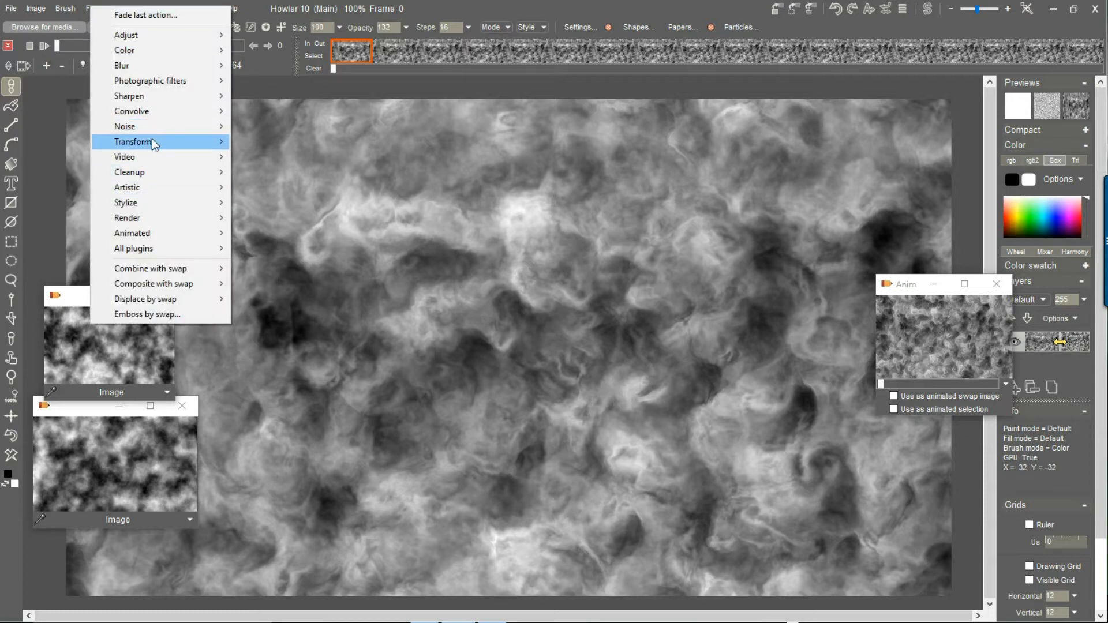
{"action": "mouse_move", "coordinate": [153, 143]}
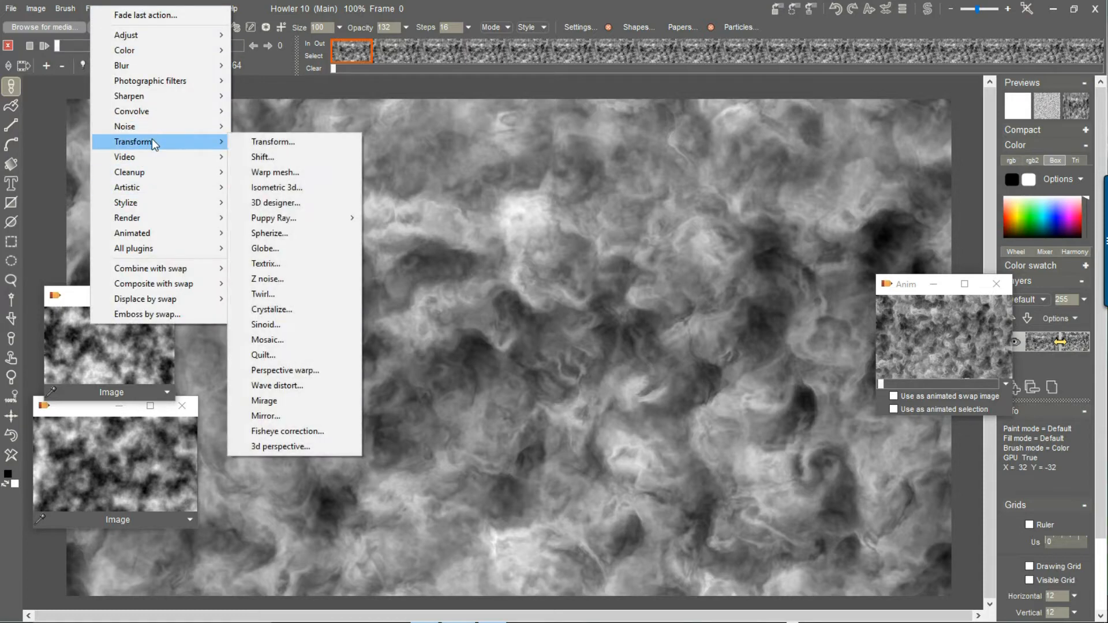
{"action": "left_click", "coordinate": [290, 145]}
{"action": "left_click_drag", "start_coordinate": [522, 300], "coordinate": [486, 337]}
{"action": "left_click", "coordinate": [635, 345]}
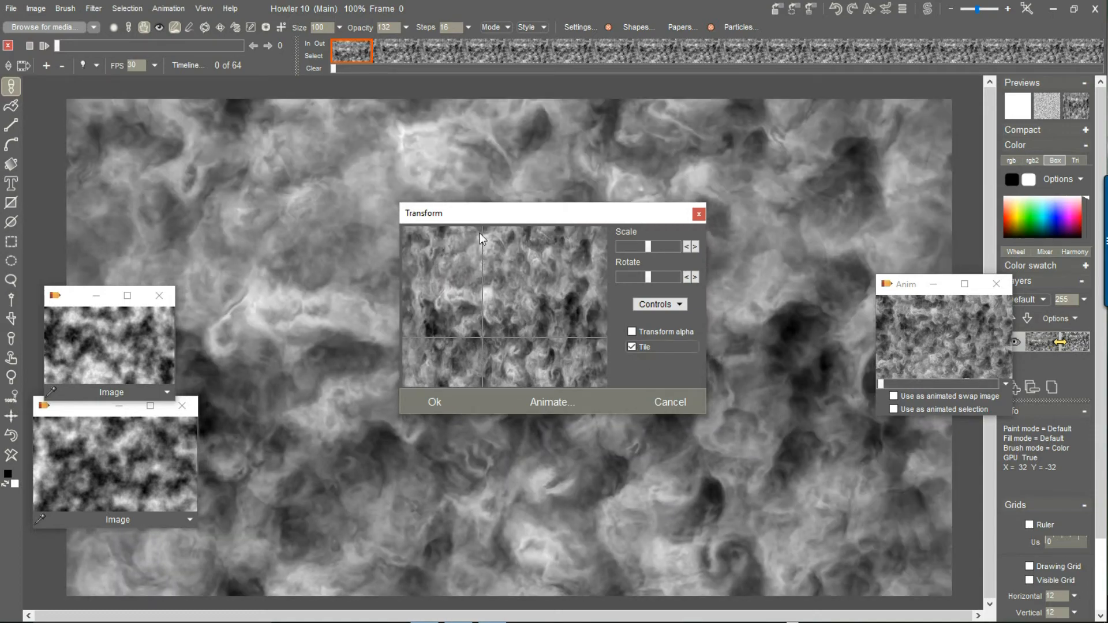
{"action": "left_click_drag", "start_coordinate": [595, 307], "coordinate": [553, 311]}
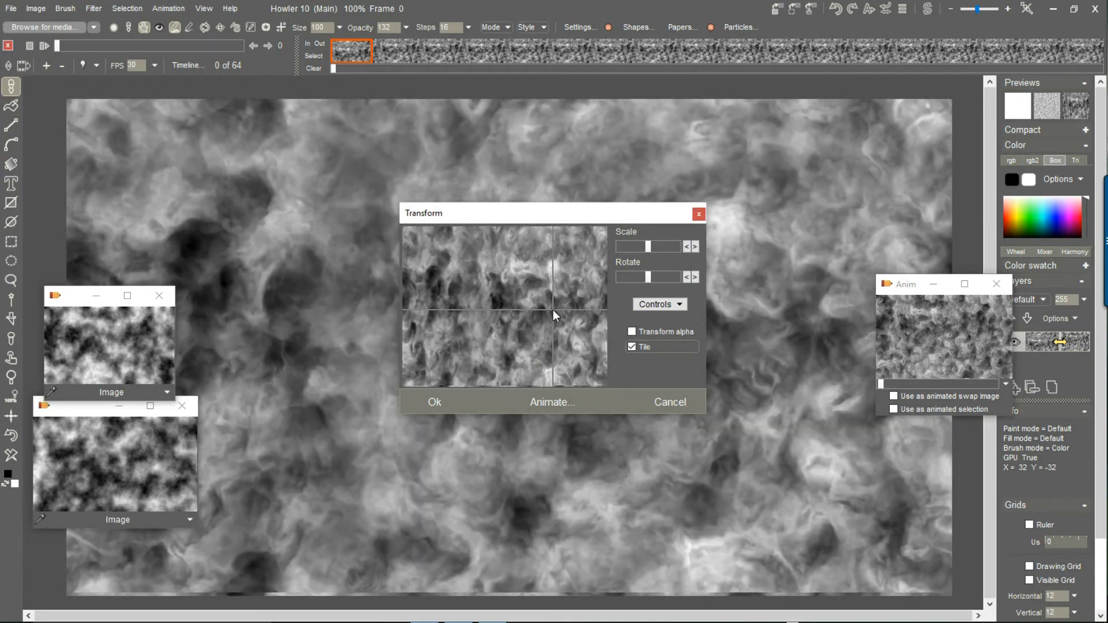
Step: Shrink and rotate the cloud pattern in Transform, switching tiling off to centre the single tile and back on to fill the frame
{"action": "left_click_drag", "start_coordinate": [648, 247], "coordinate": [633, 252]}
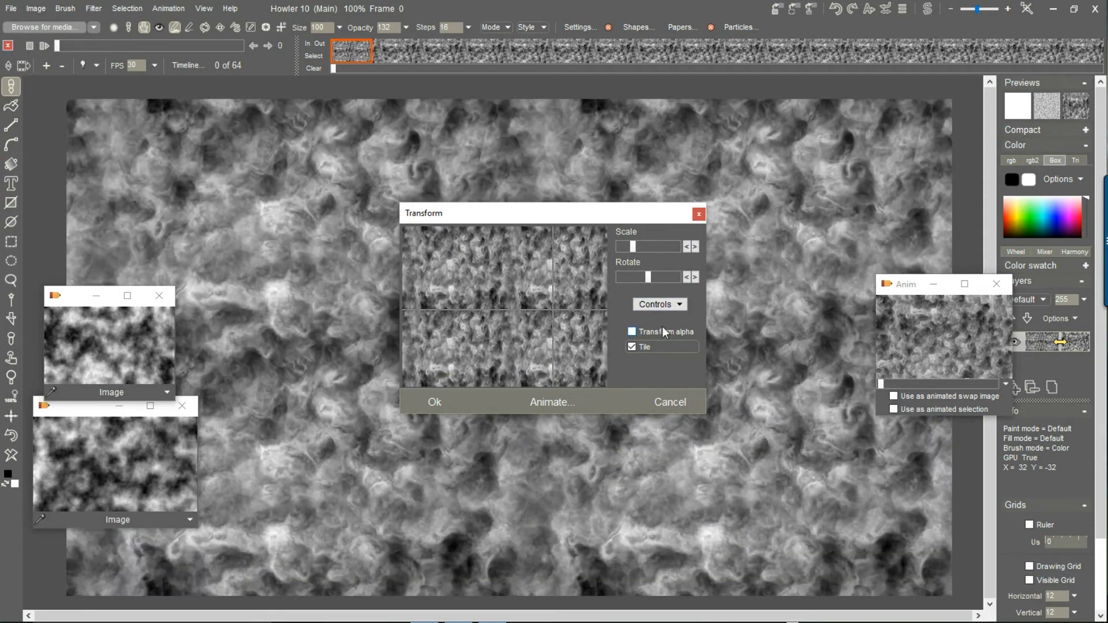
{"action": "left_click", "coordinate": [646, 346]}
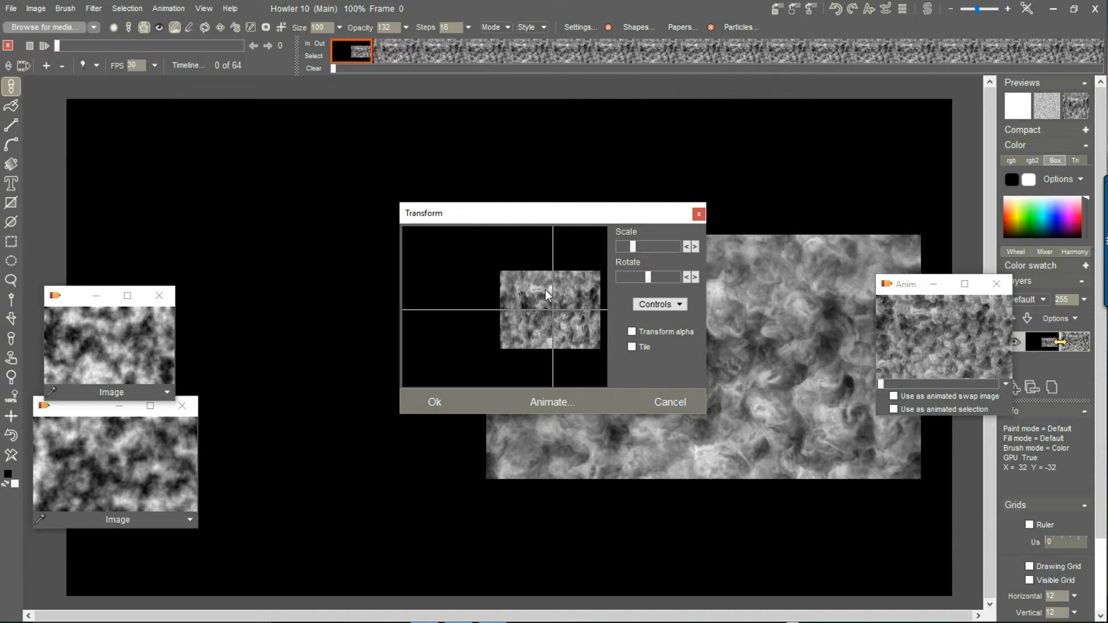
{"action": "left_click_drag", "start_coordinate": [545, 289], "coordinate": [522, 311]}
{"action": "left_click_drag", "start_coordinate": [649, 279], "coordinate": [653, 277]}
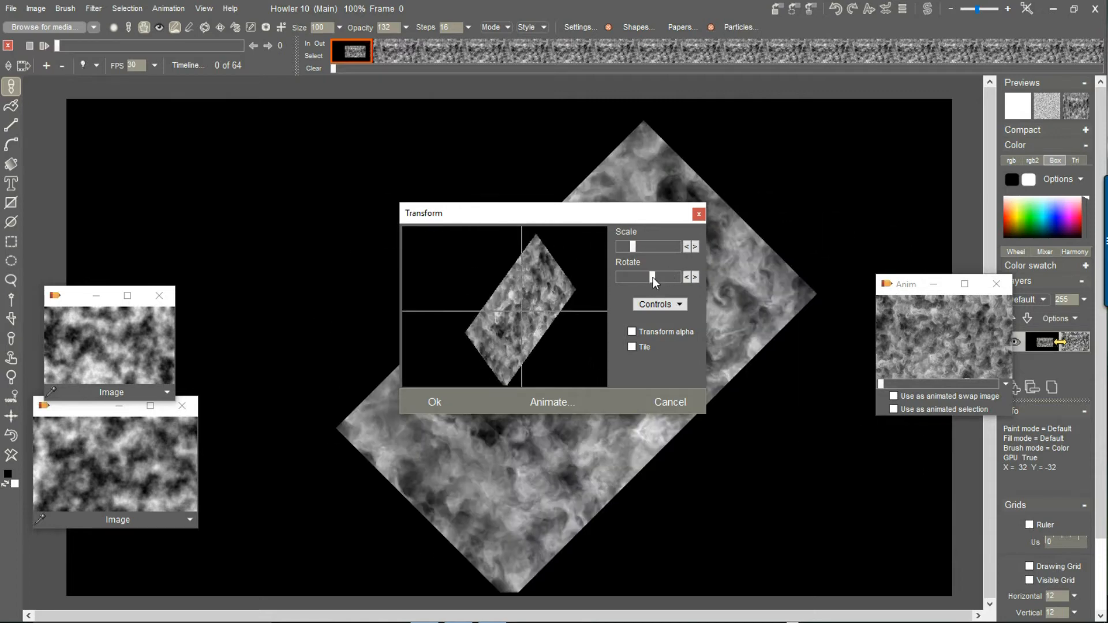
{"action": "left_click", "coordinate": [643, 348]}
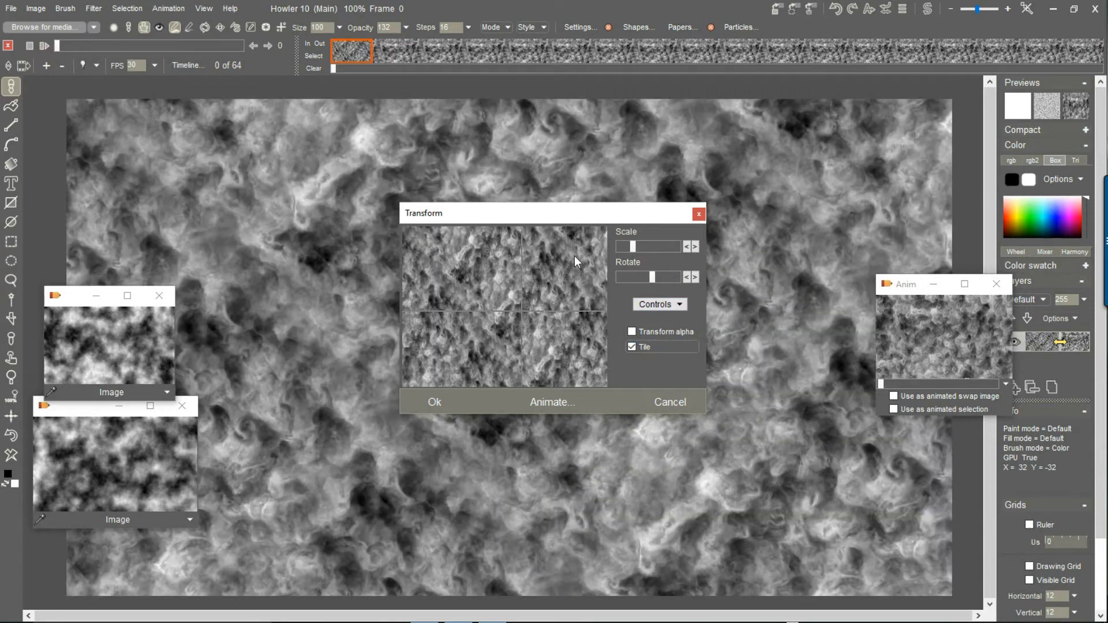
Step: Scale the tiled pattern up slightly, shift it within the frame, and apply the Transform to all animation frames
{"action": "mouse_move", "coordinate": [633, 246]}
{"action": "left_mouse_down"}
{"action": "mouse_move", "coordinate": [649, 250]}
{"action": "mouse_move", "coordinate": [635, 257]}
{"action": "left_mouse_up"}
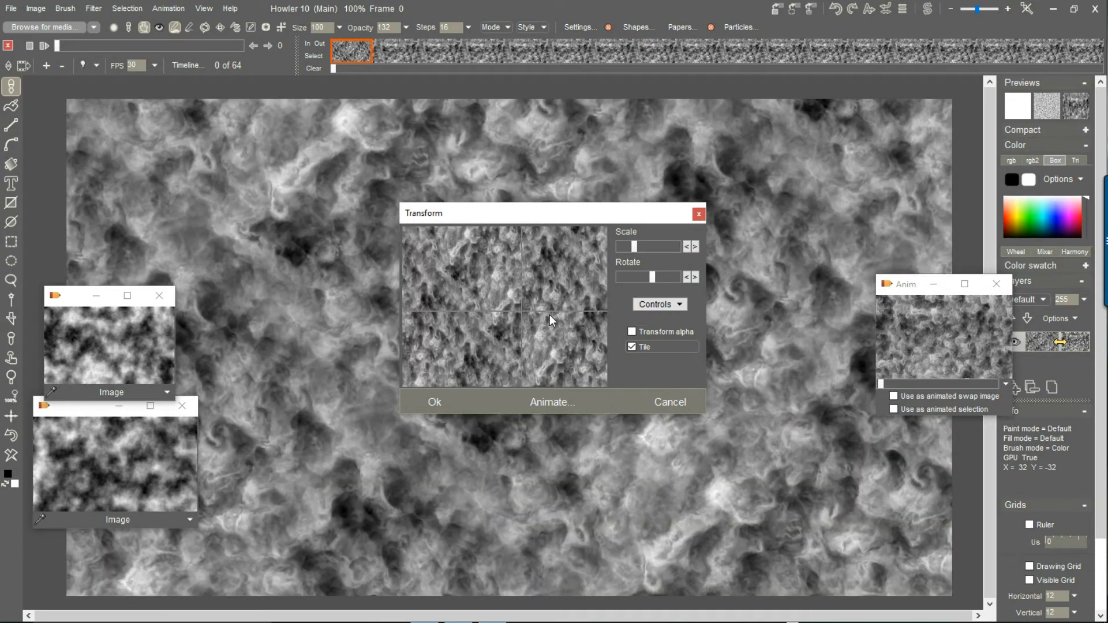
{"action": "left_click_drag", "start_coordinate": [544, 314], "coordinate": [470, 299]}
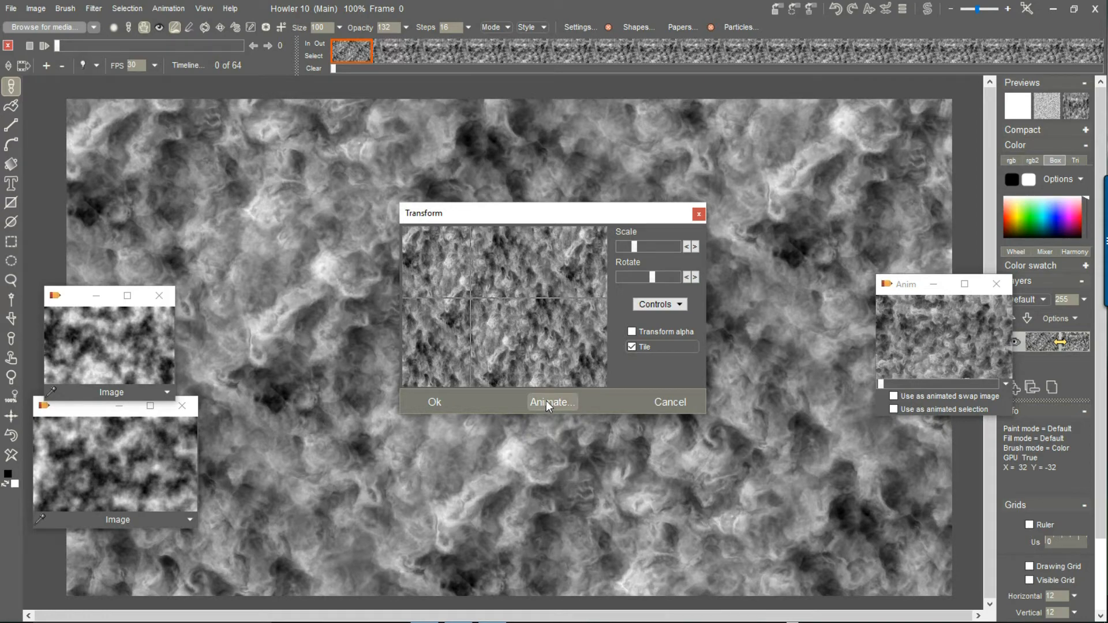
{"action": "left_click", "coordinate": [546, 400]}
{"action": "left_click", "coordinate": [480, 372]}
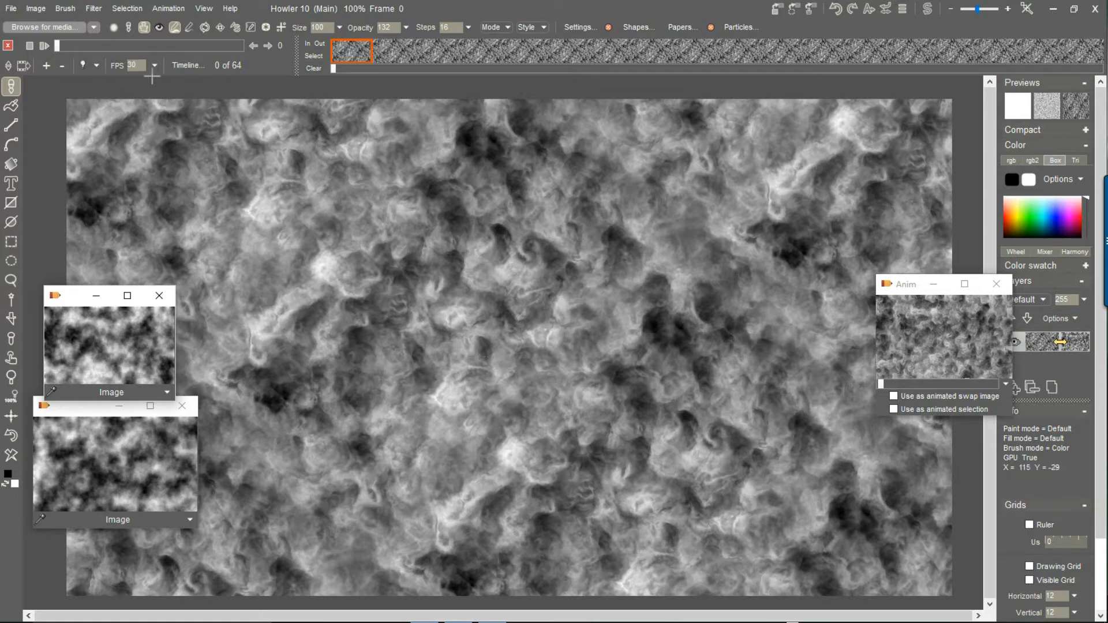
Step: Examine the transformed clouds up close at frame 41, and restore the animation from its stored copy
{"action": "left_click_drag", "start_coordinate": [93, 44], "coordinate": [178, 54]}
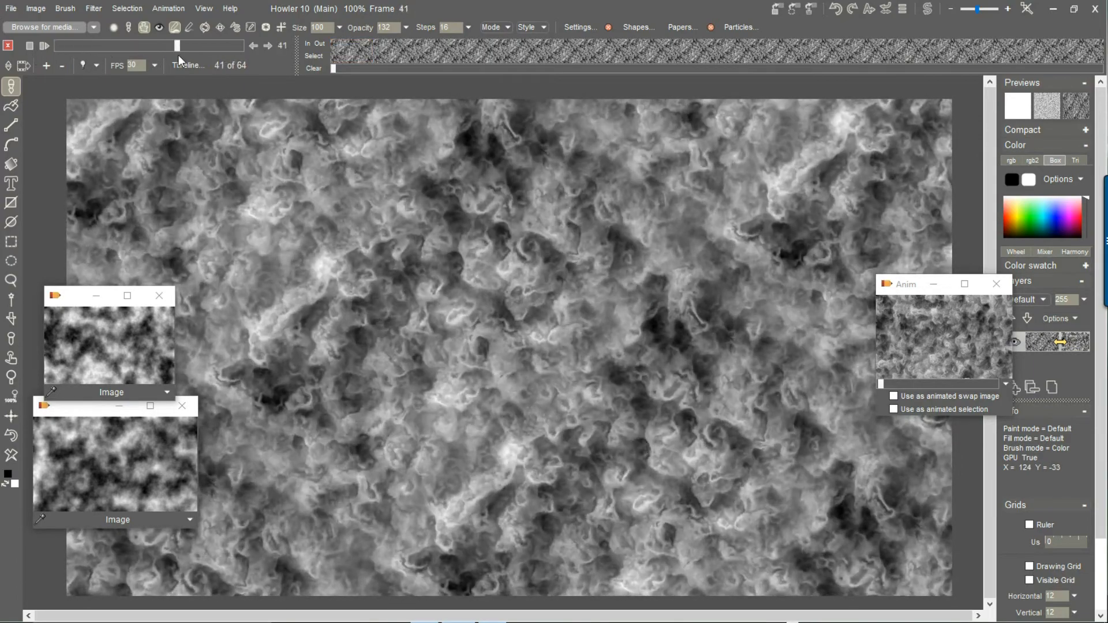
{"action": "scroll", "coordinate": [378, 308], "scroll_direction": "up", "scroll_amount": 5}
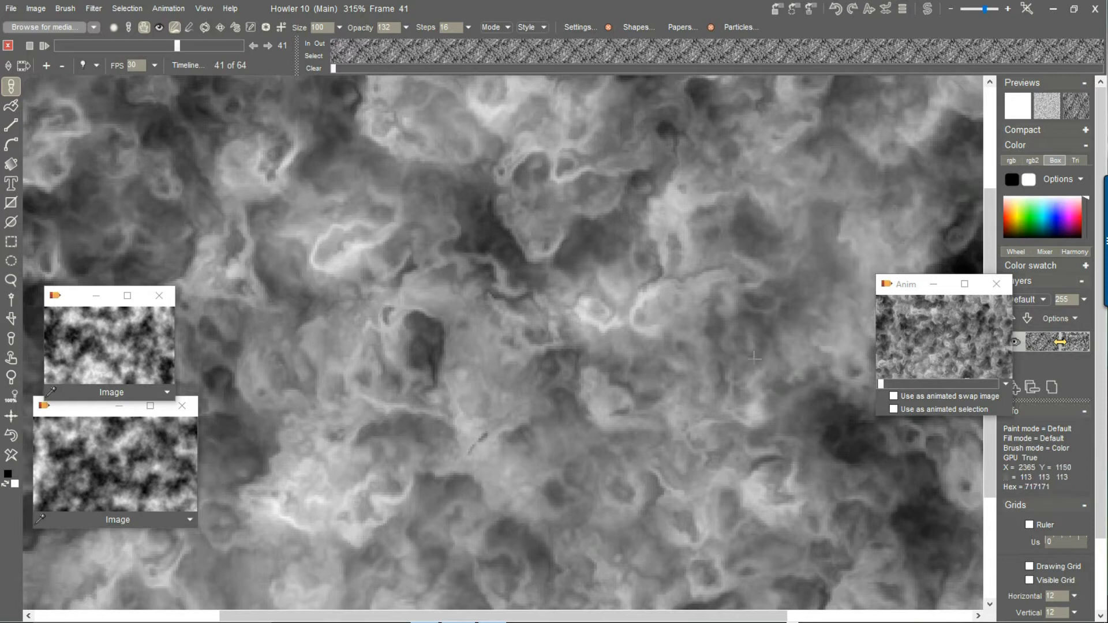
{"action": "left_click", "coordinate": [937, 361]}
{"action": "left_click", "coordinate": [577, 347]}
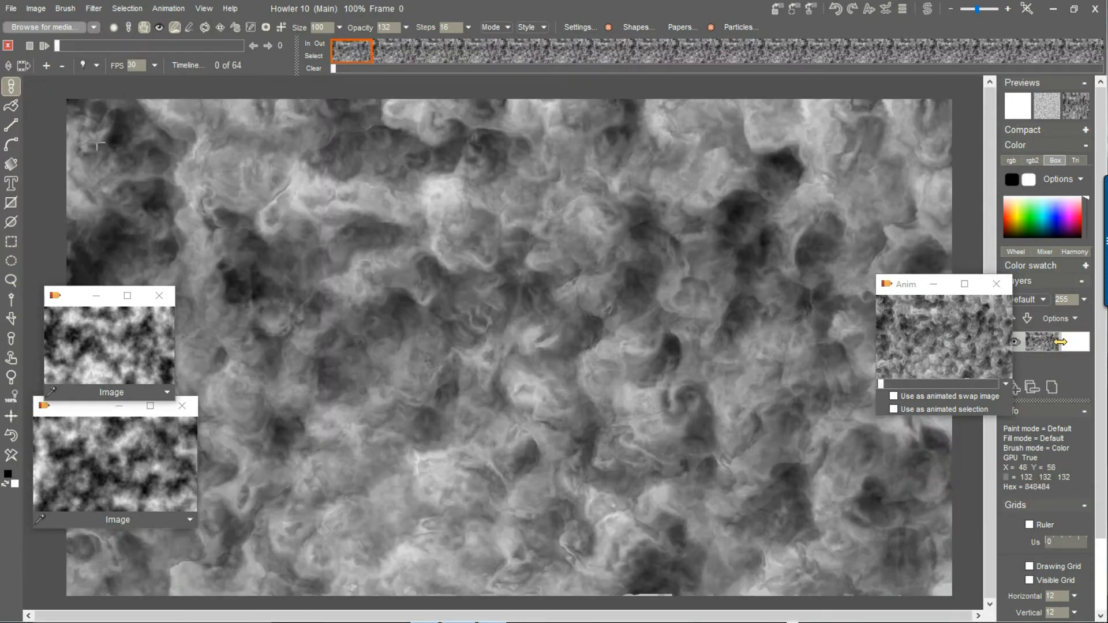
Step: Draw a nearly circular elliptical selection around the clouds near the centre of the first frame, redrawing it until it is compact
{"action": "left_click", "coordinate": [13, 261]}
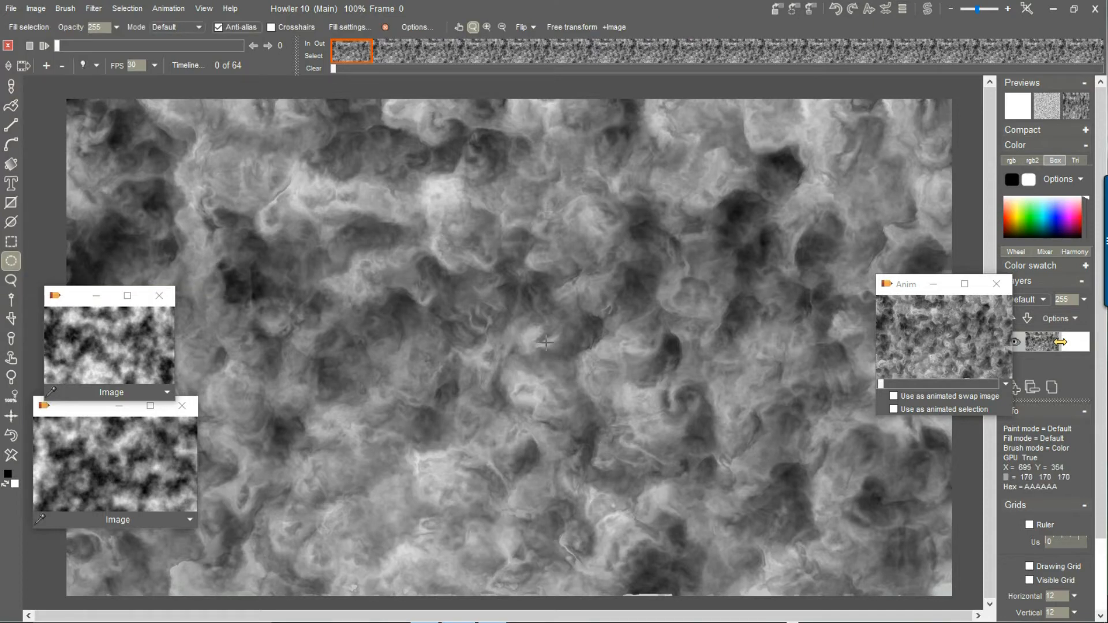
{"action": "left_click_drag", "start_coordinate": [545, 294], "coordinate": [651, 231]}
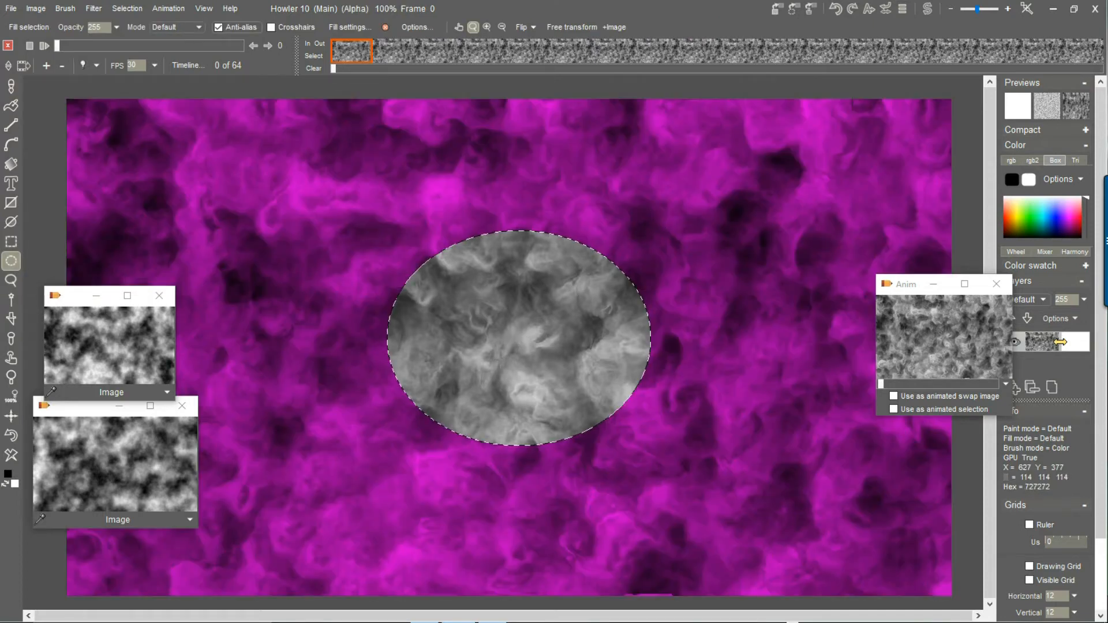
{"action": "left_click_drag", "start_coordinate": [688, 177], "coordinate": [677, 178]}
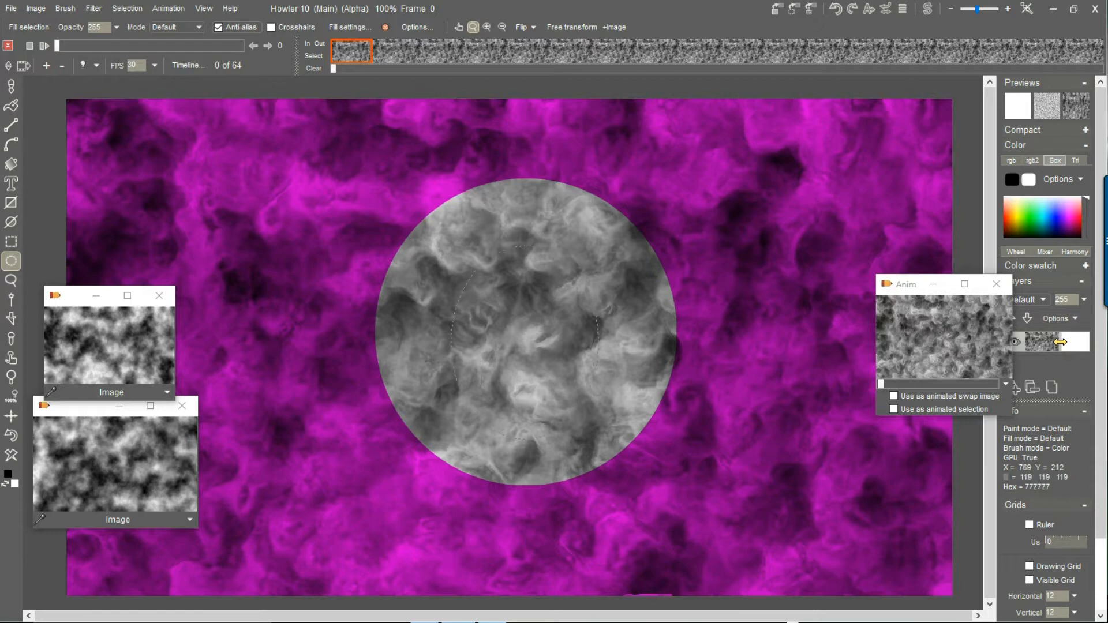
{"action": "left_click_drag", "start_coordinate": [610, 252], "coordinate": [606, 251]}
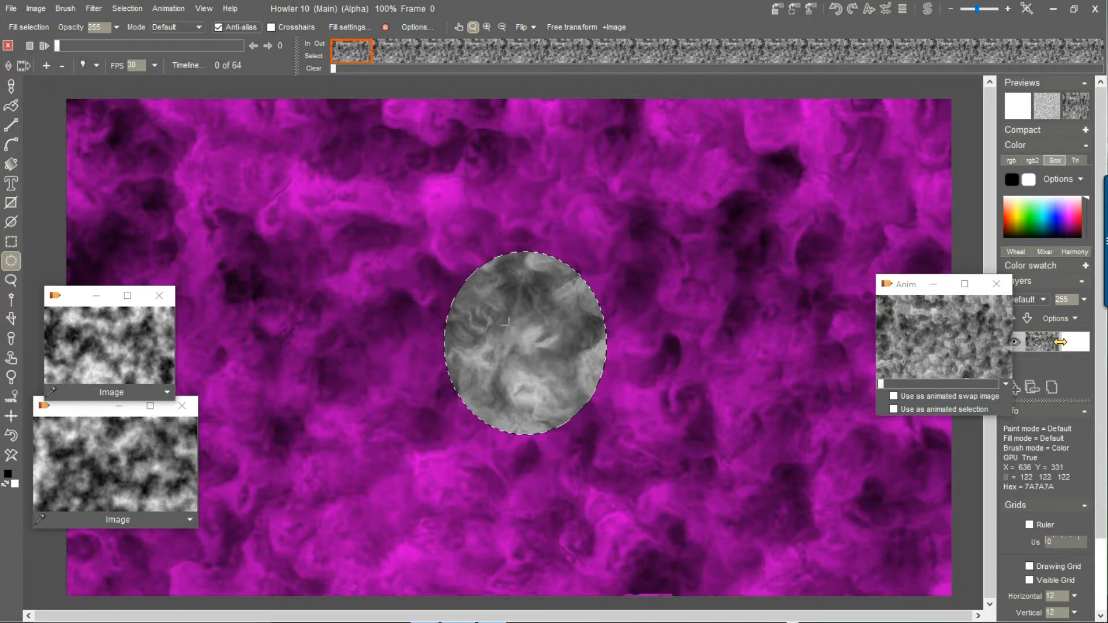
Step: Turn the selected elliptical cloud area into a custom brush
{"action": "left_click", "coordinate": [65, 7]}
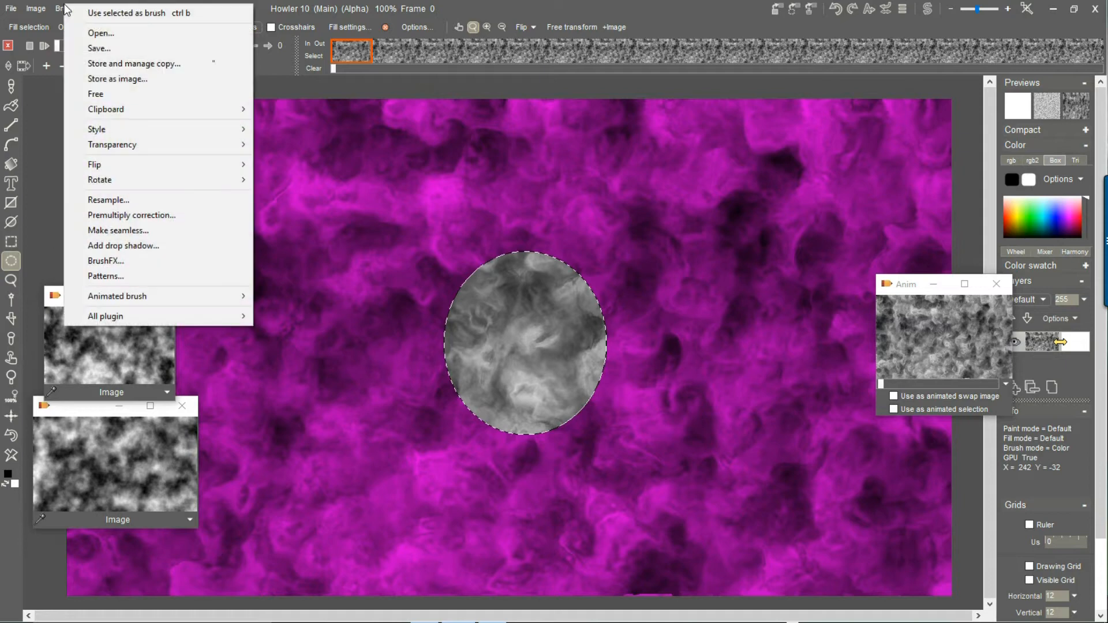
{"action": "left_click", "coordinate": [109, 14]}
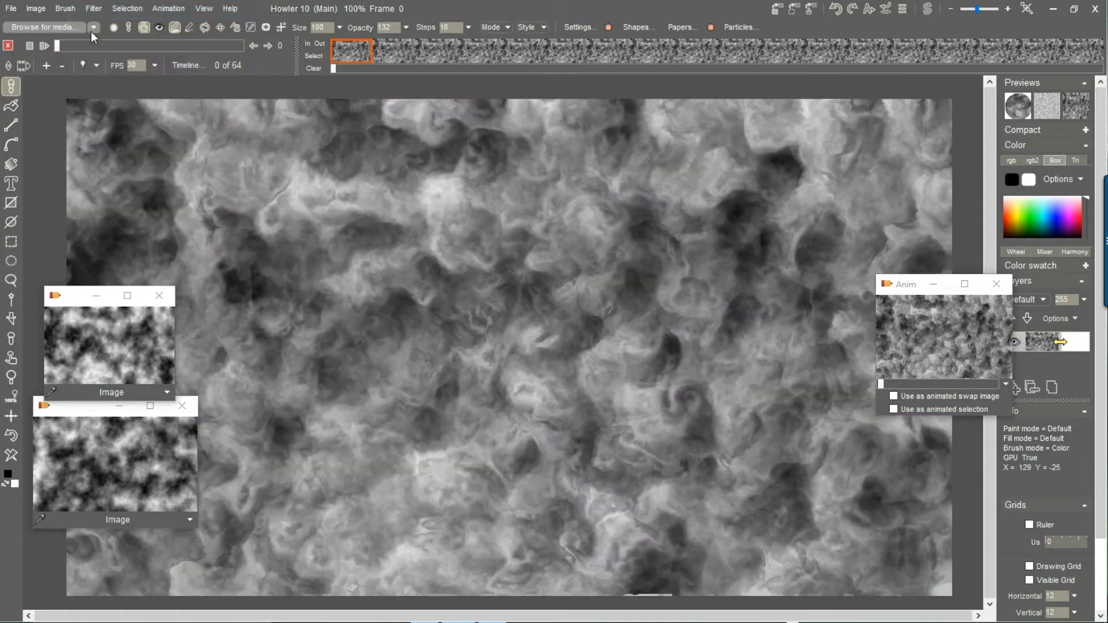
{"action": "left_click", "coordinate": [160, 28]}
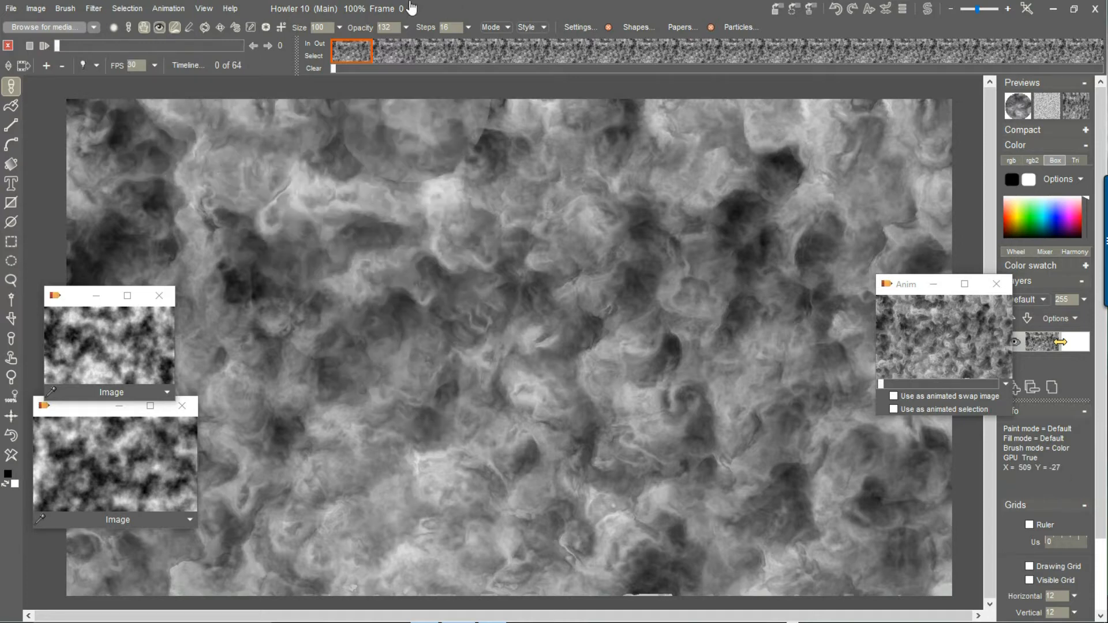
Step: Set the brush opacity to 255 for a test stroke on the canvas, and undo back to the elliptical selection
{"action": "left_click", "coordinate": [407, 29]}
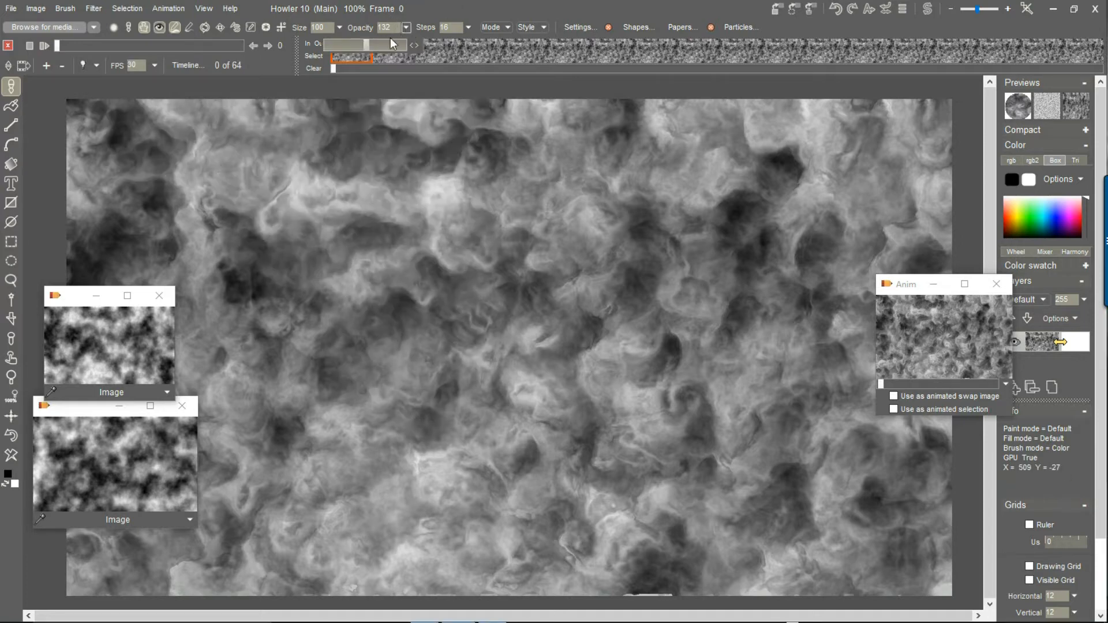
{"action": "mouse_move", "coordinate": [494, 274]}
{"action": "left_mouse_down"}
{"action": "mouse_move", "coordinate": [349, 345]}
{"action": "mouse_move", "coordinate": [492, 337]}
{"action": "mouse_move", "coordinate": [614, 366]}
{"action": "left_mouse_up"}
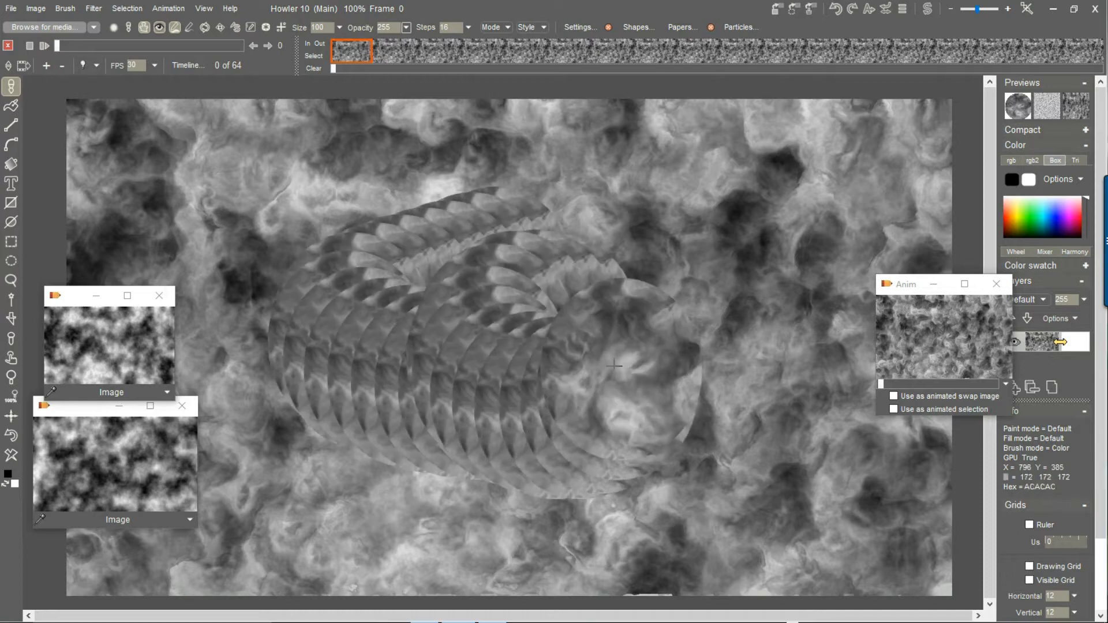
{"action": "left_click", "coordinate": [12, 435]}
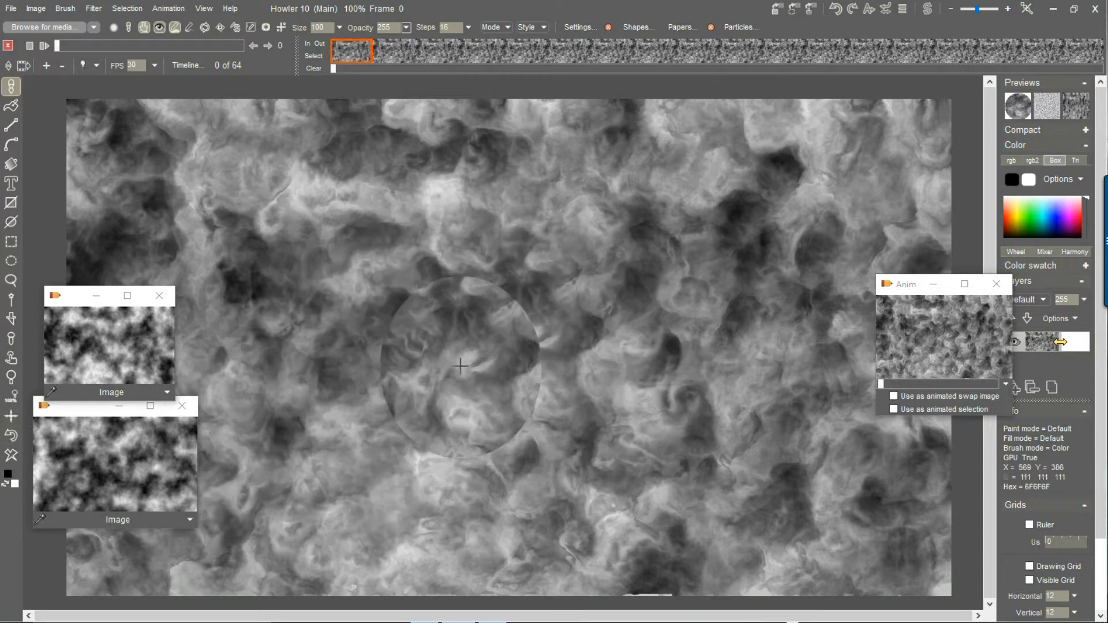
{"action": "left_click", "coordinate": [13, 437]}
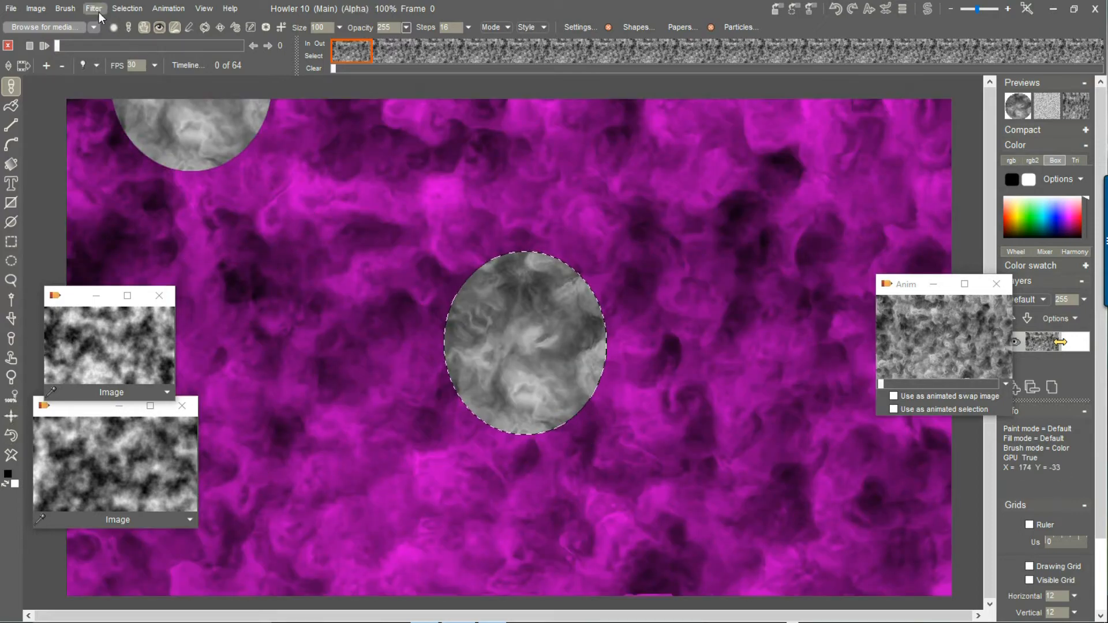
Step: Soften the edge of the elliptical selection with a box filter at level 25
{"action": "left_click", "coordinate": [125, 8]}
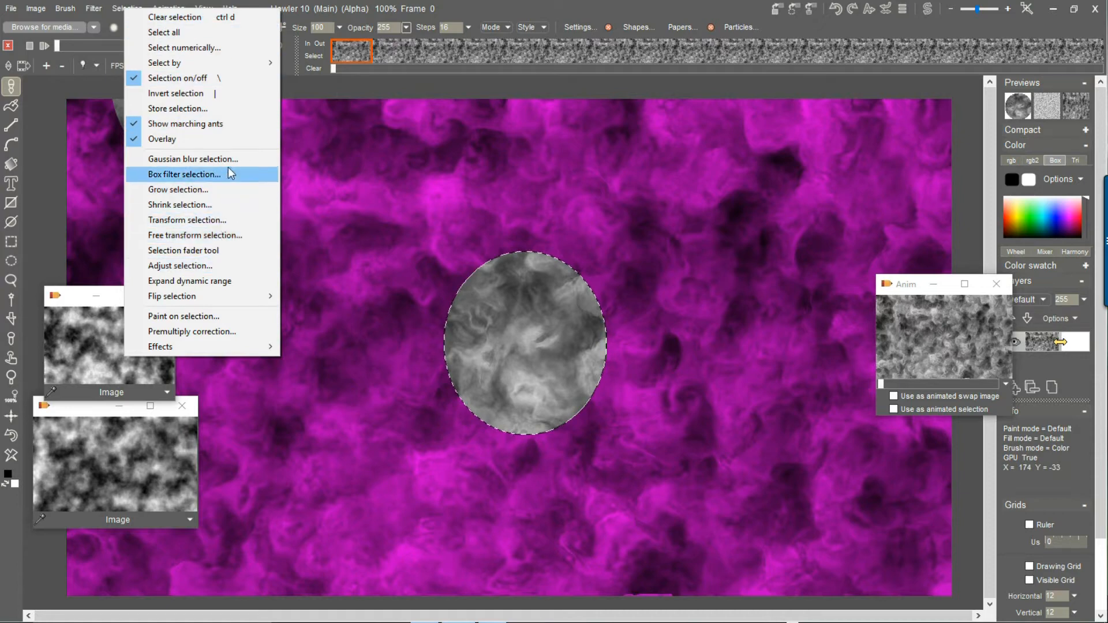
{"action": "left_click", "coordinate": [189, 174]}
{"action": "mouse_move", "coordinate": [542, 303]}
{"action": "left_mouse_down"}
{"action": "mouse_move", "coordinate": [555, 303]}
{"action": "mouse_move", "coordinate": [498, 310]}
{"action": "mouse_move", "coordinate": [522, 309]}
{"action": "left_mouse_up"}
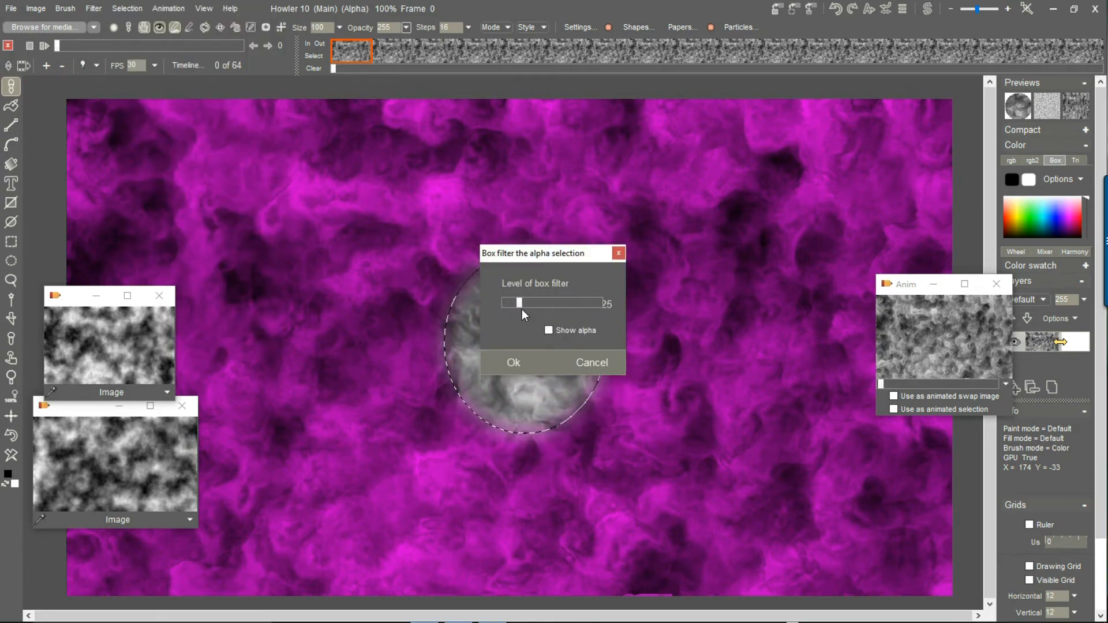
{"action": "left_click", "coordinate": [511, 361]}
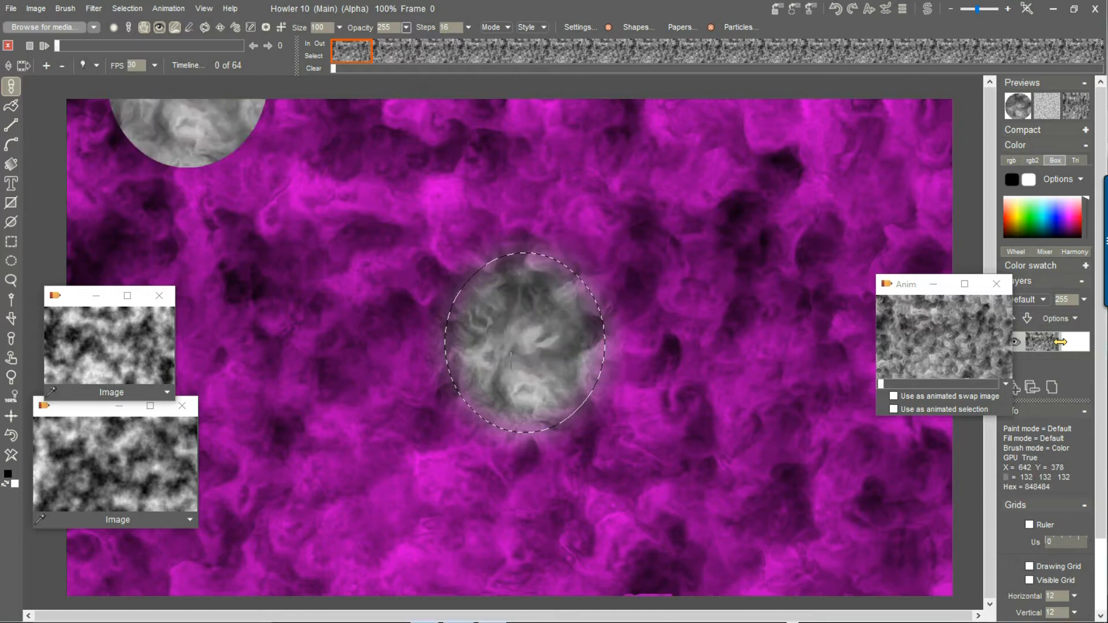
Step: Use the feathered elliptical selection as the custom brush, with the brush preview switched off during the capture
{"action": "left_click", "coordinate": [159, 26]}
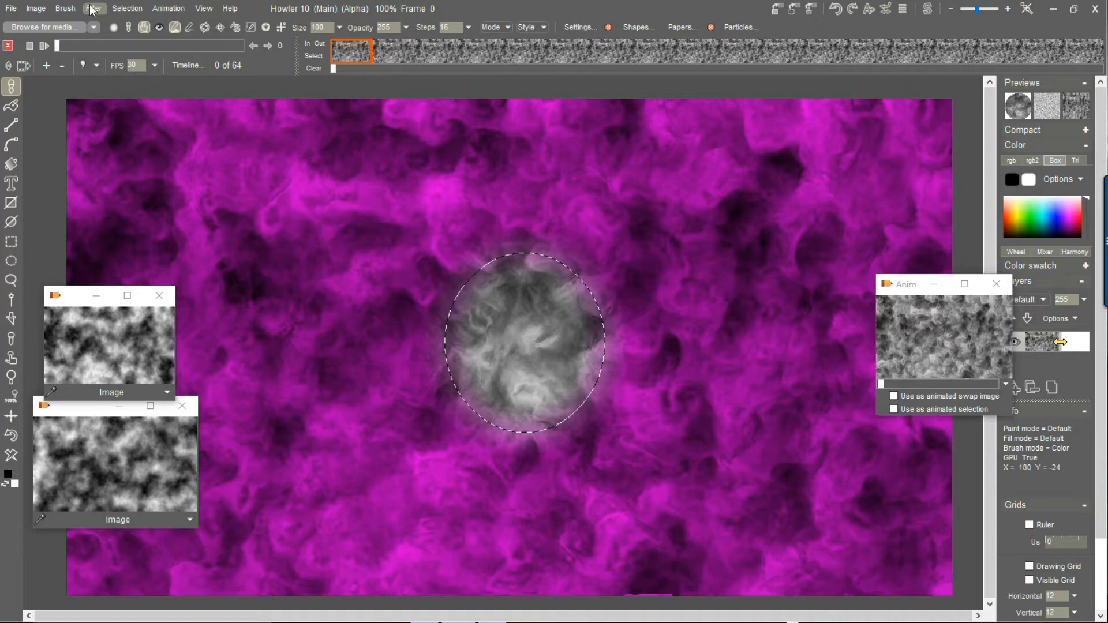
{"action": "left_click", "coordinate": [66, 10]}
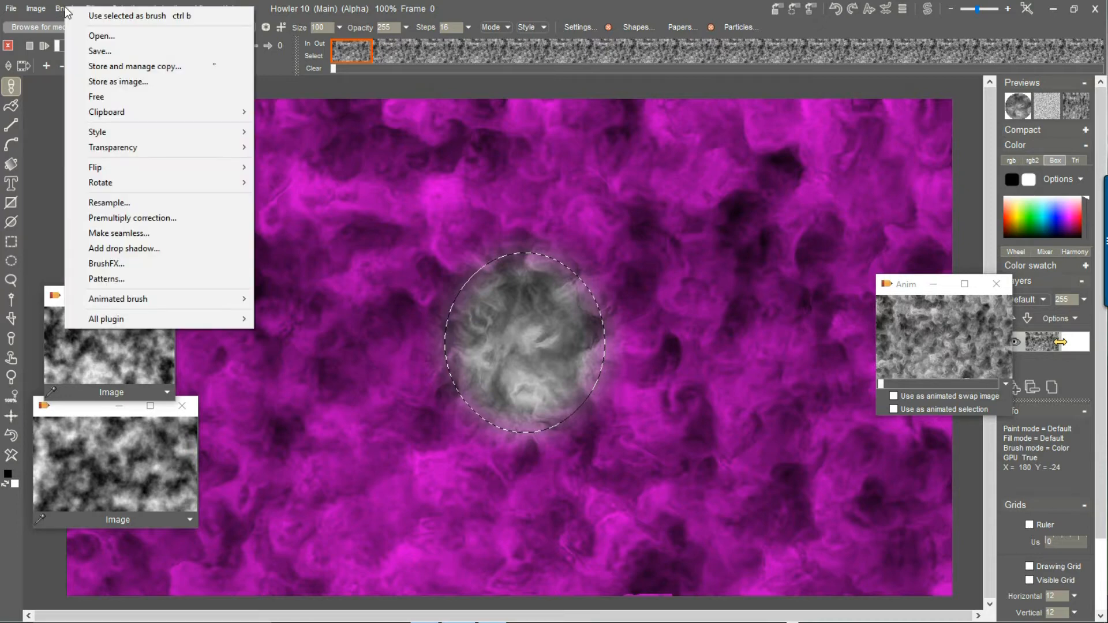
{"action": "left_click", "coordinate": [115, 16]}
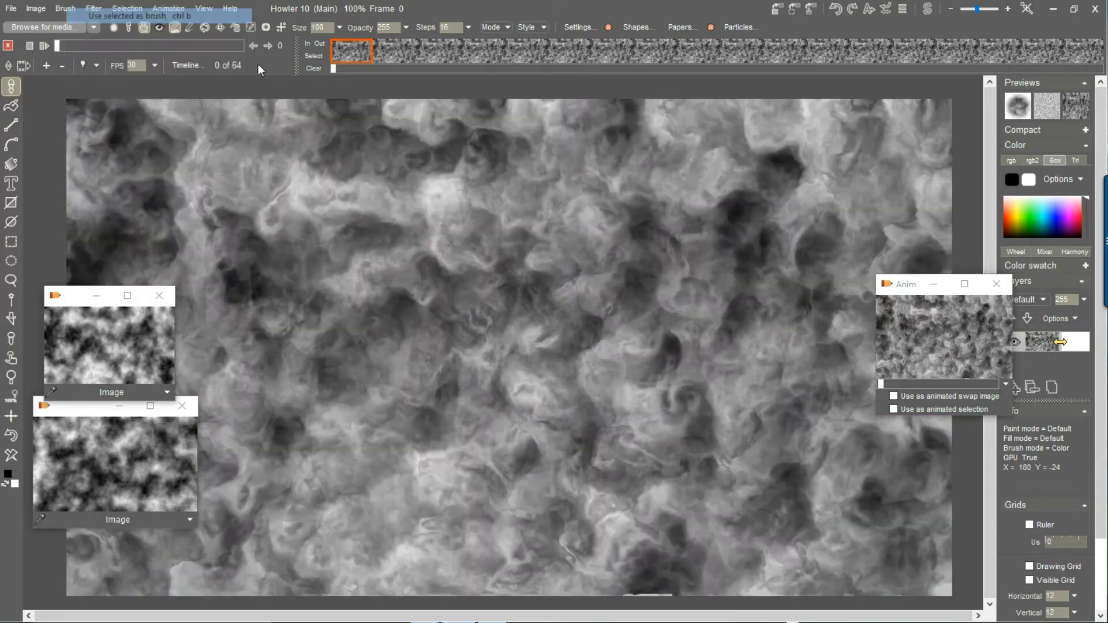
{"action": "left_click", "coordinate": [159, 27]}
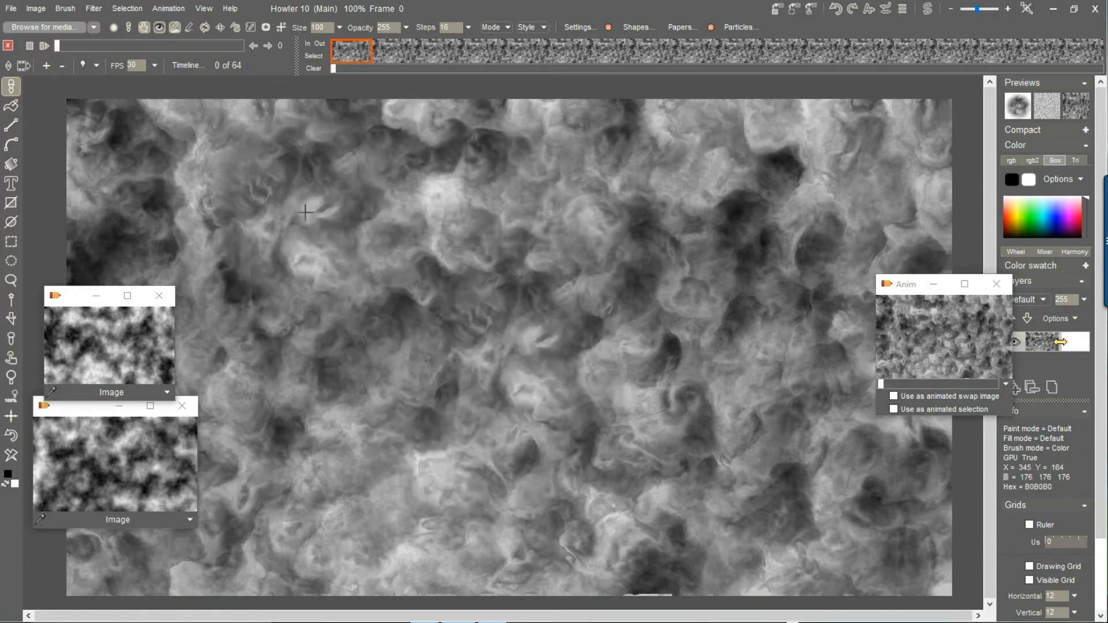
Step: Try a stroke with the soft-edged brush, and undo back to the feathered elliptical selection
{"action": "mouse_move", "coordinate": [423, 292]}
{"action": "left_mouse_down"}
{"action": "mouse_move", "coordinate": [566, 290]}
{"action": "mouse_move", "coordinate": [599, 312]}
{"action": "mouse_move", "coordinate": [393, 332]}
{"action": "left_mouse_up"}
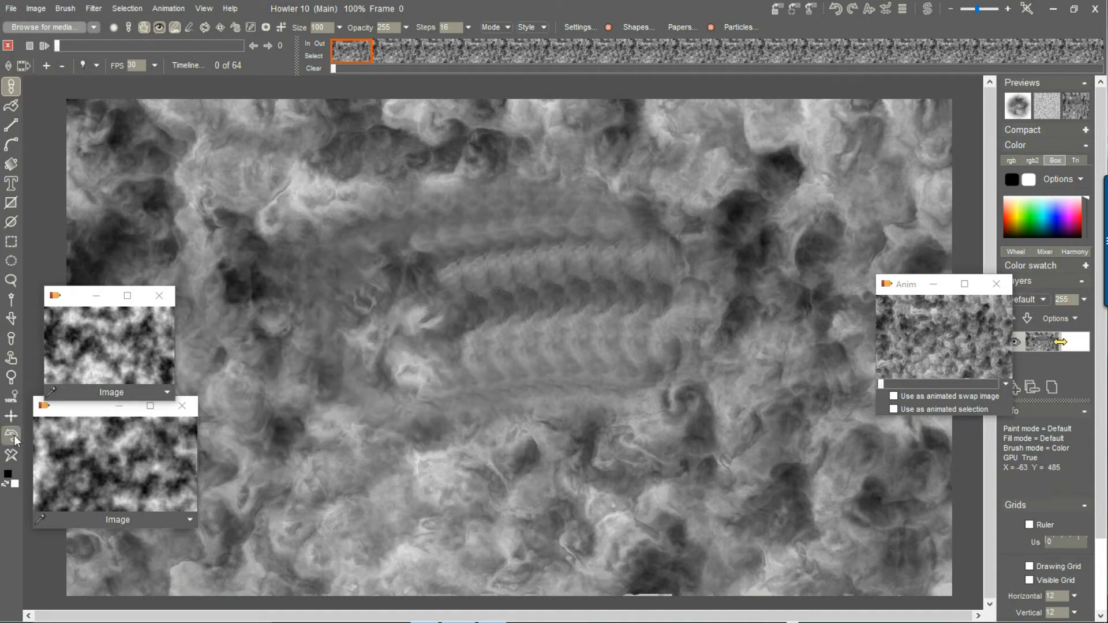
{"action": "left_click", "coordinate": [13, 438]}
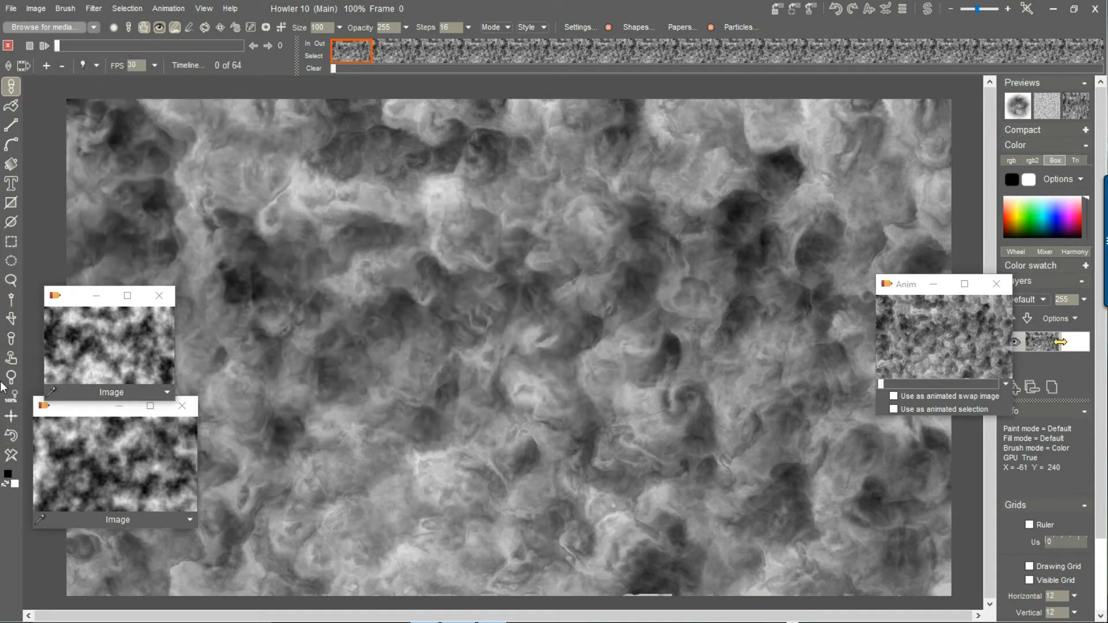
{"action": "left_click", "coordinate": [14, 437]}
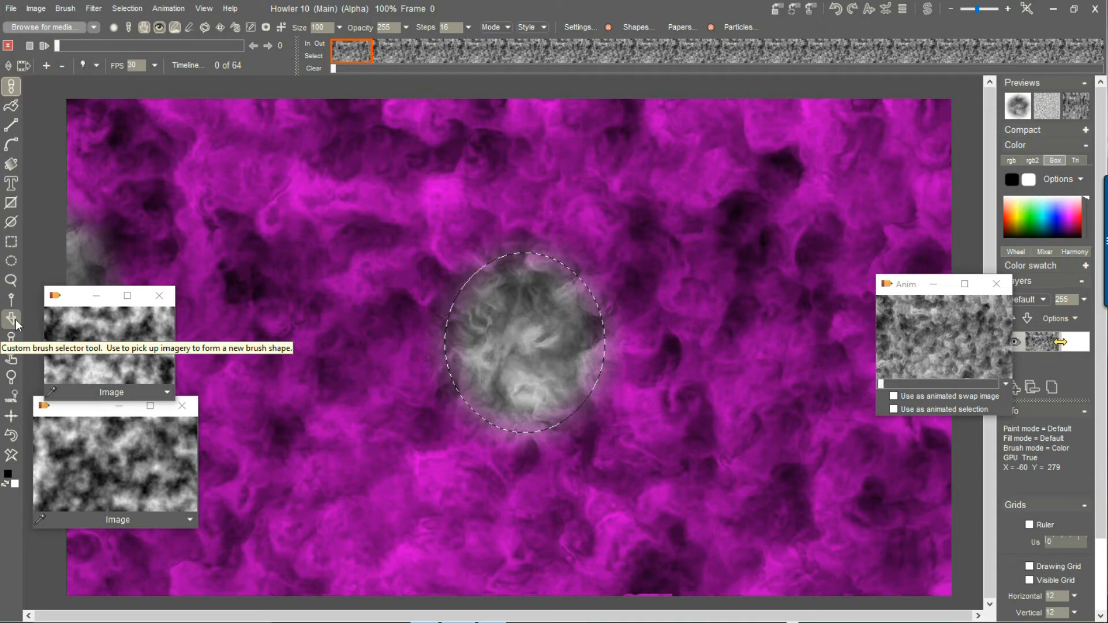
Step: Move the small floating image away from the tools, and pick up the area around the ellipse with the custom brush selector
{"action": "left_click_drag", "start_coordinate": [85, 297], "coordinate": [89, 137]}
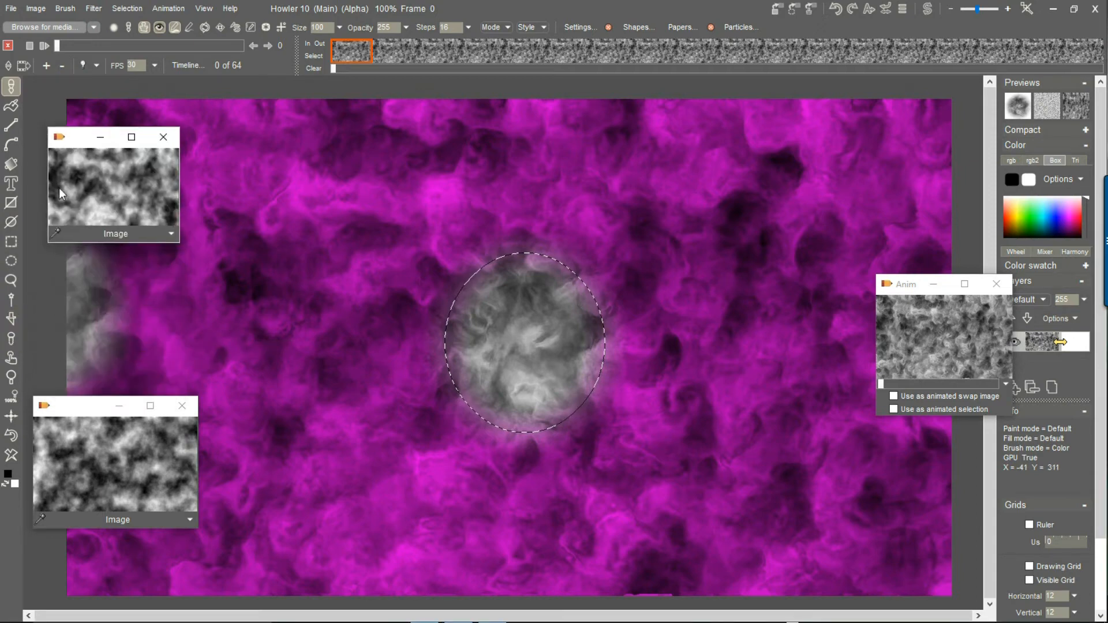
{"action": "left_click", "coordinate": [13, 319]}
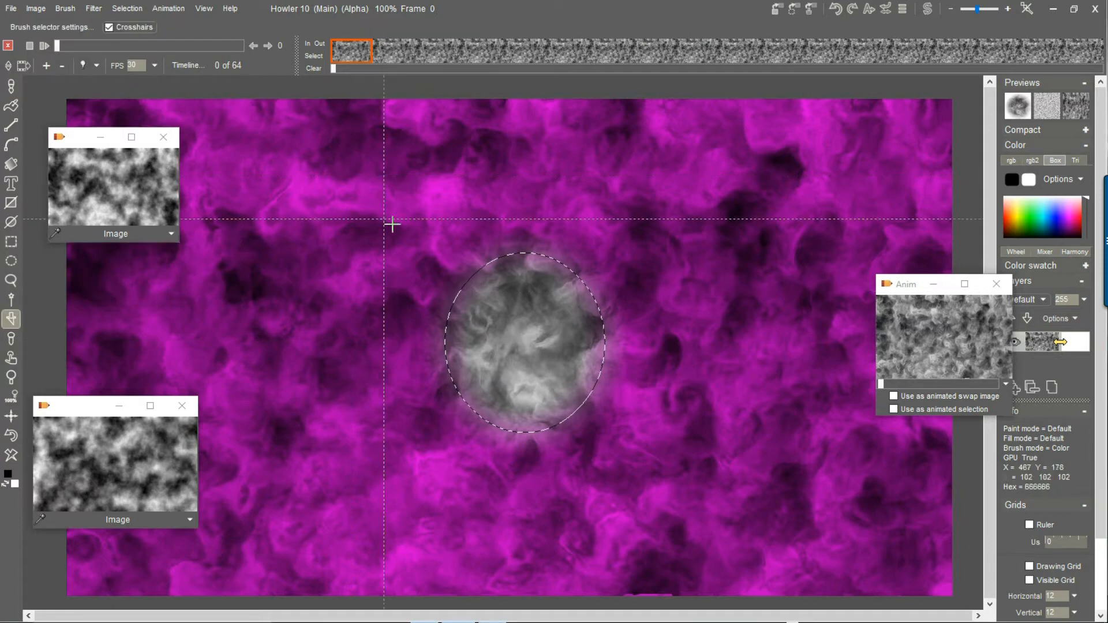
{"action": "mouse_move", "coordinate": [402, 215]}
{"action": "left_mouse_down"}
{"action": "mouse_move", "coordinate": [725, 527]}
{"action": "mouse_move", "coordinate": [669, 482]}
{"action": "left_mouse_up"}
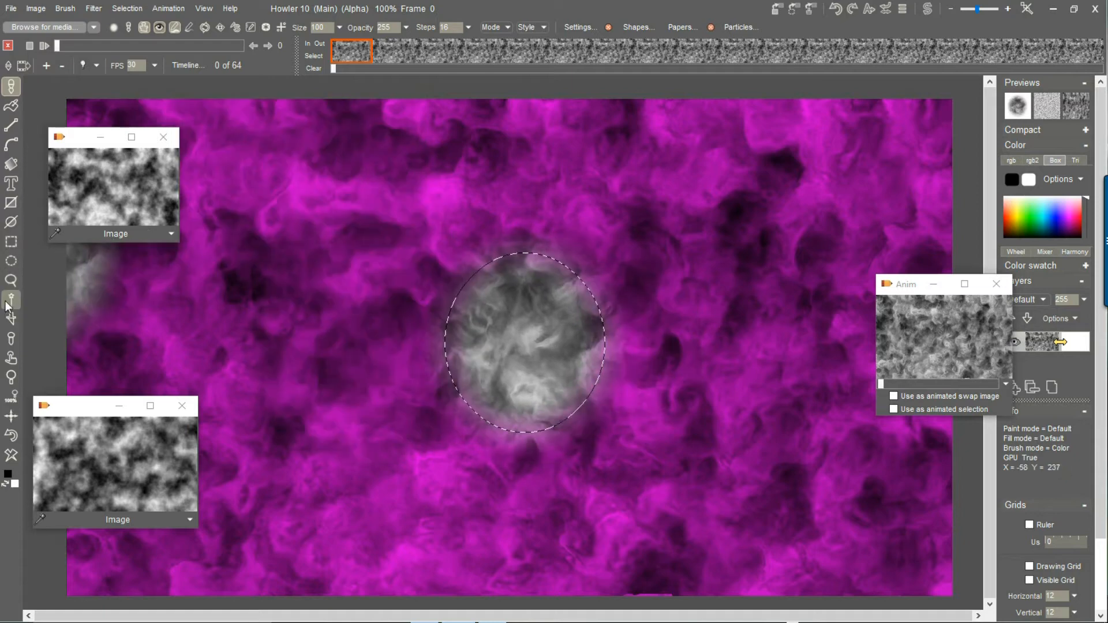
Step: Go to frame 43 and pick up the area around the elliptical selection as a new custom brush
{"action": "left_click_drag", "start_coordinate": [75, 46], "coordinate": [272, 56]}
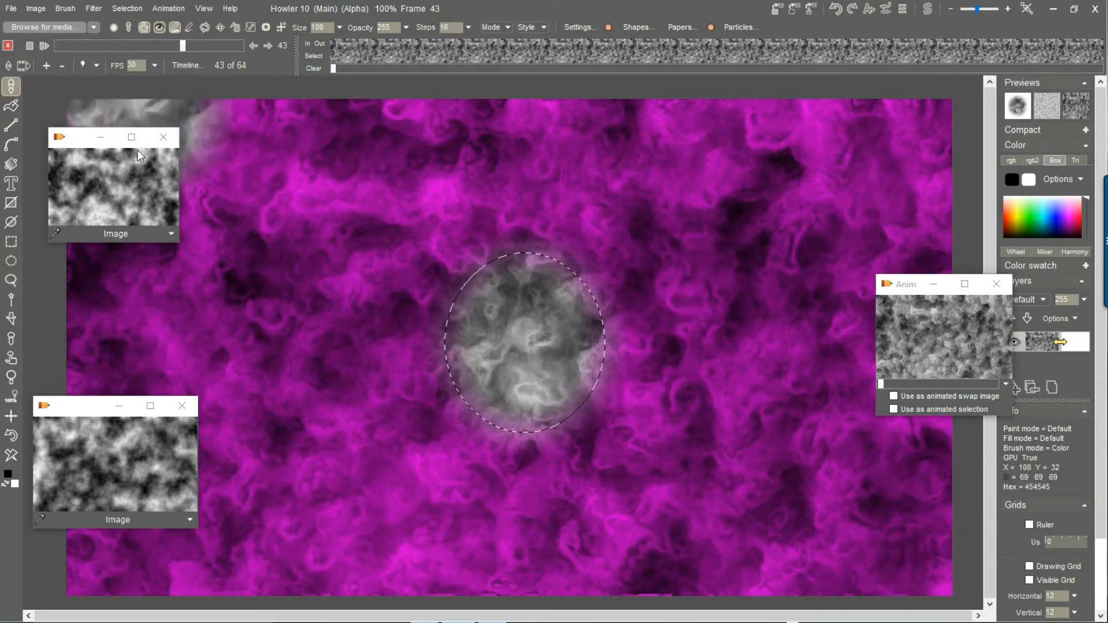
{"action": "left_click", "coordinate": [12, 321]}
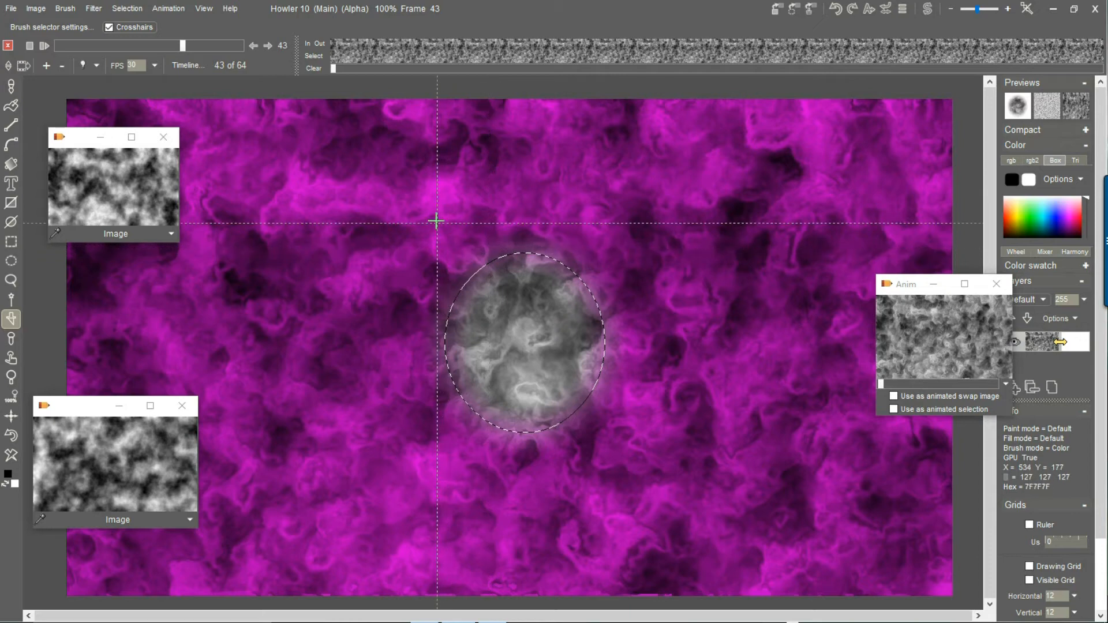
{"action": "left_click_drag", "start_coordinate": [396, 212], "coordinate": [651, 478]}
{"action": "left_click_drag", "start_coordinate": [651, 478], "coordinate": [651, 478]}
{"action": "left_click", "coordinate": [651, 478]}
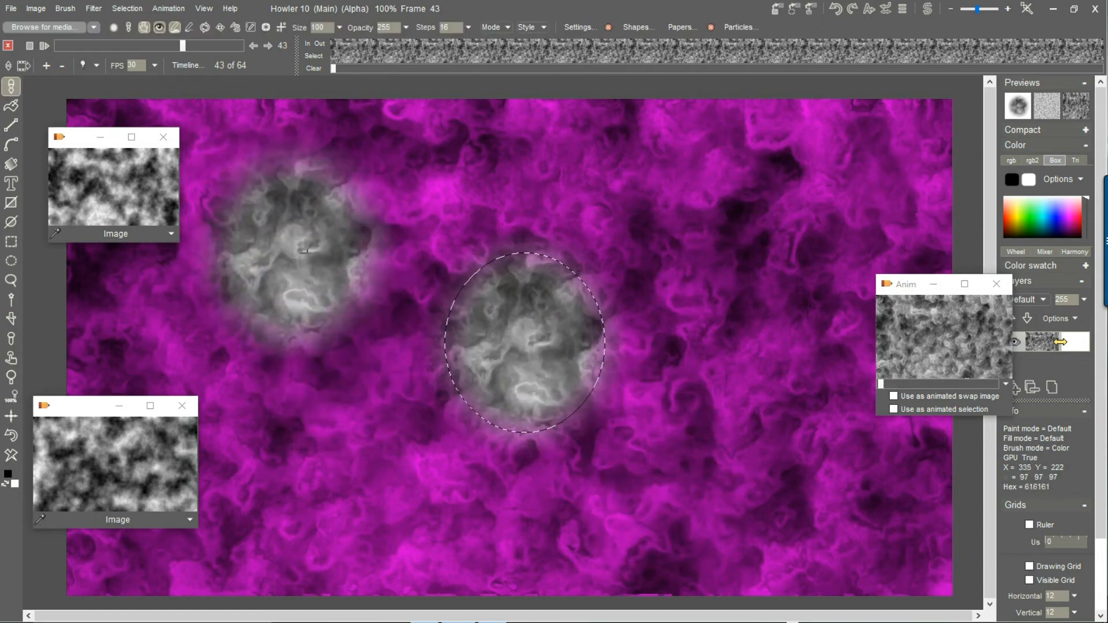
Step: Store the elliptical selection as an alpha and place its floating window over the canvas's upper-right area
{"action": "left_click", "coordinate": [122, 8]}
{"action": "left_click", "coordinate": [145, 2]}
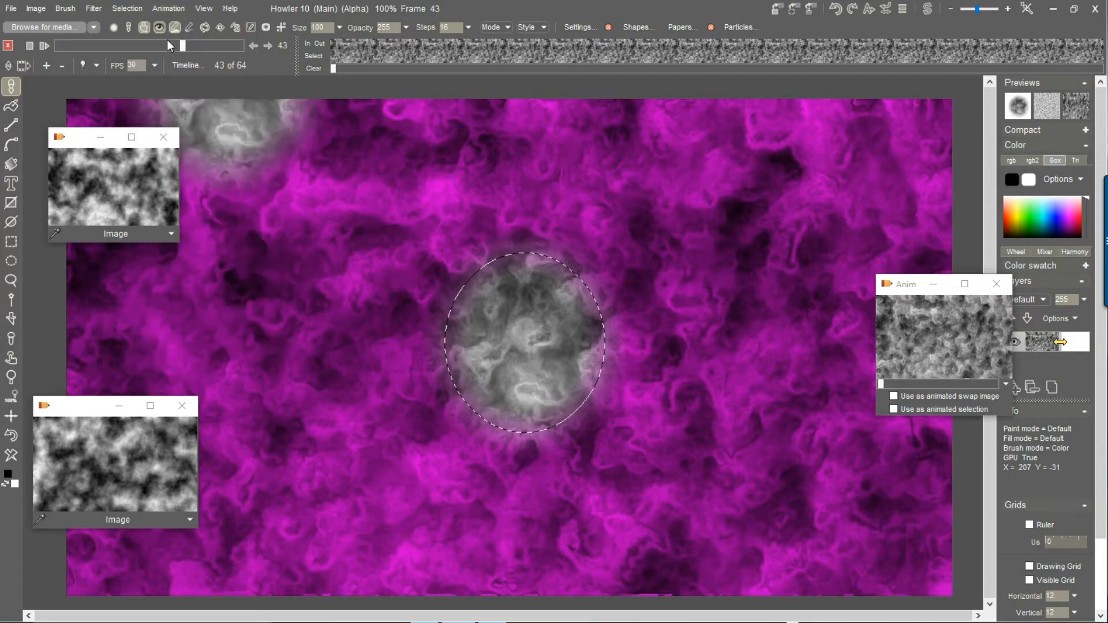
{"action": "left_click", "coordinate": [123, 7]}
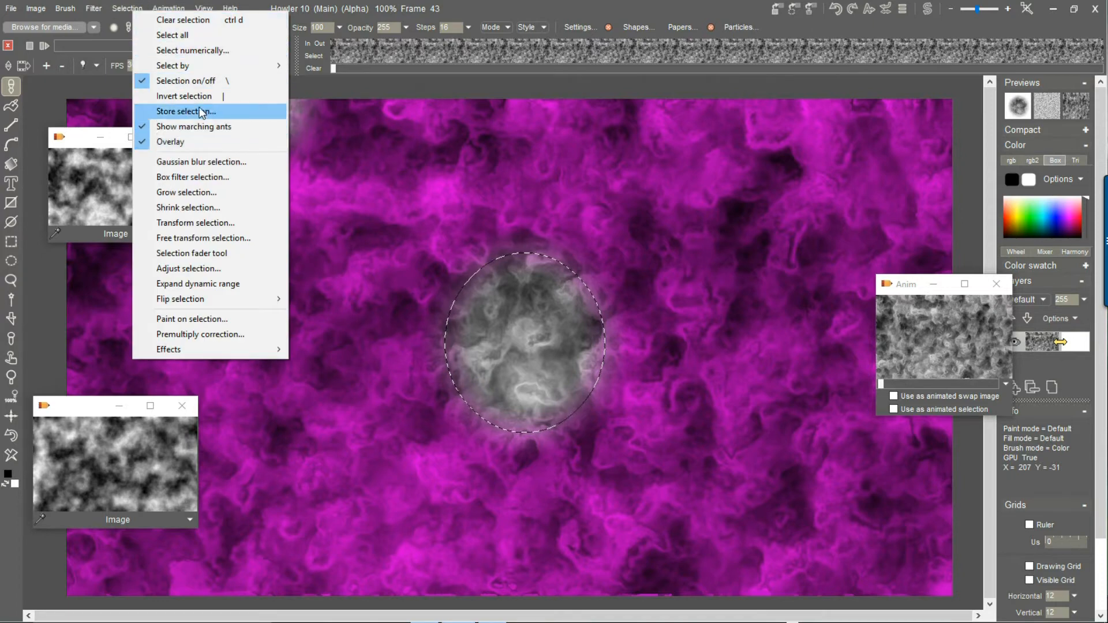
{"action": "left_click", "coordinate": [724, 3]}
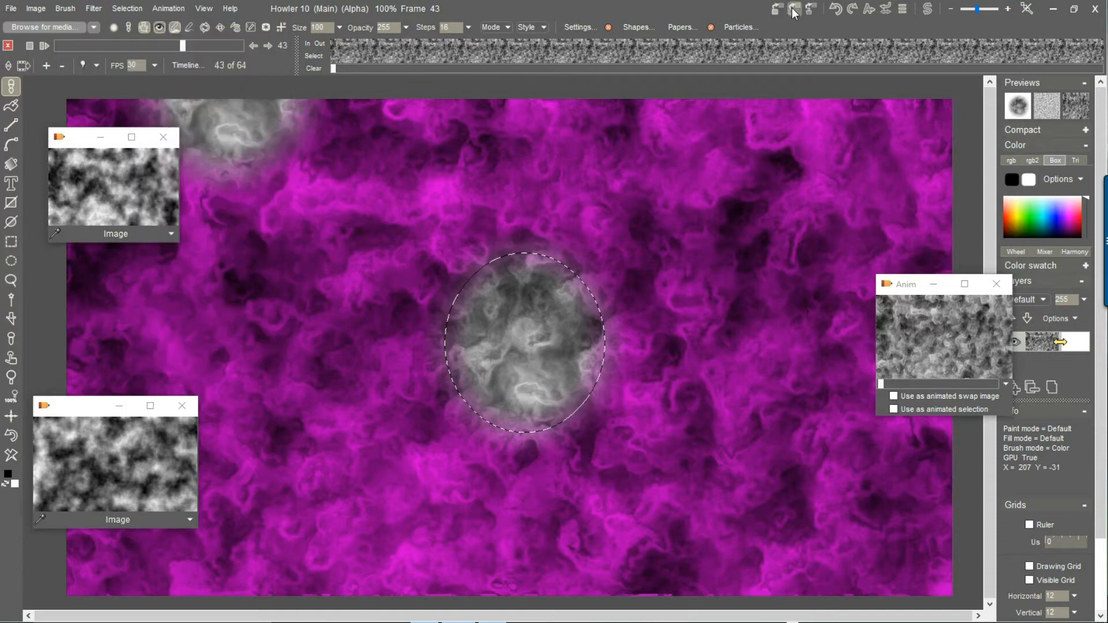
{"action": "left_click", "coordinate": [793, 13]}
{"action": "left_click_drag", "start_coordinate": [40, 592], "coordinate": [826, 110]}
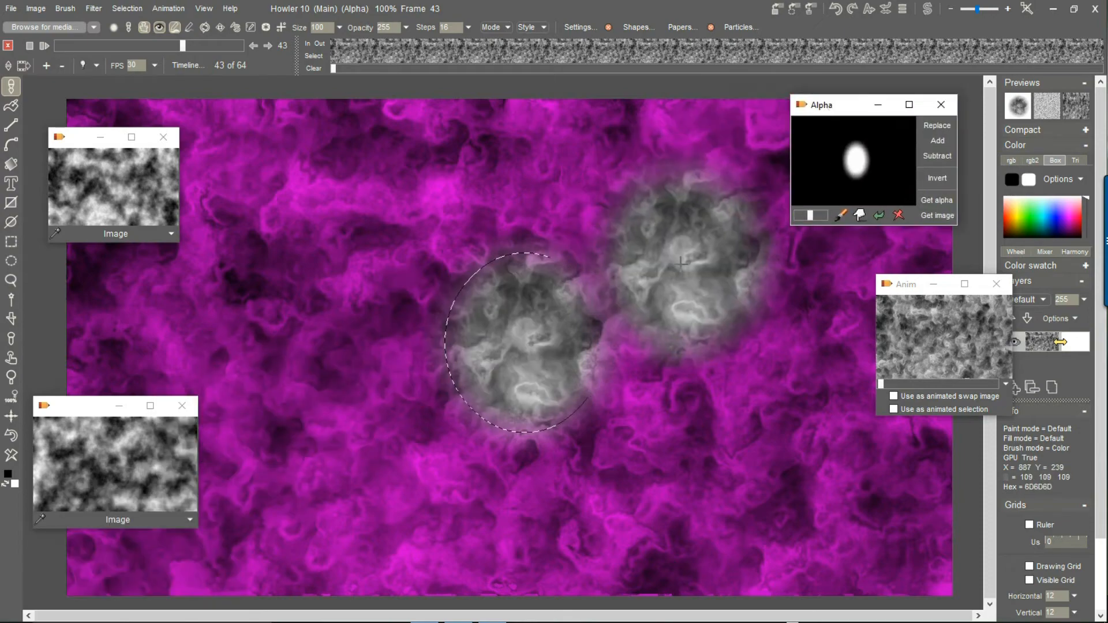
Step: Clear the selection and paint a test stroke across the canvas with the new brush
{"action": "left_click", "coordinate": [124, 8]}
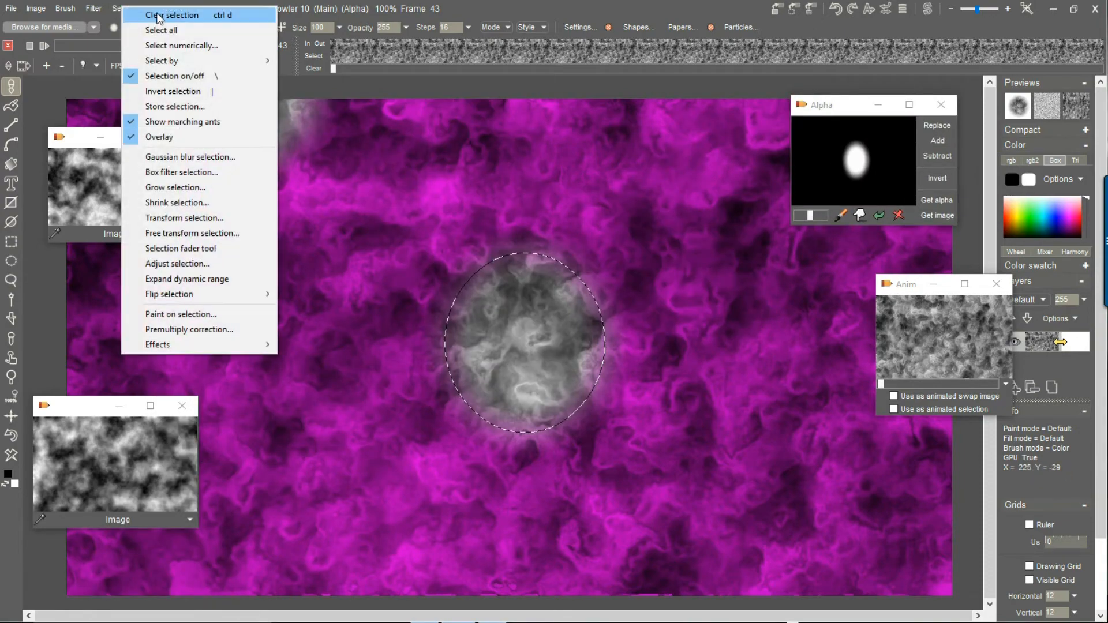
{"action": "left_click", "coordinate": [156, 15]}
{"action": "mouse_move", "coordinate": [403, 409]}
{"action": "left_mouse_down"}
{"action": "mouse_move", "coordinate": [512, 323]}
{"action": "mouse_move", "coordinate": [579, 309]}
{"action": "mouse_move", "coordinate": [426, 115]}
{"action": "left_mouse_up"}
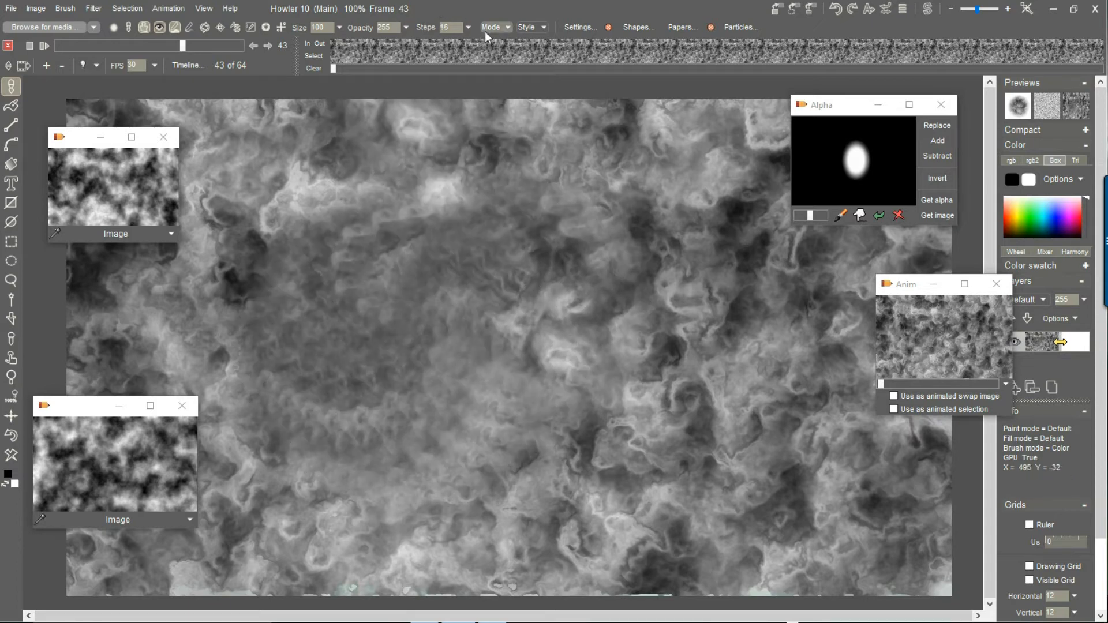
Step: Set the brush steps to 0, undo the test stroke and paint another one
{"action": "left_click", "coordinate": [468, 28]}
{"action": "key", "text": "ctrl+z"}
{"action": "mouse_move", "coordinate": [372, 292]}
{"action": "left_mouse_down"}
{"action": "mouse_move", "coordinate": [476, 306]}
{"action": "mouse_move", "coordinate": [458, 356]}
{"action": "mouse_move", "coordinate": [439, 320]}
{"action": "mouse_move", "coordinate": [466, 318]}
{"action": "mouse_move", "coordinate": [522, 193]}
{"action": "mouse_move", "coordinate": [528, 99]}
{"action": "left_mouse_up"}
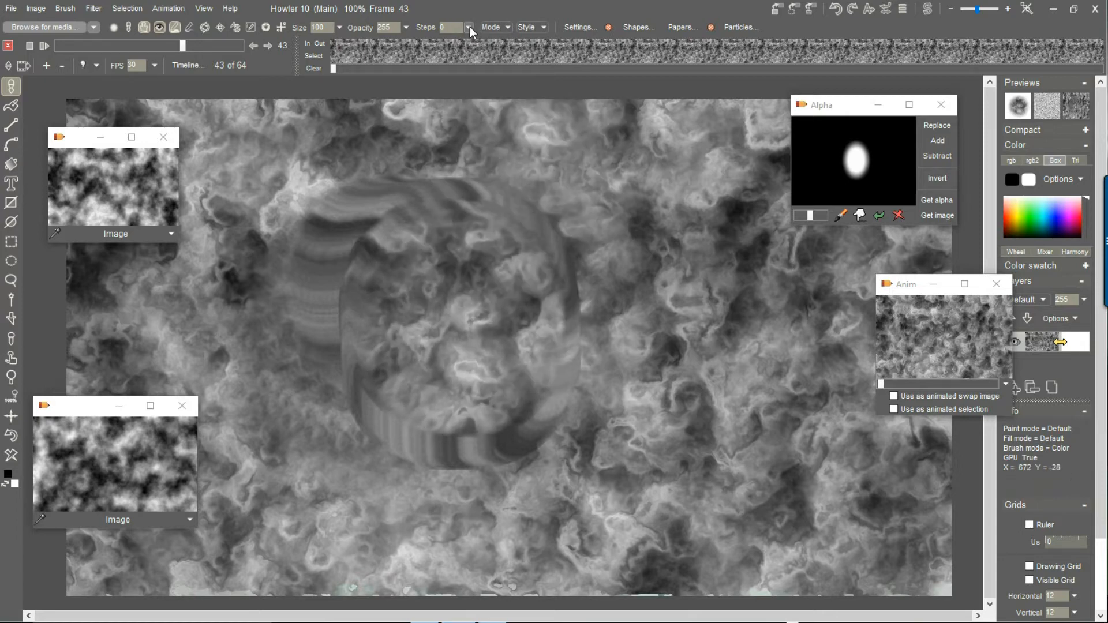
Step: Set the brush steps to 1 and paint over the middle of the canvas with the custom brush
{"action": "left_click", "coordinate": [469, 26]}
{"action": "left_click", "coordinate": [480, 46]}
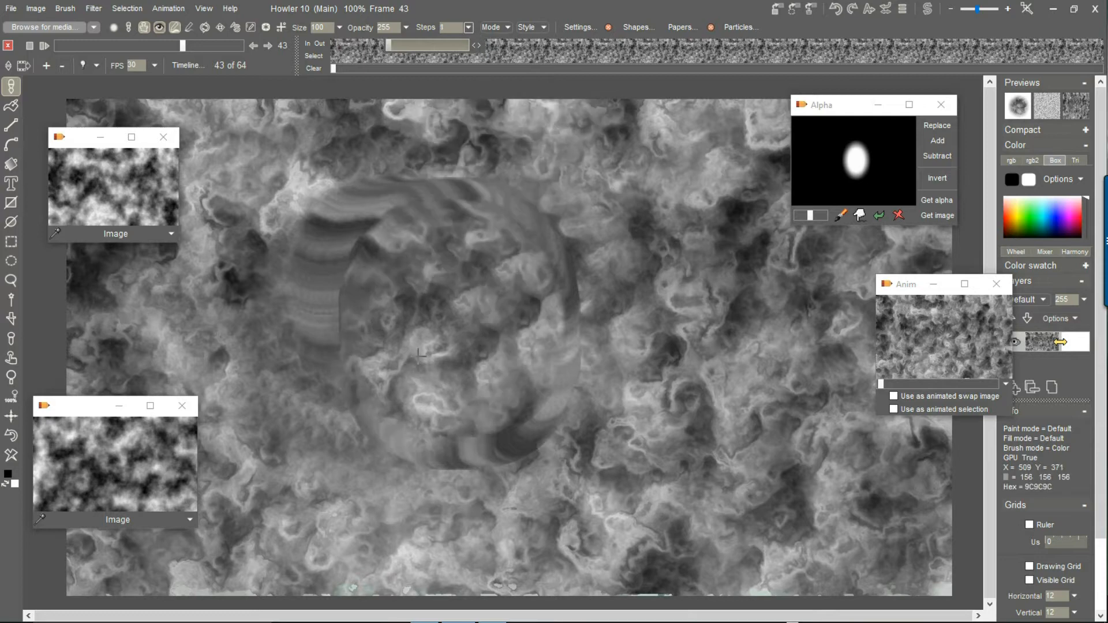
{"action": "mouse_move", "coordinate": [445, 339]}
{"action": "left_mouse_down"}
{"action": "mouse_move", "coordinate": [479, 371]}
{"action": "mouse_move", "coordinate": [500, 366]}
{"action": "mouse_move", "coordinate": [493, 353]}
{"action": "left_mouse_up"}
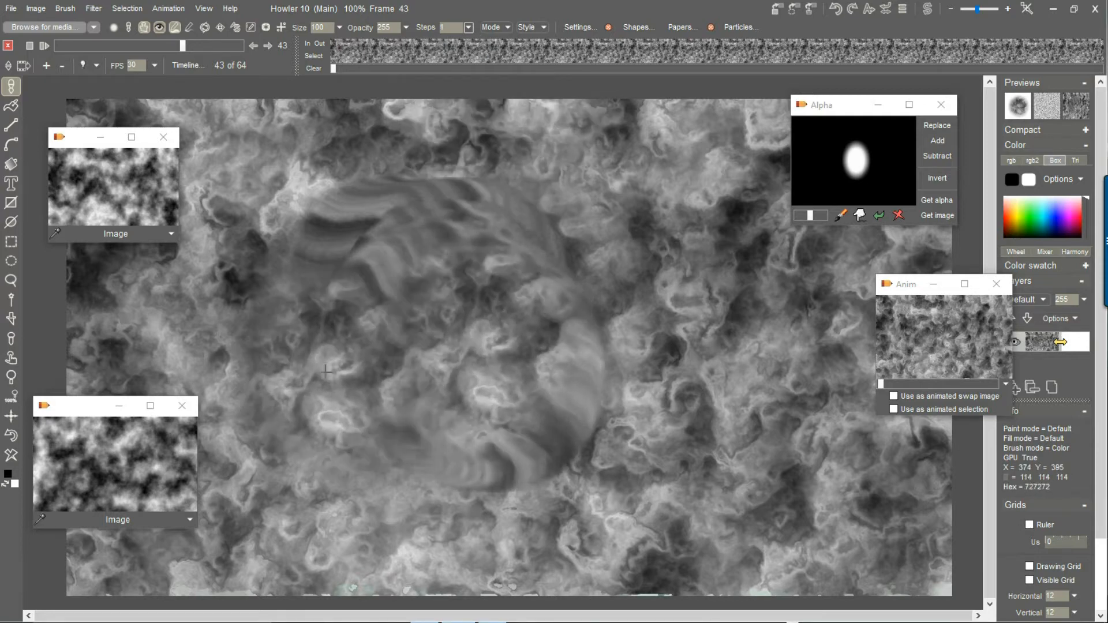
Step: Undo the test strokes and replace the current selection with the stored elliptical alpha
{"action": "left_click", "coordinate": [11, 434]}
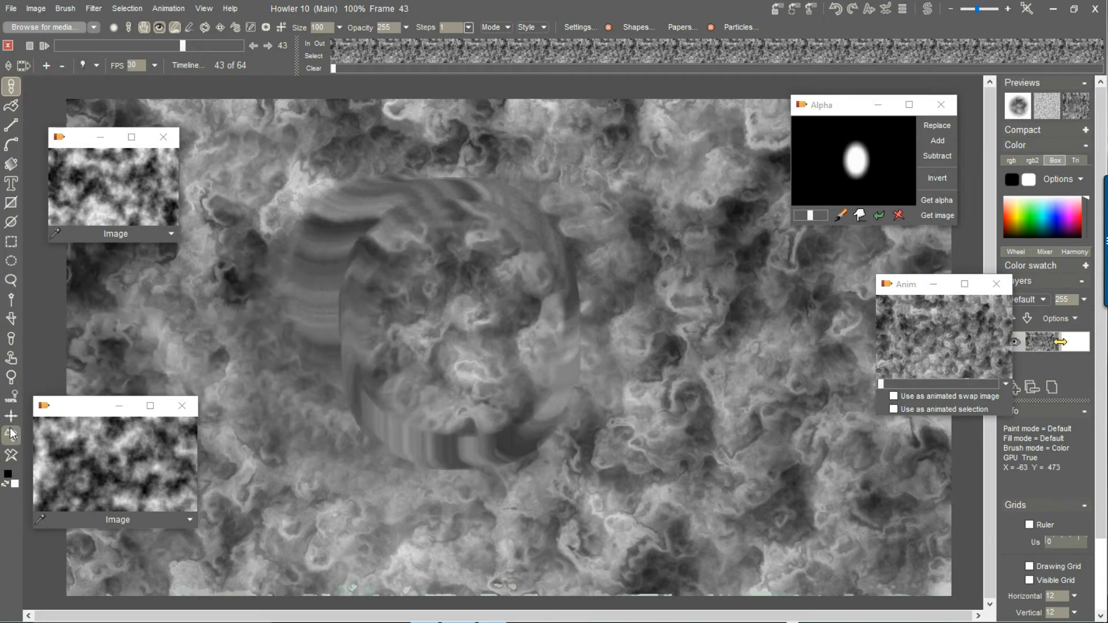
{"action": "left_click", "coordinate": [10, 434]}
{"action": "left_click", "coordinate": [10, 434]}
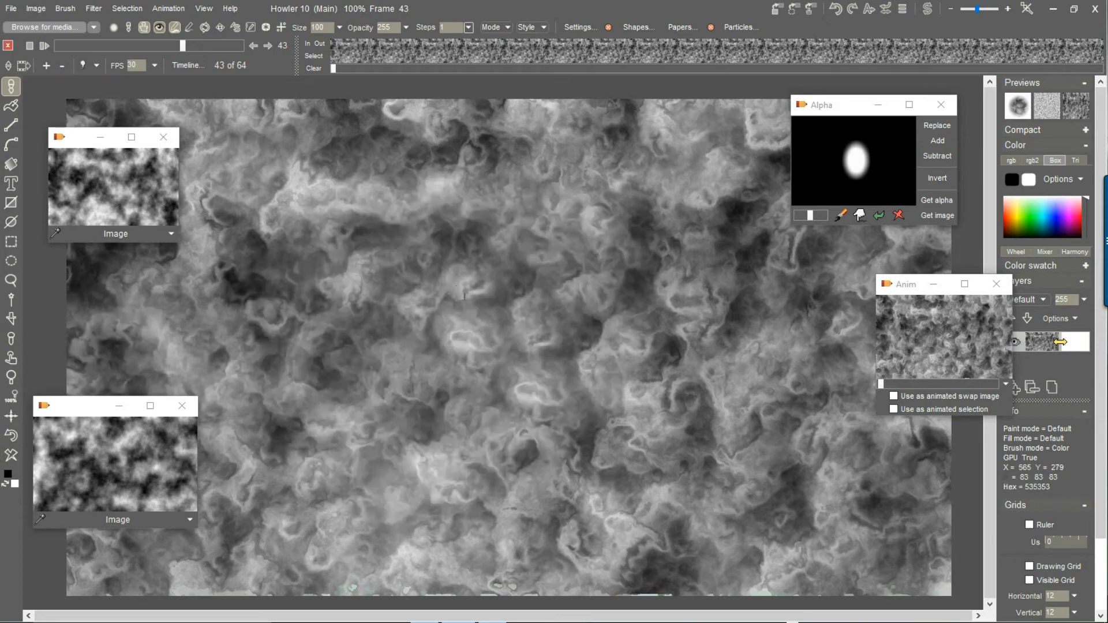
{"action": "left_click", "coordinate": [937, 125]}
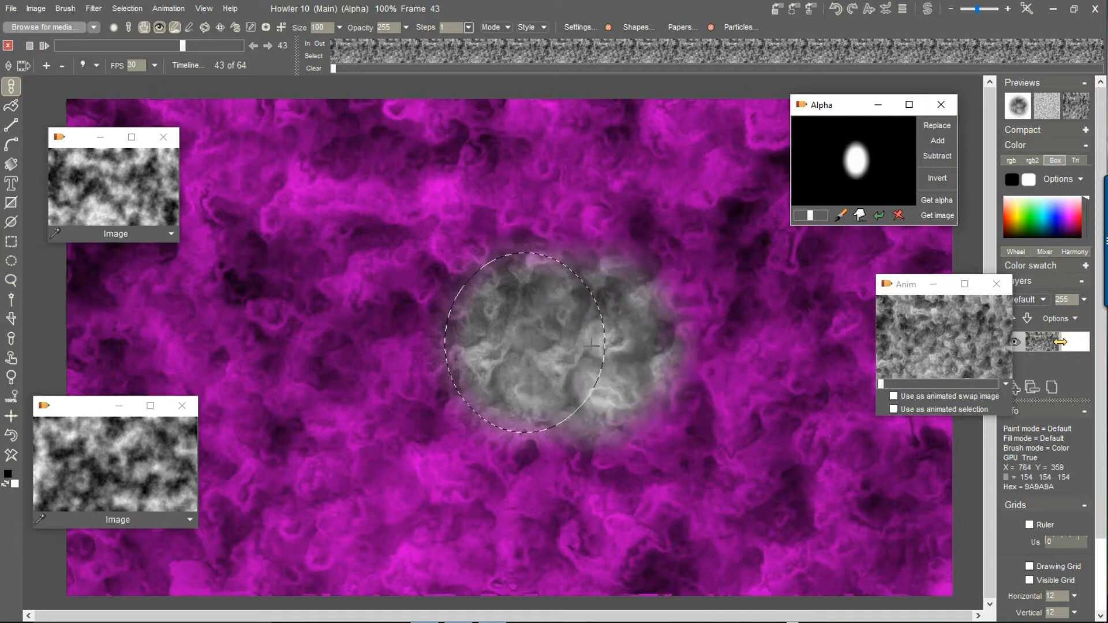
Step: Return the animation to frame 0 and turn off the brush preview
{"action": "left_click_drag", "start_coordinate": [182, 46], "coordinate": [40, 48]}
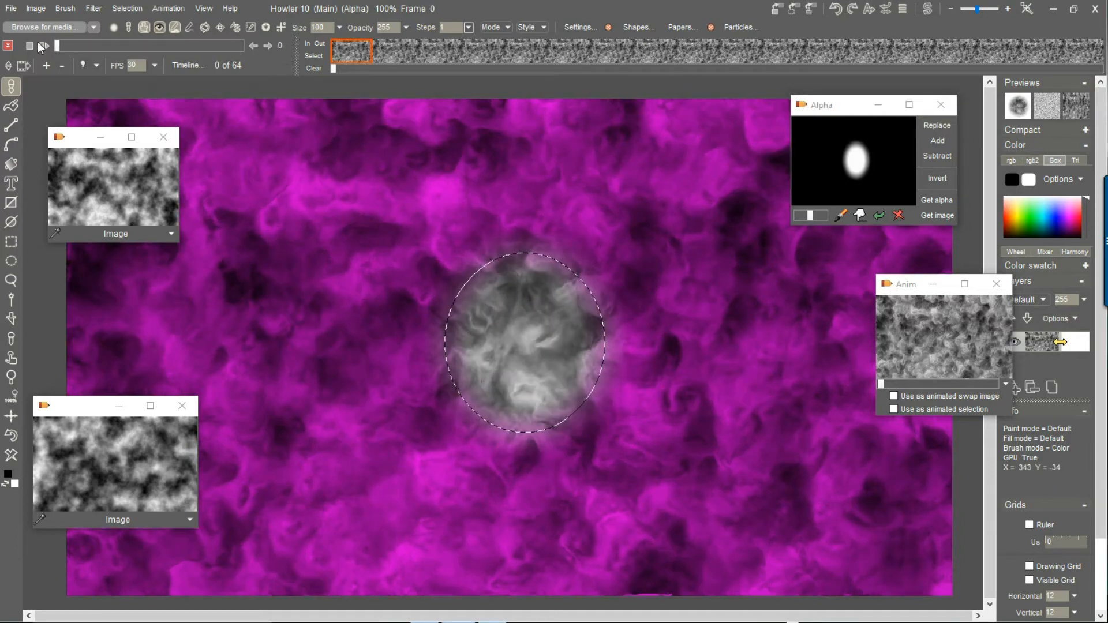
{"action": "left_click", "coordinate": [42, 46]}
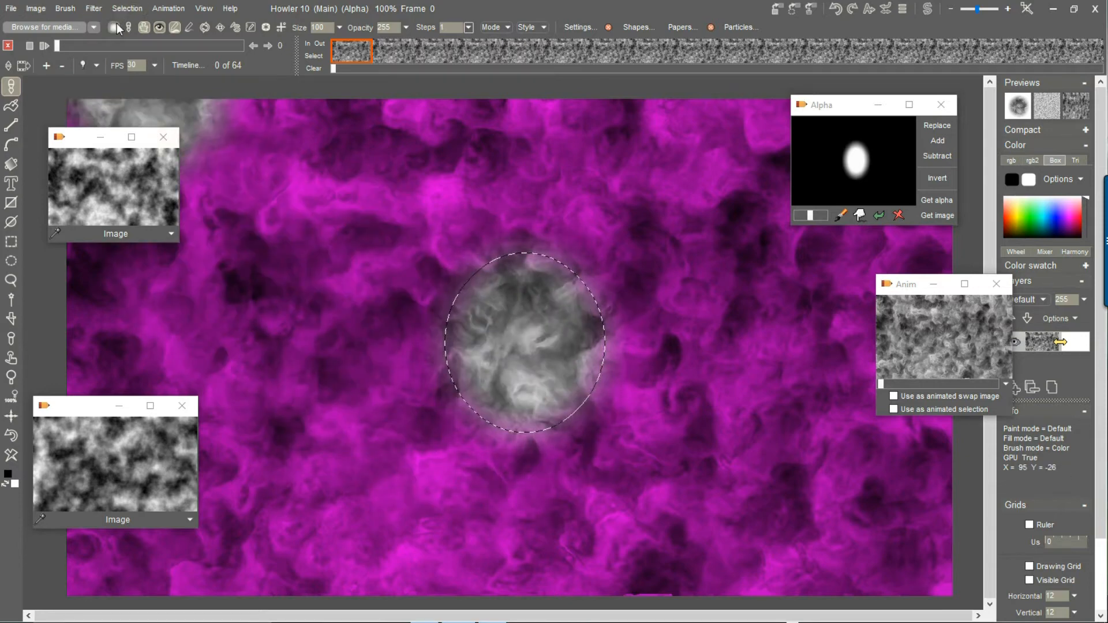
{"action": "left_click", "coordinate": [144, 28]}
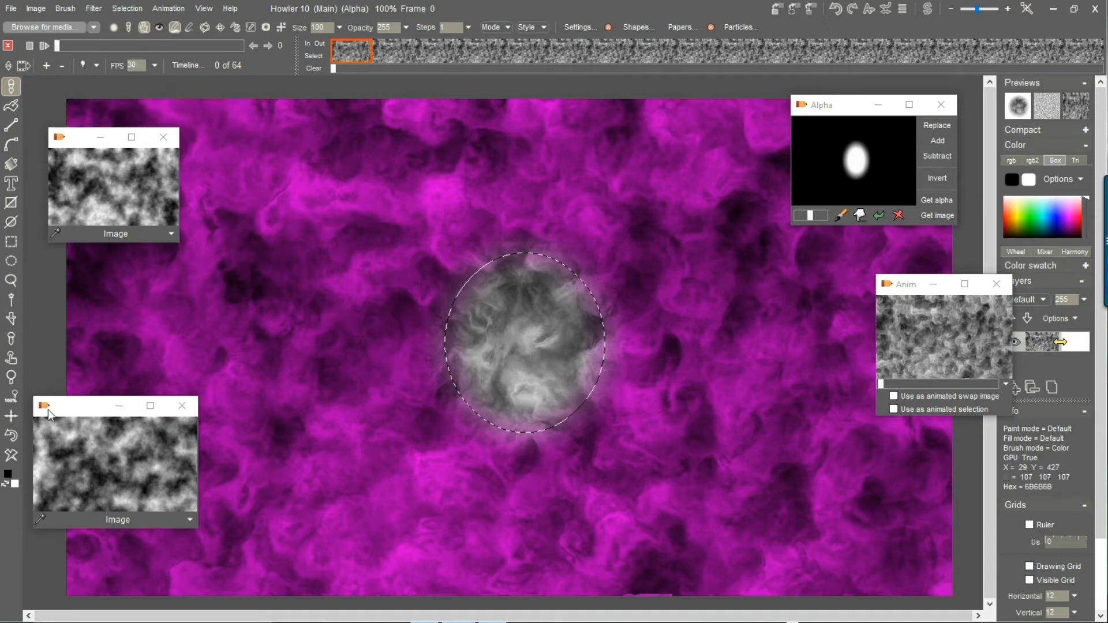
Step: Capture the soft-edged elliptical selection as a custom brush with the brush selector, framing an area slightly larger than the ellipse
{"action": "scroll", "coordinate": [384, 479], "scroll_direction": "up", "scroll_amount": 4}
{"action": "scroll", "coordinate": [384, 480], "scroll_direction": "down", "scroll_amount": 1}
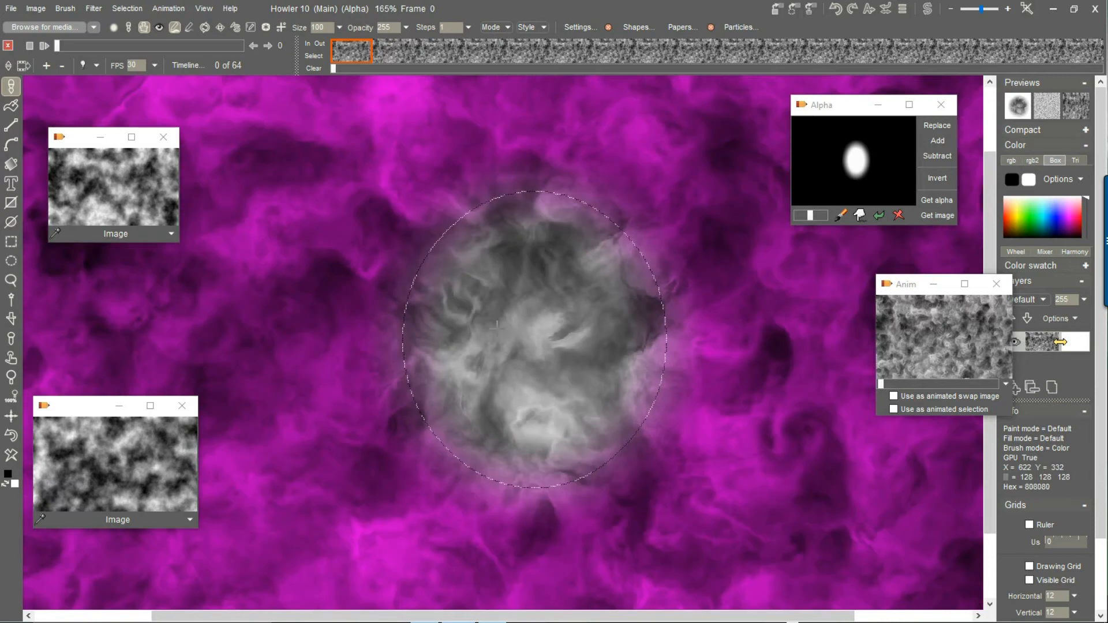
{"action": "left_click", "coordinate": [12, 321]}
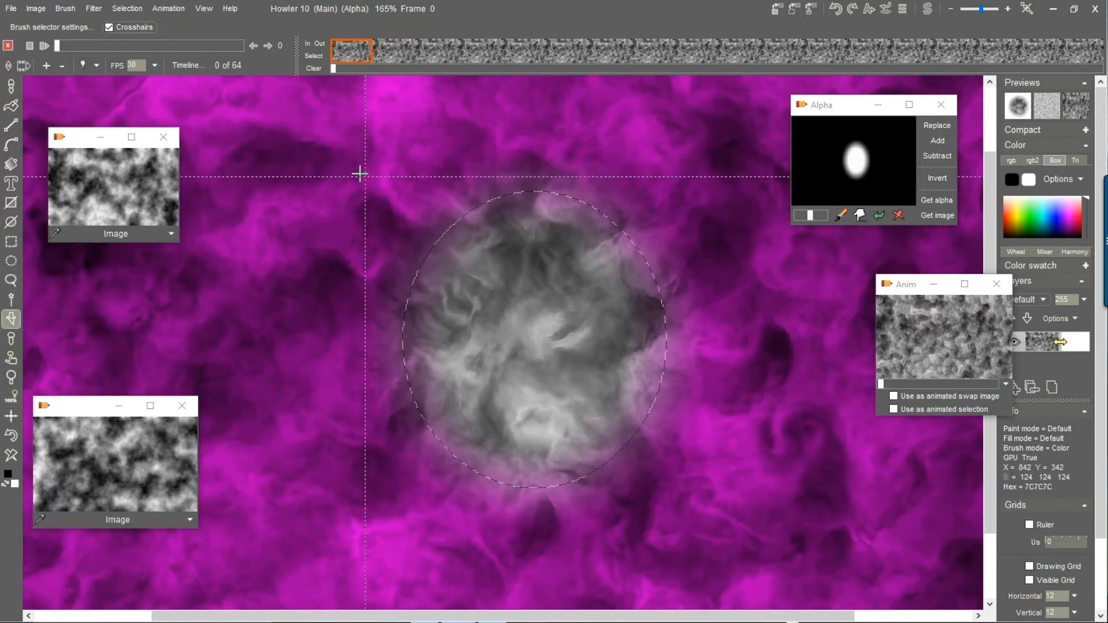
{"action": "left_click_drag", "start_coordinate": [338, 141], "coordinate": [765, 562]}
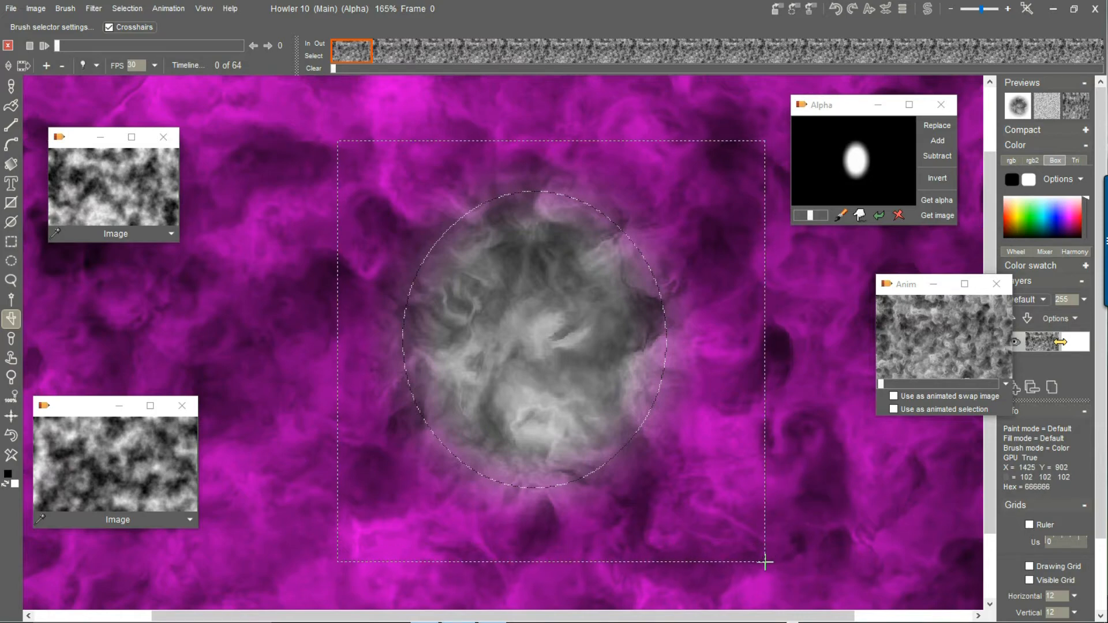
{"action": "left_click_drag", "start_coordinate": [765, 562], "coordinate": [766, 562]}
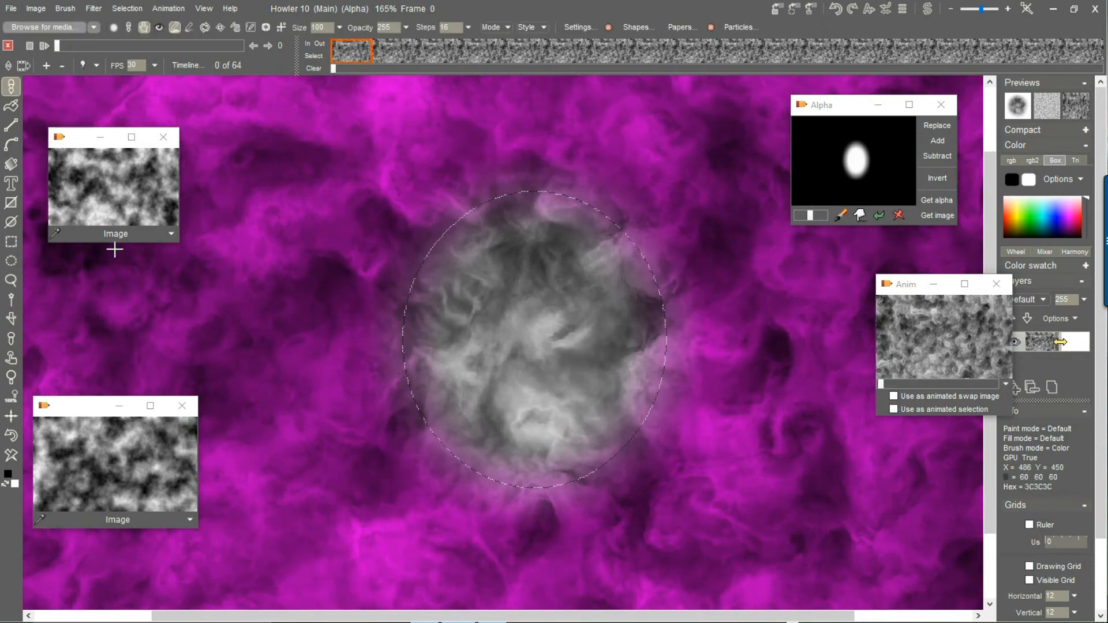
Step: Store a managed copy of the captured brush and move its window clear of the other floating panels
{"action": "left_click", "coordinate": [68, 10]}
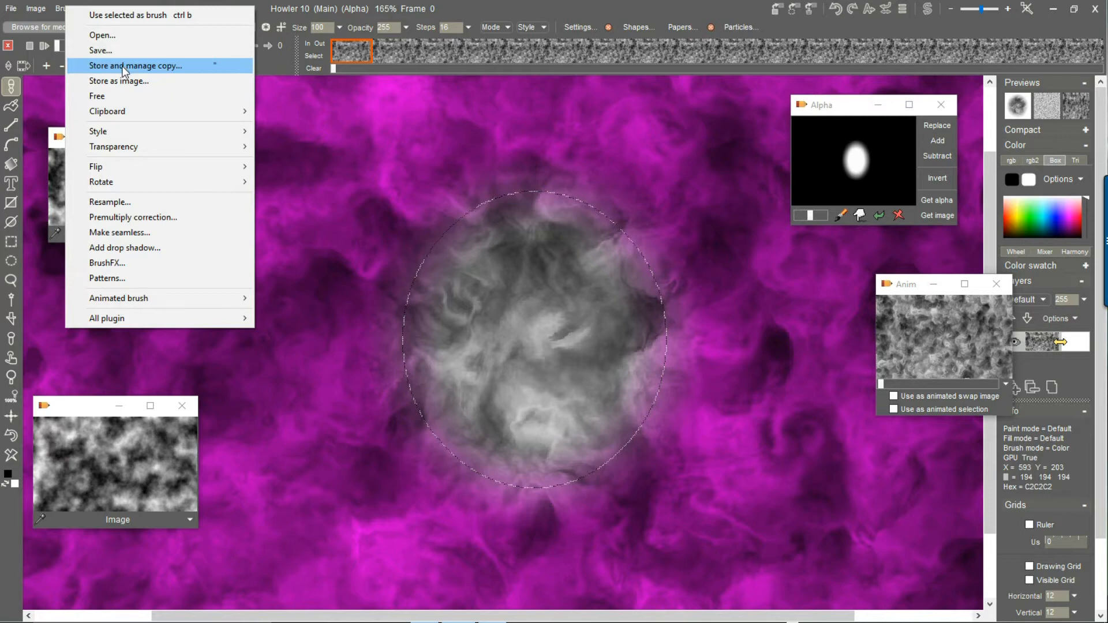
{"action": "left_click", "coordinate": [173, 67]}
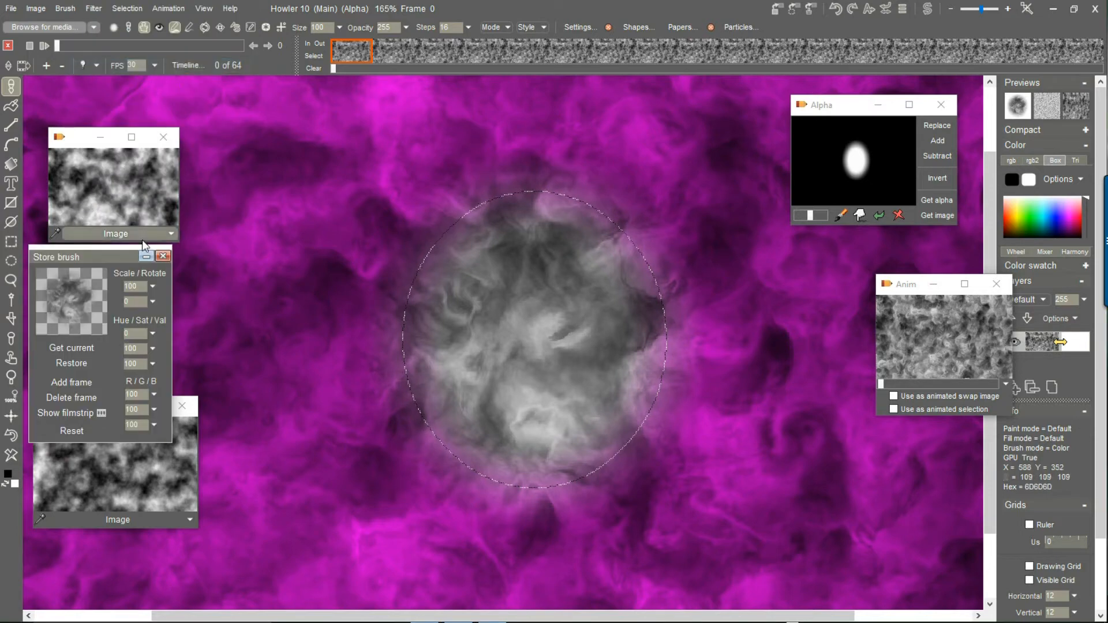
{"action": "left_click_drag", "start_coordinate": [84, 252], "coordinate": [291, 98]}
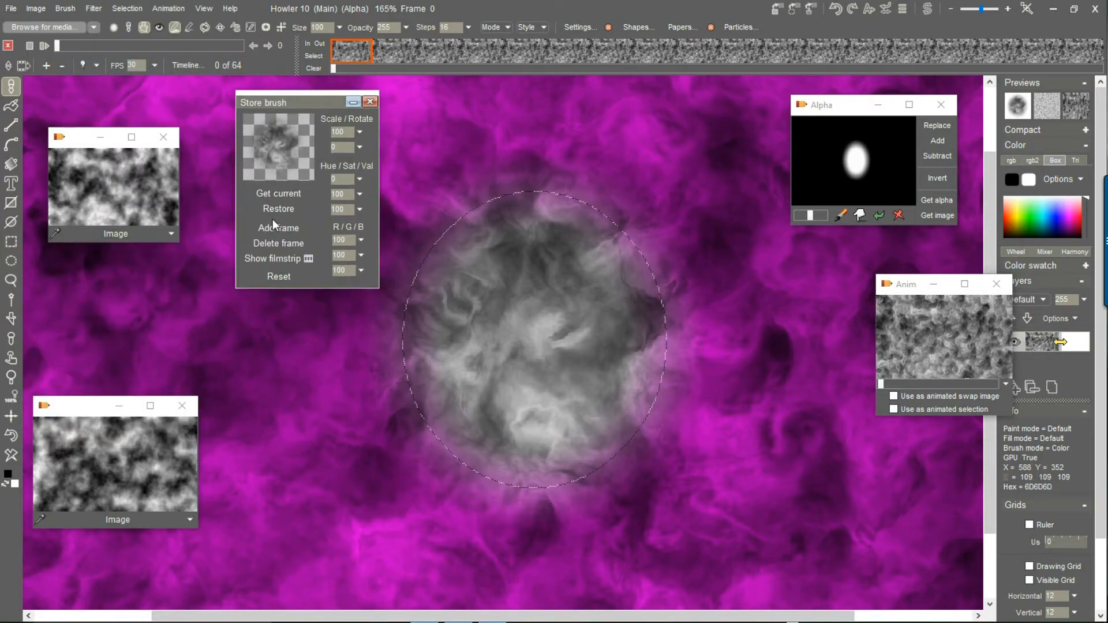
Step: Show the stored brush's filmstrip, enlarge the window to review its frames and minimise it
{"action": "left_click", "coordinate": [262, 258]}
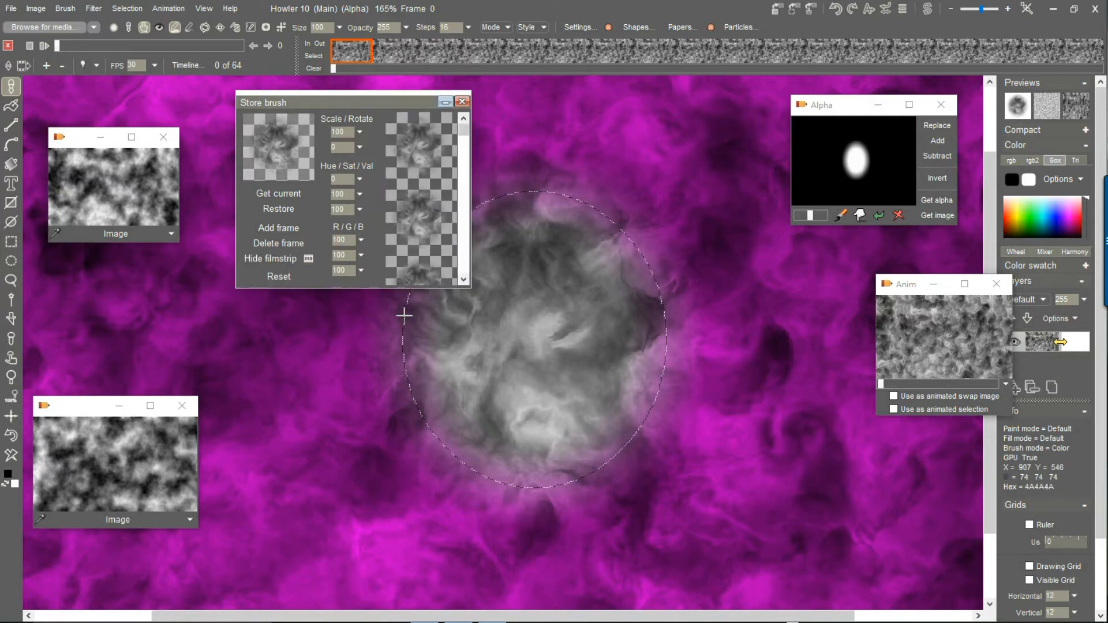
{"action": "left_click_drag", "start_coordinate": [364, 287], "coordinate": [366, 583]}
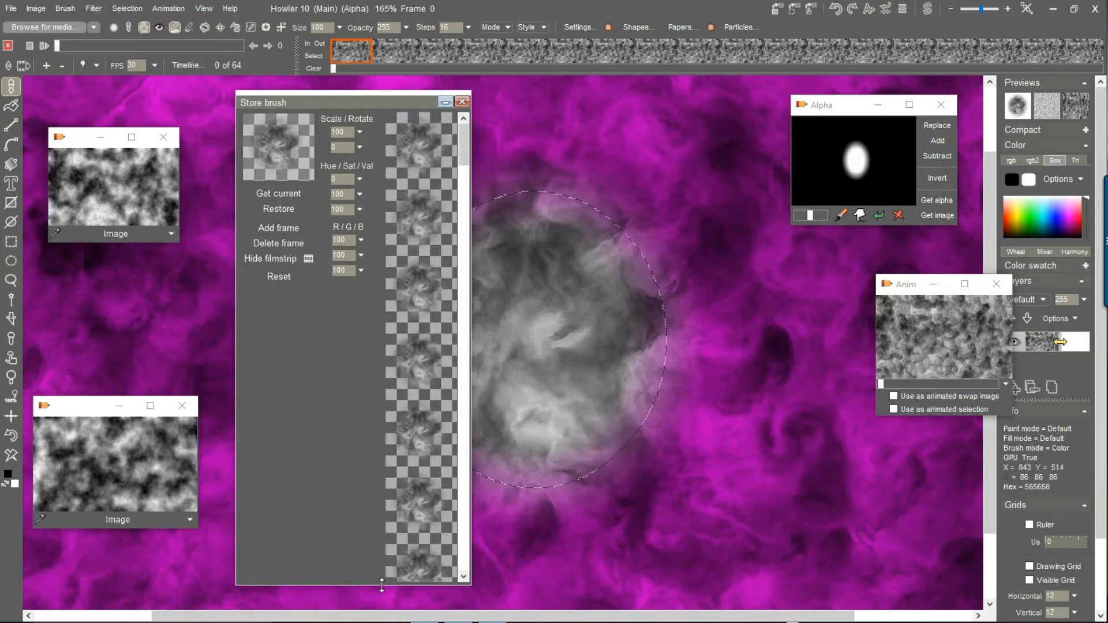
{"action": "mouse_move", "coordinate": [465, 153]}
{"action": "left_mouse_down"}
{"action": "mouse_move", "coordinate": [463, 545]}
{"action": "mouse_move", "coordinate": [463, 139]}
{"action": "mouse_move", "coordinate": [478, 503]}
{"action": "mouse_move", "coordinate": [479, 160]}
{"action": "left_mouse_up"}
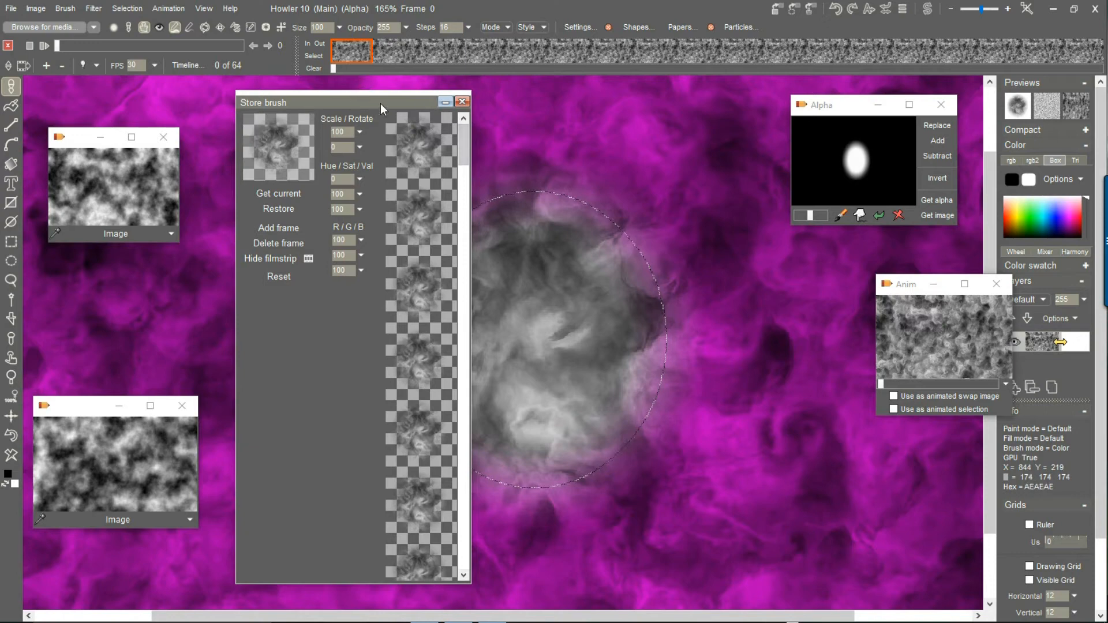
{"action": "left_click", "coordinate": [443, 102]}
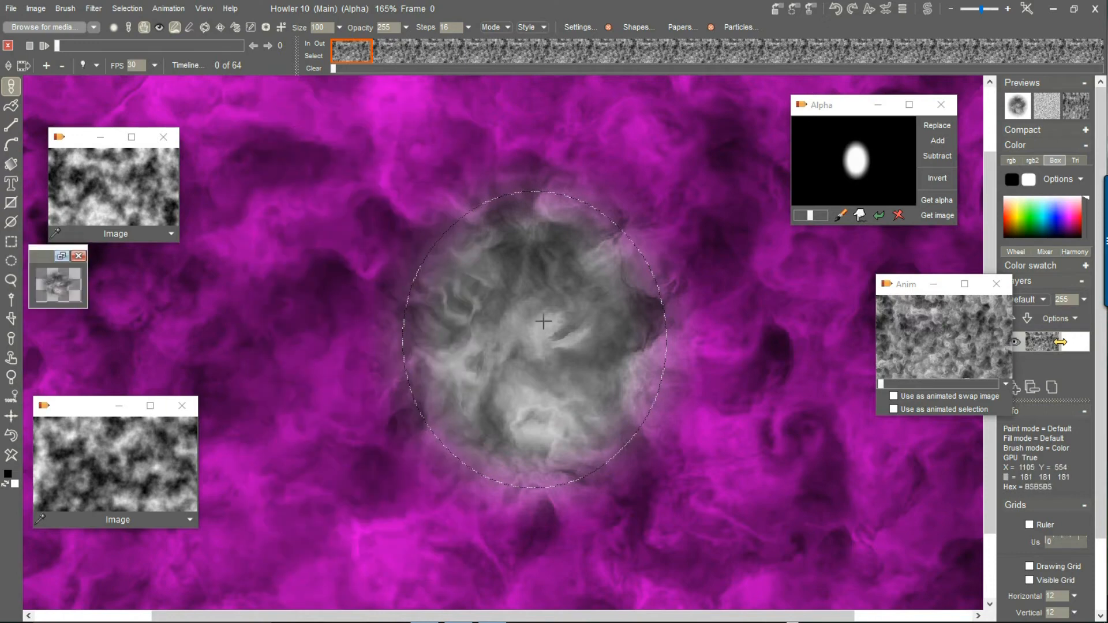
Step: Clear the elliptical selection from the canvas
{"action": "left_click", "coordinate": [160, 11]}
{"action": "left_click", "coordinate": [127, 8]}
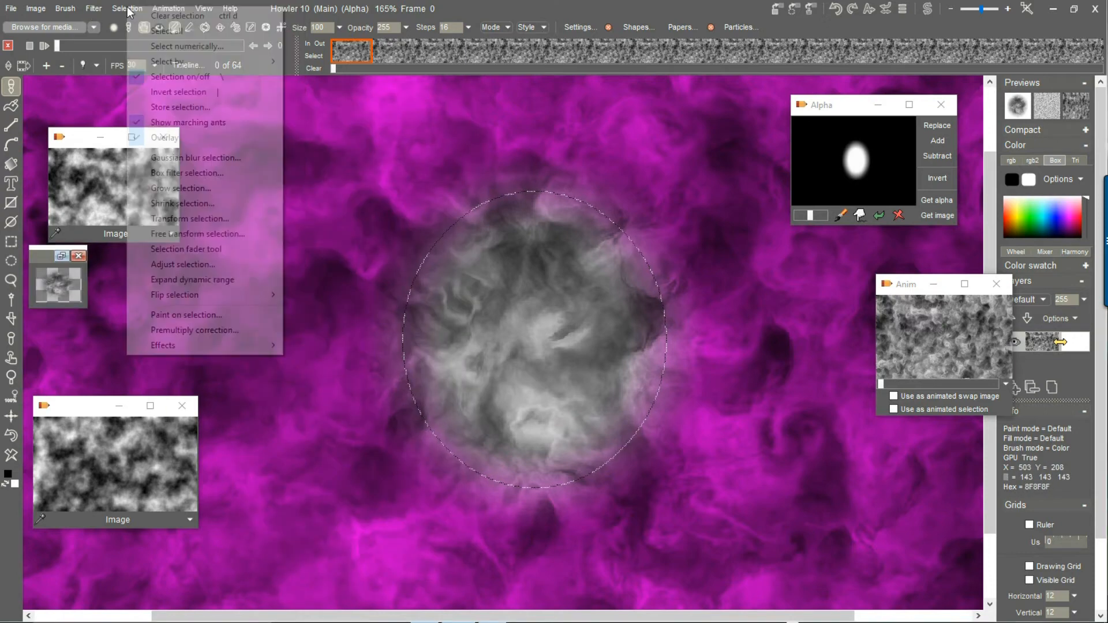
{"action": "left_click", "coordinate": [168, 16]}
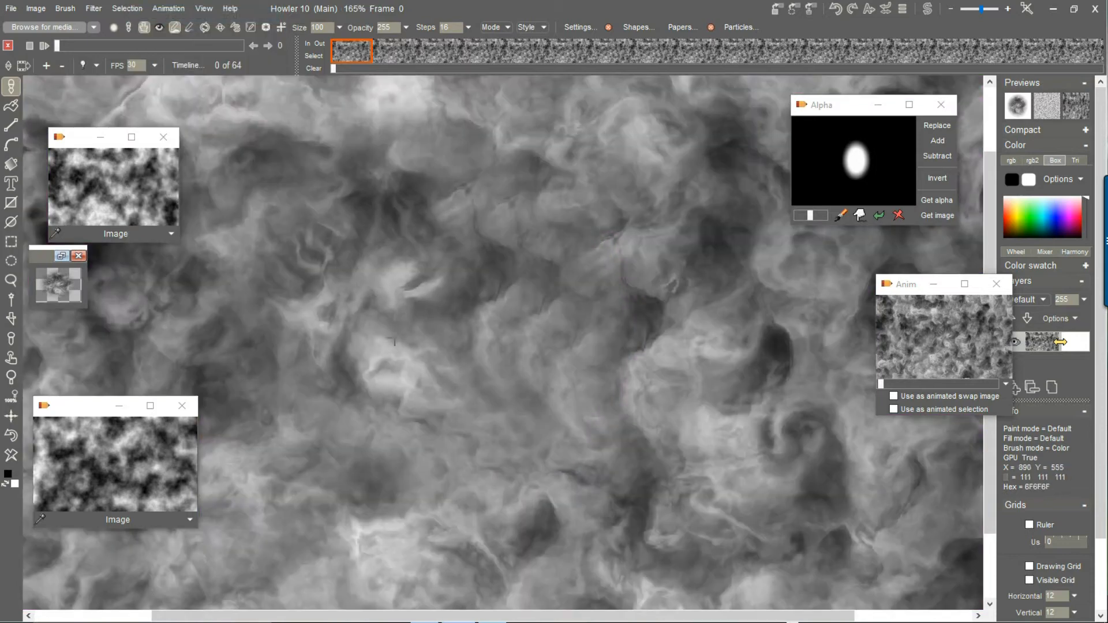
Step: Set the brush steps to 2 and paint curved strokes over most of the canvas with the animated brush
{"action": "left_click", "coordinate": [468, 26]}
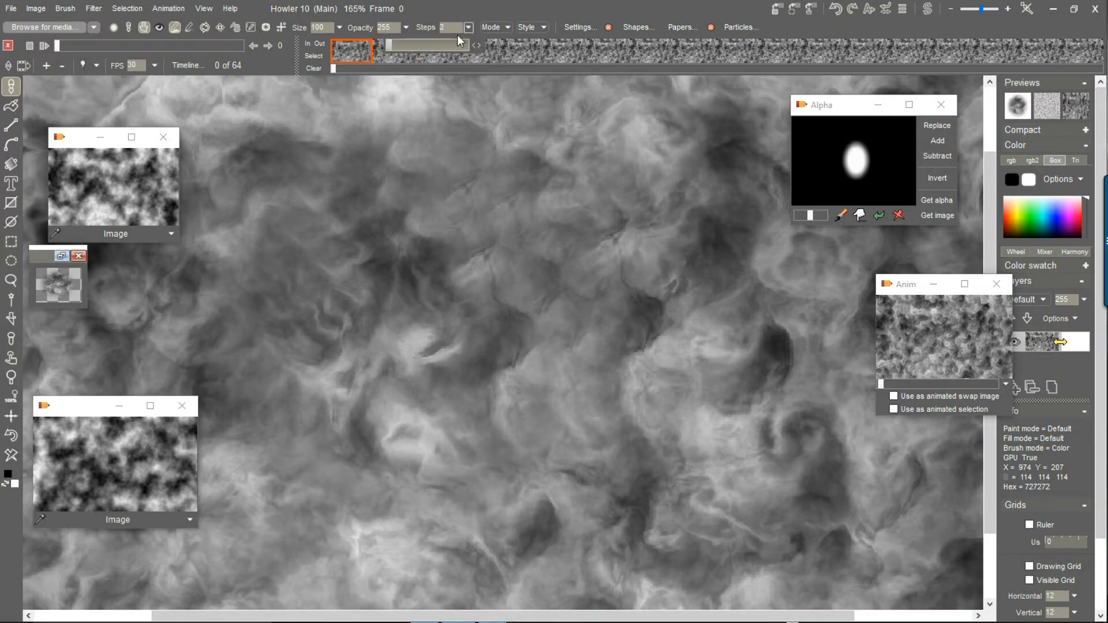
{"action": "mouse_move", "coordinate": [324, 282]}
{"action": "left_mouse_down"}
{"action": "mouse_move", "coordinate": [383, 274]}
{"action": "mouse_move", "coordinate": [430, 340]}
{"action": "mouse_move", "coordinate": [478, 366]}
{"action": "mouse_move", "coordinate": [506, 367]}
{"action": "mouse_move", "coordinate": [534, 342]}
{"action": "mouse_move", "coordinate": [511, 305]}
{"action": "mouse_move", "coordinate": [486, 305]}
{"action": "mouse_move", "coordinate": [483, 348]}
{"action": "mouse_move", "coordinate": [563, 367]}
{"action": "mouse_move", "coordinate": [548, 399]}
{"action": "mouse_move", "coordinate": [488, 412]}
{"action": "mouse_move", "coordinate": [467, 402]}
{"action": "mouse_move", "coordinate": [462, 375]}
{"action": "mouse_move", "coordinate": [473, 352]}
{"action": "mouse_move", "coordinate": [505, 343]}
{"action": "mouse_move", "coordinate": [546, 393]}
{"action": "mouse_move", "coordinate": [576, 399]}
{"action": "mouse_move", "coordinate": [601, 379]}
{"action": "mouse_move", "coordinate": [591, 353]}
{"action": "mouse_move", "coordinate": [520, 331]}
{"action": "mouse_move", "coordinate": [500, 376]}
{"action": "mouse_move", "coordinate": [538, 395]}
{"action": "mouse_move", "coordinate": [596, 380]}
{"action": "mouse_move", "coordinate": [585, 326]}
{"action": "mouse_move", "coordinate": [522, 309]}
{"action": "mouse_move", "coordinate": [467, 351]}
{"action": "mouse_move", "coordinate": [485, 409]}
{"action": "mouse_move", "coordinate": [523, 420]}
{"action": "mouse_move", "coordinate": [583, 413]}
{"action": "mouse_move", "coordinate": [567, 363]}
{"action": "mouse_move", "coordinate": [478, 391]}
{"action": "mouse_move", "coordinate": [503, 408]}
{"action": "mouse_move", "coordinate": [515, 375]}
{"action": "mouse_move", "coordinate": [486, 356]}
{"action": "left_mouse_up"}
{"action": "scroll", "coordinate": [486, 357], "scroll_direction": "down", "scroll_amount": 4}
{"action": "mouse_move", "coordinate": [417, 365]}
{"action": "left_mouse_down"}
{"action": "mouse_move", "coordinate": [577, 297]}
{"action": "mouse_move", "coordinate": [456, 361]}
{"action": "mouse_move", "coordinate": [606, 398]}
{"action": "mouse_move", "coordinate": [641, 362]}
{"action": "mouse_move", "coordinate": [403, 248]}
{"action": "mouse_move", "coordinate": [433, 388]}
{"action": "mouse_move", "coordinate": [668, 389]}
{"action": "mouse_move", "coordinate": [577, 242]}
{"action": "mouse_move", "coordinate": [358, 317]}
{"action": "mouse_move", "coordinate": [405, 400]}
{"action": "left_mouse_up"}
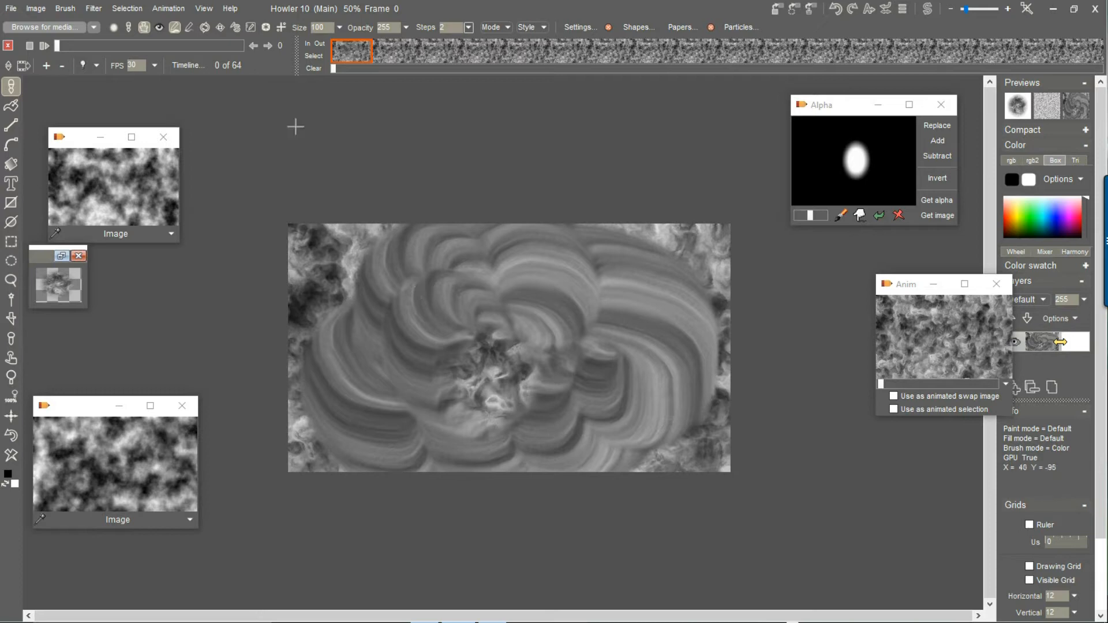
Step: Open the animated brush timeline editor and move it toward the middle of the workspace
{"action": "left_click", "coordinate": [64, 9]}
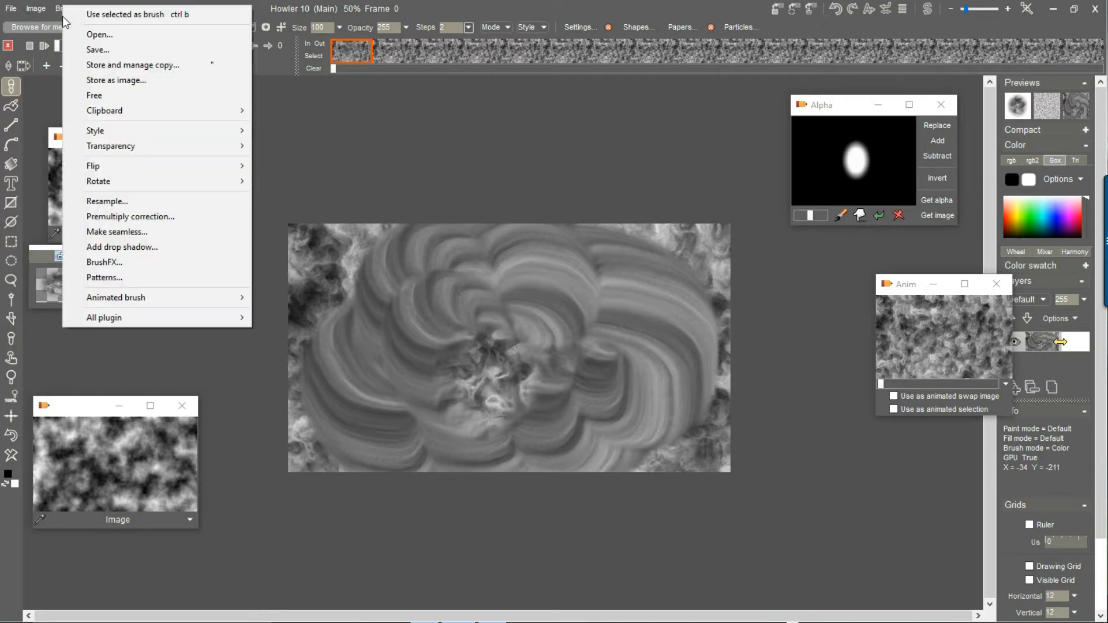
{"action": "mouse_move", "coordinate": [150, 298]}
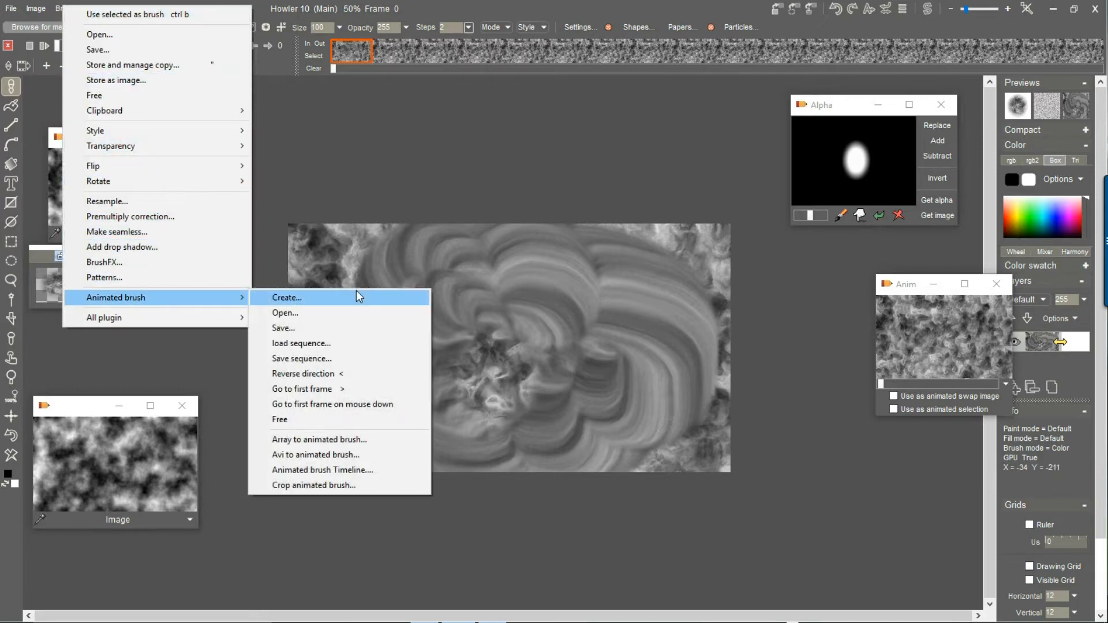
{"action": "left_click", "coordinate": [346, 470]}
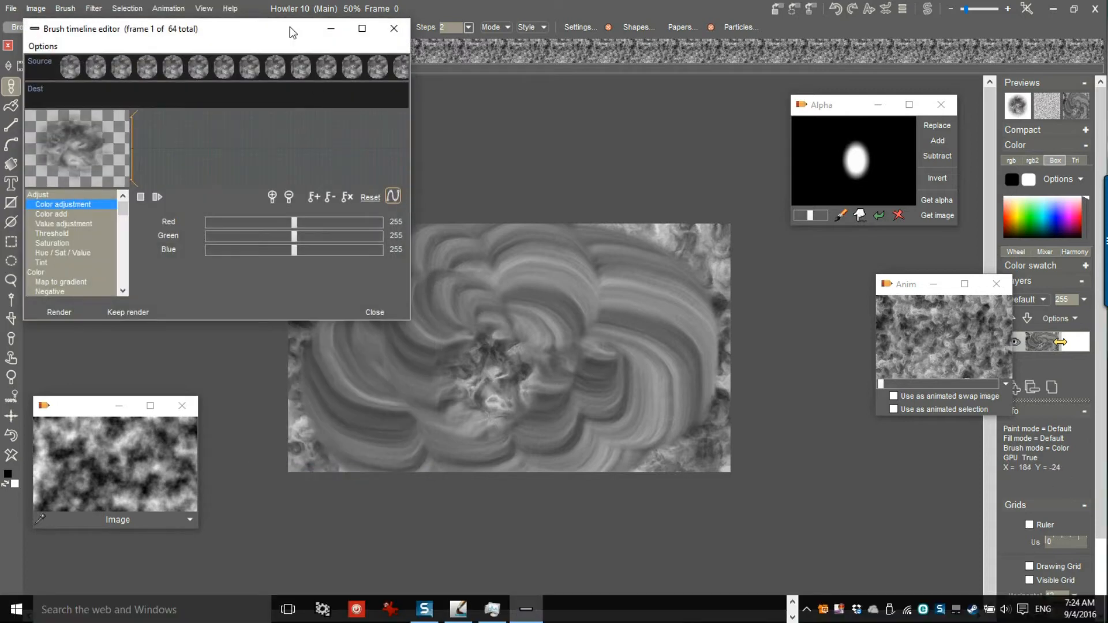
{"action": "left_click_drag", "start_coordinate": [256, 28], "coordinate": [464, 101]}
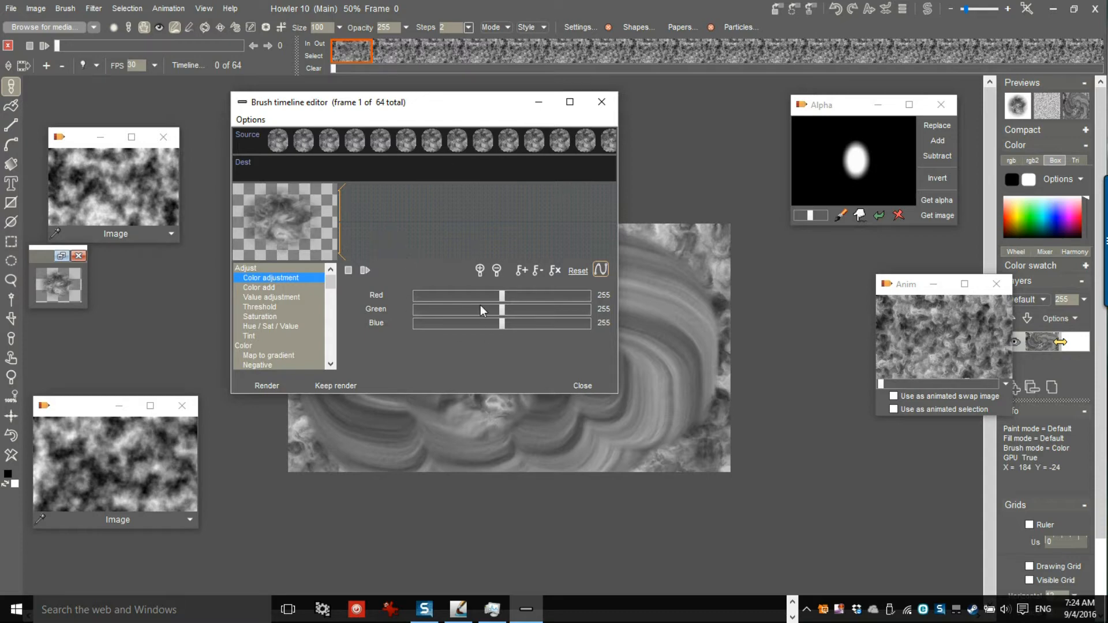
Step: Try a Red color adjustment of 129 on the brush's first frame and return it to 255
{"action": "left_click_drag", "start_coordinate": [500, 294], "coordinate": [459, 296]}
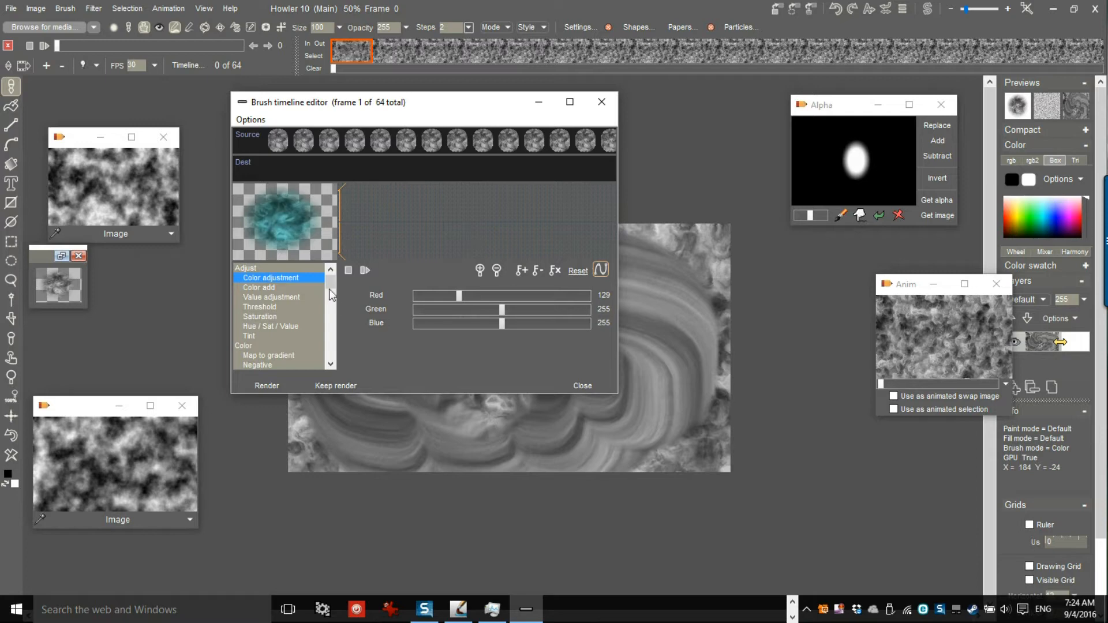
{"action": "left_click_drag", "start_coordinate": [465, 296], "coordinate": [501, 295]}
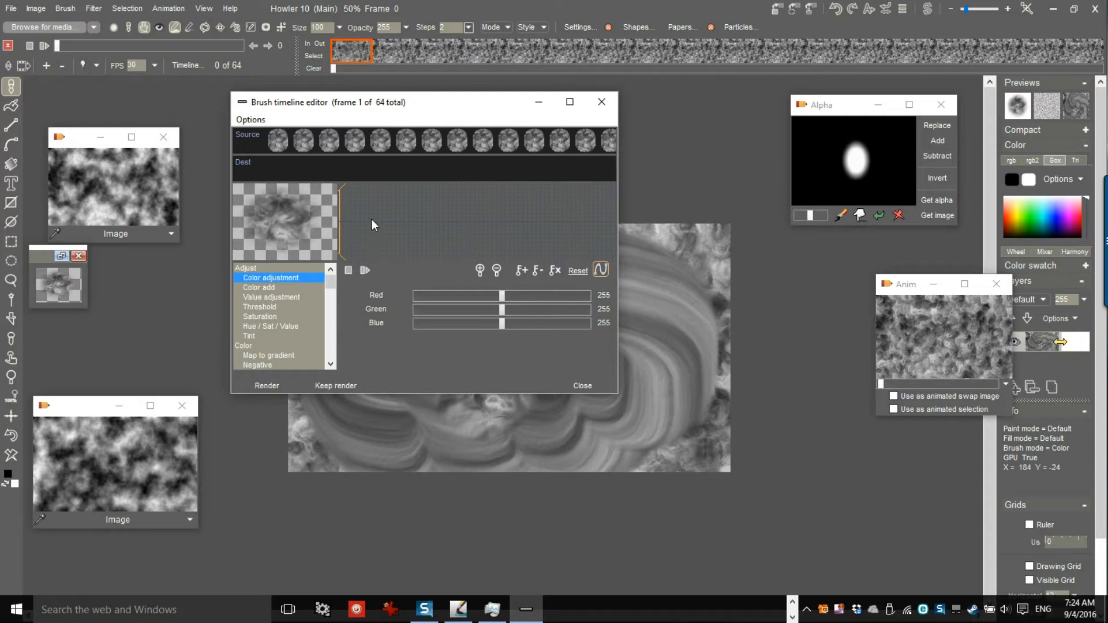
Step: Widen the brush timeline editor and add neutral color adjustment keyframes at frames 1 and 64
{"action": "mouse_move", "coordinate": [584, 218]}
{"action": "left_mouse_down"}
{"action": "mouse_move", "coordinate": [367, 202]}
{"action": "mouse_move", "coordinate": [337, 215]}
{"action": "left_mouse_up"}
{"action": "left_click_drag", "start_coordinate": [620, 206], "coordinate": [960, 206]}
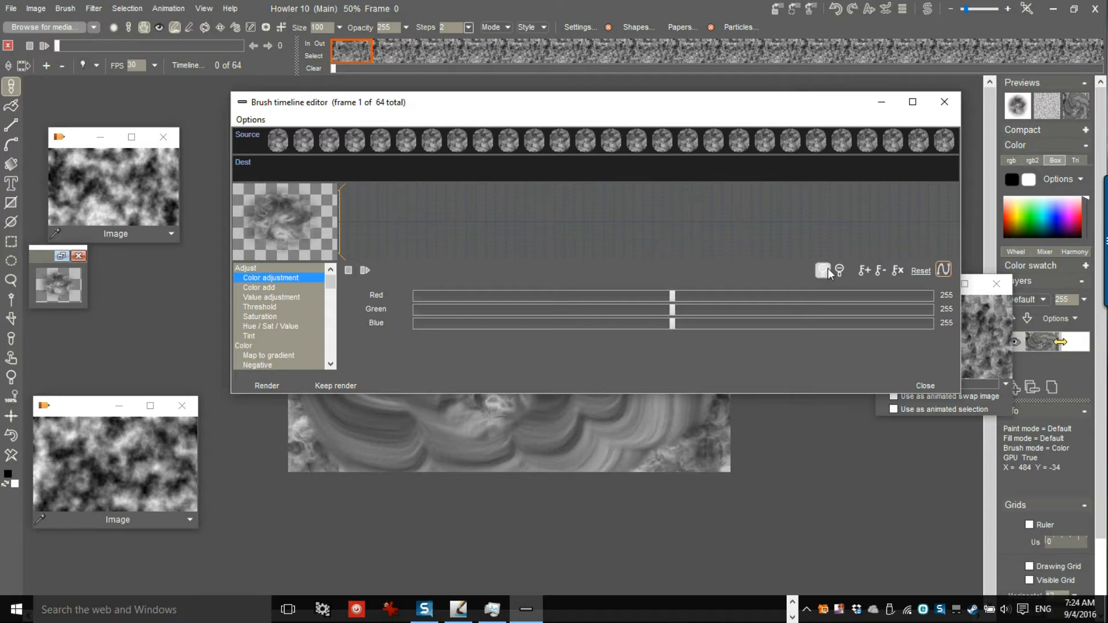
{"action": "left_click", "coordinate": [864, 268]}
{"action": "left_click", "coordinate": [938, 196]}
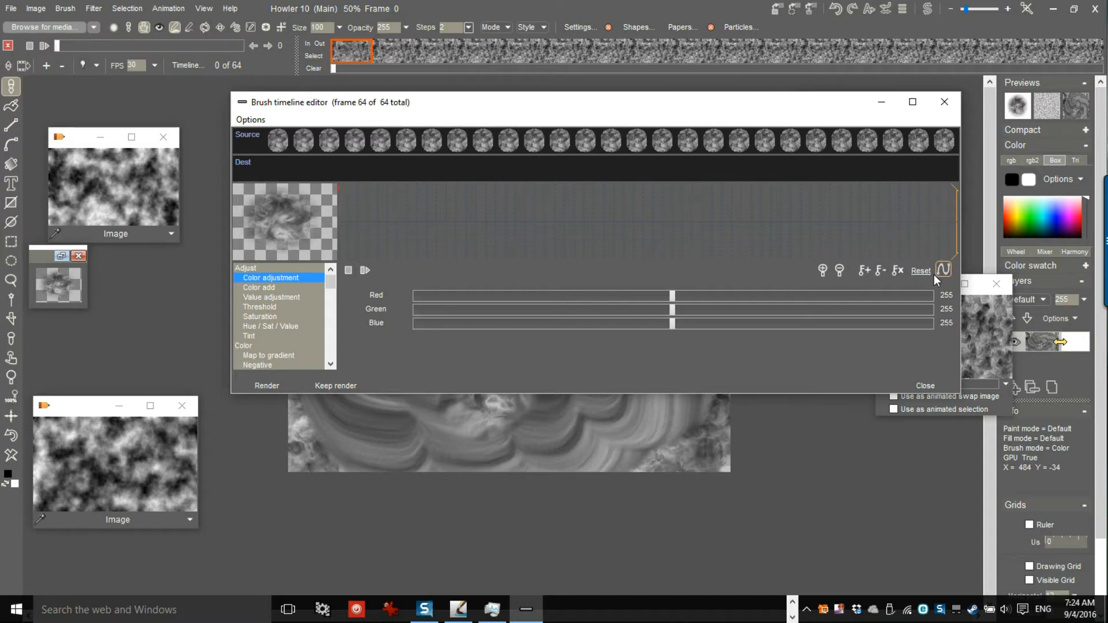
{"action": "left_click", "coordinate": [864, 270]}
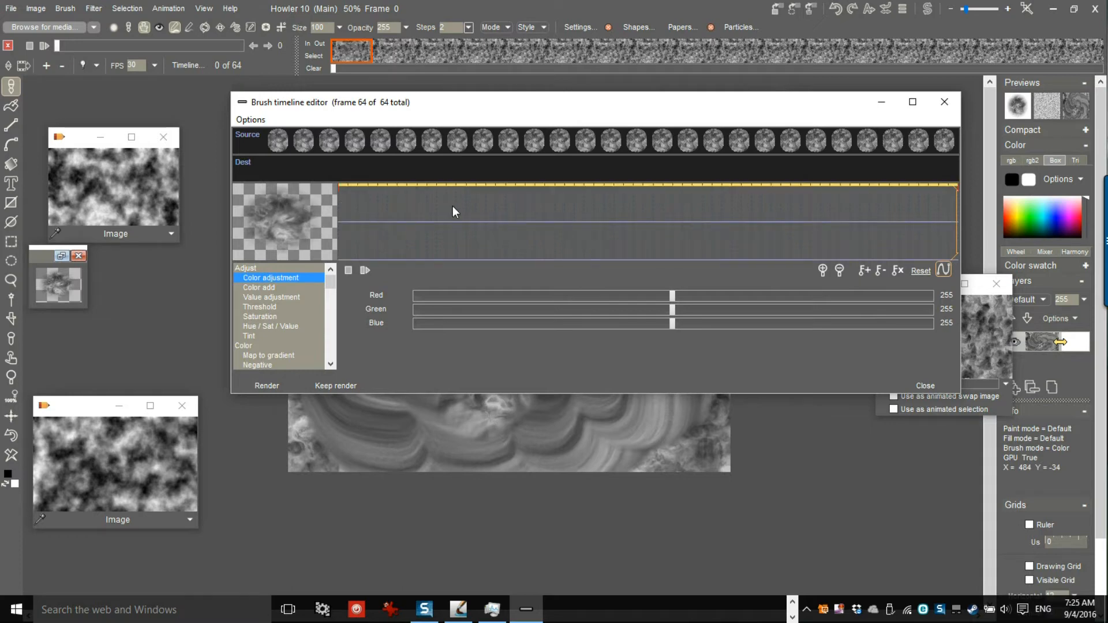
Step: Add a color adjustment keyframe at frame 17 with Red set to 111
{"action": "left_click", "coordinate": [397, 215]}
{"action": "left_click_drag", "start_coordinate": [664, 296], "coordinate": [527, 295]}
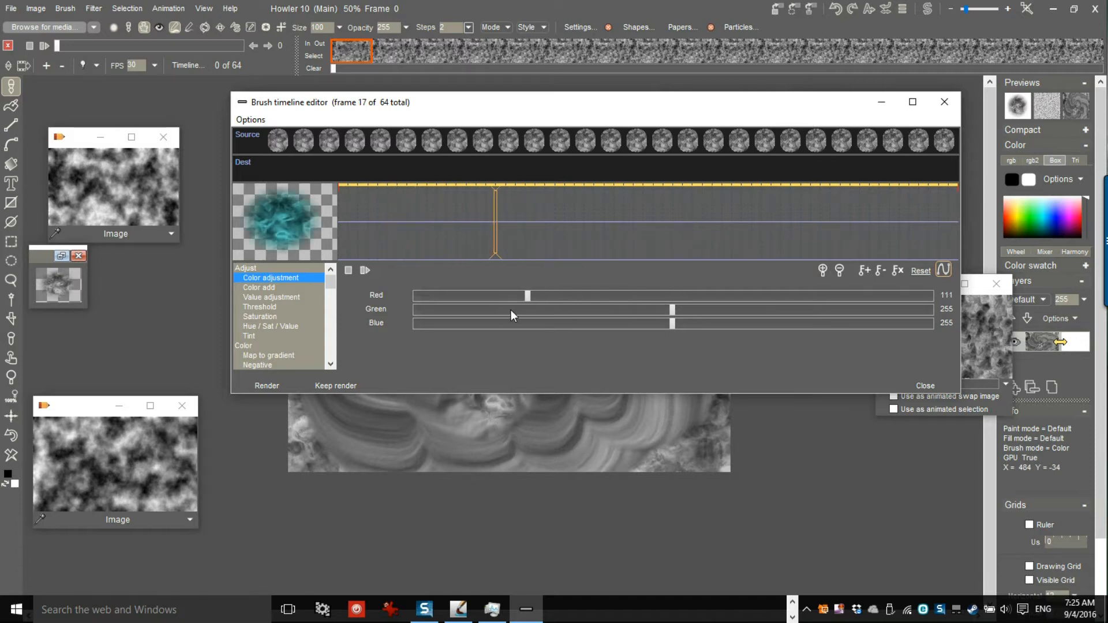
{"action": "left_click", "coordinate": [864, 270]}
Step: Add a color adjustment keyframe at frame 36 with Red set to 383 and Green to 146
{"action": "left_click", "coordinate": [677, 209]}
{"action": "left_click_drag", "start_coordinate": [691, 295], "coordinate": [801, 295]}
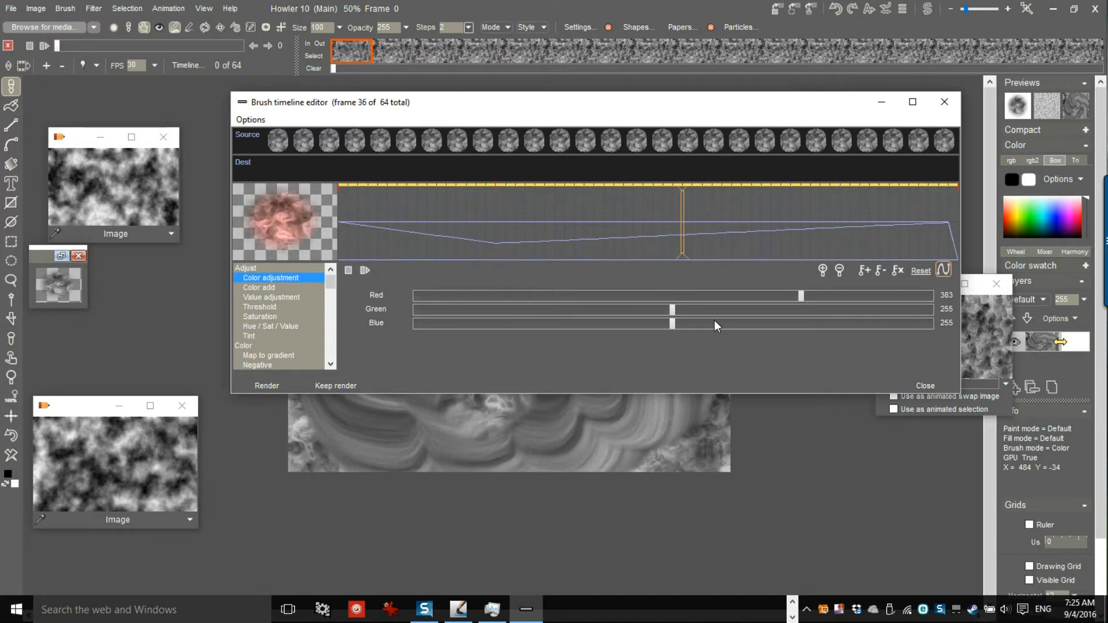
{"action": "left_click_drag", "start_coordinate": [672, 310], "coordinate": [562, 310]}
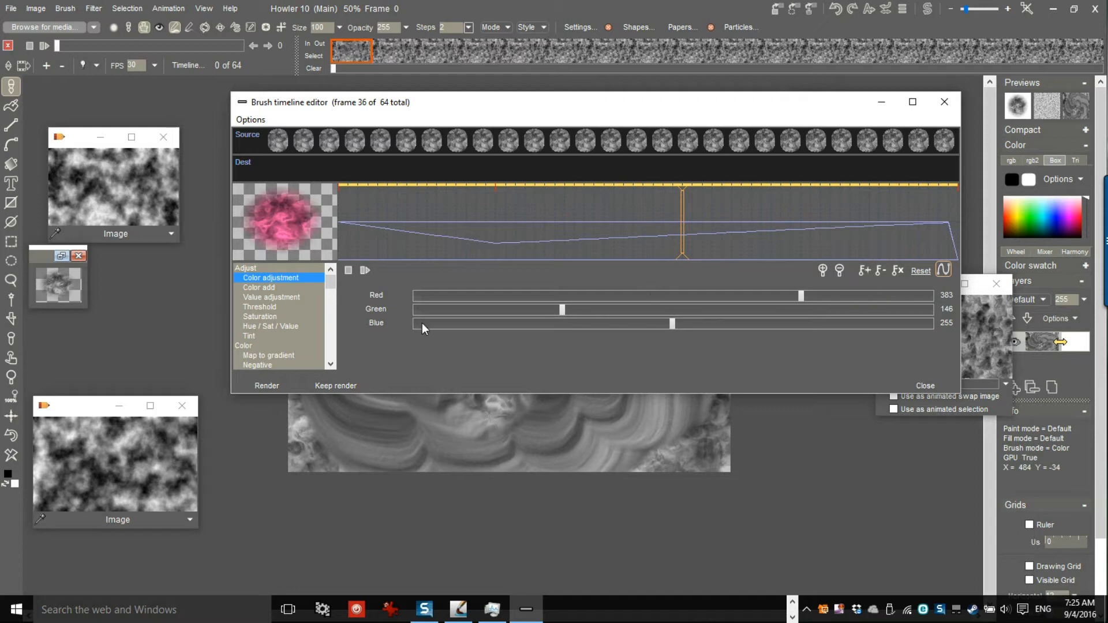
{"action": "left_click", "coordinate": [865, 270]}
Step: Add a color adjustment keyframe at frame 53 with Red 50, Green 353 and Blue 338
{"action": "left_click", "coordinate": [848, 214]}
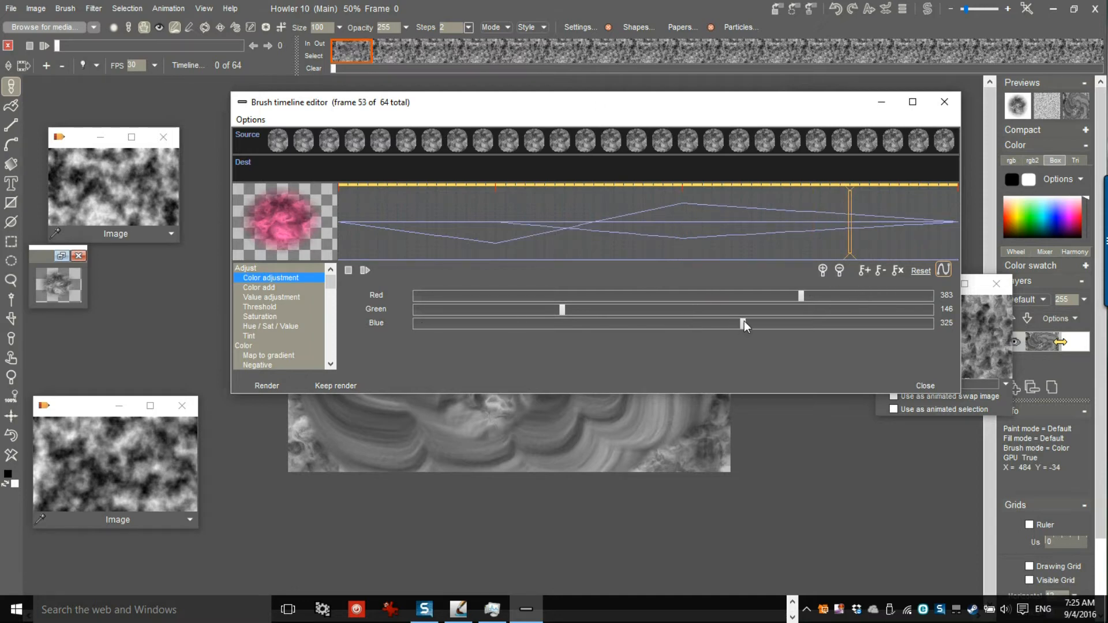
{"action": "mouse_move", "coordinate": [562, 310]}
{"action": "left_mouse_down"}
{"action": "mouse_move", "coordinate": [553, 310]}
{"action": "mouse_move", "coordinate": [770, 306]}
{"action": "left_mouse_up"}
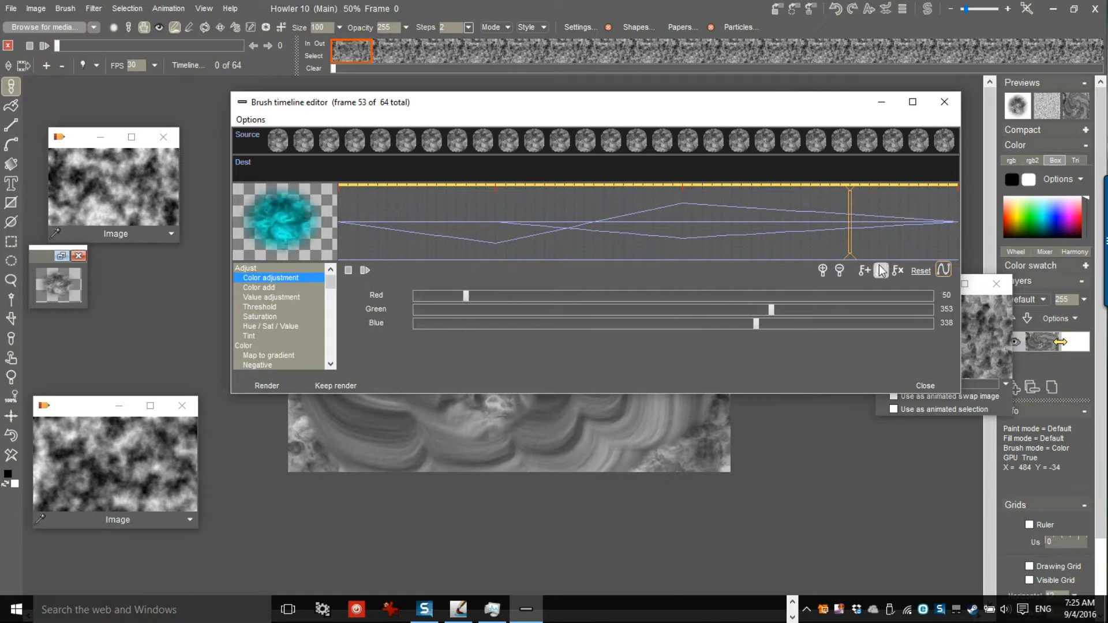
{"action": "left_click", "coordinate": [866, 271]}
Step: Scrub through the adjusted brush frames, render the color animation and keep the render as the new source
{"action": "left_click", "coordinate": [526, 230]}
{"action": "left_click", "coordinate": [446, 224]}
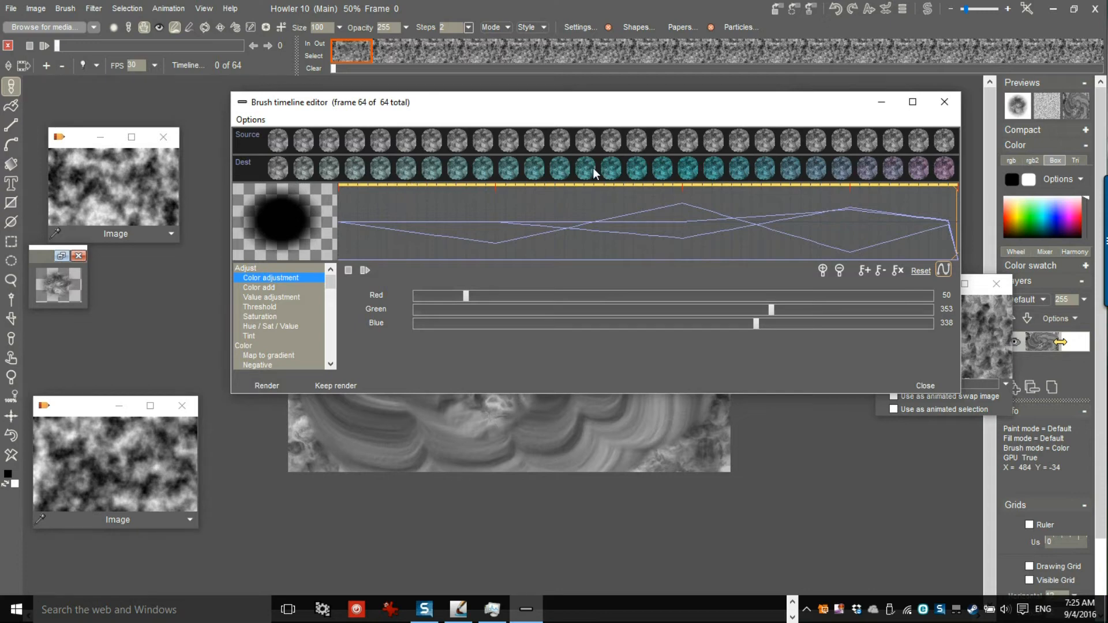
{"action": "left_click", "coordinate": [351, 387]}
{"action": "left_click", "coordinate": [338, 386]}
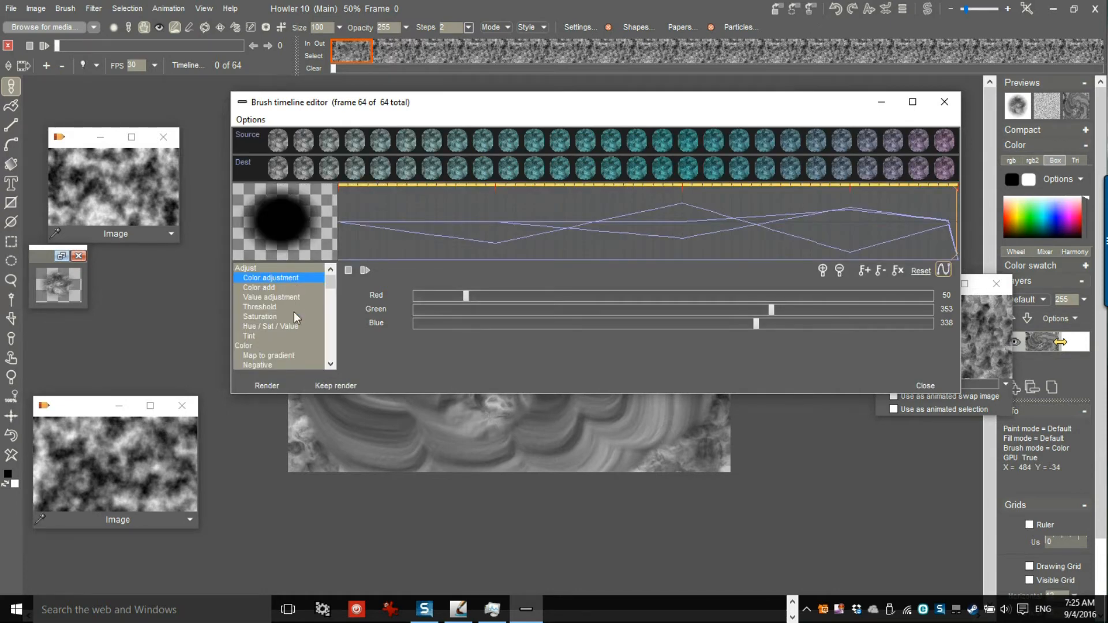
Step: Try the Threshold adjustment on the last brush frame, ending at a threshold of 120
{"action": "left_click", "coordinate": [273, 308]}
{"action": "left_click_drag", "start_coordinate": [514, 294], "coordinate": [738, 293]}
{"action": "left_click_drag", "start_coordinate": [929, 300], "coordinate": [766, 305]}
{"action": "mouse_move", "coordinate": [460, 305]}
{"action": "left_mouse_down"}
{"action": "mouse_move", "coordinate": [416, 298]}
{"action": "mouse_move", "coordinate": [658, 297]}
{"action": "left_mouse_up"}
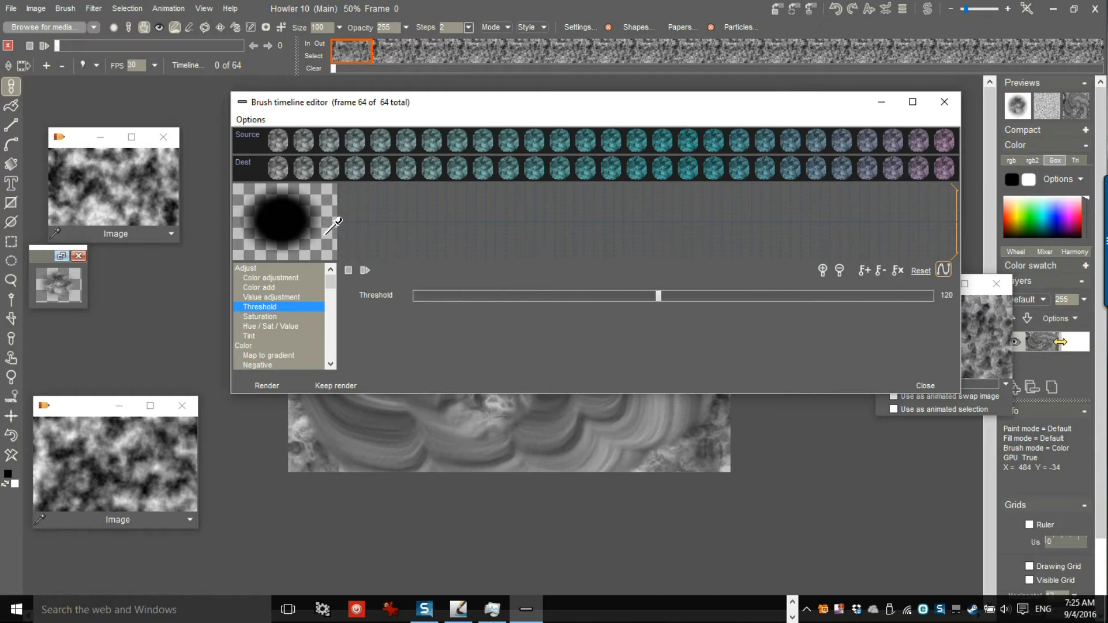
Step: Switch to the Hue / Sat / Value adjustment and set Hue to -161 at frame 1
{"action": "left_click", "coordinate": [268, 326]}
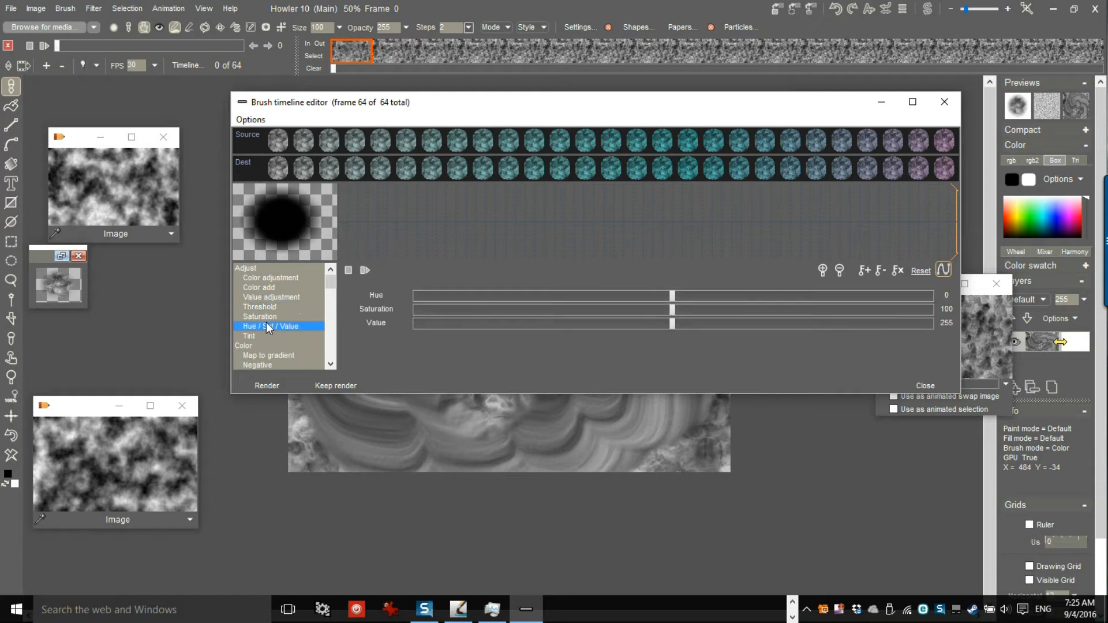
{"action": "left_click", "coordinate": [450, 295]}
{"action": "left_click_drag", "start_coordinate": [404, 219], "coordinate": [333, 223]}
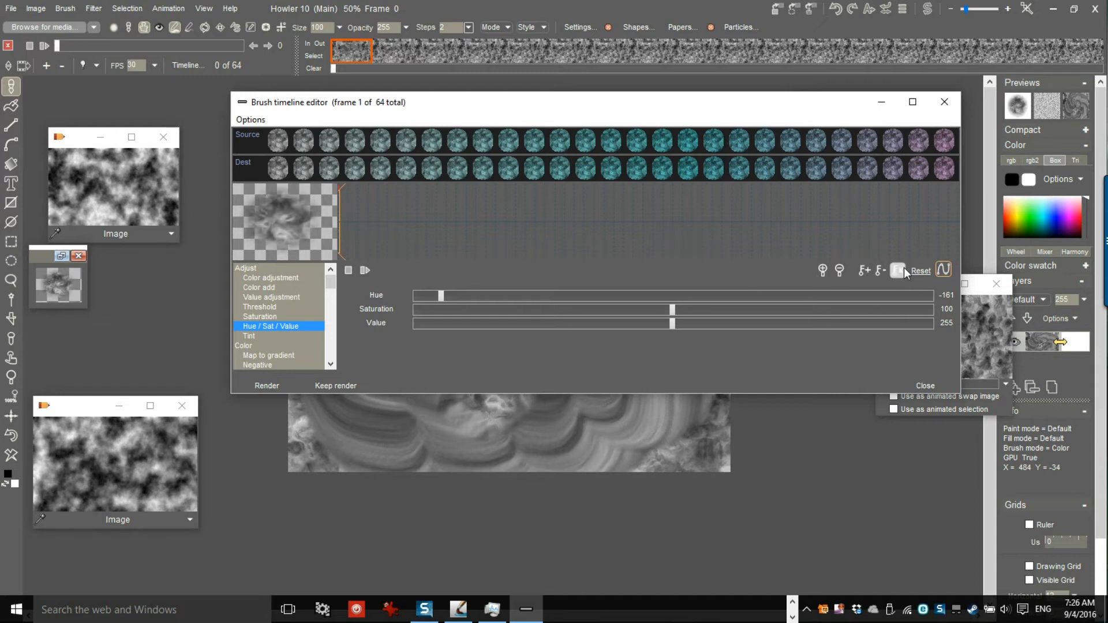
Step: Add a Hue / Sat / Value keyframe at frame 64 with Hue 156 and Saturation 163
{"action": "left_click", "coordinate": [514, 236]}
{"action": "left_click", "coordinate": [898, 223]}
{"action": "left_click", "coordinate": [949, 225]}
{"action": "left_click_drag", "start_coordinate": [630, 295], "coordinate": [897, 295]}
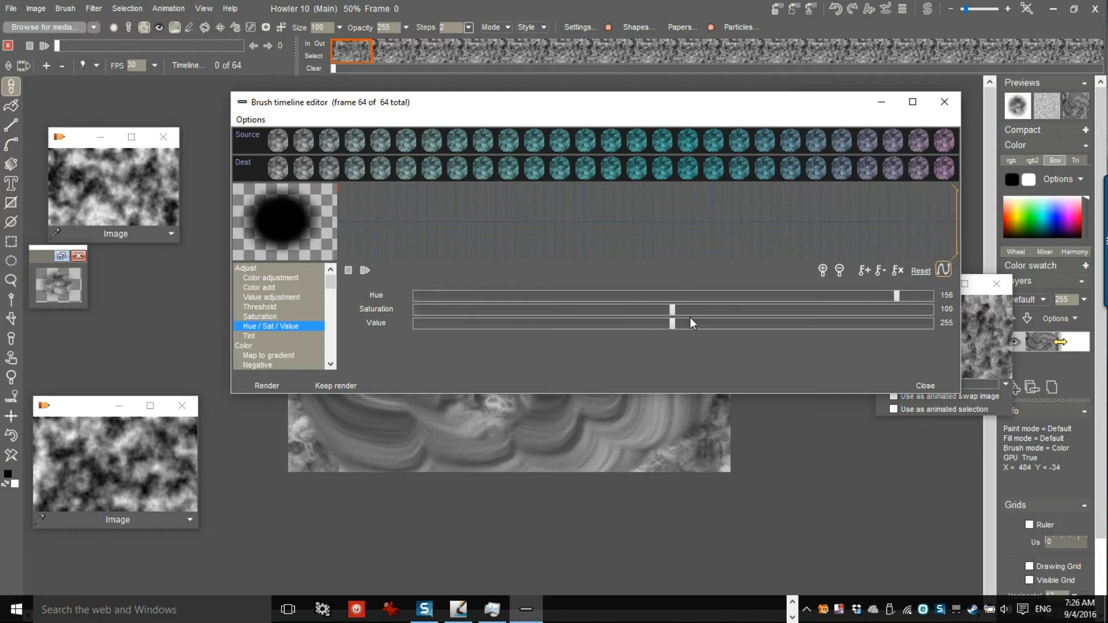
{"action": "left_click_drag", "start_coordinate": [768, 310], "coordinate": [836, 309]}
{"action": "left_click", "coordinate": [866, 269]}
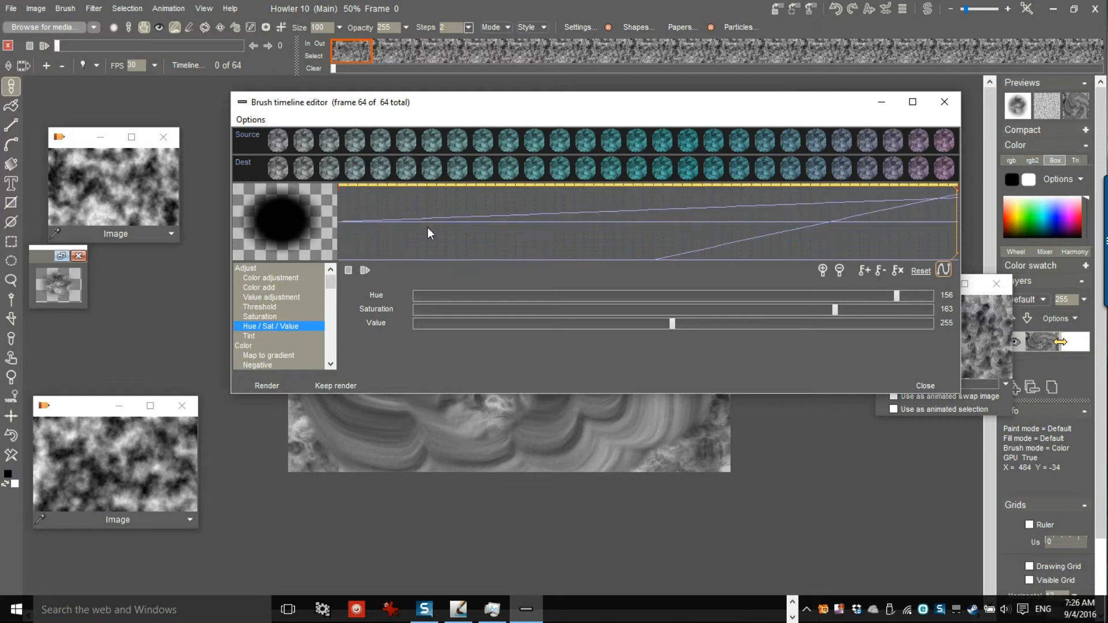
Step: Render the Hue / Sat / Value animation and keep the render as the new source
{"action": "left_click", "coordinate": [266, 385]}
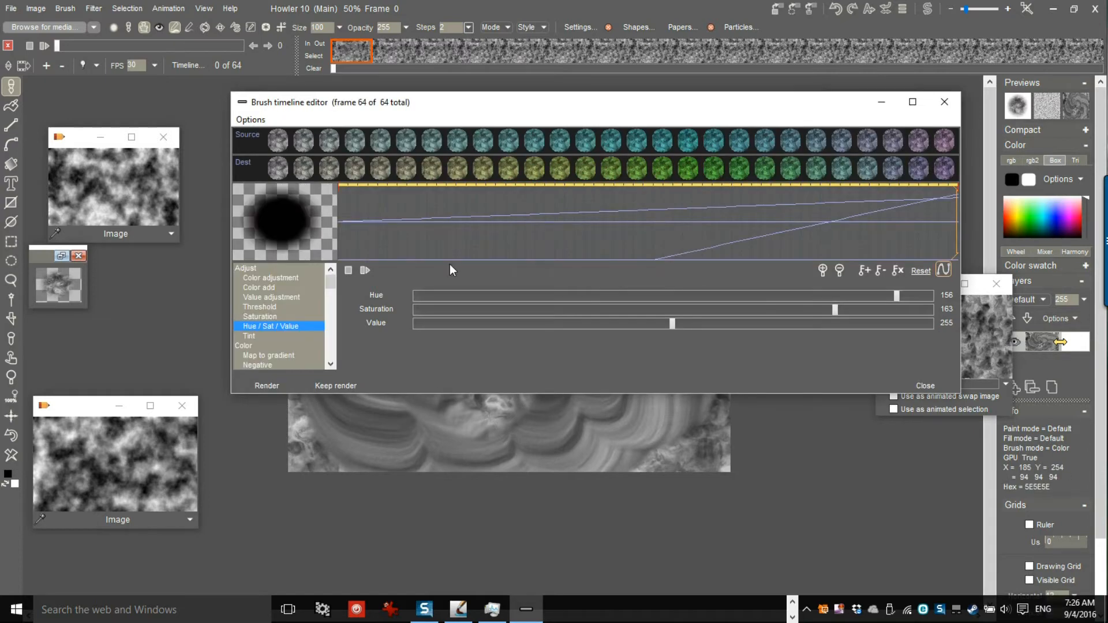
{"action": "left_click", "coordinate": [334, 385]}
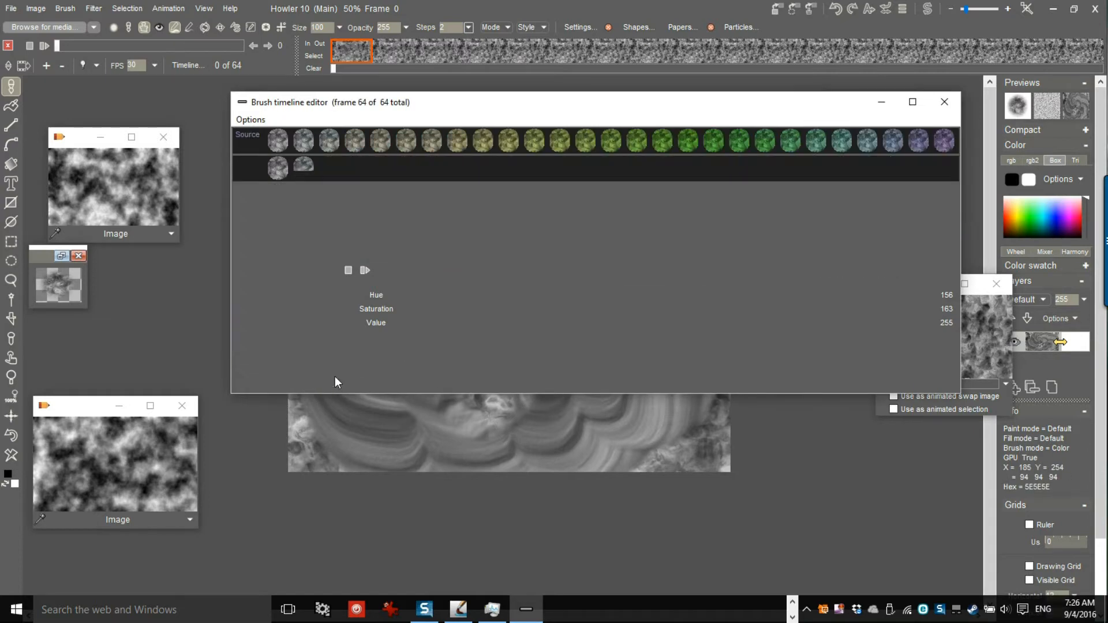
{"action": "left_click", "coordinate": [251, 120]}
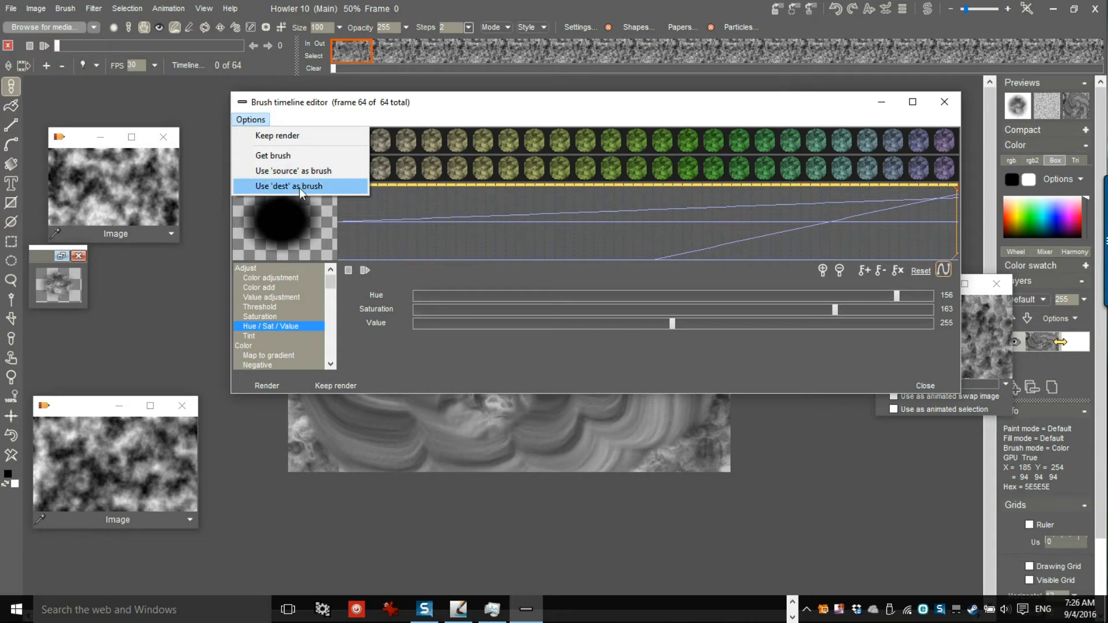
{"action": "left_click", "coordinate": [485, 98]}
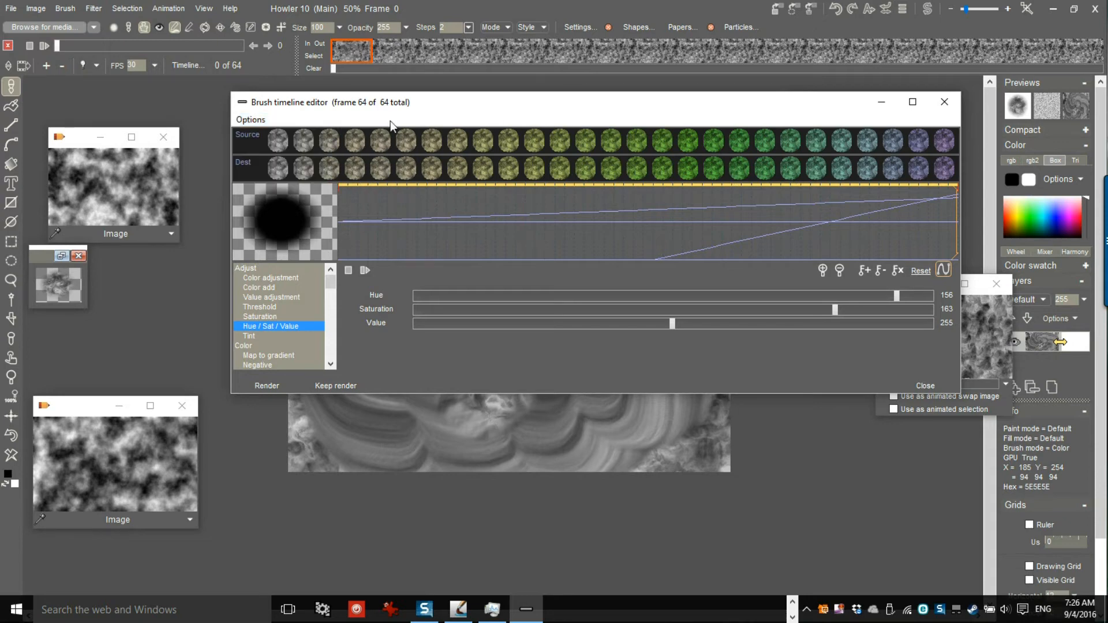
Step: Switch to the Transform adjustment and set Scale to 59 at frame 1
{"action": "left_click_drag", "start_coordinate": [334, 284], "coordinate": [346, 341]}
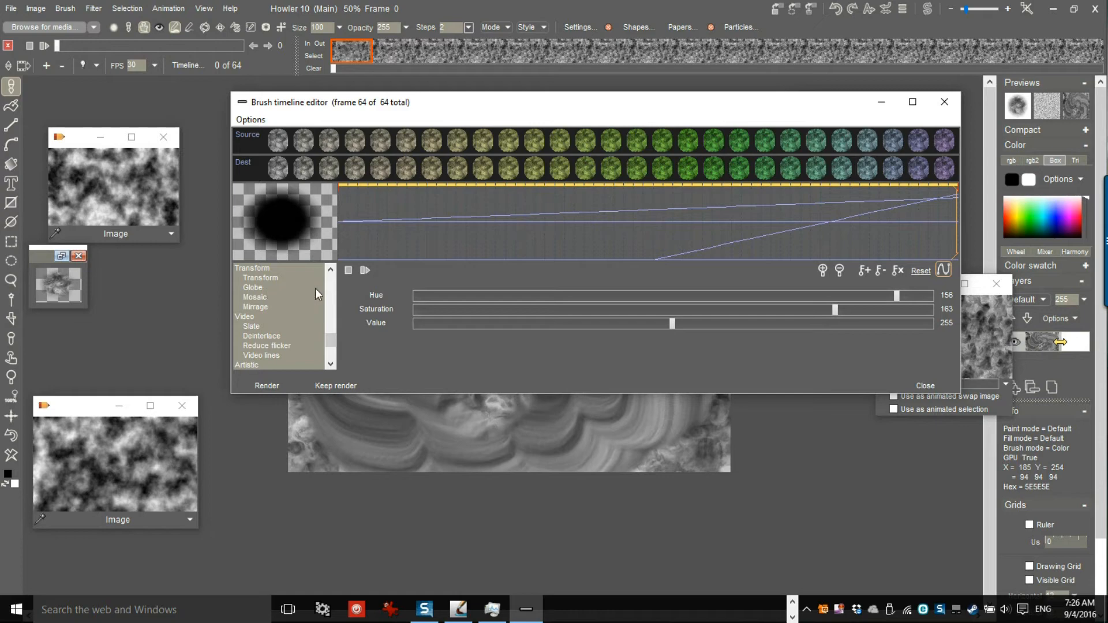
{"action": "left_click", "coordinate": [275, 279]}
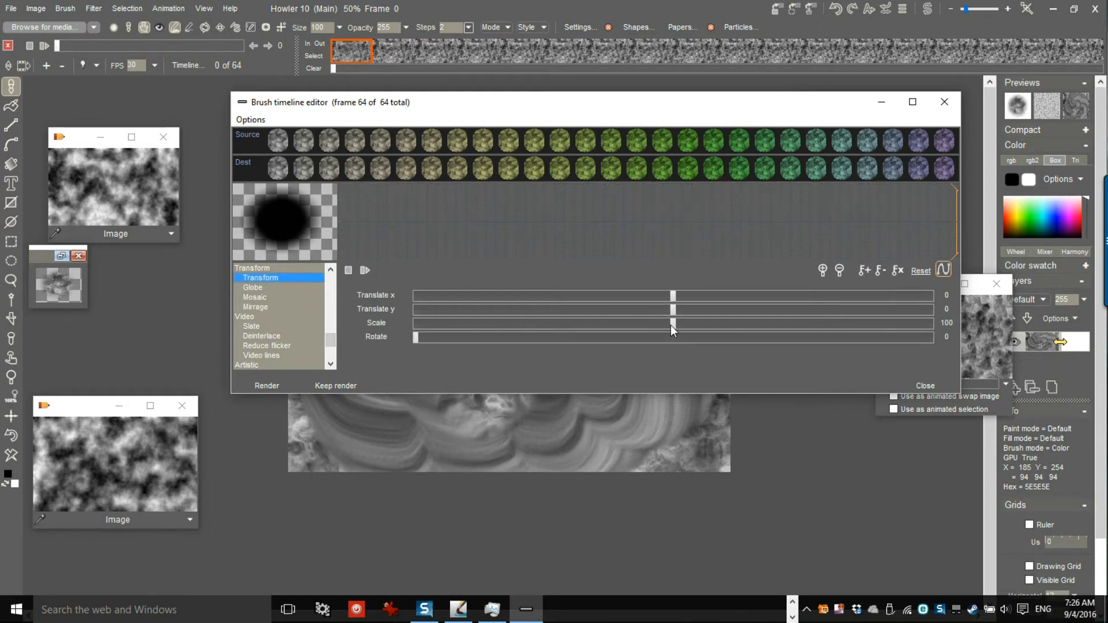
{"action": "left_click_drag", "start_coordinate": [612, 324], "coordinate": [839, 324]}
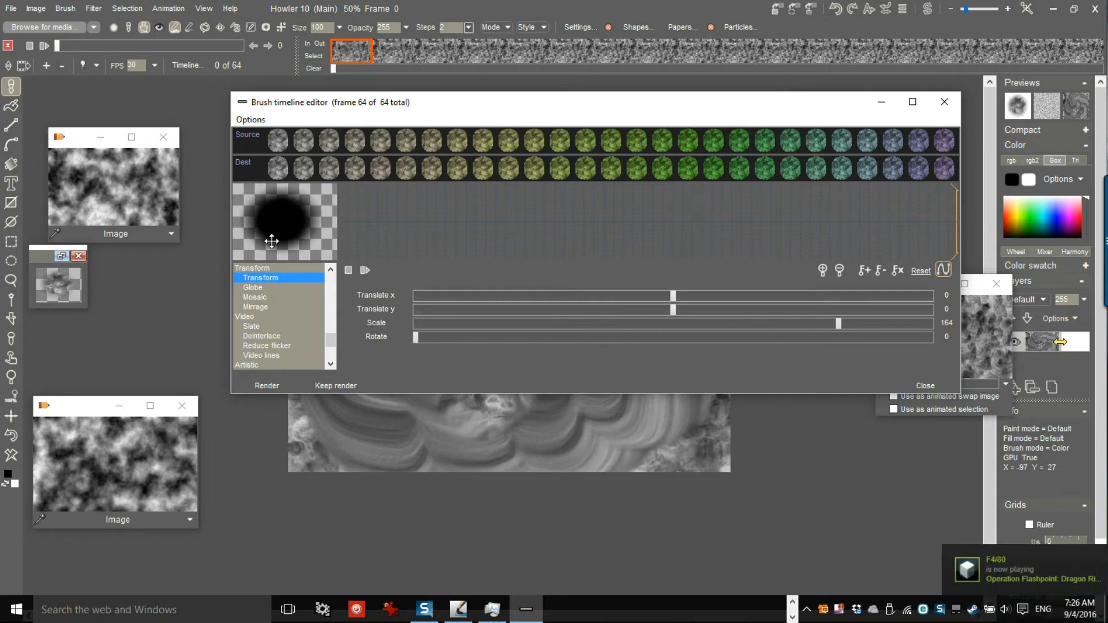
{"action": "left_click_drag", "start_coordinate": [720, 325], "coordinate": [592, 328]}
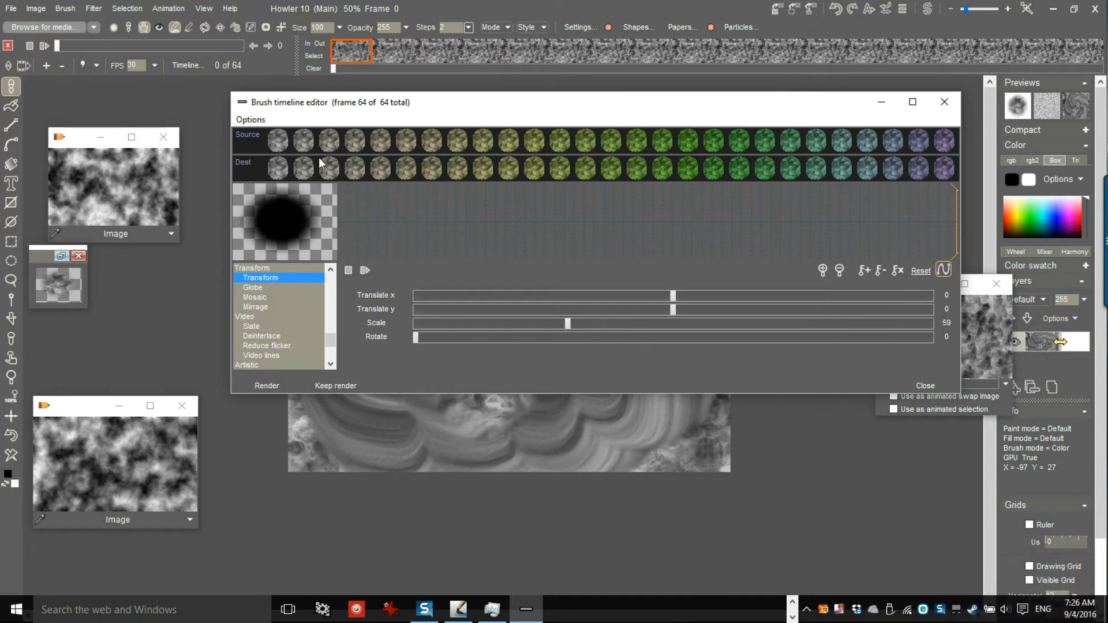
{"action": "left_click", "coordinate": [336, 217]}
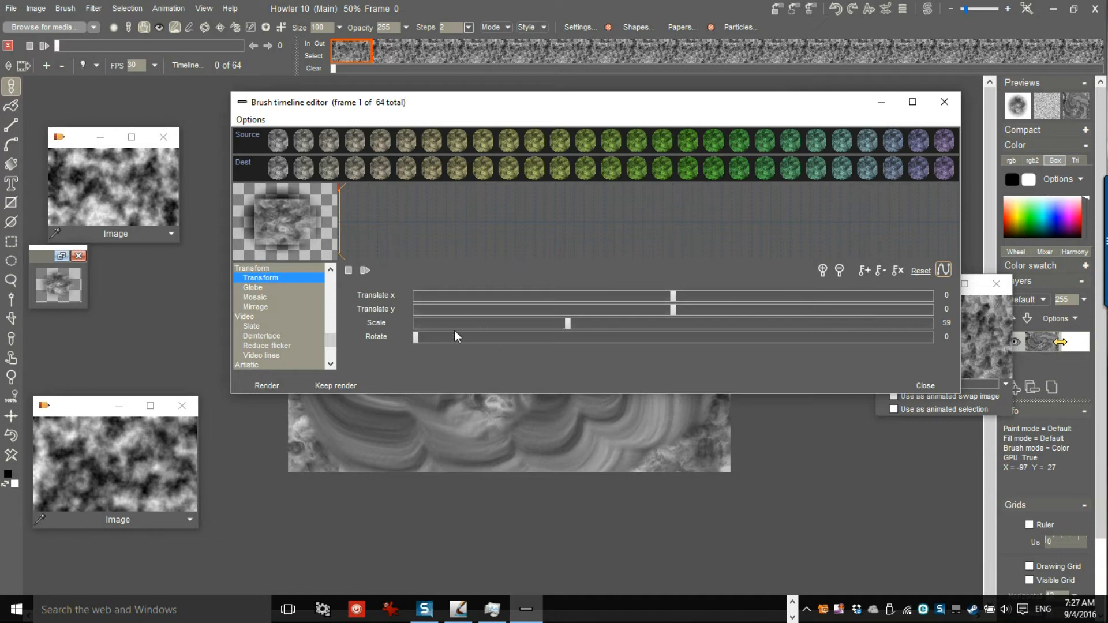
Step: Add a Transform keyframe at frame 64 with Scale 161 and Rotate 149
{"action": "left_click_drag", "start_coordinate": [445, 336], "coordinate": [670, 336]}
{"action": "mouse_move", "coordinate": [664, 208]}
{"action": "left_mouse_down"}
{"action": "mouse_move", "coordinate": [744, 233]}
{"action": "mouse_move", "coordinate": [948, 227]}
{"action": "left_mouse_up"}
{"action": "left_click_drag", "start_coordinate": [683, 337], "coordinate": [610, 321]}
{"action": "left_click_drag", "start_coordinate": [681, 326], "coordinate": [836, 324]}
{"action": "left_click", "coordinate": [863, 271]}
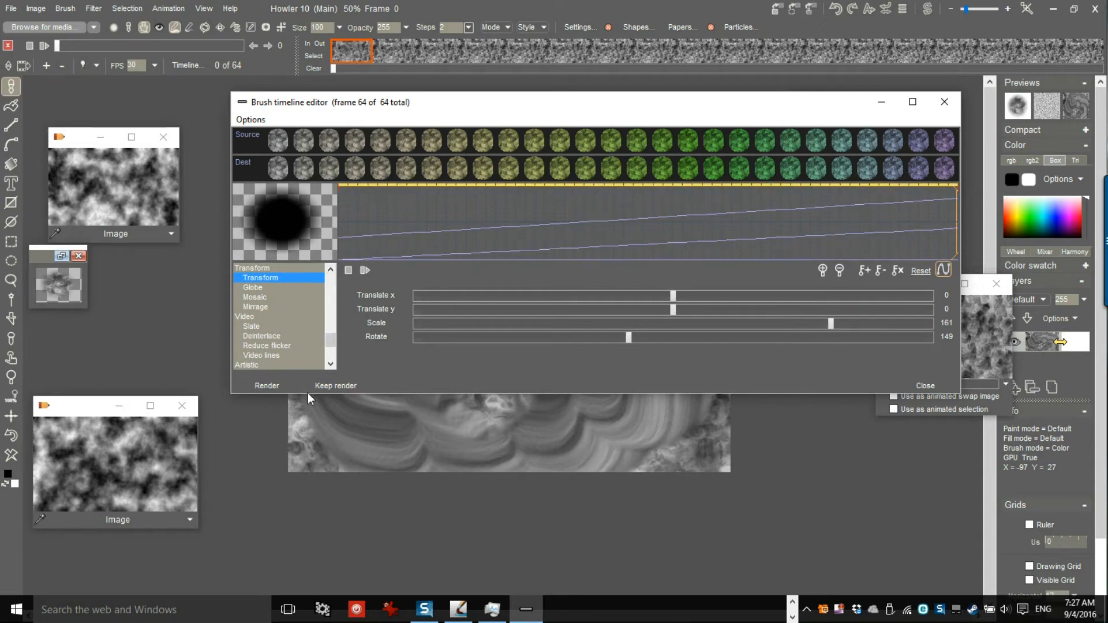
Step: Render the Transform animation, keep the render, use the 'dest' frames as the brush and close the brush timeline editor
{"action": "left_click", "coordinate": [269, 385]}
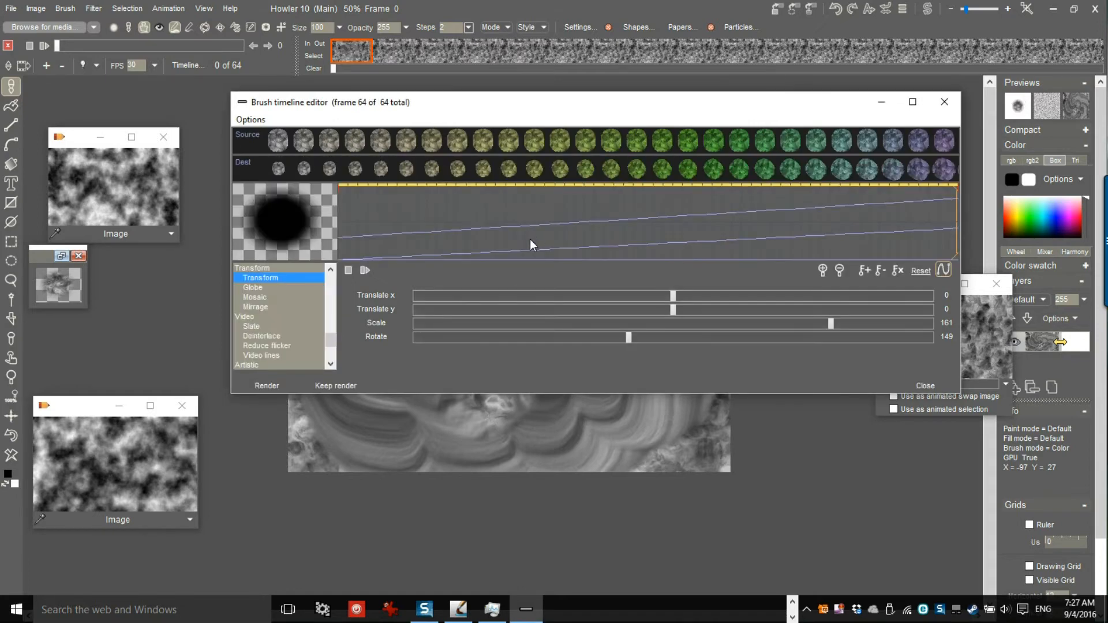
{"action": "left_click", "coordinate": [331, 386]}
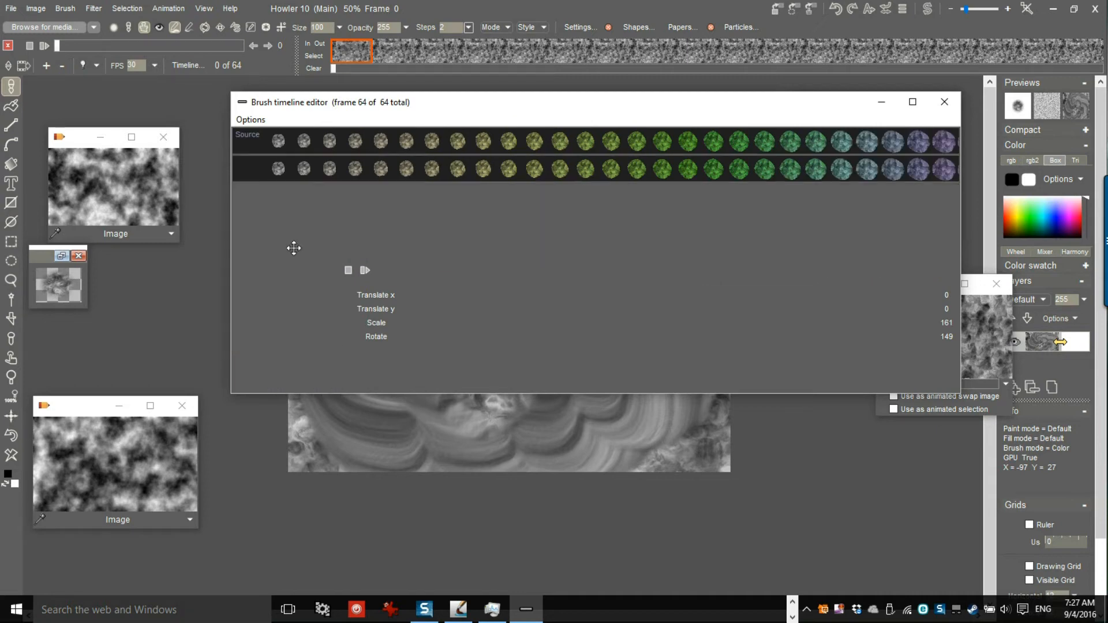
{"action": "left_click", "coordinate": [250, 119]}
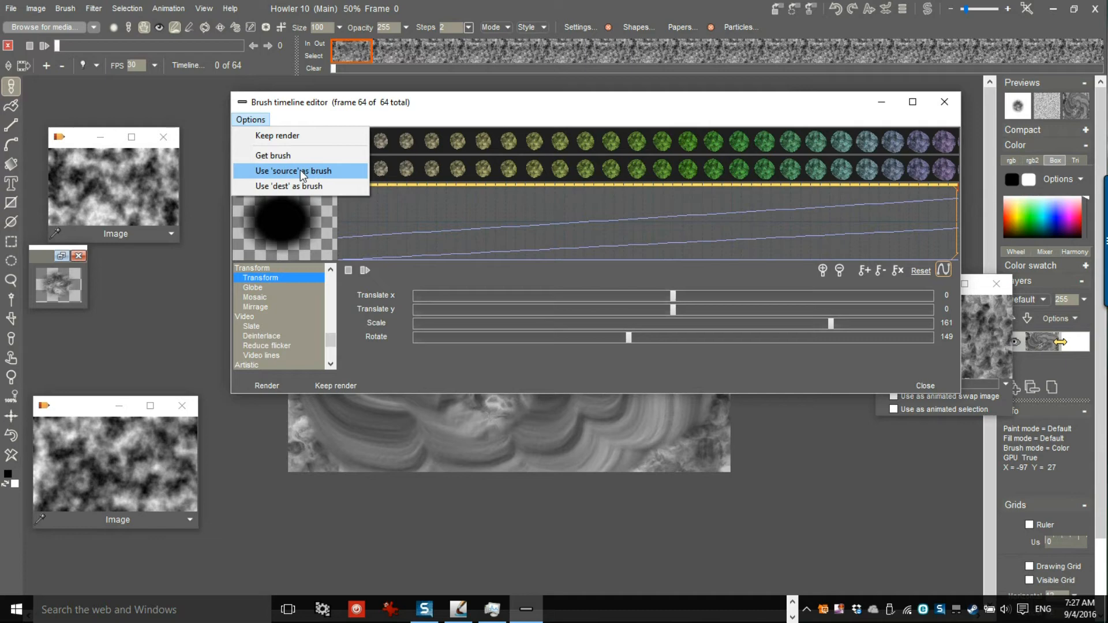
{"action": "left_click", "coordinate": [290, 185]}
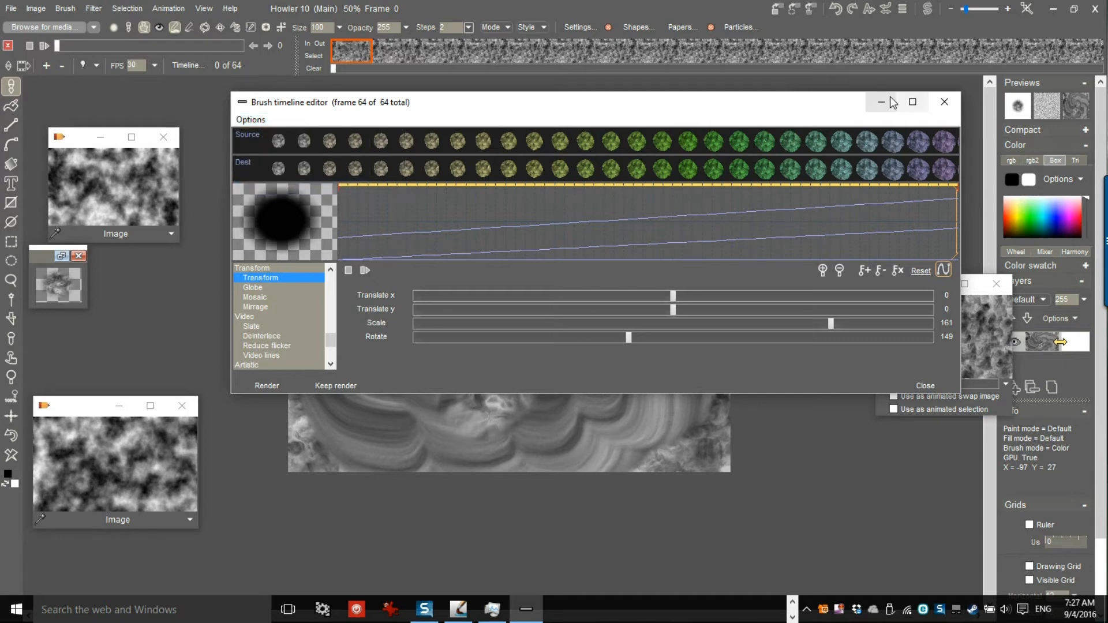
{"action": "left_click", "coordinate": [944, 103]}
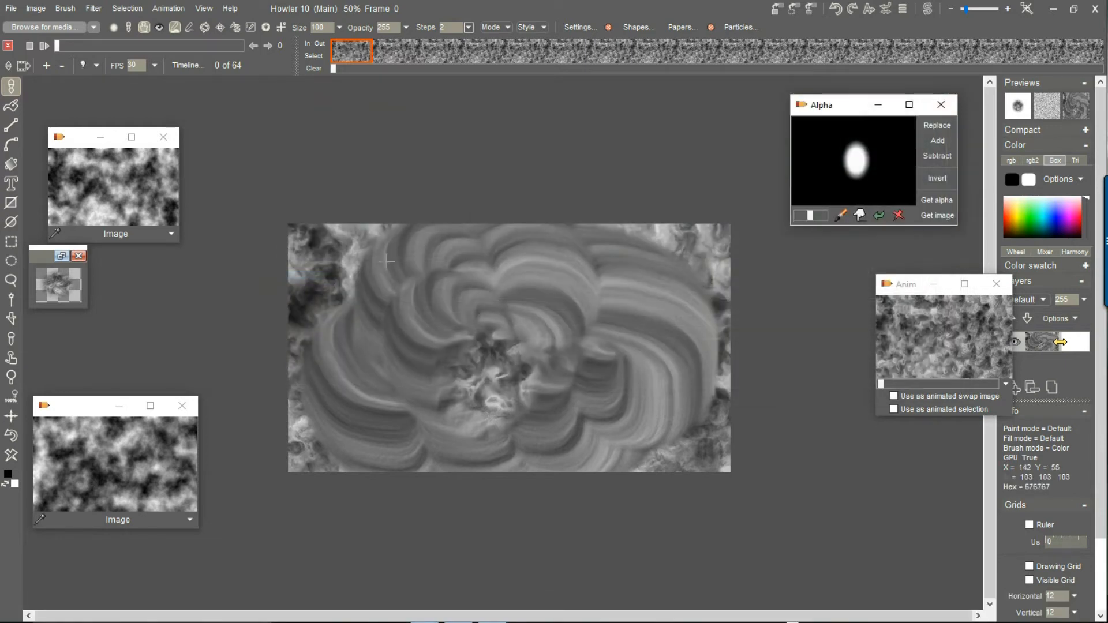
Step: Store and manage a copy of the animated brush and show its filmstrip through to the last frames
{"action": "left_click", "coordinate": [65, 9]}
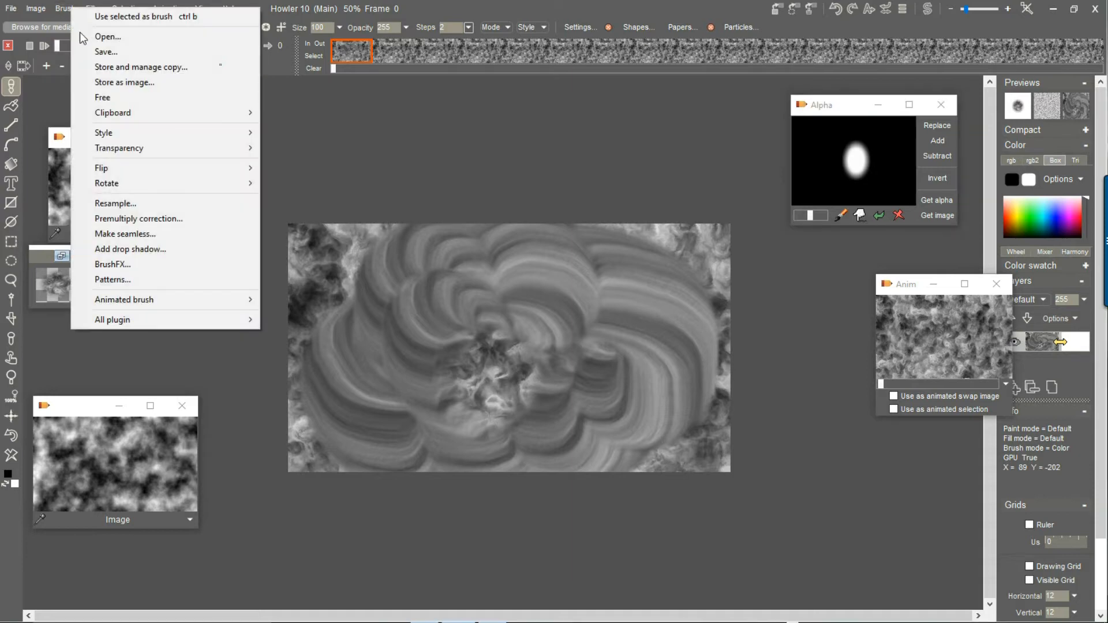
{"action": "left_click", "coordinate": [153, 68]}
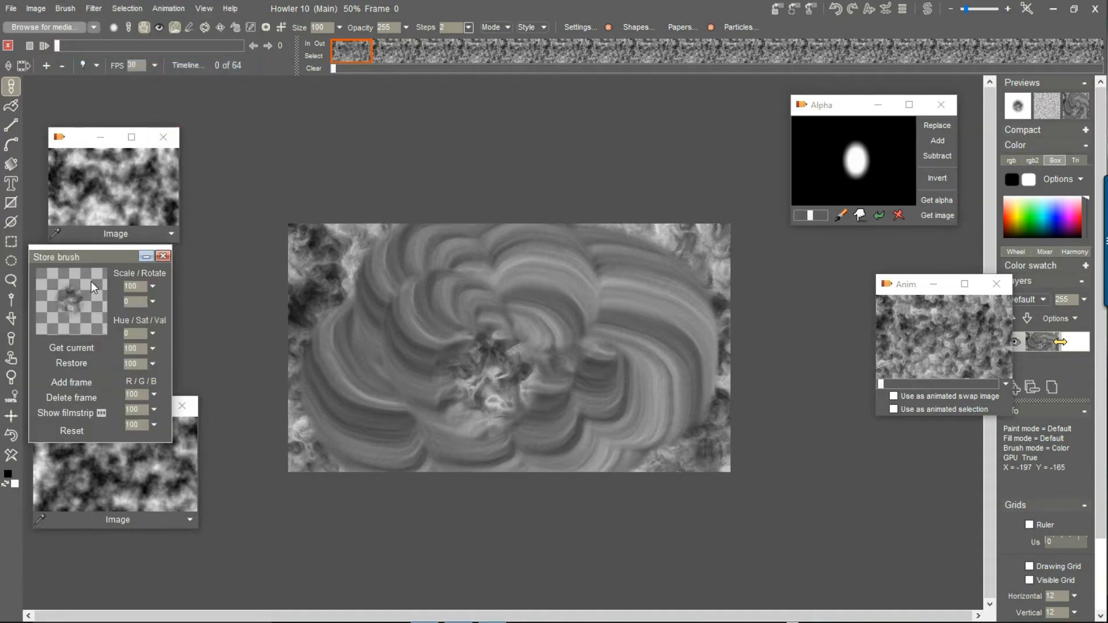
{"action": "mouse_move", "coordinate": [87, 258]}
{"action": "left_mouse_down"}
{"action": "mouse_move", "coordinate": [257, 111]}
{"action": "mouse_move", "coordinate": [250, 102]}
{"action": "left_mouse_up"}
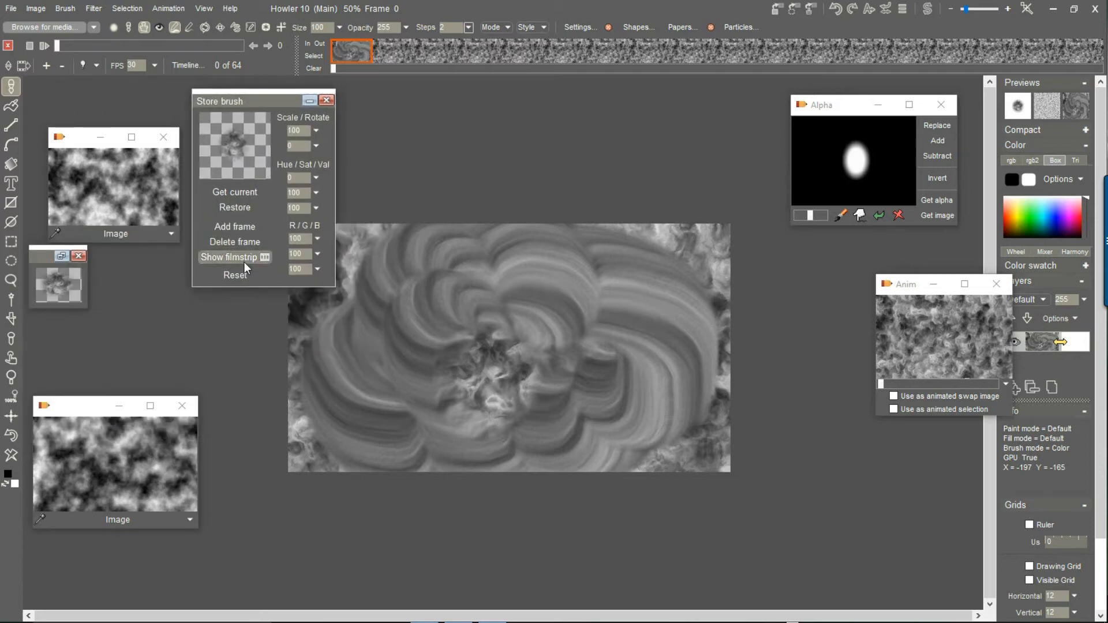
{"action": "left_click", "coordinate": [241, 255]}
{"action": "mouse_move", "coordinate": [421, 125]}
{"action": "left_mouse_down"}
{"action": "mouse_move", "coordinate": [421, 285]}
{"action": "mouse_move", "coordinate": [425, 161]}
{"action": "mouse_move", "coordinate": [433, 283]}
{"action": "left_mouse_up"}
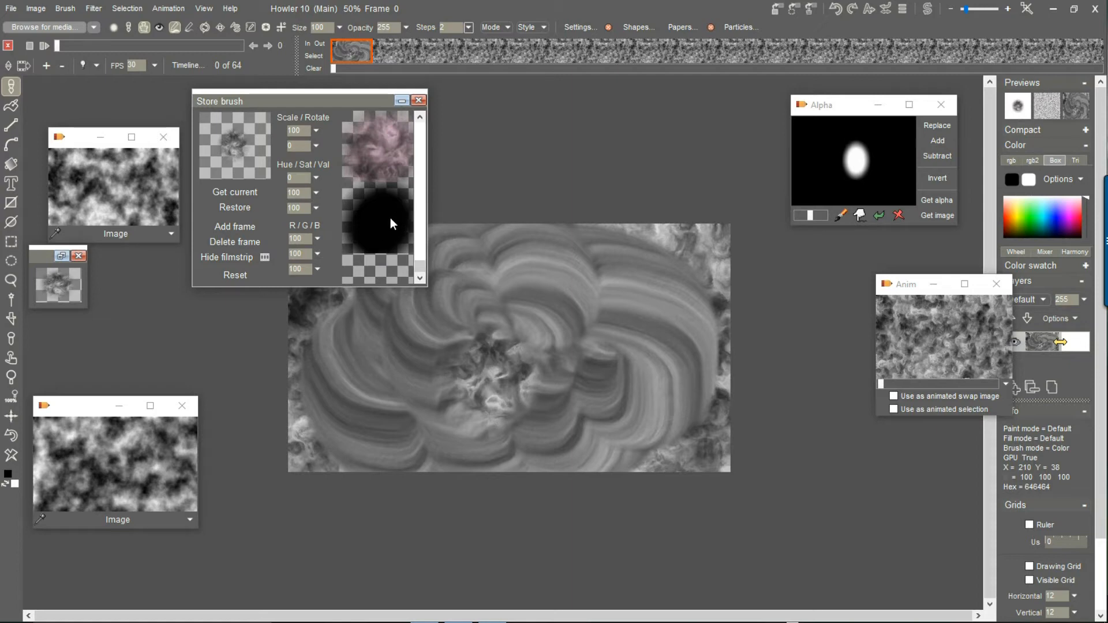
Step: Delete the solid black last frame of the stored animated brush
{"action": "left_click", "coordinate": [232, 241]}
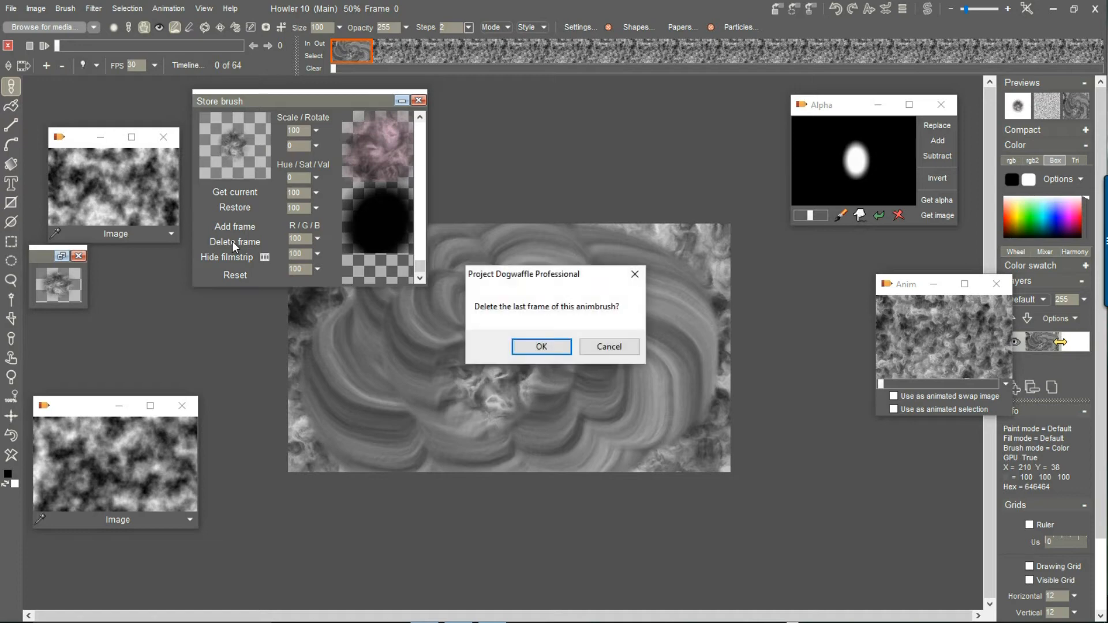
{"action": "left_click", "coordinate": [546, 345]}
{"action": "left_click_drag", "start_coordinate": [422, 265], "coordinate": [418, 127]}
Step: Paint test strokes across the cloud image with the color-shifting animated brush, inspect them and close the Store brush window
{"action": "mouse_move", "coordinate": [366, 103]}
{"action": "left_mouse_down"}
{"action": "mouse_move", "coordinate": [242, 154]}
{"action": "mouse_move", "coordinate": [208, 246]}
{"action": "left_mouse_up"}
{"action": "left_click", "coordinate": [415, 315]}
{"action": "mouse_move", "coordinate": [414, 315]}
{"action": "left_mouse_down"}
{"action": "mouse_move", "coordinate": [488, 357]}
{"action": "mouse_move", "coordinate": [629, 297]}
{"action": "mouse_move", "coordinate": [605, 407]}
{"action": "mouse_move", "coordinate": [399, 268]}
{"action": "mouse_move", "coordinate": [485, 392]}
{"action": "mouse_move", "coordinate": [573, 404]}
{"action": "mouse_move", "coordinate": [495, 359]}
{"action": "mouse_move", "coordinate": [606, 269]}
{"action": "mouse_move", "coordinate": [577, 335]}
{"action": "mouse_move", "coordinate": [488, 358]}
{"action": "mouse_move", "coordinate": [459, 332]}
{"action": "mouse_move", "coordinate": [500, 303]}
{"action": "mouse_move", "coordinate": [532, 347]}
{"action": "mouse_move", "coordinate": [520, 371]}
{"action": "mouse_move", "coordinate": [485, 303]}
{"action": "mouse_move", "coordinate": [503, 279]}
{"action": "mouse_move", "coordinate": [527, 277]}
{"action": "mouse_move", "coordinate": [503, 317]}
{"action": "mouse_move", "coordinate": [513, 295]}
{"action": "left_mouse_up"}
{"action": "scroll", "coordinate": [511, 342], "scroll_direction": "up", "scroll_amount": 2}
{"action": "scroll", "coordinate": [510, 347], "scroll_direction": "up", "scroll_amount": 2}
{"action": "scroll", "coordinate": [522, 296], "scroll_direction": "down", "scroll_amount": 4}
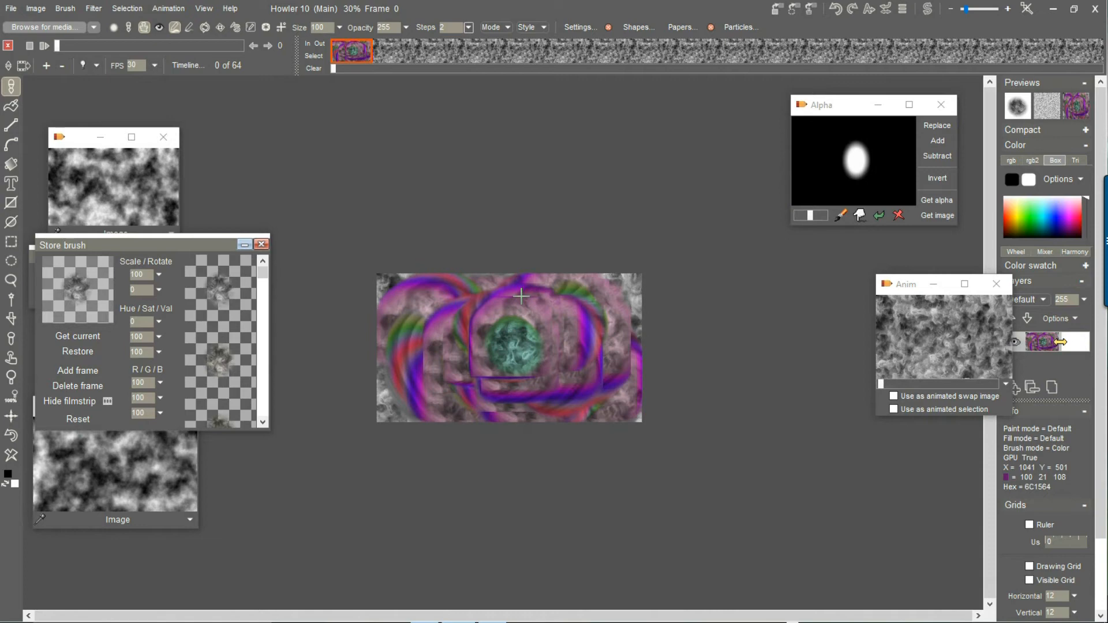
{"action": "scroll", "coordinate": [522, 296], "scroll_direction": "up", "scroll_amount": 3}
{"action": "left_click", "coordinate": [262, 244]}
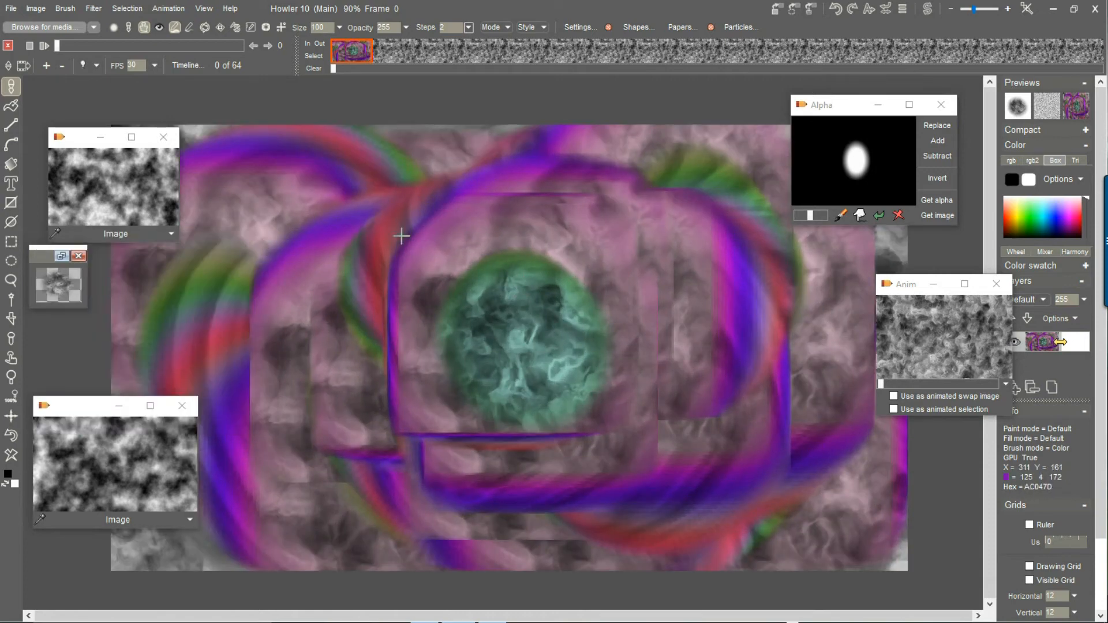
Step: Restore the stored cloud animation over the painted one and scrub through it back to frame 0
{"action": "left_click", "coordinate": [957, 319]}
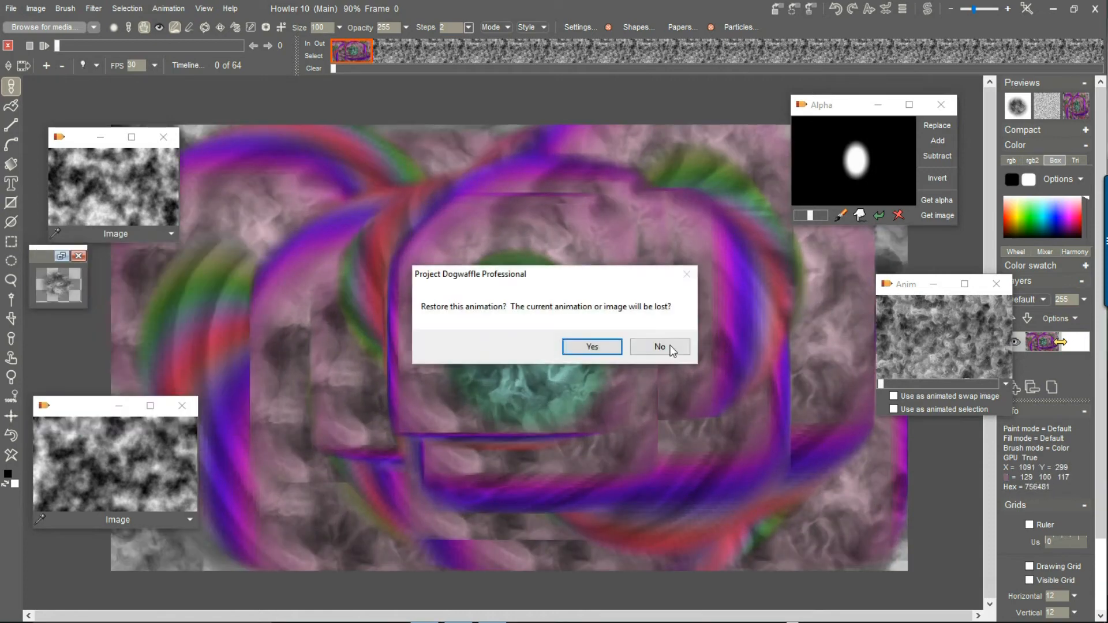
{"action": "left_click", "coordinate": [598, 345]}
{"action": "mouse_move", "coordinate": [76, 47]}
{"action": "left_mouse_down"}
{"action": "mouse_move", "coordinate": [182, 47]}
{"action": "mouse_move", "coordinate": [57, 47]}
{"action": "left_mouse_up"}
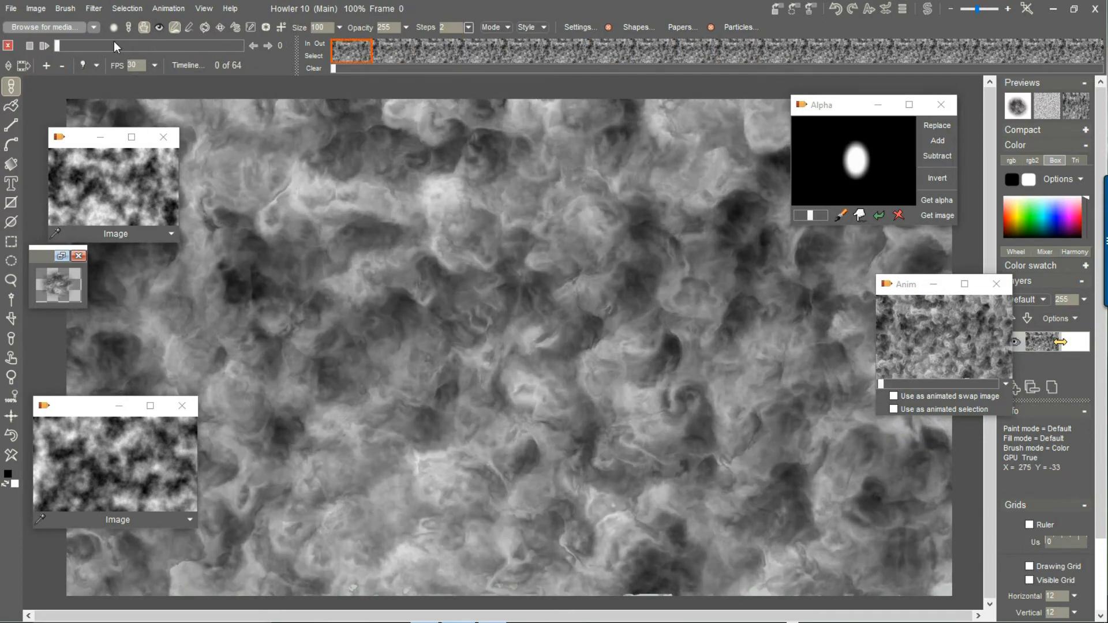
Step: Create a new 3-frame animation at 30 fps initialized from the current frame, freeing the existing animation
{"action": "left_click", "coordinate": [168, 8]}
{"action": "left_click", "coordinate": [205, 12]}
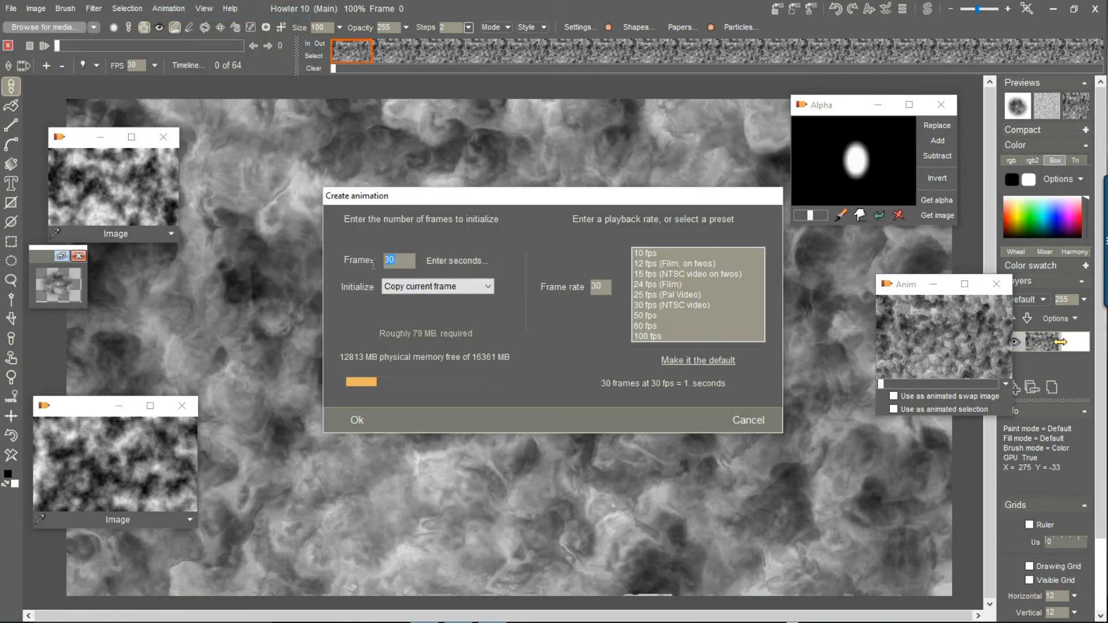
{"action": "type", "text": "3"}
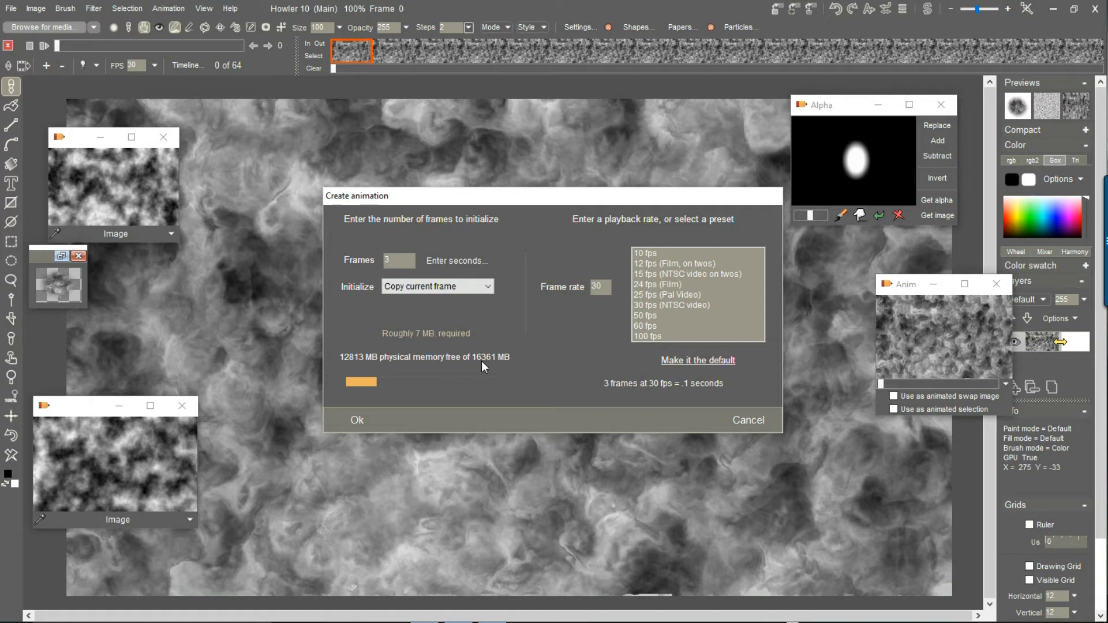
{"action": "left_click", "coordinate": [356, 416]}
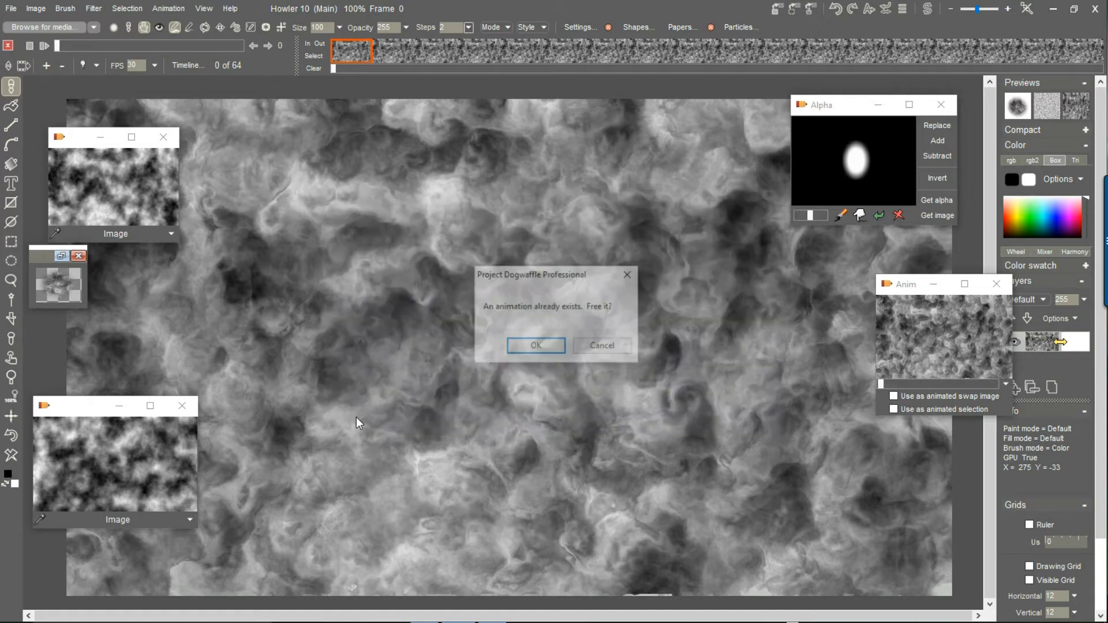
{"action": "left_click", "coordinate": [536, 347]}
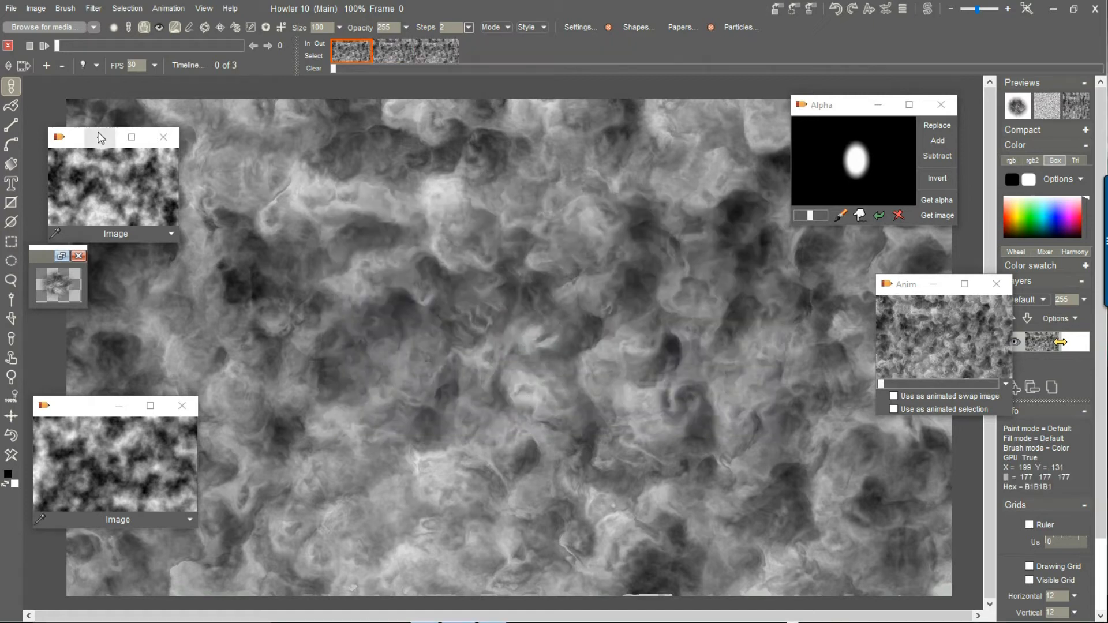
{"action": "left_click", "coordinate": [93, 10]}
{"action": "mouse_move", "coordinate": [145, 300]}
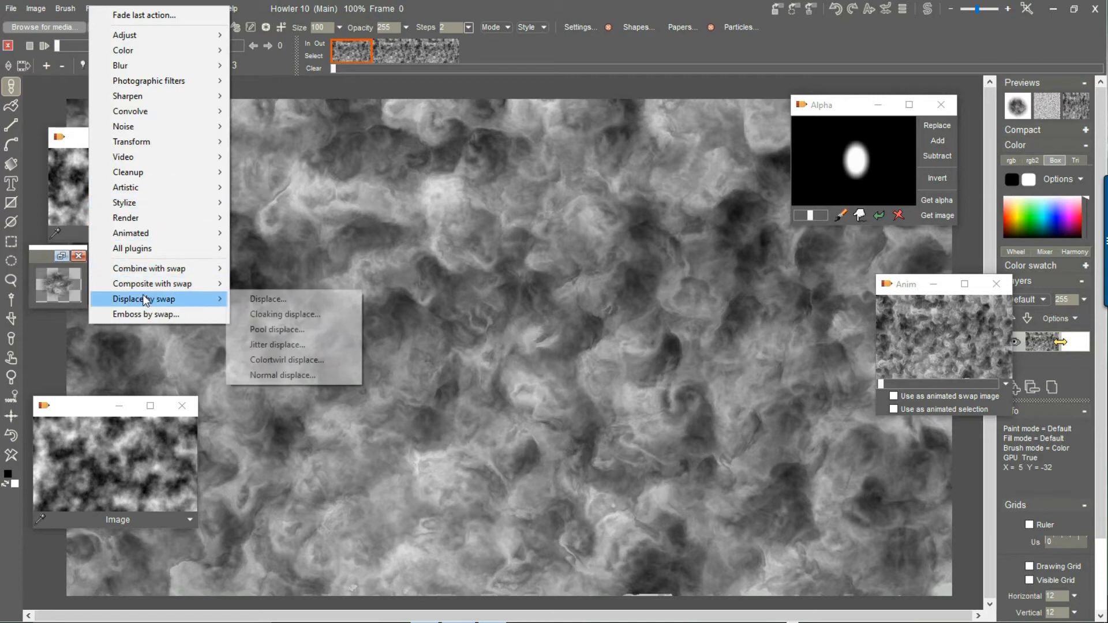
{"action": "left_click", "coordinate": [603, 7]}
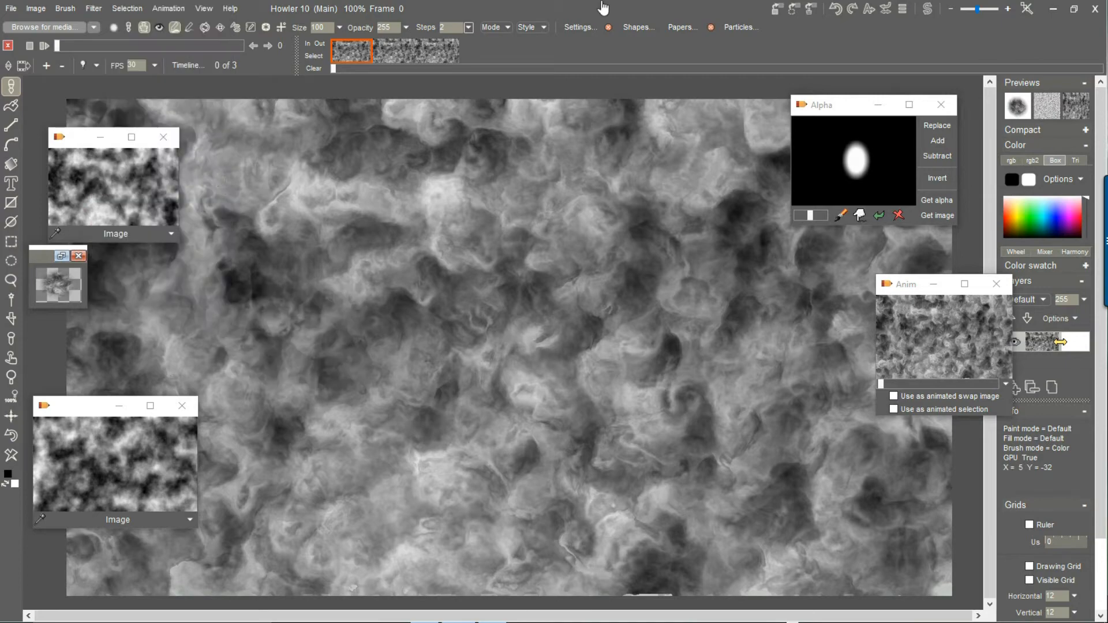
Step: Place the stored black-and-white noise images into frames 0, 1 and 2 of the new animation
{"action": "left_click", "coordinate": [97, 189]}
{"action": "left_click", "coordinate": [394, 52]}
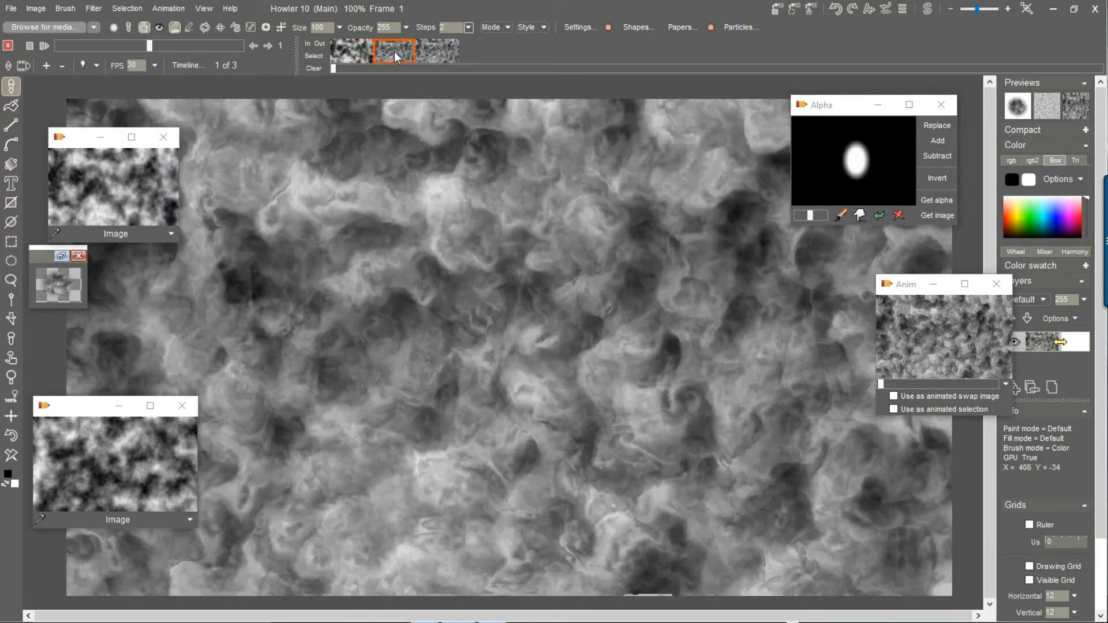
{"action": "left_click", "coordinate": [142, 173]}
{"action": "left_click", "coordinate": [435, 52]}
Step: Start a Bumpy Toy render on frame 2 using the Spikey-Perlin algorithm at scale 4
{"action": "left_click", "coordinate": [93, 8]}
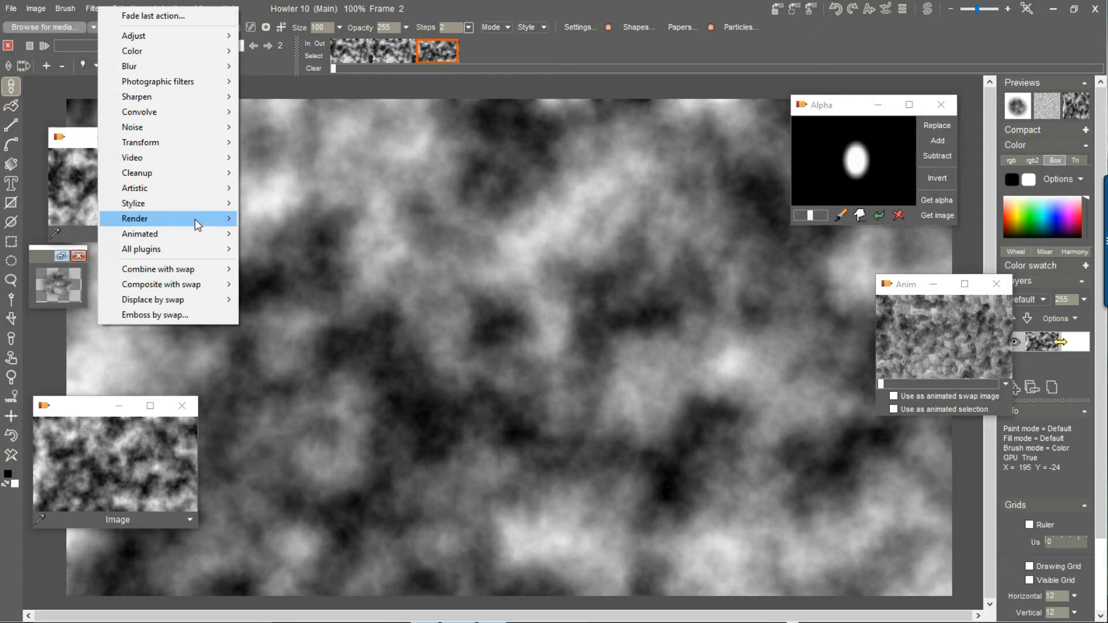
{"action": "mouse_move", "coordinate": [195, 219]}
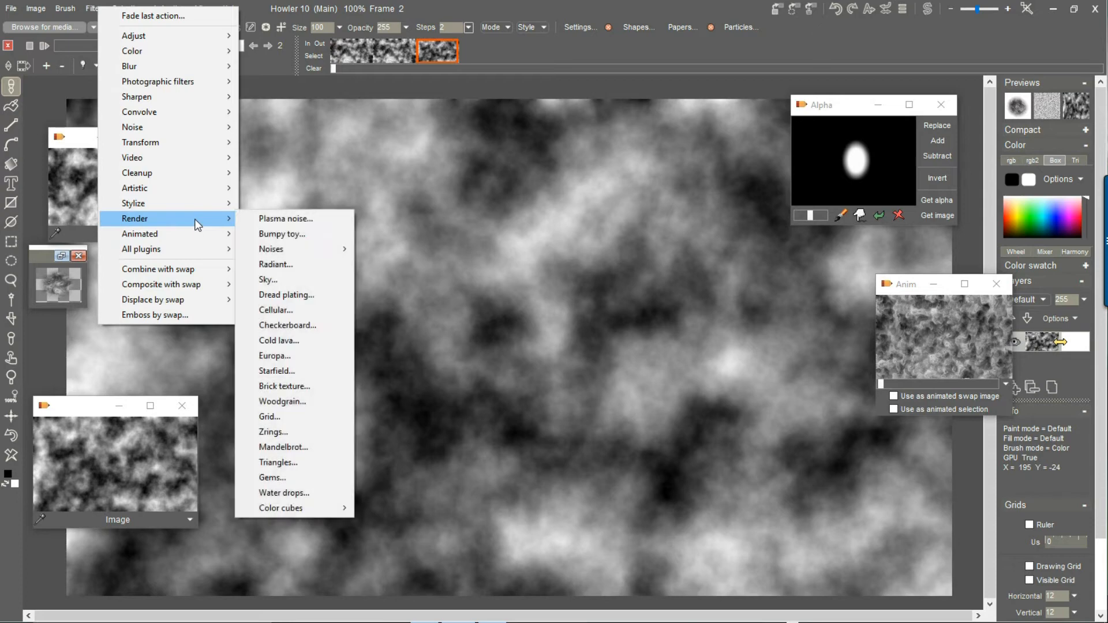
{"action": "left_click", "coordinate": [283, 234]}
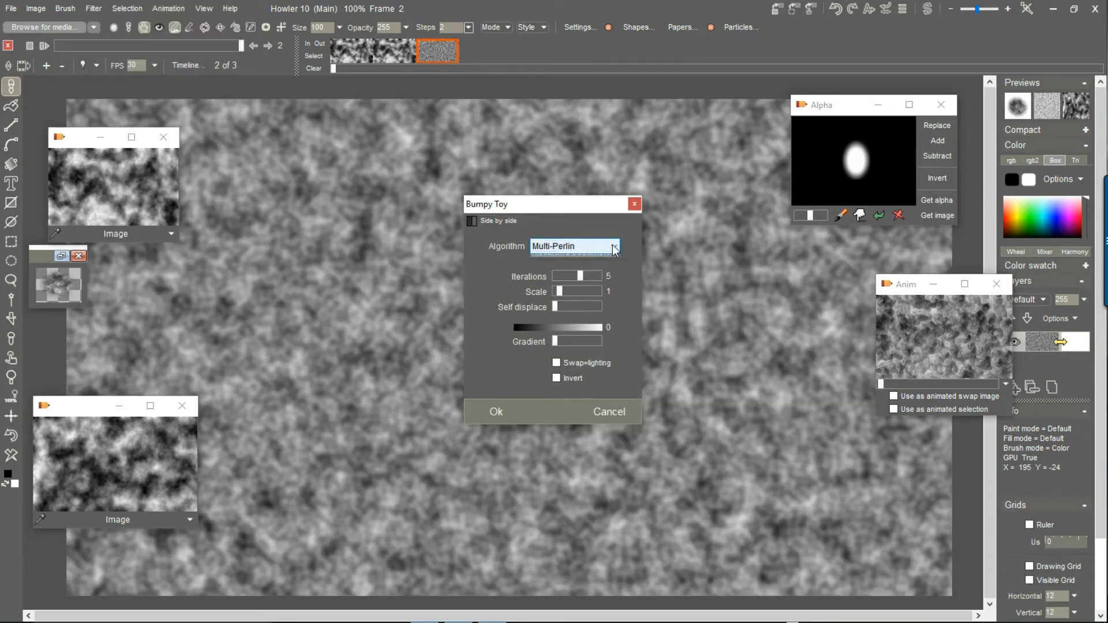
{"action": "left_click", "coordinate": [614, 249]}
{"action": "left_click", "coordinate": [577, 270]}
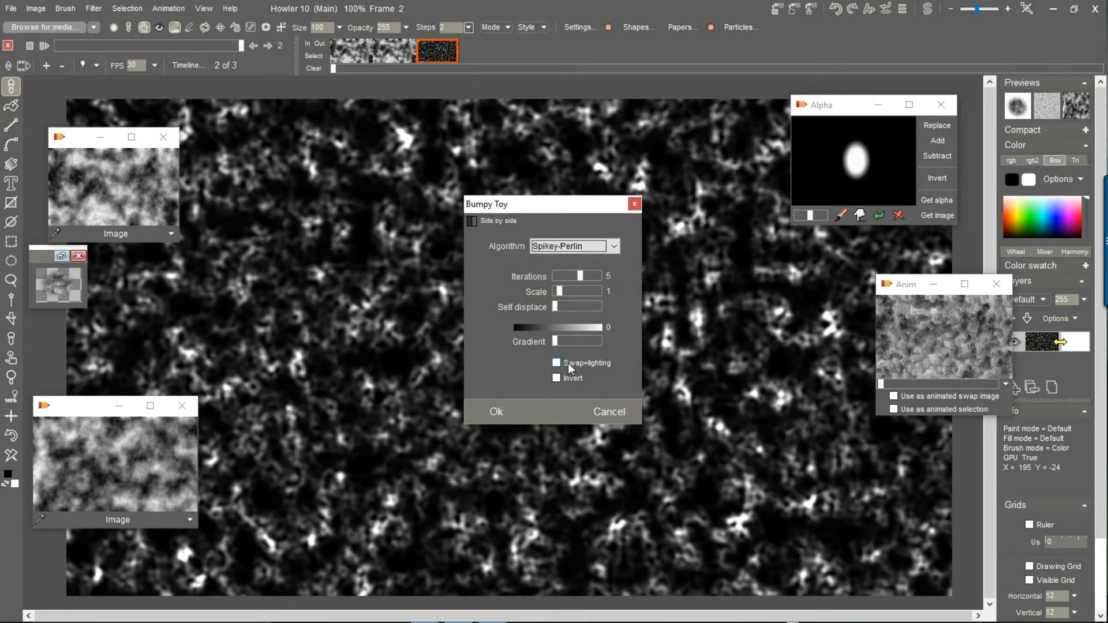
{"action": "left_click", "coordinate": [571, 291]}
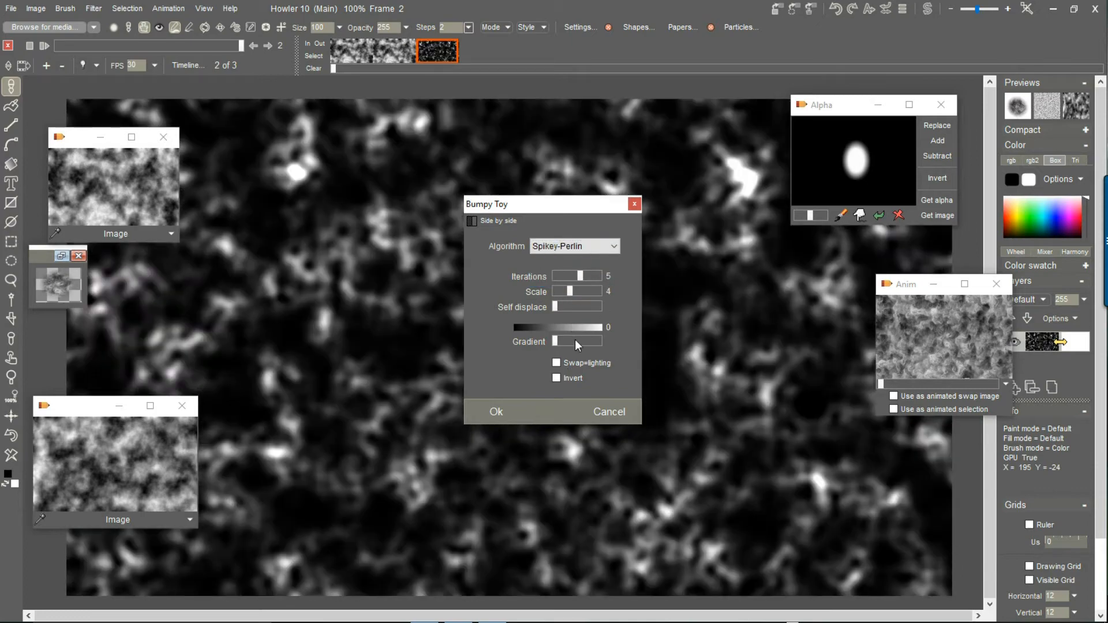
Step: Give the Bumpy Toy texture stronger self displacement, grayscale gradient 1 and scale 5, and apply it to frame 2
{"action": "left_click", "coordinate": [576, 341]}
{"action": "left_click", "coordinate": [581, 306]}
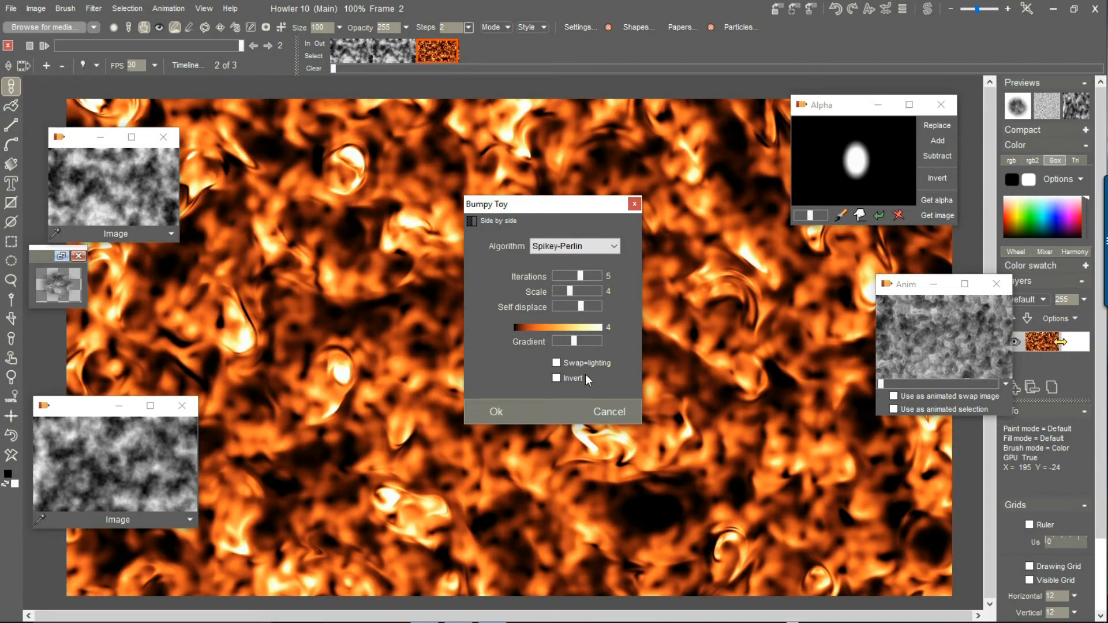
{"action": "left_click", "coordinate": [587, 341]}
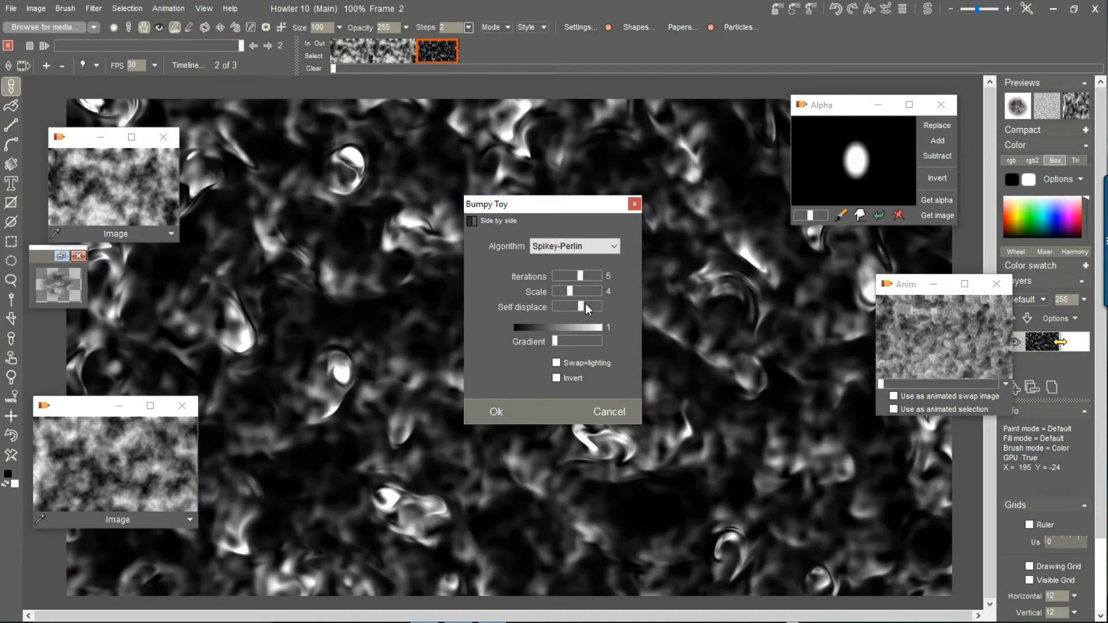
{"action": "left_click", "coordinate": [588, 303]}
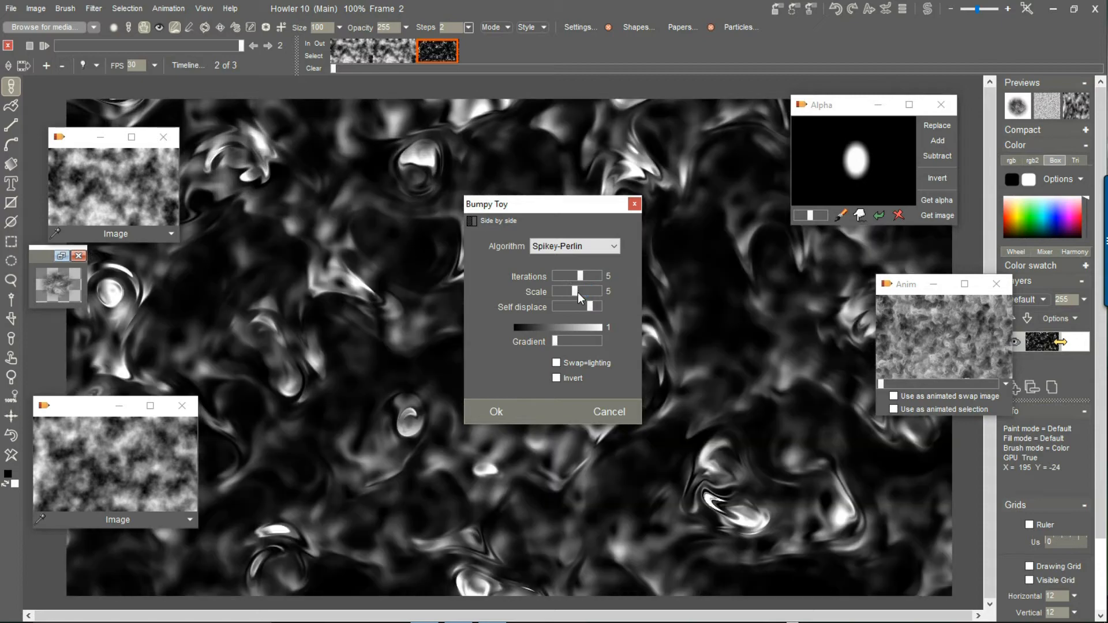
{"action": "left_click", "coordinate": [497, 408]}
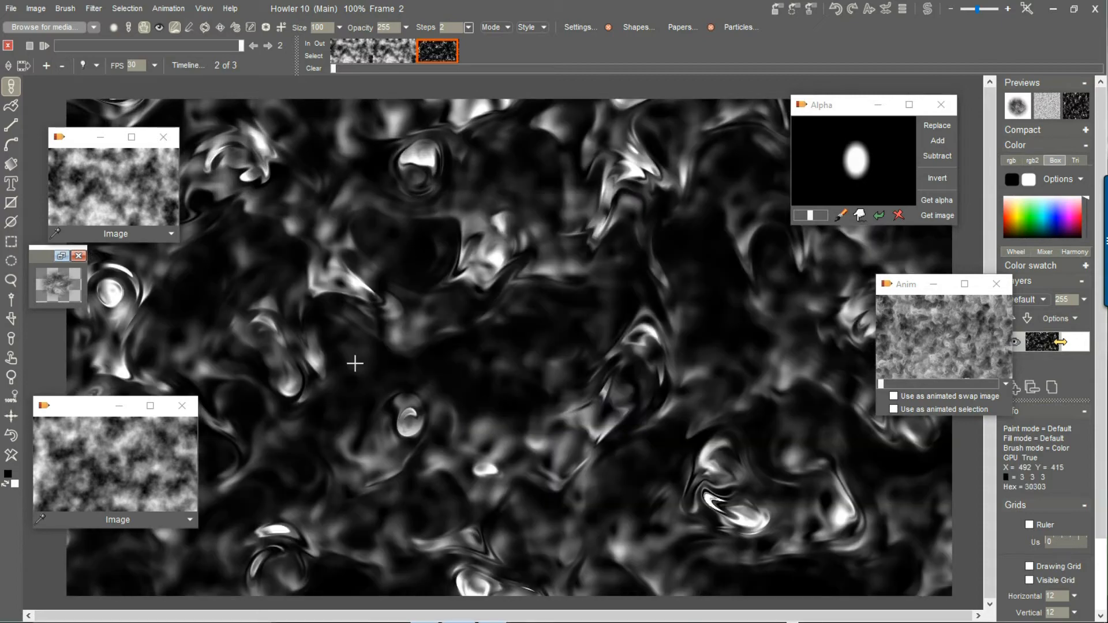
Step: Extrapolate the three-frame animation with the Motion prediction module using 70 tweens
{"action": "left_click_drag", "start_coordinate": [184, 45], "coordinate": [275, 43]}
{"action": "left_click", "coordinate": [93, 8]}
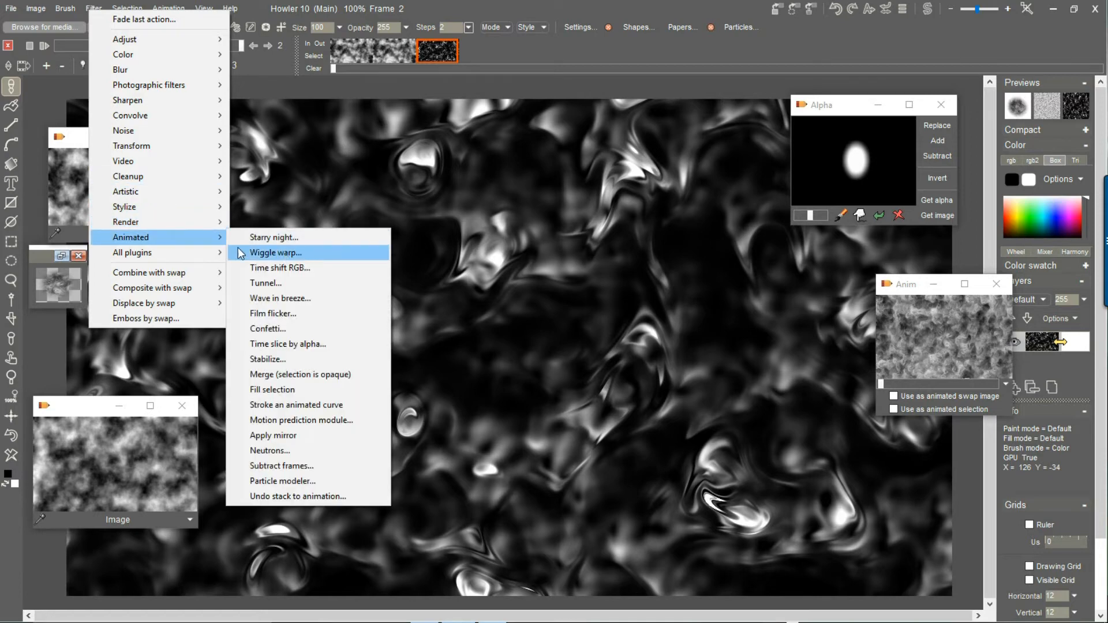
{"action": "mouse_move", "coordinate": [174, 237]}
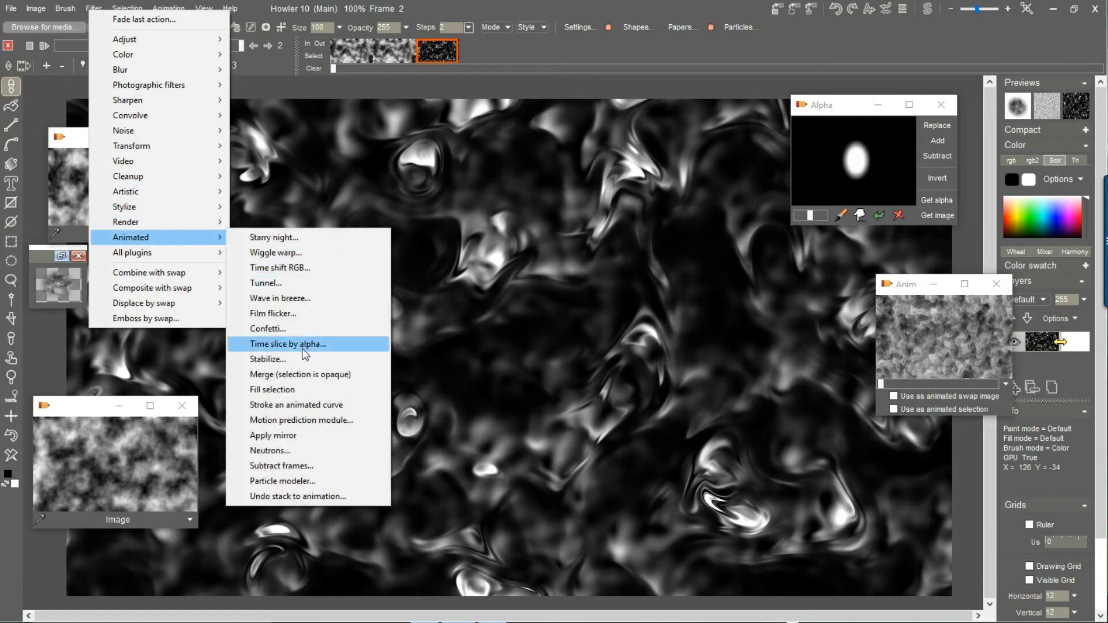
{"action": "left_click", "coordinate": [326, 425]}
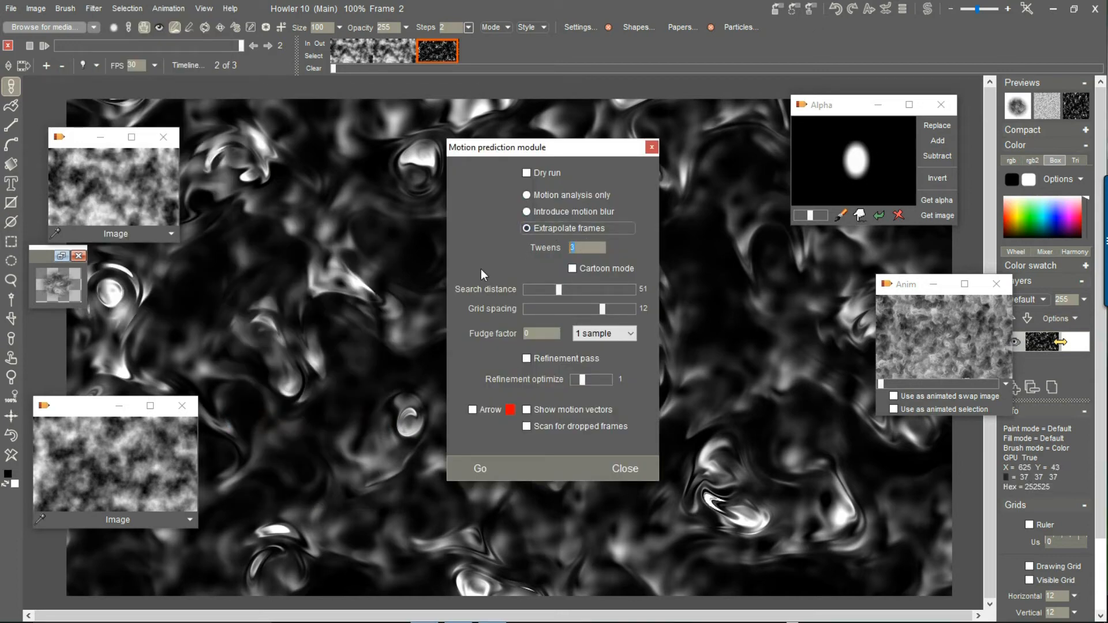
{"action": "type", "text": "70"}
{"action": "left_click", "coordinate": [481, 468]}
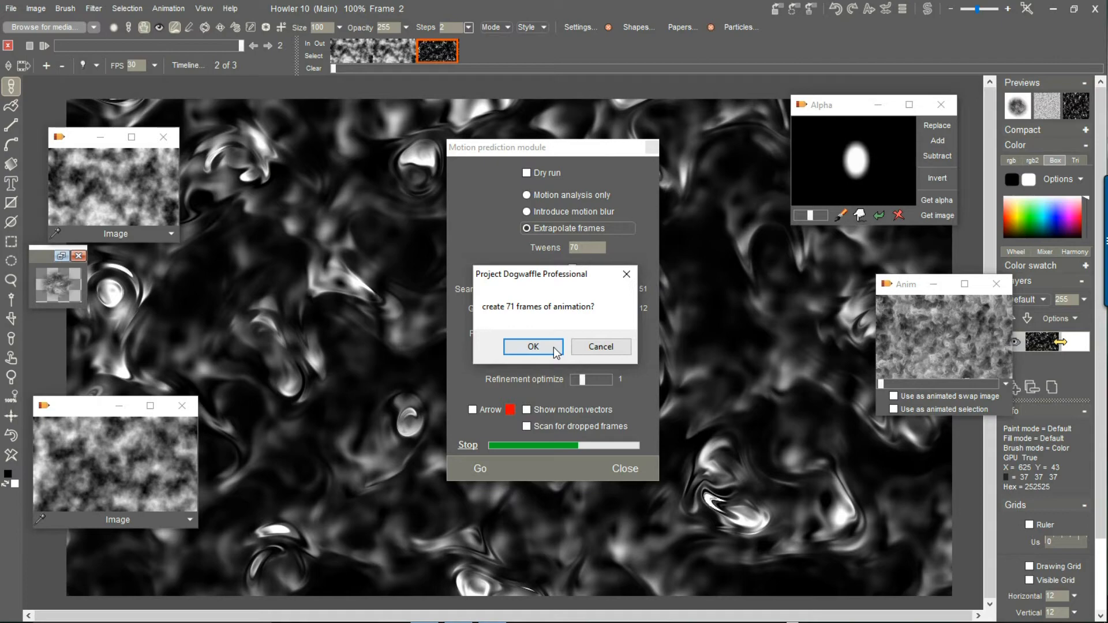
{"action": "left_click", "coordinate": [526, 347]}
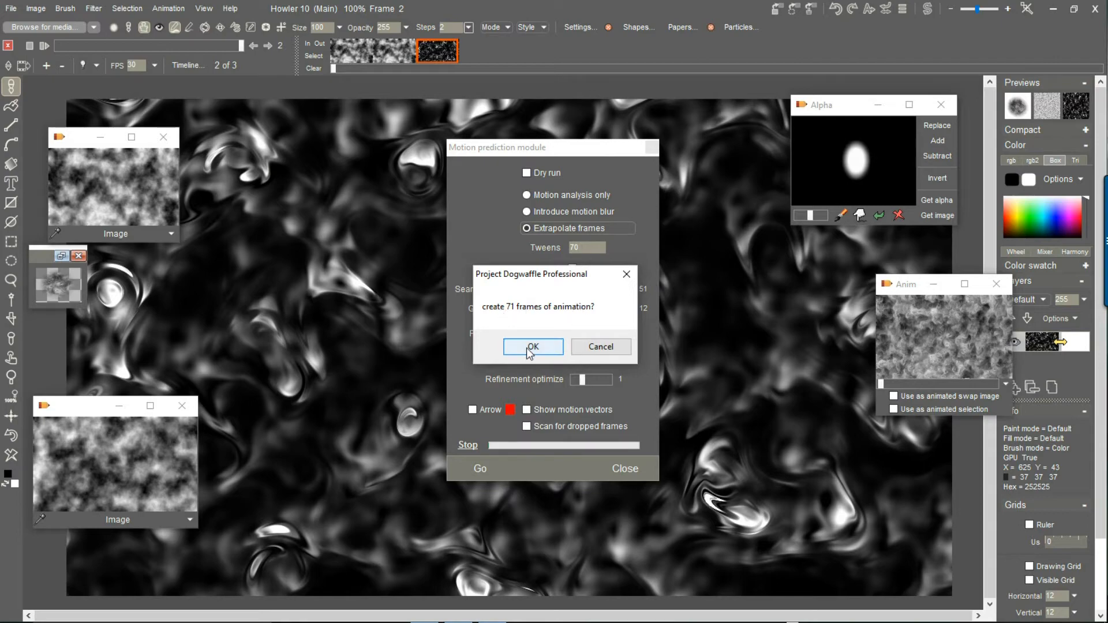
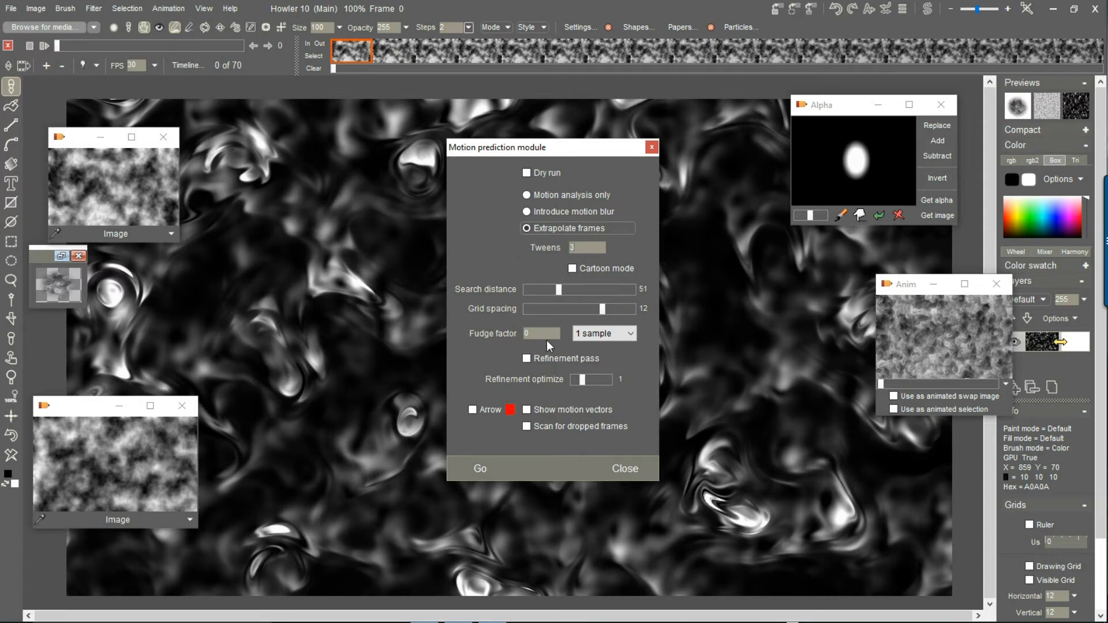
Step: Extrapolate the frames a second time with 3 tweens, then close the Motion prediction module
{"action": "left_click", "coordinate": [483, 471]}
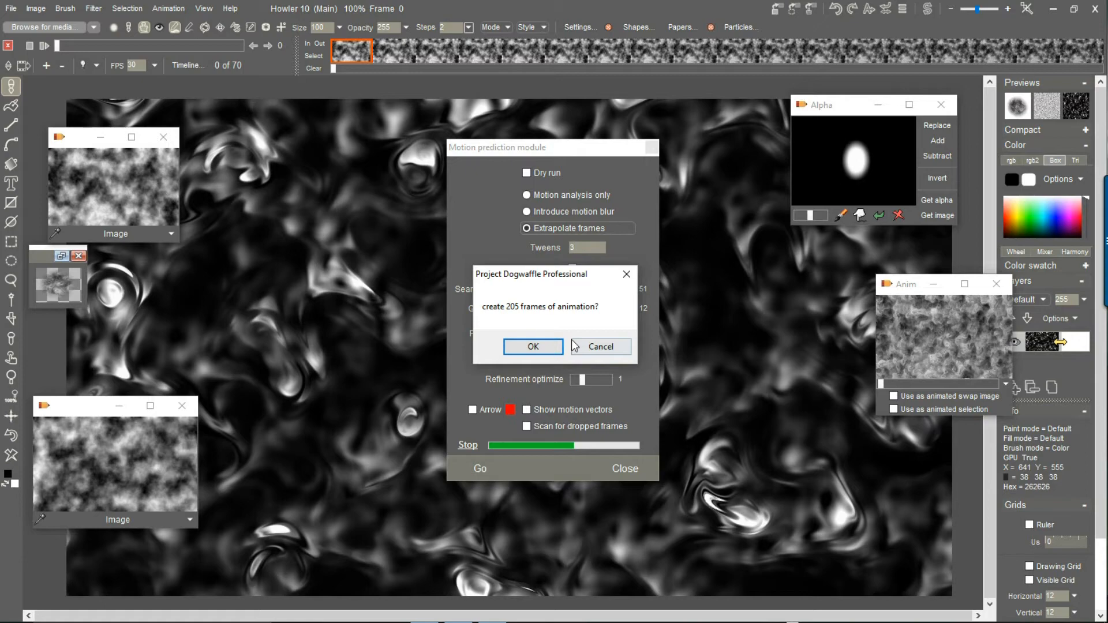
{"action": "left_click", "coordinate": [539, 343]}
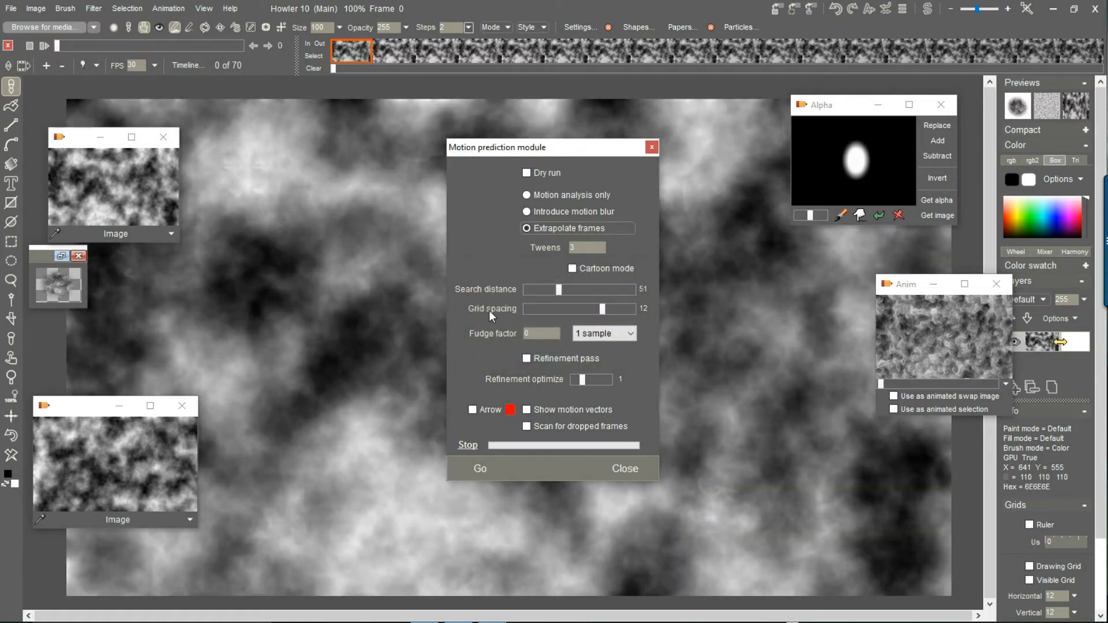
{"action": "left_click_drag", "start_coordinate": [525, 150], "coordinate": [816, 162]}
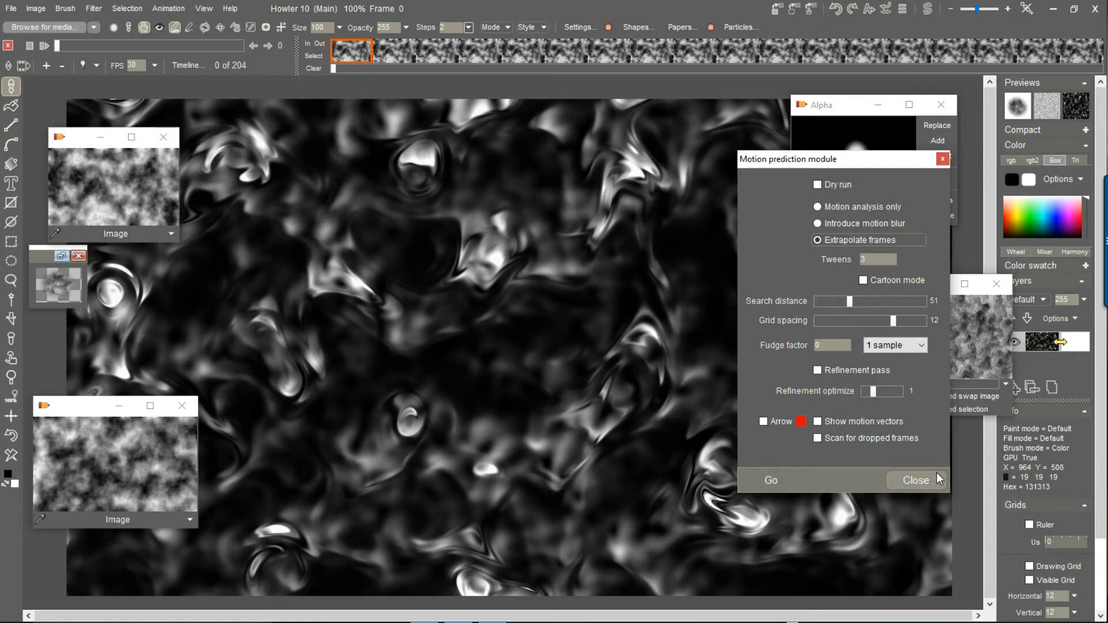
{"action": "left_click", "coordinate": [913, 482]}
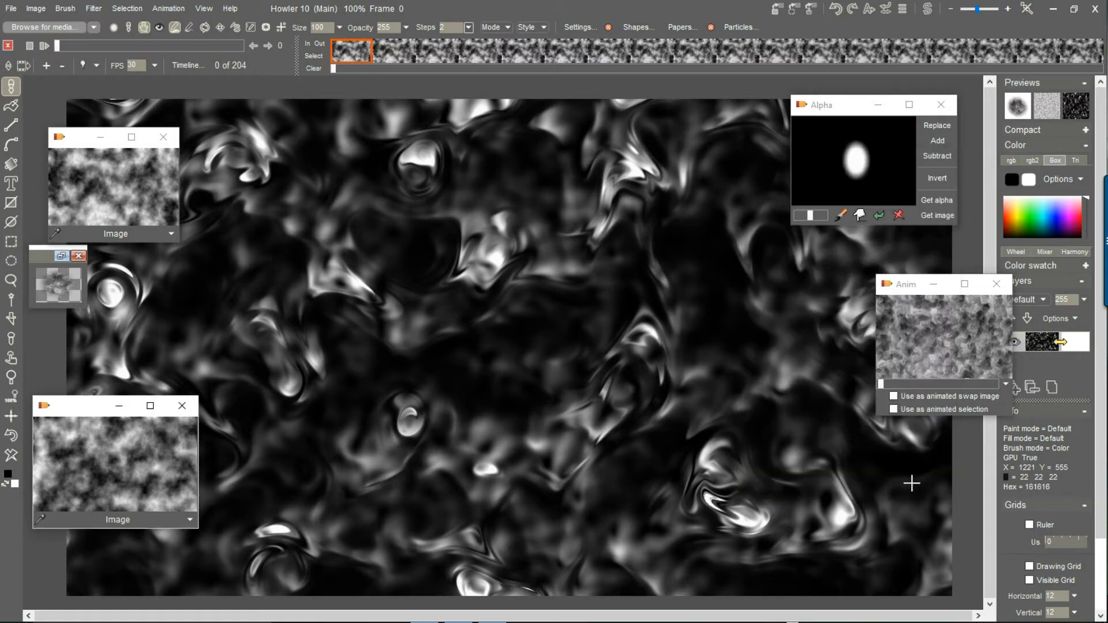
Step: Create a new 5-frame animation at 30 fps from a copy of frame 1, freeing the existing animation
{"action": "left_click", "coordinate": [94, 8]}
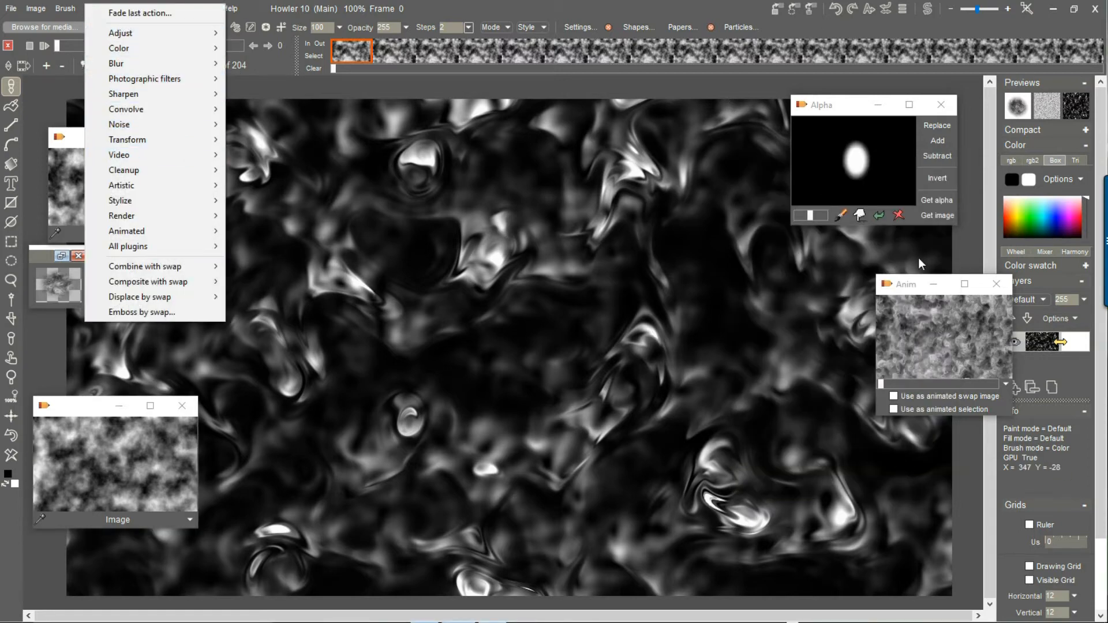
{"action": "left_click", "coordinate": [397, 48]}
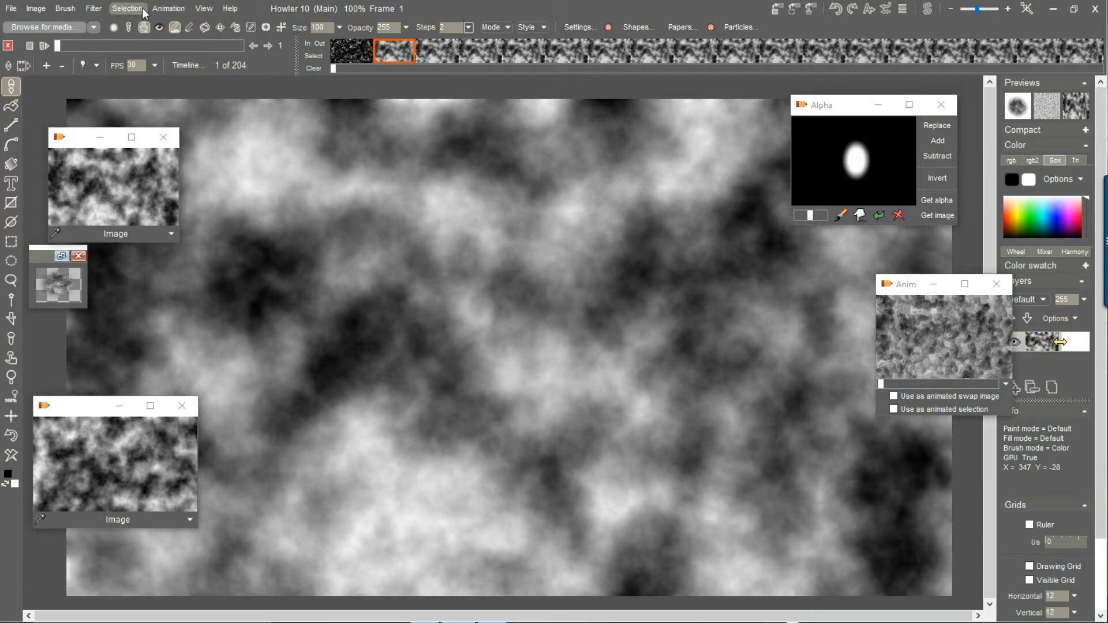
{"action": "left_click", "coordinate": [169, 9]}
{"action": "left_click", "coordinate": [197, 13]}
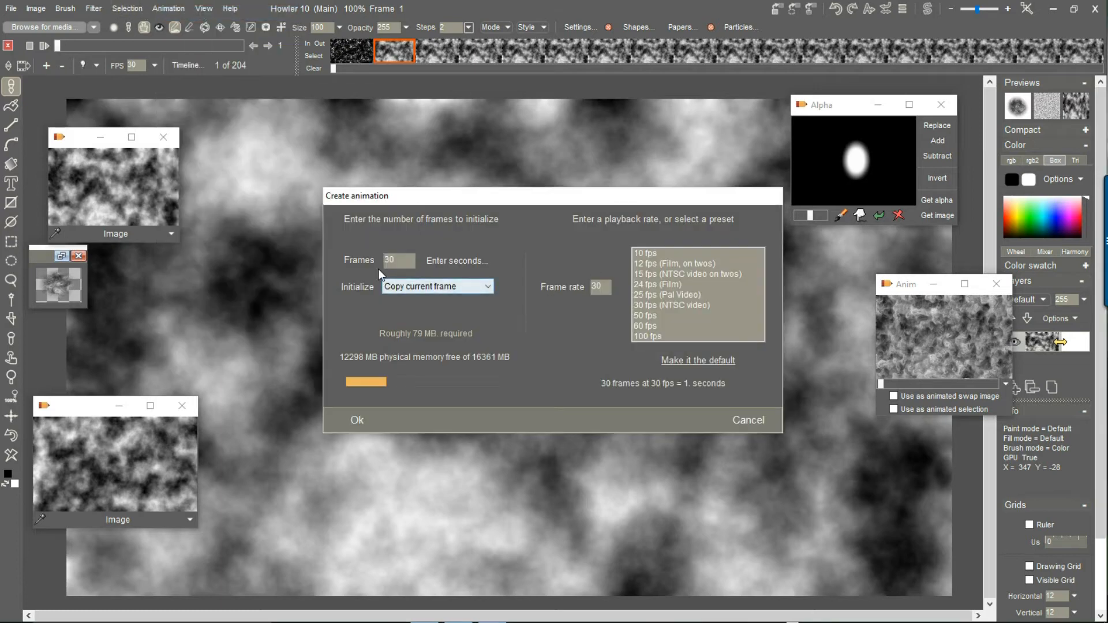
{"action": "type", "text": "3"}
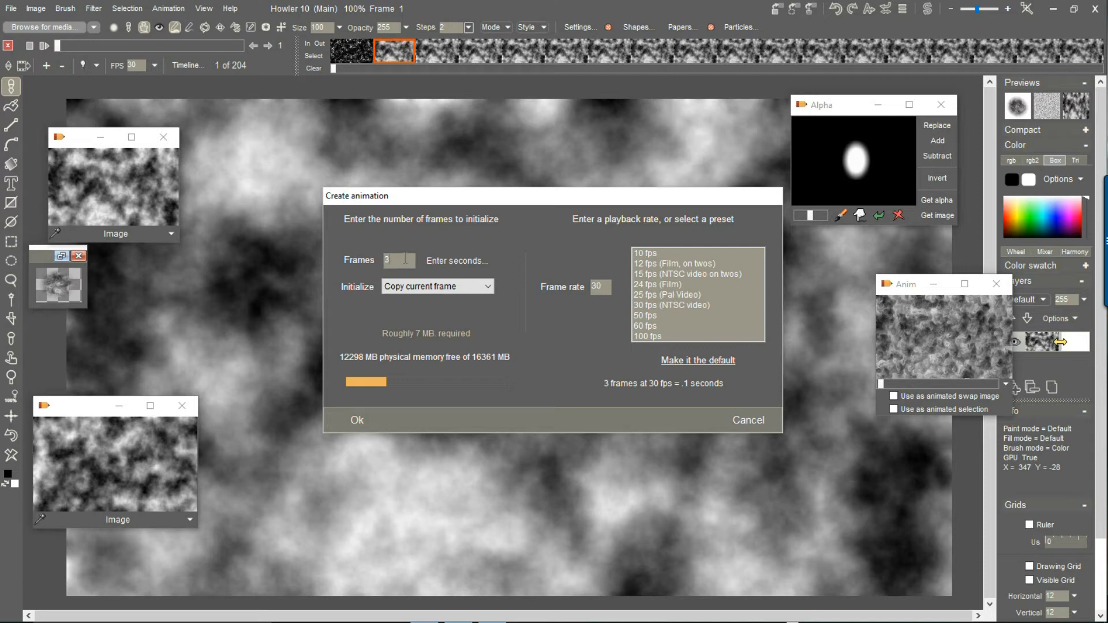
{"action": "type", "text": "5"}
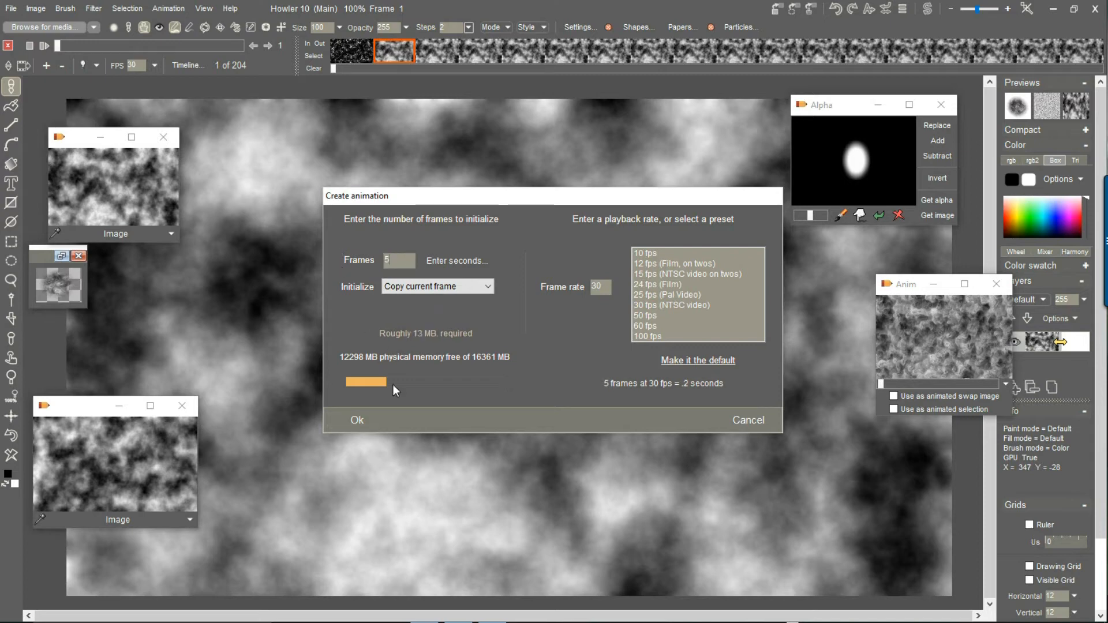
{"action": "left_click", "coordinate": [355, 423]}
{"action": "left_click", "coordinate": [542, 345]}
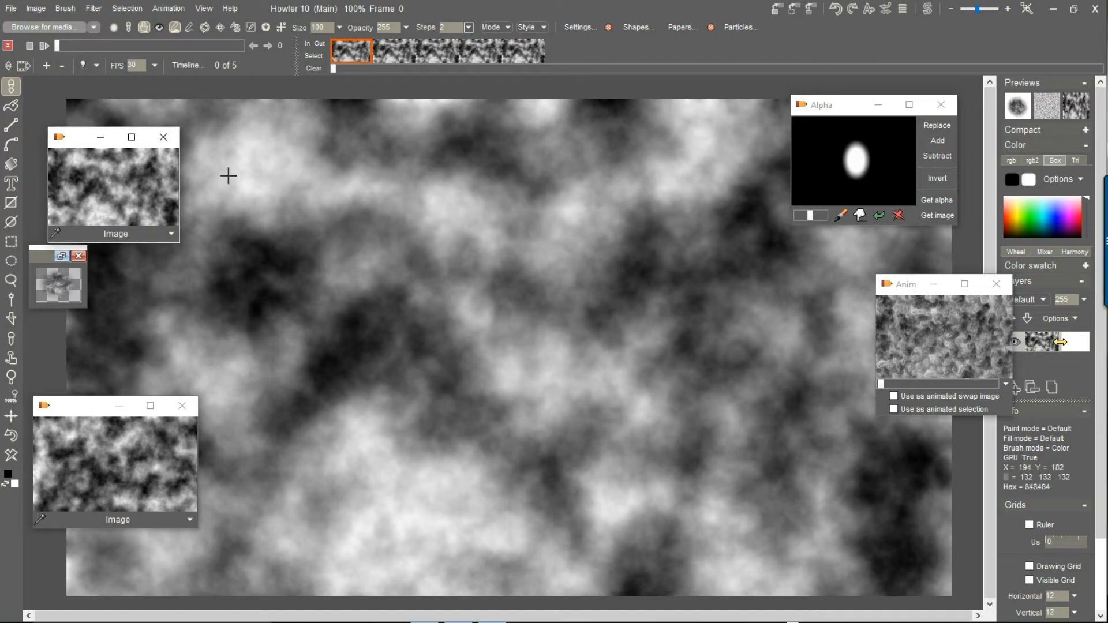
Step: Place the stored black-and-white noise images into frames 1 and 2 of the five-frame animation
{"action": "left_click", "coordinate": [404, 53]}
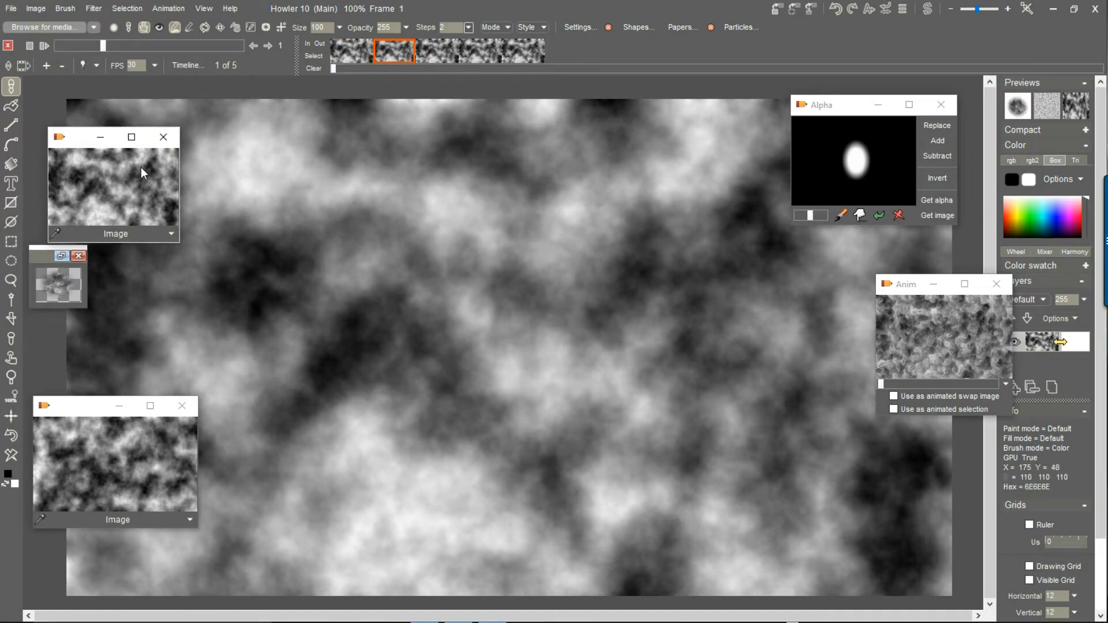
{"action": "left_click", "coordinate": [418, 59]}
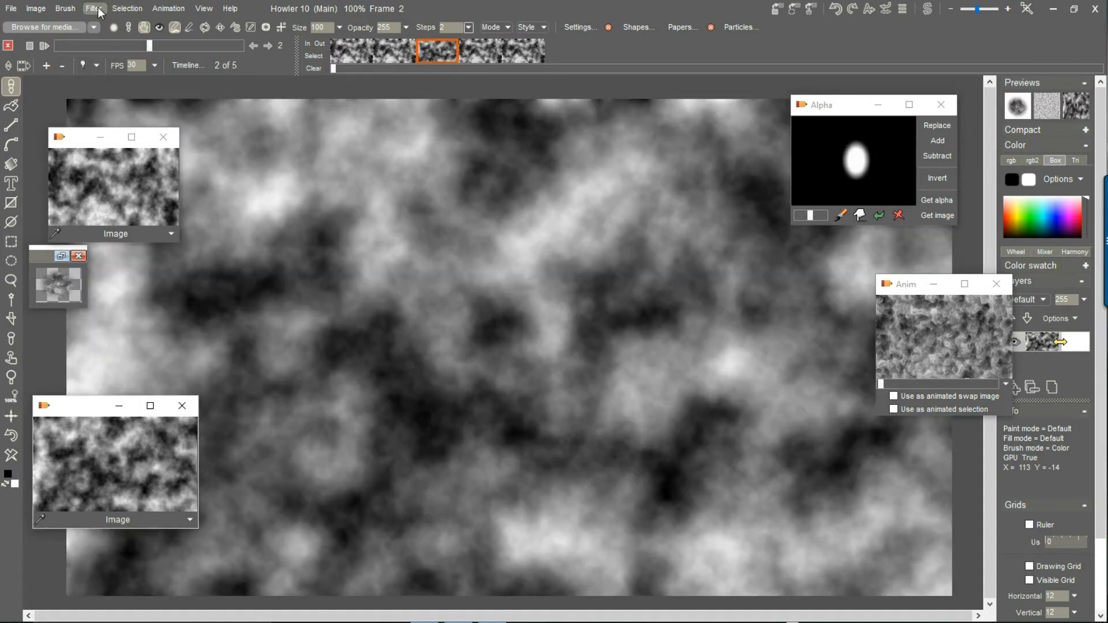
{"action": "left_click", "coordinate": [93, 8]}
Step: Render opaque 2 tone Plasma noise in black and white at scale 8 on frame 3
{"action": "left_click", "coordinate": [484, 50]}
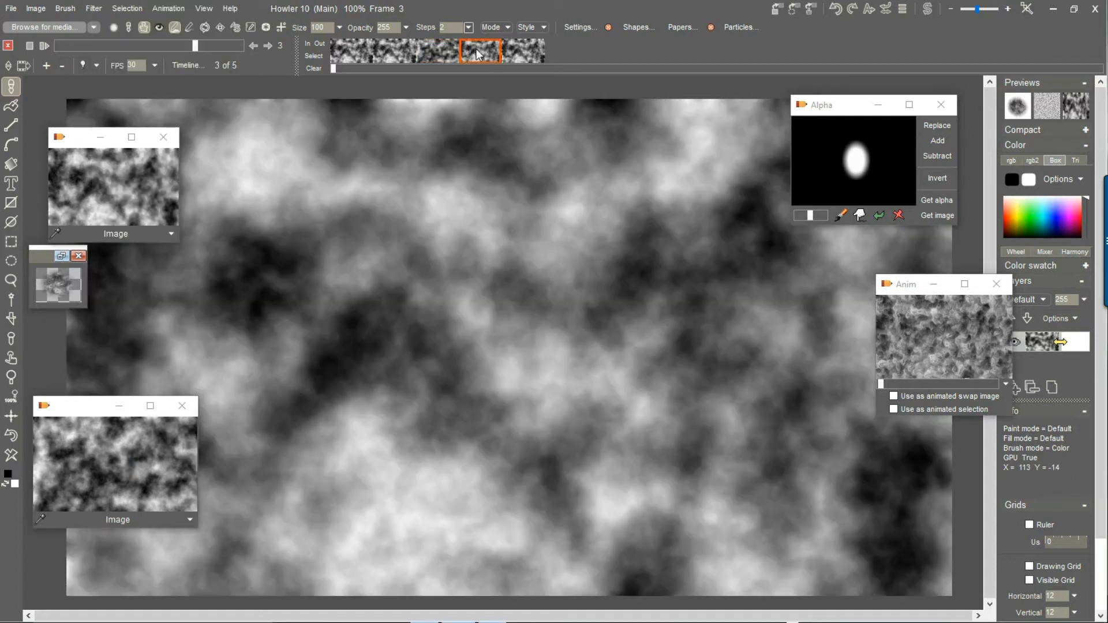
{"action": "left_click", "coordinate": [93, 9]}
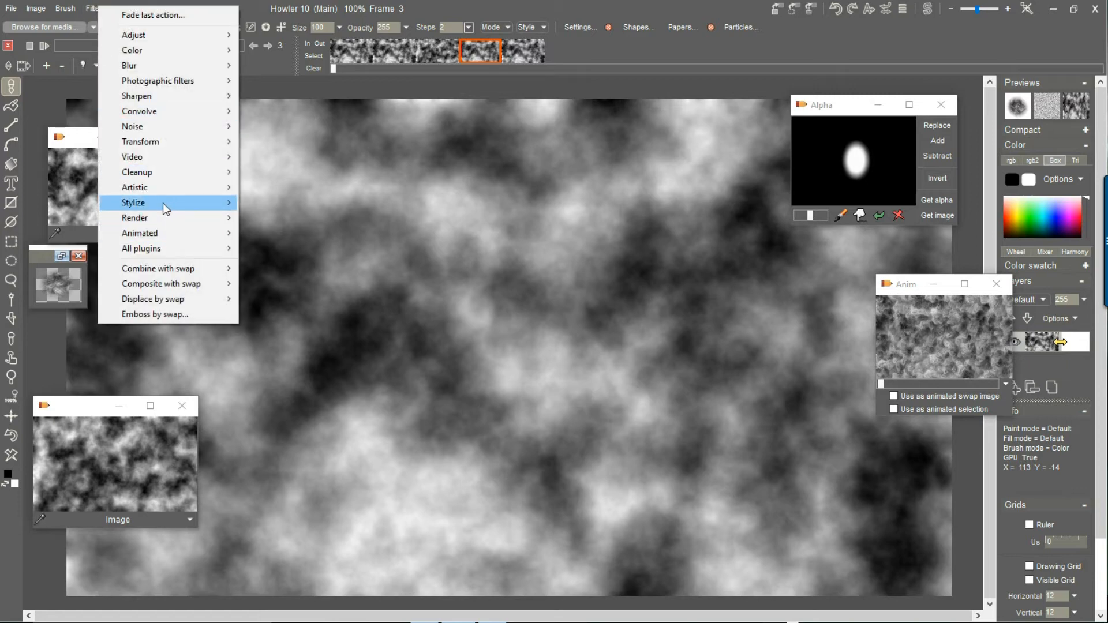
{"action": "mouse_move", "coordinate": [163, 218]}
{"action": "left_click", "coordinate": [290, 218]}
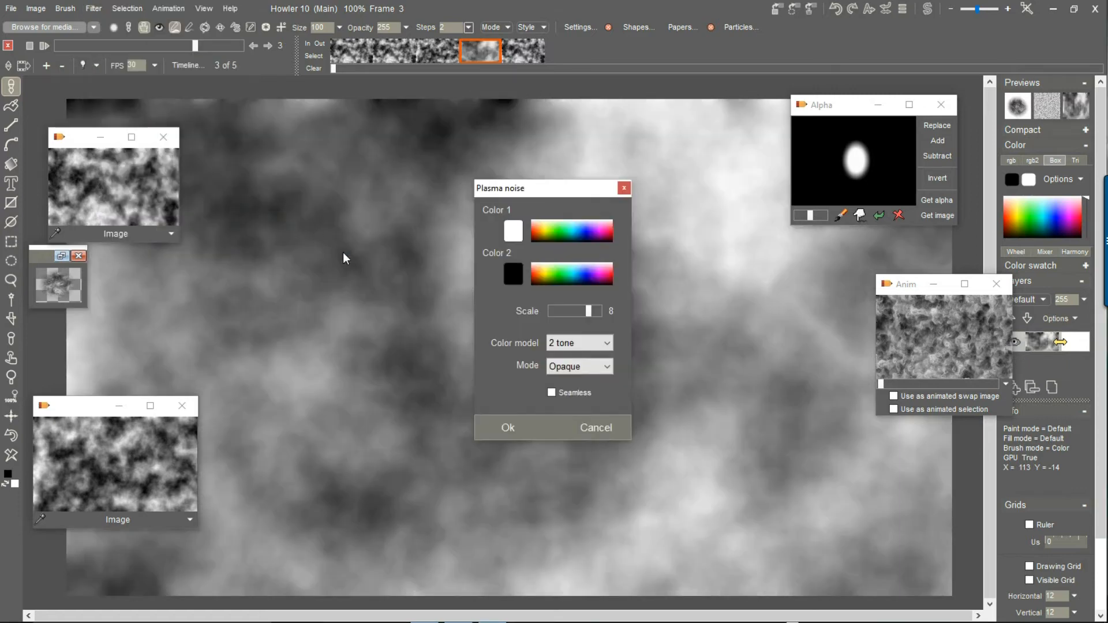
{"action": "left_click", "coordinate": [506, 426]}
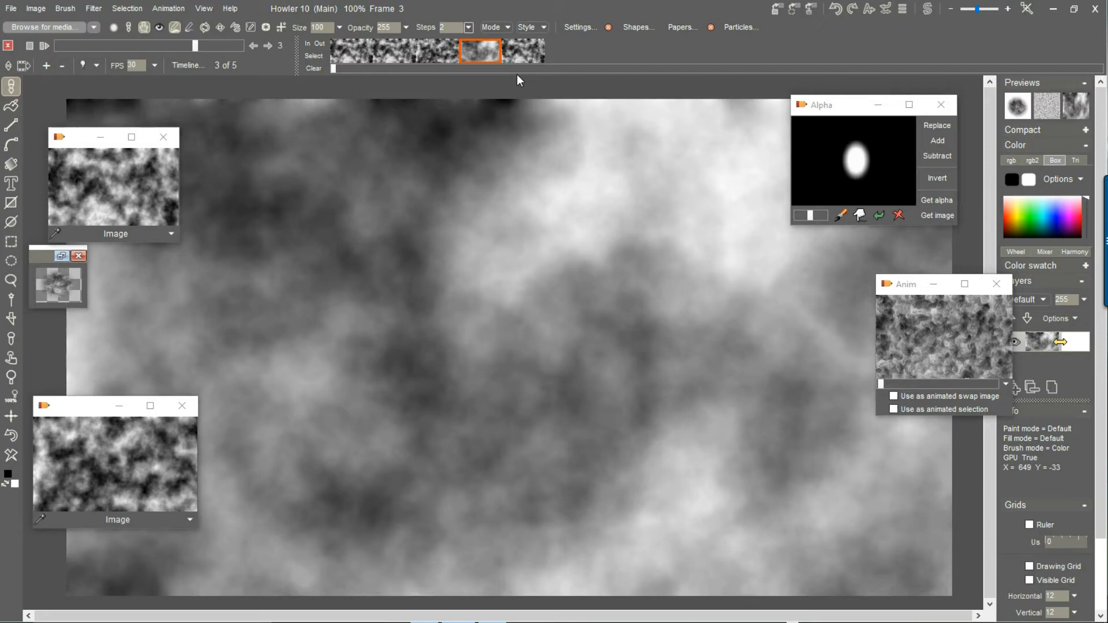
Step: Start a 2 tone black-and-white Plasma noise render on frame 4, with the mode set to Difference
{"action": "left_click", "coordinate": [518, 49]}
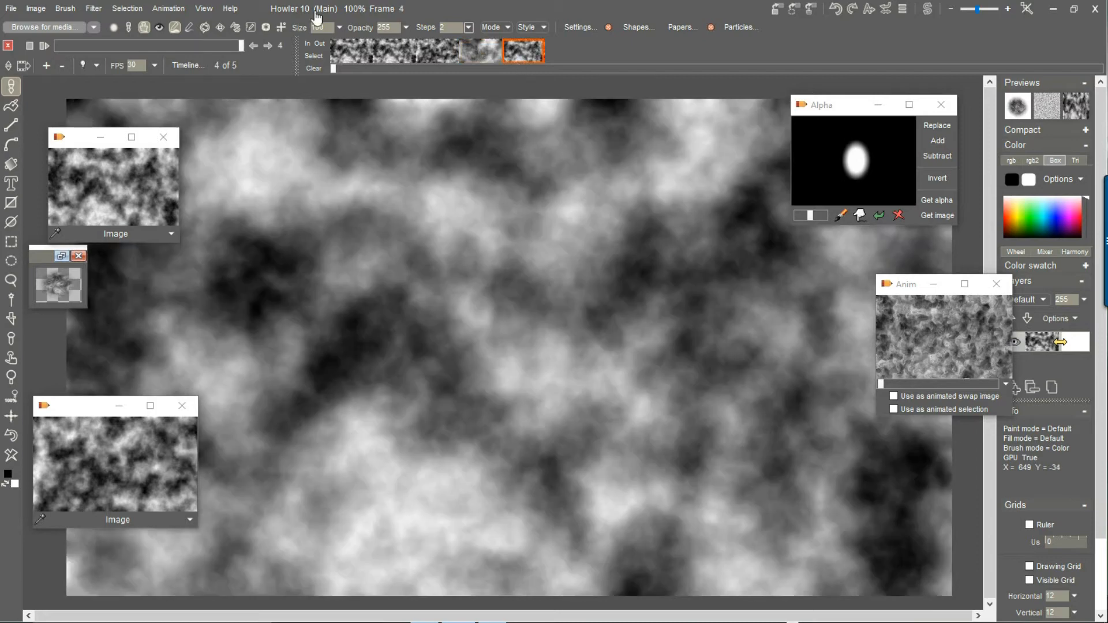
{"action": "left_click", "coordinate": [93, 8]}
{"action": "mouse_move", "coordinate": [232, 218]}
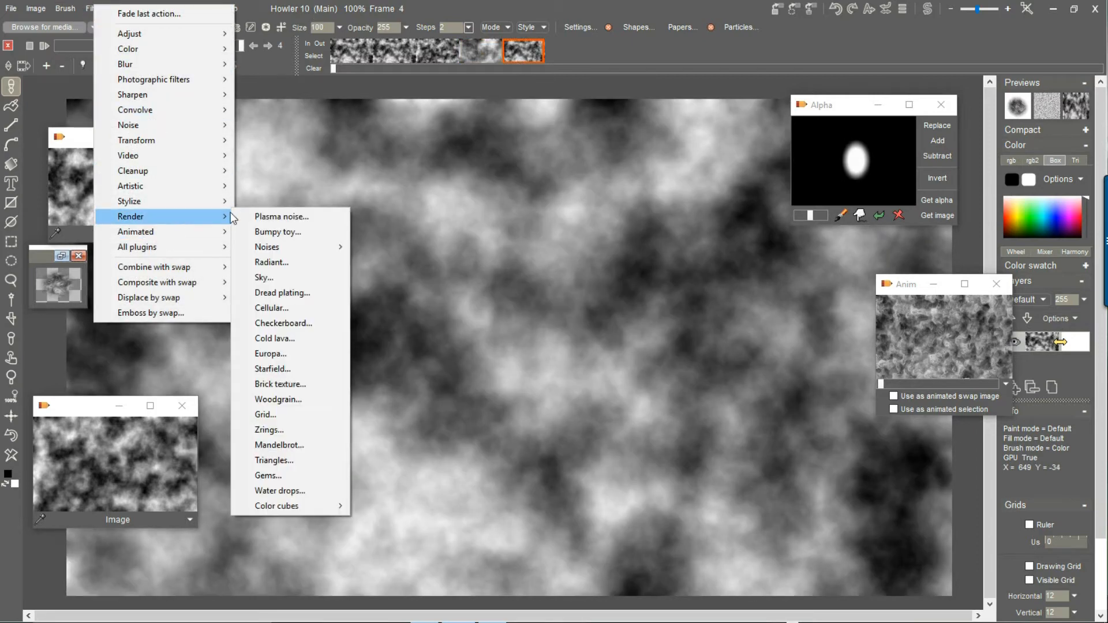
{"action": "left_click", "coordinate": [283, 217]}
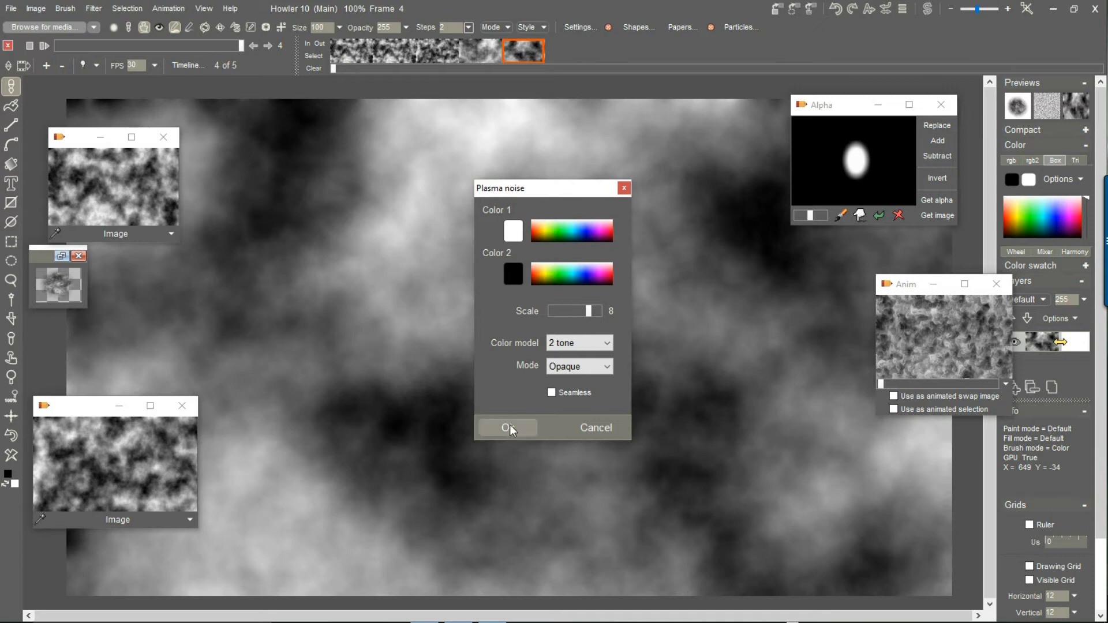
{"action": "left_click", "coordinate": [590, 313]}
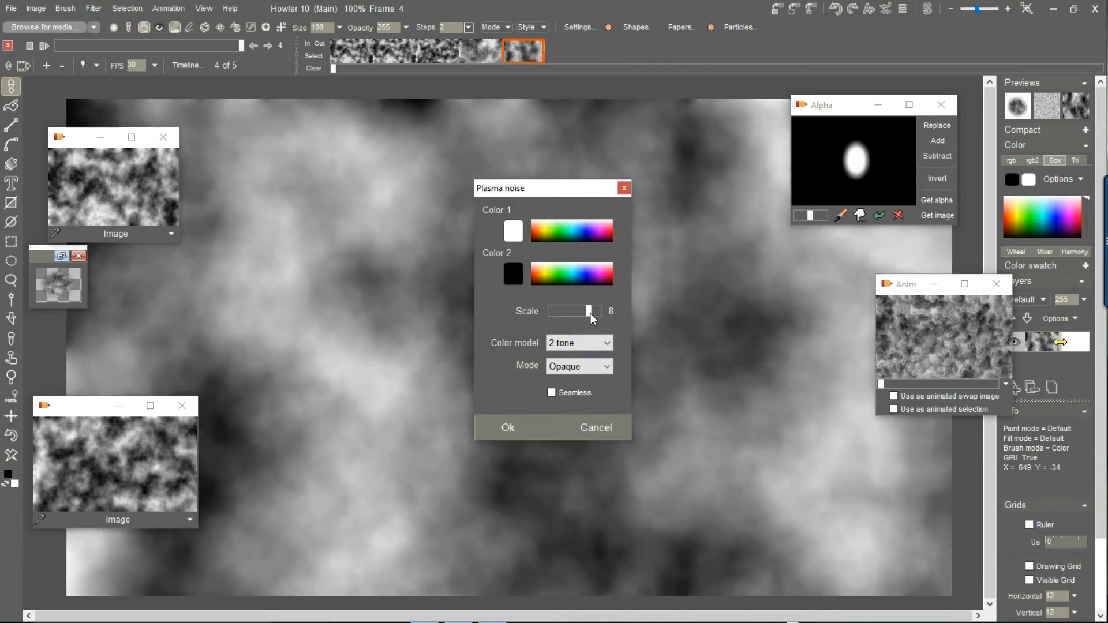
{"action": "left_click", "coordinate": [595, 368]}
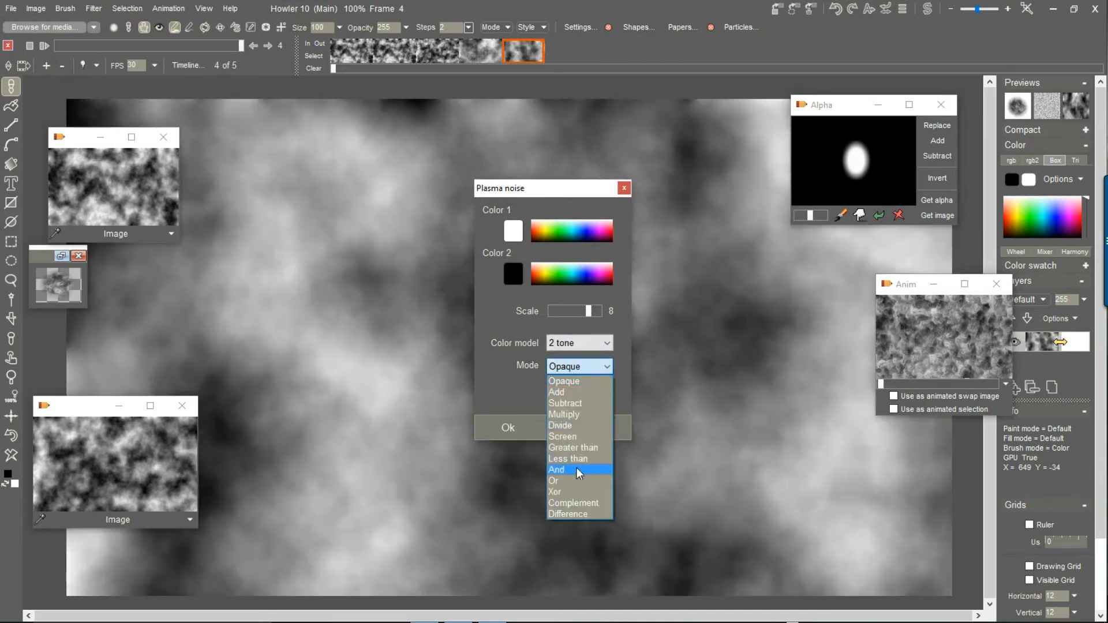
{"action": "left_click", "coordinate": [576, 514]}
{"action": "left_click_drag", "start_coordinate": [550, 184], "coordinate": [225, 196]}
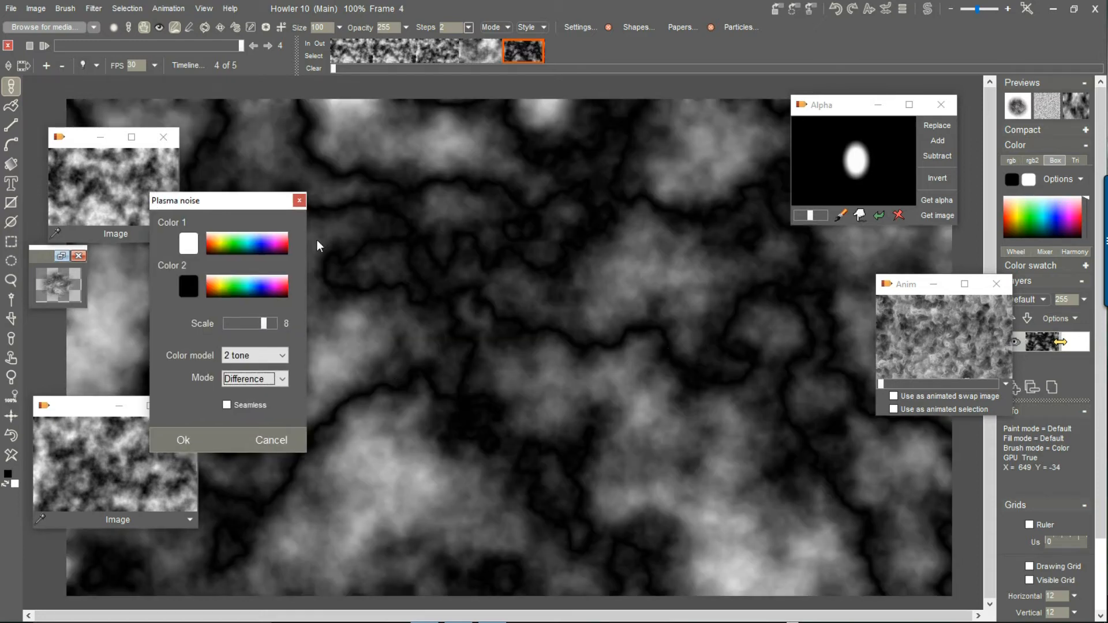
Step: Set the plasma noise scale to 9, regenerate the pattern several times and apply it to frame 4
{"action": "left_click", "coordinate": [258, 325]}
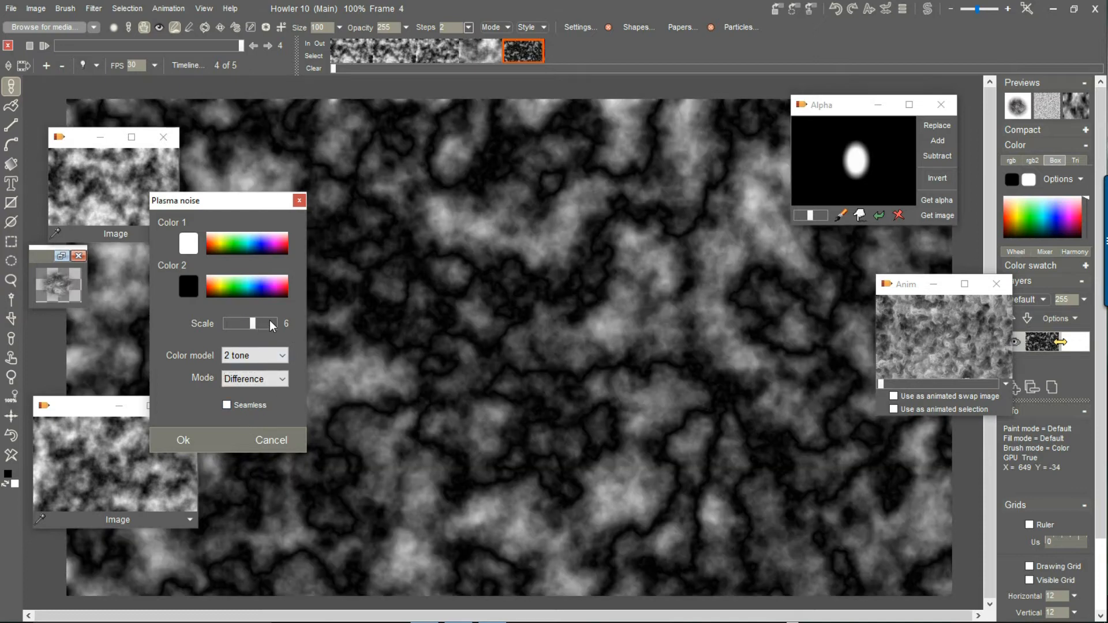
{"action": "left_click", "coordinate": [269, 320]}
{"action": "left_click", "coordinate": [272, 321]}
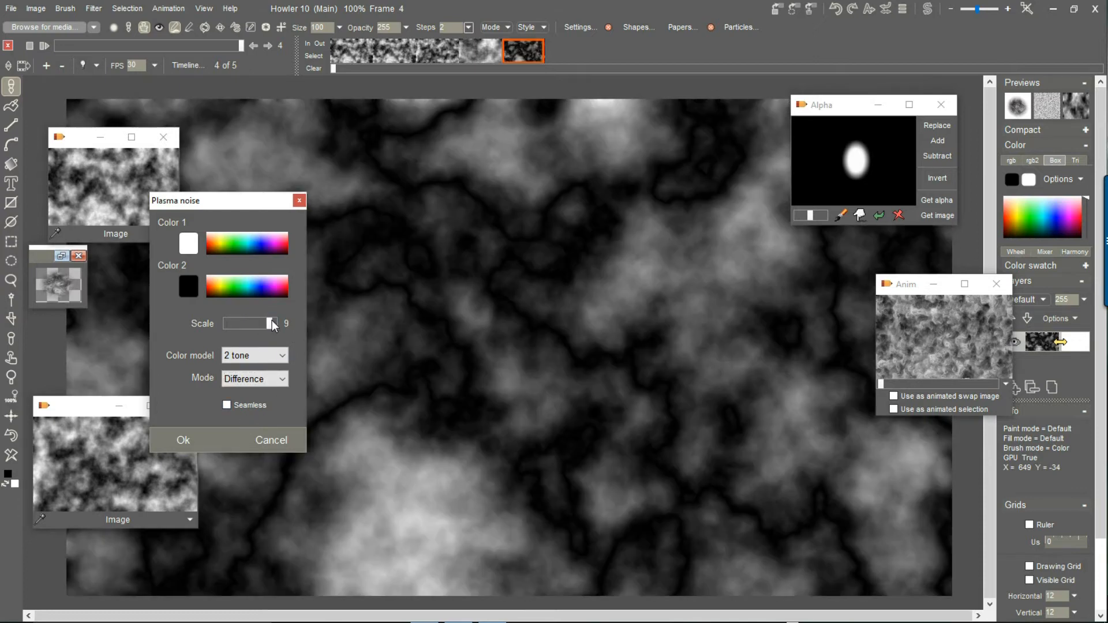
{"action": "left_click", "coordinate": [272, 324]}
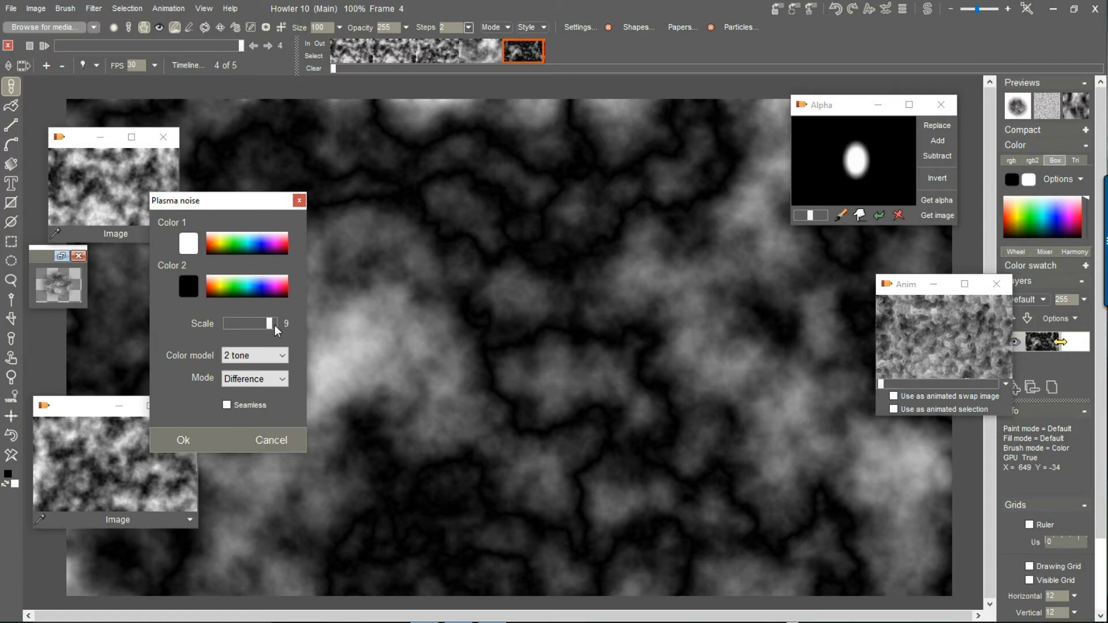
{"action": "left_click", "coordinate": [274, 324]}
{"action": "left_click", "coordinate": [275, 324]}
{"action": "left_click_drag", "start_coordinate": [275, 324], "coordinate": [270, 325]}
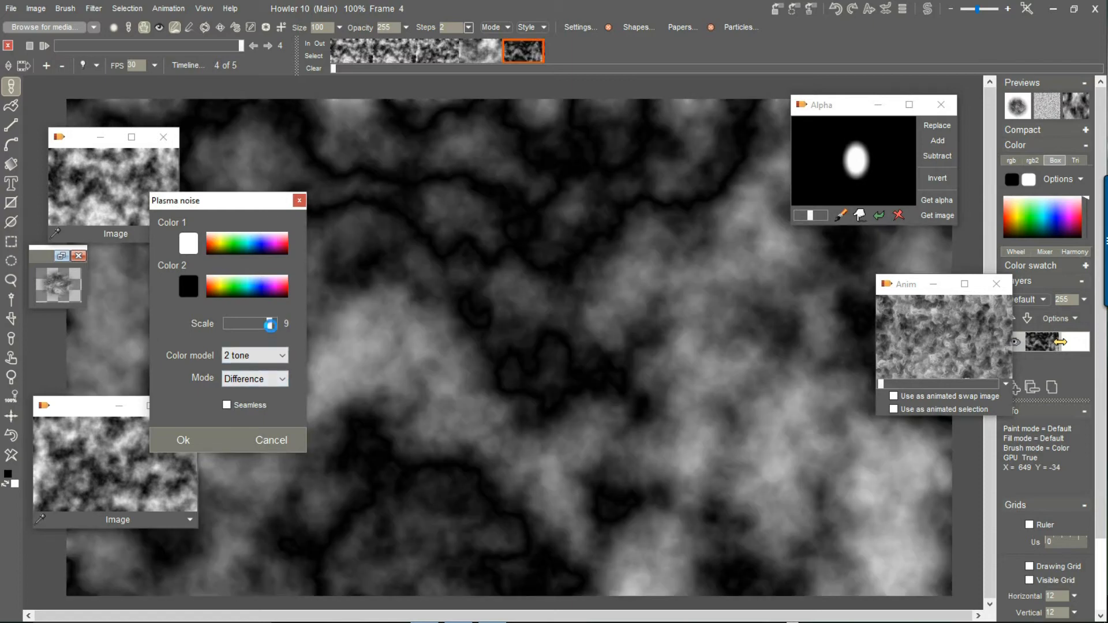
{"action": "left_click", "coordinate": [182, 441]}
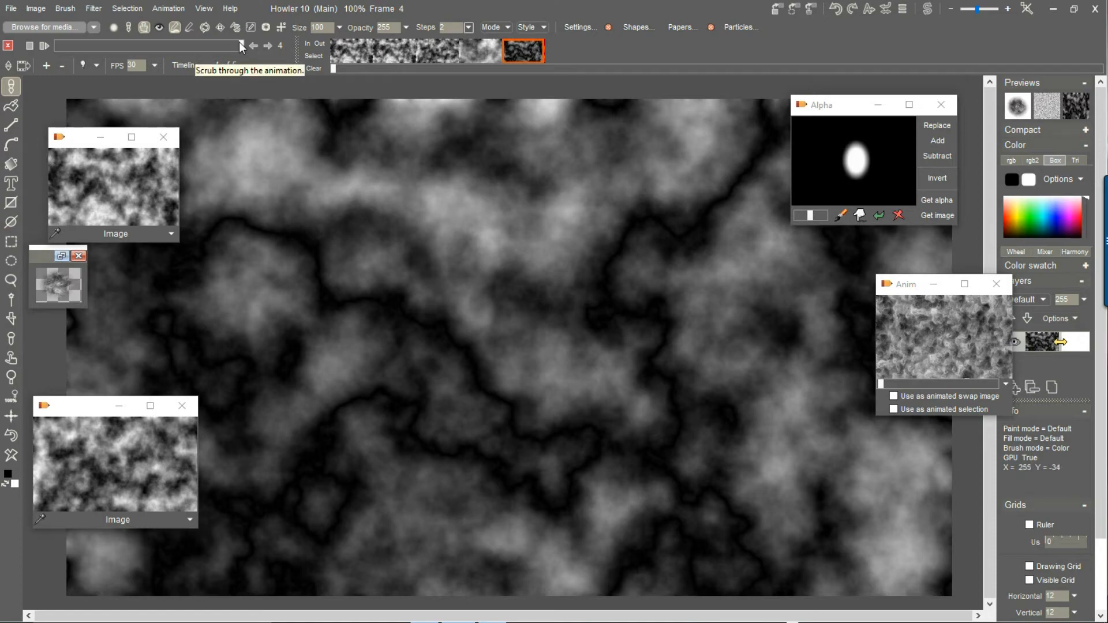
Step: Return to frame 1 and store the five-frame animation in memory
{"action": "left_click_drag", "start_coordinate": [239, 42], "coordinate": [103, 42]}
{"action": "left_click", "coordinate": [168, 8]}
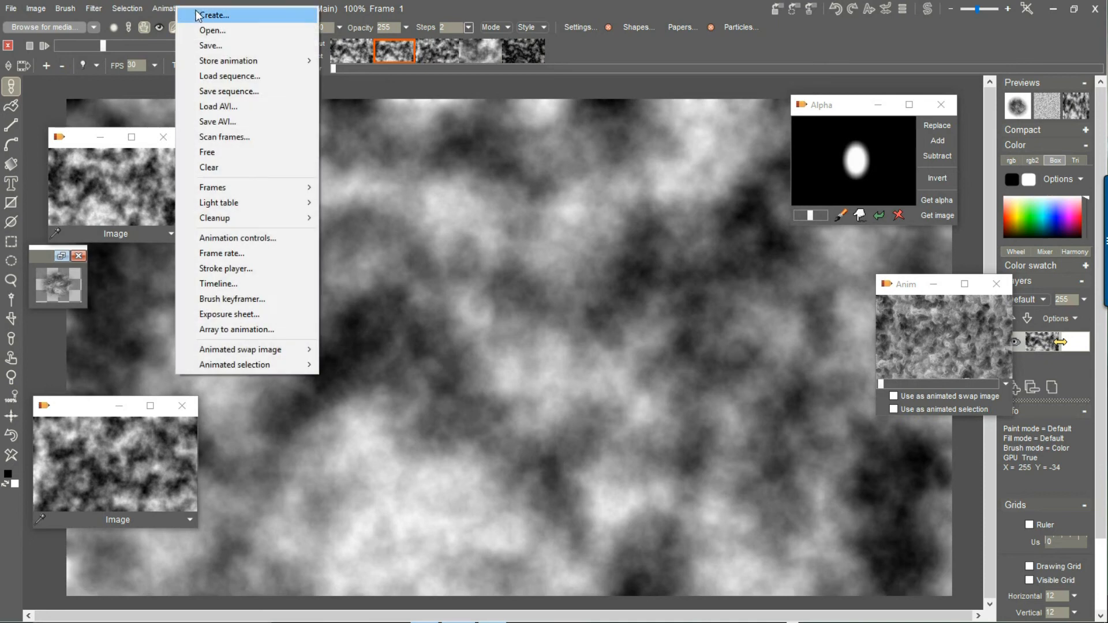
{"action": "mouse_move", "coordinate": [231, 60]}
{"action": "left_click", "coordinate": [366, 59]}
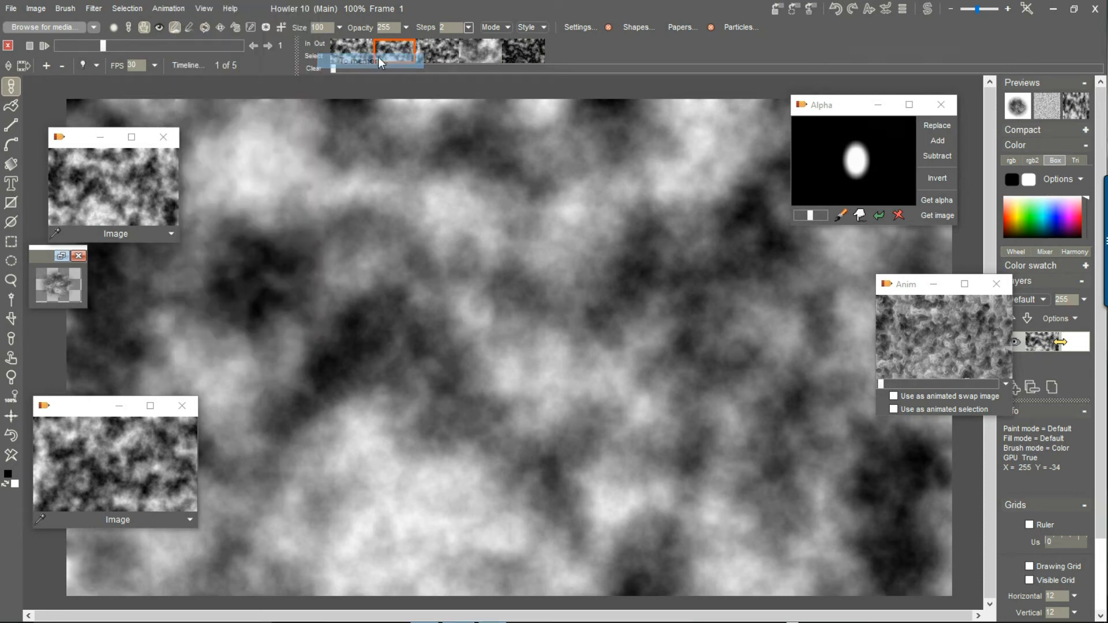
Step: Close the older stored animation and the Alpha window, then reposition the newly stored animation and rewind its preview
{"action": "left_click", "coordinate": [997, 284]}
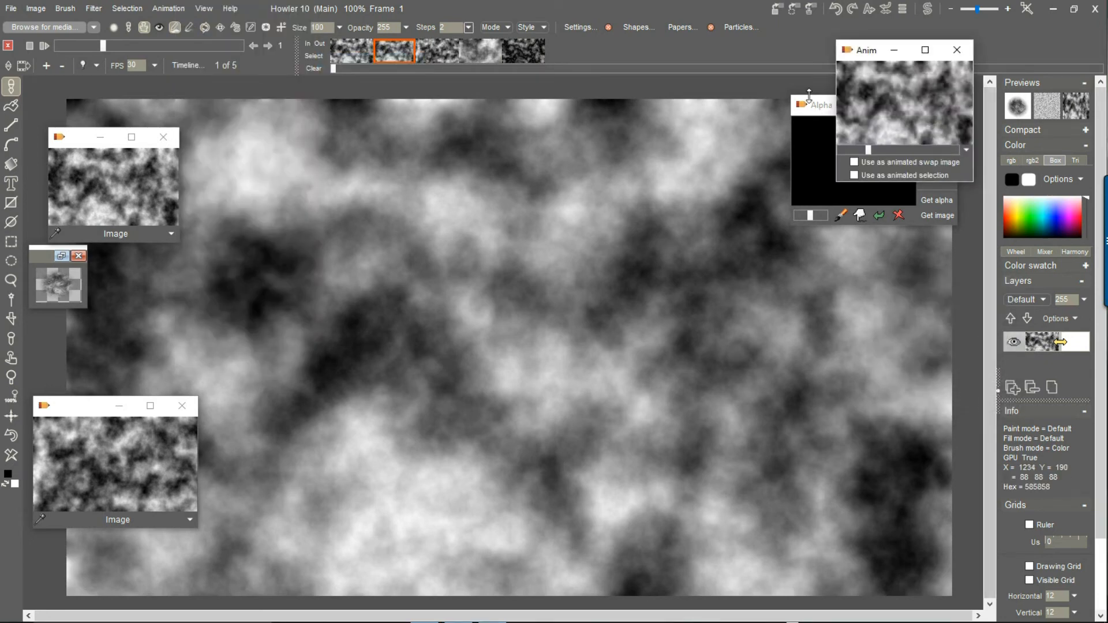
{"action": "left_click", "coordinate": [824, 110]}
{"action": "left_click", "coordinate": [941, 115]}
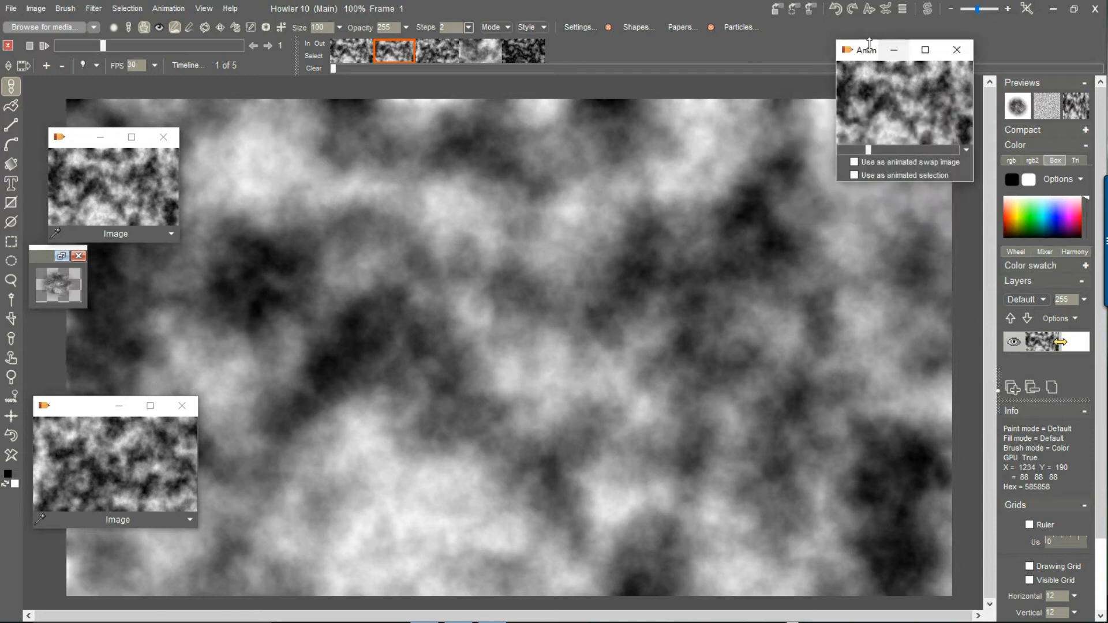
{"action": "left_click_drag", "start_coordinate": [864, 58], "coordinate": [863, 134]}
{"action": "mouse_move", "coordinate": [881, 232]}
{"action": "left_mouse_down"}
{"action": "mouse_move", "coordinate": [920, 226]}
{"action": "mouse_move", "coordinate": [838, 226]}
{"action": "left_mouse_up"}
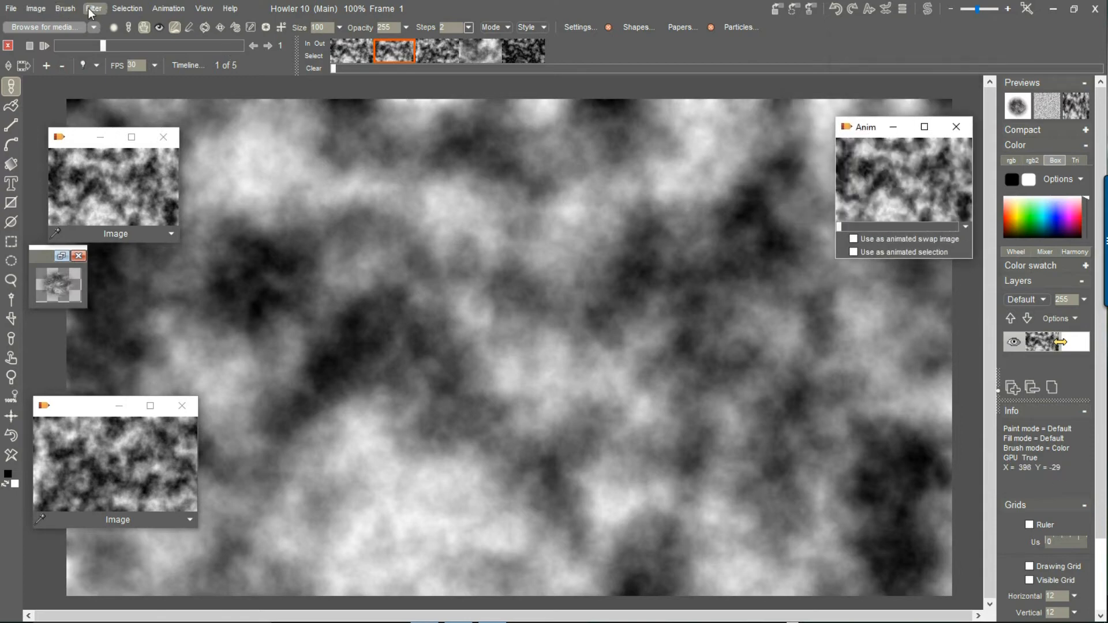
Step: Extrapolate the frames with 88 tweens using the Motion prediction module, accept creating 265 frames and close the module
{"action": "left_click", "coordinate": [93, 8]}
{"action": "mouse_move", "coordinate": [152, 146]}
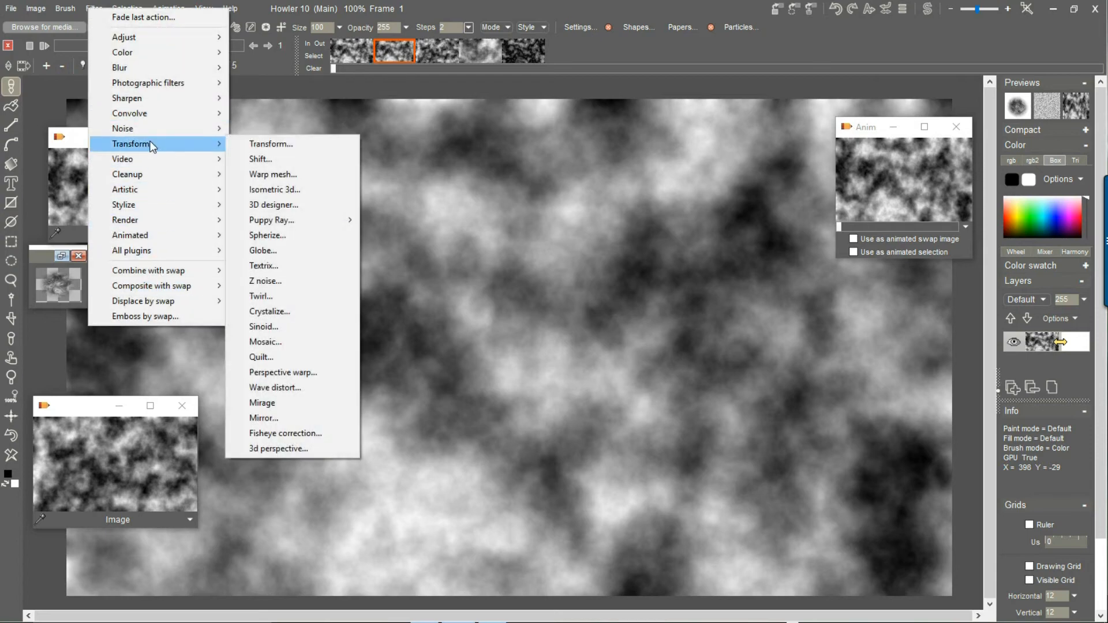
{"action": "mouse_move", "coordinate": [132, 236]}
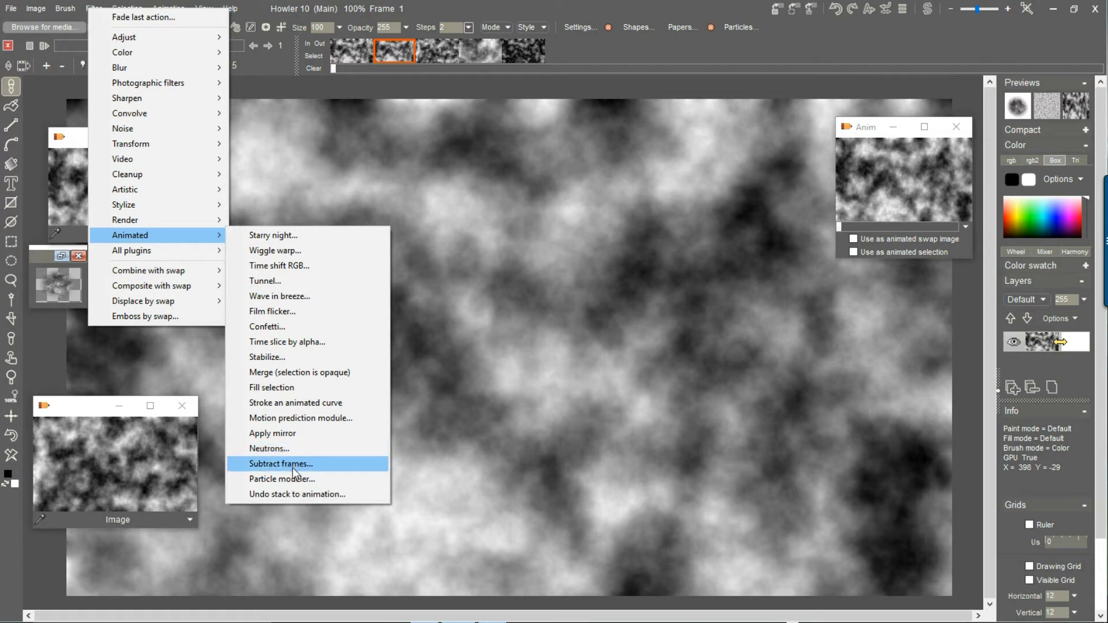
{"action": "left_click", "coordinate": [327, 418]}
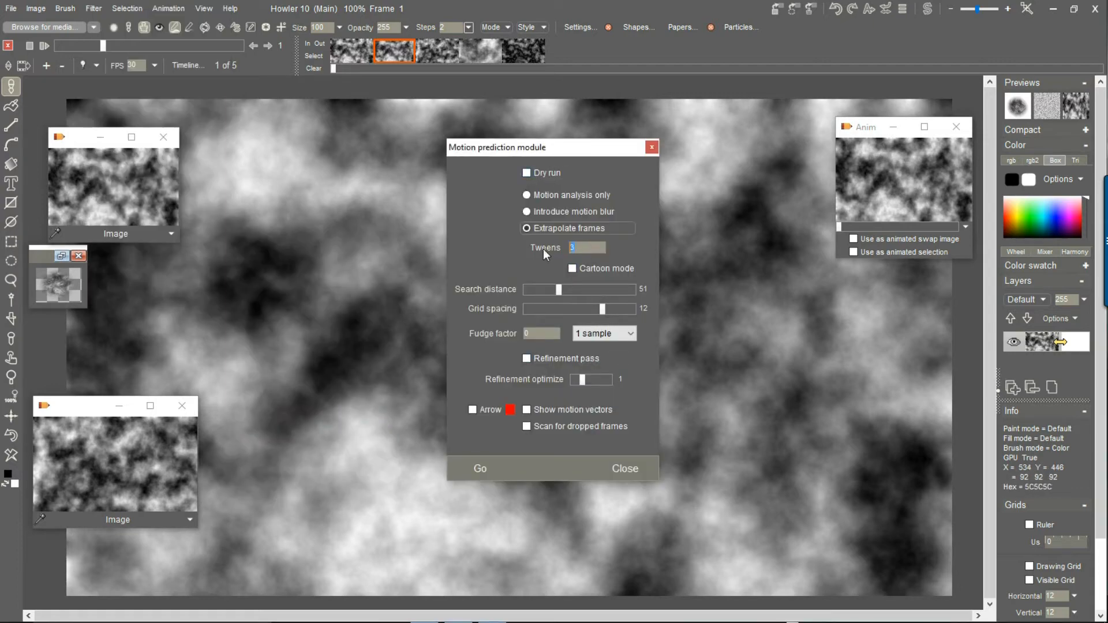
{"action": "type", "text": "88"}
{"action": "left_click", "coordinate": [480, 471]}
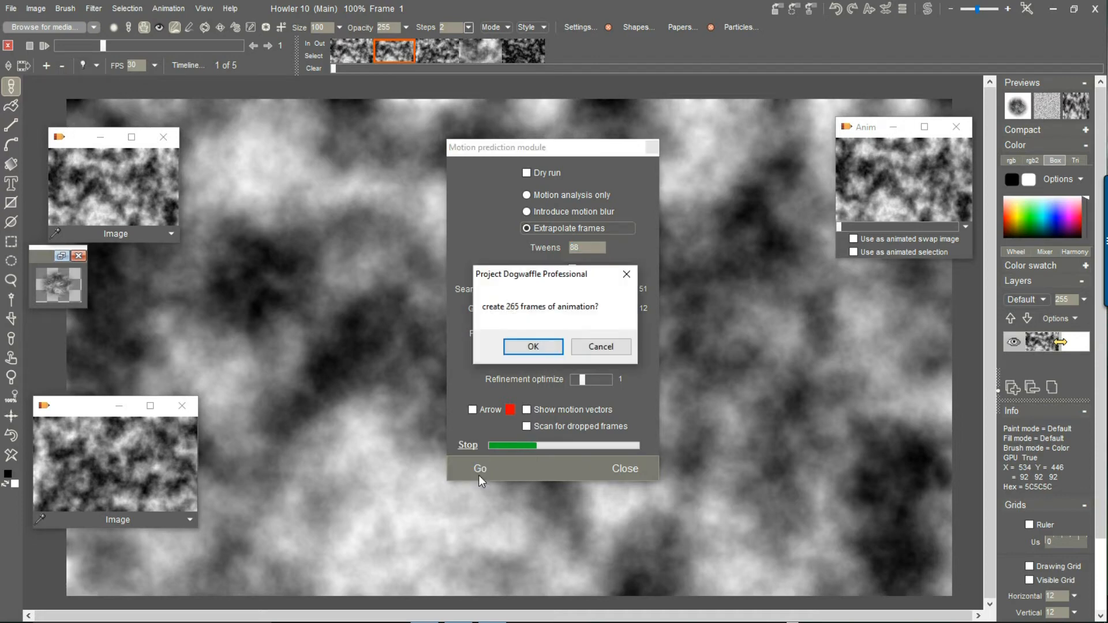
{"action": "left_click", "coordinate": [537, 345]}
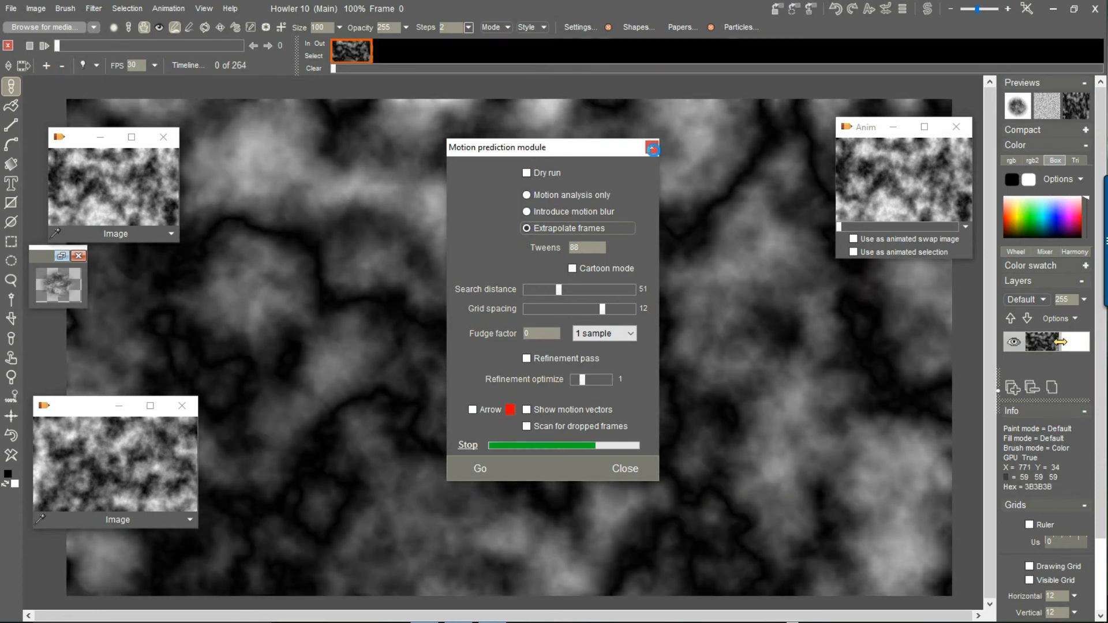
{"action": "left_click", "coordinate": [624, 468]}
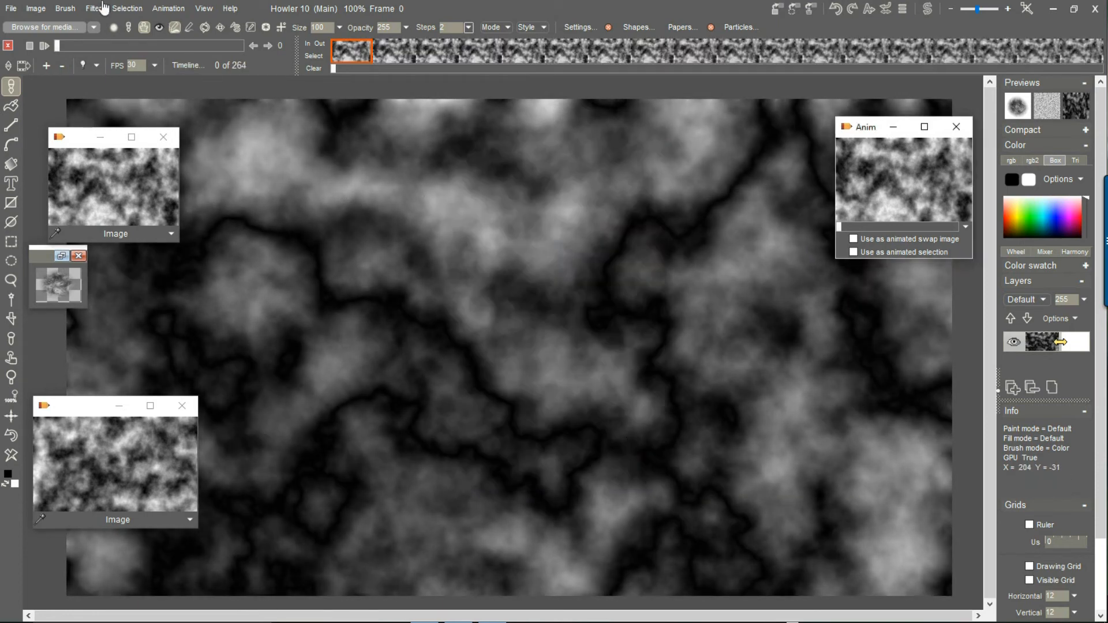
Step: Make the extrapolated animation loopable
{"action": "right_click", "coordinate": [487, 54]}
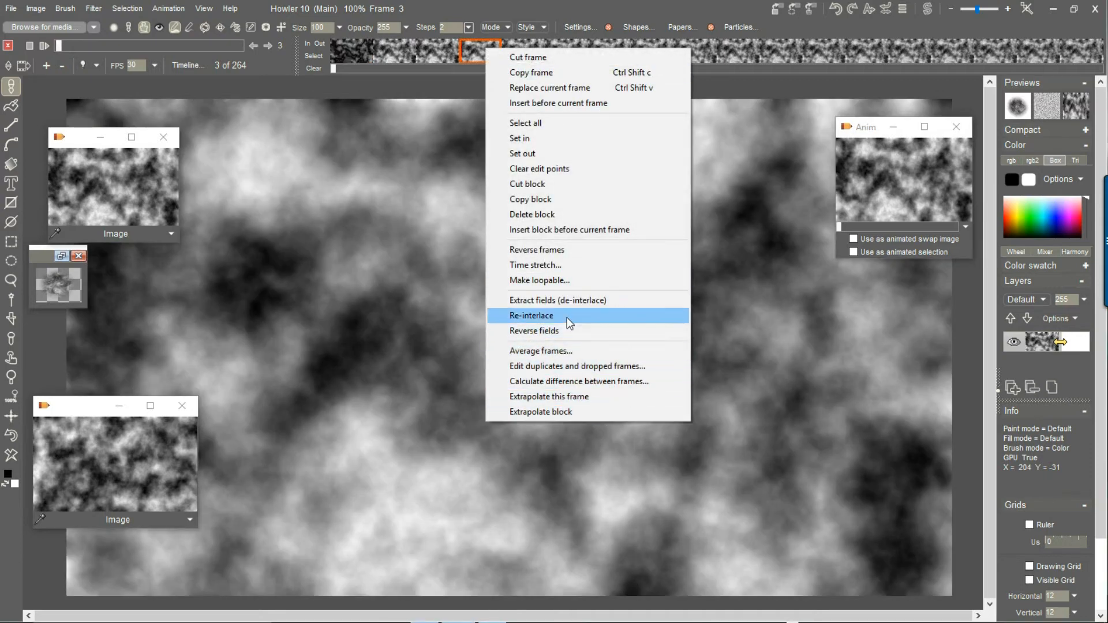
{"action": "left_click", "coordinate": [560, 280]}
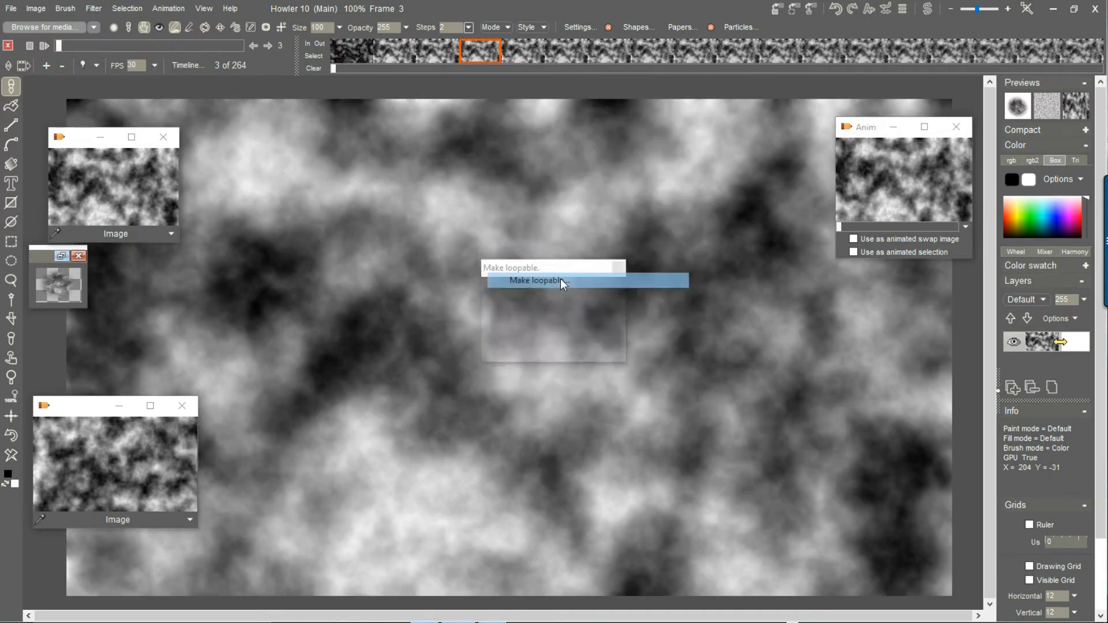
{"action": "left_click", "coordinate": [515, 349]}
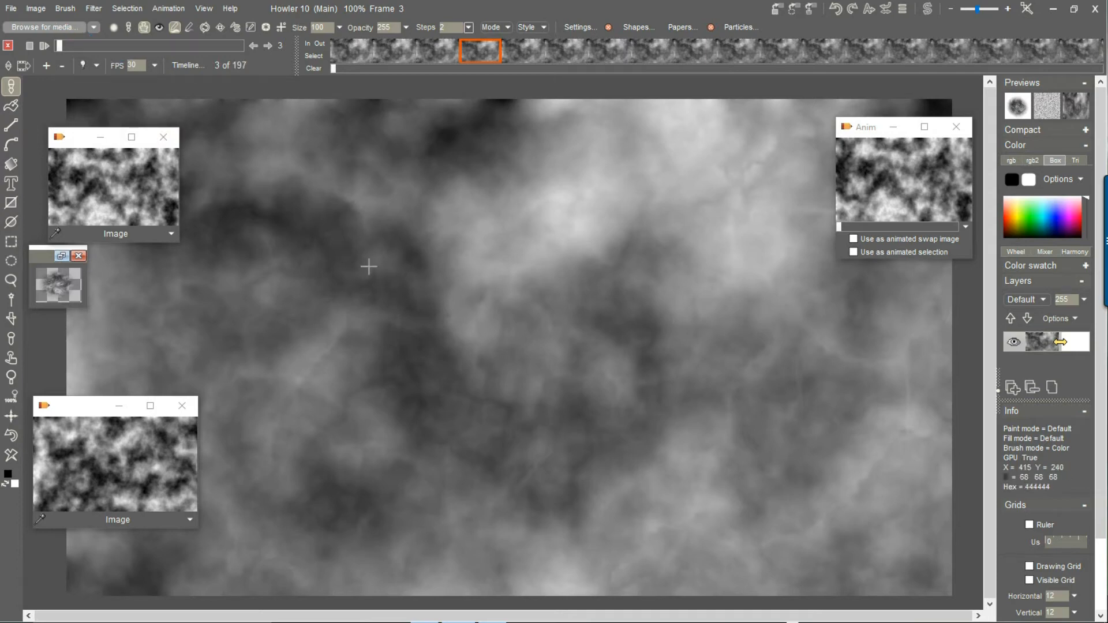
Step: Scrub through and play the looped animation to examine the morphing, stopping at frame 34
{"action": "left_click", "coordinate": [61, 47]}
{"action": "left_click_drag", "start_coordinate": [55, 43], "coordinate": [206, 68]}
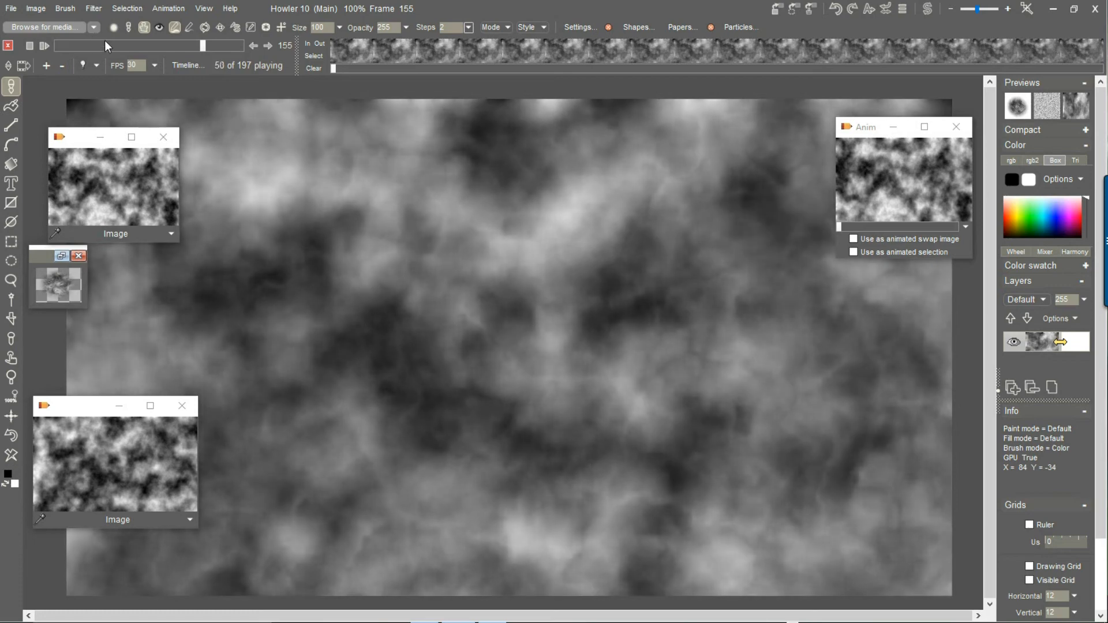
{"action": "left_click", "coordinate": [89, 43]}
{"action": "left_click", "coordinate": [36, 8]}
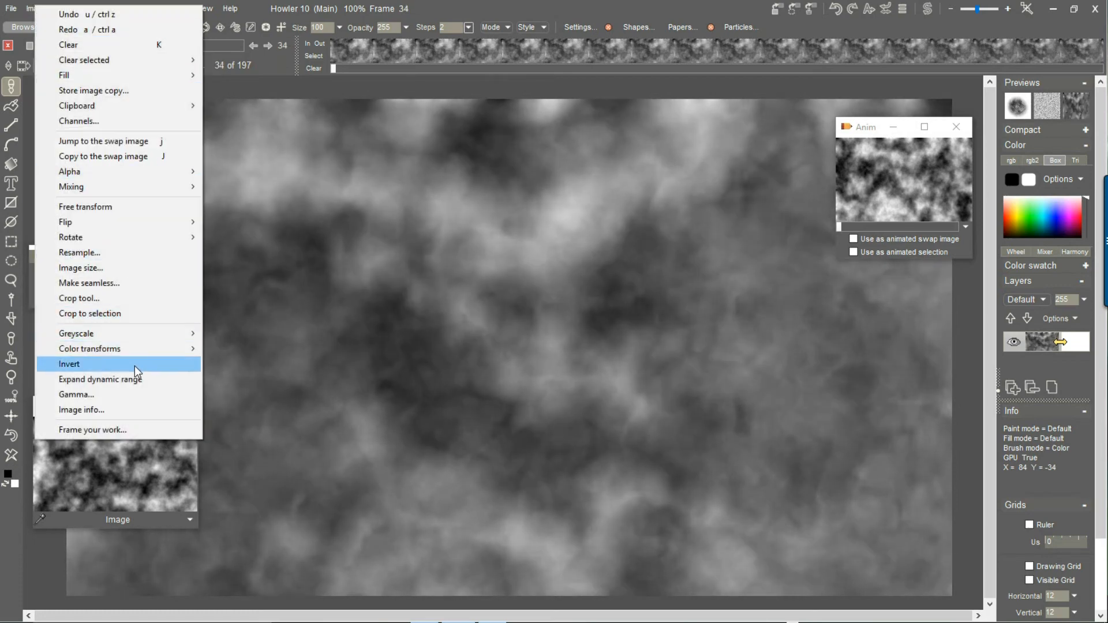
{"action": "left_click", "coordinate": [329, 8]}
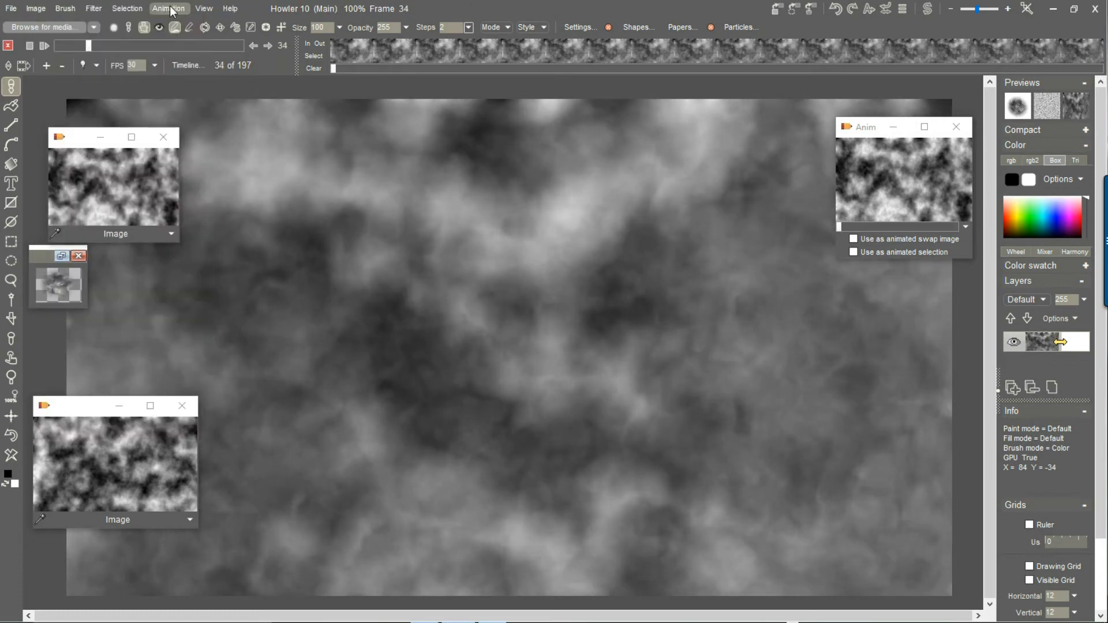
Step: Store the looped animation in memory and enable the stored copy as the animated swap image
{"action": "left_click", "coordinate": [161, 9]}
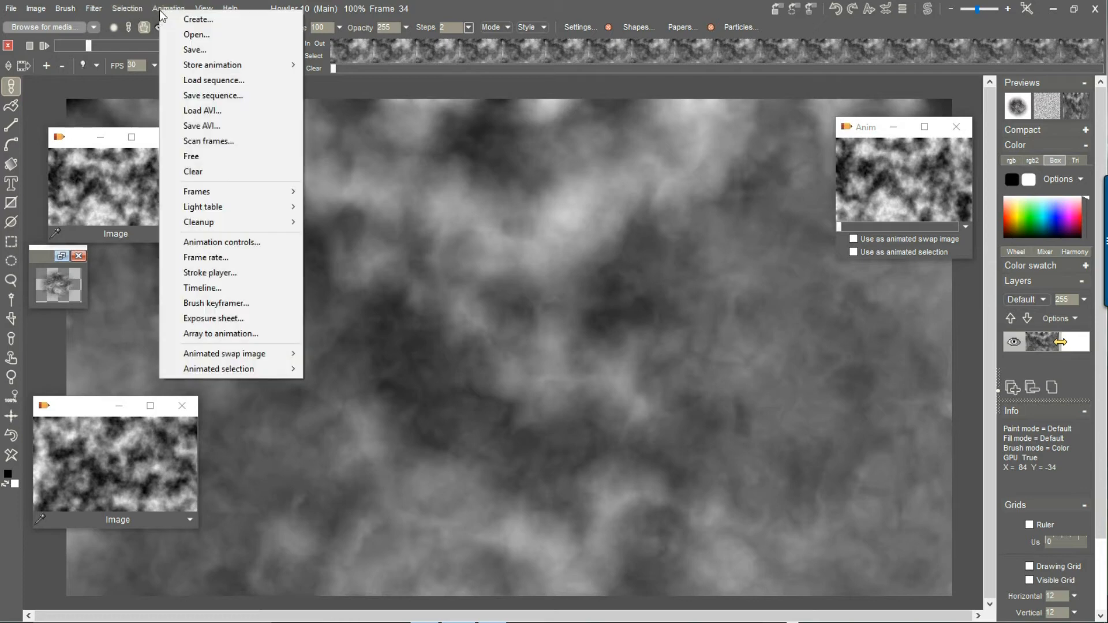
{"action": "mouse_move", "coordinate": [214, 64]}
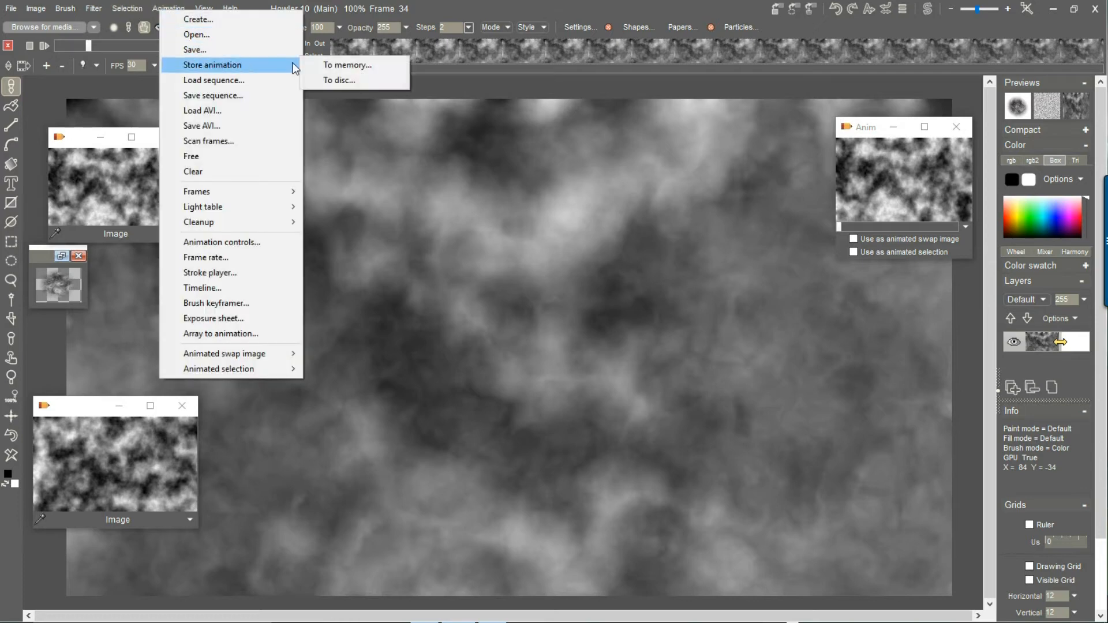
{"action": "left_click", "coordinate": [337, 67]}
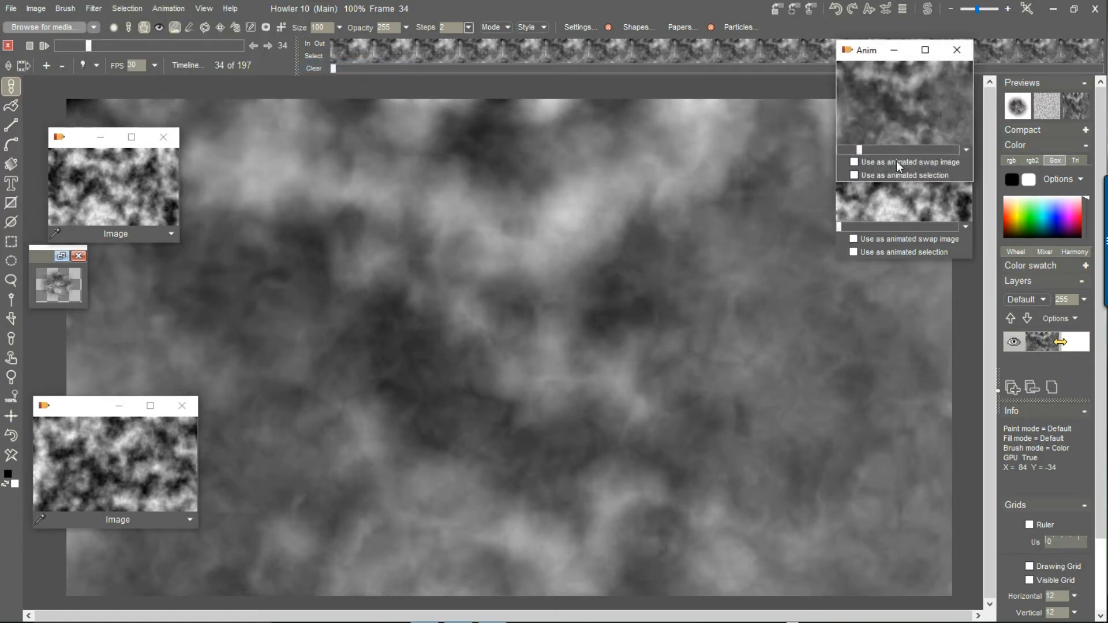
{"action": "left_click_drag", "start_coordinate": [865, 50], "coordinate": [948, 344]}
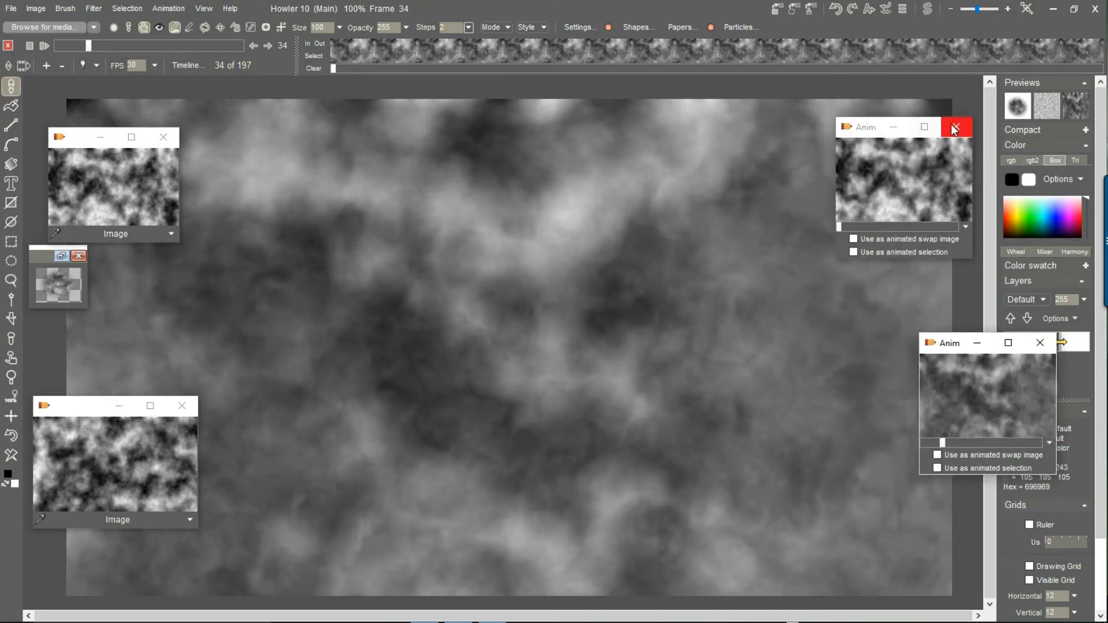
{"action": "left_click_drag", "start_coordinate": [953, 345], "coordinate": [846, 196]}
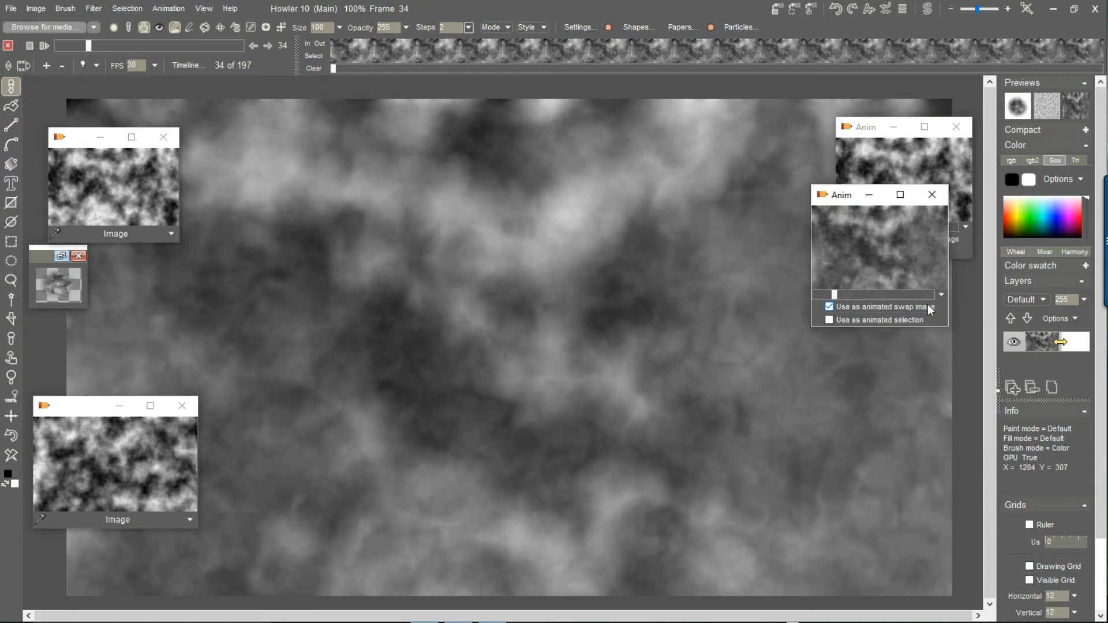
Step: Move to frame 119, turn on swap mixing and try the Divide mode for the current layer
{"action": "left_click_drag", "start_coordinate": [96, 45], "coordinate": [169, 62]}
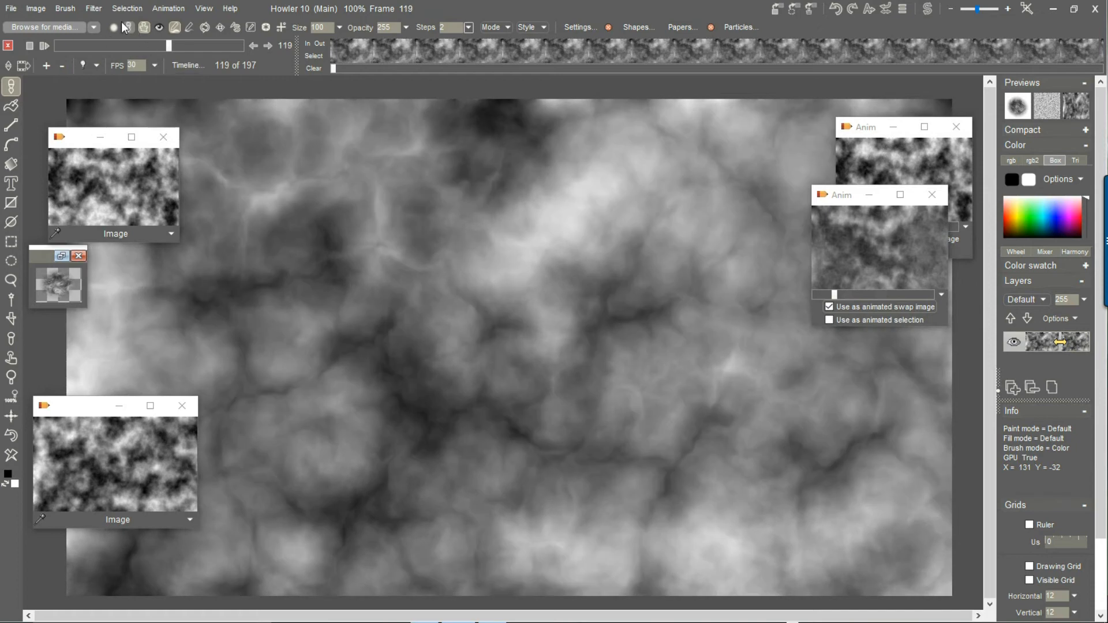
{"action": "left_click", "coordinate": [1075, 109]}
{"action": "right_click", "coordinate": [1076, 111]}
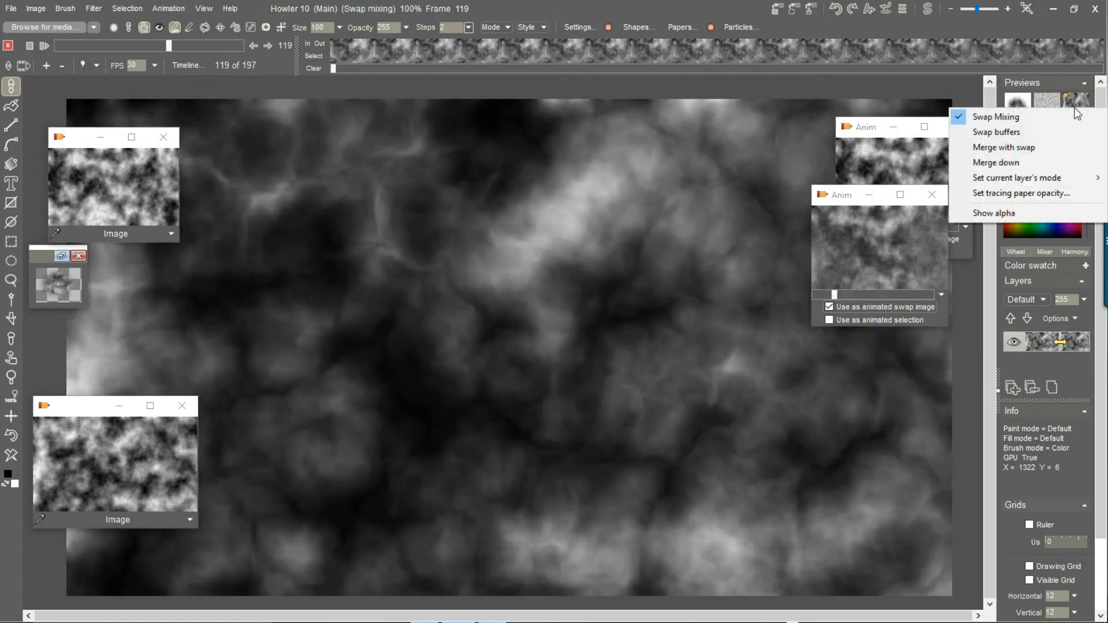
{"action": "mouse_move", "coordinate": [1035, 179]}
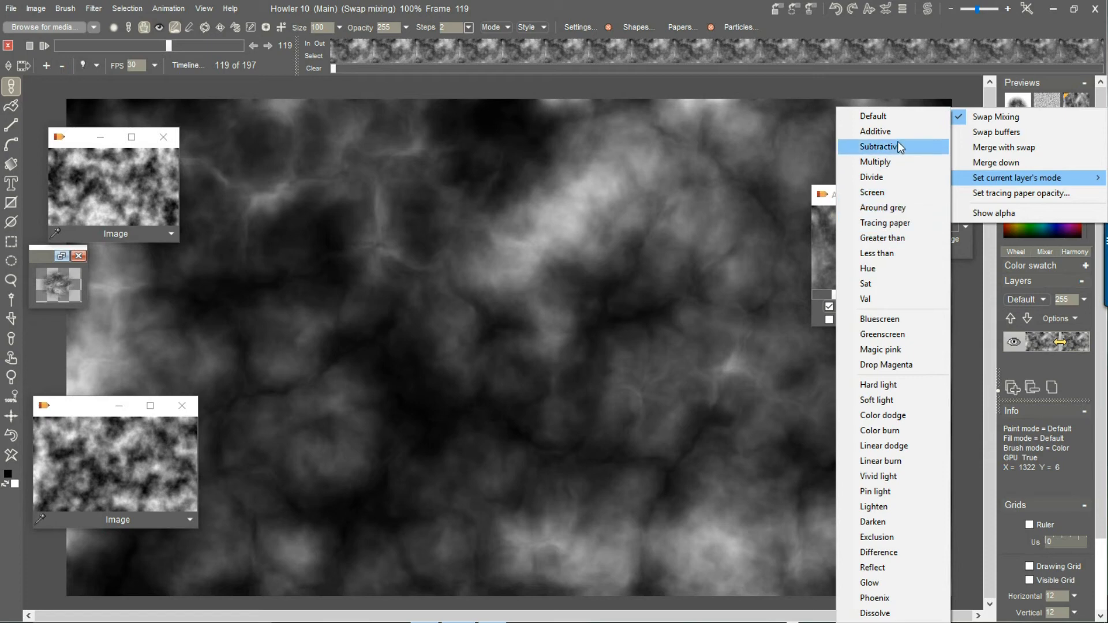
{"action": "left_click", "coordinate": [882, 175]}
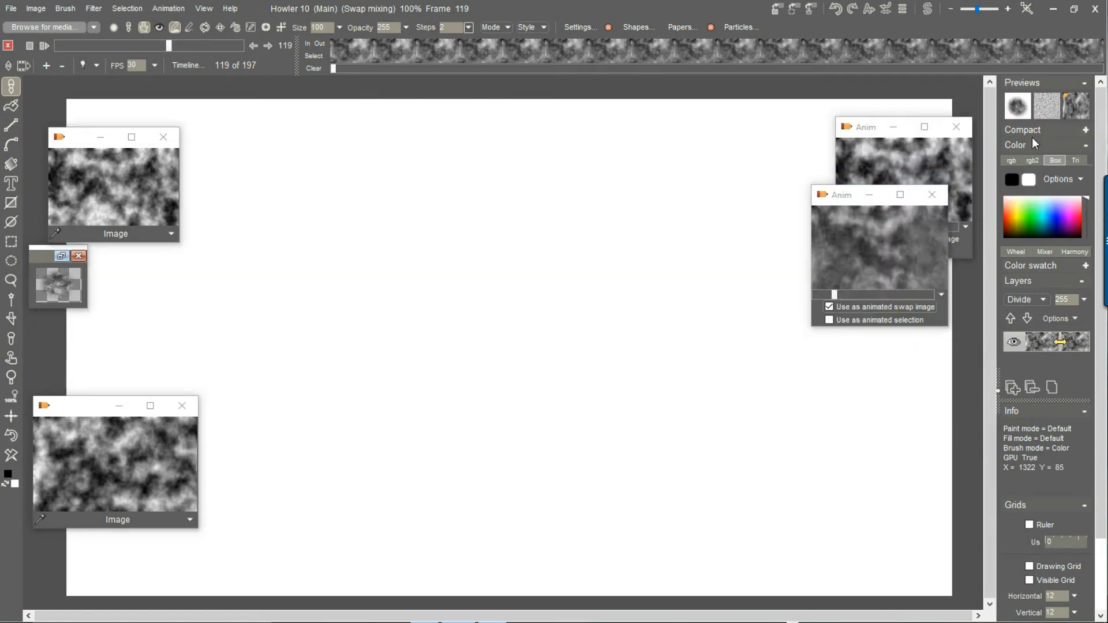
Step: Try the Screen and Reflect layer modes for the swap mix, toggling swap mixing off and on to compare
{"action": "left_click", "coordinate": [1077, 115]}
{"action": "mouse_move", "coordinate": [1028, 180]}
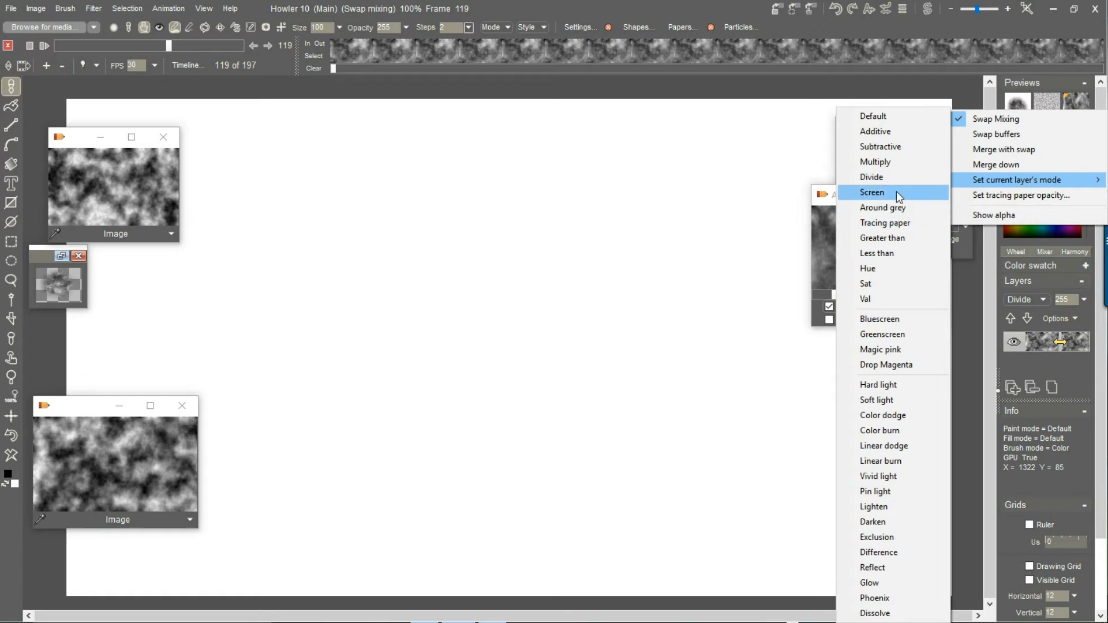
{"action": "left_click", "coordinate": [897, 194]}
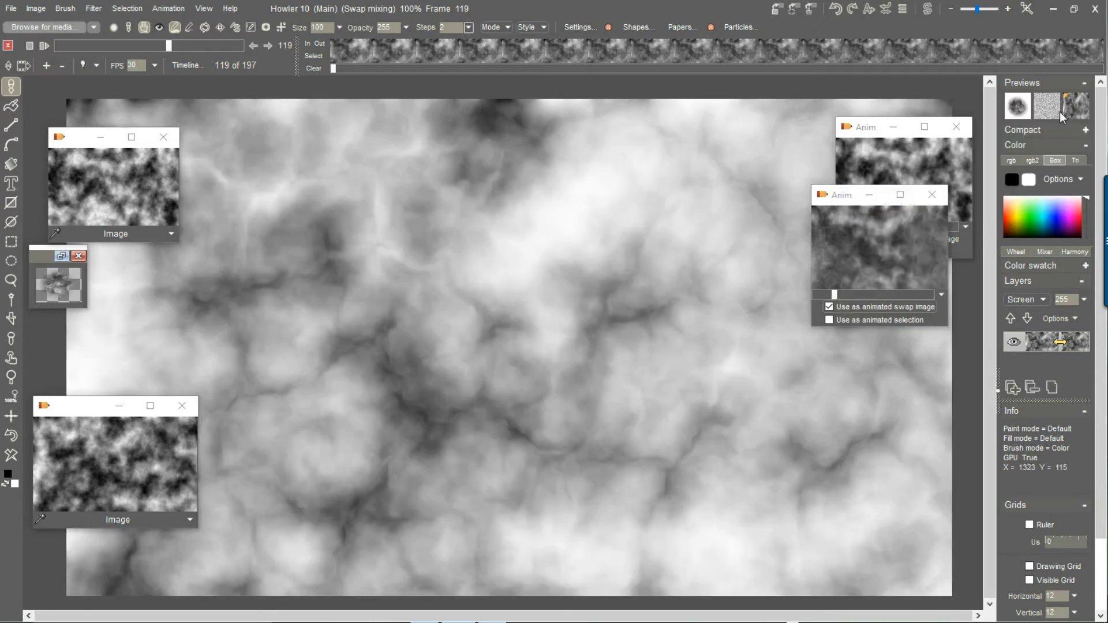
{"action": "right_click", "coordinate": [1080, 110]}
{"action": "mouse_move", "coordinate": [1048, 175]}
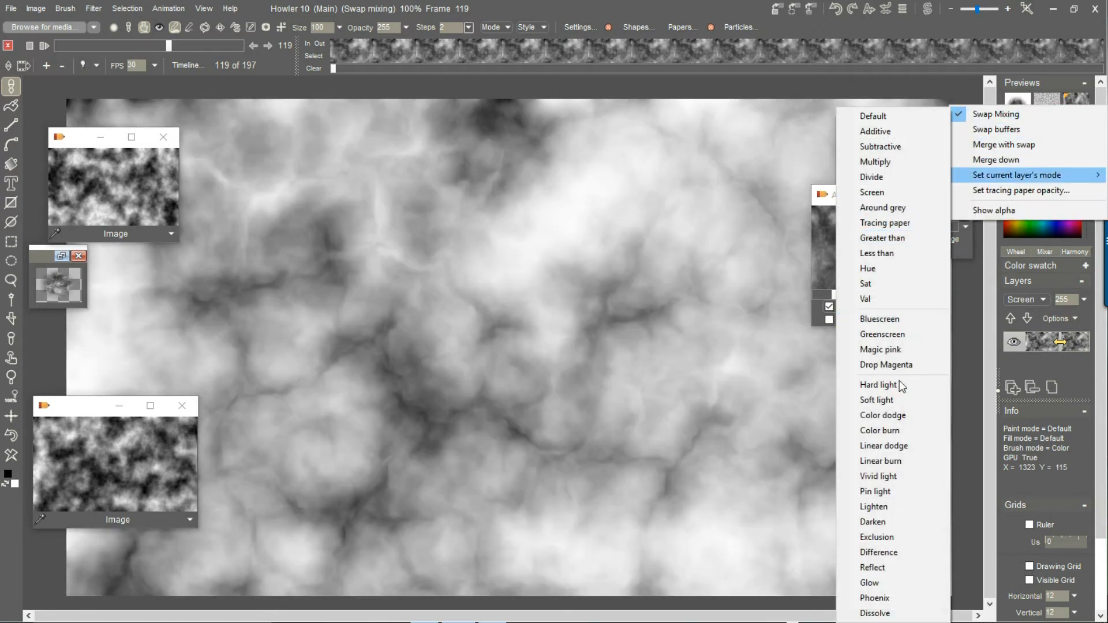
{"action": "left_click", "coordinate": [908, 568]}
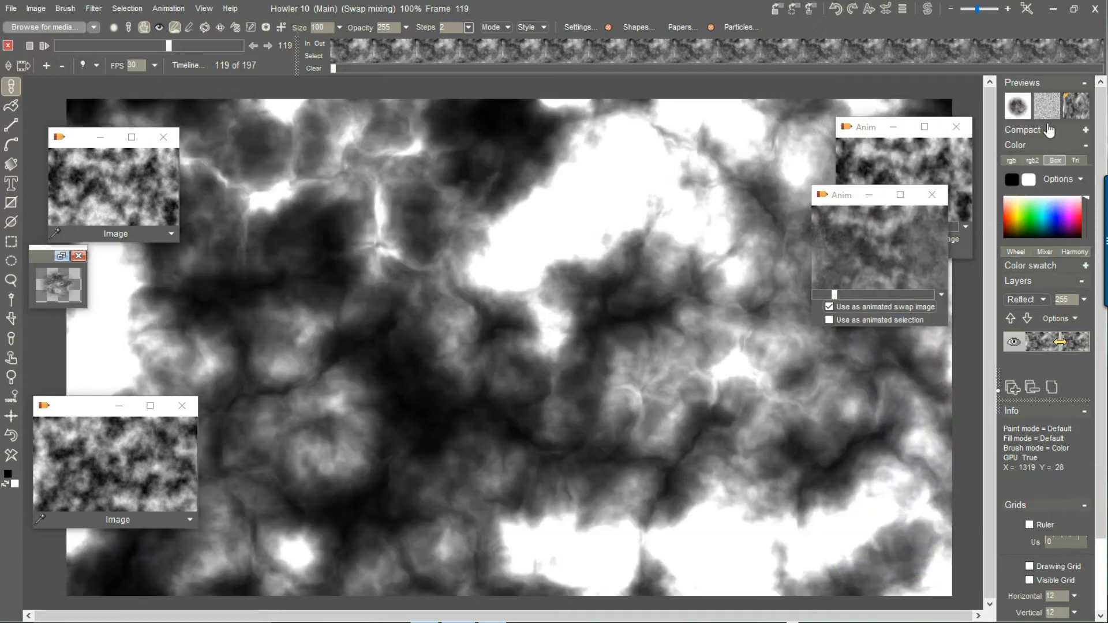
{"action": "left_click", "coordinate": [1070, 107]}
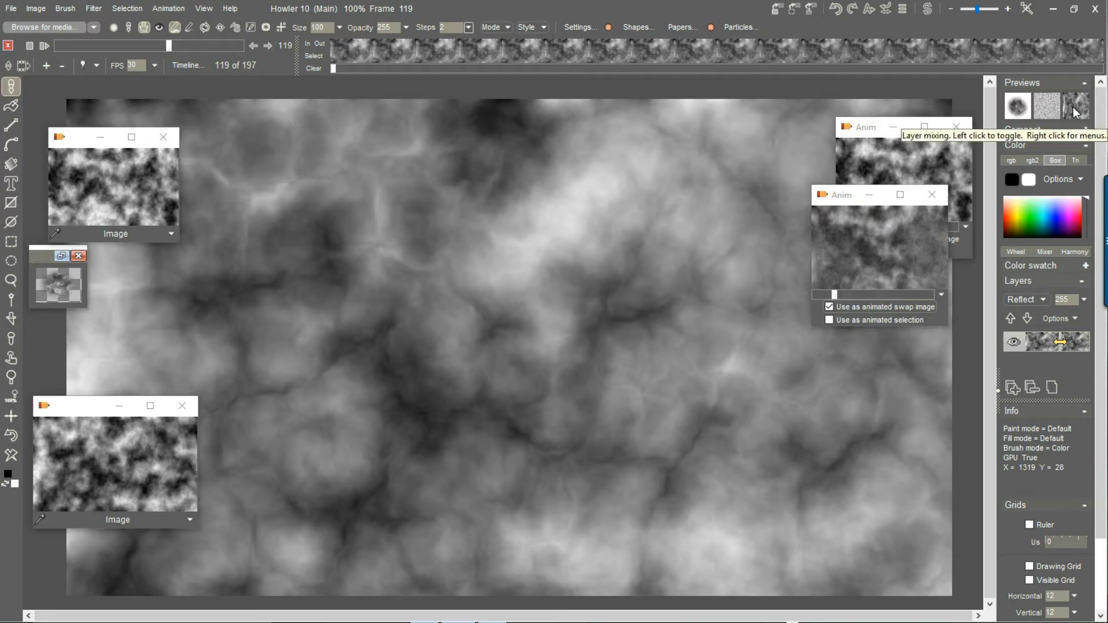
{"action": "left_click", "coordinate": [1073, 108]}
Step: Set the current layer's mode to Color dodge and turn swap mixing off
{"action": "right_click", "coordinate": [1075, 112]}
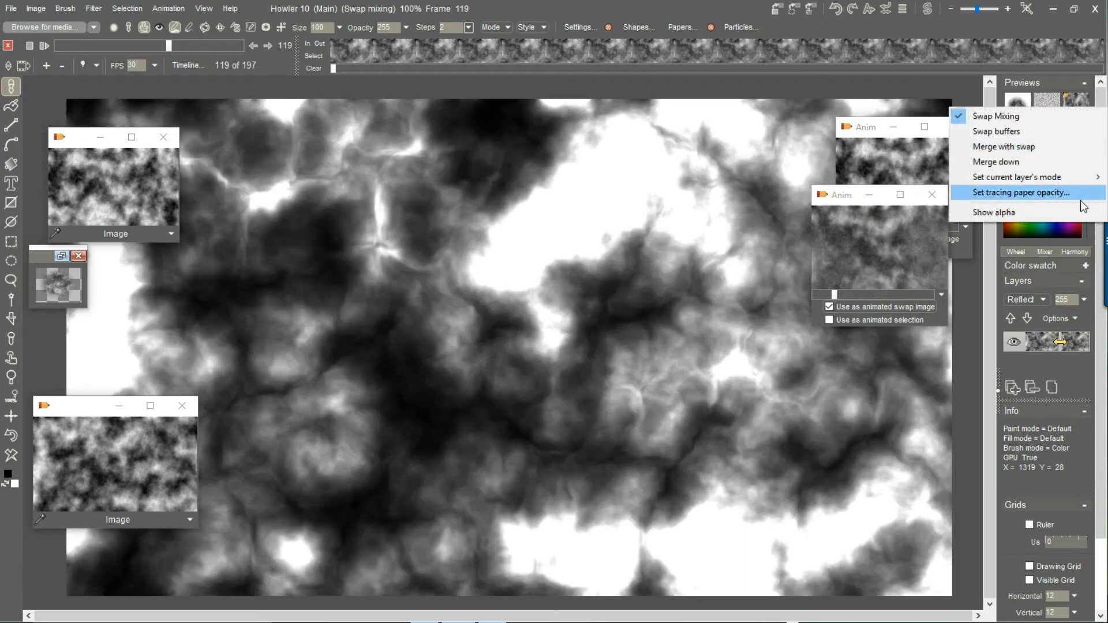
{"action": "mouse_move", "coordinate": [1065, 179]}
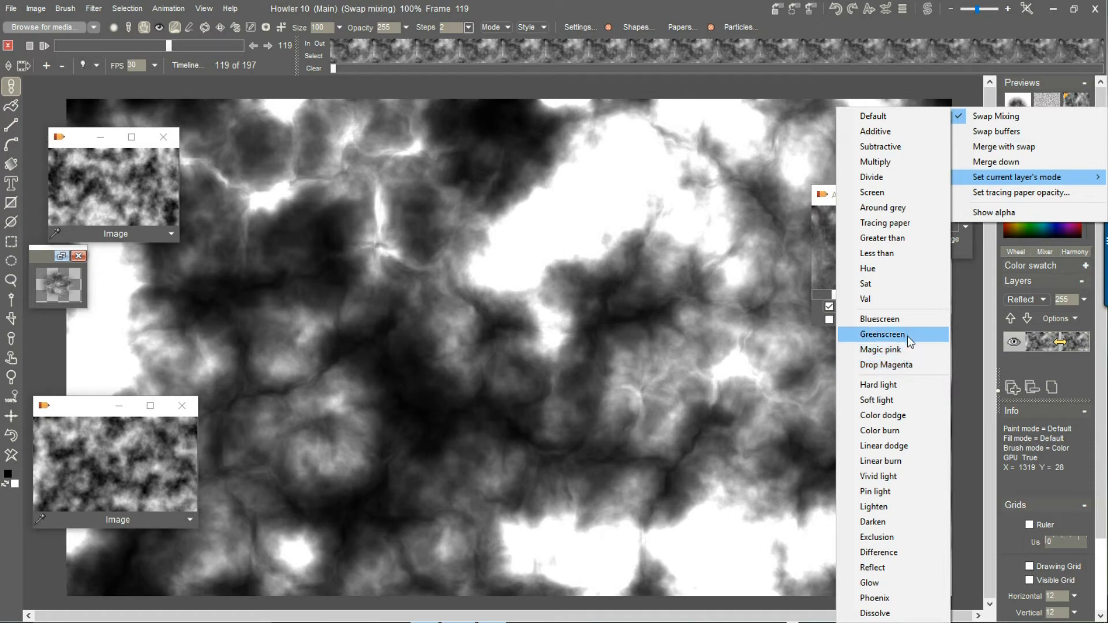
{"action": "left_click", "coordinate": [895, 414]}
{"action": "left_click", "coordinate": [1077, 109]}
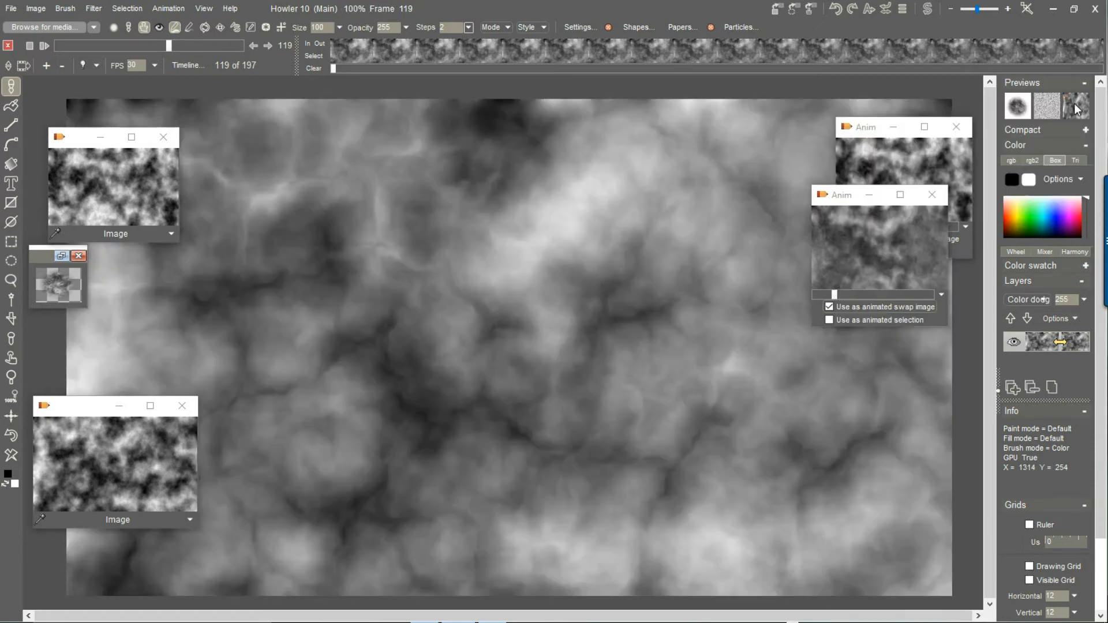
Step: Move to frame 149, set a slight Normal displace by the animated swap image and apply it to all frames
{"action": "left_click_drag", "start_coordinate": [98, 45], "coordinate": [198, 45]}
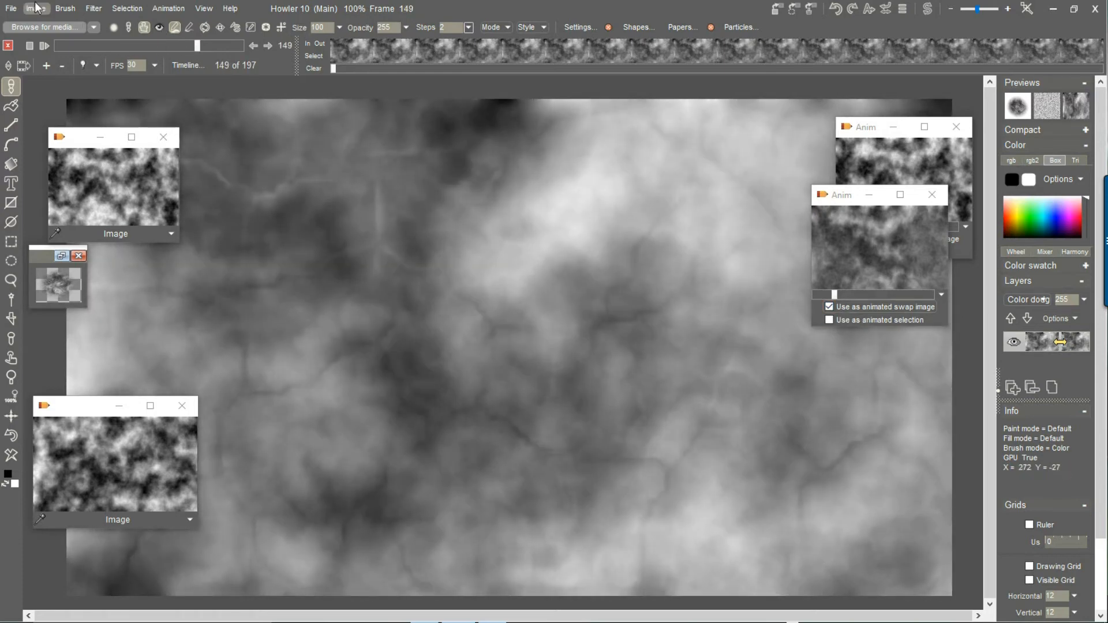
{"action": "left_click", "coordinate": [94, 9]}
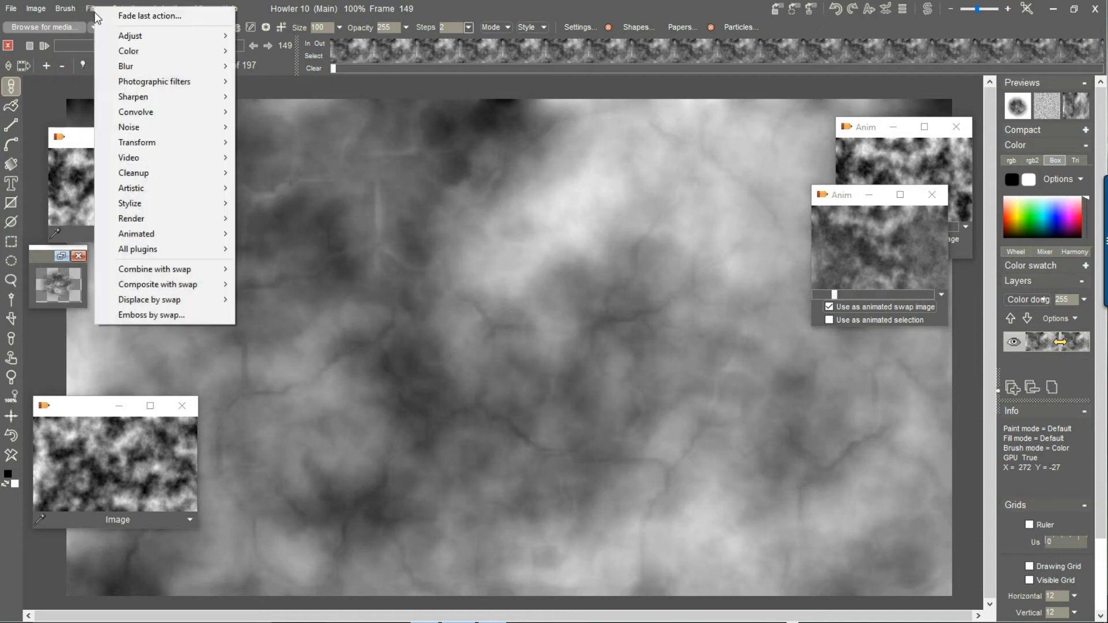
{"action": "mouse_move", "coordinate": [161, 304]}
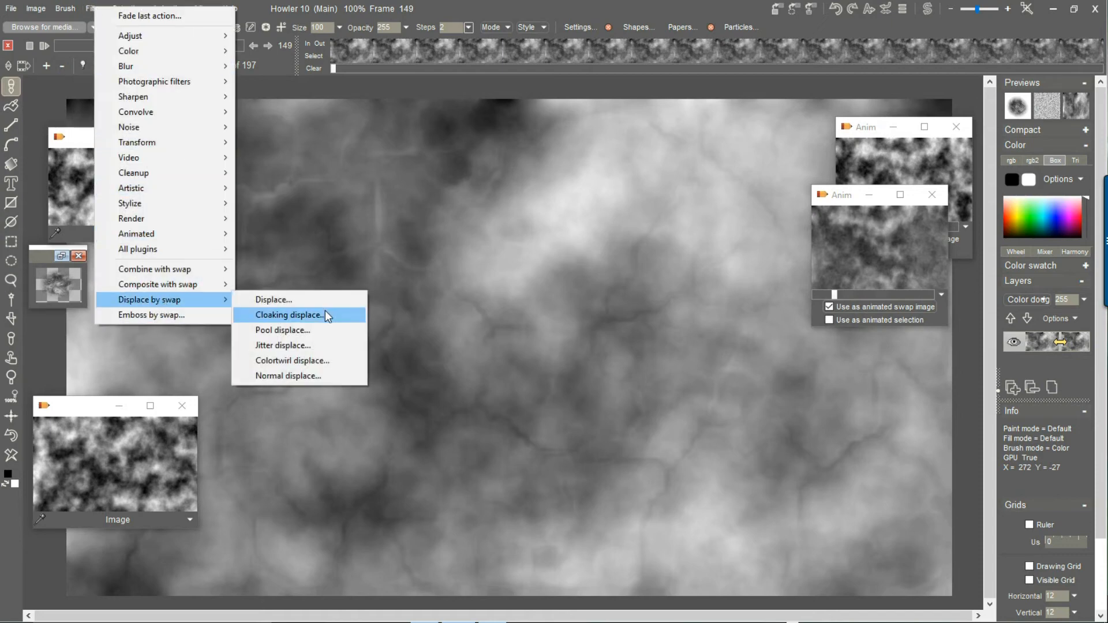
{"action": "left_click", "coordinate": [294, 375]}
{"action": "mouse_move", "coordinate": [512, 318]}
{"action": "left_mouse_down"}
{"action": "mouse_move", "coordinate": [567, 308]}
{"action": "mouse_move", "coordinate": [507, 311]}
{"action": "left_mouse_up"}
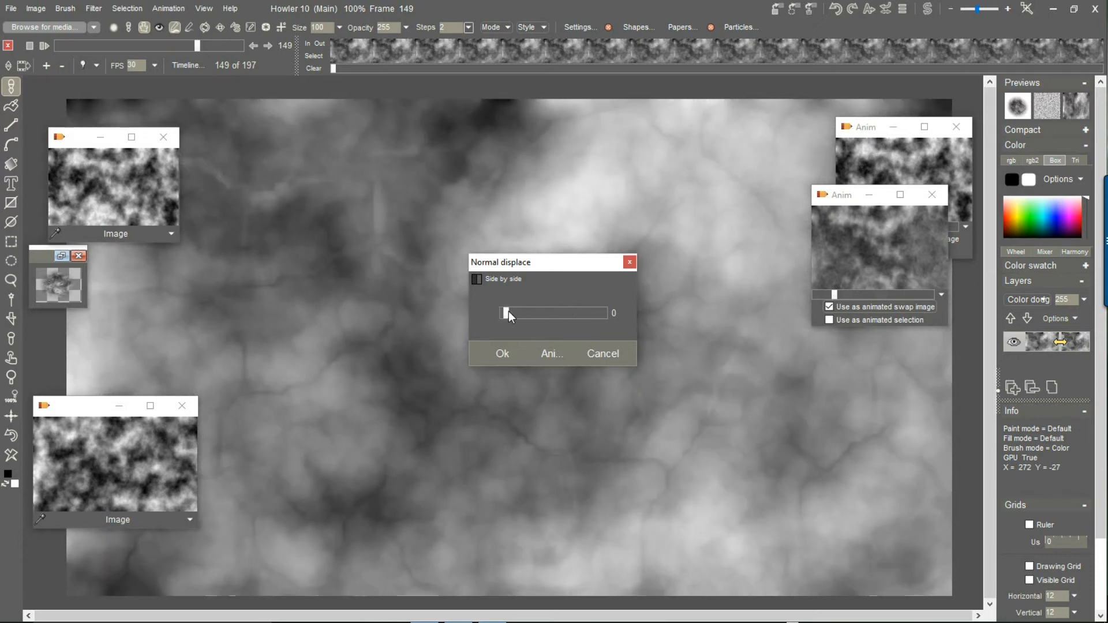
{"action": "left_click", "coordinate": [550, 356]}
{"action": "left_click", "coordinate": [495, 373]}
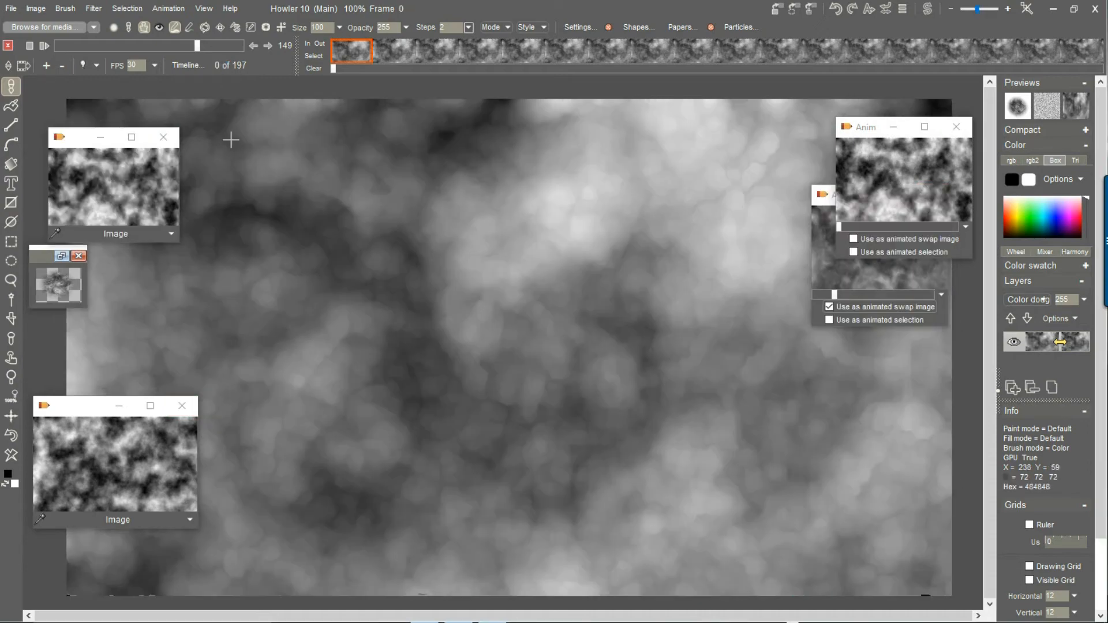
Step: Play and scrub through the displaced animation to examine the effect
{"action": "mouse_move", "coordinate": [58, 45]}
{"action": "left_mouse_down"}
{"action": "mouse_move", "coordinate": [196, 46]}
{"action": "mouse_move", "coordinate": [68, 54]}
{"action": "left_mouse_up"}
{"action": "left_click", "coordinate": [45, 46]}
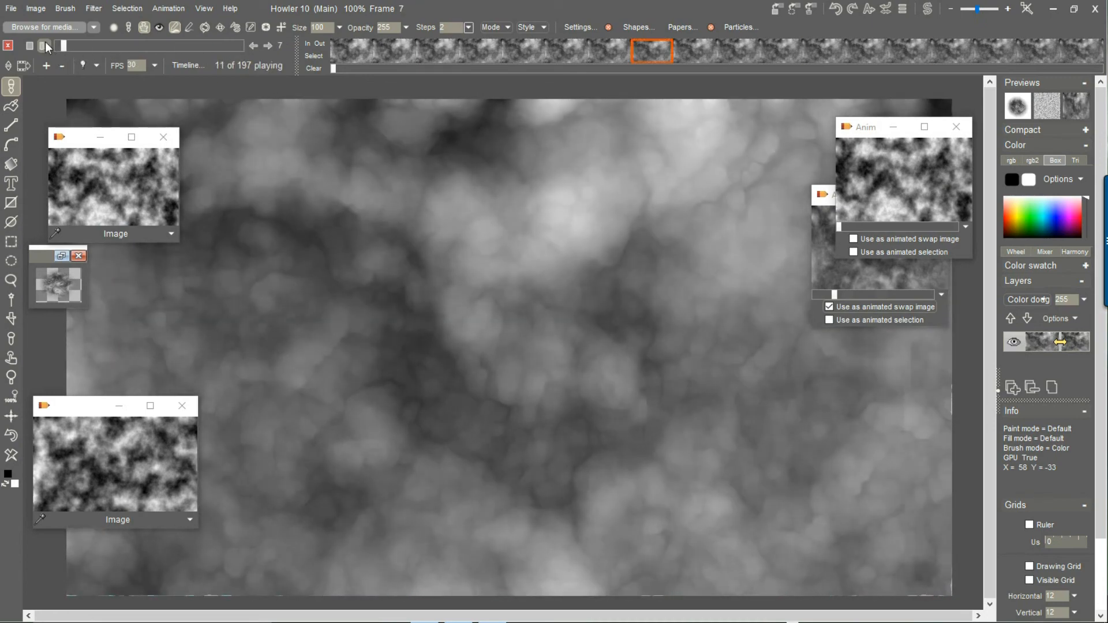
{"action": "left_click_drag", "start_coordinate": [63, 45], "coordinate": [127, 45]}
Step: Make the displaced animation loopable from frame 108 and return to the first frame
{"action": "left_click", "coordinate": [396, 47]}
{"action": "right_click", "coordinate": [396, 47]}
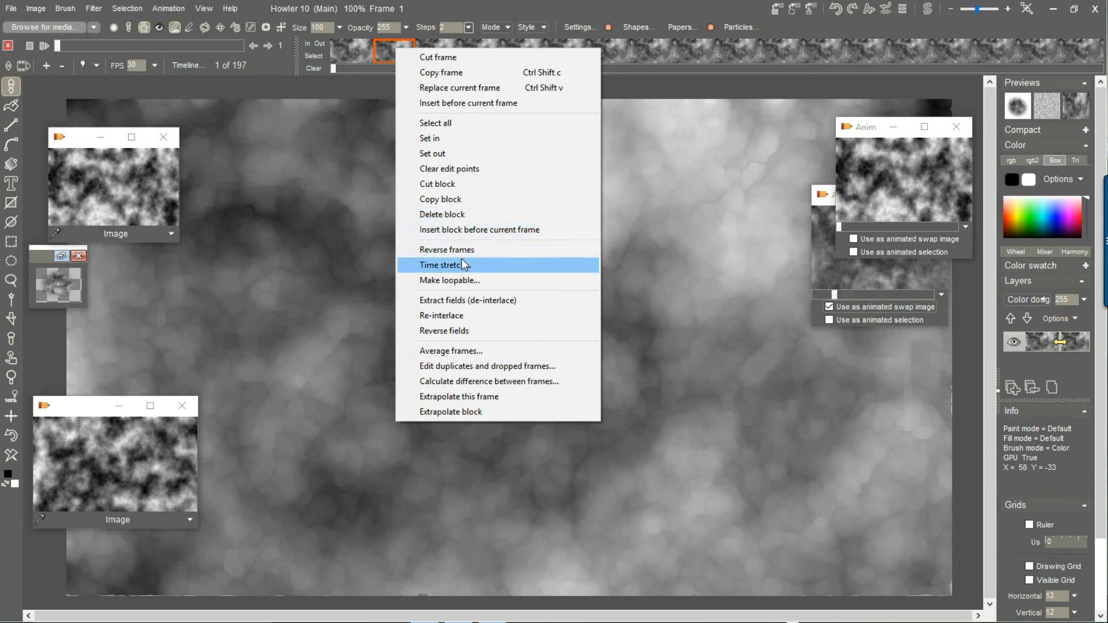
{"action": "left_click", "coordinate": [470, 280]}
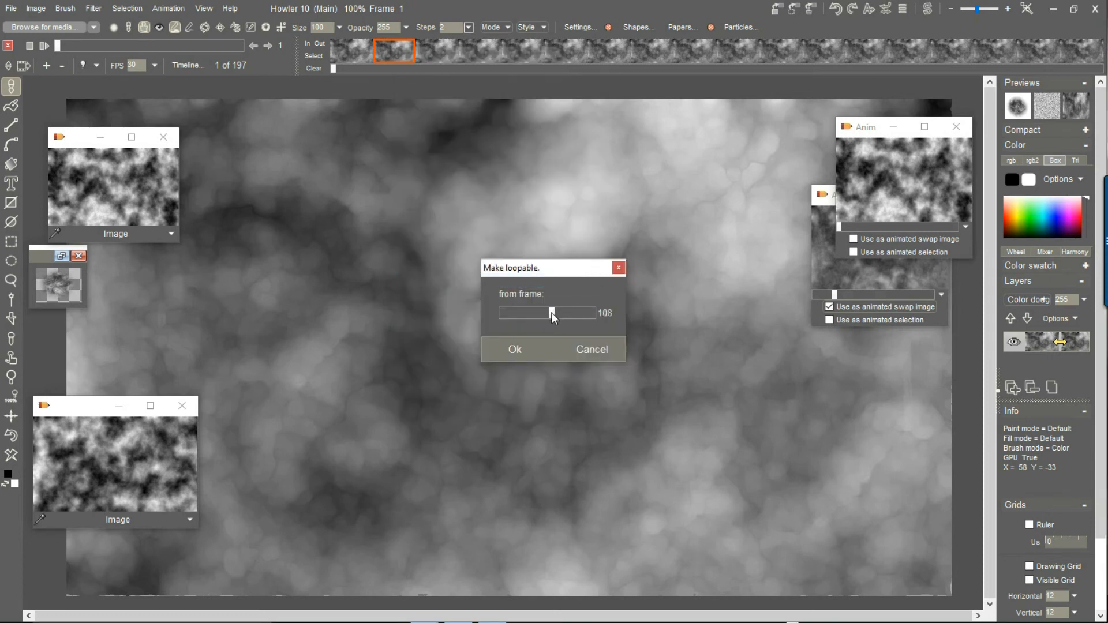
{"action": "left_click", "coordinate": [513, 346]}
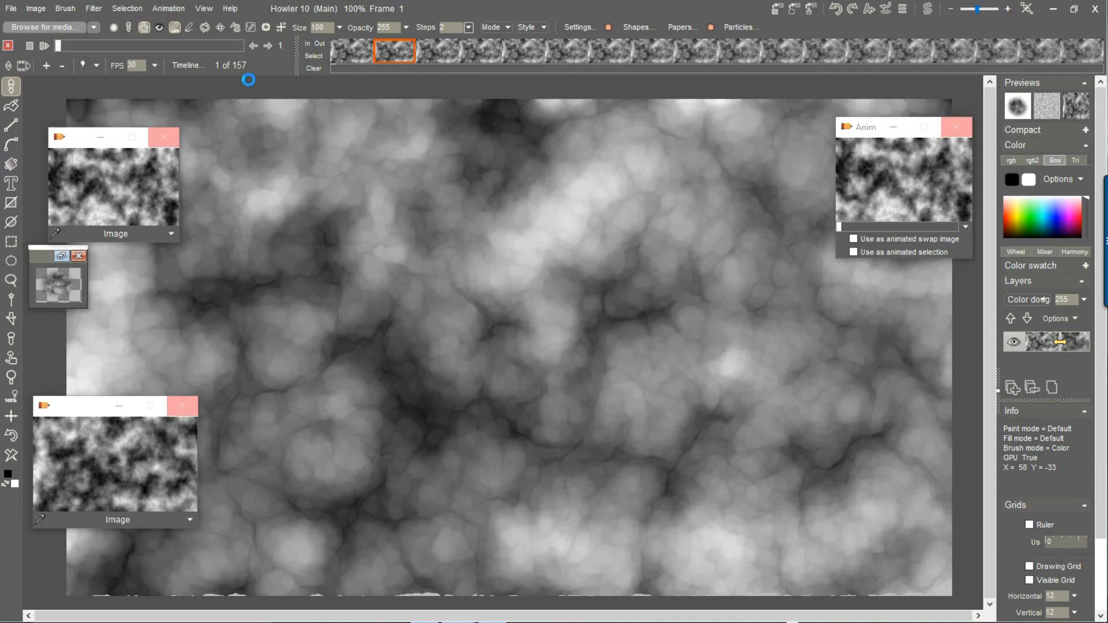
{"action": "mouse_move", "coordinate": [66, 47]}
{"action": "left_mouse_down"}
{"action": "mouse_move", "coordinate": [269, 49]}
{"action": "mouse_move", "coordinate": [46, 45]}
{"action": "left_mouse_up"}
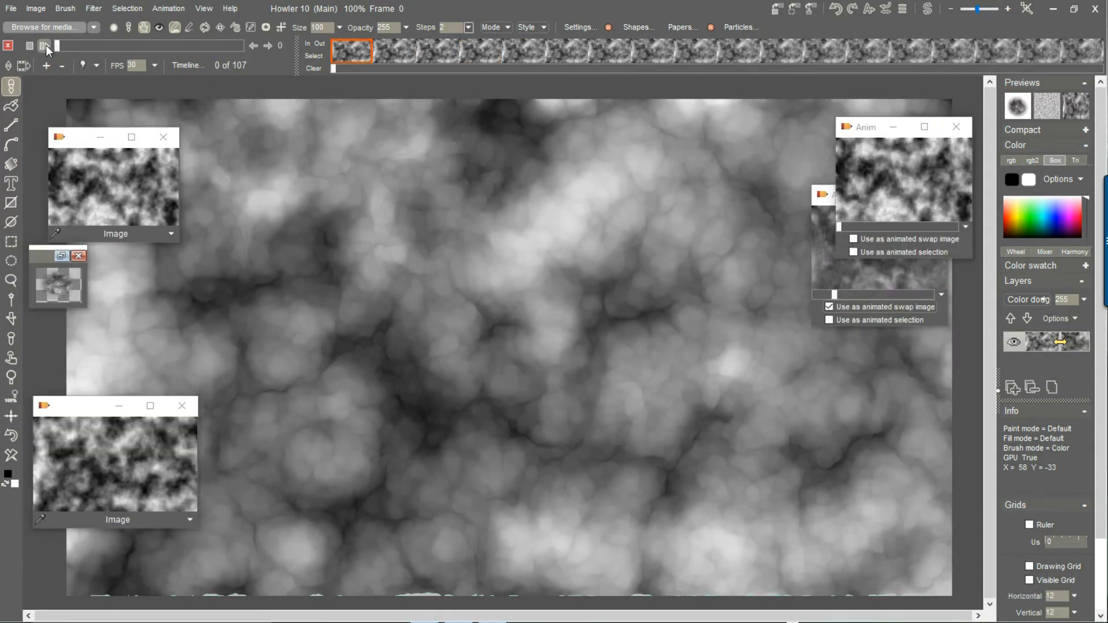
Step: Store the newly looped animation and close the two older stored animations
{"action": "left_click", "coordinate": [166, 9]}
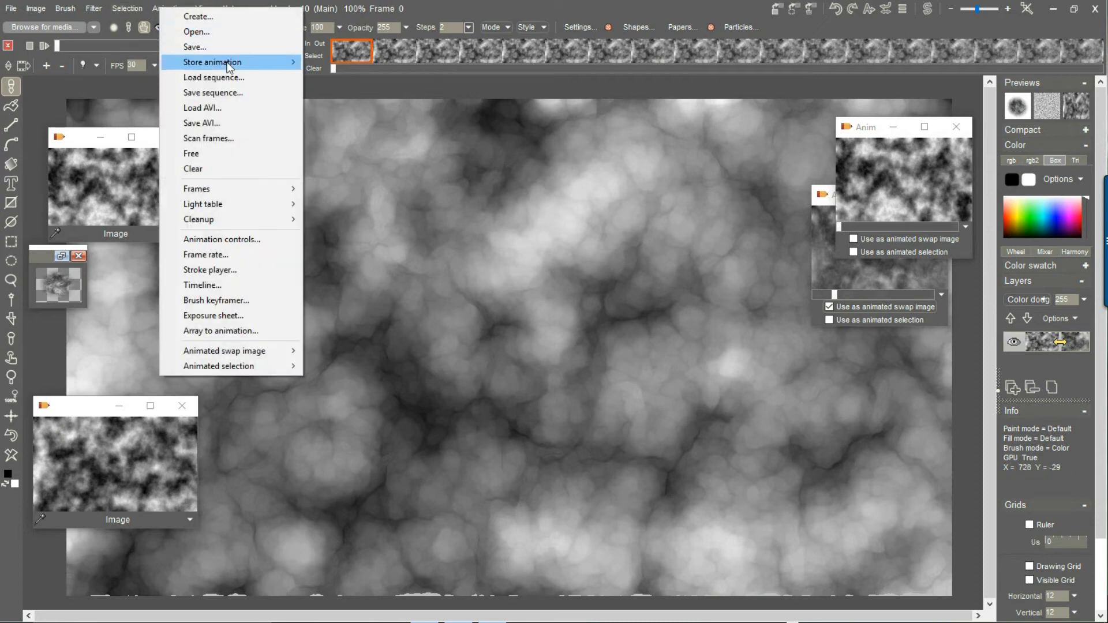
{"action": "mouse_move", "coordinate": [228, 66]}
{"action": "left_click", "coordinate": [329, 62]}
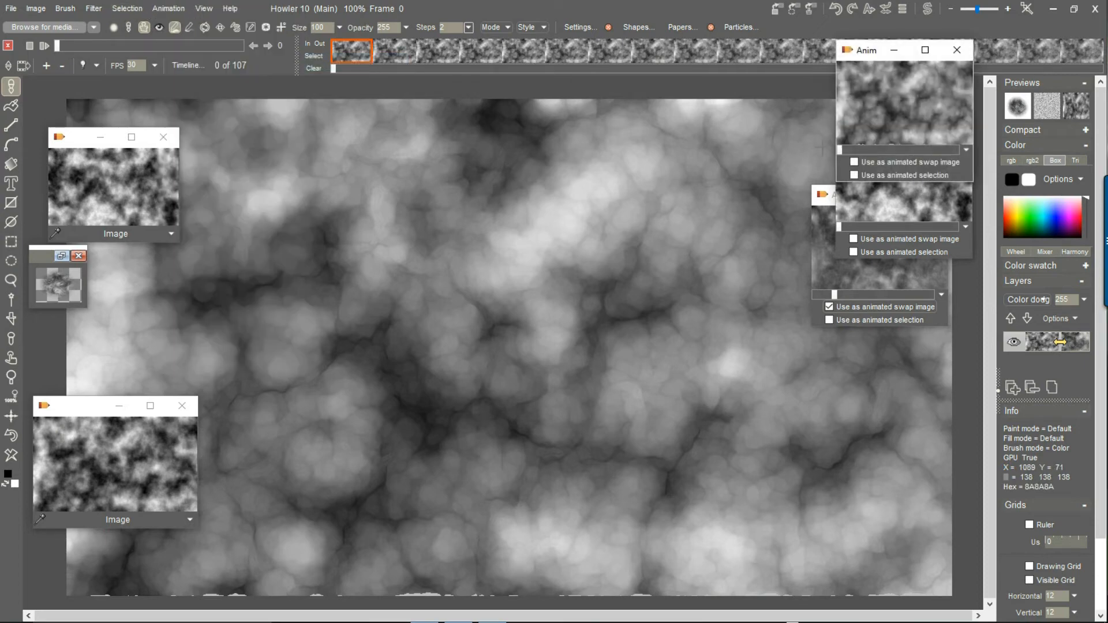
{"action": "left_click", "coordinate": [968, 255]}
{"action": "left_click", "coordinate": [956, 127]}
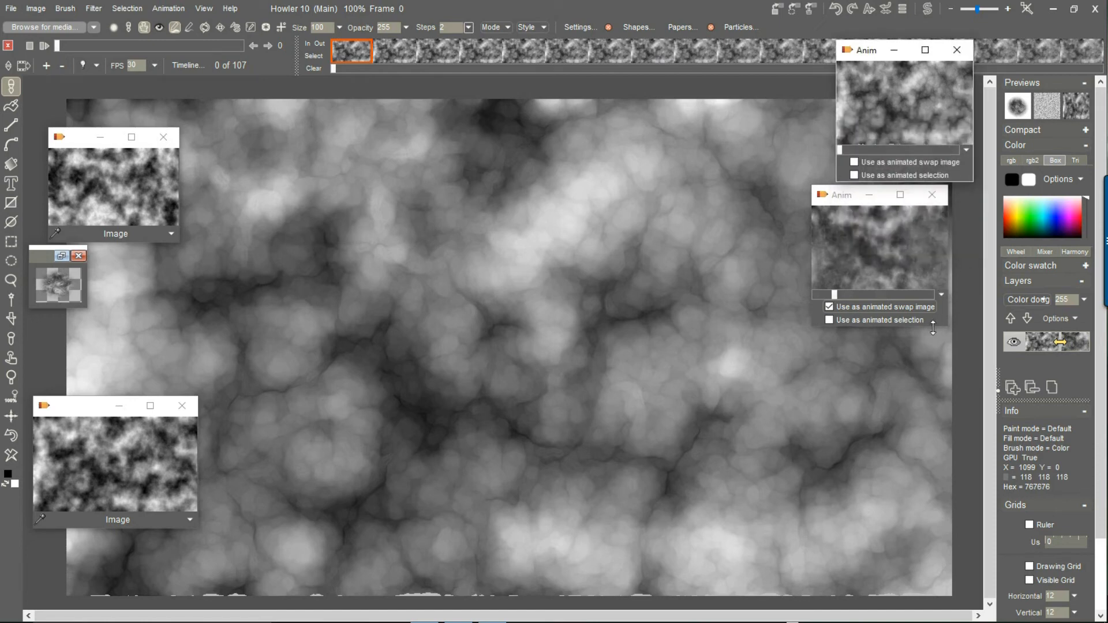
{"action": "left_click", "coordinate": [938, 195]}
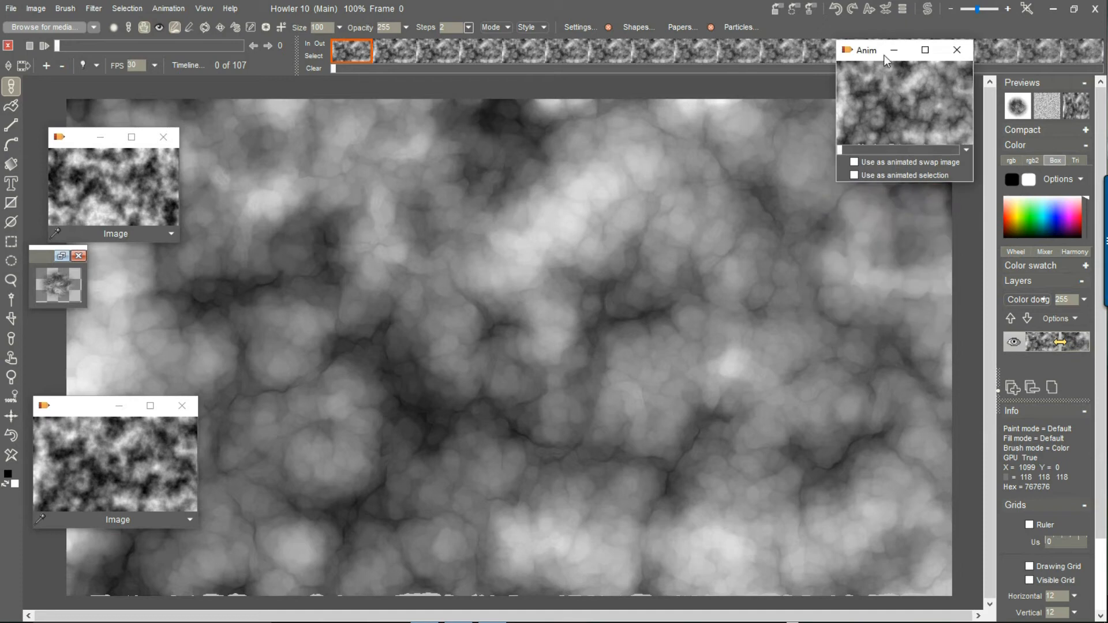
Step: Enable the newly stored animation as the animated swap image and move its window clear of the panels
{"action": "left_click_drag", "start_coordinate": [866, 51], "coordinate": [876, 122]}
{"action": "left_click", "coordinate": [883, 234]}
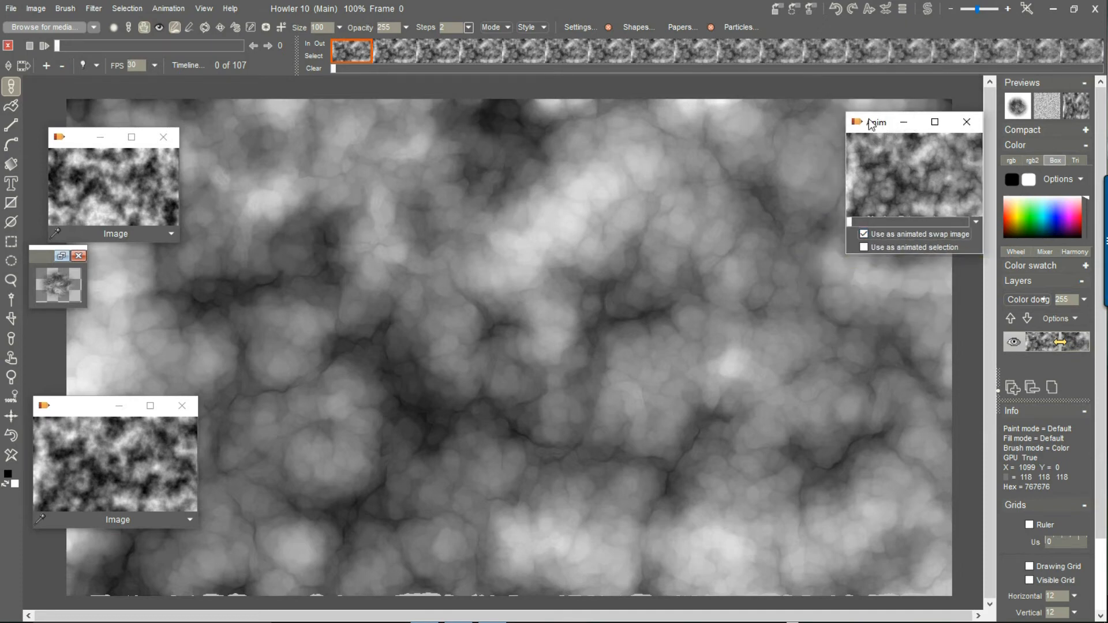
{"action": "left_click_drag", "start_coordinate": [885, 126], "coordinate": [841, 98]}
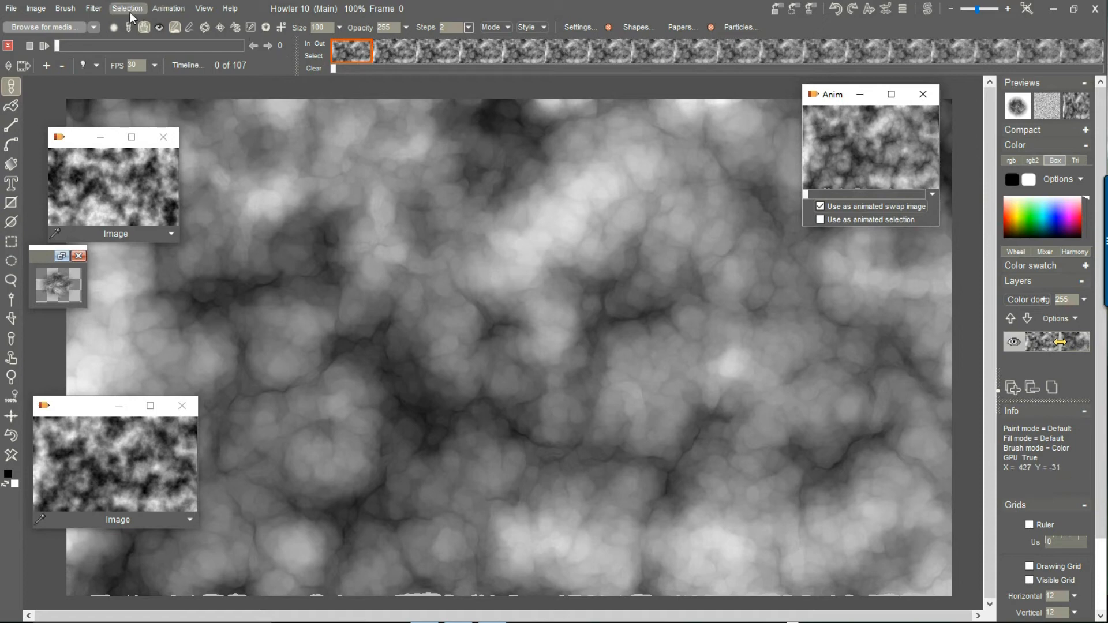
Step: Displace the animation by the swap image with the plain Displace filter, increasing its amount and applying it to all frames
{"action": "left_click", "coordinate": [93, 11]}
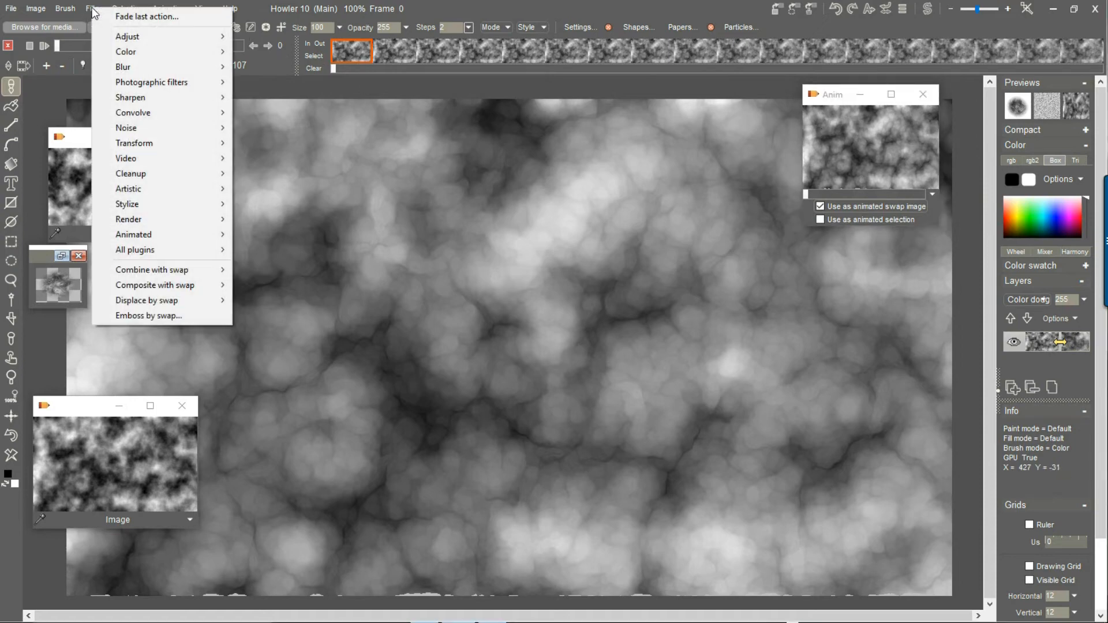
{"action": "mouse_move", "coordinate": [165, 302]}
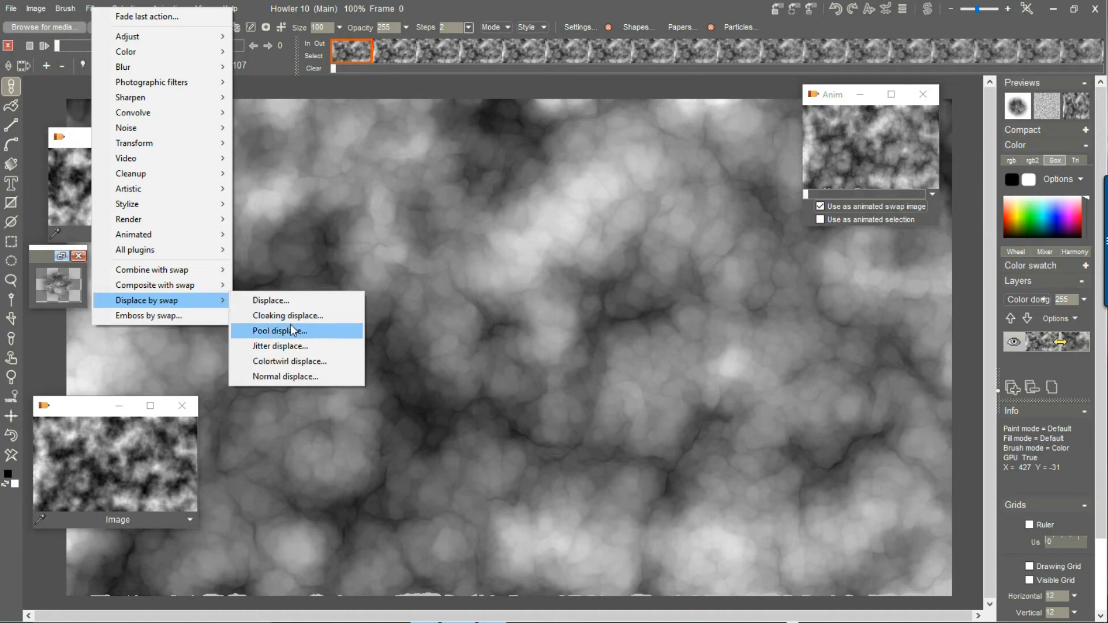
{"action": "left_click", "coordinate": [288, 300]}
{"action": "left_click_drag", "start_coordinate": [521, 309], "coordinate": [546, 311]}
{"action": "left_click", "coordinate": [548, 353]}
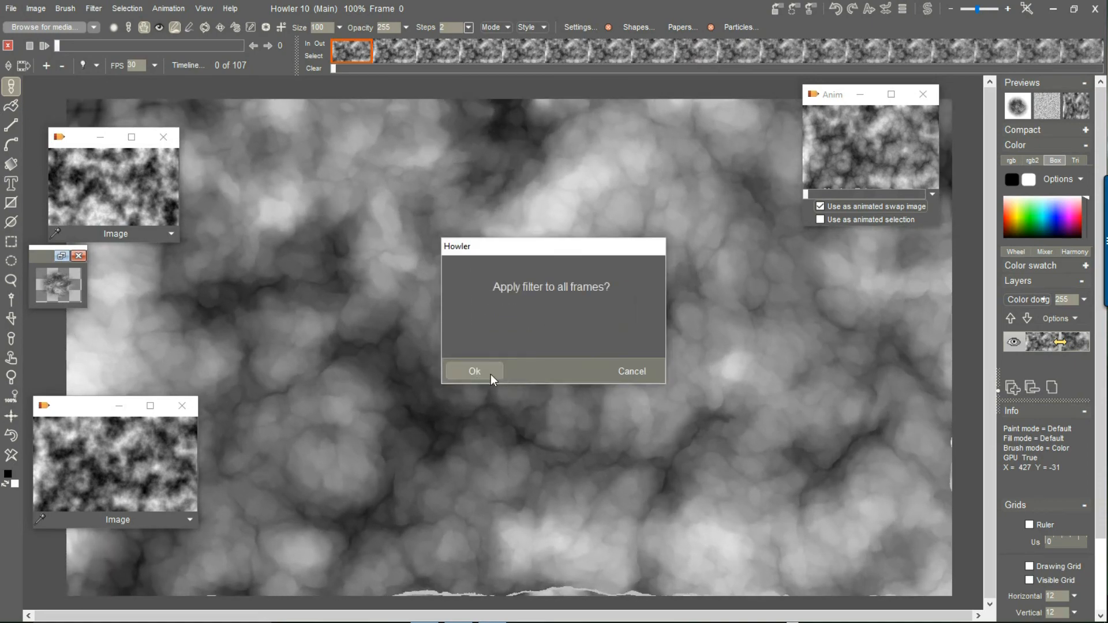
{"action": "left_click", "coordinate": [473, 373]}
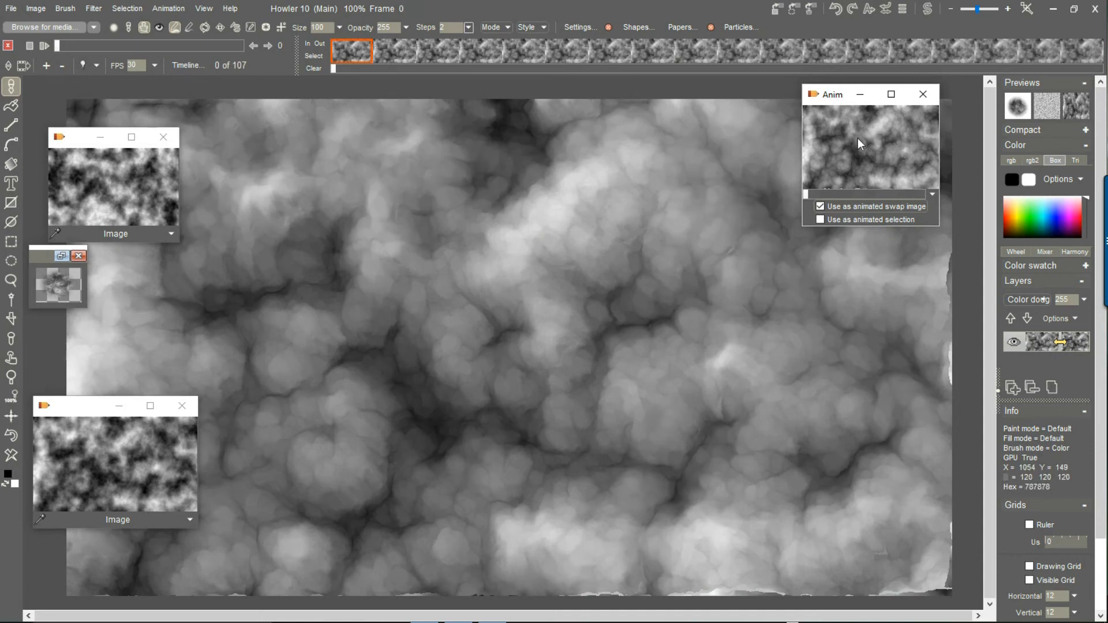
Step: Use the stored animation as an animated selection too, and scrub through the frames to examine it, stopping at frame 79
{"action": "left_click", "coordinate": [820, 220]}
{"action": "left_click", "coordinate": [127, 44]}
{"action": "left_click_drag", "start_coordinate": [144, 45], "coordinate": [167, 56]}
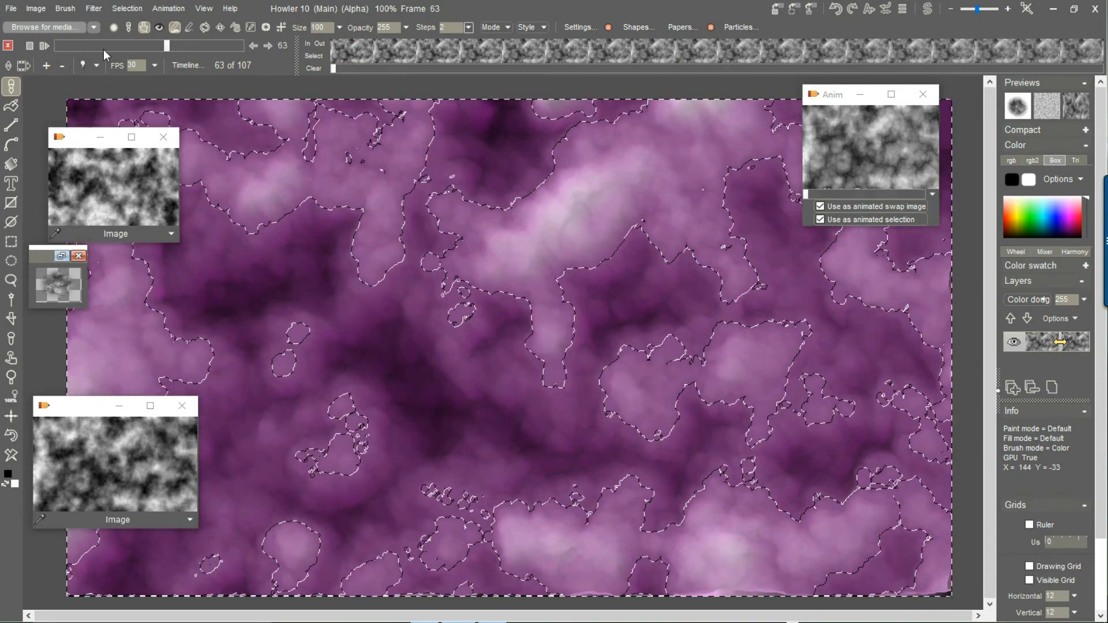
{"action": "left_click_drag", "start_coordinate": [75, 43], "coordinate": [100, 57]}
{"action": "left_click_drag", "start_coordinate": [60, 56], "coordinate": [199, 52]}
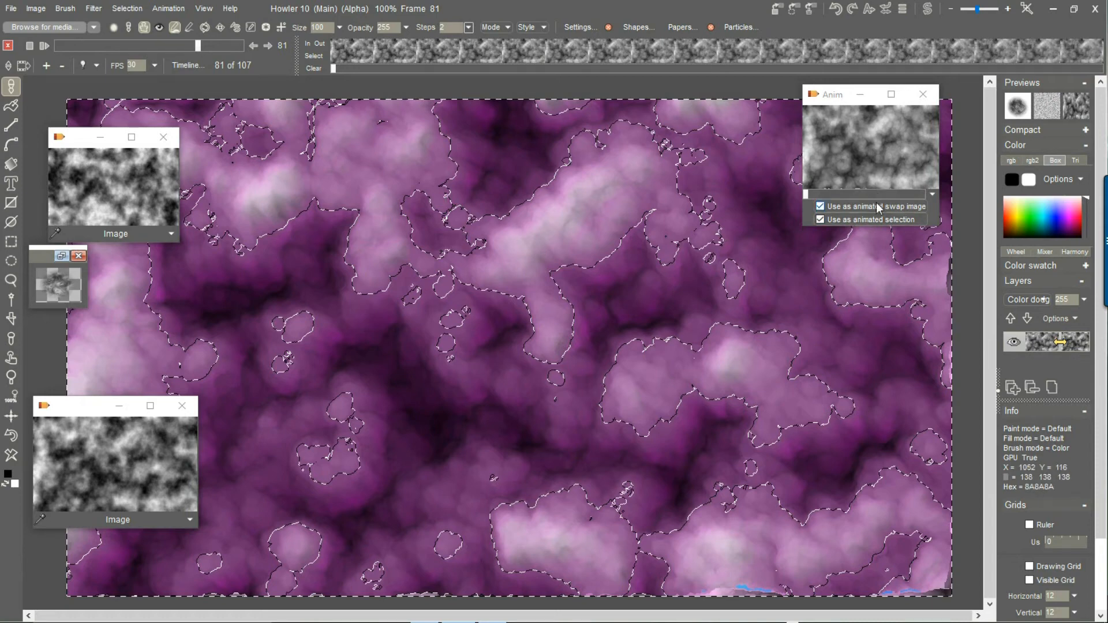
{"action": "left_click_drag", "start_coordinate": [75, 43], "coordinate": [195, 48]}
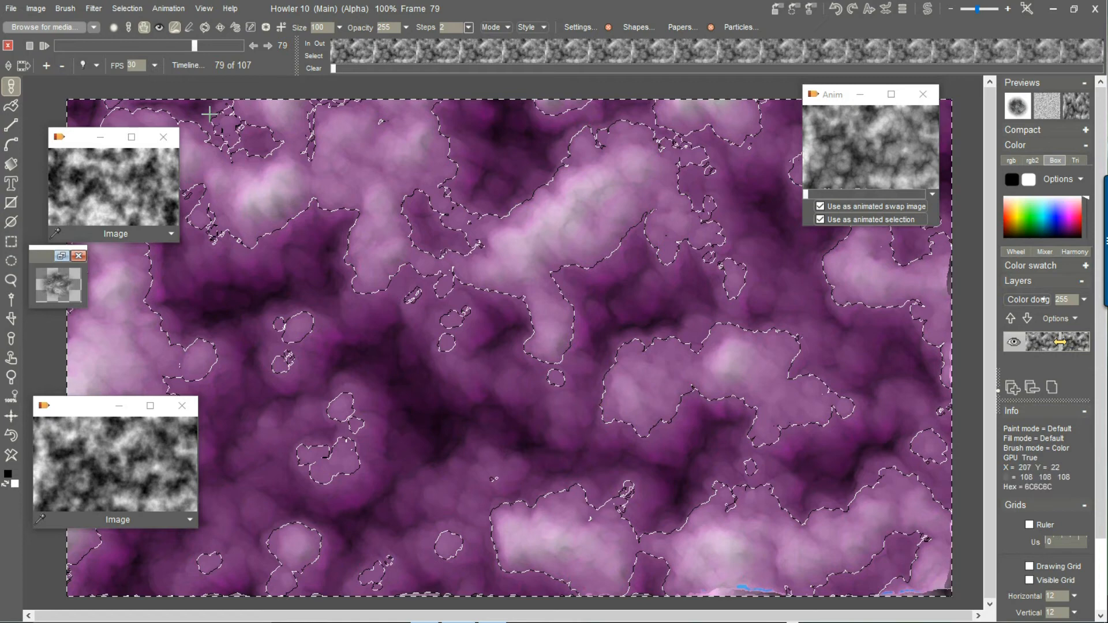
Step: Apply a Pool displace by the swap image with a low maximum displacement to all frames of the animation
{"action": "left_click", "coordinate": [93, 9]}
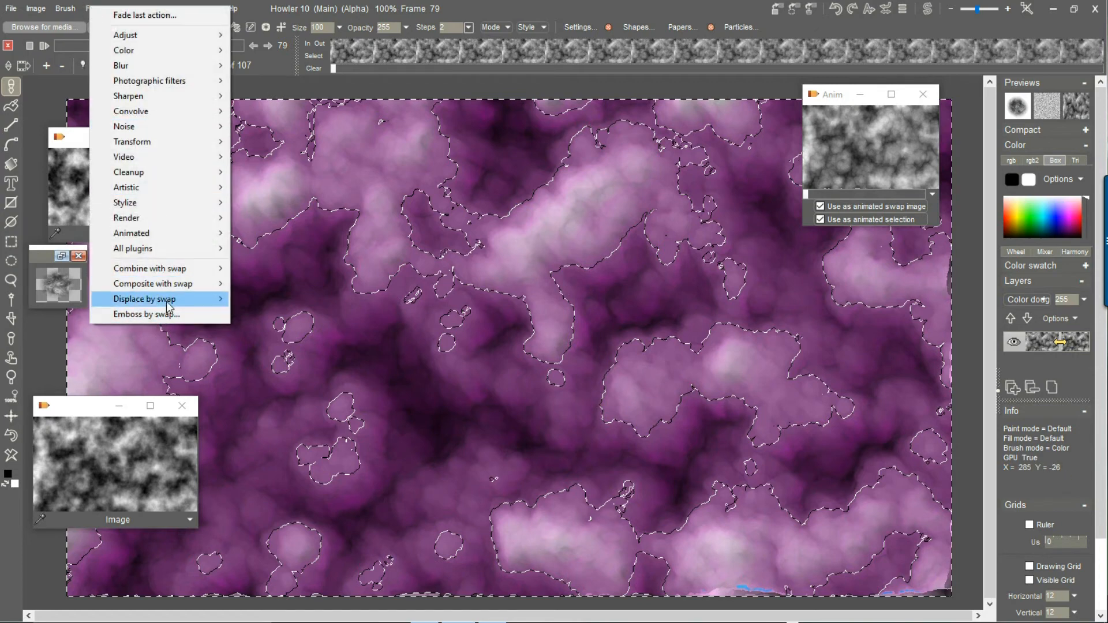
{"action": "mouse_move", "coordinate": [169, 305]}
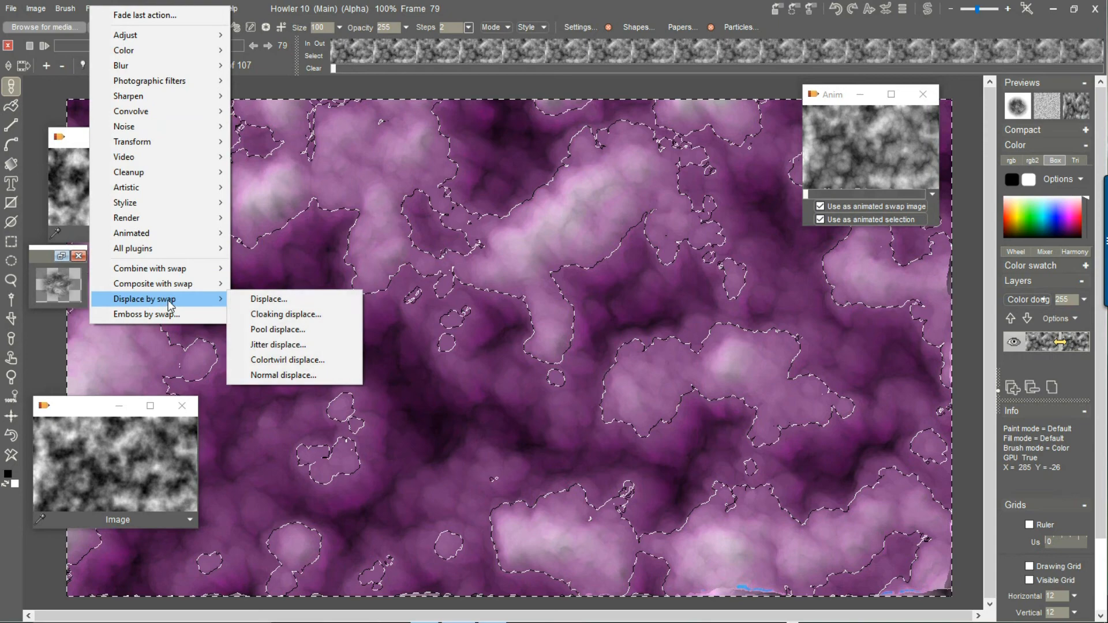
{"action": "left_click", "coordinate": [309, 330]}
{"action": "mouse_move", "coordinate": [547, 301]}
{"action": "left_mouse_down"}
{"action": "mouse_move", "coordinate": [521, 305]}
{"action": "mouse_move", "coordinate": [572, 306]}
{"action": "mouse_move", "coordinate": [553, 305]}
{"action": "mouse_move", "coordinate": [536, 323]}
{"action": "mouse_move", "coordinate": [557, 305]}
{"action": "left_mouse_up"}
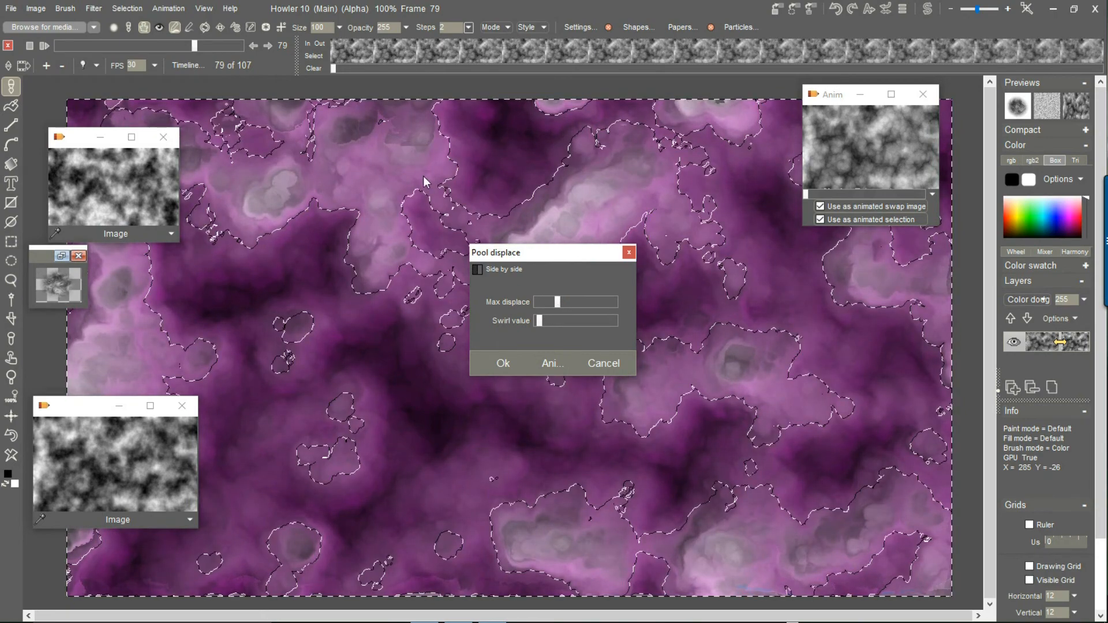
{"action": "left_click_drag", "start_coordinate": [552, 304], "coordinate": [546, 305]}
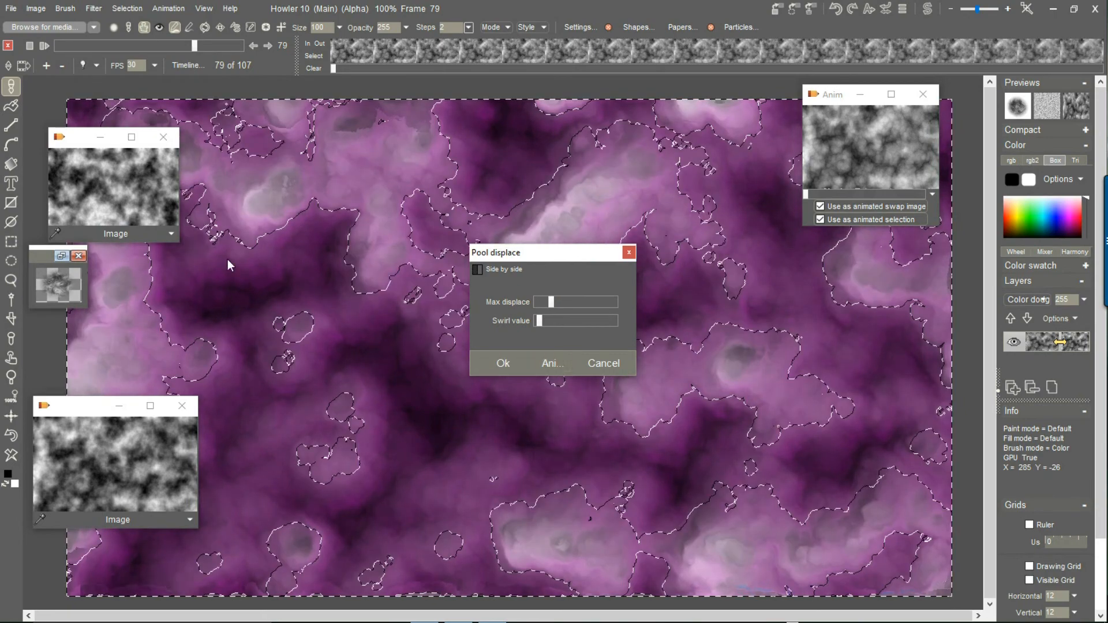
{"action": "left_click", "coordinate": [544, 370]}
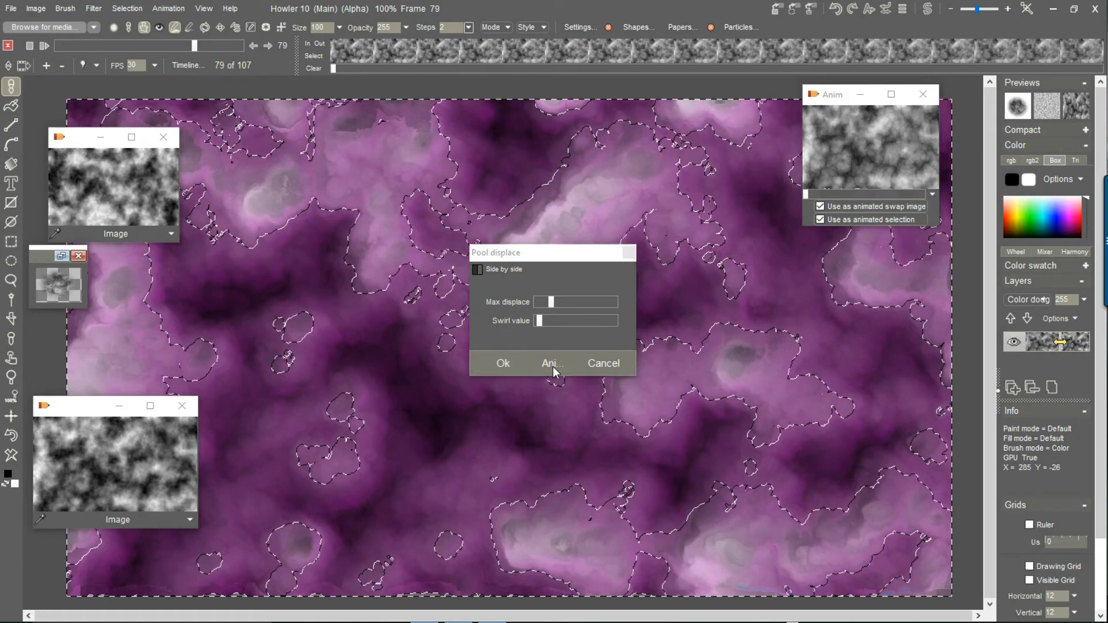
{"action": "left_click", "coordinate": [485, 372]}
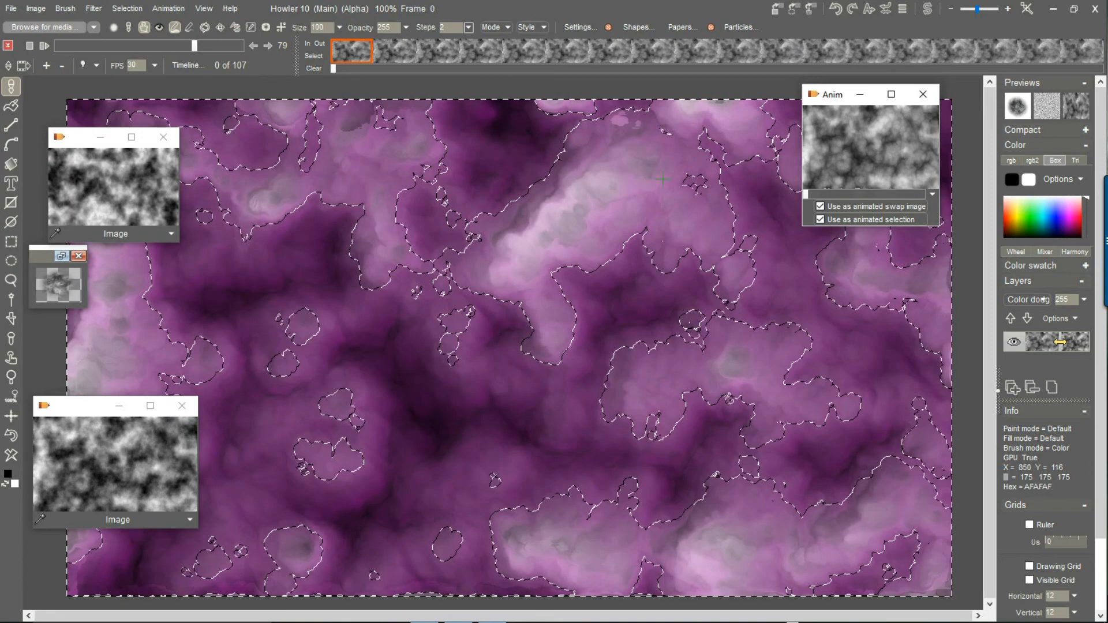
Step: Stop using the stored animation as an animated selection, clear the selection, and scrub through the displaced frames
{"action": "left_click", "coordinate": [839, 219]}
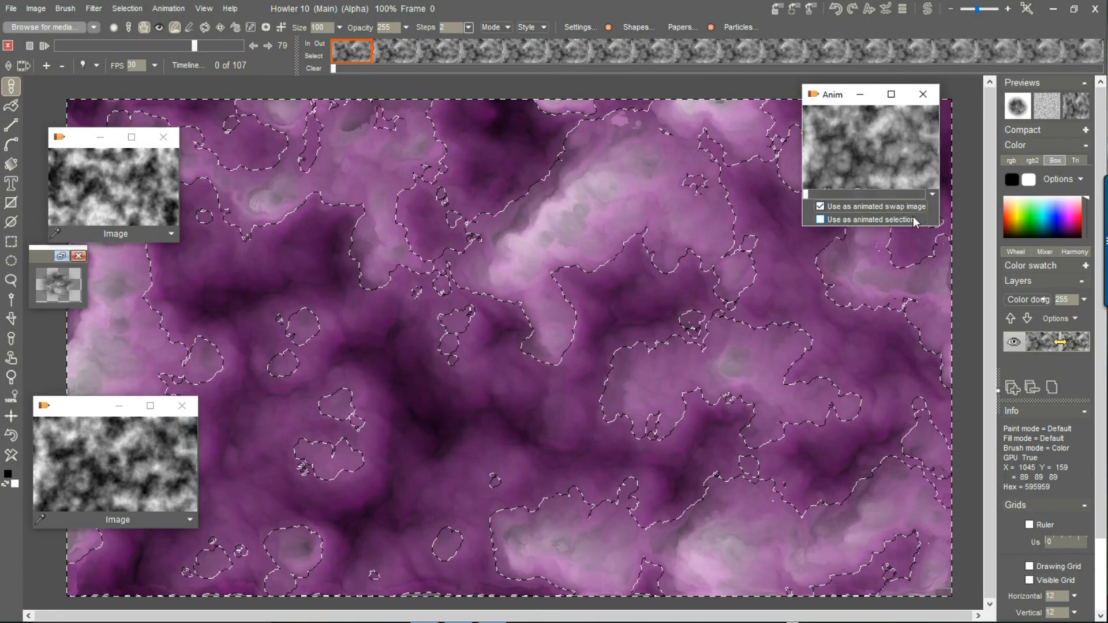
{"action": "left_click", "coordinate": [127, 8]}
{"action": "left_click", "coordinate": [173, 16]}
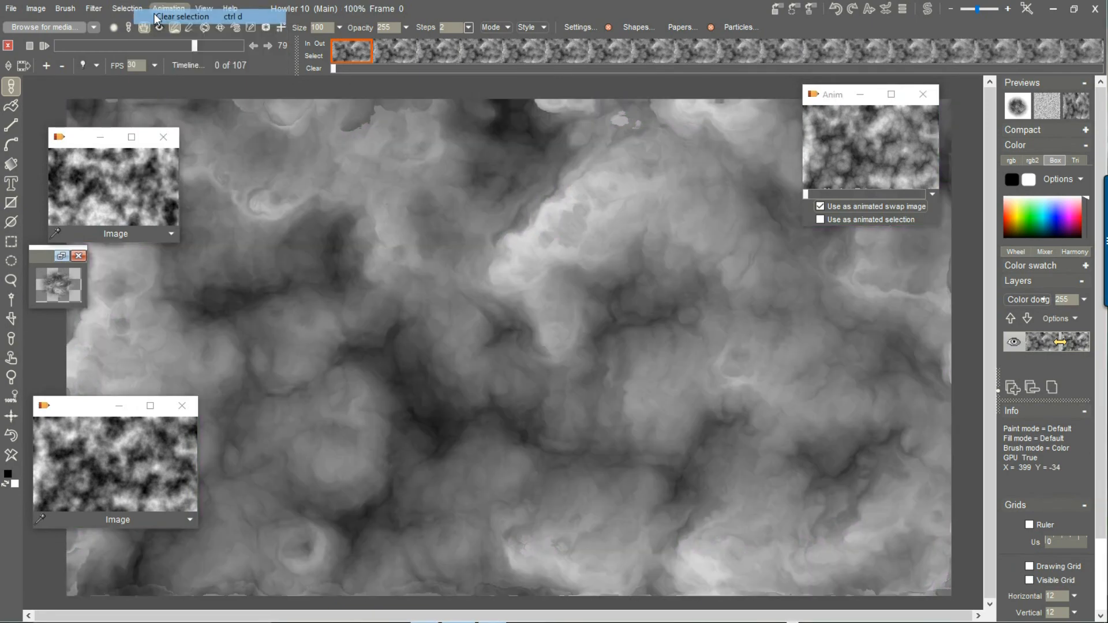
{"action": "left_click_drag", "start_coordinate": [121, 44], "coordinate": [264, 60]}
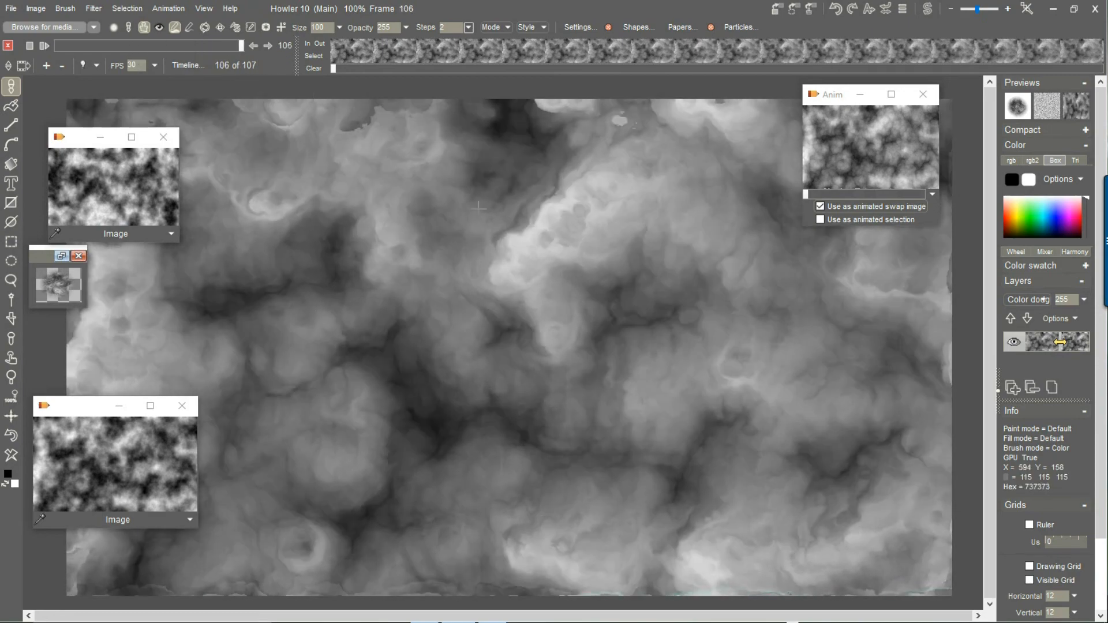
{"action": "left_click_drag", "start_coordinate": [104, 42], "coordinate": [202, 69]}
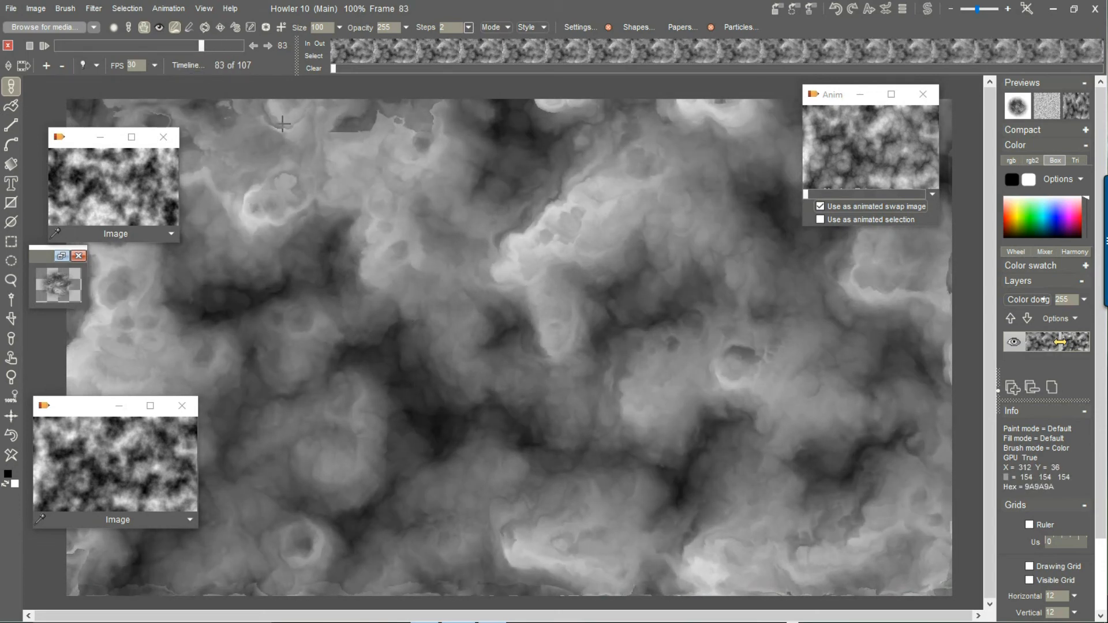
Step: Crop the animation to an inner area about 711 by 406 pixels around the bright cloud, trimming off all the outer edges
{"action": "left_click", "coordinate": [36, 9]}
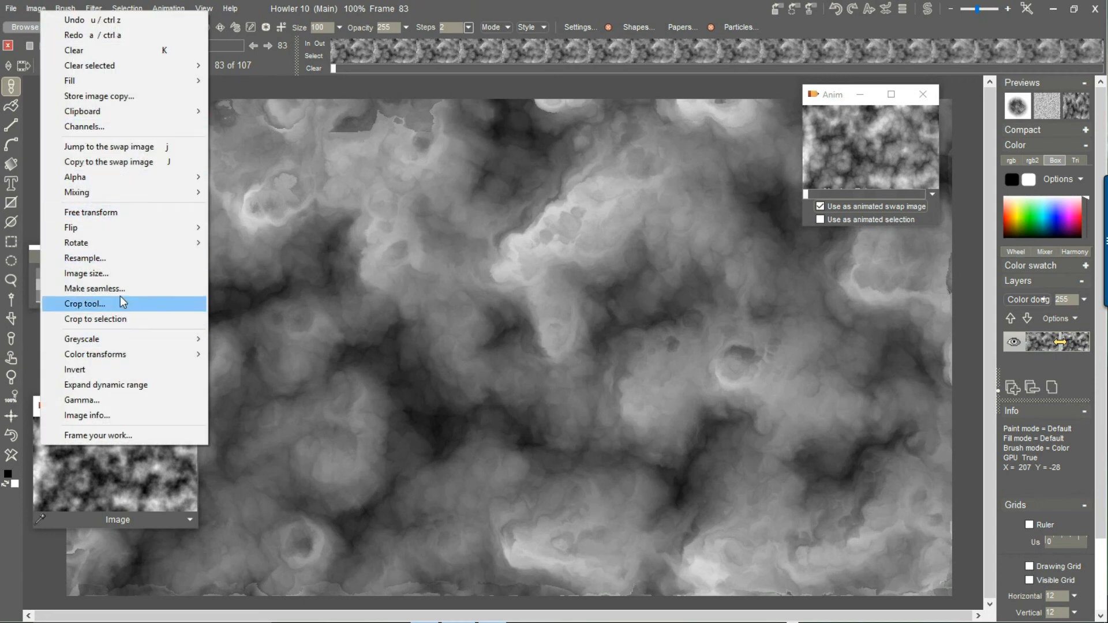
{"action": "left_click", "coordinate": [85, 303]}
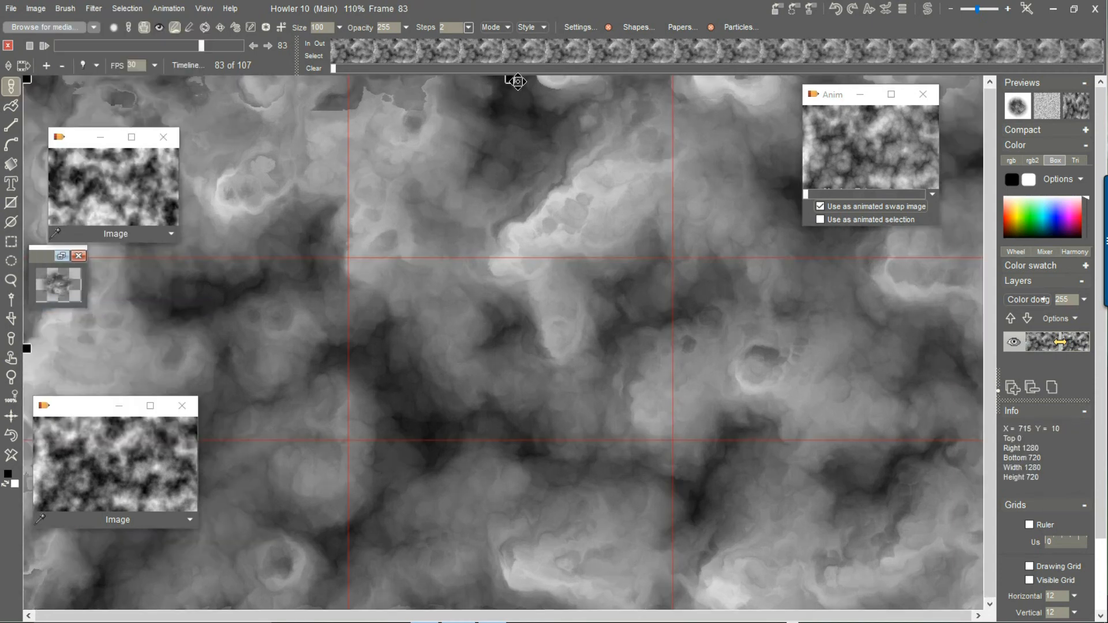
{"action": "left_click_drag", "start_coordinate": [509, 81], "coordinate": [512, 170]}
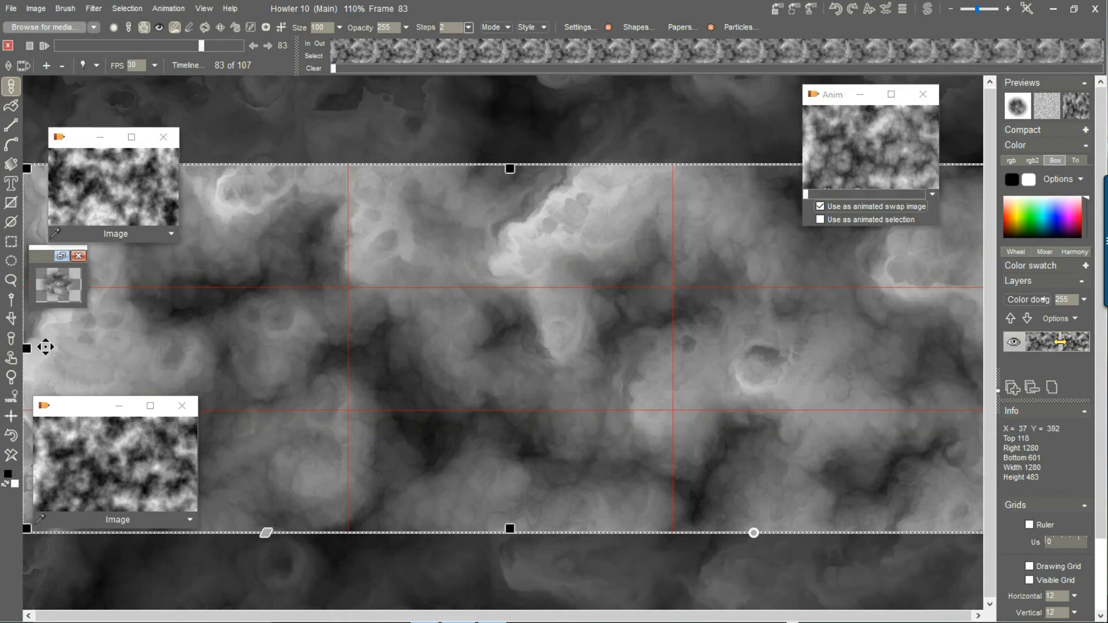
{"action": "left_click_drag", "start_coordinate": [27, 352], "coordinate": [243, 350]}
{"action": "right_click", "coordinate": [507, 324]}
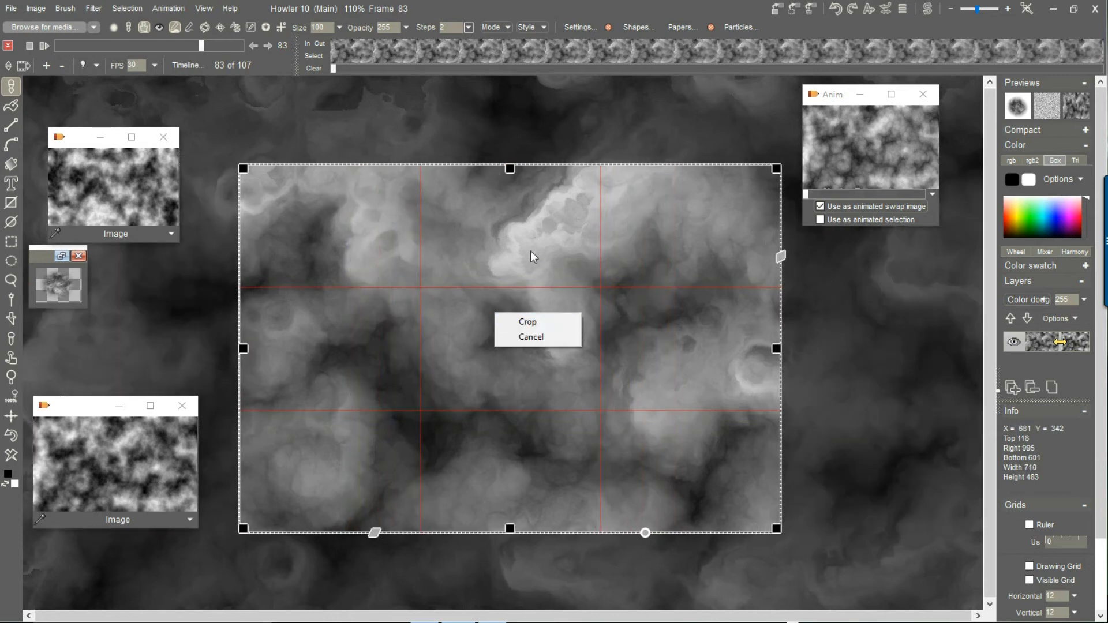
{"action": "left_click_drag", "start_coordinate": [482, 254], "coordinate": [552, 243]}
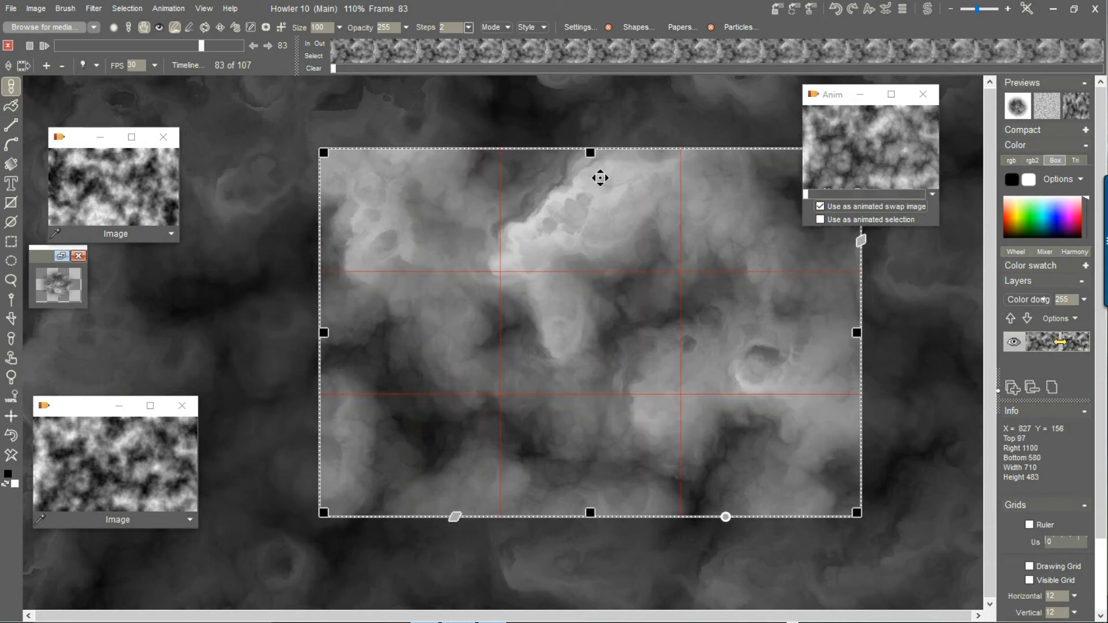
{"action": "left_click_drag", "start_coordinate": [586, 151], "coordinate": [586, 182]}
{"action": "right_click", "coordinate": [593, 241]}
{"action": "left_click", "coordinate": [628, 252]}
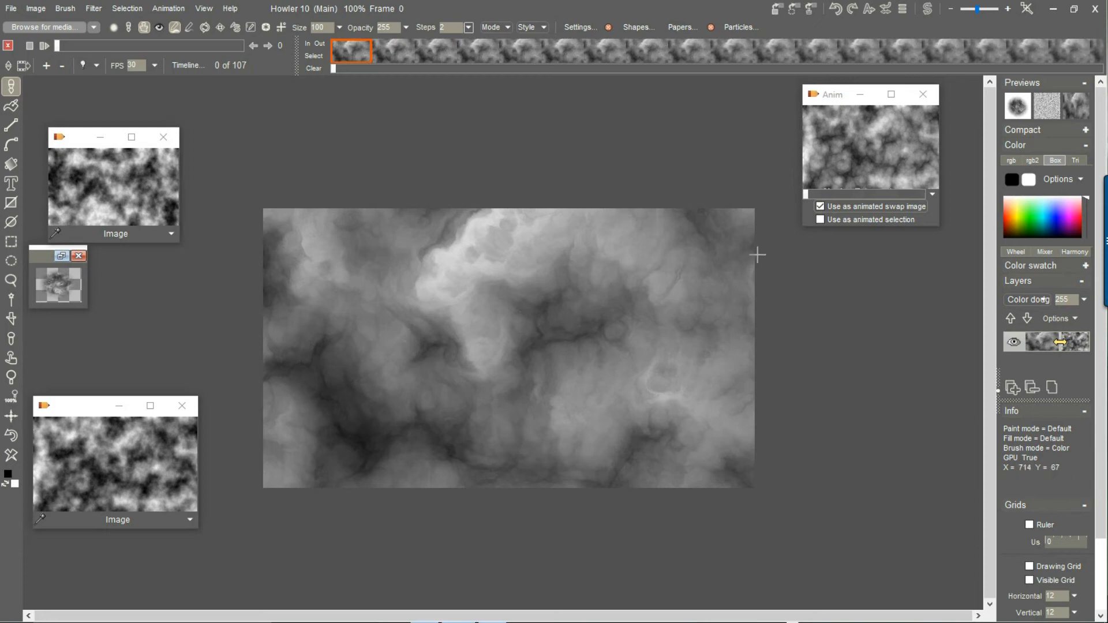
Step: Resample the cropped animation to 640 by 360 pixels without constrained proportions, and play and scrub through the result
{"action": "left_click", "coordinate": [36, 8]}
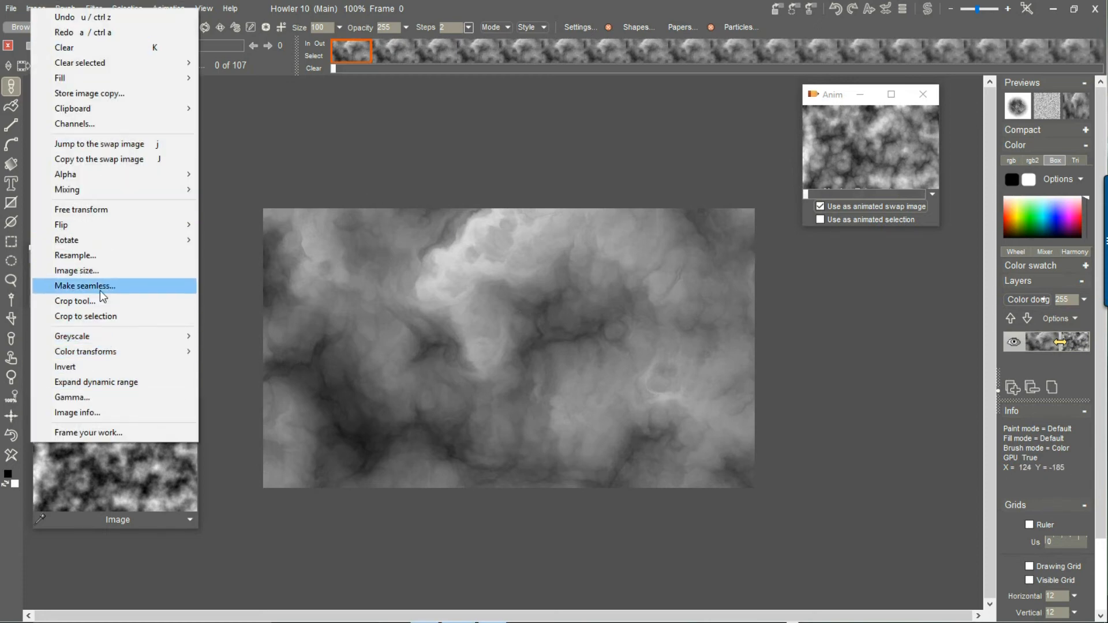
{"action": "left_click", "coordinate": [85, 254]}
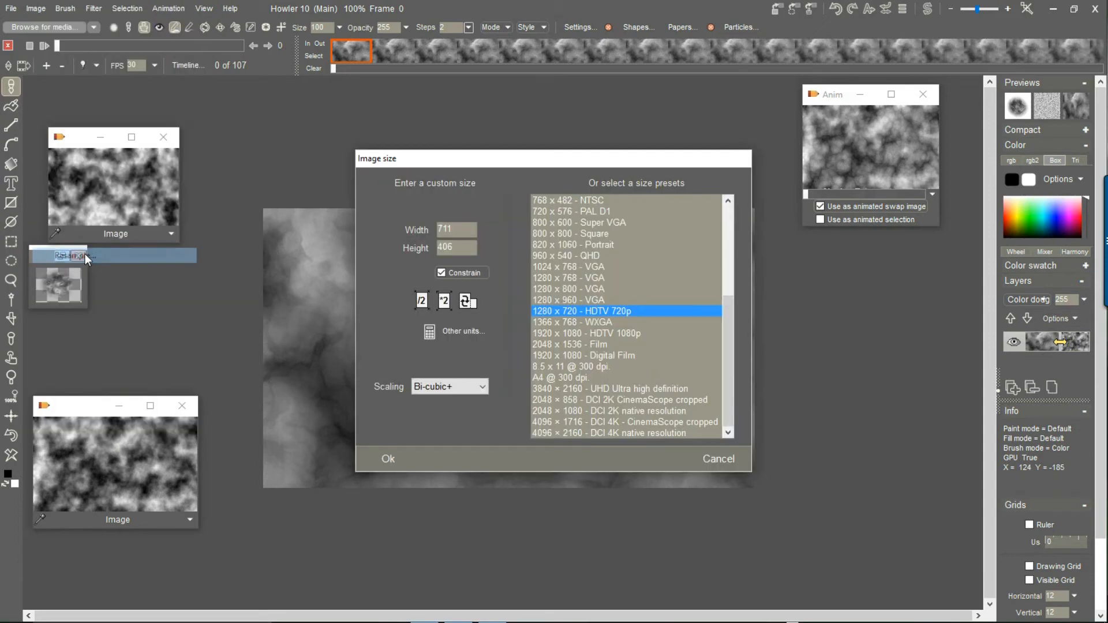
{"action": "double_click", "coordinate": [456, 229]}
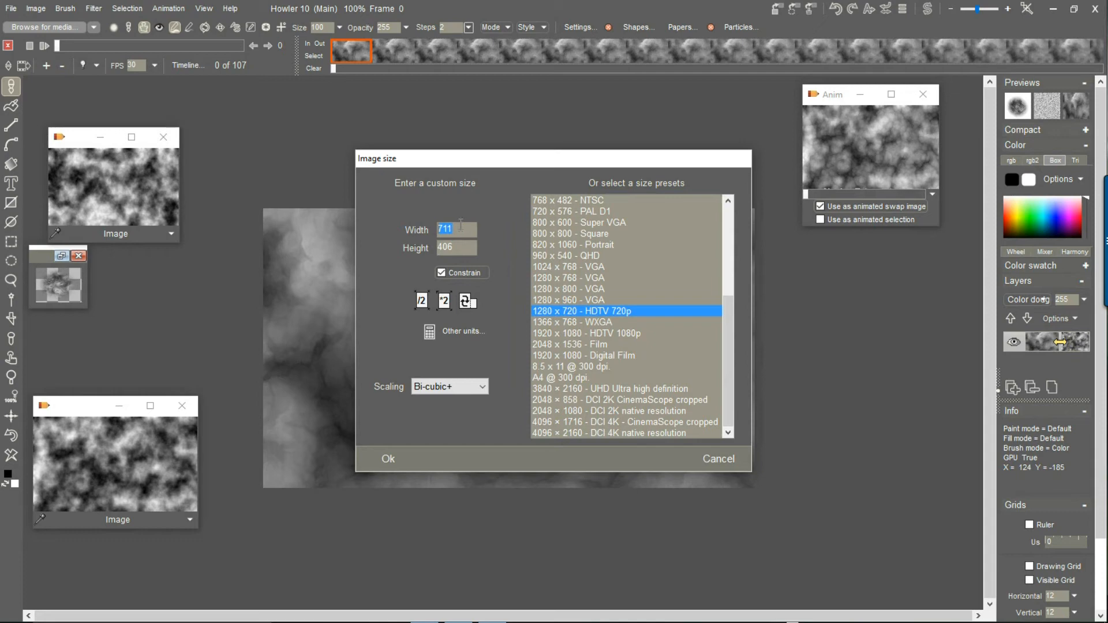
{"action": "type", "text": "8"}
{"action": "type", "text": "640"}
{"action": "left_click", "coordinate": [459, 272]}
{"action": "left_click_drag", "start_coordinate": [455, 247], "coordinate": [409, 241]}
{"action": "type", "text": "360"}
{"action": "left_click", "coordinate": [393, 456]}
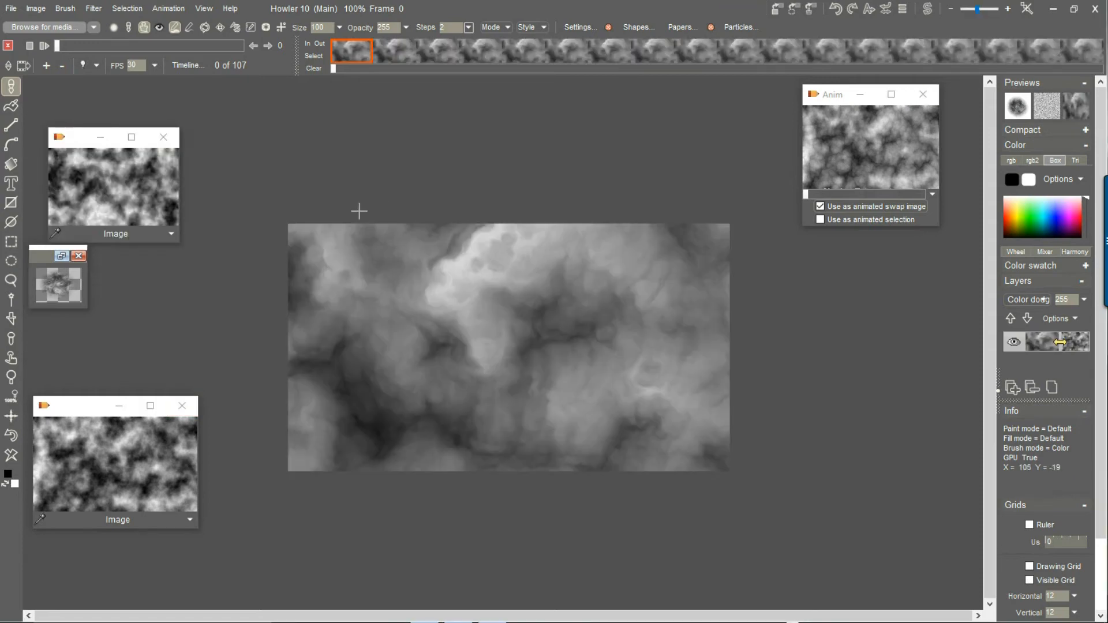
{"action": "left_click", "coordinate": [43, 45]}
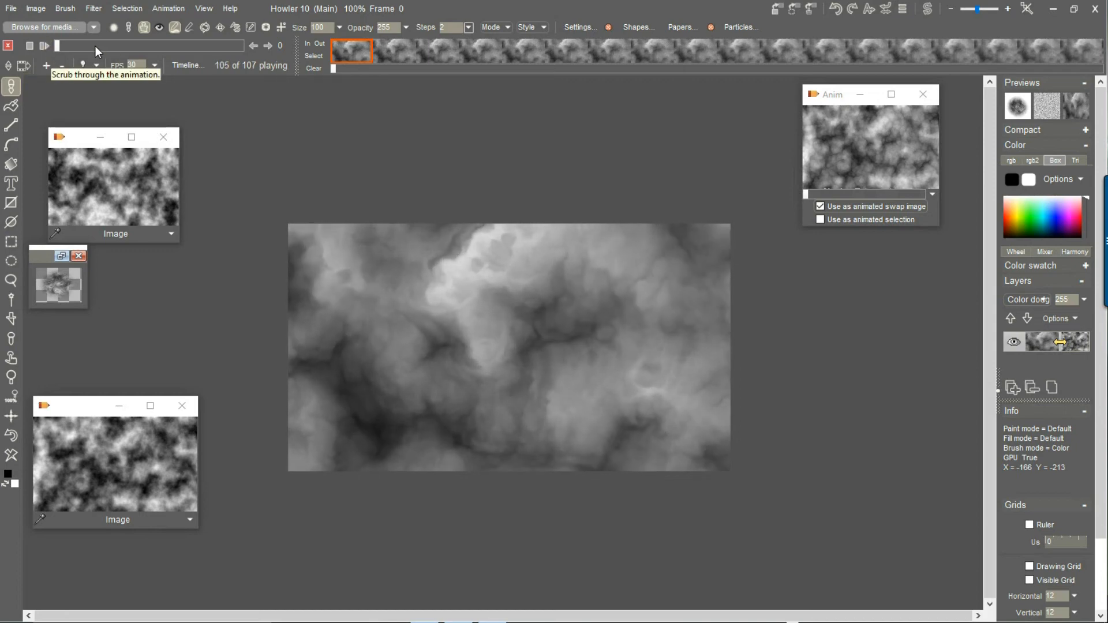
{"action": "left_click_drag", "start_coordinate": [95, 46], "coordinate": [177, 47]}
Step: Start saving the animation as an AVI file and choose the 3-turbulent clouds folder inside Presentation, ___ Sept 2016, as destination
{"action": "left_click", "coordinate": [172, 9]}
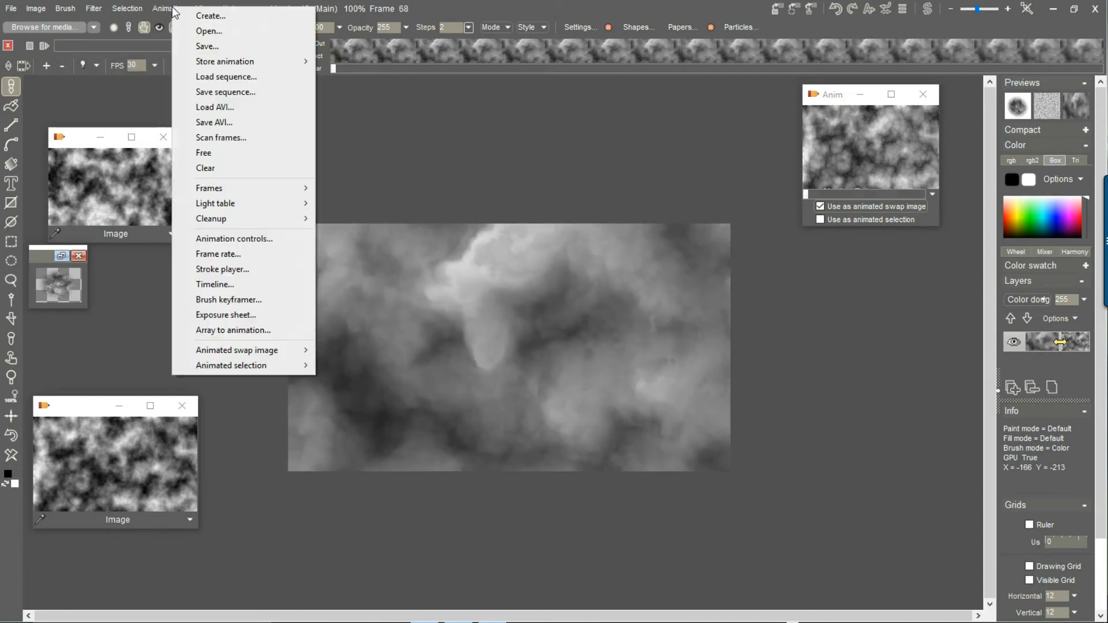
{"action": "left_click", "coordinate": [227, 122]}
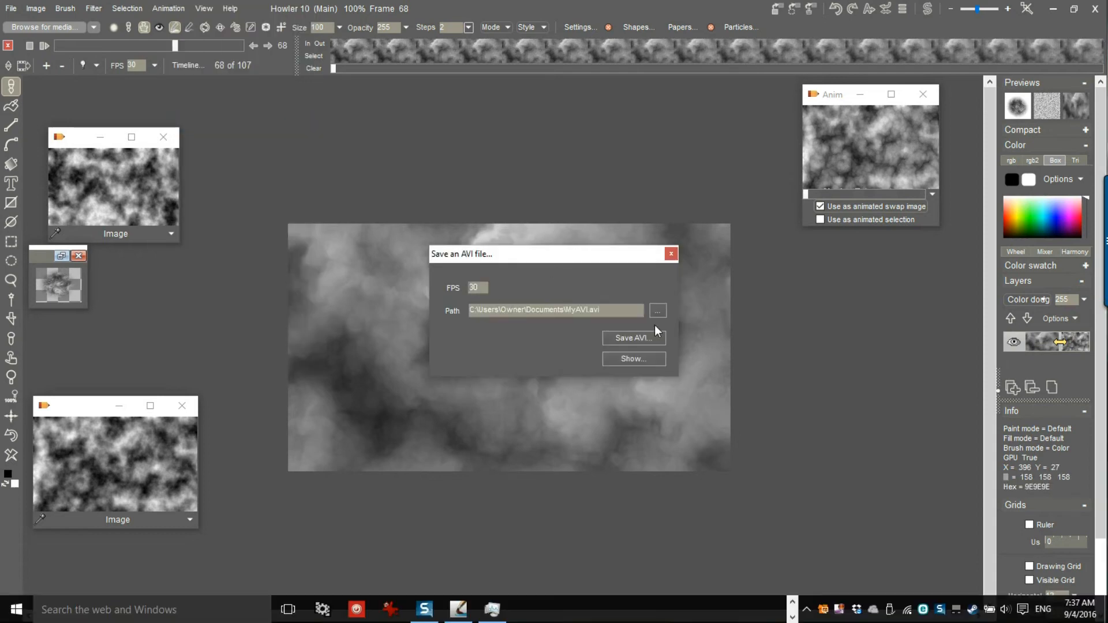
{"action": "left_click_drag", "start_coordinate": [528, 310], "coordinate": [660, 309]}
{"action": "left_click", "coordinate": [568, 310]}
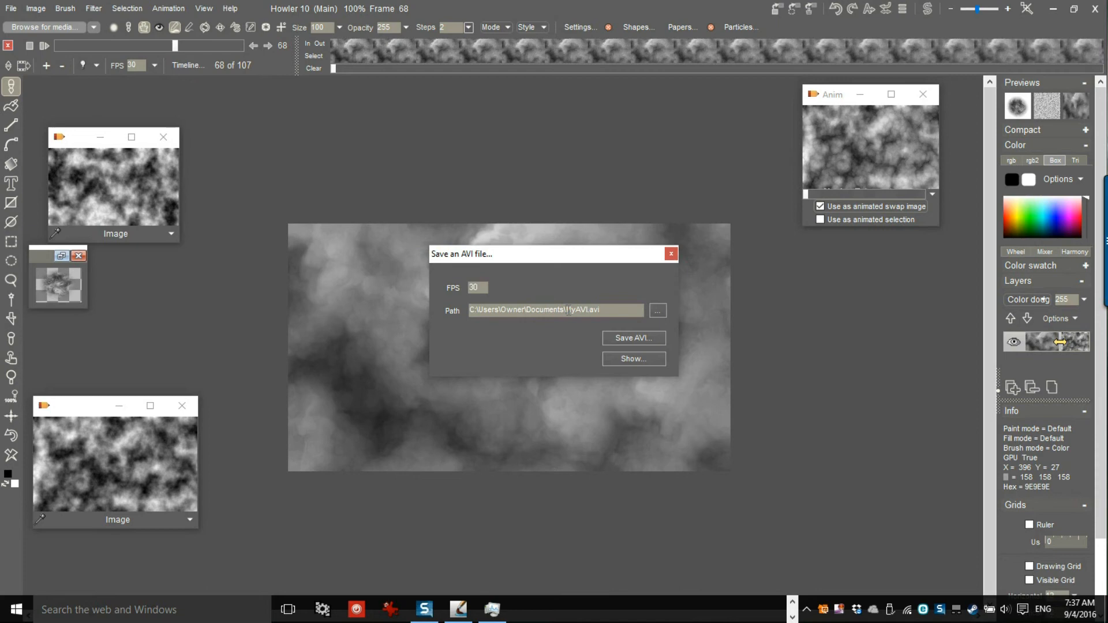
{"action": "left_click", "coordinate": [659, 311]}
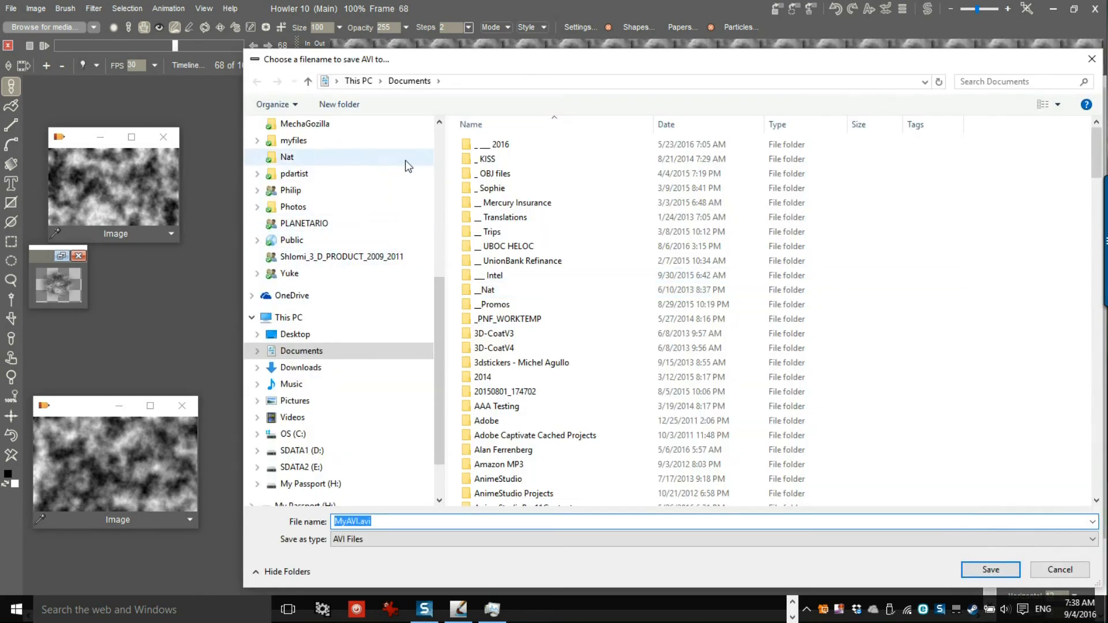
{"action": "left_click", "coordinate": [439, 136]}
{"action": "left_click", "coordinate": [333, 281]}
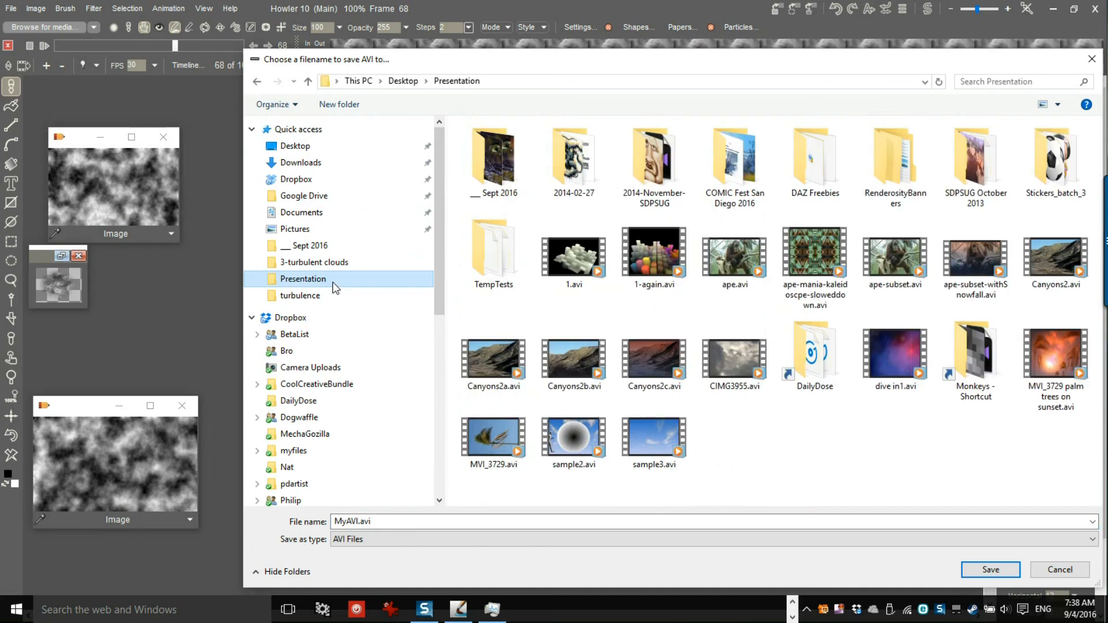
{"action": "left_click_drag", "start_coordinate": [445, 283], "coordinate": [282, 242]}
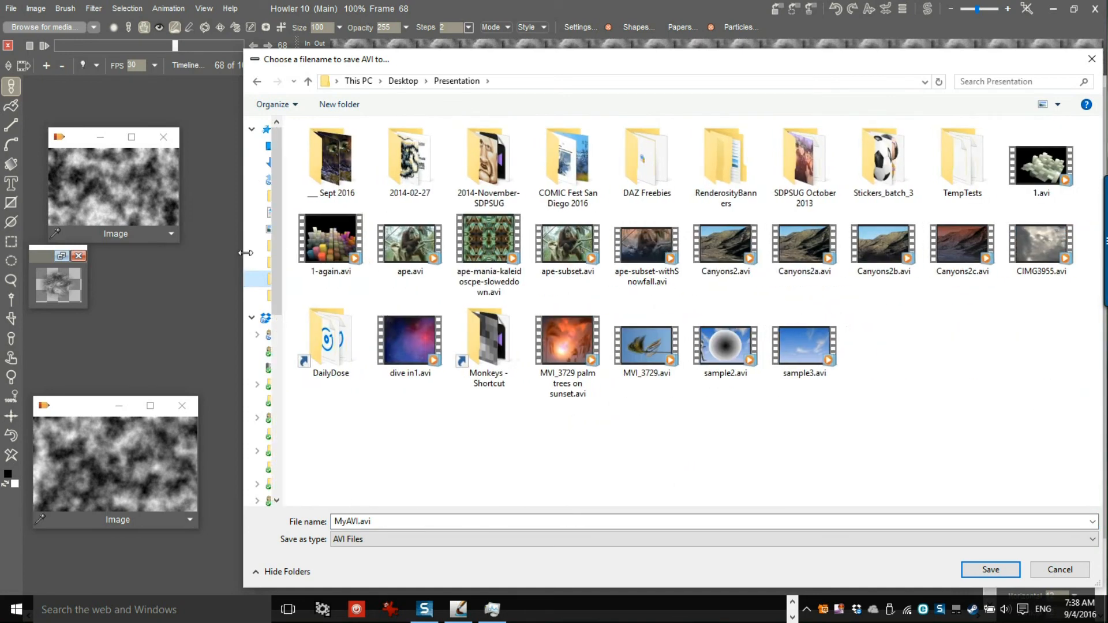
{"action": "double_click", "coordinate": [328, 160]}
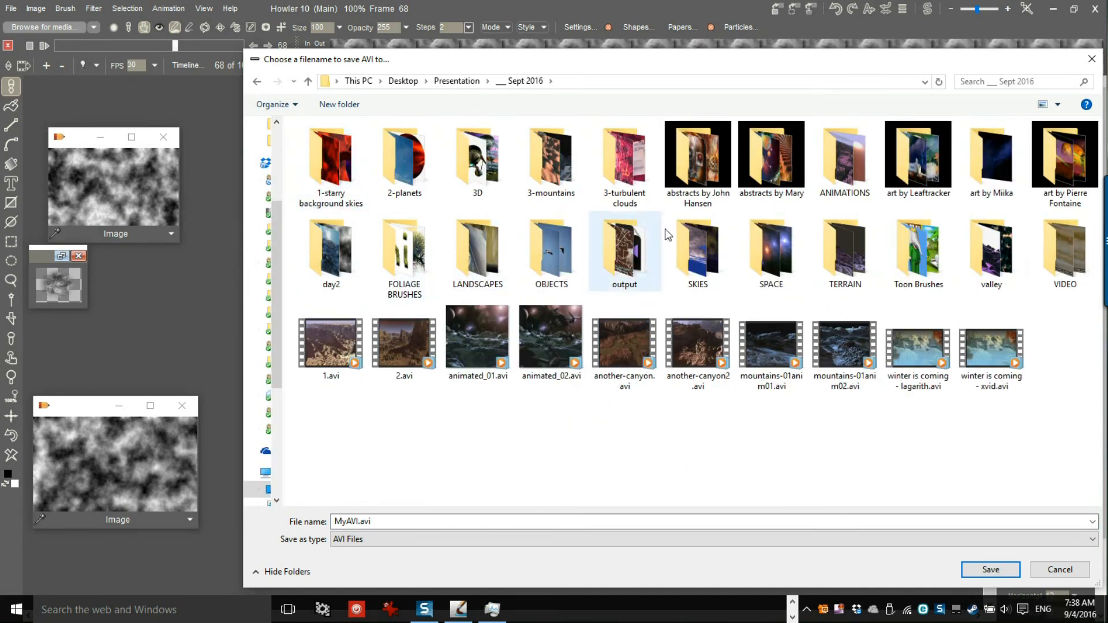
{"action": "double_click", "coordinate": [638, 161]}
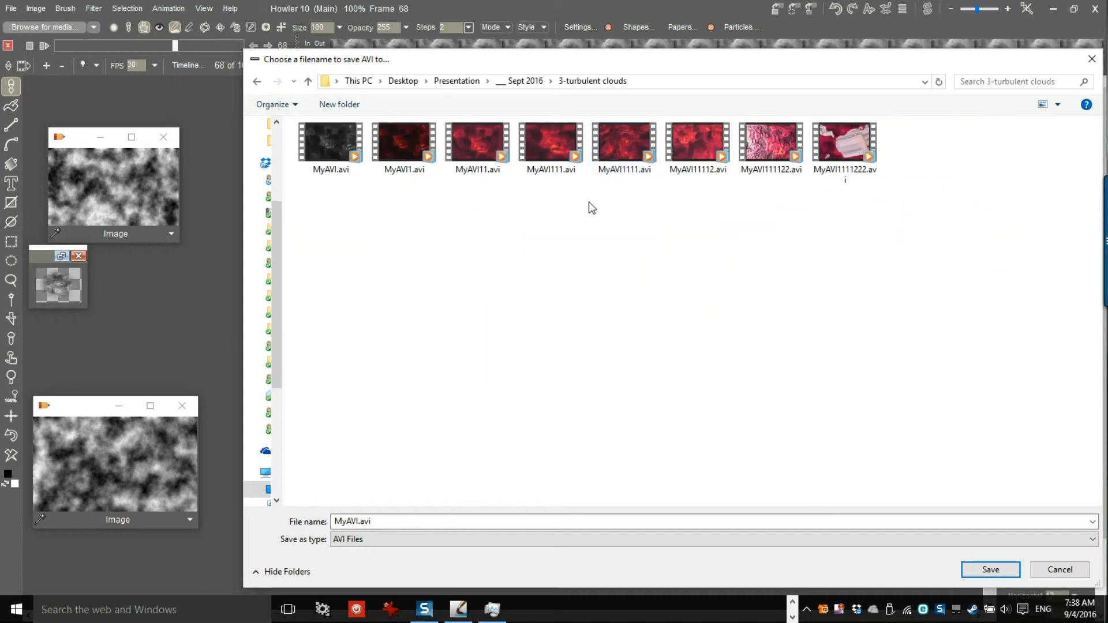
Step: Name the AVI file "yet another turb cloud" and accept the save location
{"action": "left_click", "coordinate": [385, 521]}
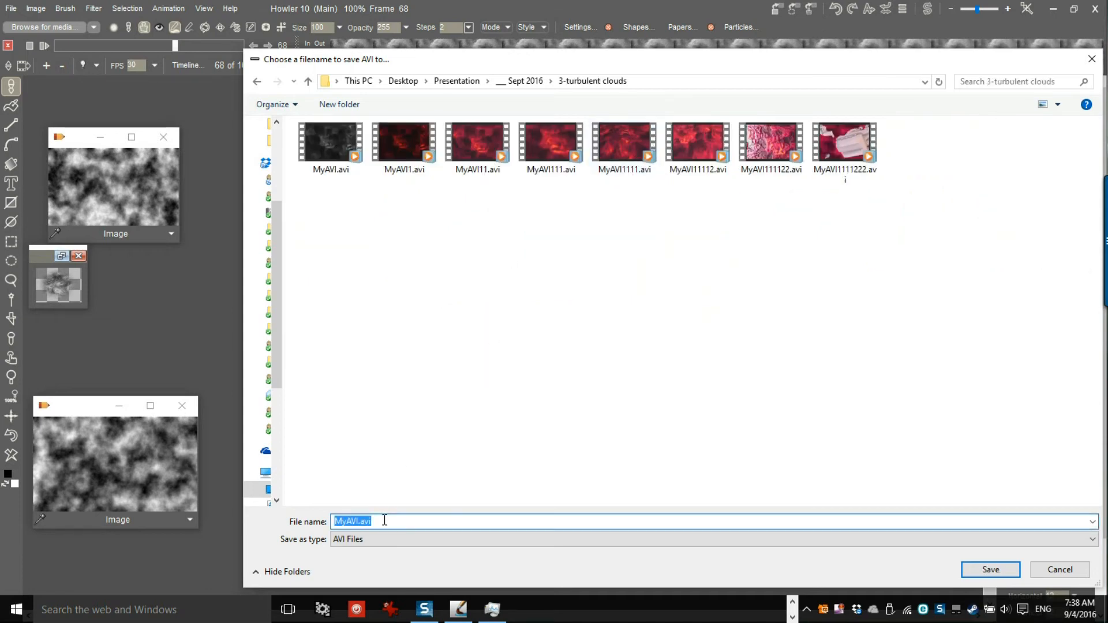
{"action": "type", "text": "yet another turb cloud"}
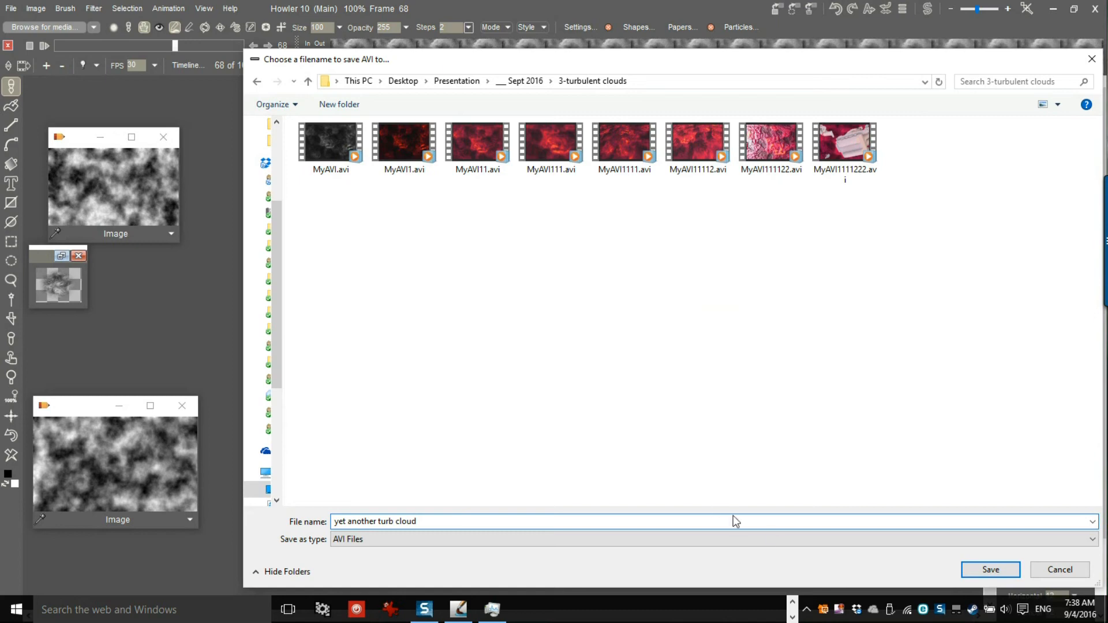
{"action": "left_click", "coordinate": [991, 570]}
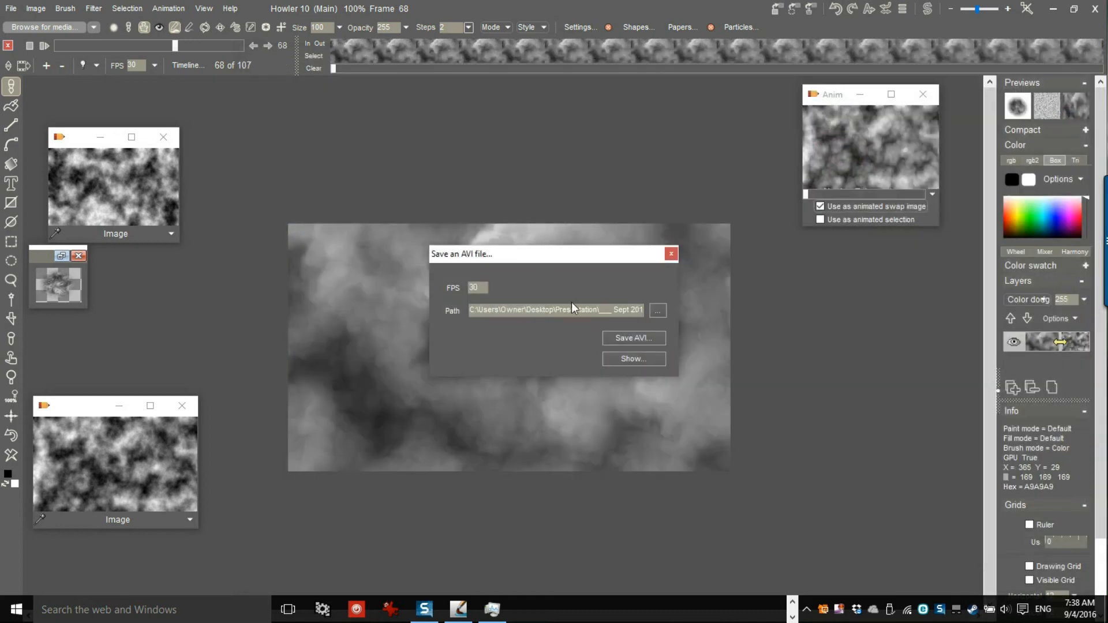
Step: Save the AVI file compressed with the Lagarith Lossless Codec
{"action": "left_click", "coordinate": [634, 338]}
{"action": "left_click", "coordinate": [529, 384]}
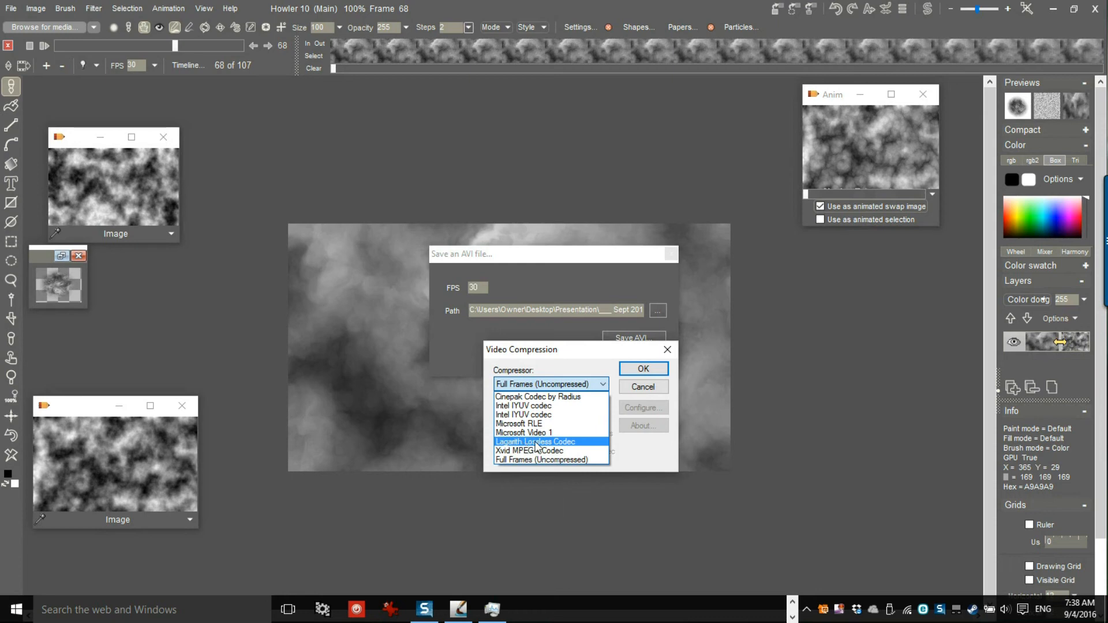
{"action": "left_click", "coordinate": [536, 443]}
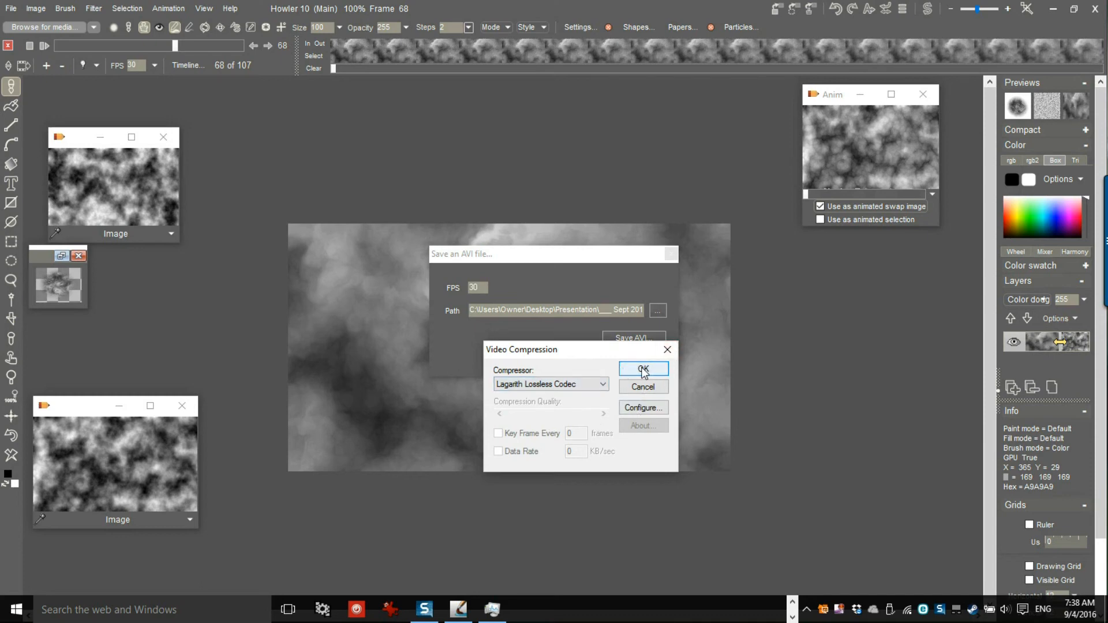
{"action": "left_click", "coordinate": [623, 369]}
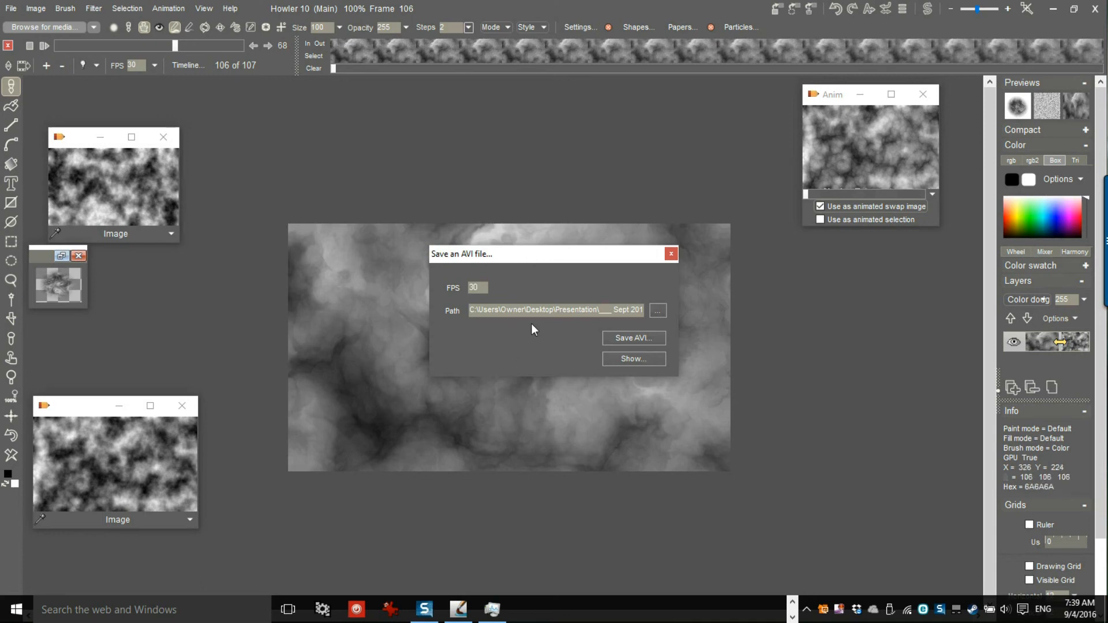
Step: Play the saved AVI, view it full screen, and close the player and the AVI save dialog
{"action": "left_click", "coordinate": [628, 358]}
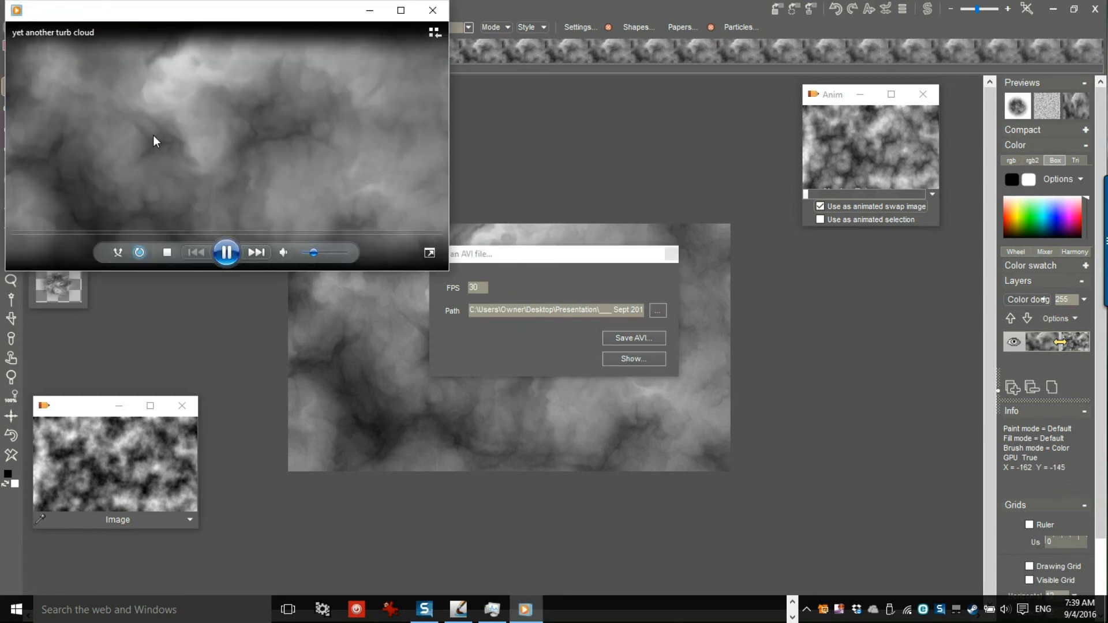
{"action": "left_click_drag", "start_coordinate": [301, 7], "coordinate": [452, 90]}
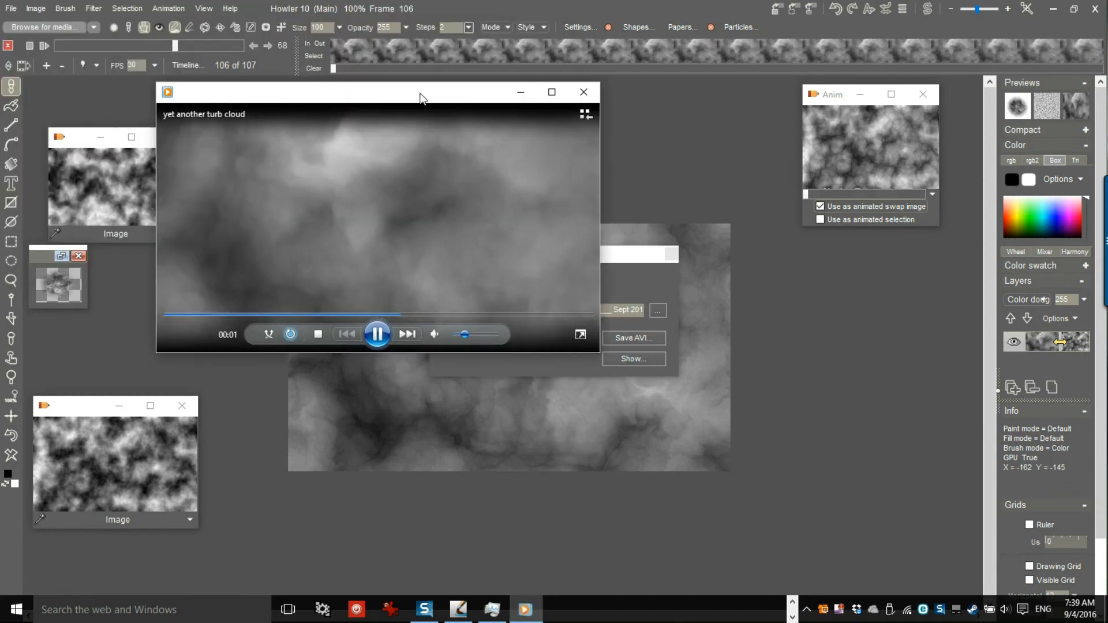
{"action": "double_click", "coordinate": [423, 156]}
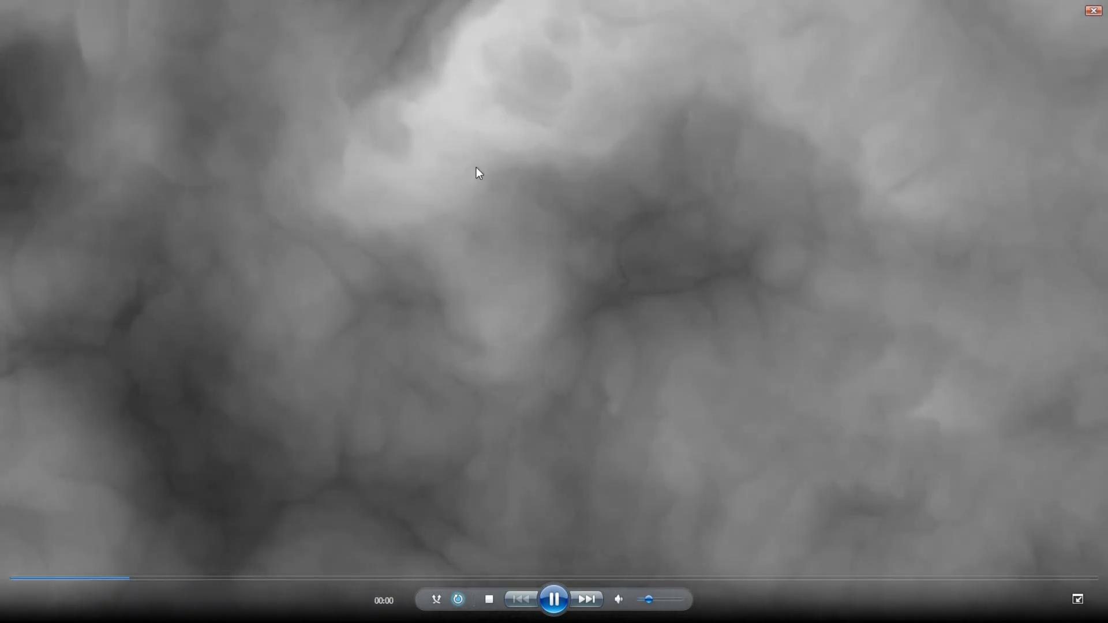
{"action": "double_click", "coordinate": [563, 266]}
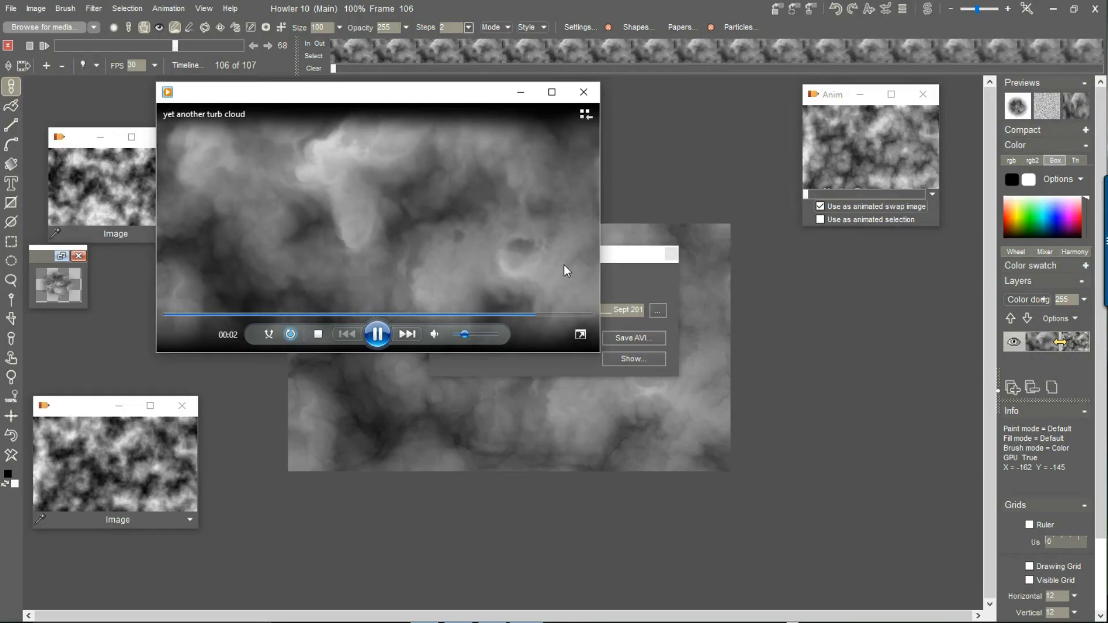
{"action": "left_click", "coordinate": [584, 92]}
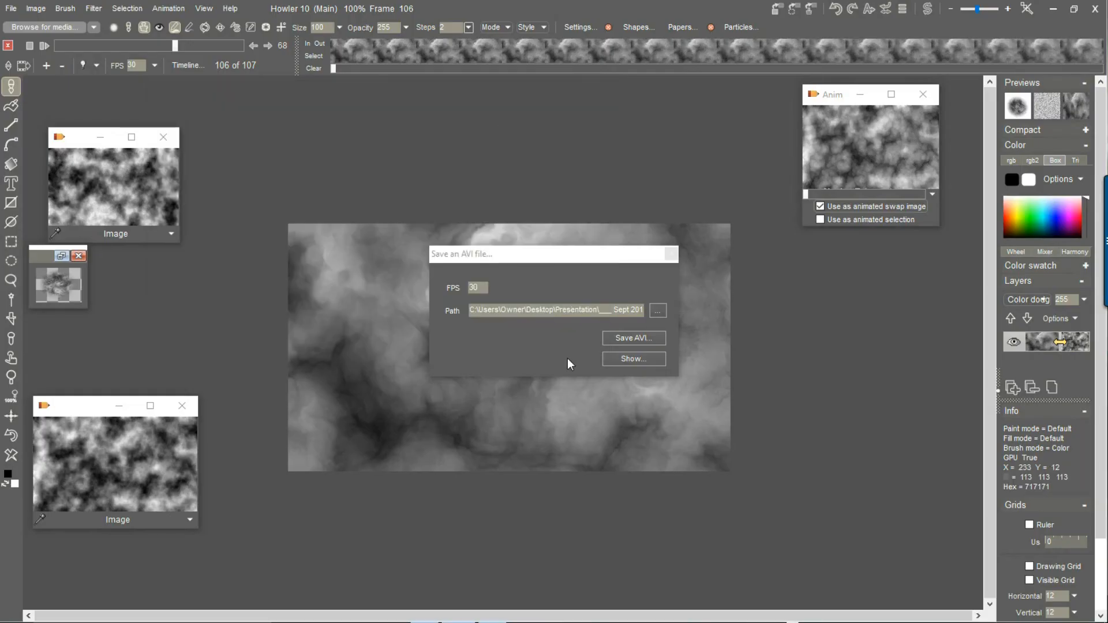
{"action": "left_click", "coordinate": [675, 254]}
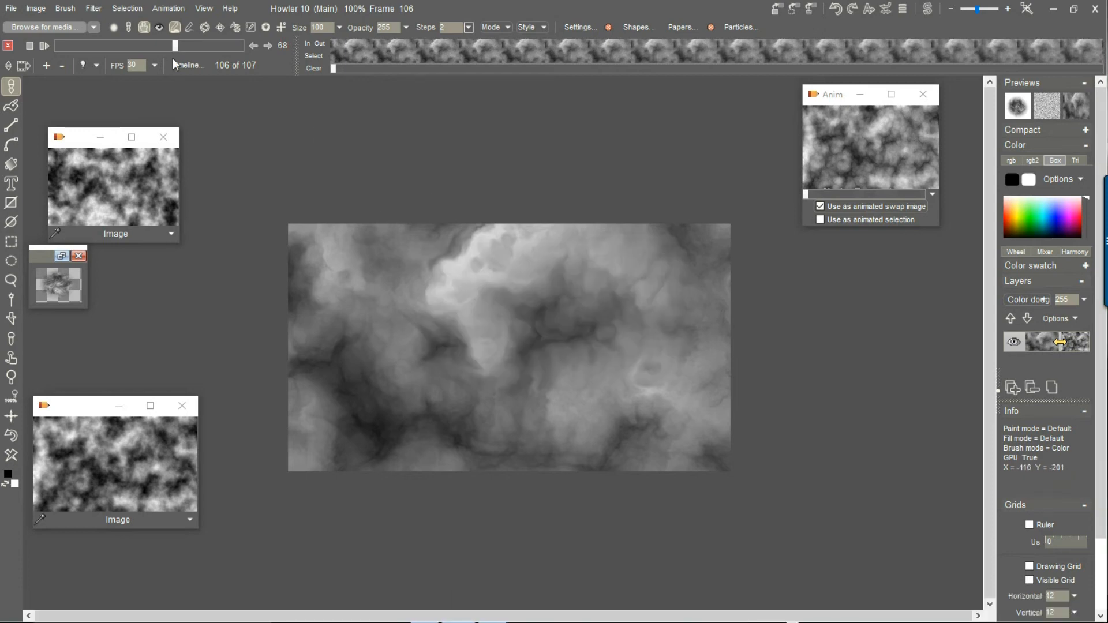
Step: Store the current animation to disc, close the older stored animation, and enable the new one as animated swap image
{"action": "left_click", "coordinate": [168, 8]}
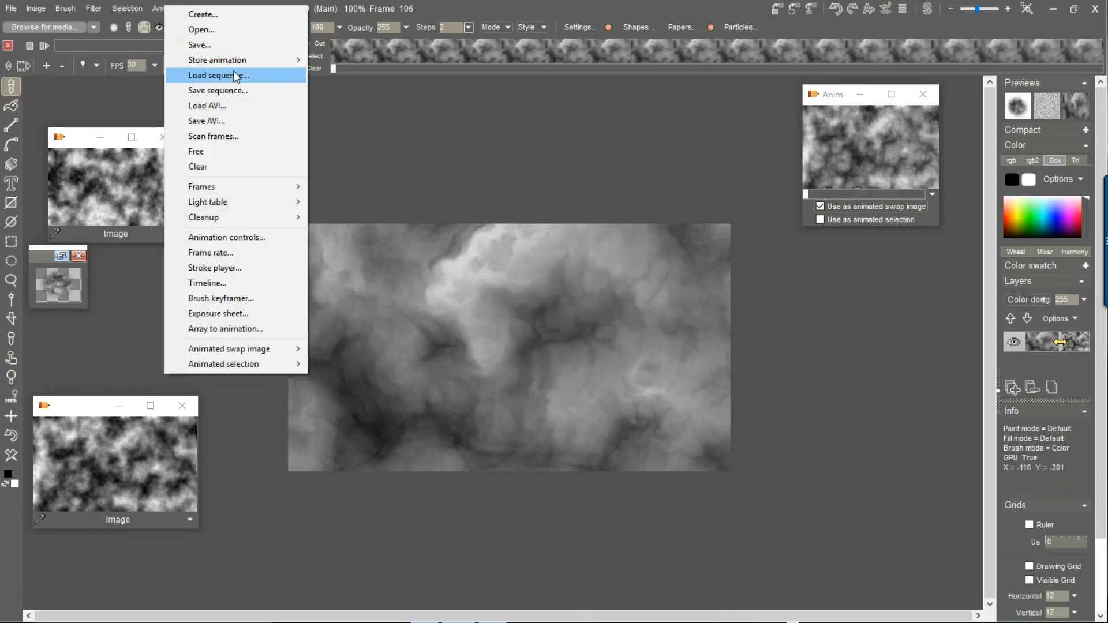
{"action": "mouse_move", "coordinate": [237, 60]}
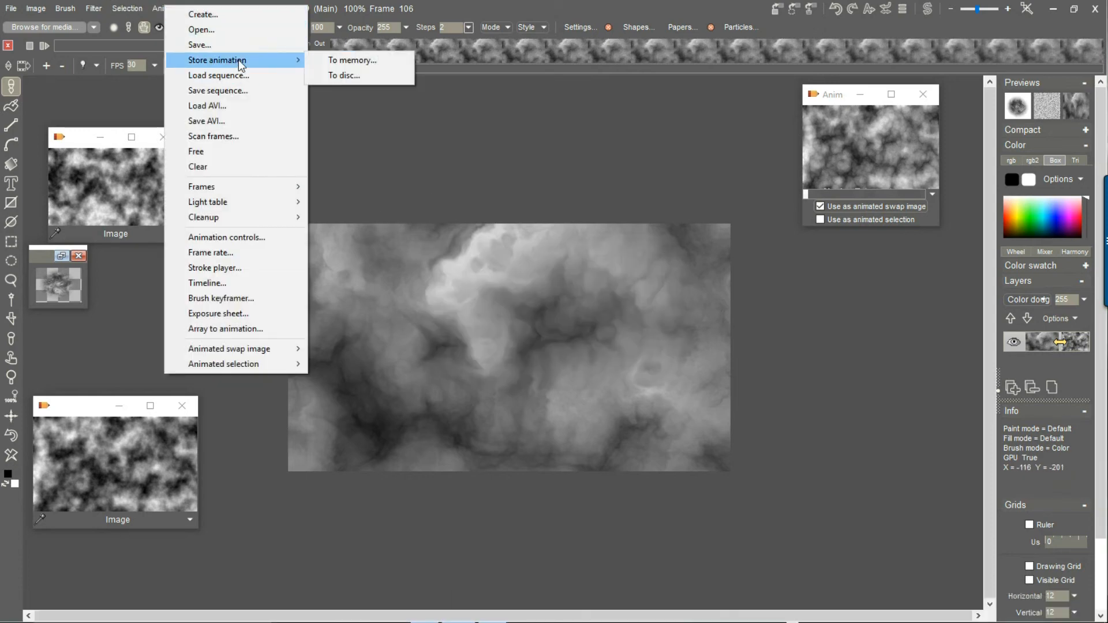
{"action": "left_click", "coordinate": [345, 78]}
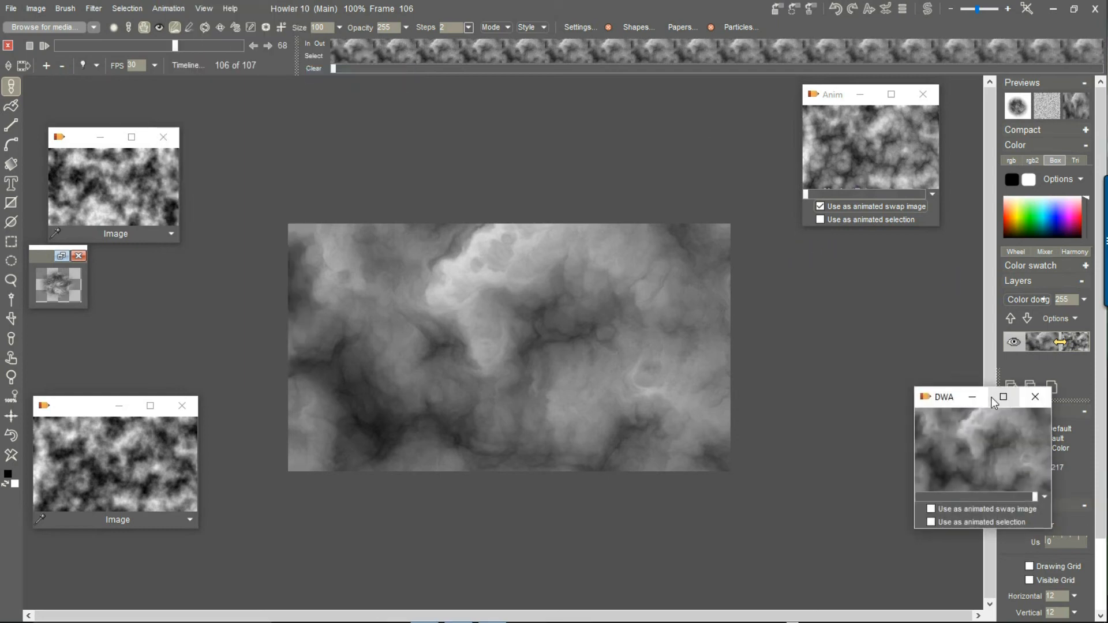
{"action": "left_click", "coordinate": [923, 94]}
{"action": "left_click_drag", "start_coordinate": [944, 402], "coordinate": [809, 133]}
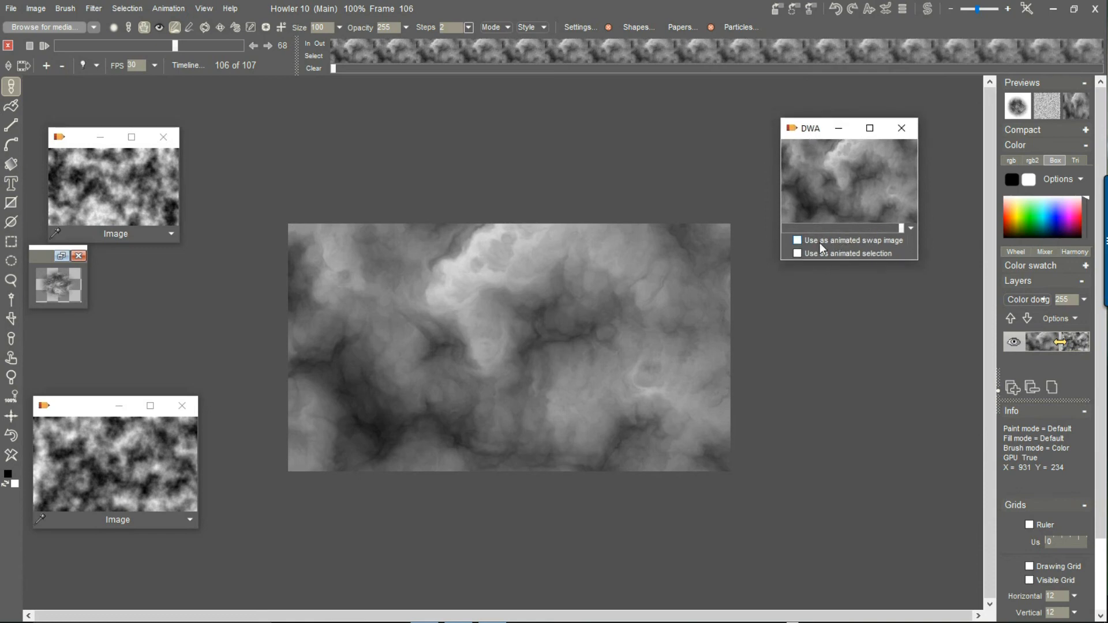
Step: Apply Colortwirl displace to the whole animation with low displacement and slightly more twirl, and scrub through the result
{"action": "left_click", "coordinate": [94, 8]}
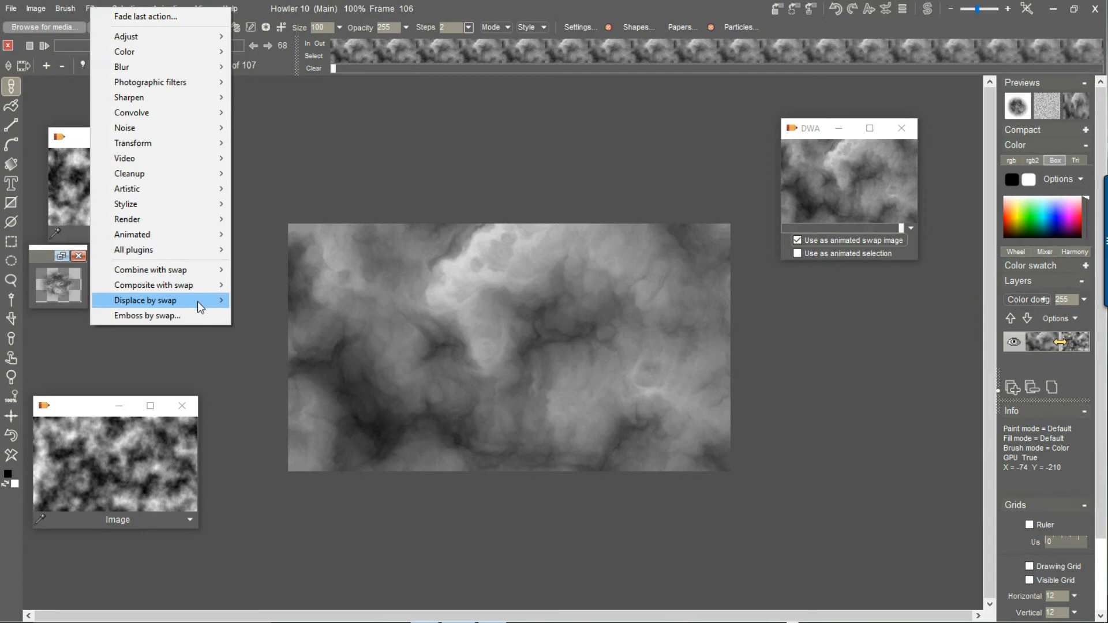
{"action": "mouse_move", "coordinate": [197, 300]}
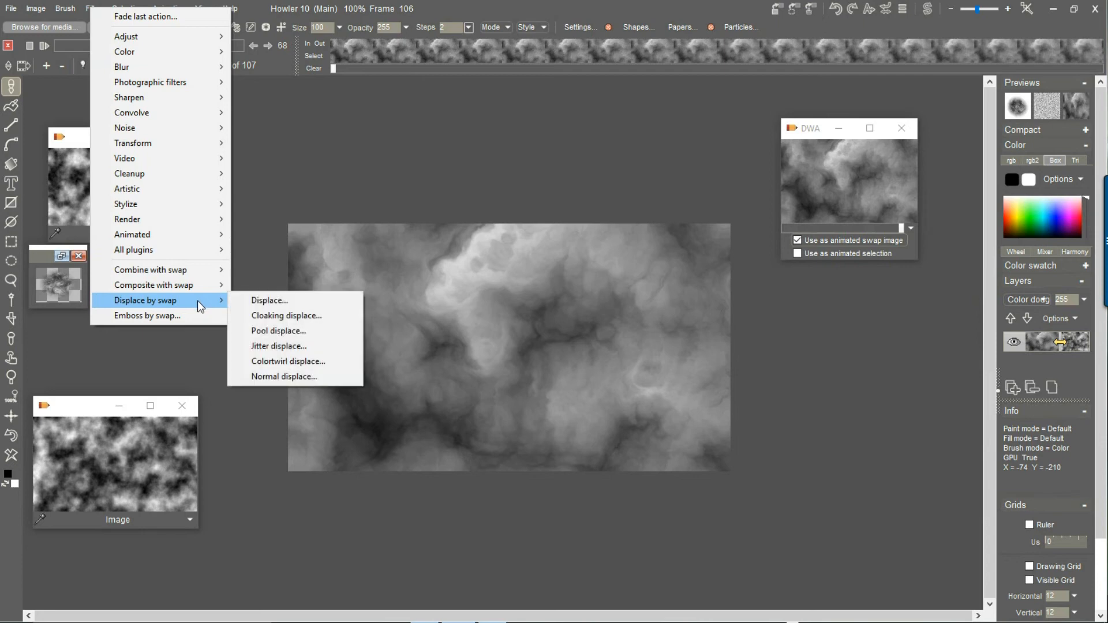
{"action": "left_click", "coordinate": [284, 360]}
{"action": "left_click_drag", "start_coordinate": [533, 302], "coordinate": [530, 304]}
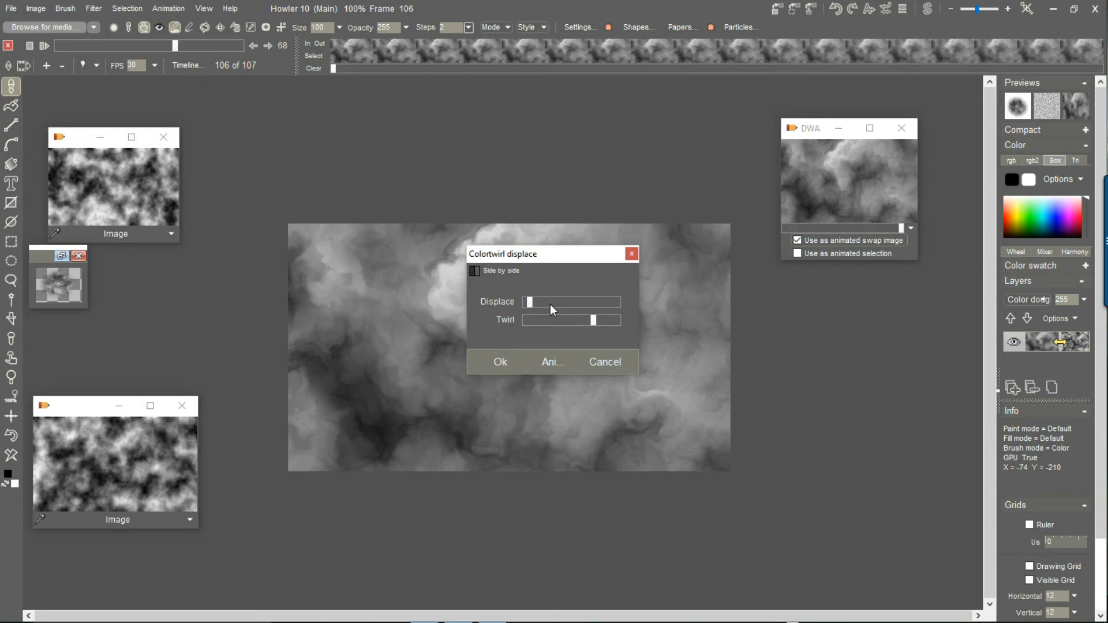
{"action": "mouse_move", "coordinate": [592, 320]}
{"action": "left_mouse_down"}
{"action": "mouse_move", "coordinate": [576, 320]}
{"action": "mouse_move", "coordinate": [597, 321]}
{"action": "left_mouse_up"}
{"action": "left_click", "coordinate": [557, 362]}
{"action": "left_click", "coordinate": [488, 366]}
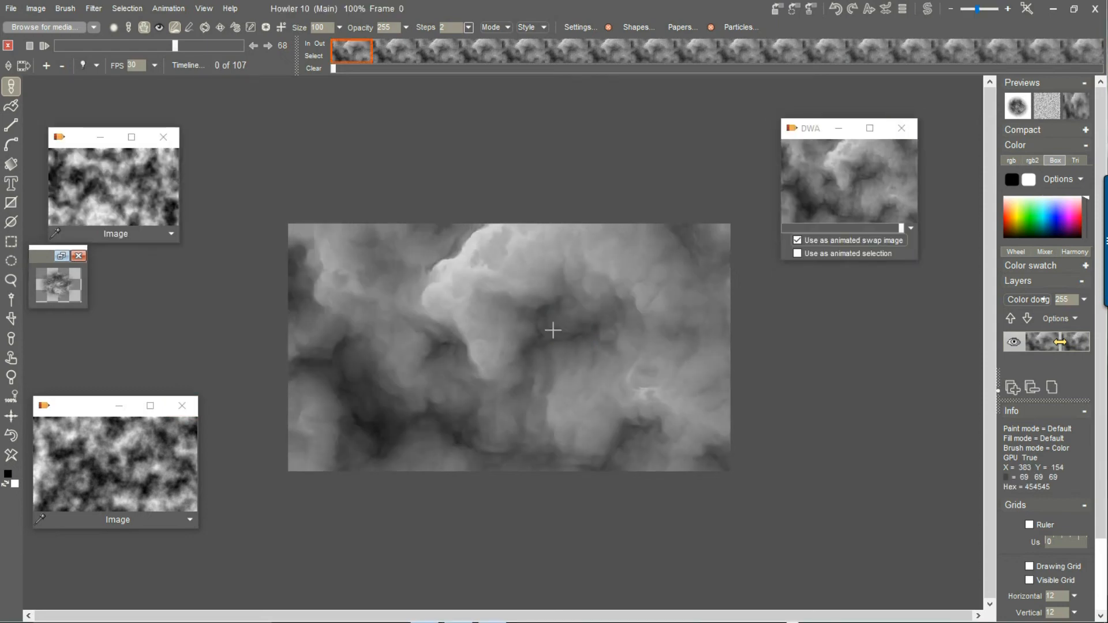
{"action": "left_click", "coordinate": [85, 45]}
{"action": "left_click_drag", "start_coordinate": [86, 43], "coordinate": [123, 45]}
Step: Expand the dynamic range of the whole animation and scrub through its frames
{"action": "left_click", "coordinate": [35, 8]}
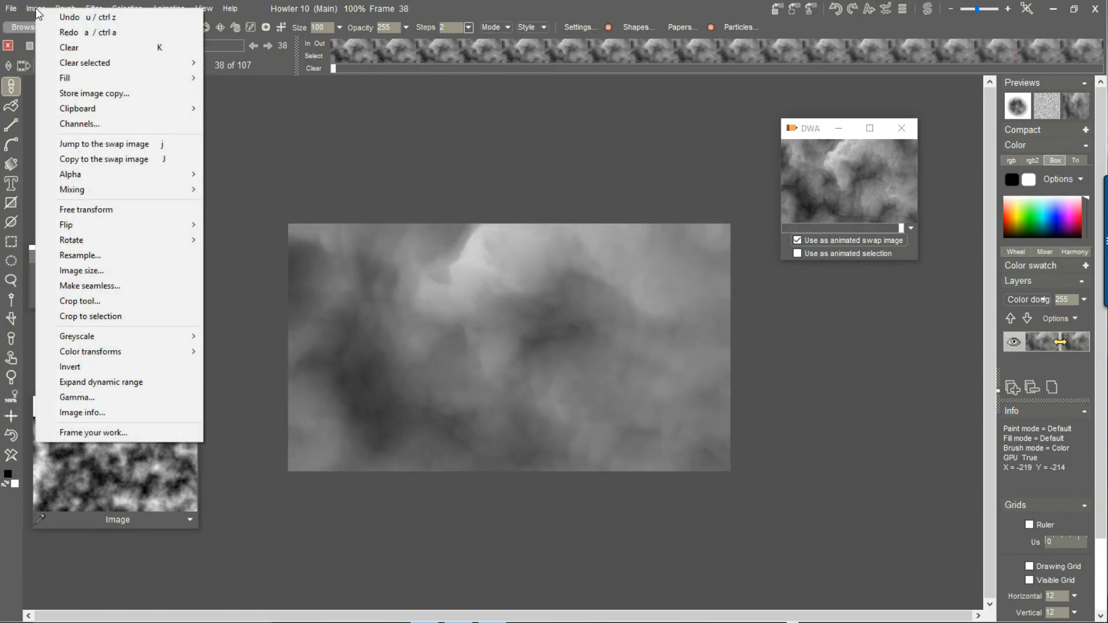
{"action": "left_click", "coordinate": [132, 381]}
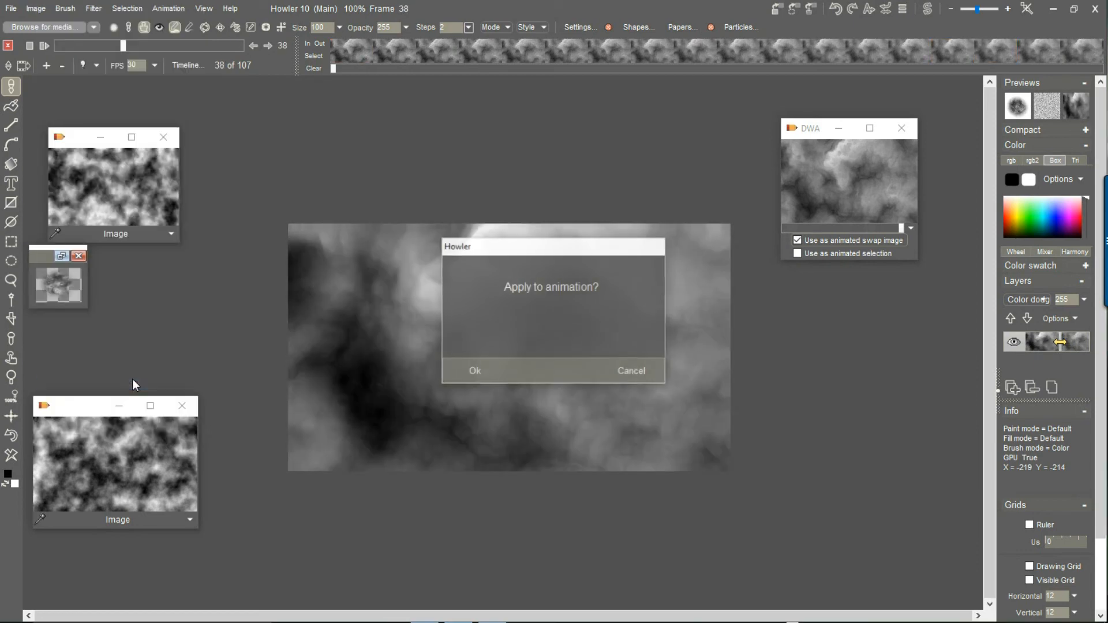
{"action": "left_click", "coordinate": [473, 373]}
{"action": "left_click_drag", "start_coordinate": [123, 46], "coordinate": [175, 69]}
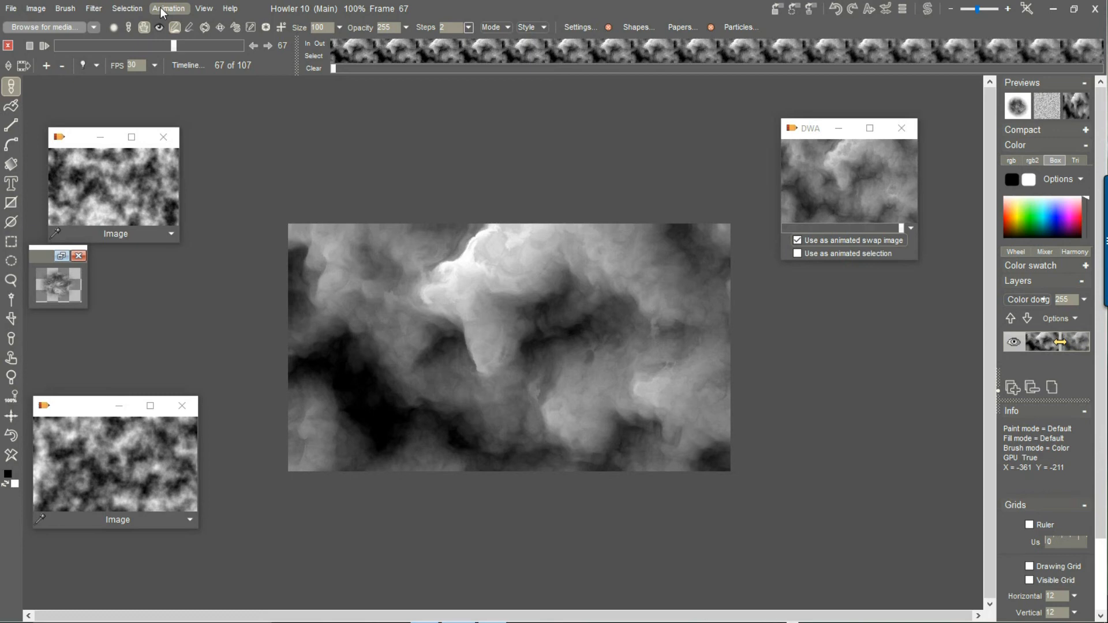
Step: Choose the yellow-red-black gradient from the gradient library as the fill gradient
{"action": "left_click", "coordinate": [205, 9]}
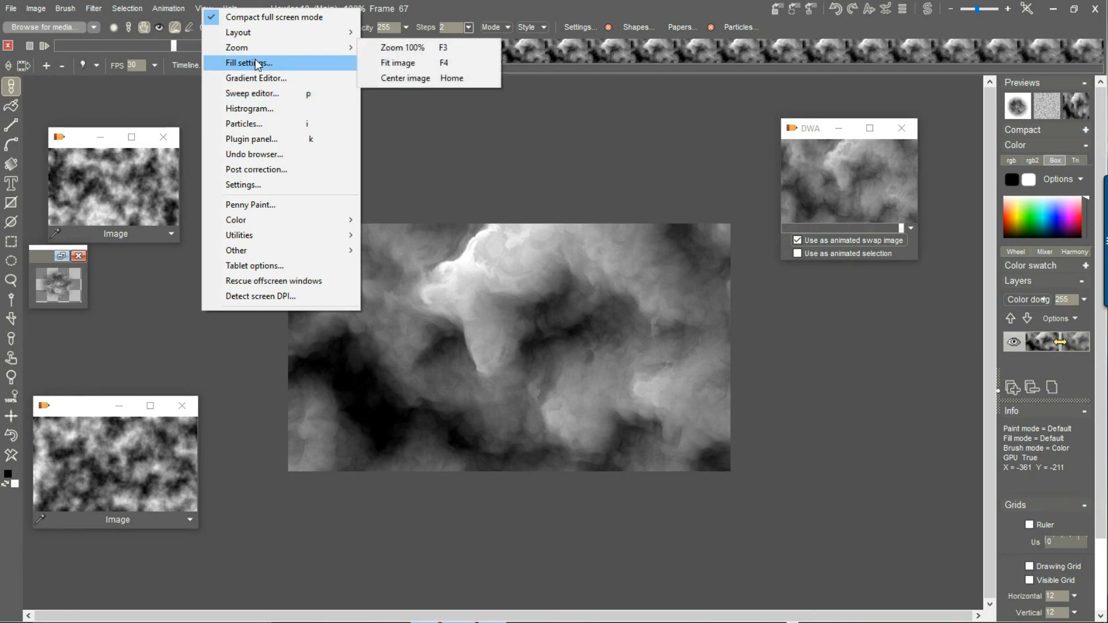
{"action": "left_click", "coordinate": [255, 62]}
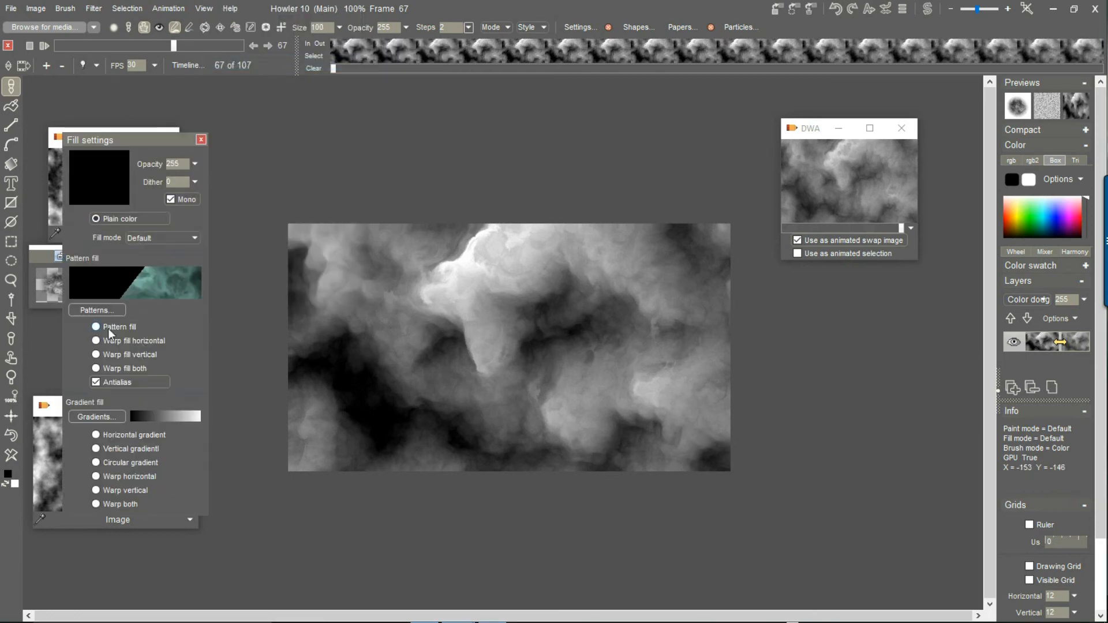
{"action": "left_click", "coordinate": [93, 415]}
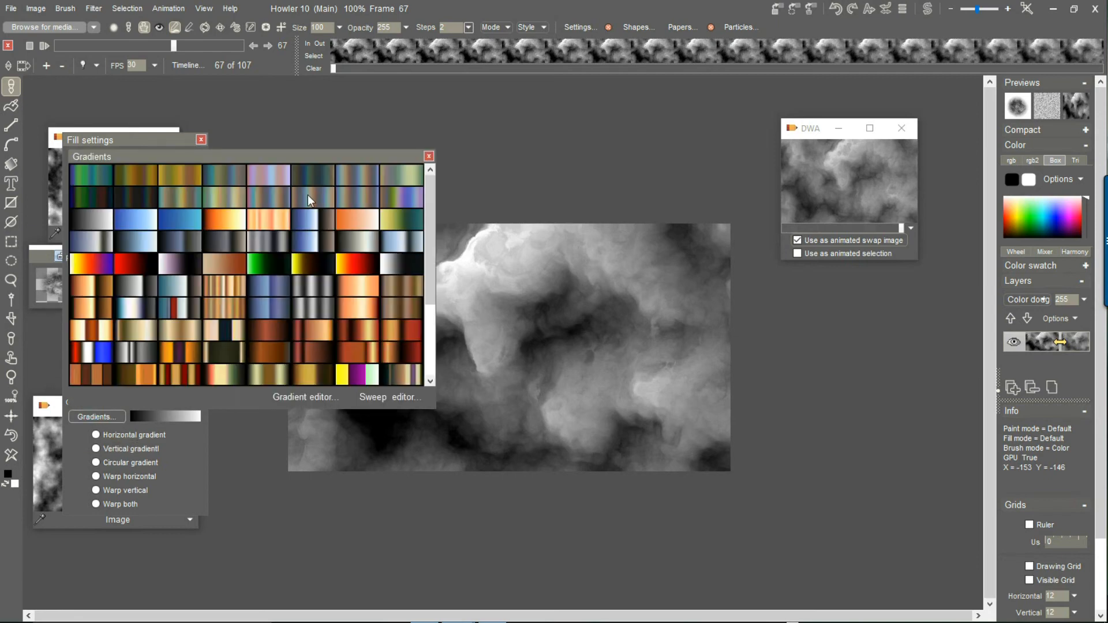
{"action": "left_click_drag", "start_coordinate": [430, 202], "coordinate": [428, 175]}
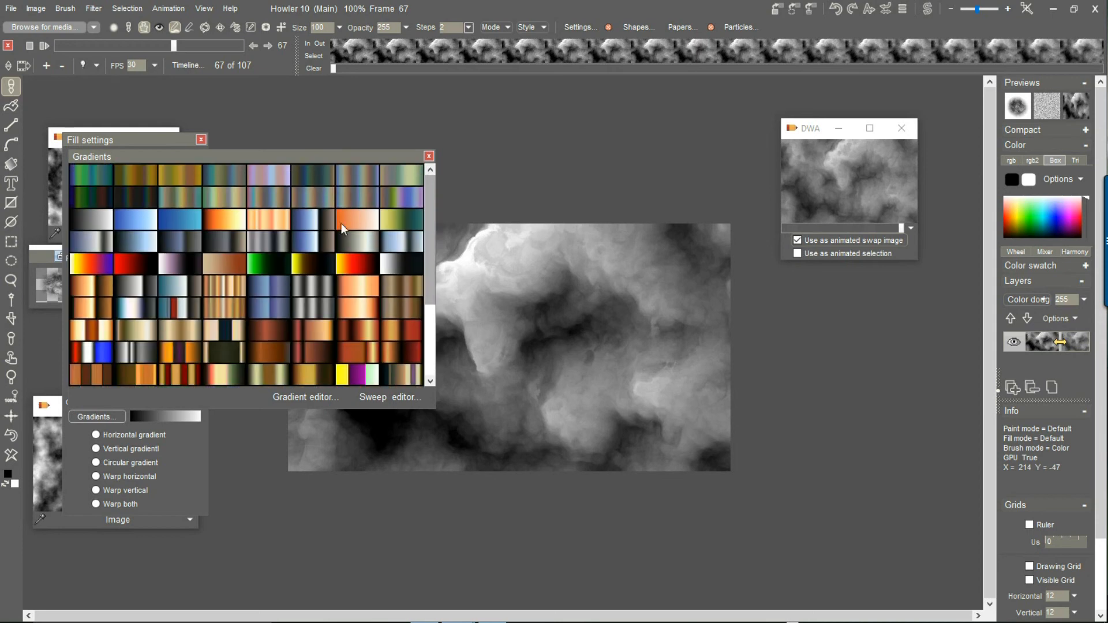
{"action": "left_click", "coordinate": [355, 261]}
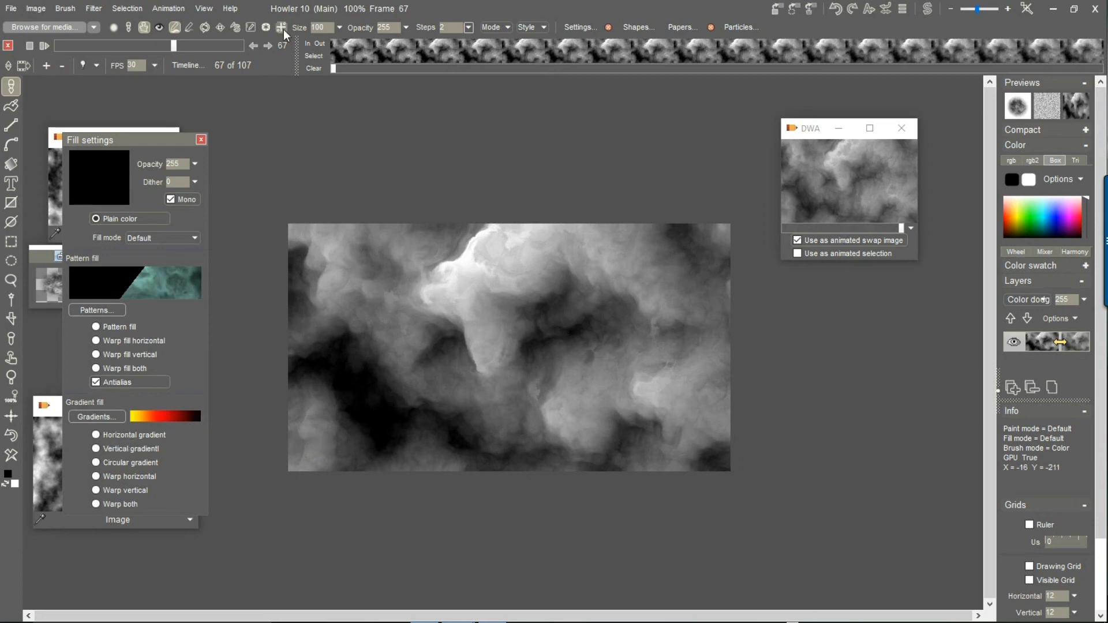
Step: Open the gradient in the sweep editor, close the fill settings, and reverse the gradient to run from black to yellow
{"action": "left_click", "coordinate": [204, 9]}
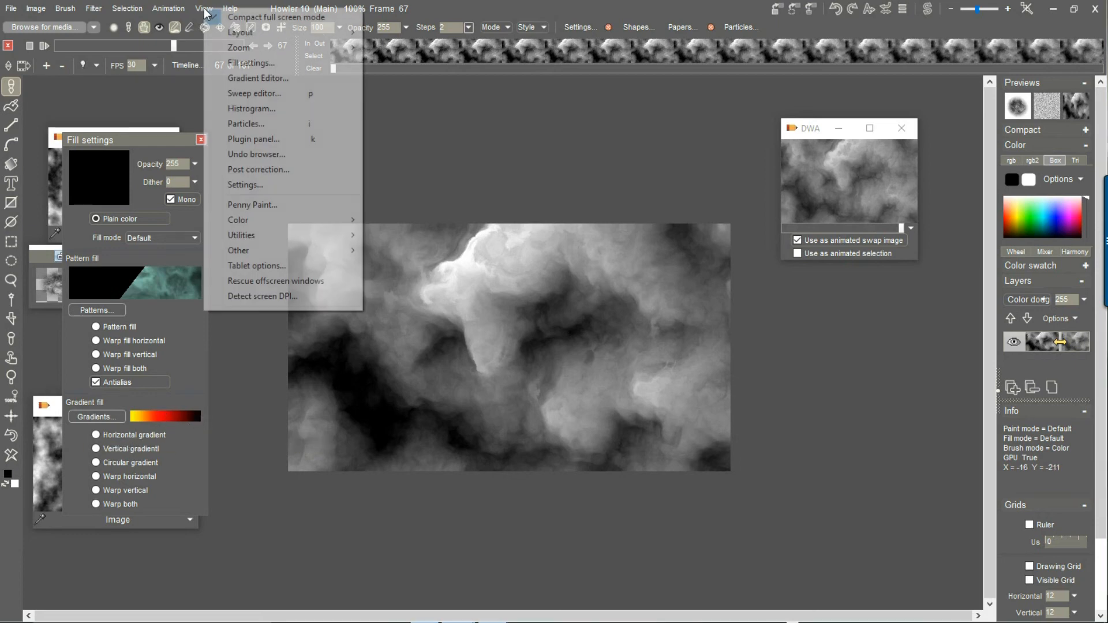
{"action": "left_click", "coordinate": [263, 94]}
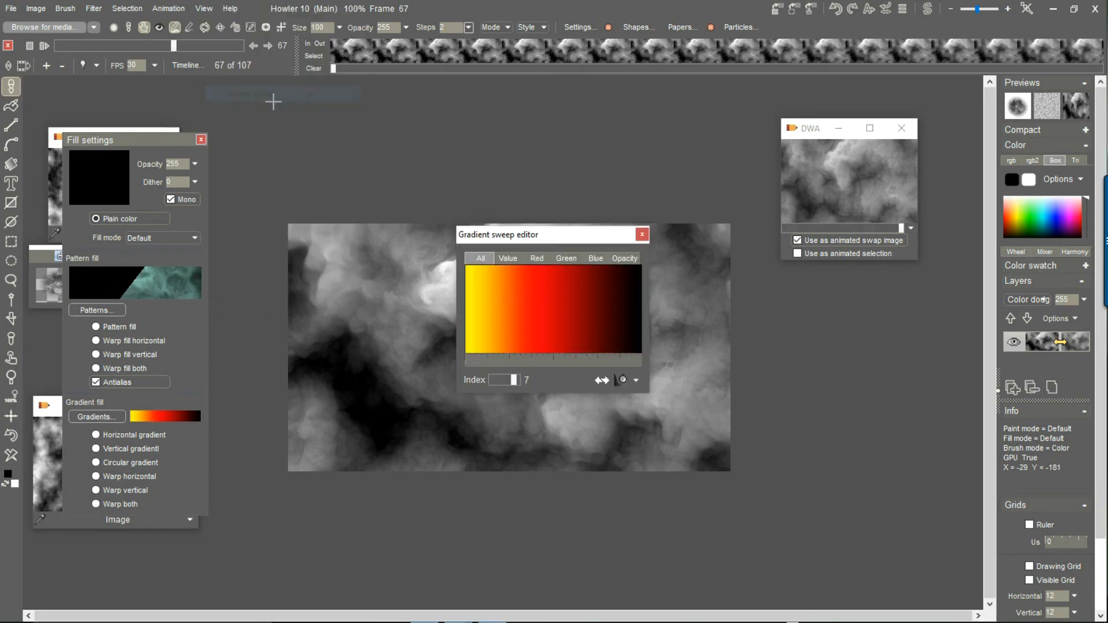
{"action": "left_click_drag", "start_coordinate": [563, 236], "coordinate": [335, 139]}
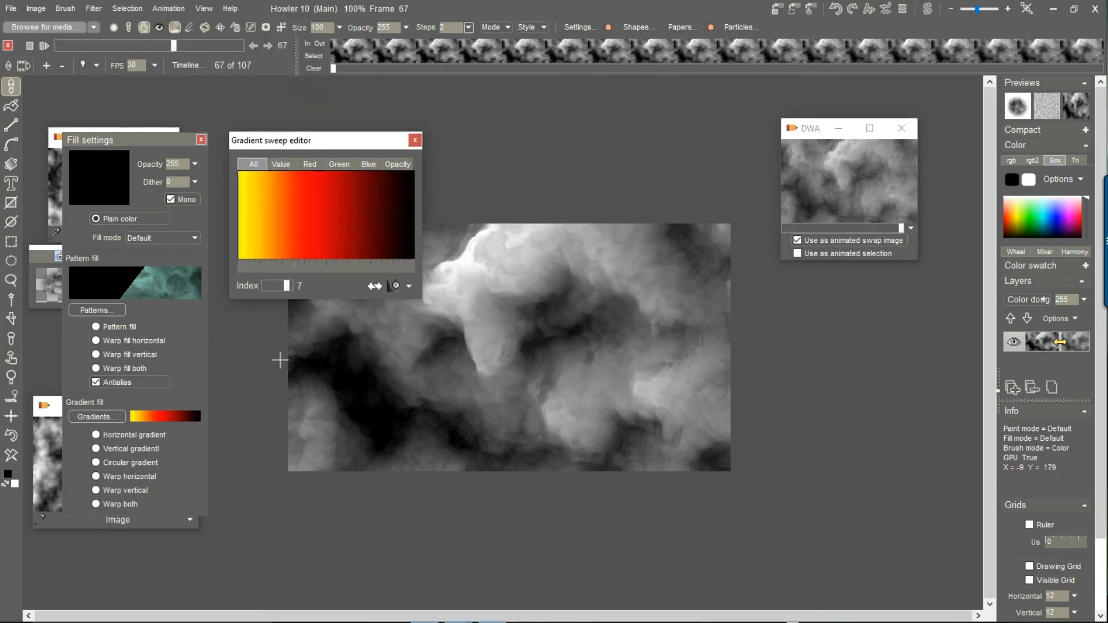
{"action": "left_click", "coordinate": [201, 142]}
{"action": "left_click_drag", "start_coordinate": [322, 141], "coordinate": [206, 106]}
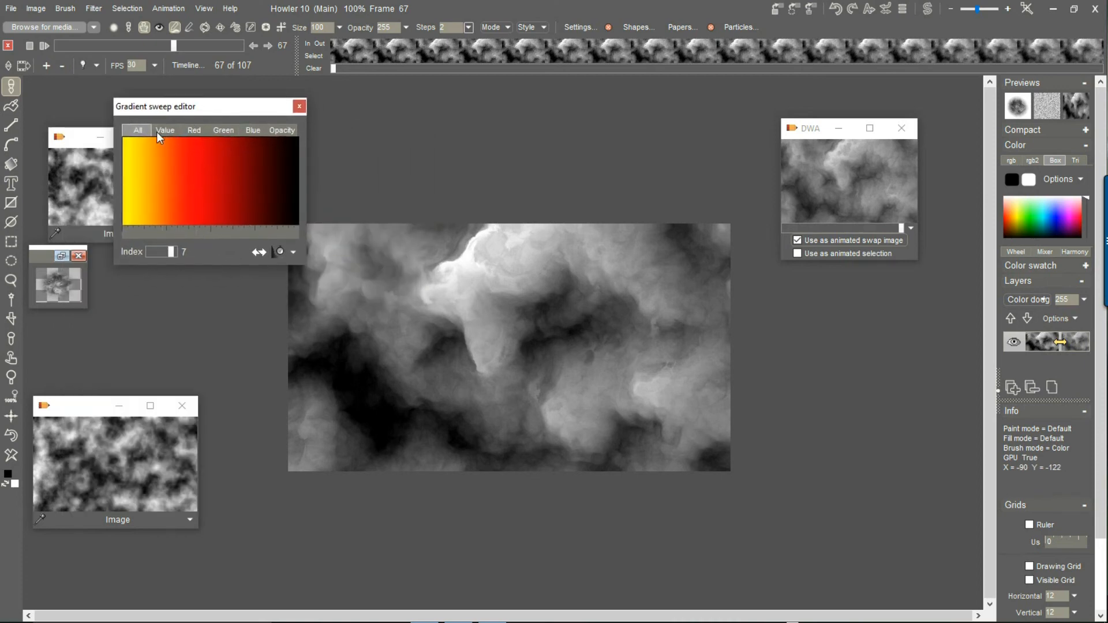
{"action": "left_click", "coordinate": [259, 252]}
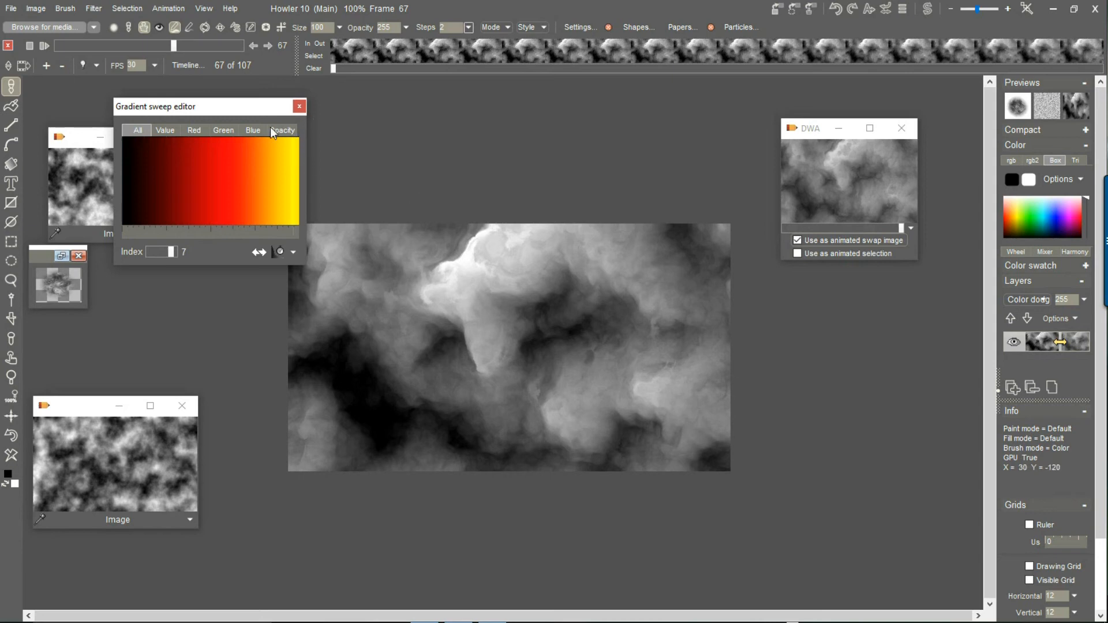
Step: Review the gradient's color channels, raise the bright end of the green curve to full height, and smooth the curve
{"action": "left_click", "coordinate": [246, 132]}
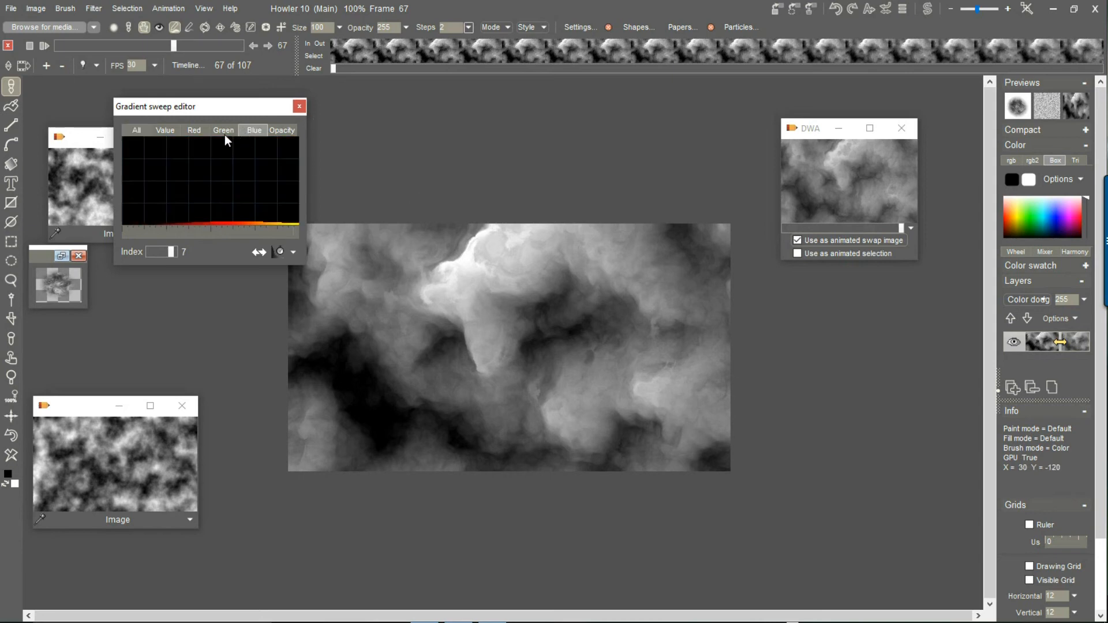
{"action": "left_click", "coordinate": [231, 131]}
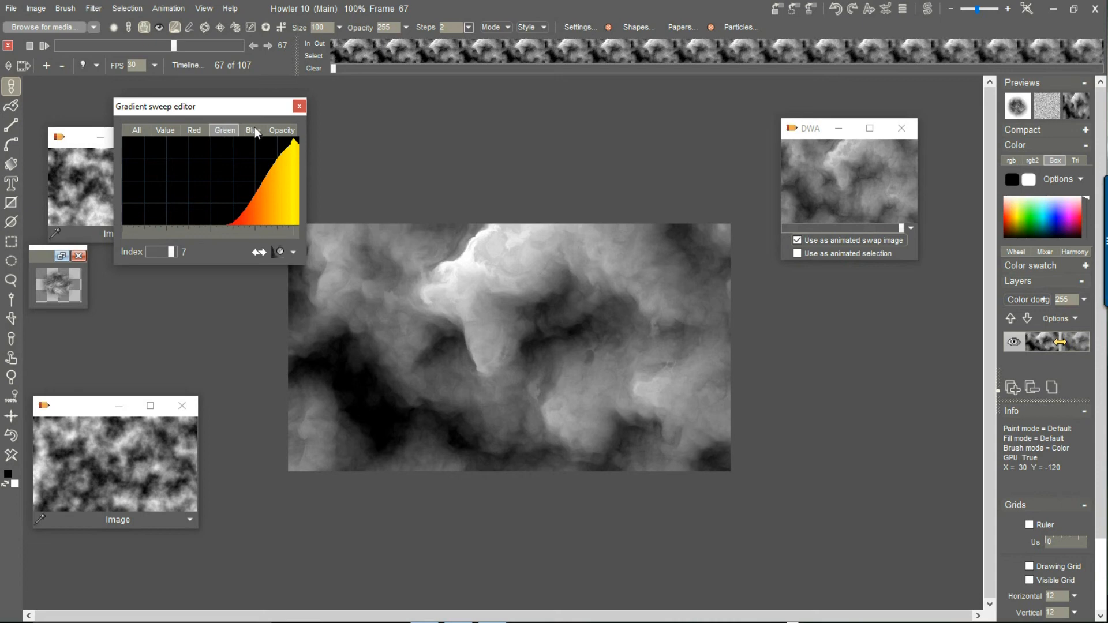
{"action": "left_click", "coordinate": [191, 129]}
{"action": "left_click", "coordinate": [165, 129]}
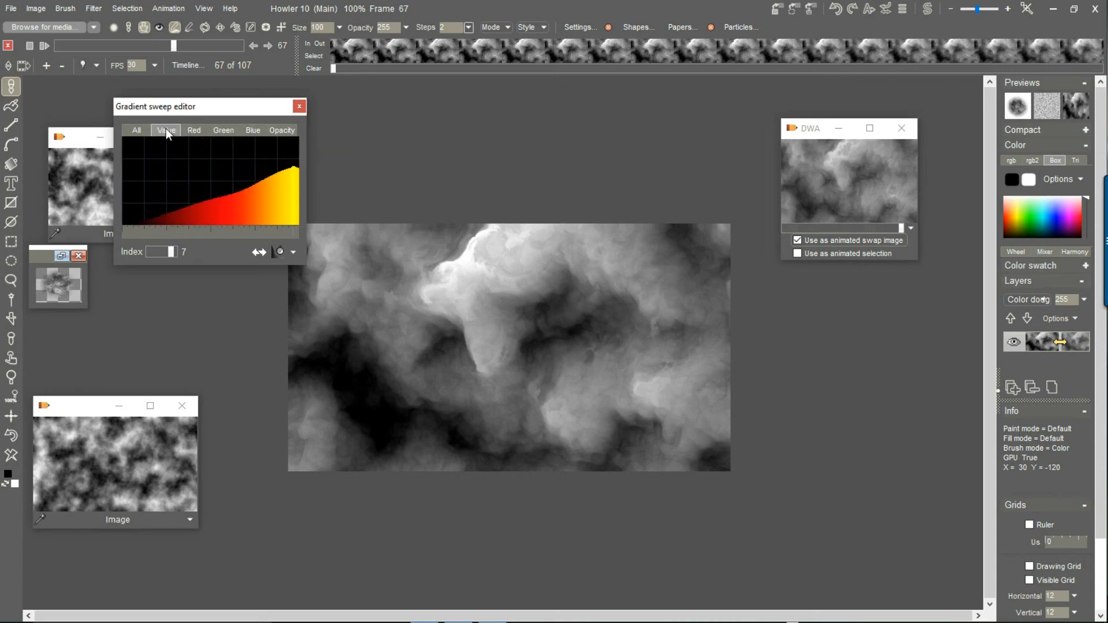
{"action": "left_click", "coordinate": [134, 130]}
{"action": "left_click", "coordinate": [196, 130]}
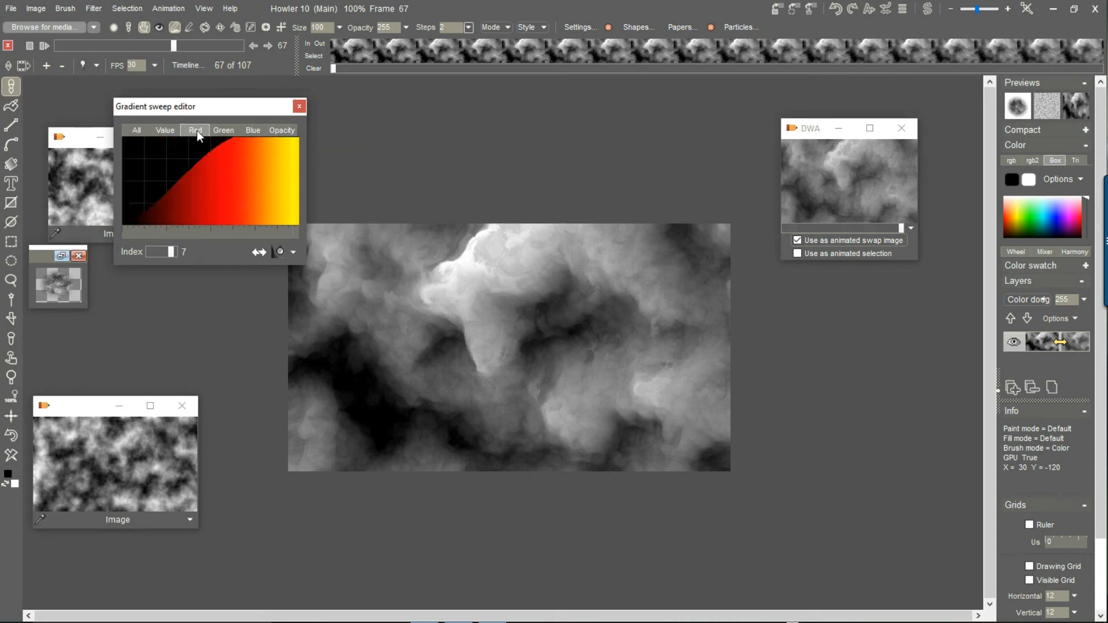
{"action": "left_click", "coordinate": [232, 131]}
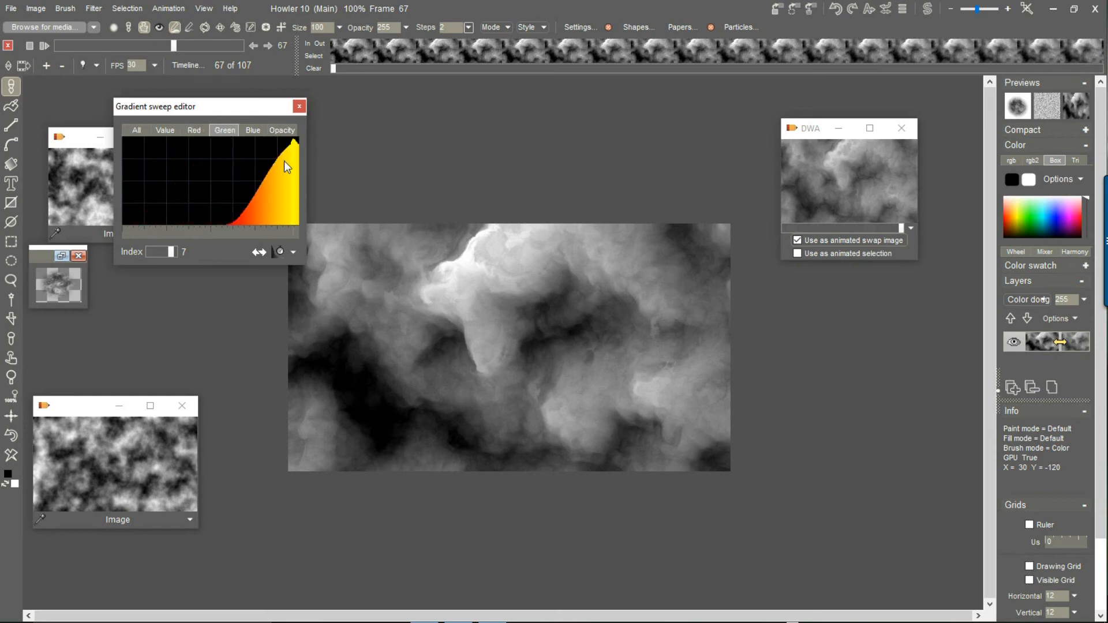
{"action": "mouse_move", "coordinate": [321, 123]}
{"action": "left_mouse_down"}
{"action": "mouse_move", "coordinate": [280, 131]}
{"action": "mouse_move", "coordinate": [279, 148]}
{"action": "left_mouse_up"}
{"action": "left_click", "coordinate": [277, 252]}
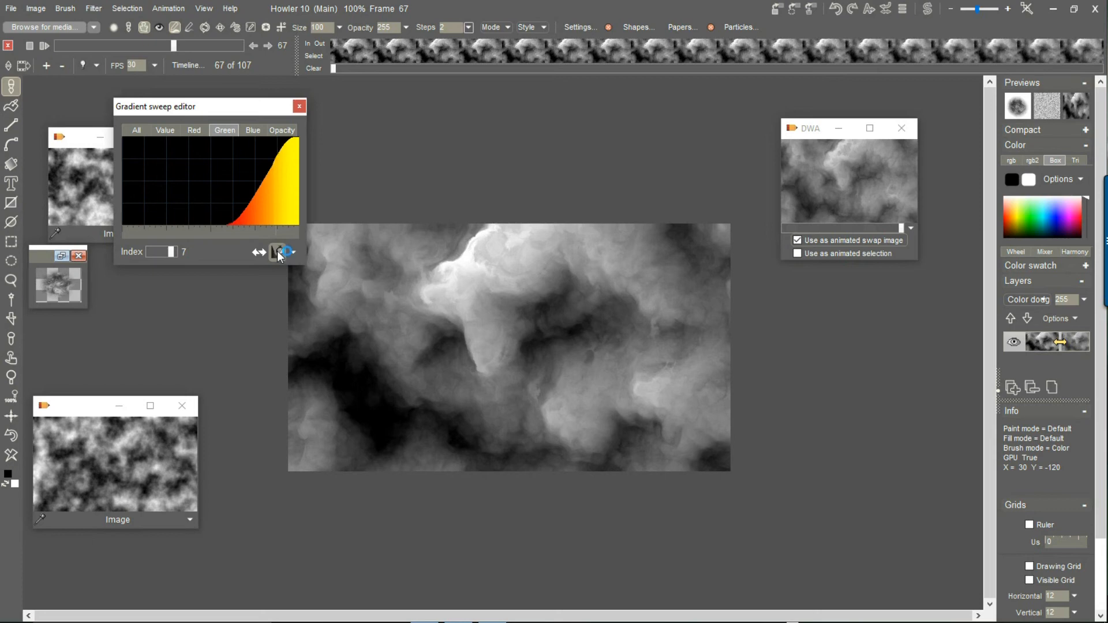
Step: Draw a steep rise at the bright end of the gradient's blue curve so that the yellow runs into white
{"action": "left_click", "coordinate": [254, 130]}
{"action": "left_click_drag", "start_coordinate": [253, 109], "coordinate": [316, 133]}
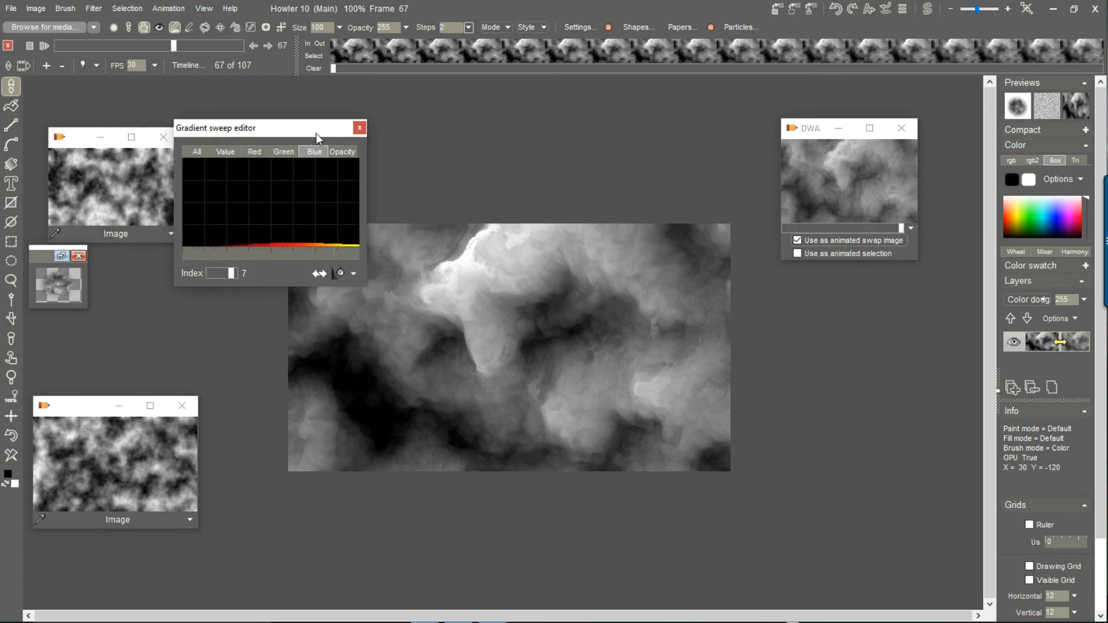
{"action": "mouse_move", "coordinate": [358, 173]}
{"action": "left_mouse_down"}
{"action": "mouse_move", "coordinate": [358, 154]}
{"action": "mouse_move", "coordinate": [323, 224]}
{"action": "left_mouse_up"}
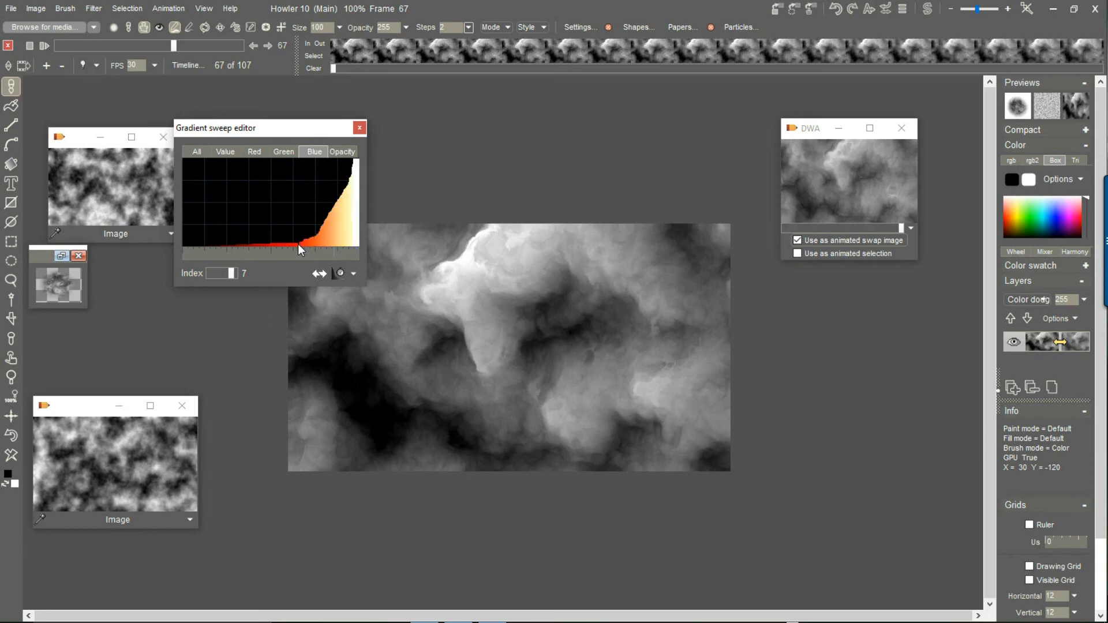
Step: Redraw the blue curve so its rise hugs the bright end of the gradient, smooth it, and check the red curve
{"action": "mouse_move", "coordinate": [314, 161]}
{"action": "left_mouse_down"}
{"action": "mouse_move", "coordinate": [339, 232]}
{"action": "mouse_move", "coordinate": [313, 242]}
{"action": "mouse_move", "coordinate": [345, 218]}
{"action": "mouse_move", "coordinate": [355, 155]}
{"action": "left_mouse_up"}
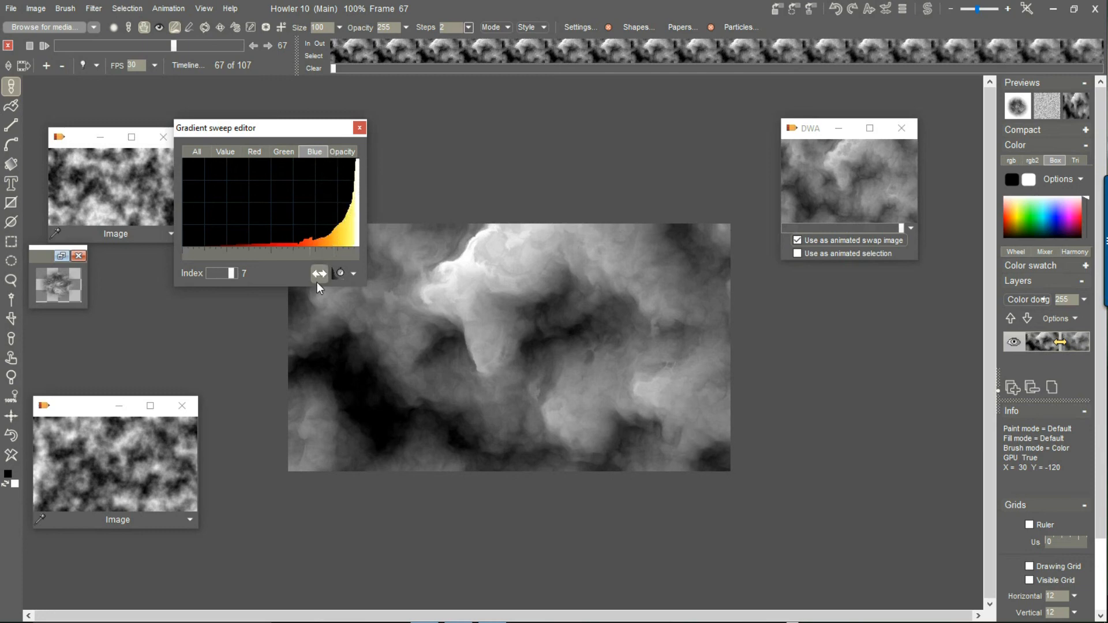
{"action": "left_click", "coordinate": [340, 274]}
{"action": "left_click", "coordinate": [252, 150]}
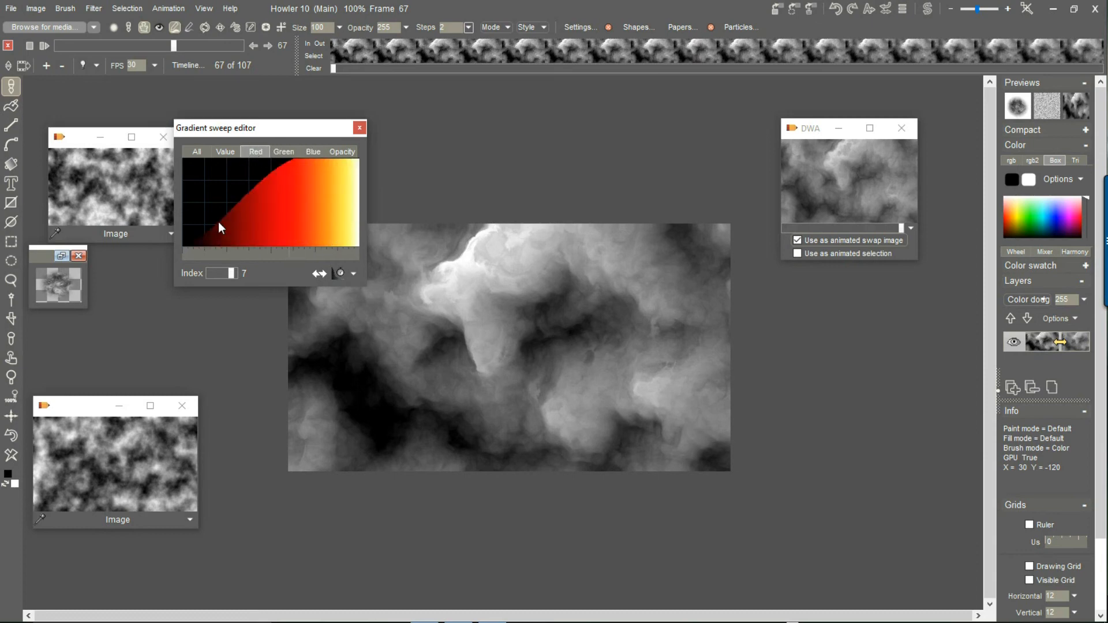
Step: Draw a low hump in the darker part of the gradient's blue curve and smooth it
{"action": "left_click", "coordinate": [312, 151]}
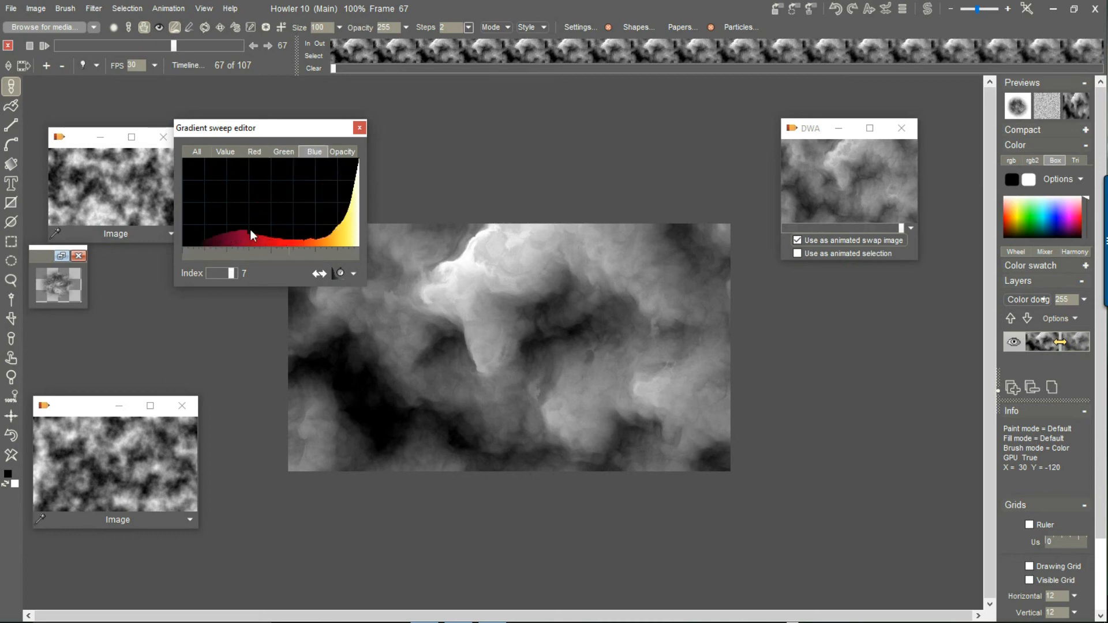
{"action": "left_click_drag", "start_coordinate": [233, 228], "coordinate": [299, 239]}
{"action": "left_click", "coordinate": [338, 274]}
{"action": "left_click", "coordinate": [338, 274]}
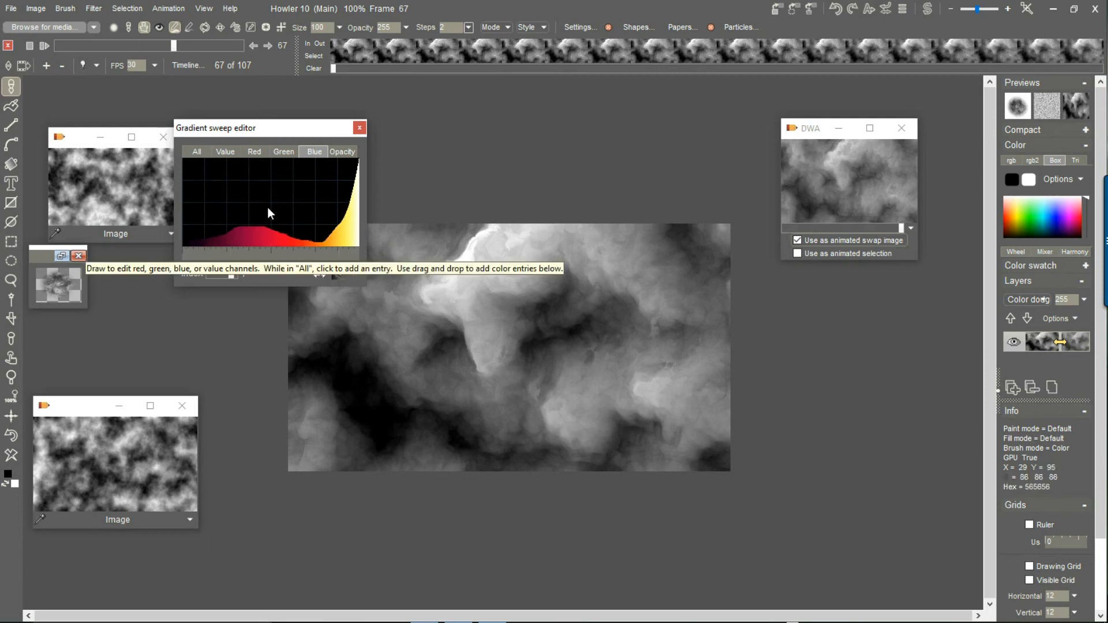
Step: Review the gradient's red, green, blue and value curves, and move the sweep editor off the cloud image
{"action": "left_click", "coordinate": [253, 151]}
{"action": "left_click", "coordinate": [285, 151]}
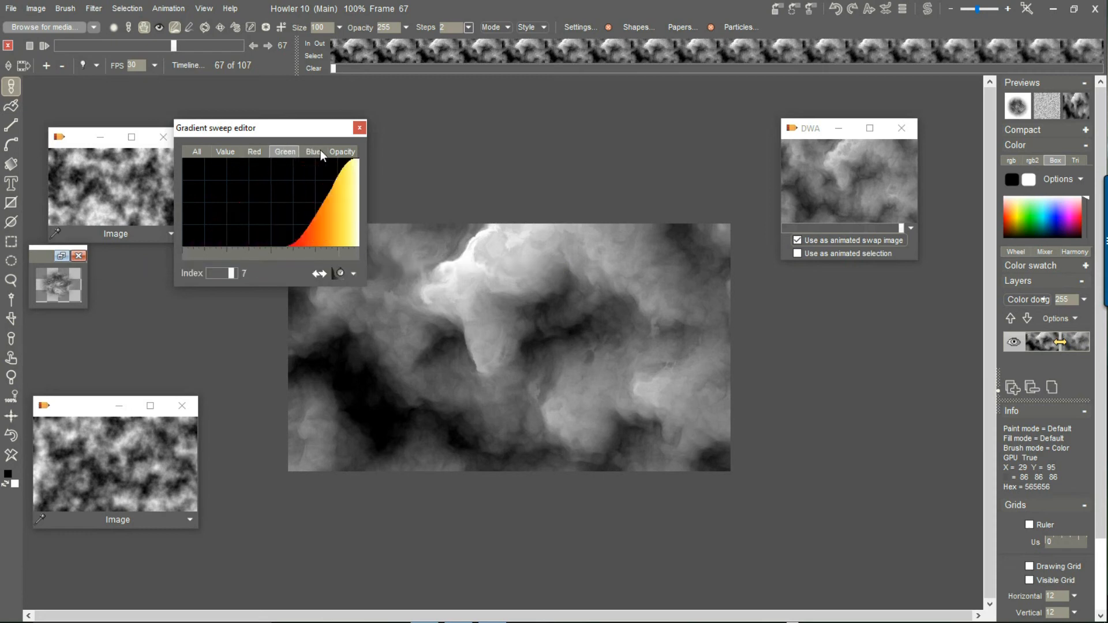
{"action": "left_click", "coordinate": [317, 150]}
{"action": "left_click", "coordinate": [227, 150]}
{"action": "left_click_drag", "start_coordinate": [293, 127], "coordinate": [203, 339]}
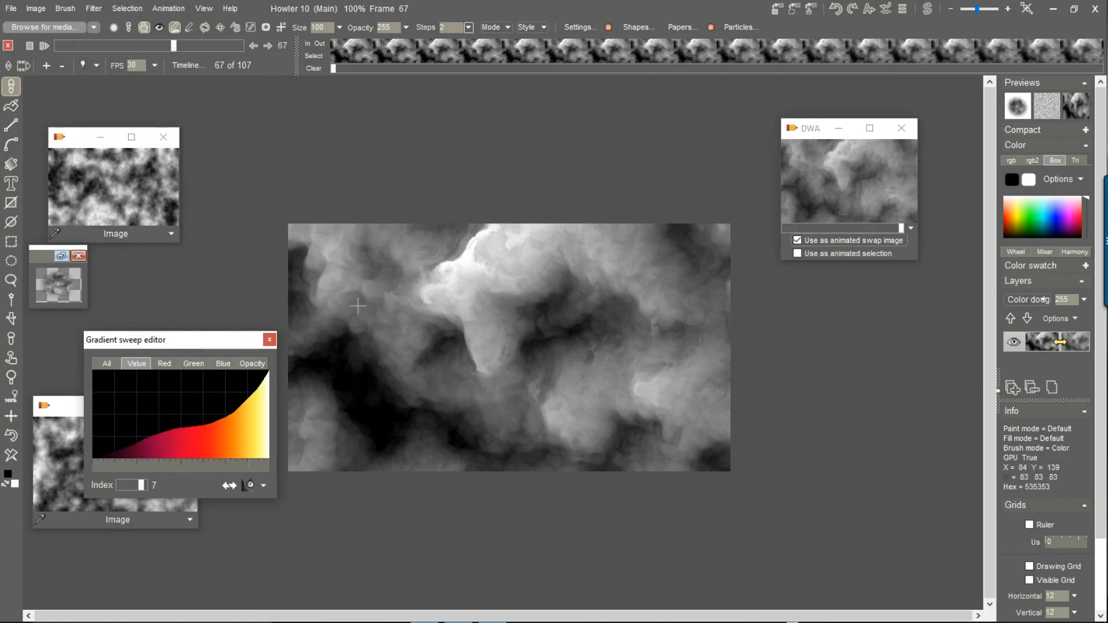
{"action": "scroll", "coordinate": [409, 258], "scroll_direction": "up", "scroll_amount": 2}
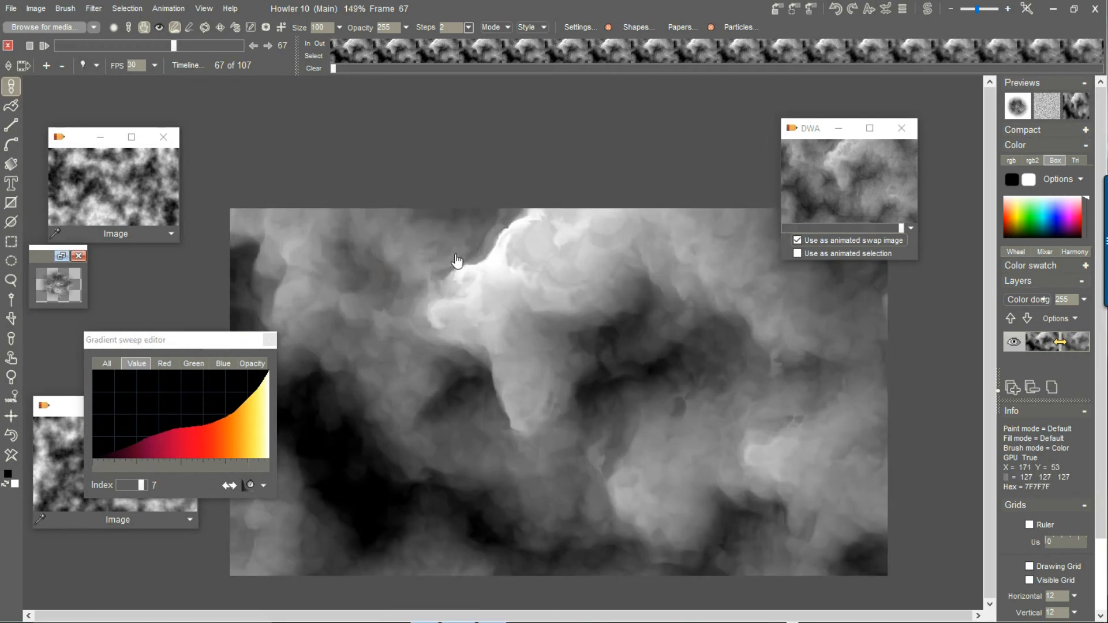
{"action": "left_click_drag", "start_coordinate": [589, 368], "coordinate": [633, 281]}
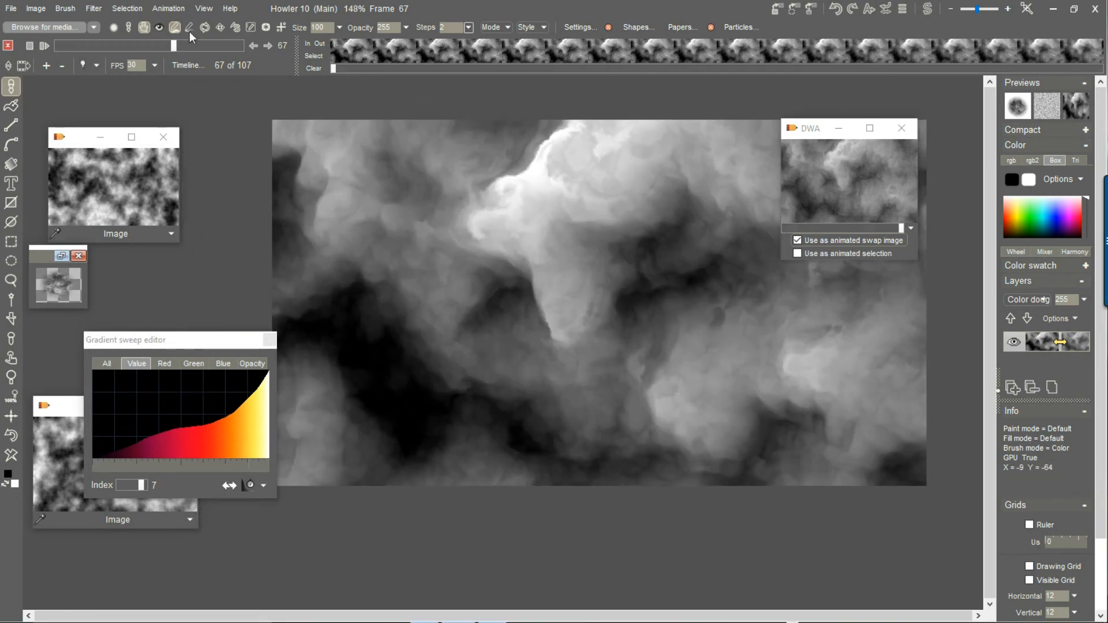
Step: Map the cloud animation to the current gradient and apply the filter to all frames
{"action": "left_click", "coordinate": [95, 8]}
{"action": "mouse_move", "coordinate": [131, 37]}
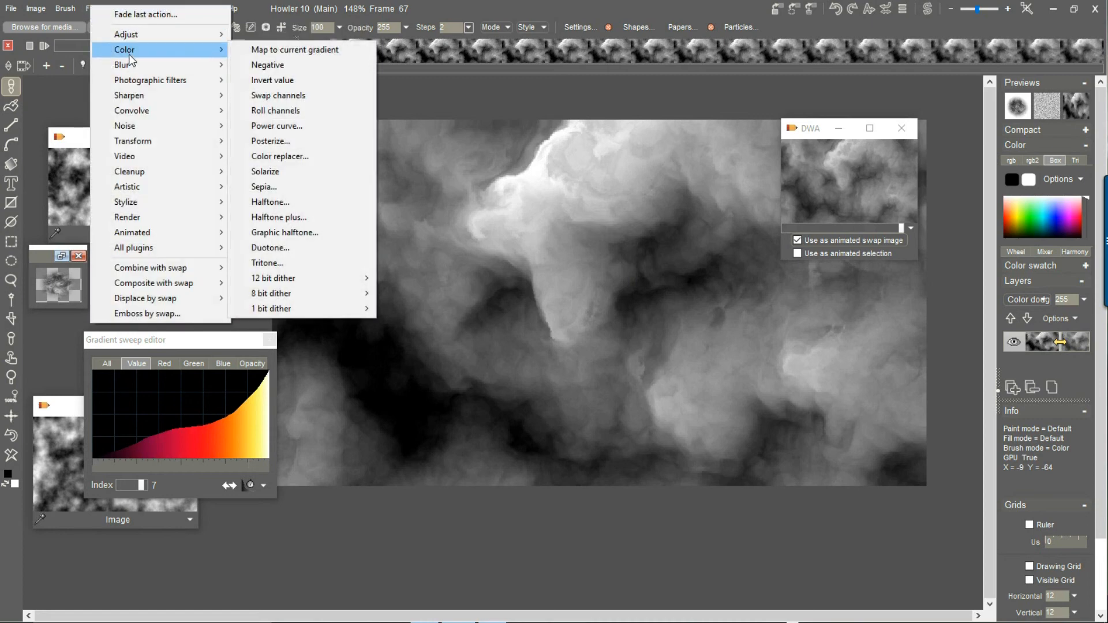
{"action": "left_click", "coordinate": [268, 51]}
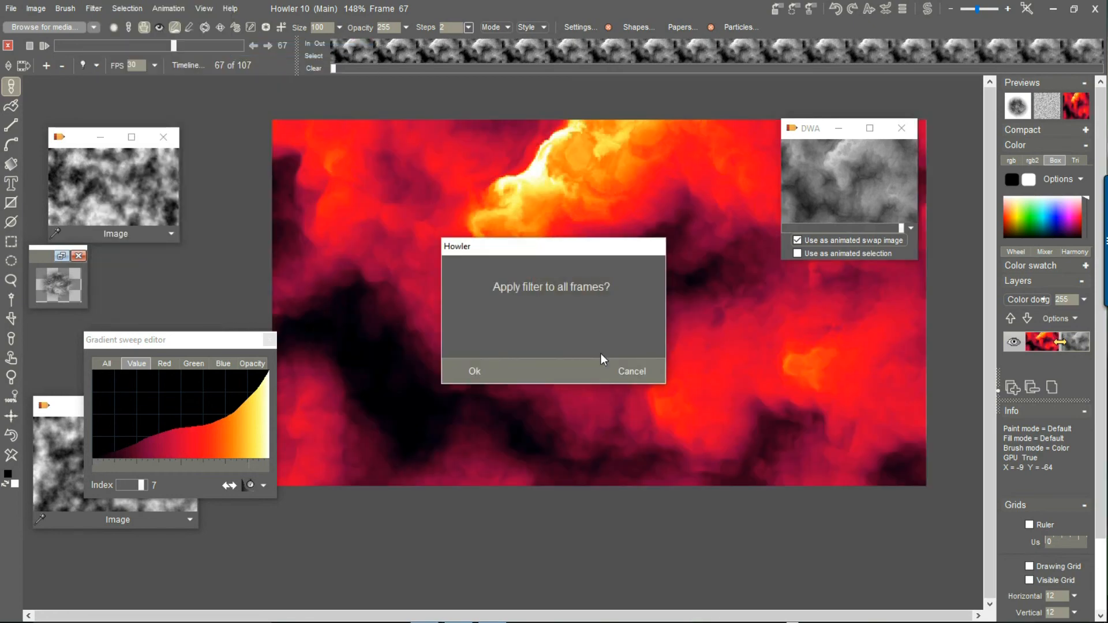
{"action": "left_click", "coordinate": [483, 375]}
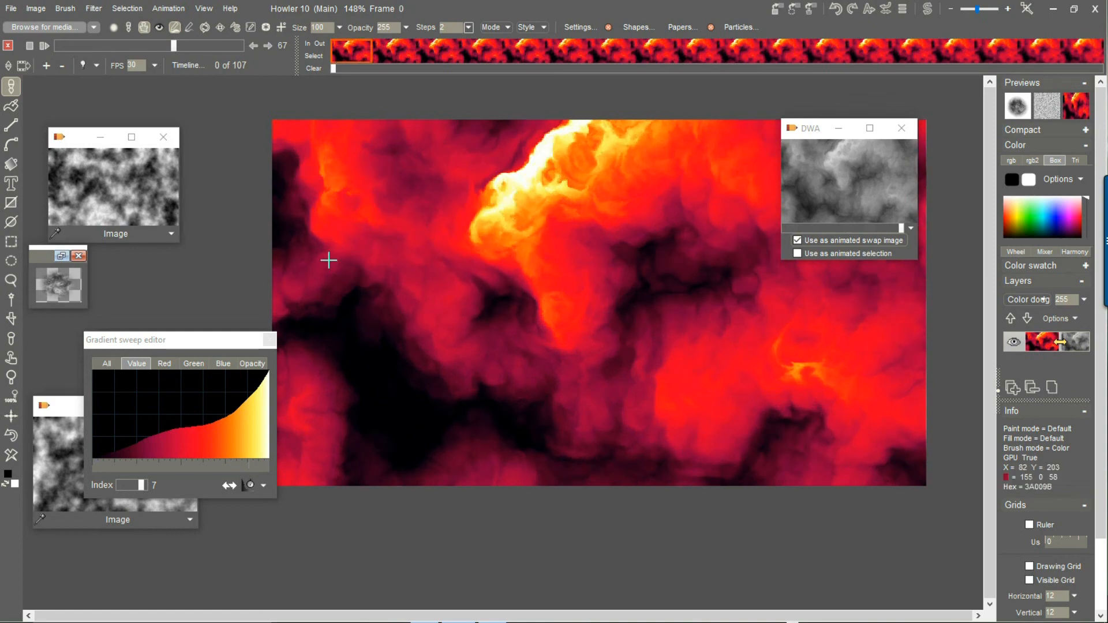
Step: Make the colored cloud animation loopable
{"action": "right_click", "coordinate": [413, 50]}
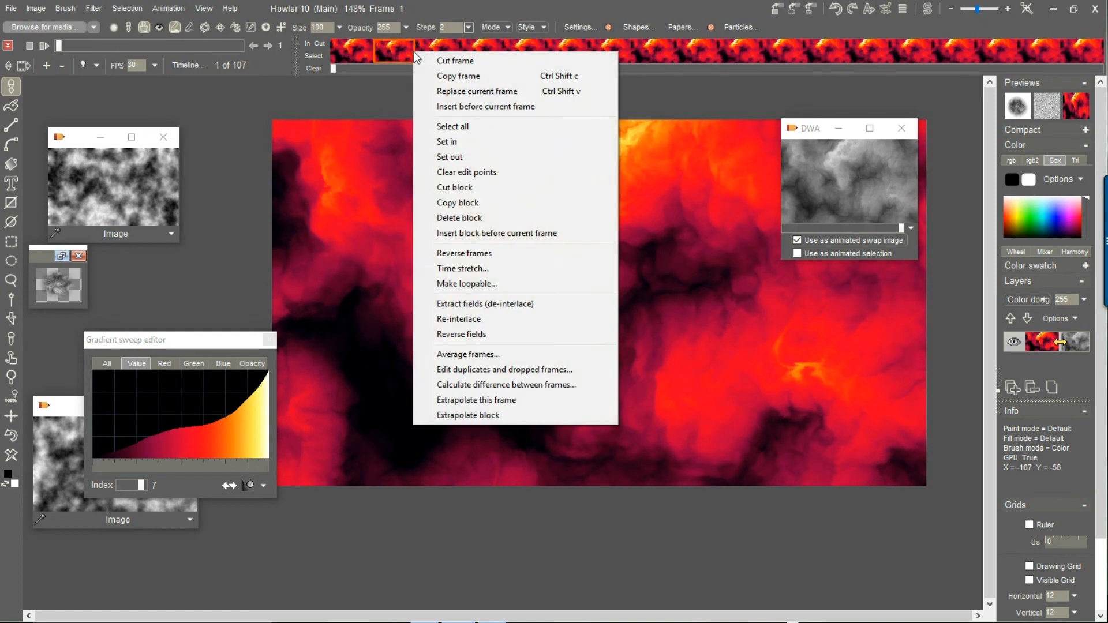
{"action": "left_click", "coordinate": [464, 282]}
{"action": "left_click", "coordinate": [513, 348]}
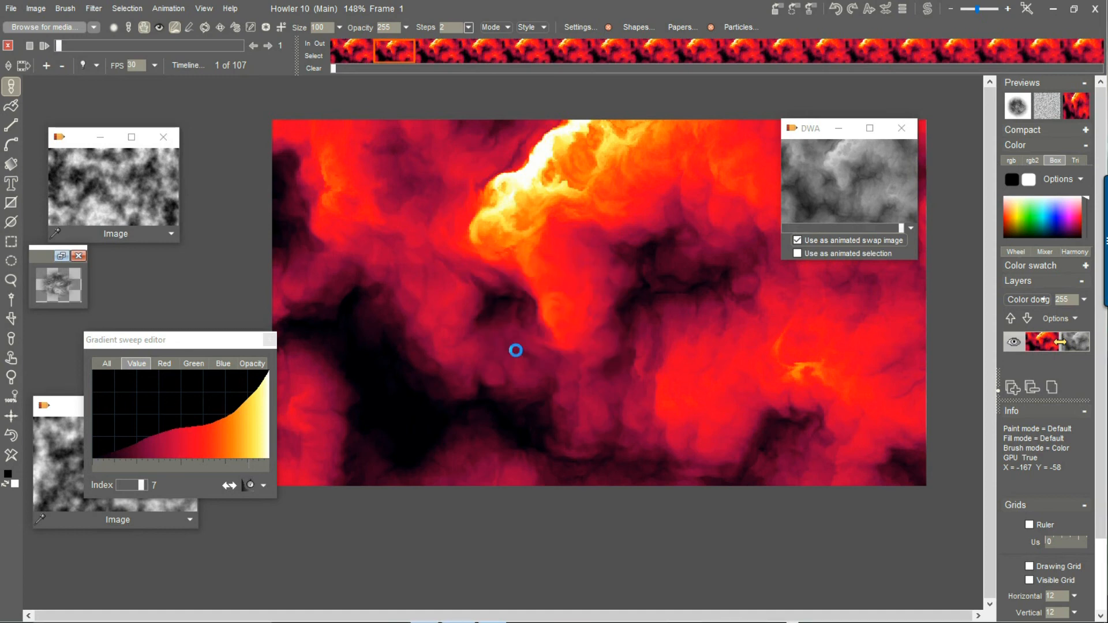
Step: Make the image seamless with 17% horizontal and vertical trim at its original size, and apply it to the current animation
{"action": "left_click", "coordinate": [36, 8]}
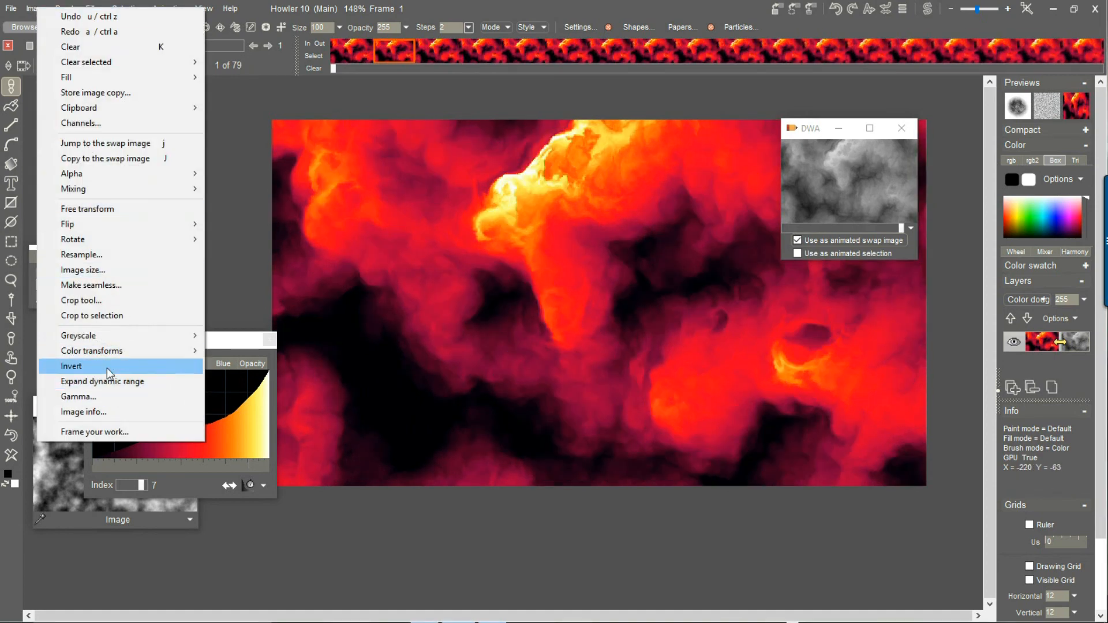
{"action": "left_click", "coordinate": [107, 288]}
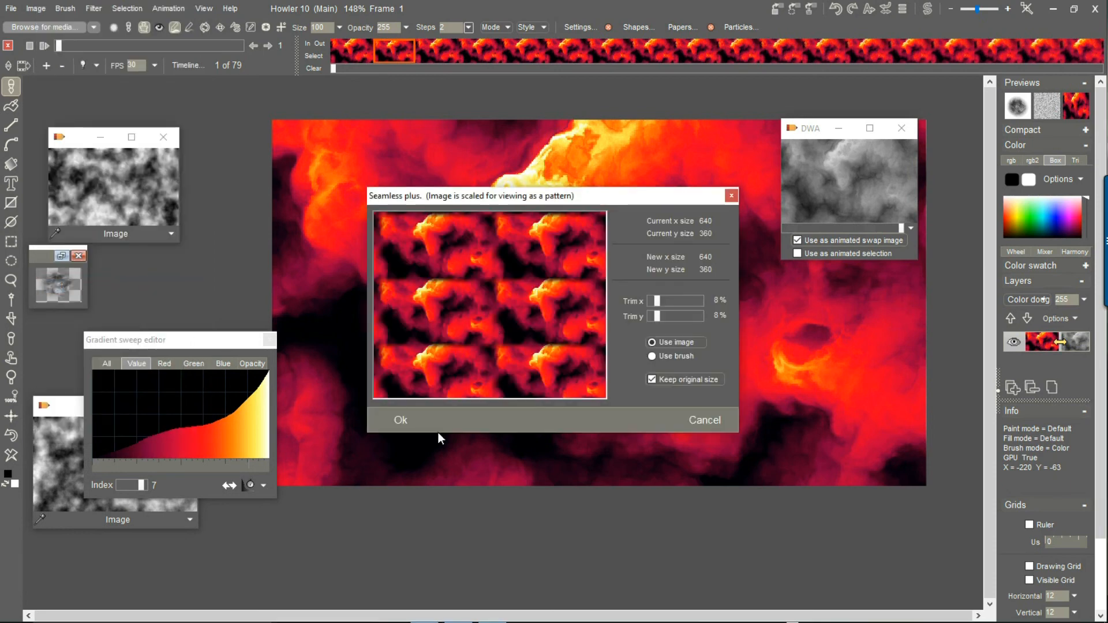
{"action": "left_click", "coordinate": [667, 300]}
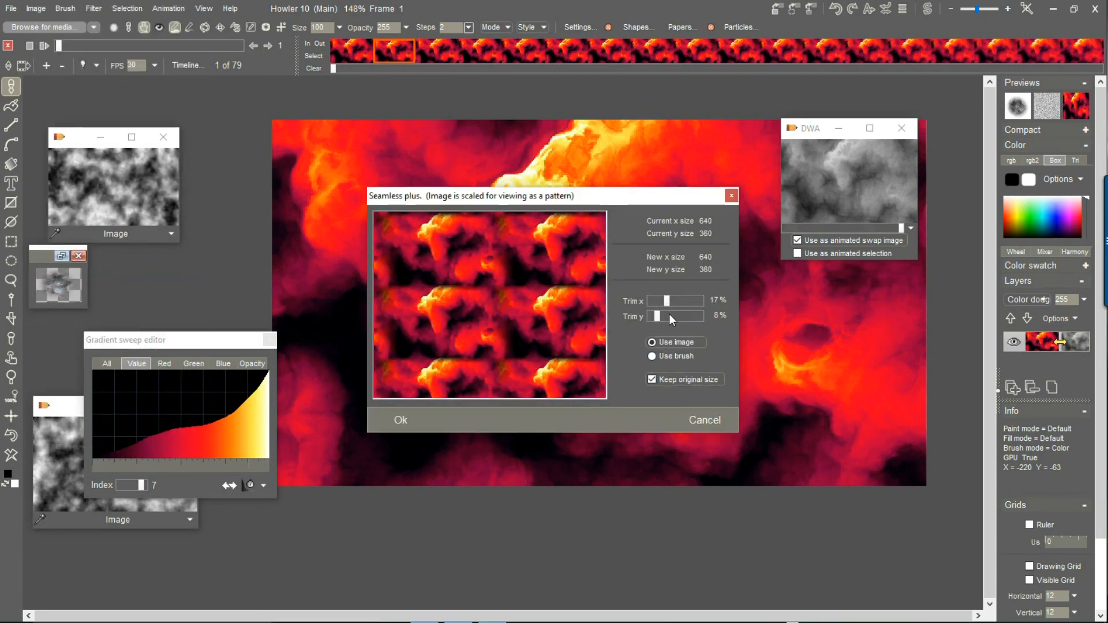
{"action": "left_click", "coordinate": [668, 315]}
{"action": "left_click", "coordinate": [376, 416]}
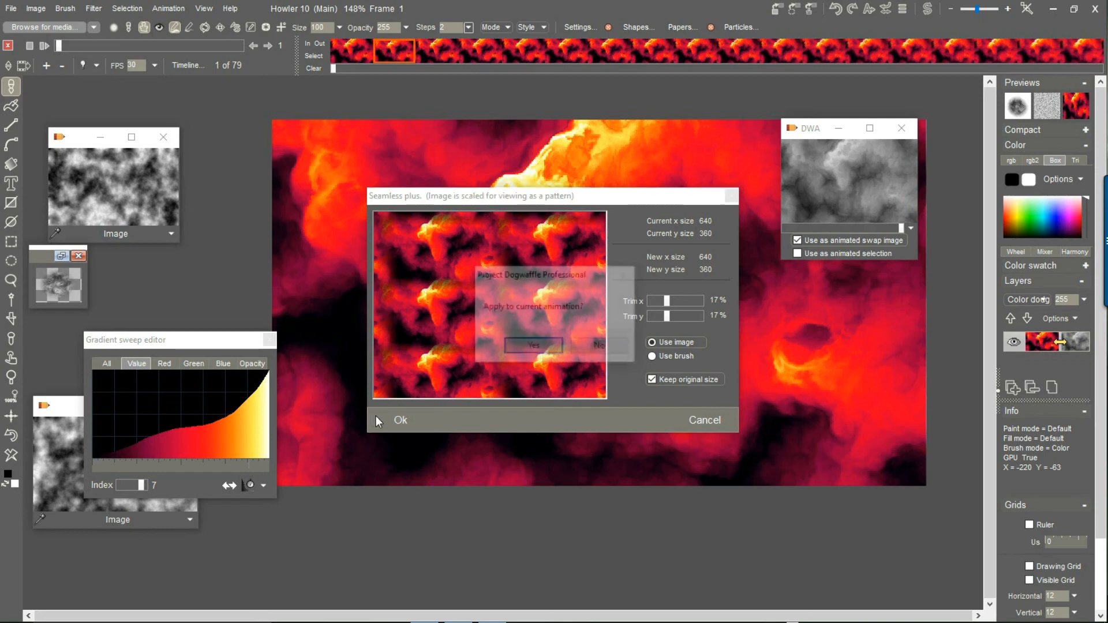
{"action": "left_click", "coordinate": [533, 347]}
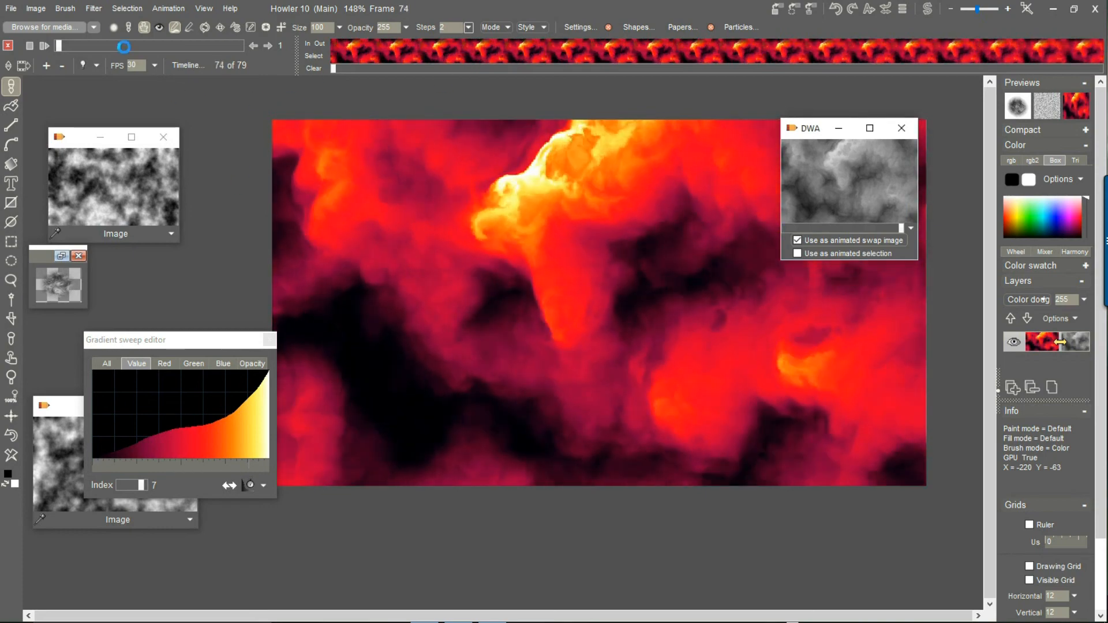
{"action": "left_click", "coordinate": [393, 55]}
{"action": "right_click", "coordinate": [393, 55]}
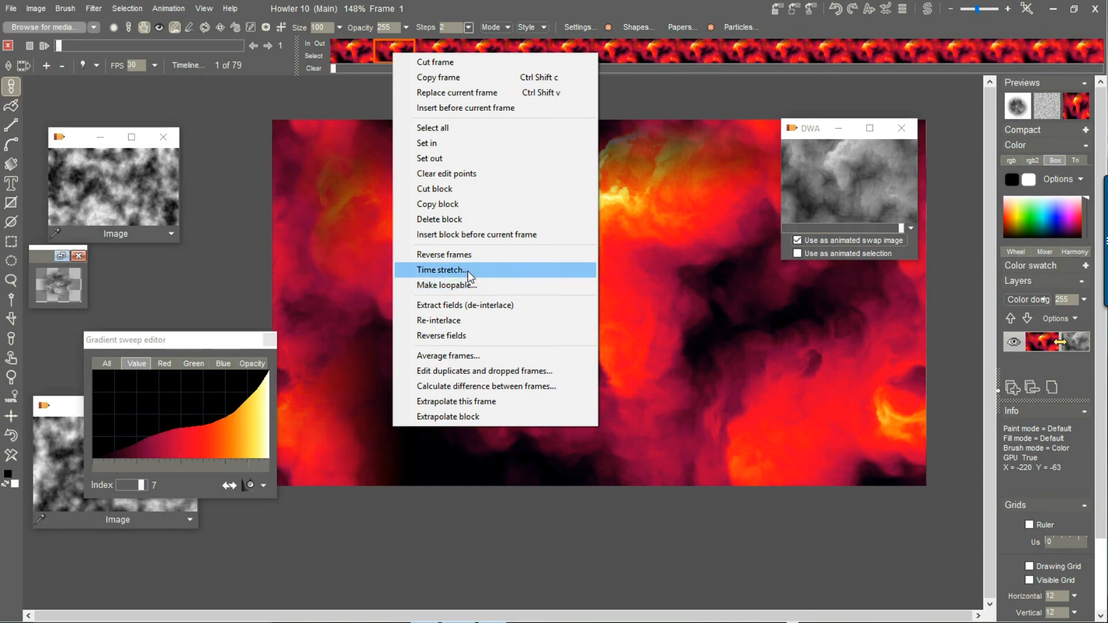
{"action": "left_click", "coordinate": [432, 7]}
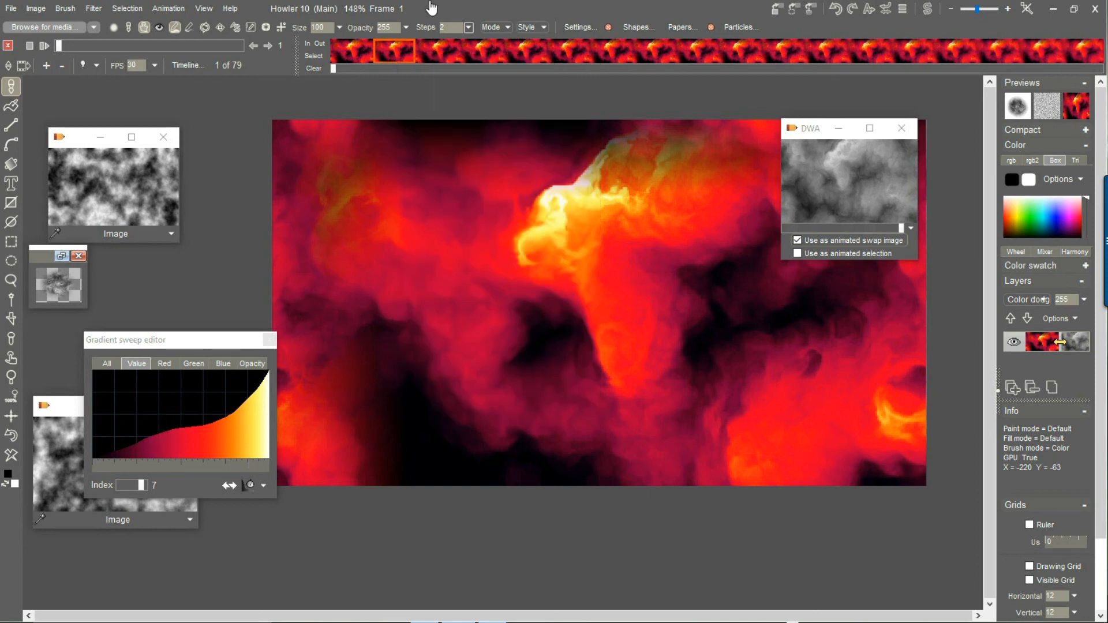
Step: Extrapolate the animation's frames with the motion prediction module, using 4 tweens
{"action": "left_click", "coordinate": [92, 8]}
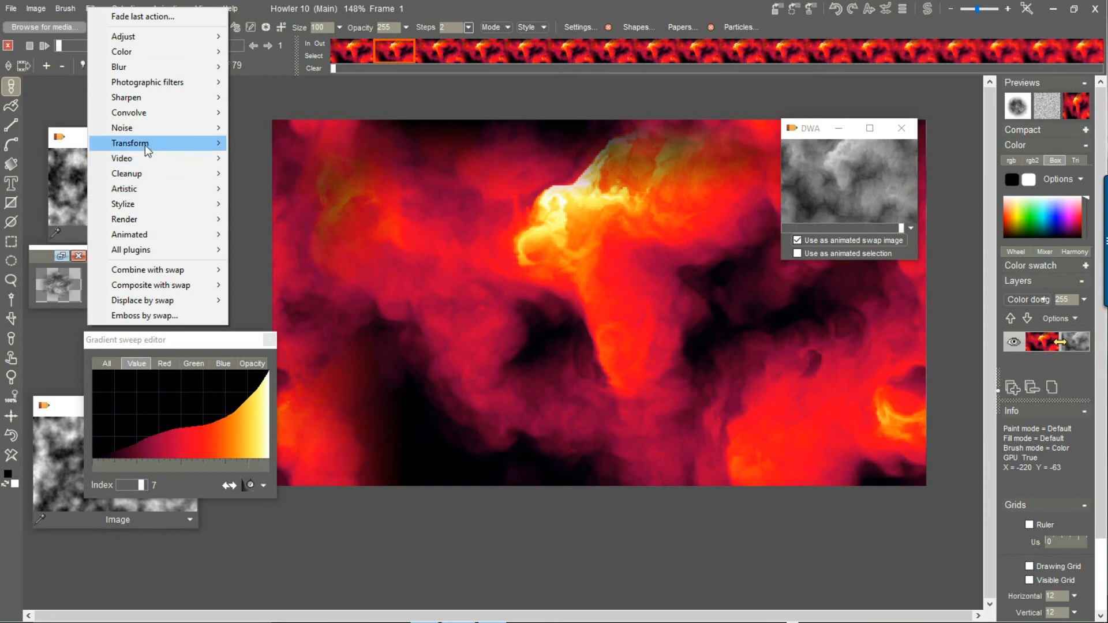
{"action": "mouse_move", "coordinate": [186, 238]}
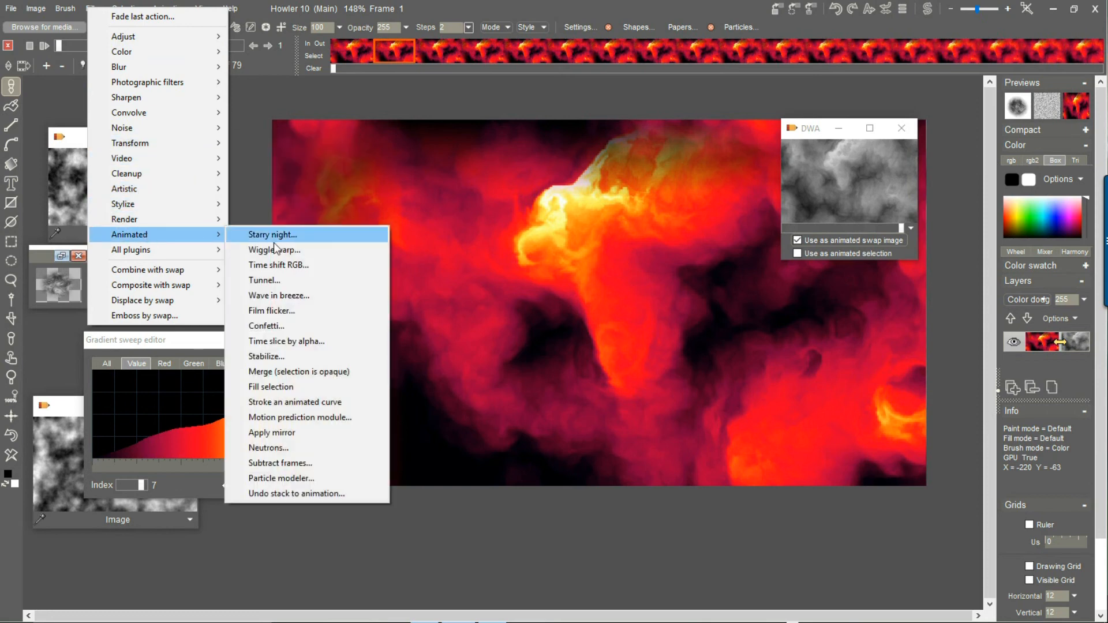
{"action": "left_click", "coordinate": [343, 414]}
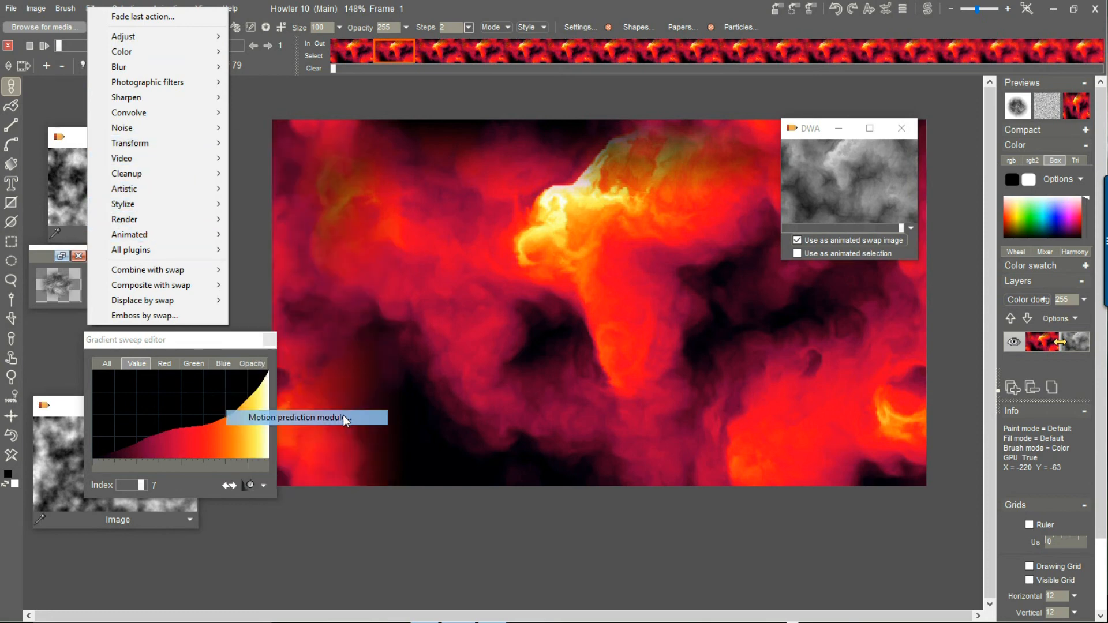
{"action": "left_click_drag", "start_coordinate": [589, 155], "coordinate": [286, 154]}
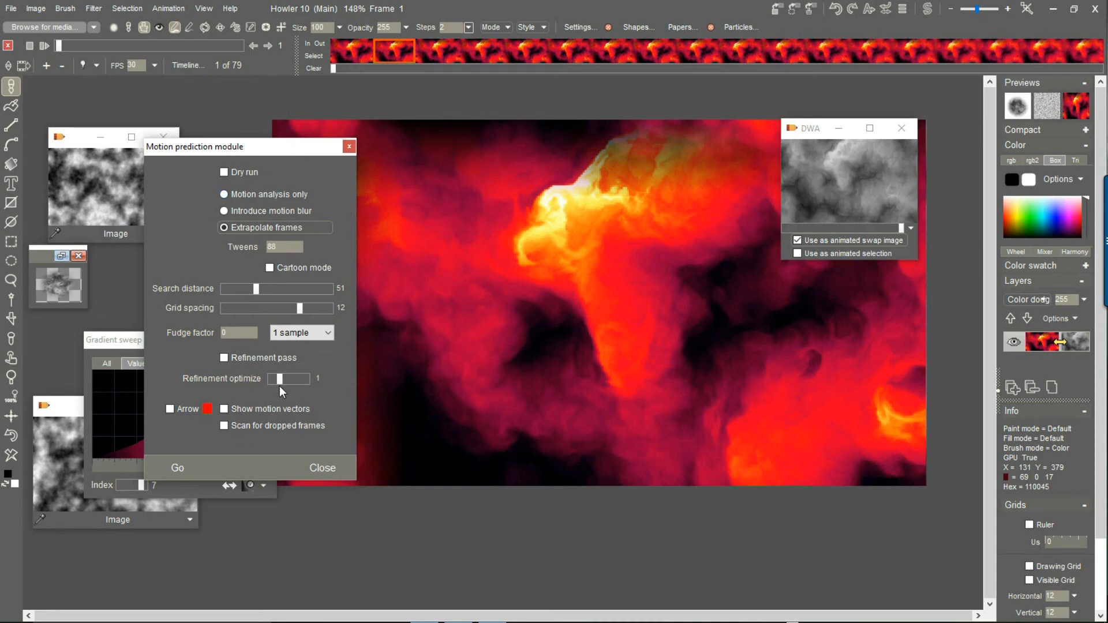
{"action": "left_click", "coordinate": [177, 468]}
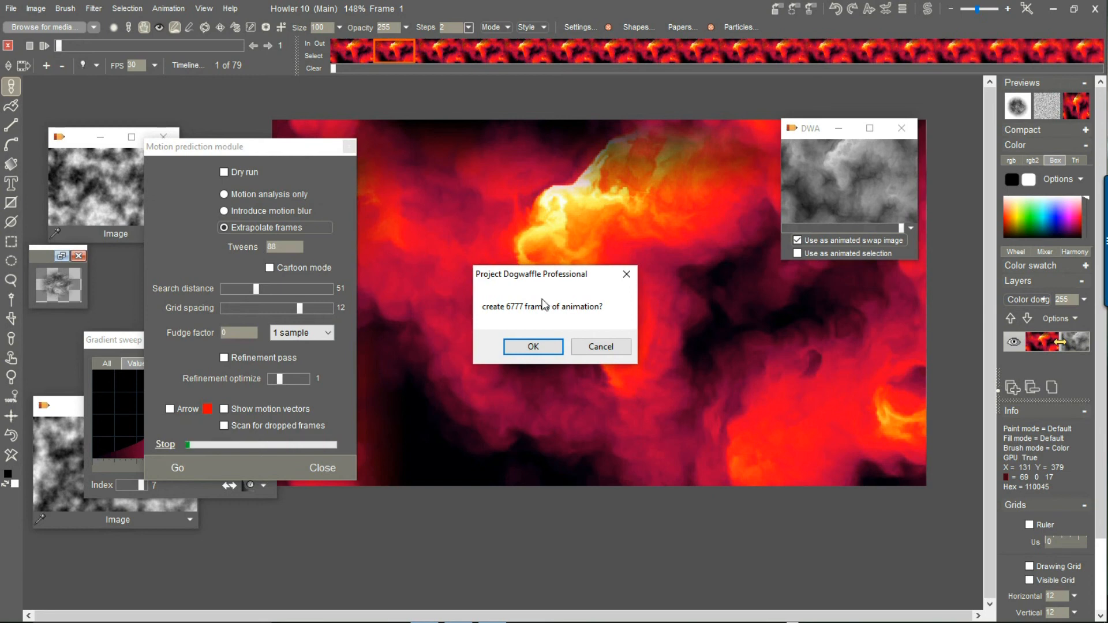
{"action": "left_click", "coordinate": [607, 346]}
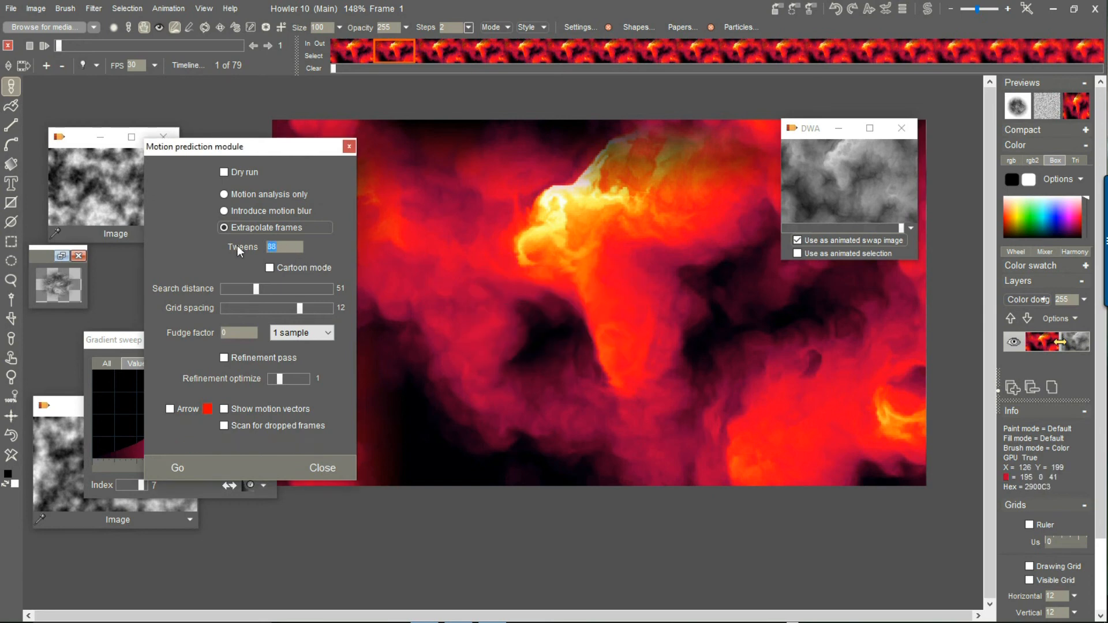
{"action": "left_click", "coordinate": [177, 468]}
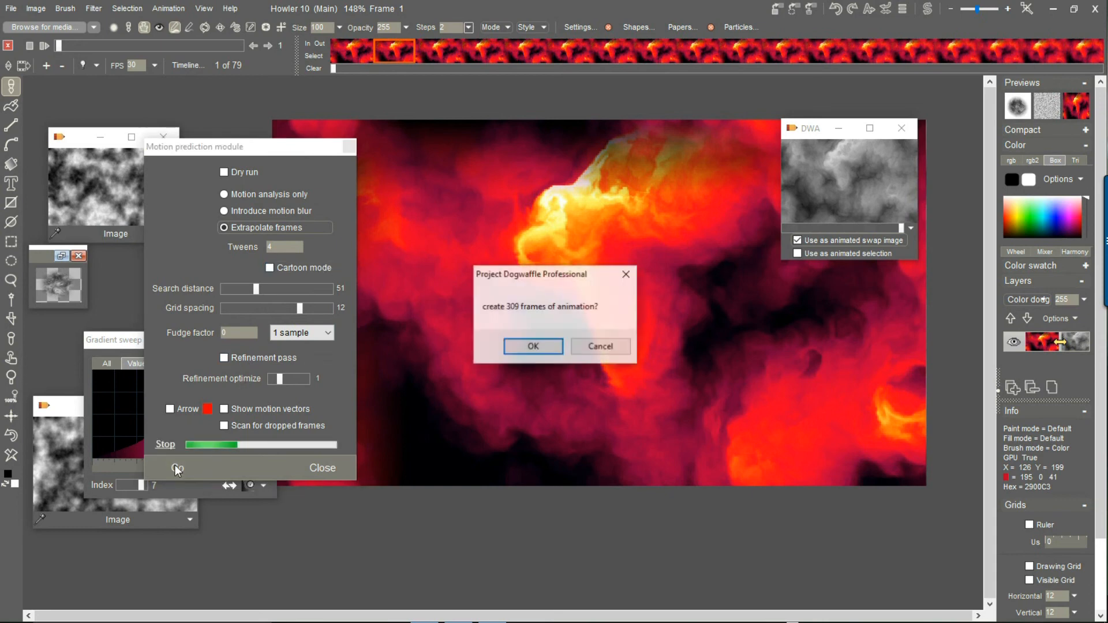
{"action": "left_click", "coordinate": [523, 346]}
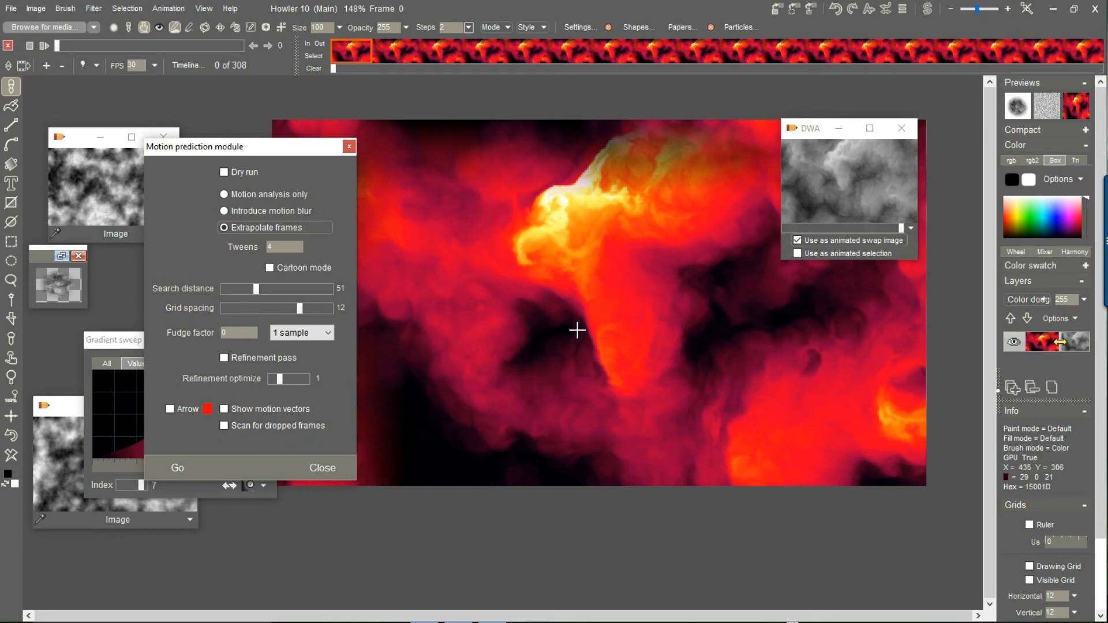
{"action": "left_click", "coordinate": [322, 465]}
Step: Play back the extrapolated fire animation, return to its first frame, and store the animation in memory
{"action": "left_click", "coordinate": [44, 46]}
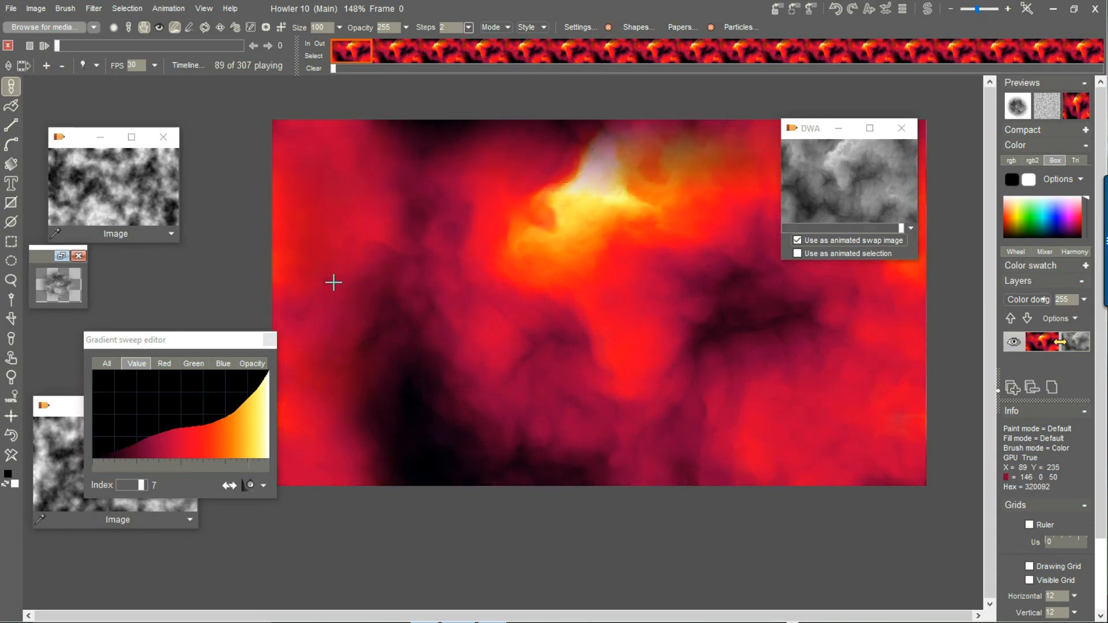
{"action": "left_click_drag", "start_coordinate": [63, 46], "coordinate": [56, 46]}
{"action": "left_click", "coordinate": [166, 8]}
{"action": "mouse_move", "coordinate": [234, 62]}
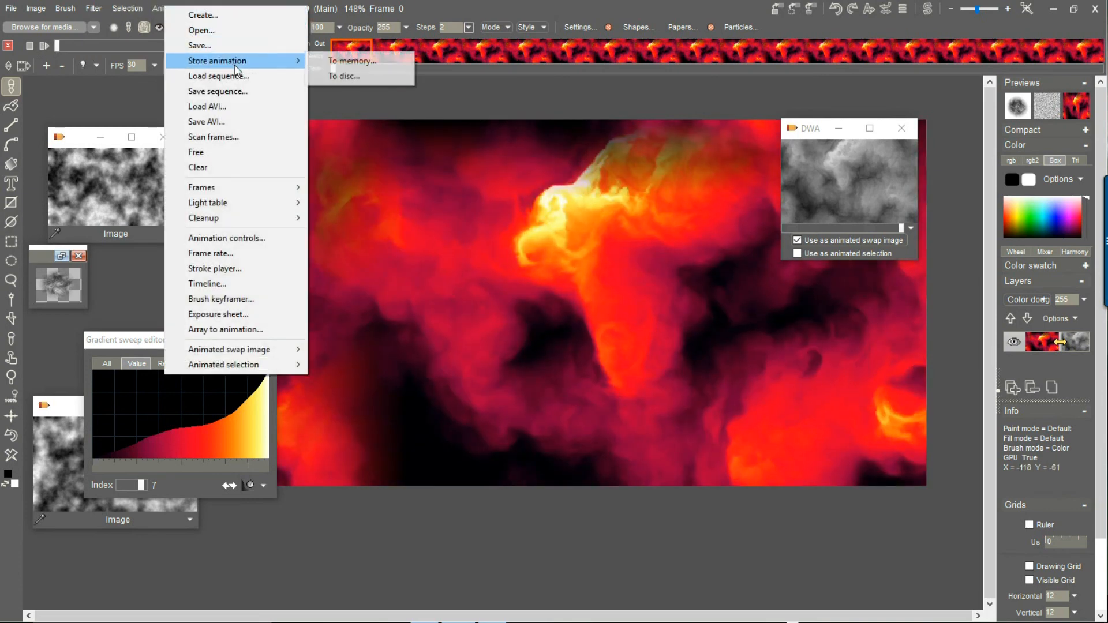
{"action": "left_click", "coordinate": [335, 62]}
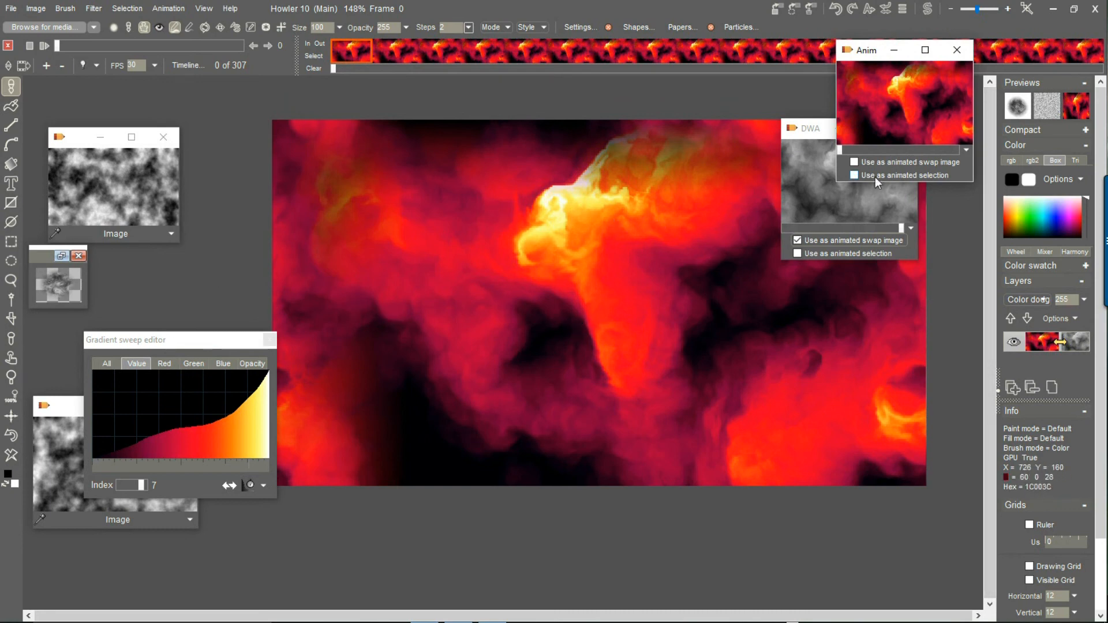
Step: Move the two stored-animation windows beside the canvas and keep the fire animation at its first frame
{"action": "left_click_drag", "start_coordinate": [811, 134], "coordinate": [943, 212]}
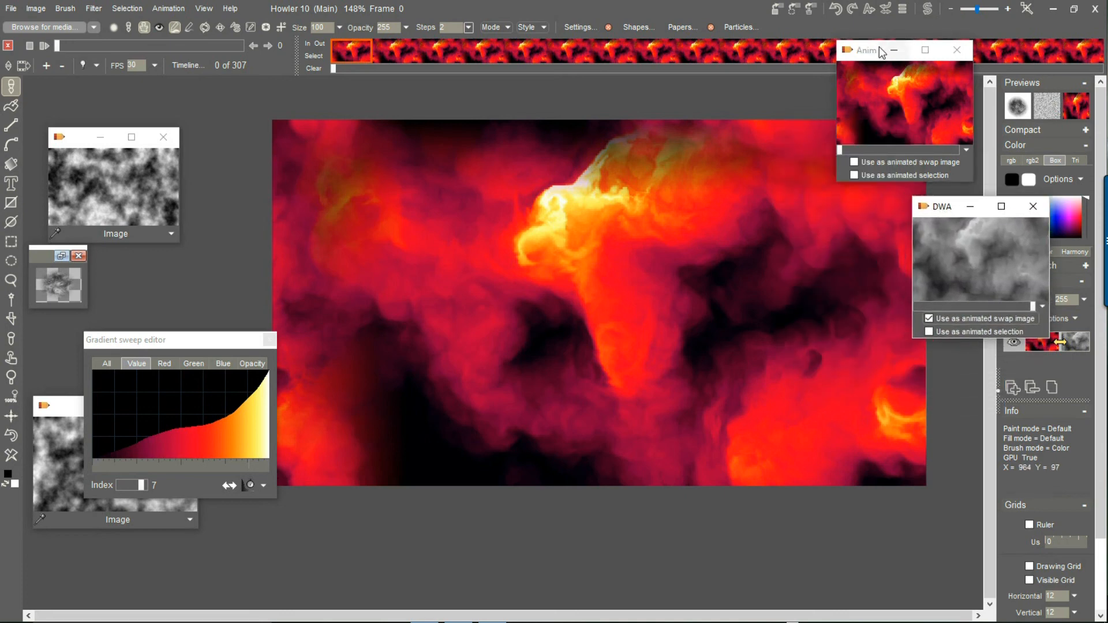
{"action": "left_click_drag", "start_coordinate": [879, 48], "coordinate": [972, 306]}
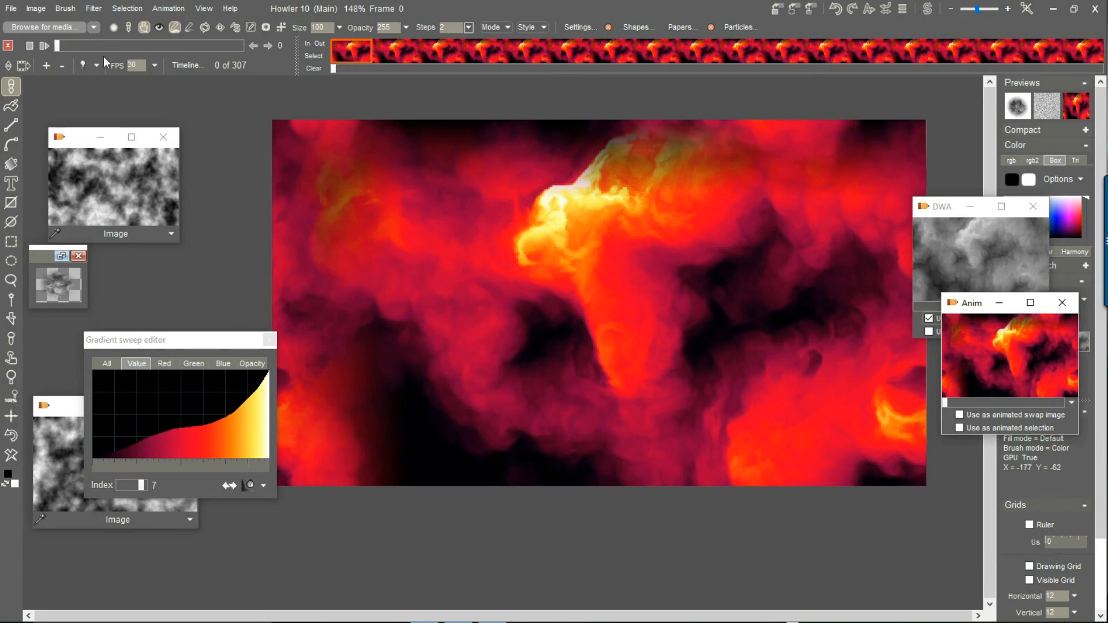
{"action": "left_click_drag", "start_coordinate": [67, 44], "coordinate": [15, 41]}
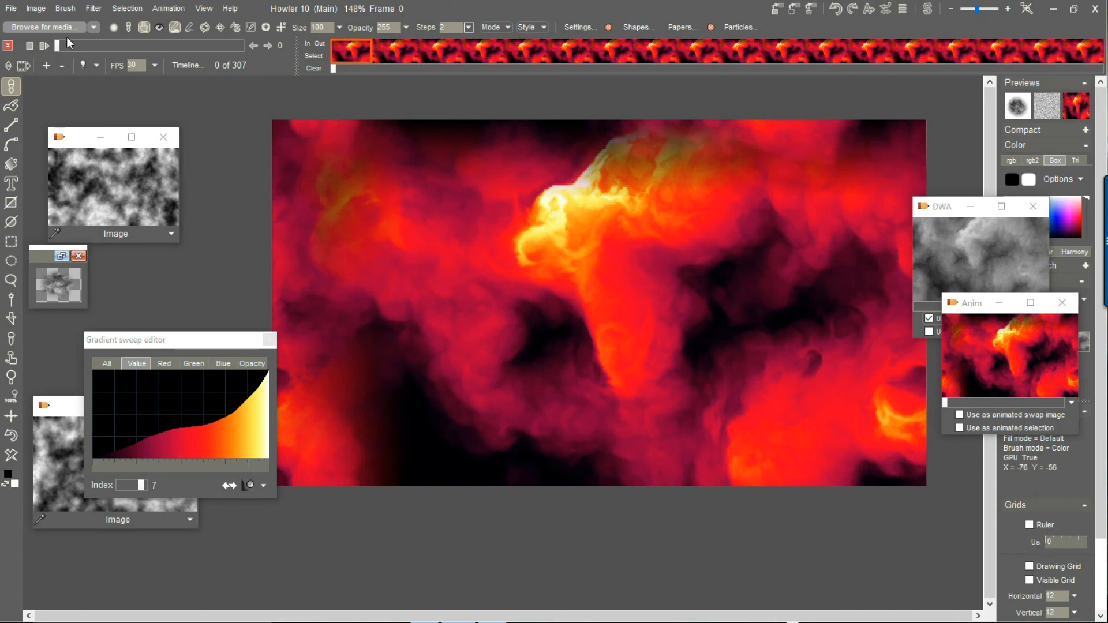
Step: Open the timeline editor for the fire animation and choose the 3D perspective filter
{"action": "left_click", "coordinate": [94, 8]}
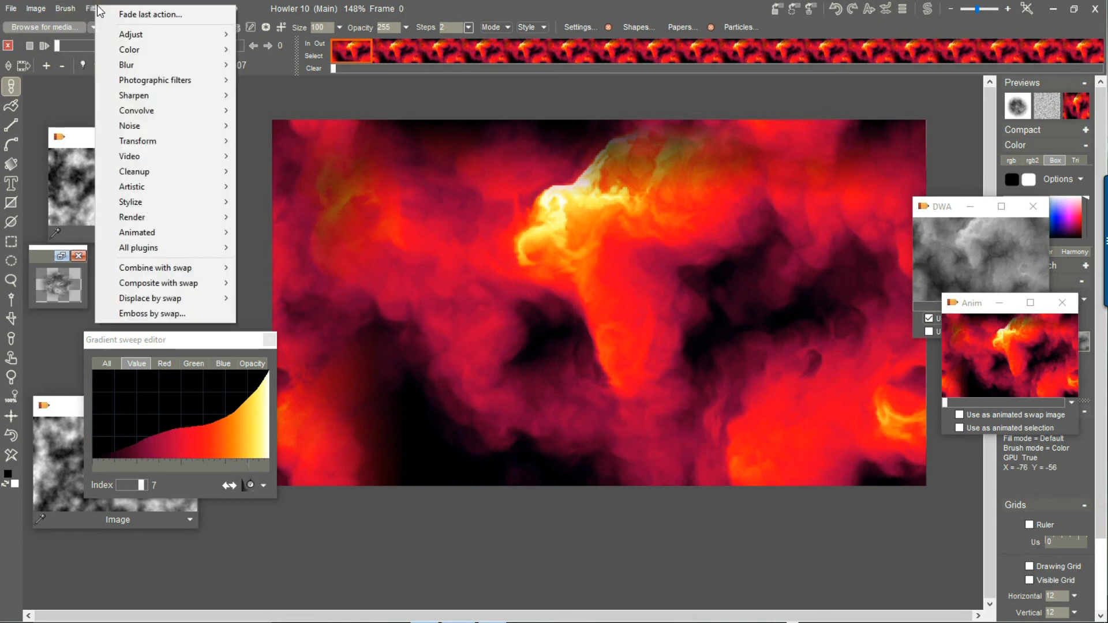
{"action": "left_click", "coordinate": [401, 8]}
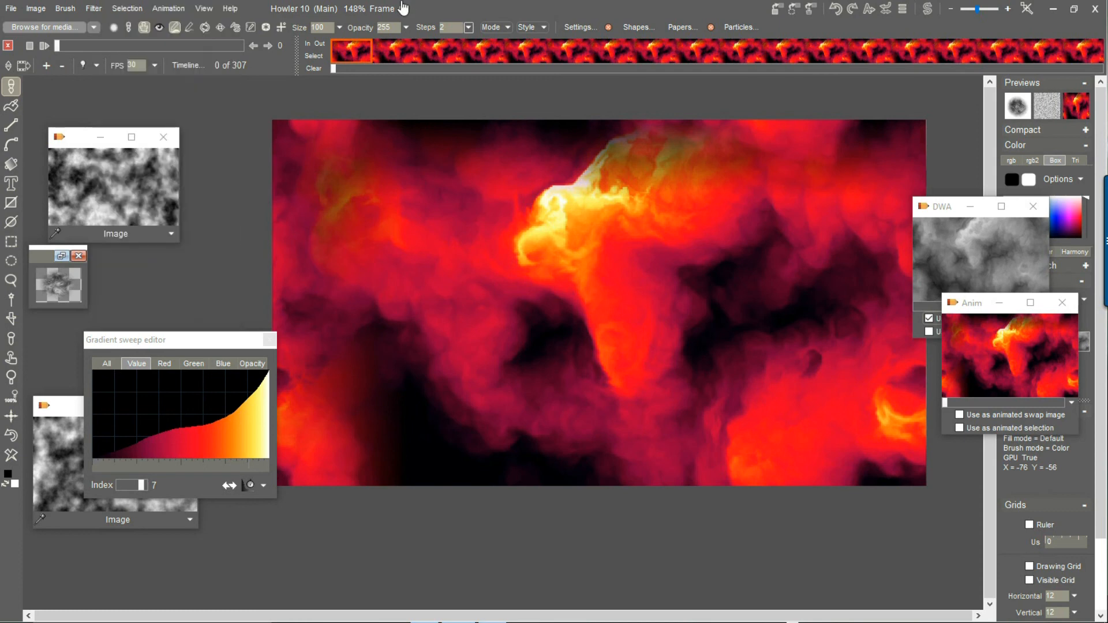
{"action": "left_click", "coordinate": [187, 64]}
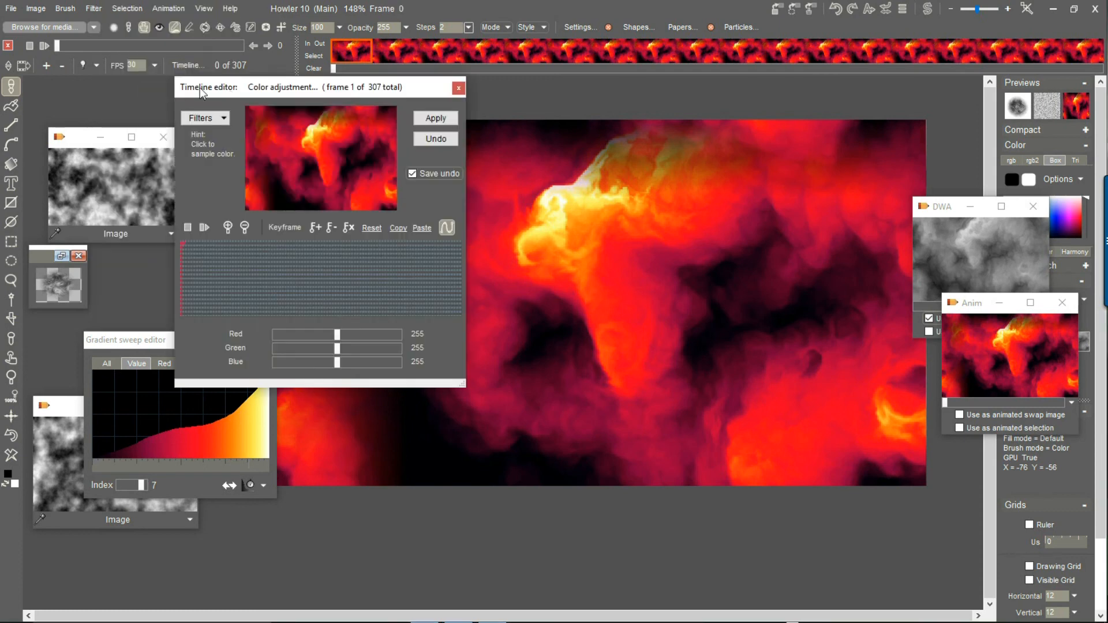
{"action": "left_click_drag", "start_coordinate": [202, 92], "coordinate": [78, 51]}
{"action": "left_click", "coordinate": [97, 80]}
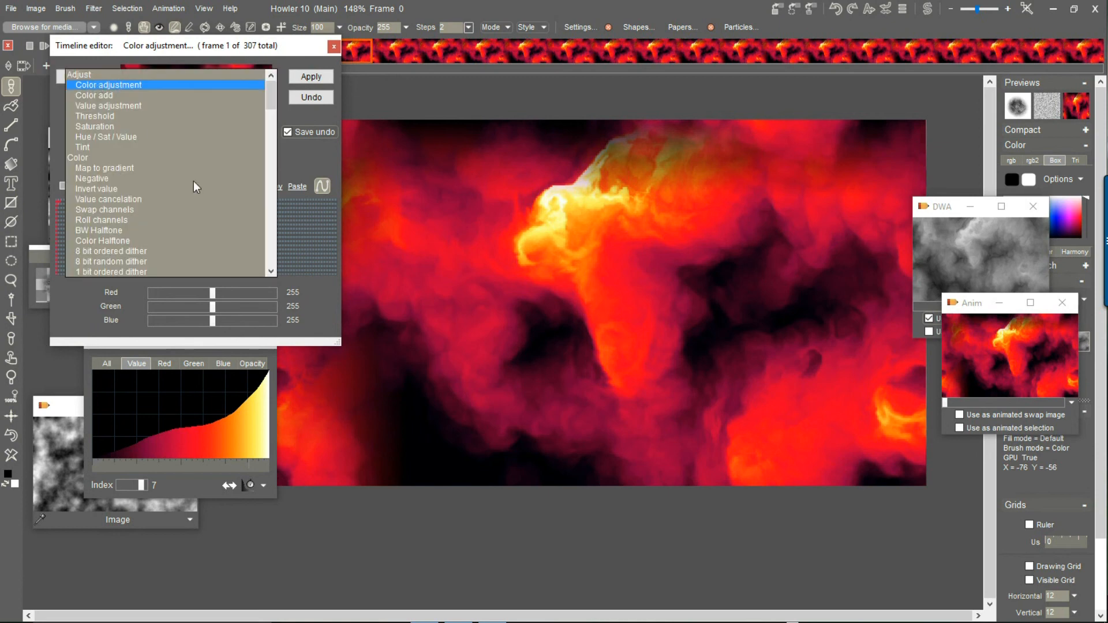
{"action": "scroll", "coordinate": [273, 244], "scroll_direction": "down", "scroll_amount": 10}
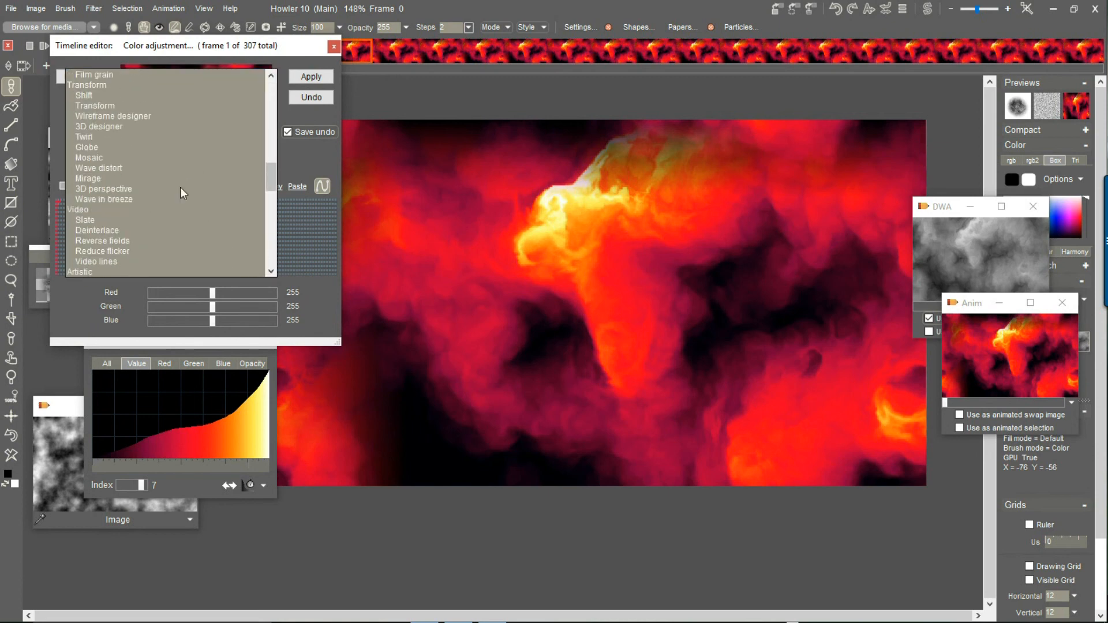
{"action": "left_click", "coordinate": [112, 189]}
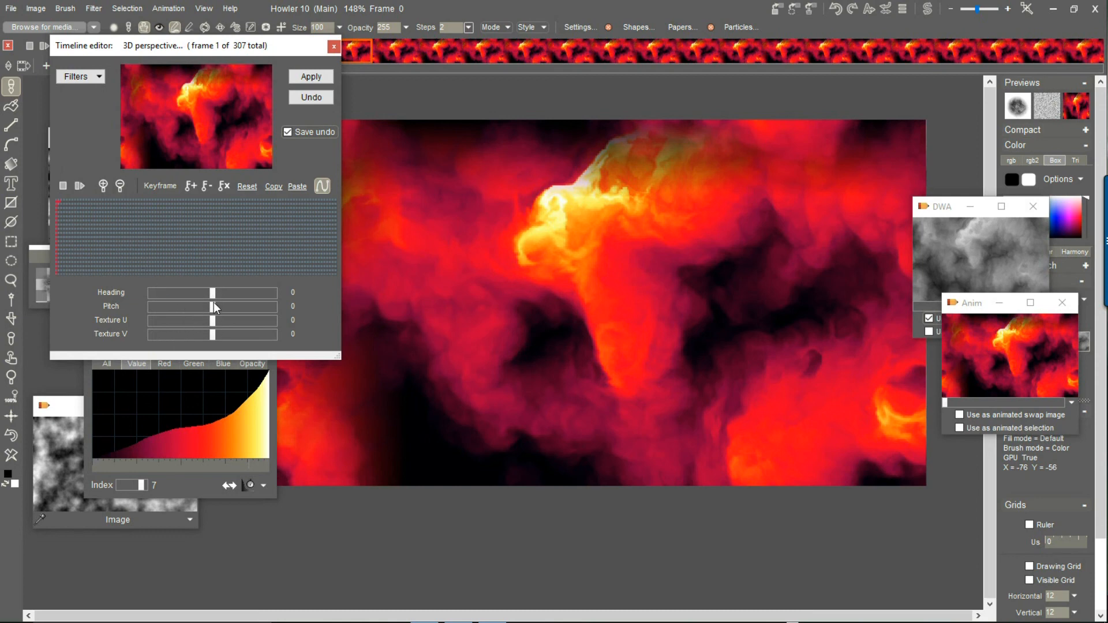
Step: Set a 3D perspective keyframe on the first frame with heading -36 and pitch -24
{"action": "left_click_drag", "start_coordinate": [211, 307], "coordinate": [214, 306]}
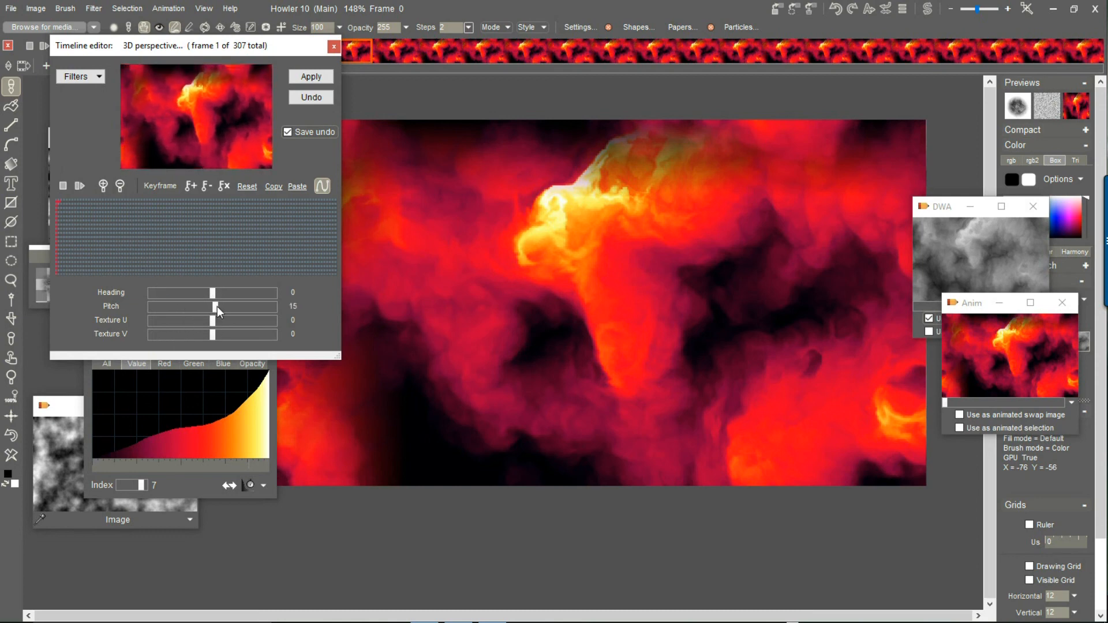
{"action": "mouse_move", "coordinate": [214, 307]}
{"action": "left_mouse_down"}
{"action": "mouse_move", "coordinate": [192, 314]}
{"action": "mouse_move", "coordinate": [209, 311]}
{"action": "mouse_move", "coordinate": [203, 293]}
{"action": "mouse_move", "coordinate": [220, 293]}
{"action": "mouse_move", "coordinate": [206, 296]}
{"action": "left_mouse_up"}
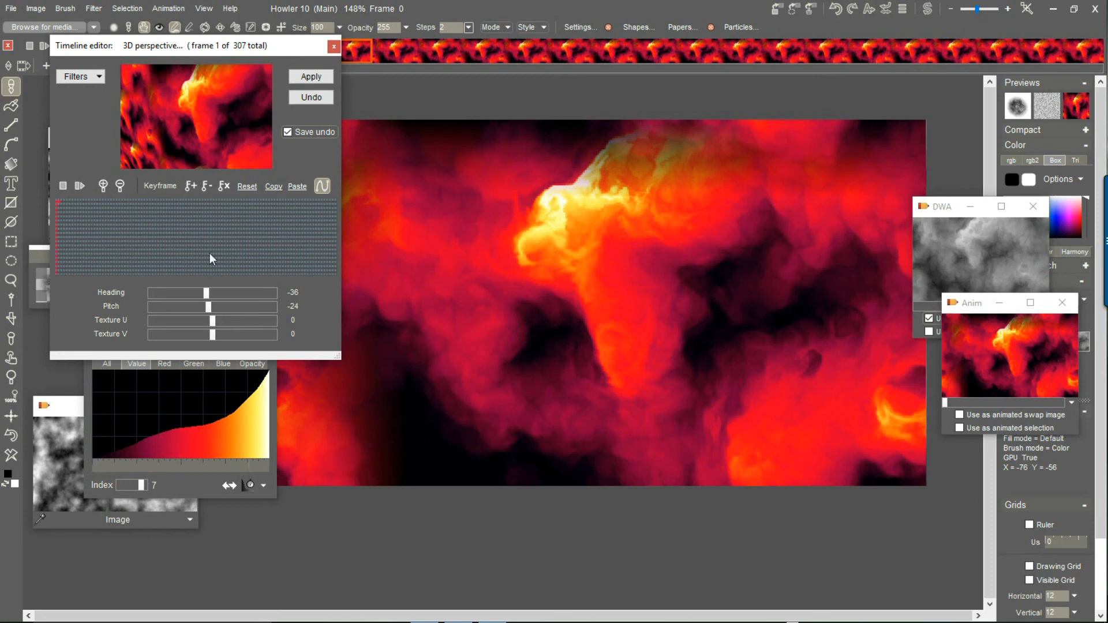
{"action": "left_click", "coordinate": [191, 185]}
Step: Keyframe heading 40 and pitch 28 at frame 306, apply the perspective filter to the animation, and close the timeline editor
{"action": "left_click_drag", "start_coordinate": [217, 216], "coordinate": [337, 236]}
{"action": "mouse_move", "coordinate": [207, 301]}
{"action": "left_mouse_down"}
{"action": "mouse_move", "coordinate": [217, 306]}
{"action": "mouse_move", "coordinate": [220, 293]}
{"action": "left_mouse_up"}
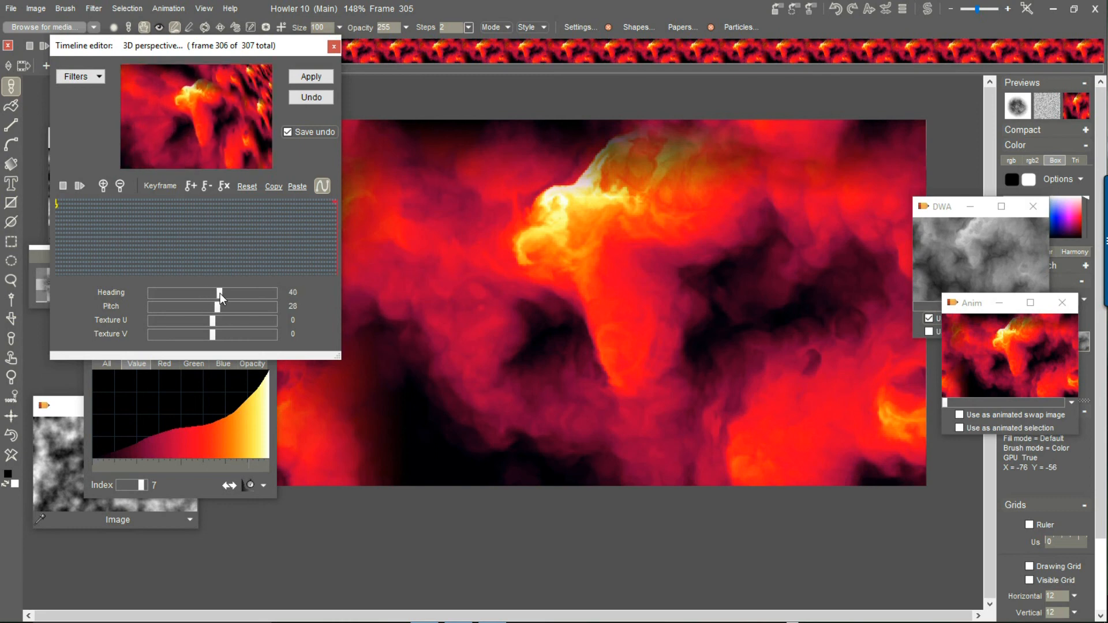
{"action": "left_click", "coordinate": [193, 185]}
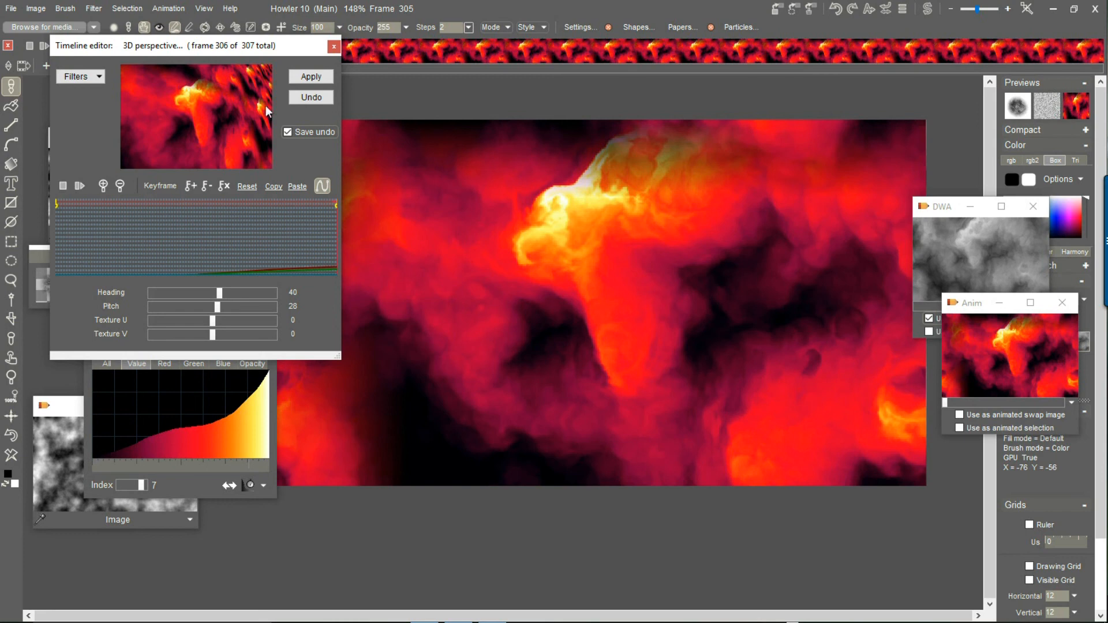
{"action": "left_click", "coordinate": [306, 77]}
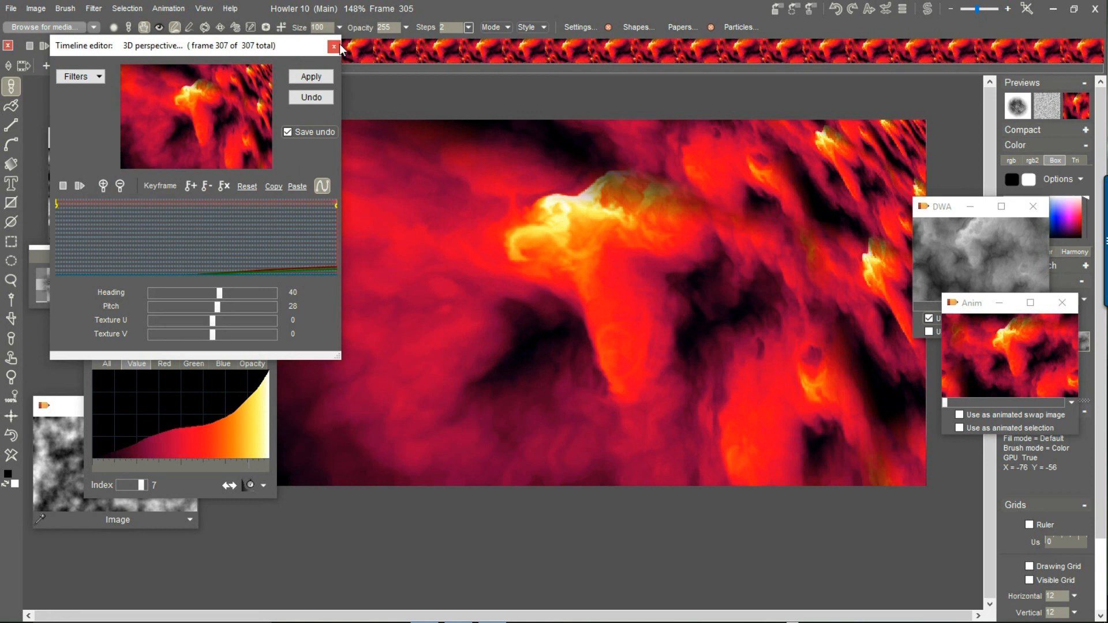
{"action": "left_click", "coordinate": [332, 46]}
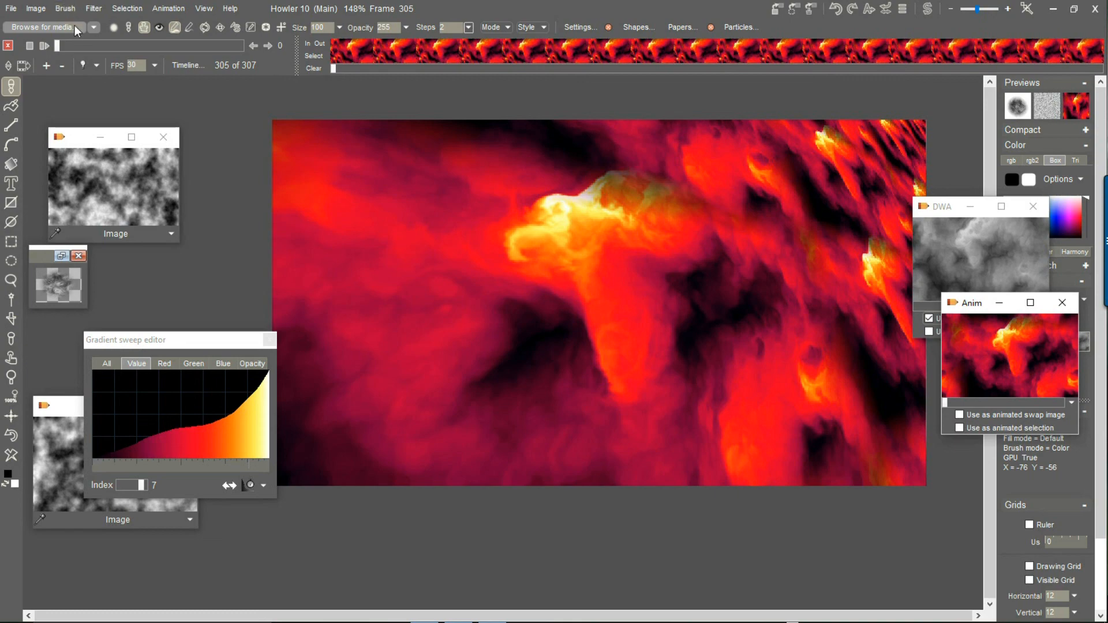
Step: Play the perspective-animated fire clouds from the beginning and stop at the first frame
{"action": "left_click_drag", "start_coordinate": [69, 47], "coordinate": [2, 53]}
{"action": "left_click", "coordinate": [50, 44]}
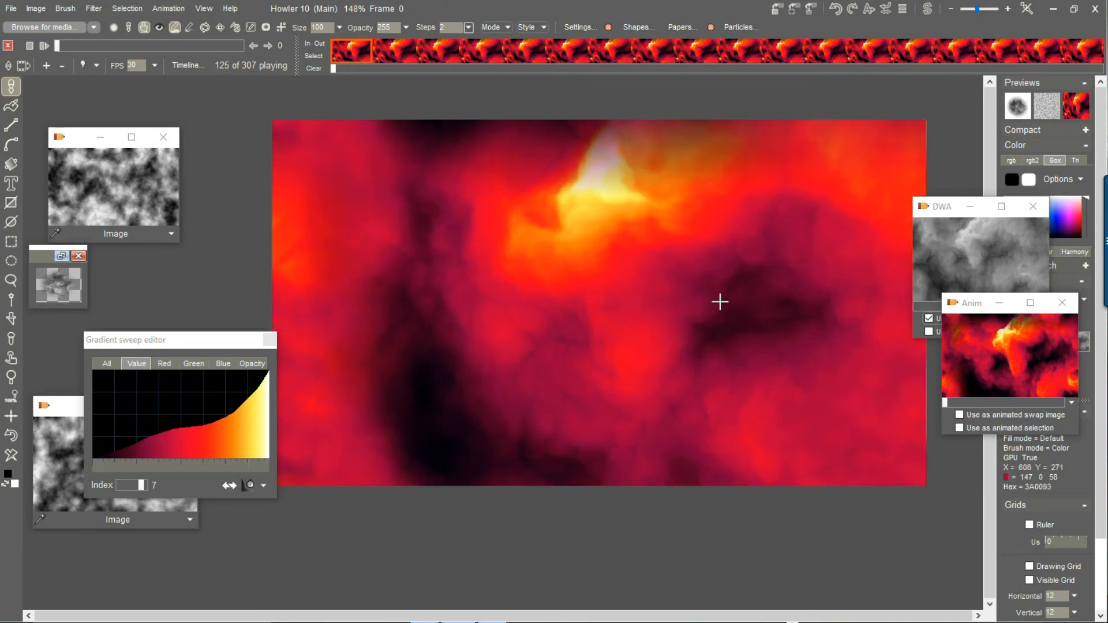
{"action": "left_click", "coordinate": [45, 46]}
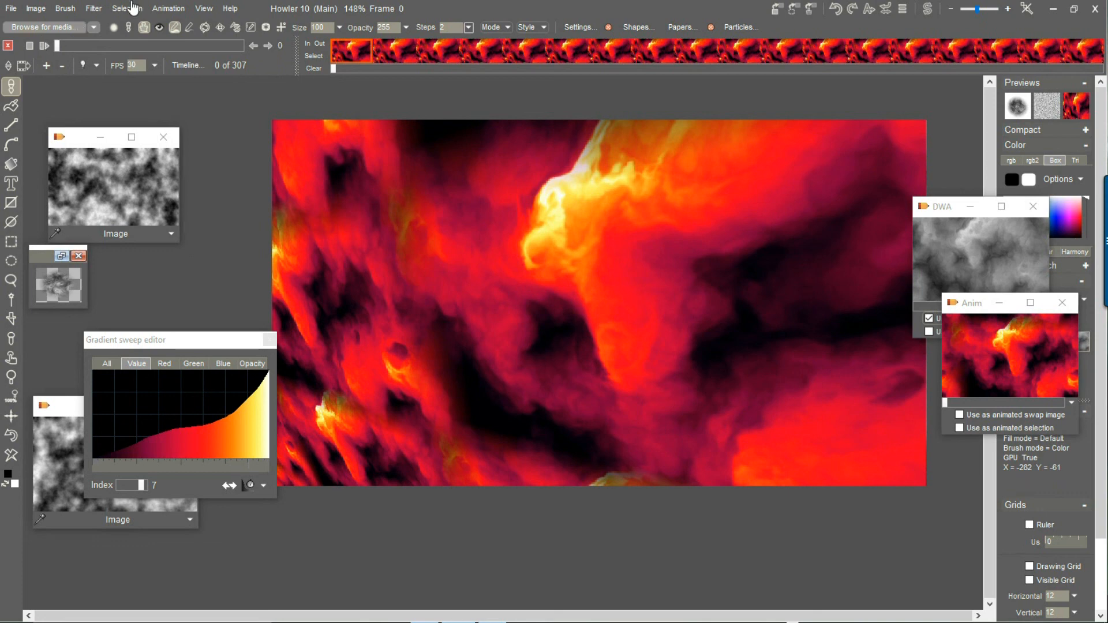
Step: Start loading an image sequence as an animated brush, selecting the Tga-sequence folder under SPACESHIP 1 in the 3D presentation files
{"action": "left_click", "coordinate": [70, 10]}
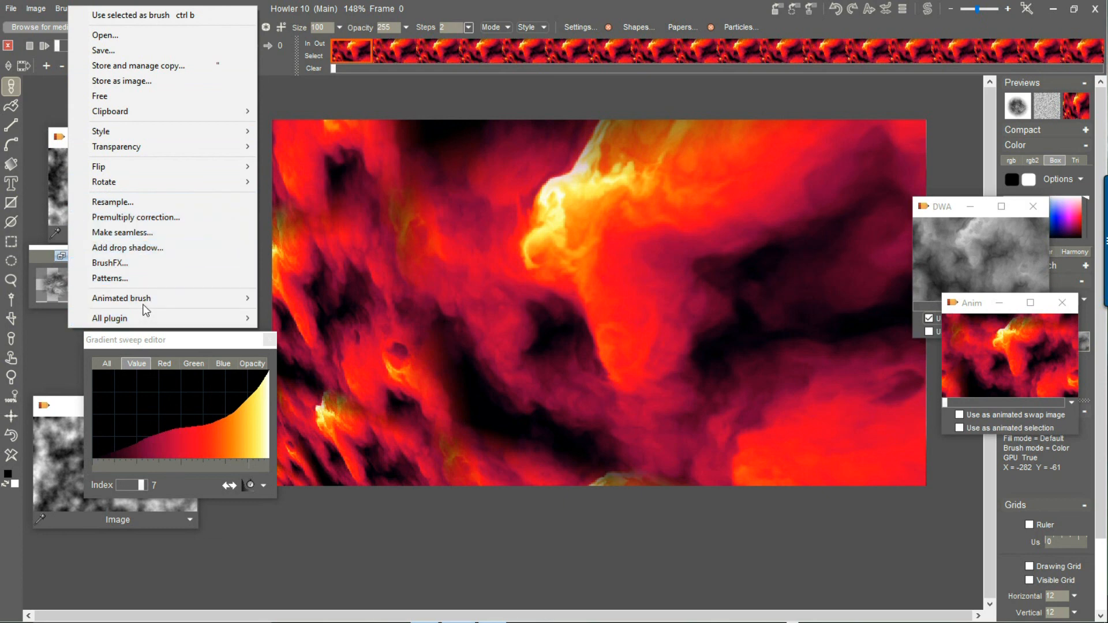
{"action": "mouse_move", "coordinate": [188, 301]}
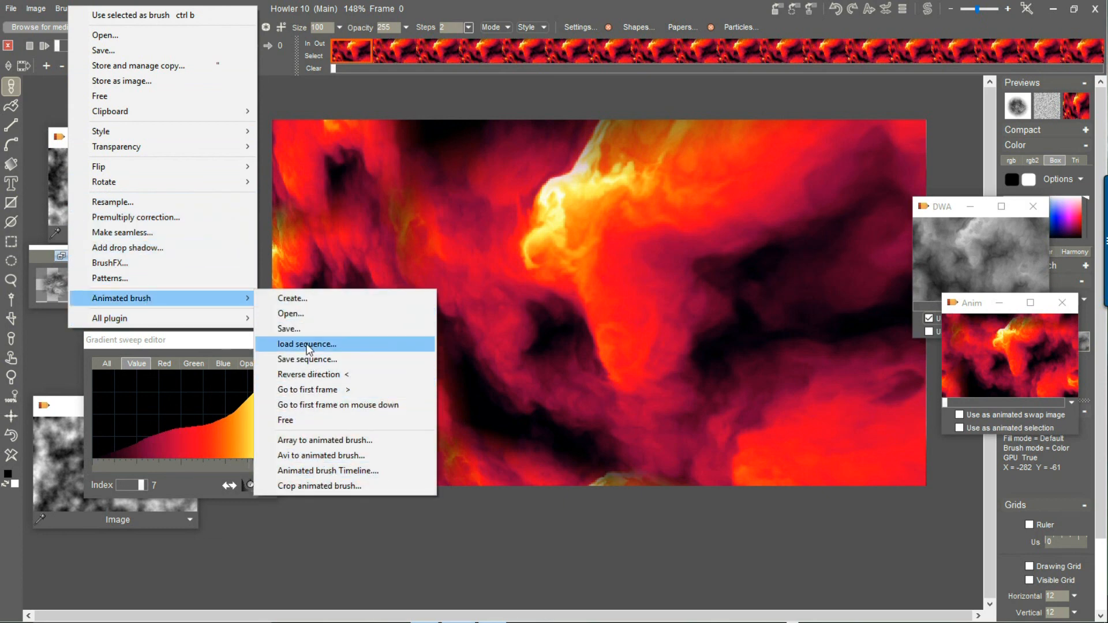
{"action": "left_click", "coordinate": [345, 346]}
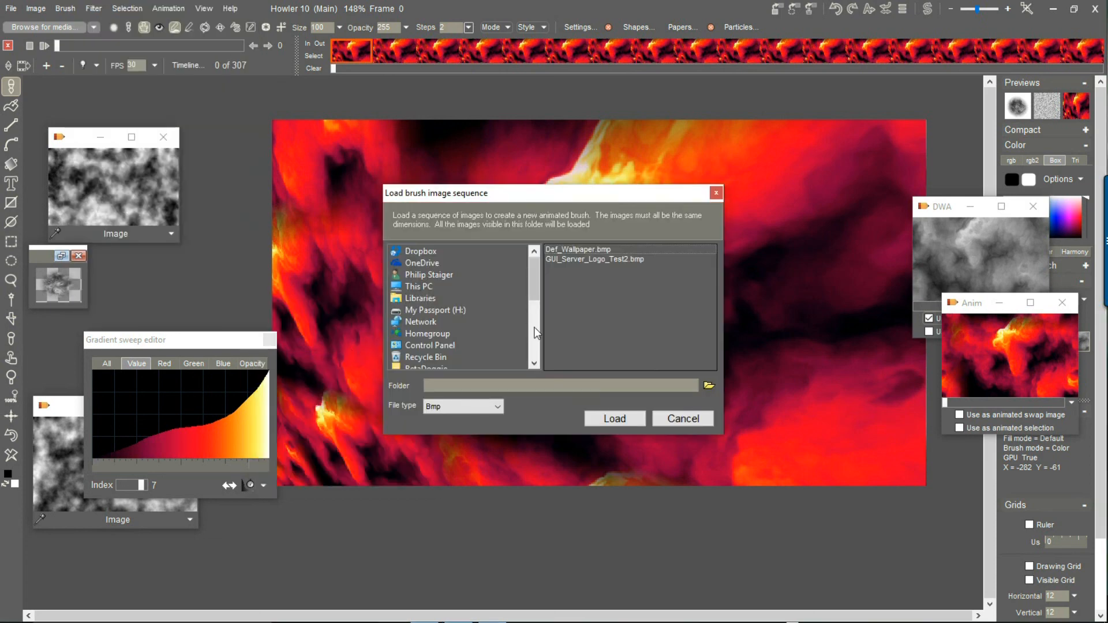
{"action": "scroll", "coordinate": [514, 329], "scroll_direction": "down", "scroll_amount": 10}
{"action": "double_click", "coordinate": [433, 346]}
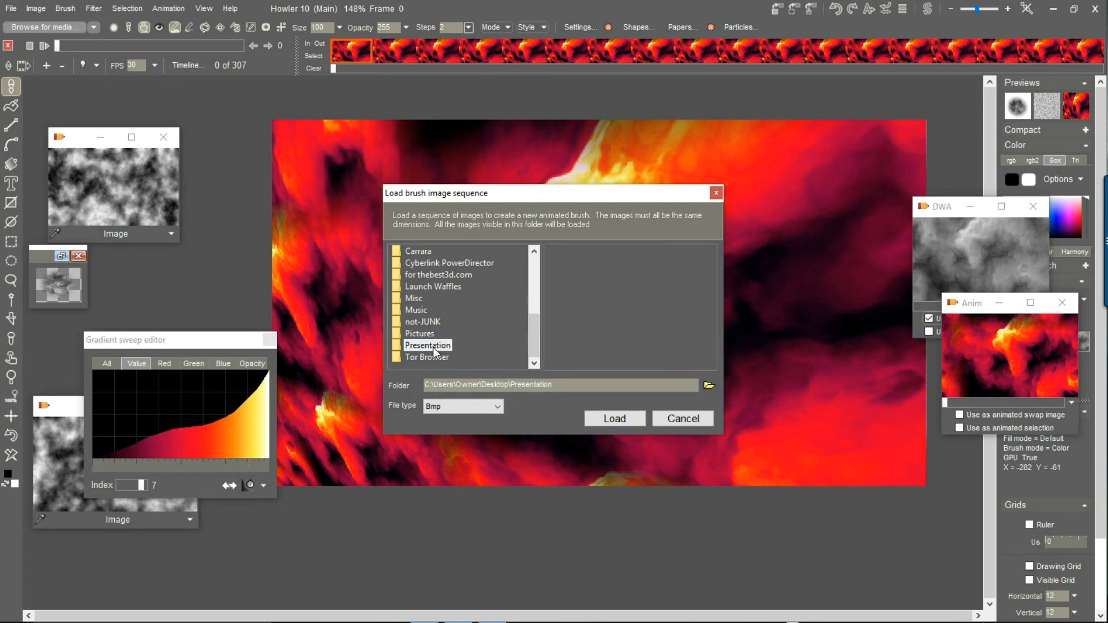
{"action": "double_click", "coordinate": [432, 263]}
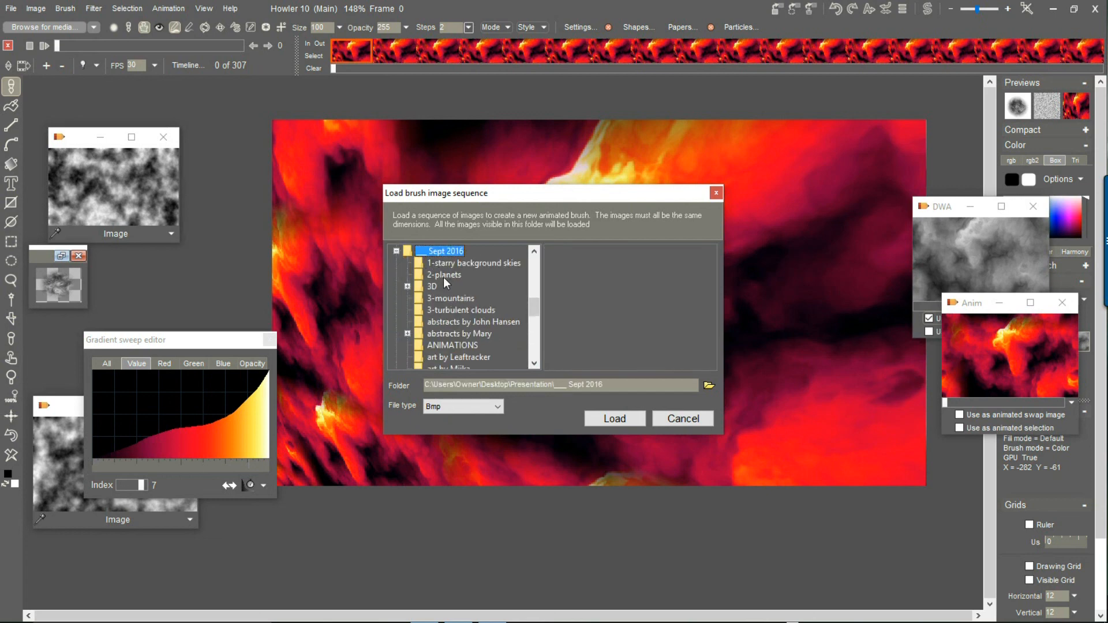
{"action": "double_click", "coordinate": [433, 286]}
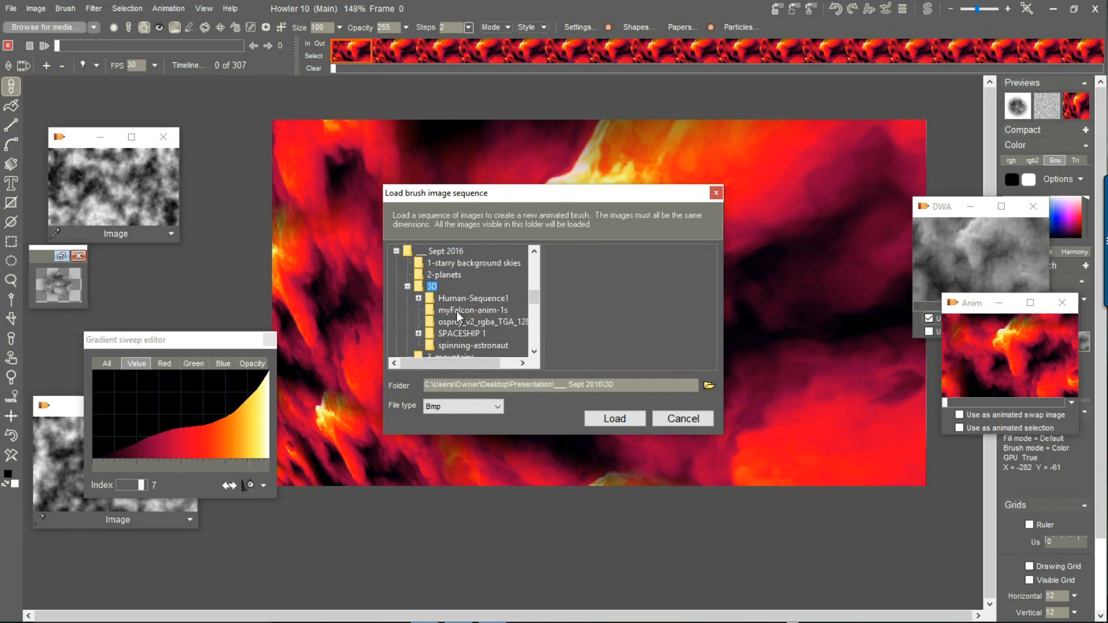
{"action": "left_click_drag", "start_coordinate": [535, 295], "coordinate": [535, 297]}
{"action": "left_click", "coordinate": [419, 310]}
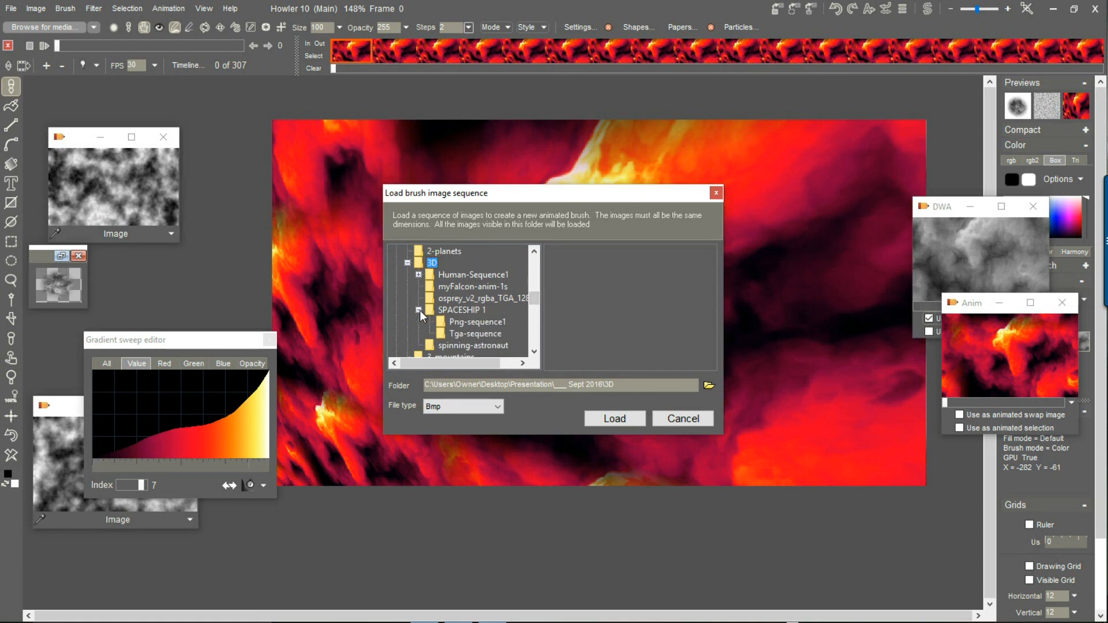
{"action": "left_click", "coordinate": [467, 332]}
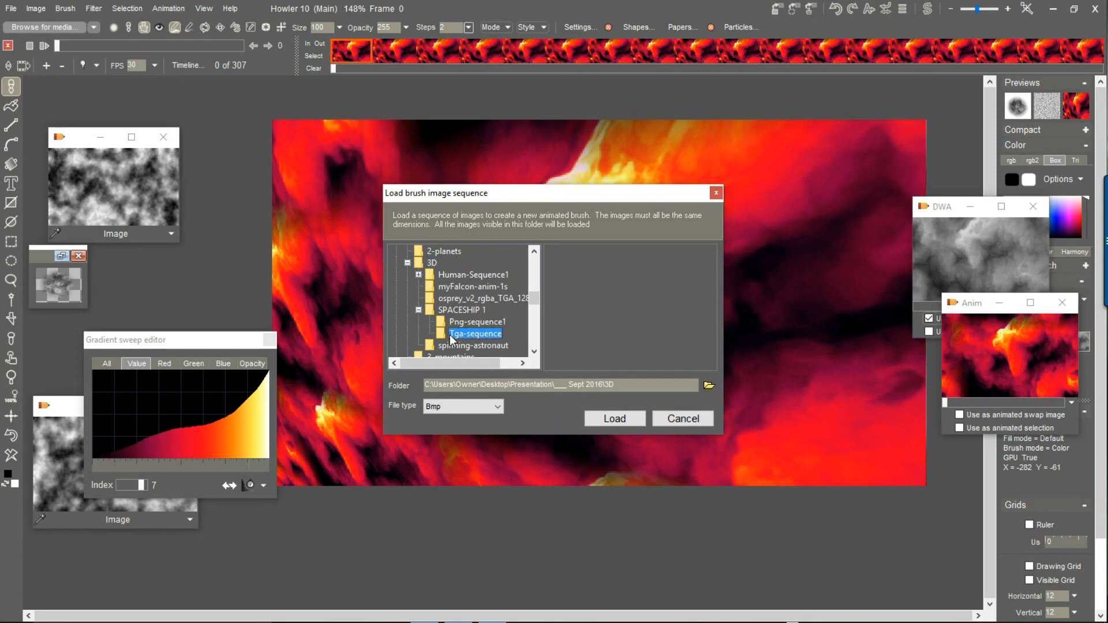
Step: Set the sequence's file type to Targa, look through the listed frames, and load them as an animated brush
{"action": "left_click", "coordinate": [451, 410]}
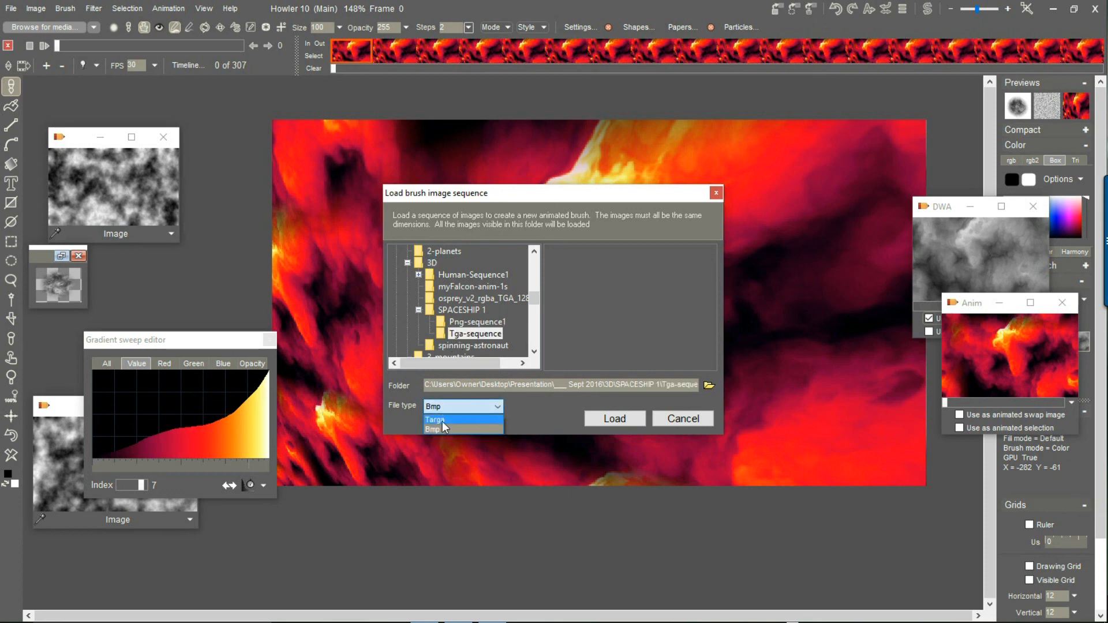
{"action": "left_click", "coordinate": [443, 422]}
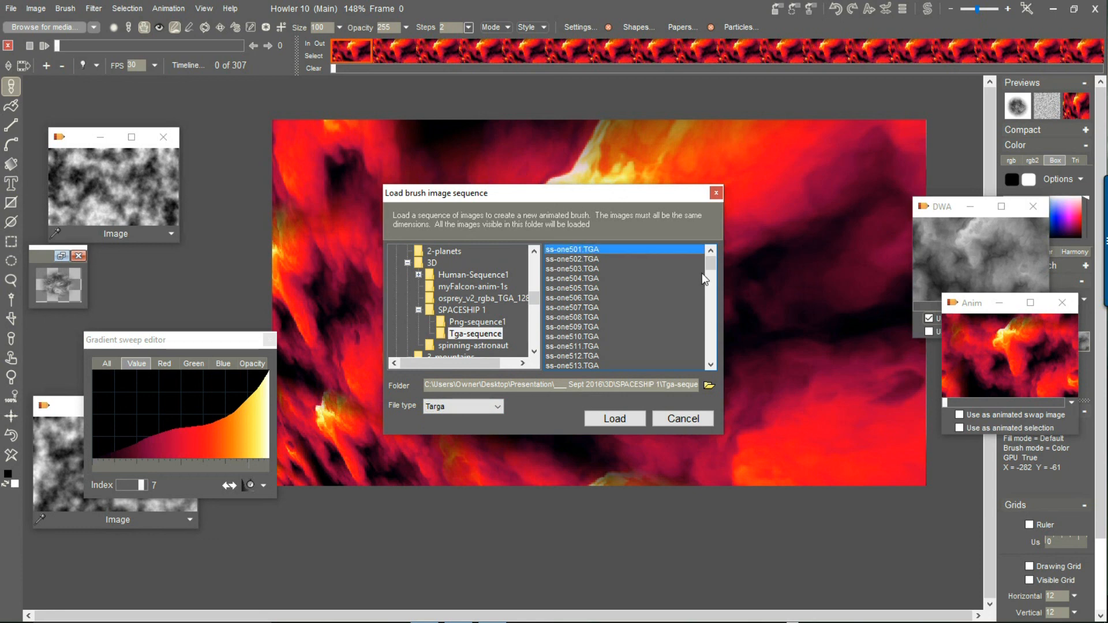
{"action": "left_click_drag", "start_coordinate": [711, 264], "coordinate": [712, 368]}
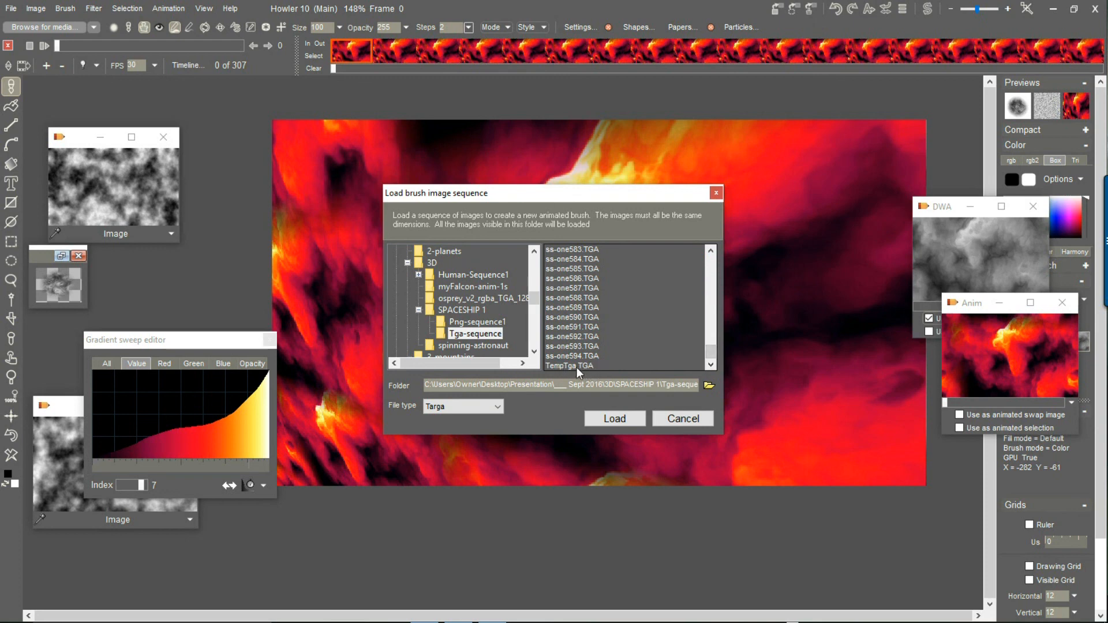
{"action": "left_click_drag", "start_coordinate": [714, 354], "coordinate": [703, 236]}
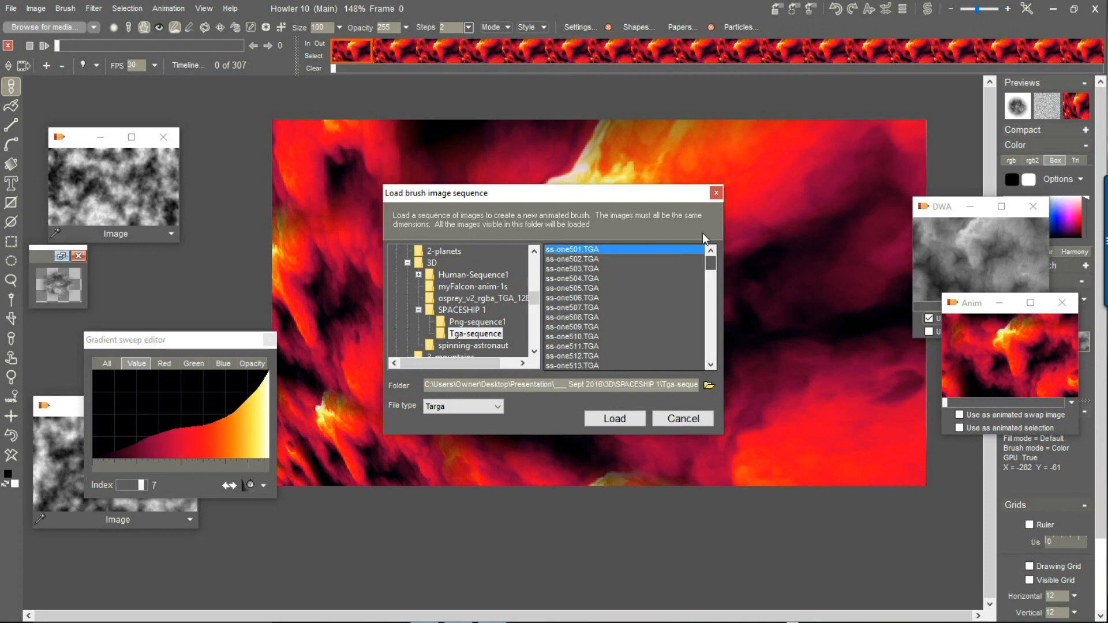
{"action": "left_click", "coordinate": [625, 414]}
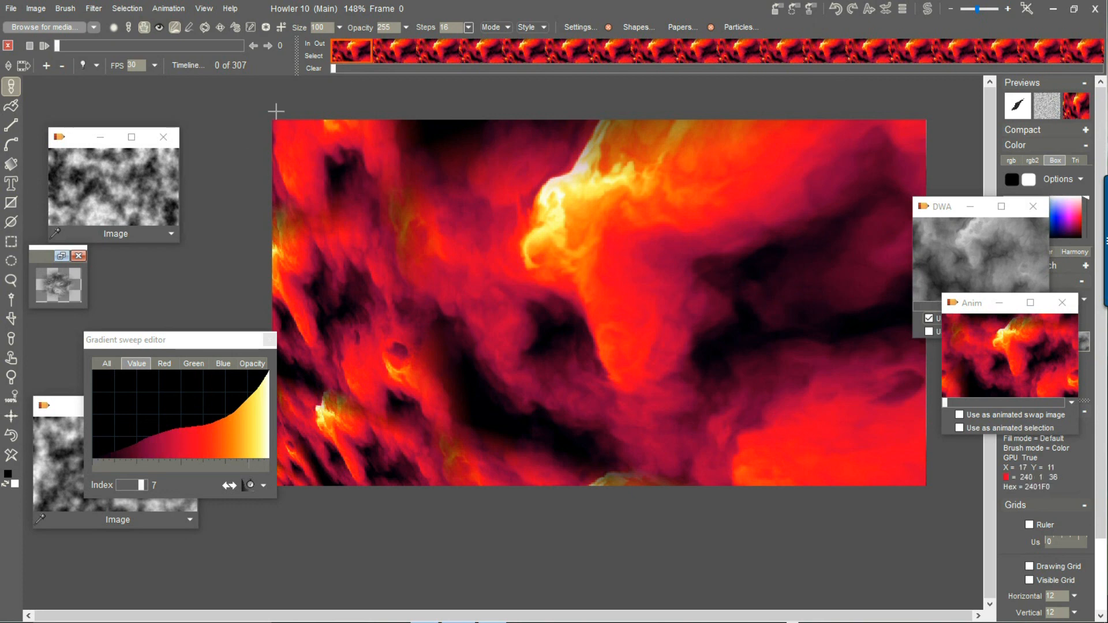
Step: Store and manage a copy of the loaded spaceship brush
{"action": "left_click", "coordinate": [161, 8]}
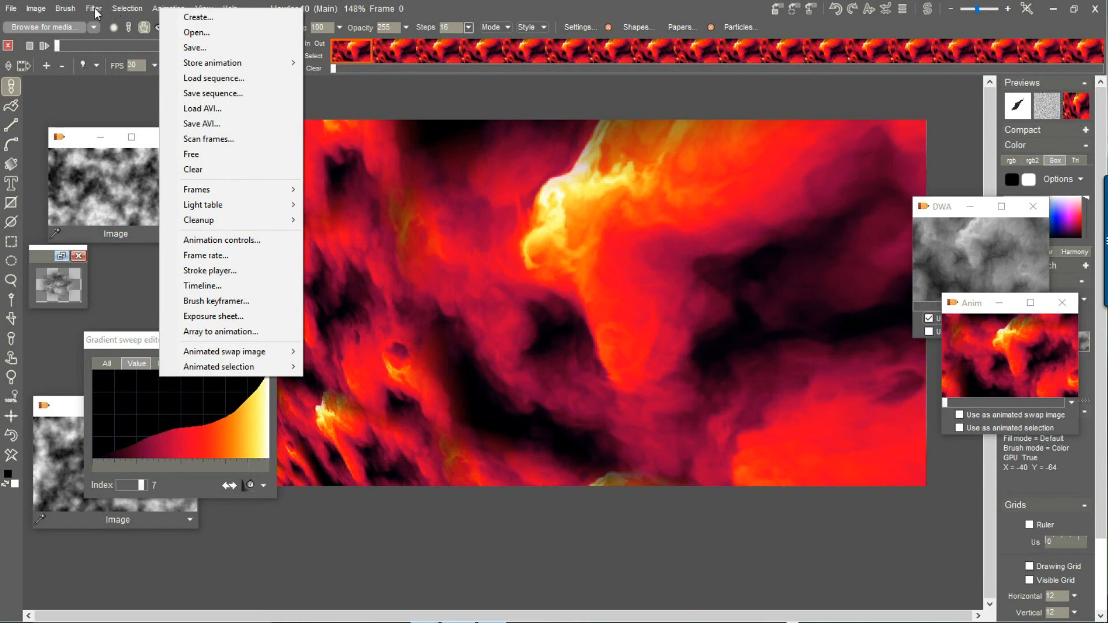
{"action": "mouse_move", "coordinate": [63, 10]}
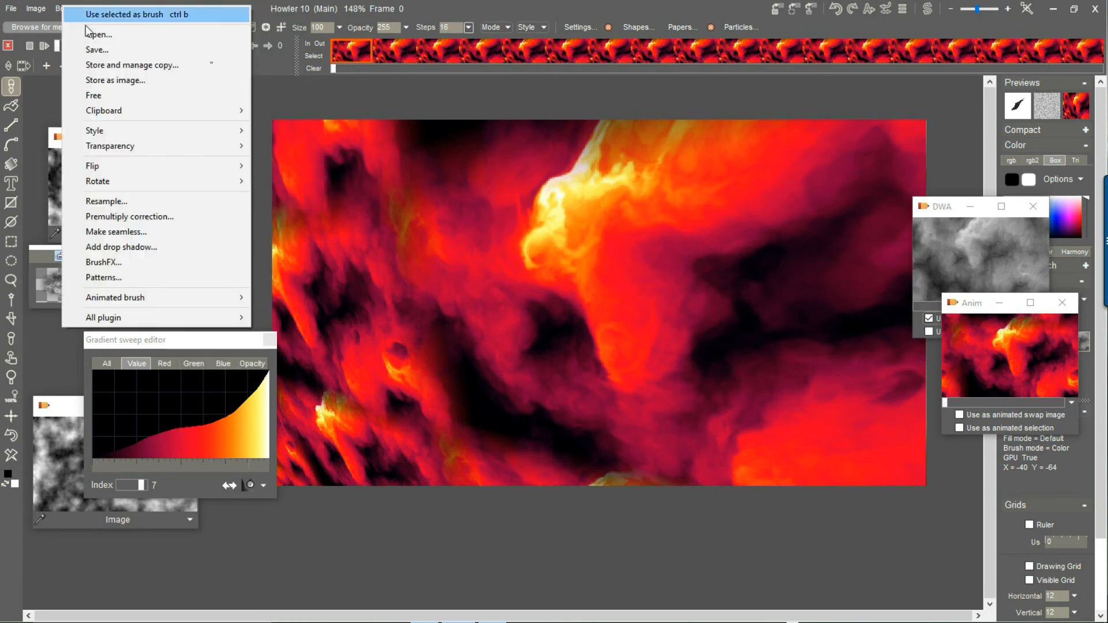
{"action": "left_click", "coordinate": [116, 67]}
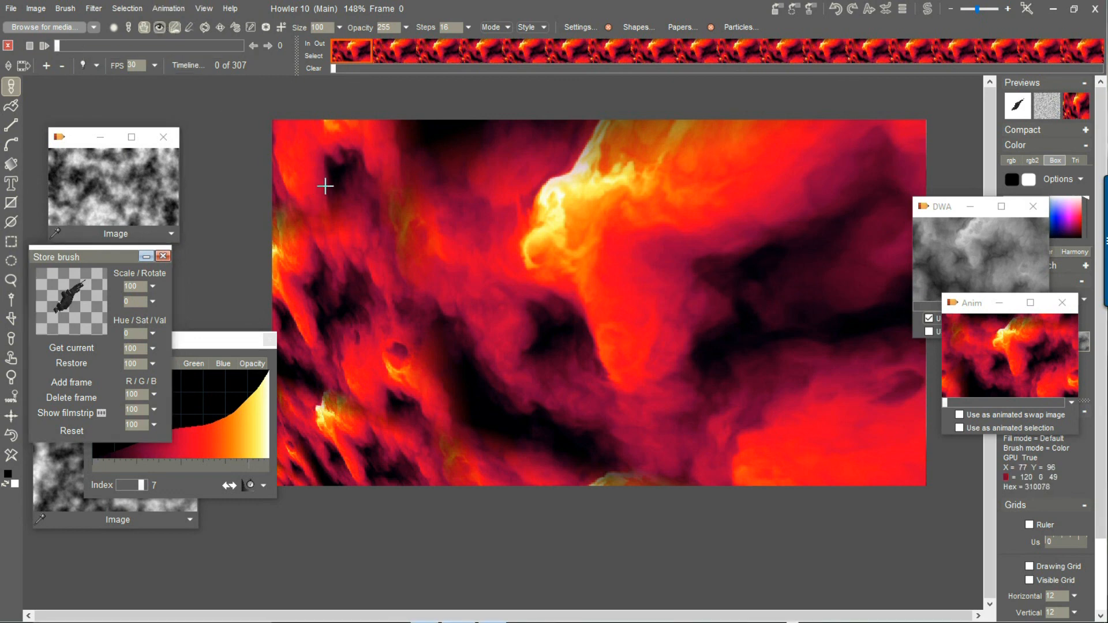
Step: Try out the spaceship brush across the canvas, undo it, and restore the stored brush
{"action": "mouse_move", "coordinate": [348, 542]}
{"action": "left_mouse_down"}
{"action": "mouse_move", "coordinate": [512, 346]}
{"action": "mouse_move", "coordinate": [708, 277]}
{"action": "left_mouse_up"}
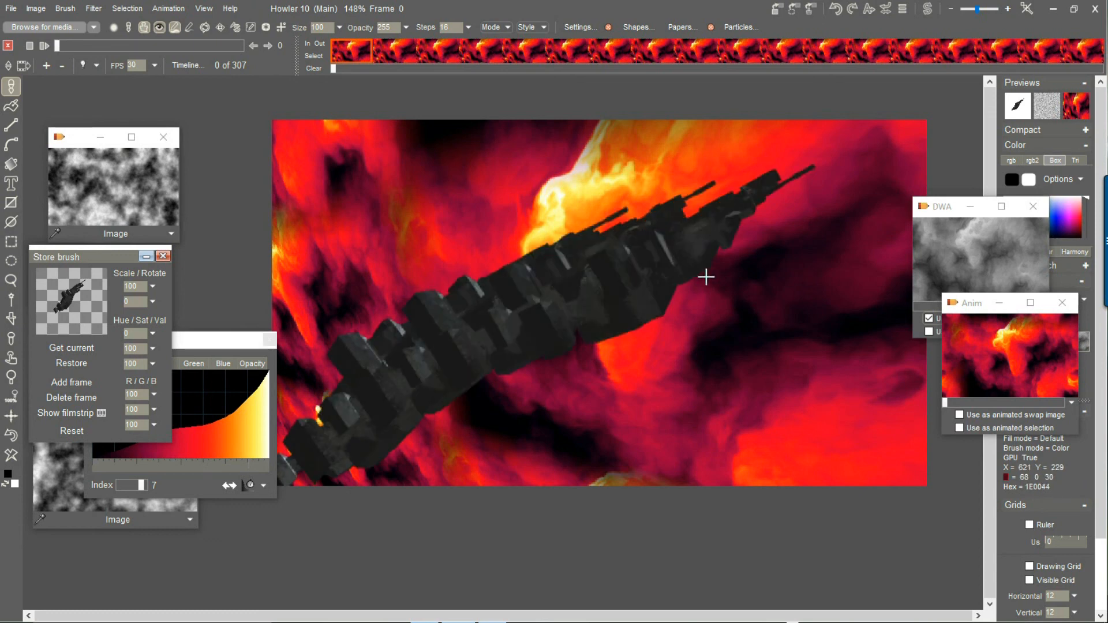
{"action": "left_click", "coordinate": [13, 437]}
{"action": "left_click", "coordinate": [78, 364]}
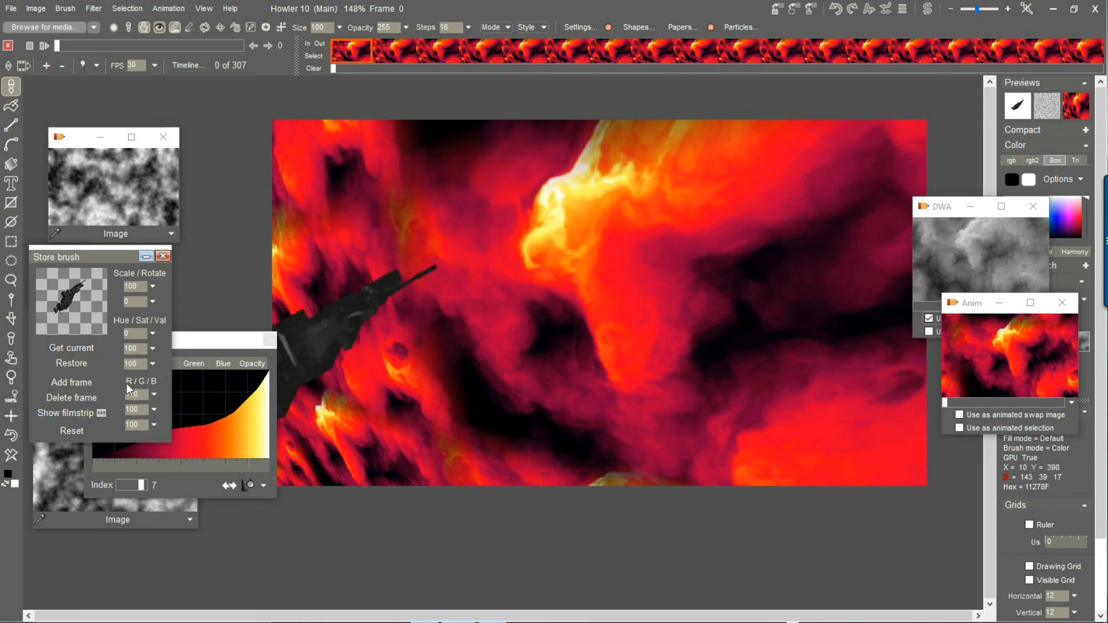
Step: Tint the stored spaceship brush with red 143, green 76 and blue 69, and set its saturation to 131
{"action": "left_click", "coordinate": [155, 395]}
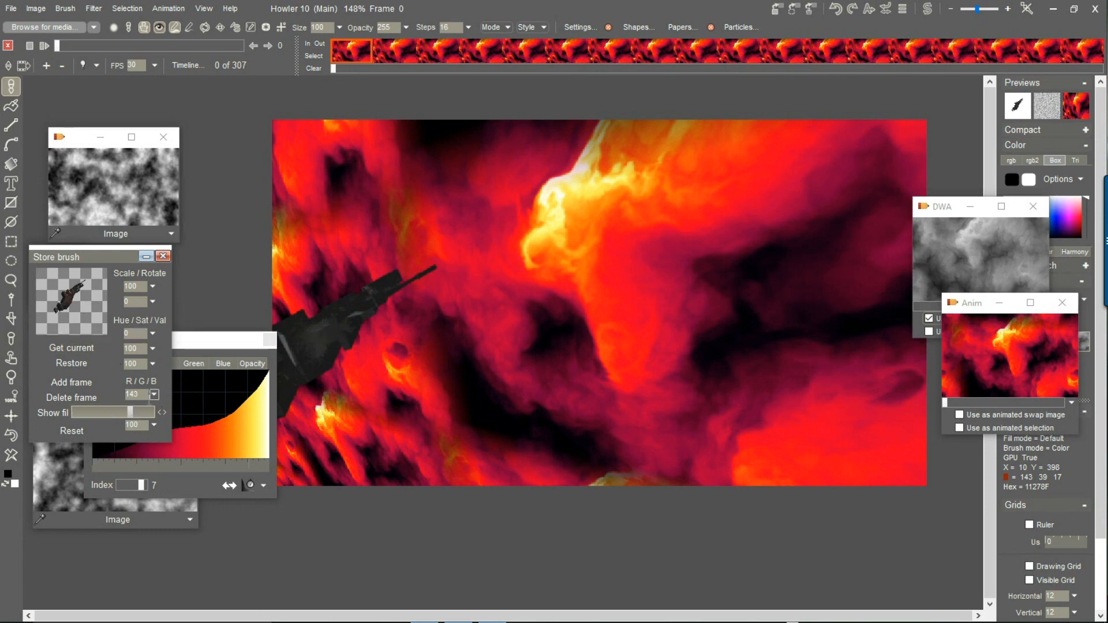
{"action": "left_click", "coordinate": [153, 394]}
{"action": "left_click", "coordinate": [154, 410]}
{"action": "left_click_drag", "start_coordinate": [105, 428], "coordinate": [104, 428]}
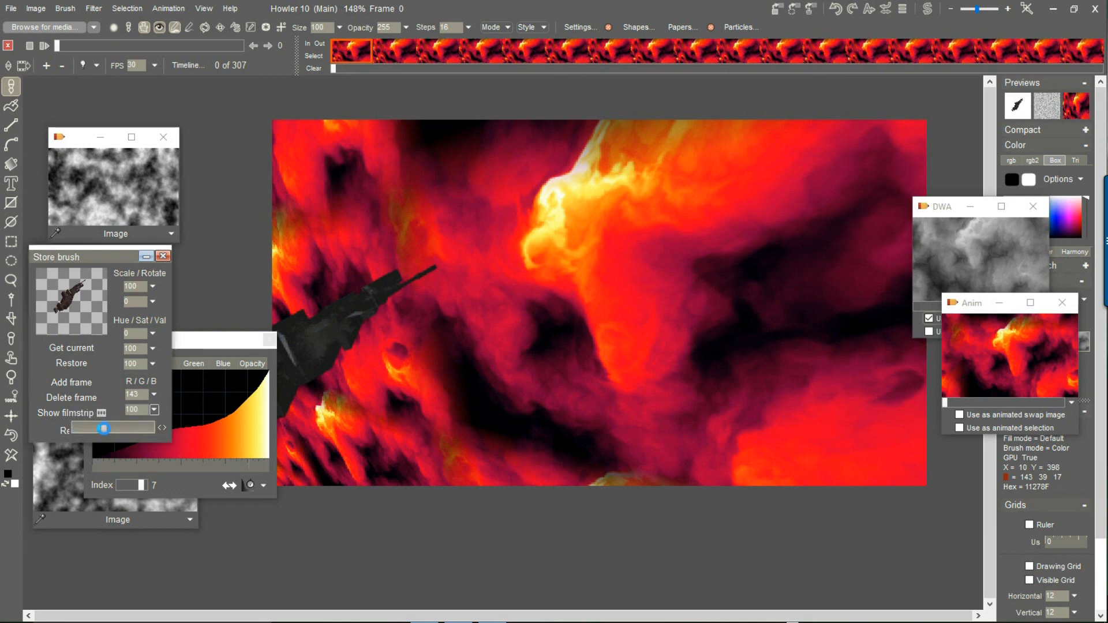
{"action": "left_click", "coordinate": [154, 410]}
{"action": "left_click", "coordinate": [154, 425]}
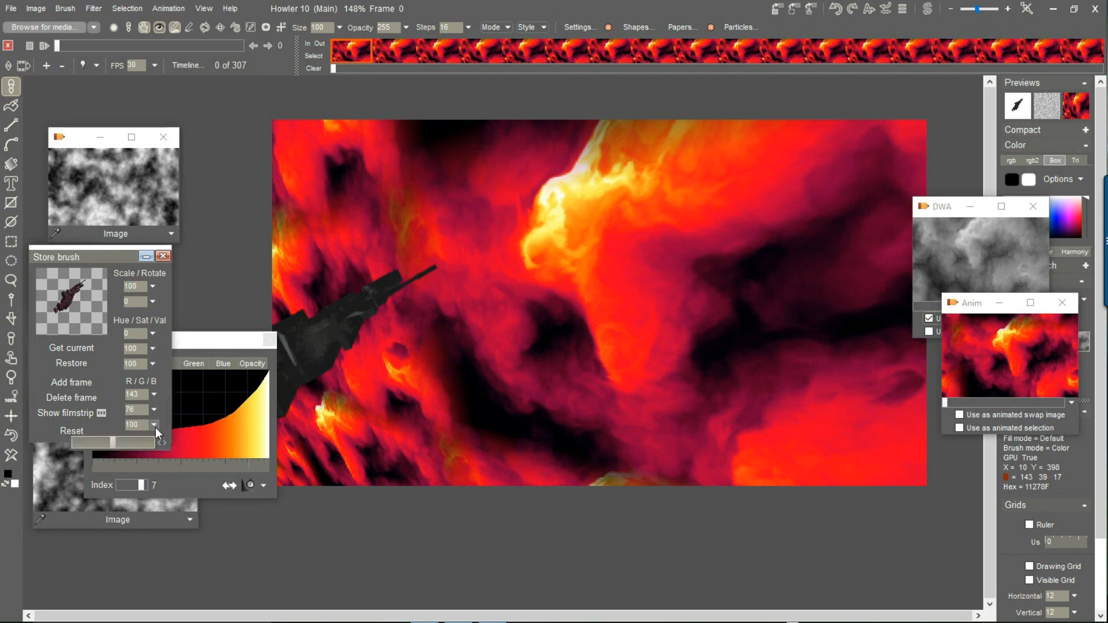
{"action": "left_click", "coordinate": [102, 442]}
{"action": "left_click", "coordinate": [152, 348]}
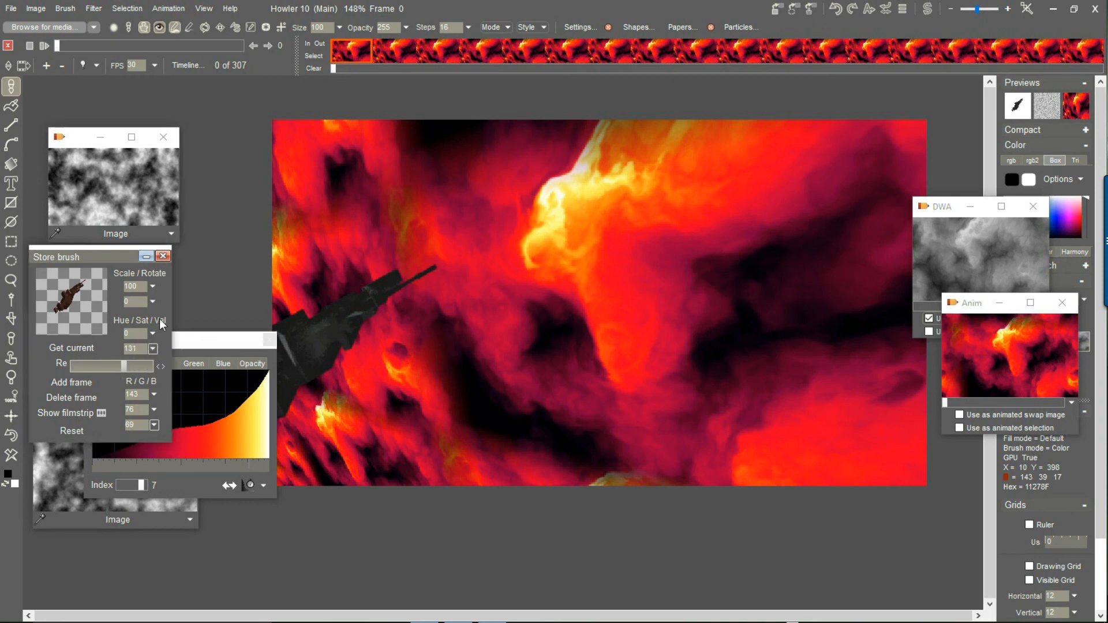
{"action": "left_click", "coordinate": [113, 256]}
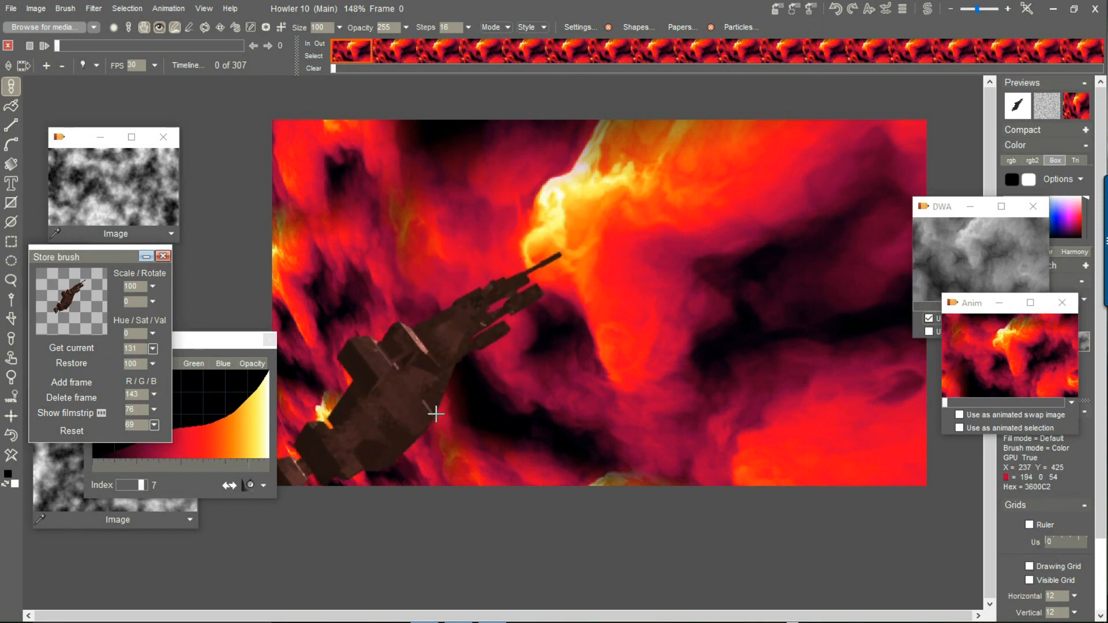
Step: Paint a test stroke with the tinted spaceship brush diagonally across the canvas and undo it
{"action": "left_click", "coordinate": [168, 8]}
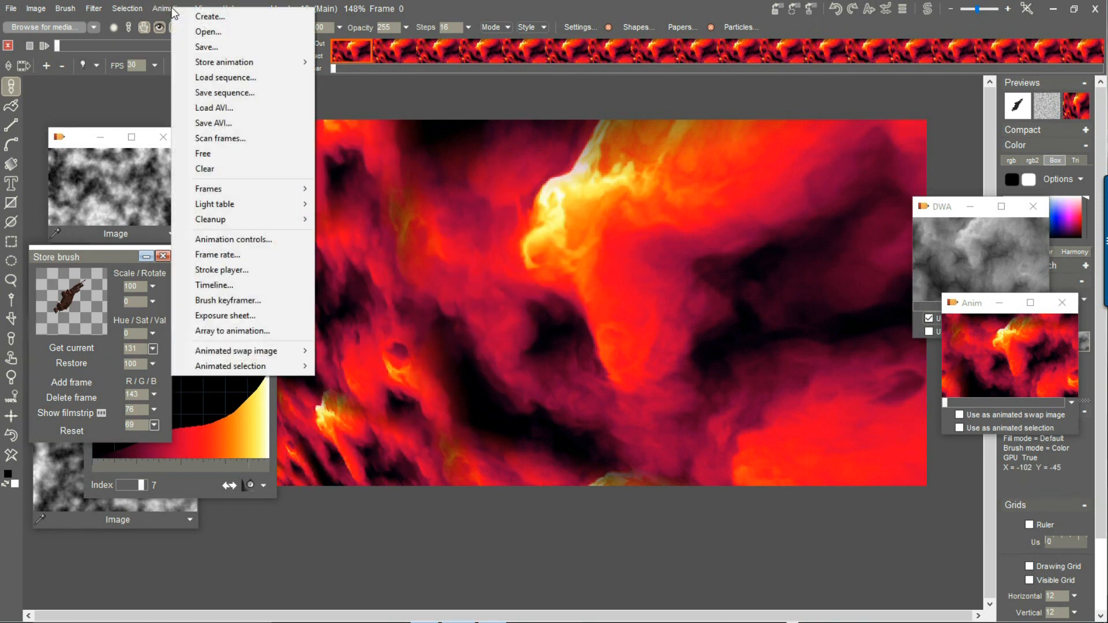
{"action": "left_click", "coordinate": [439, 7]}
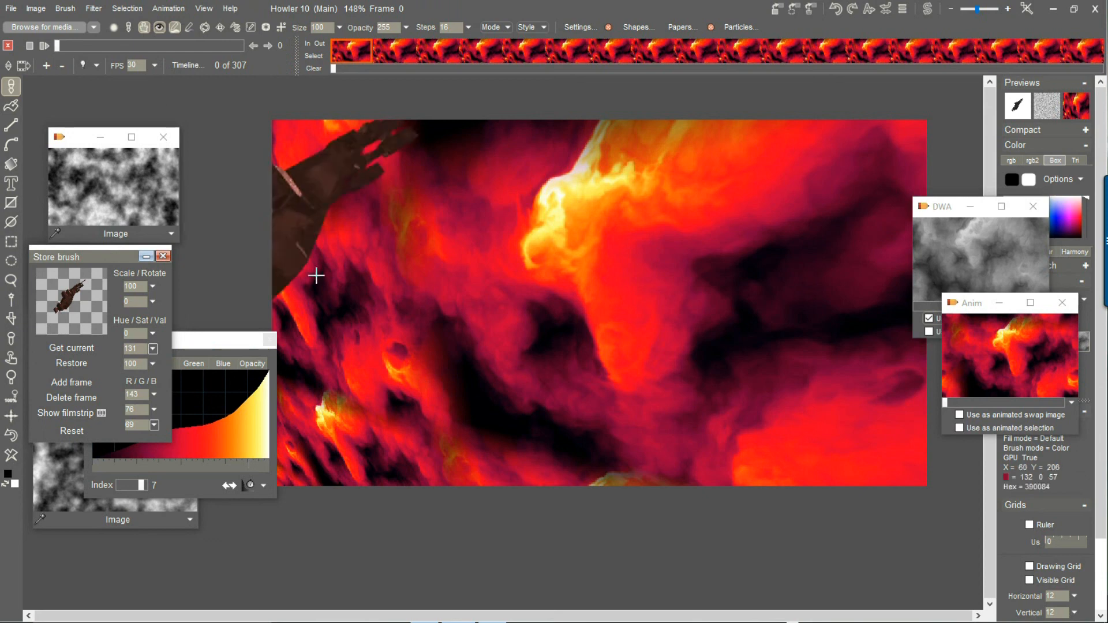
{"action": "mouse_move", "coordinate": [346, 490]}
{"action": "left_mouse_down"}
{"action": "mouse_move", "coordinate": [730, 264]}
{"action": "mouse_move", "coordinate": [821, 175]}
{"action": "left_mouse_up"}
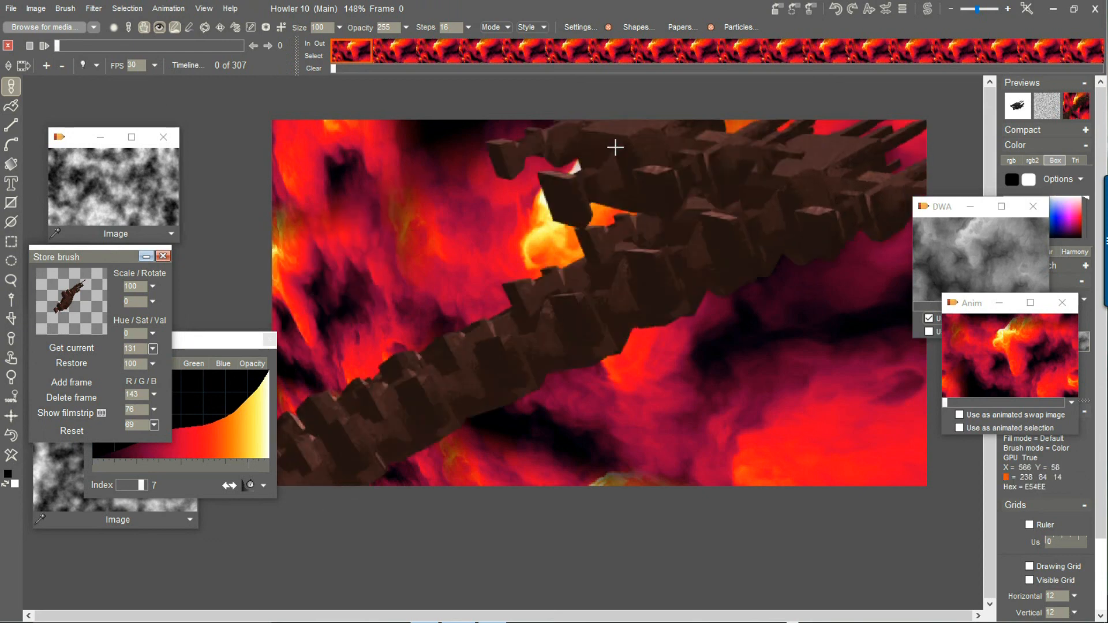
{"action": "left_click", "coordinate": [12, 436]}
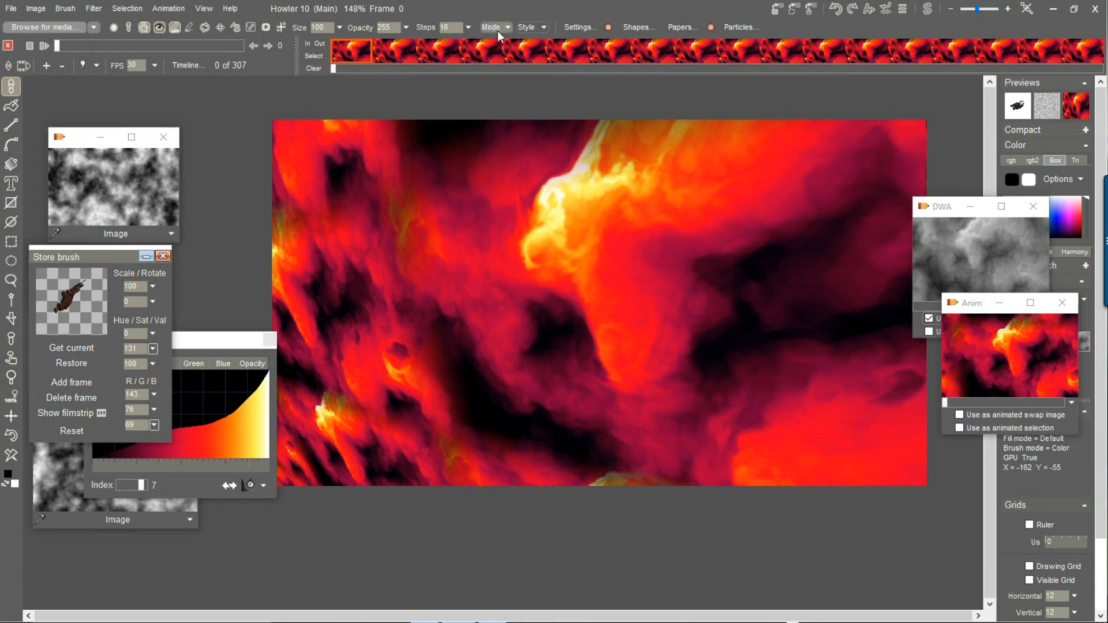
Step: Set the brush steps to 2 and the stored spaceship brush's scale to 47
{"action": "left_click", "coordinate": [468, 27]}
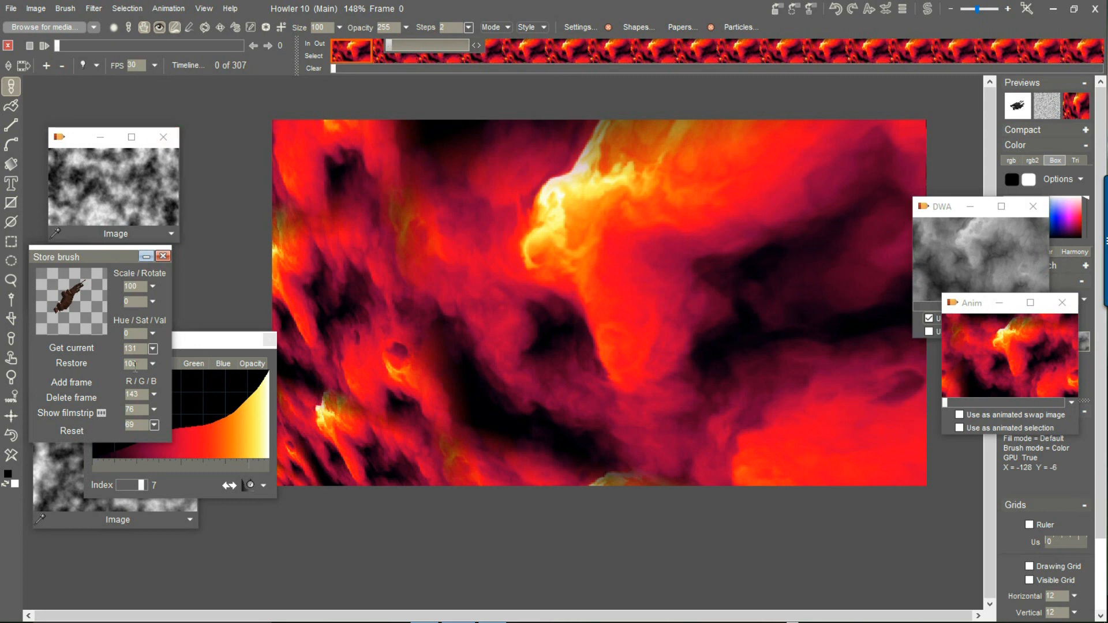
{"action": "left_click", "coordinate": [153, 286]}
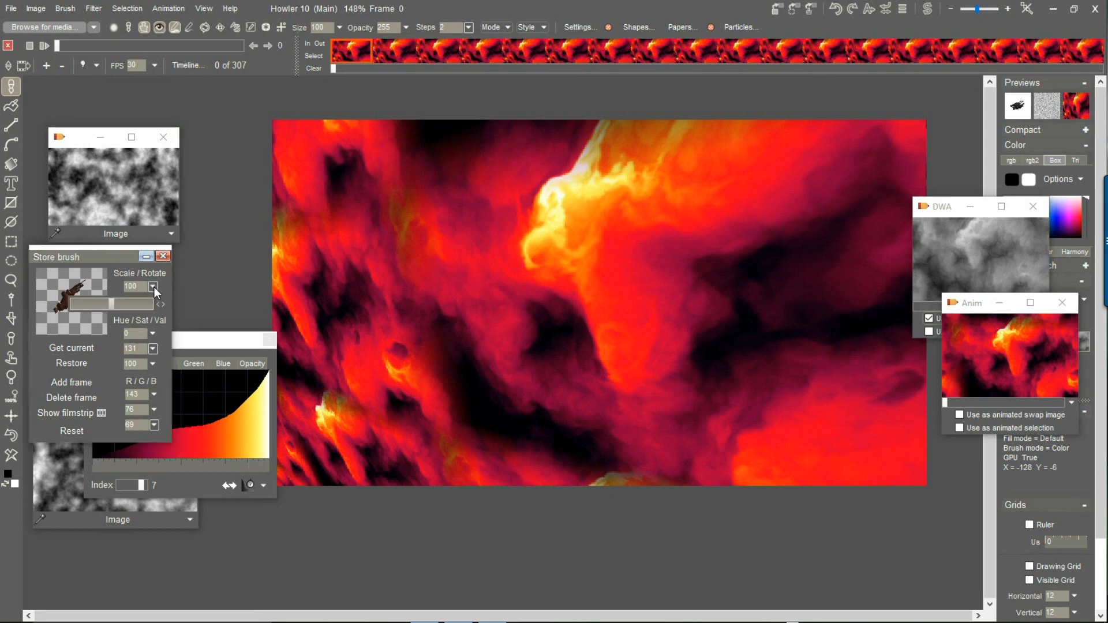
{"action": "left_click", "coordinate": [90, 302]}
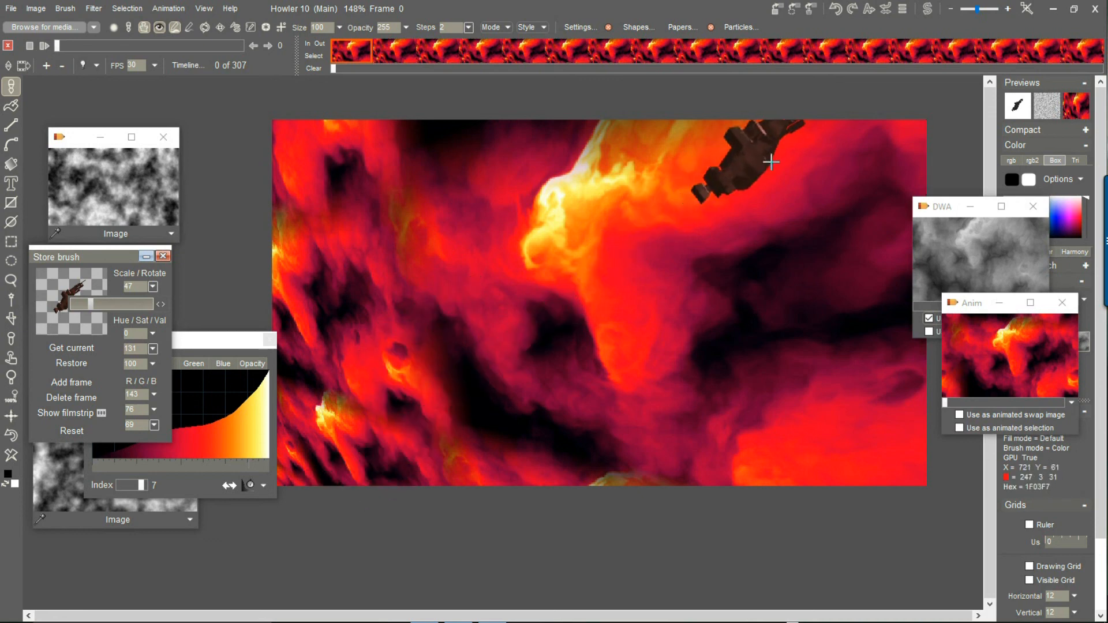
Step: Set the stored spaceship brush's rotation to 27 and move the Gradient sweep editor clear of the canvas
{"action": "left_click", "coordinate": [154, 289]}
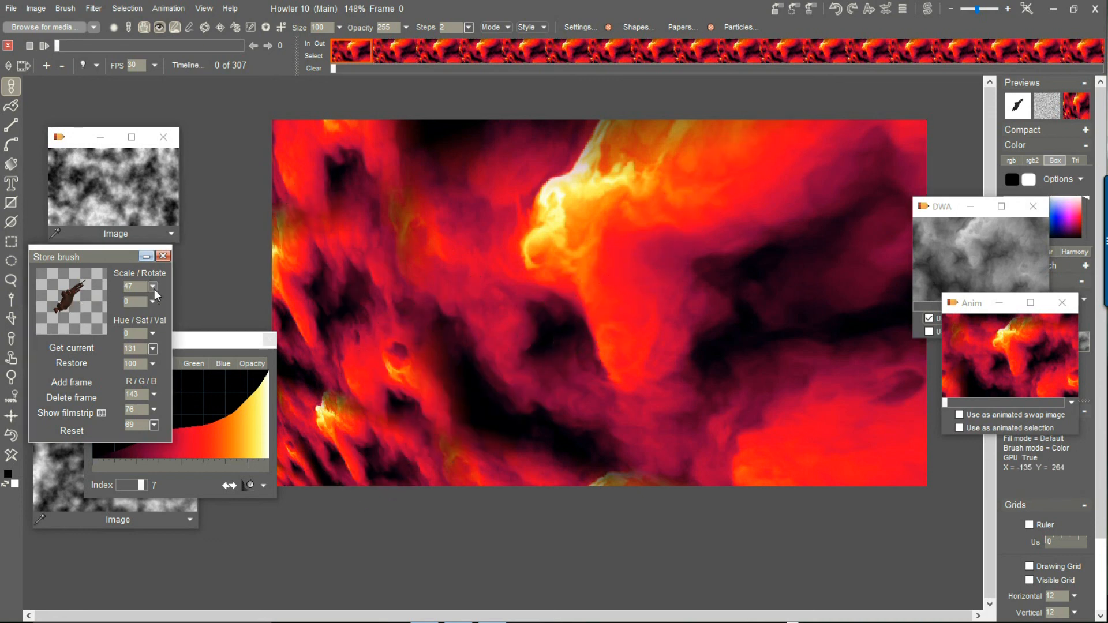
{"action": "left_click", "coordinate": [154, 301]}
{"action": "left_click_drag", "start_coordinate": [119, 321], "coordinate": [122, 321]}
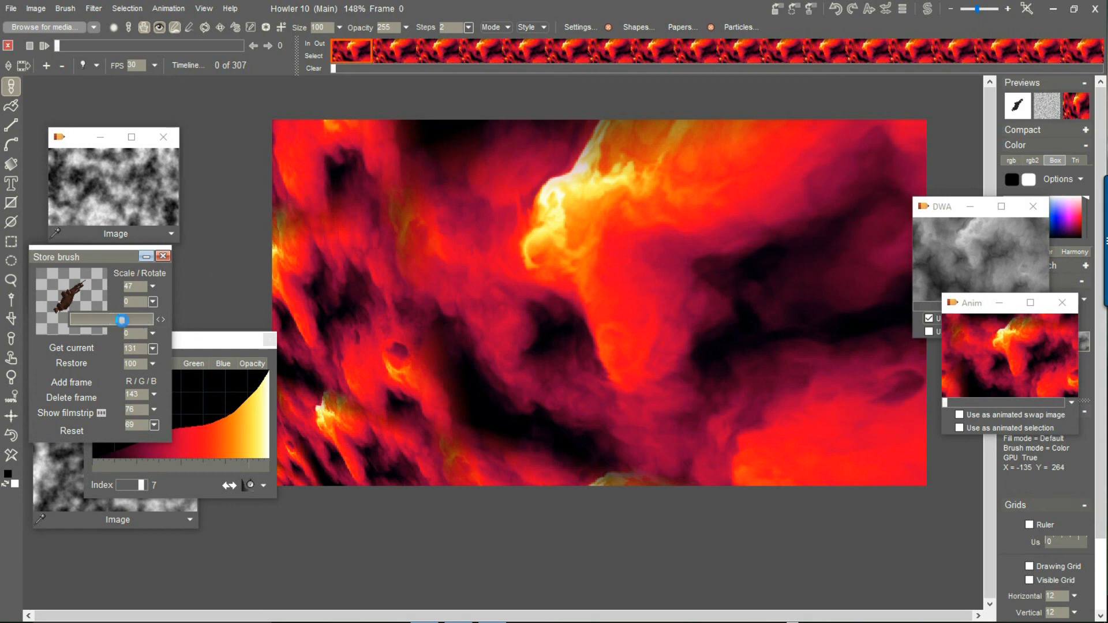
{"action": "left_click", "coordinate": [157, 302]}
{"action": "left_click", "coordinate": [154, 302]}
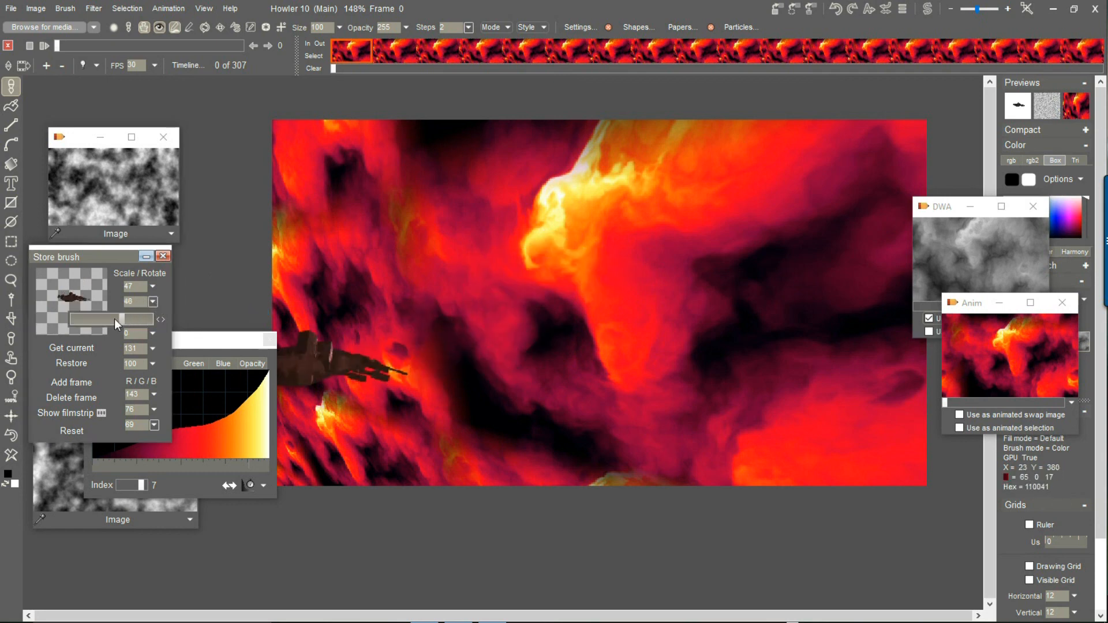
{"action": "left_click_drag", "start_coordinate": [118, 319], "coordinate": [116, 319]}
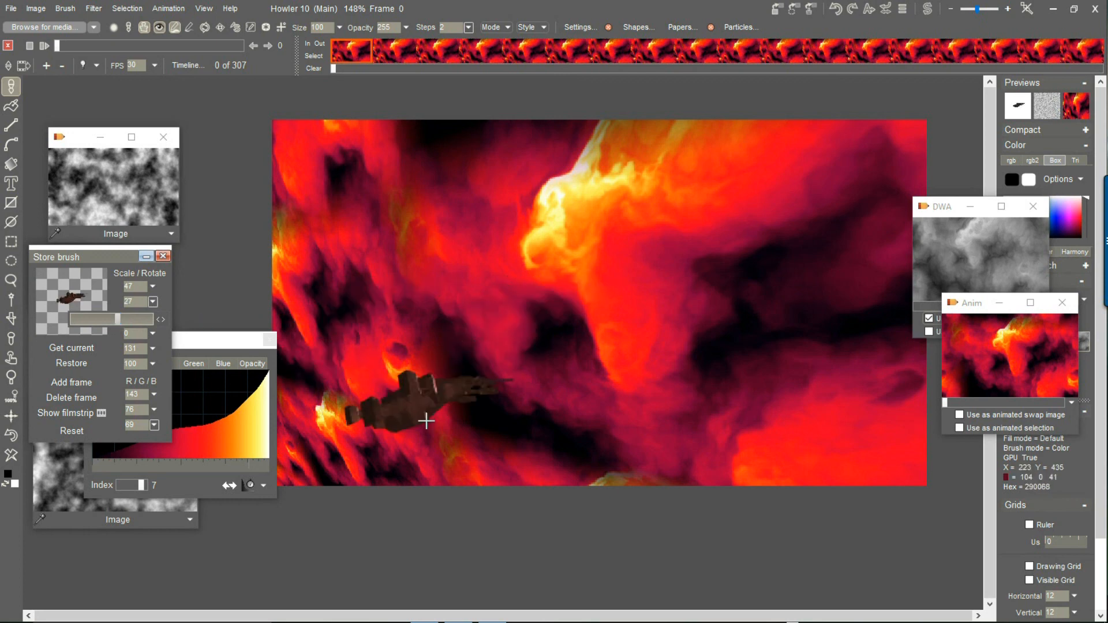
{"action": "left_click", "coordinate": [204, 355]}
{"action": "left_click_drag", "start_coordinate": [213, 342], "coordinate": [165, 537]}
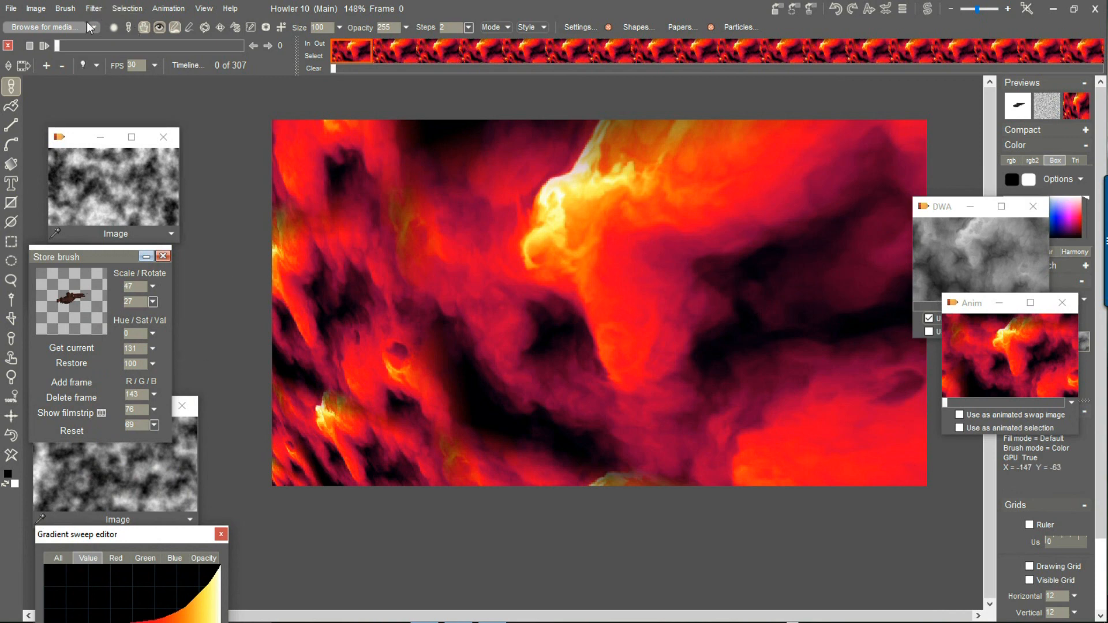
Step: Go to frame 184 and paint the spaceship brush across the canvas over the animation's frames
{"action": "left_click", "coordinate": [182, 46]}
{"action": "left_click_drag", "start_coordinate": [182, 41], "coordinate": [169, 42]}
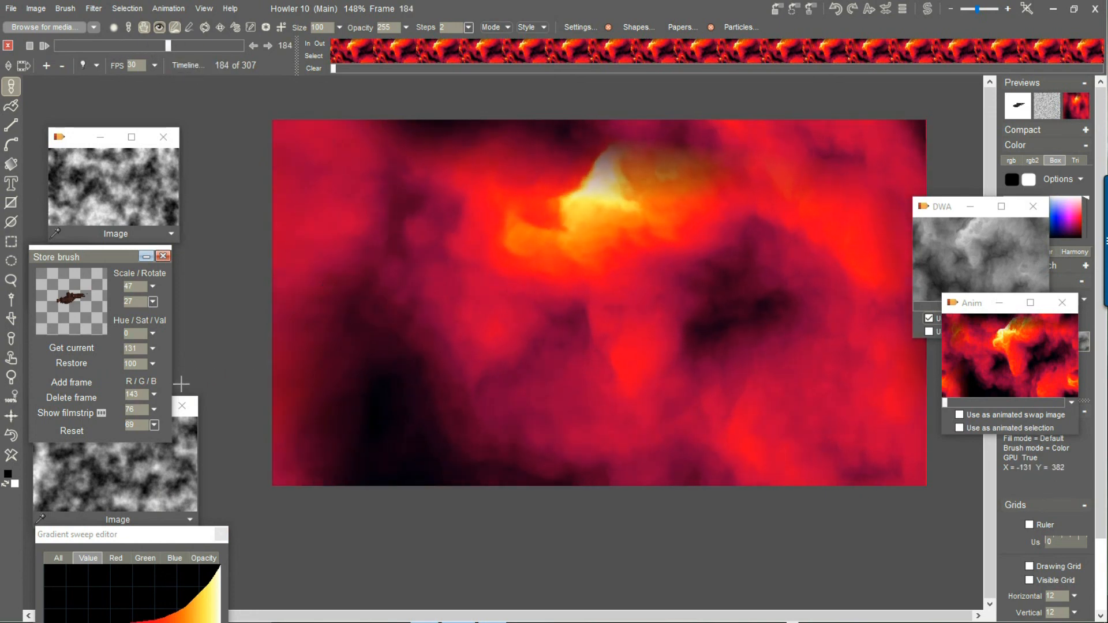
{"action": "mouse_move", "coordinate": [185, 385]}
{"action": "left_mouse_down"}
{"action": "mouse_move", "coordinate": [389, 373]}
{"action": "mouse_move", "coordinate": [656, 335]}
{"action": "mouse_move", "coordinate": [1101, 248]}
{"action": "left_mouse_up"}
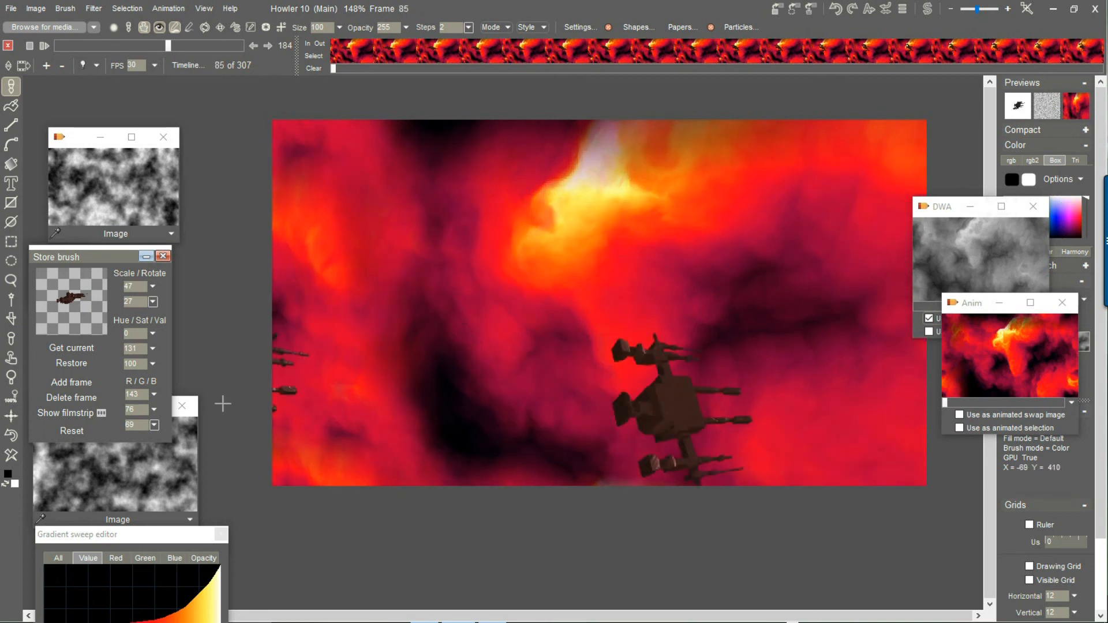
{"action": "key", "text": "Escape"}
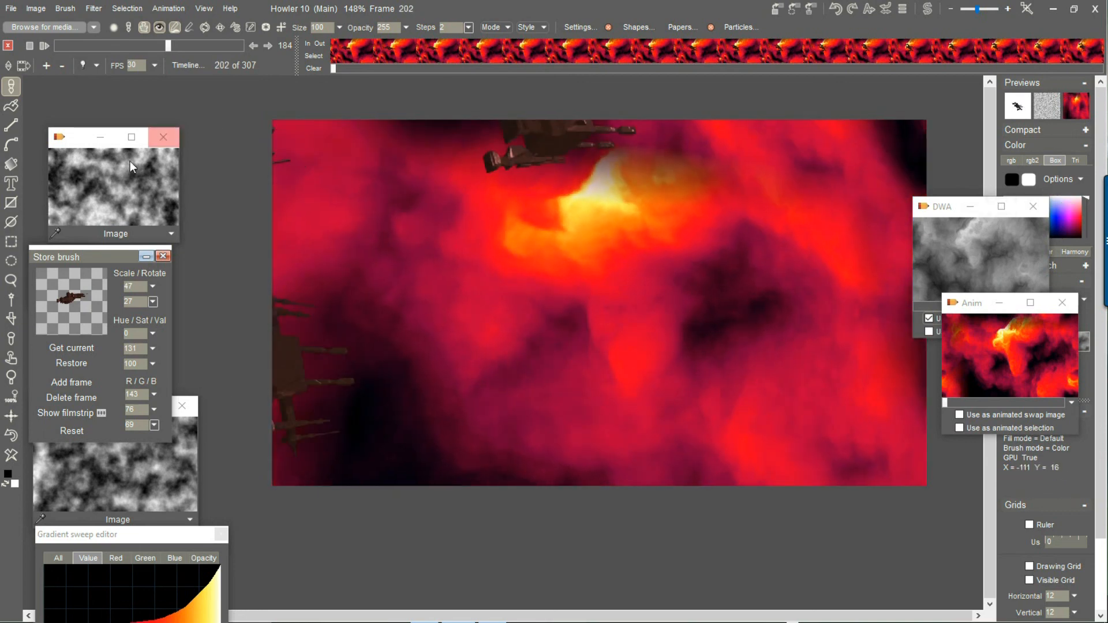
Step: Set the stored spaceship brush's scale to 33 and the brush steps to 1, and play the animation with the painted ships
{"action": "left_click", "coordinate": [153, 286]}
{"action": "left_click", "coordinate": [85, 304]}
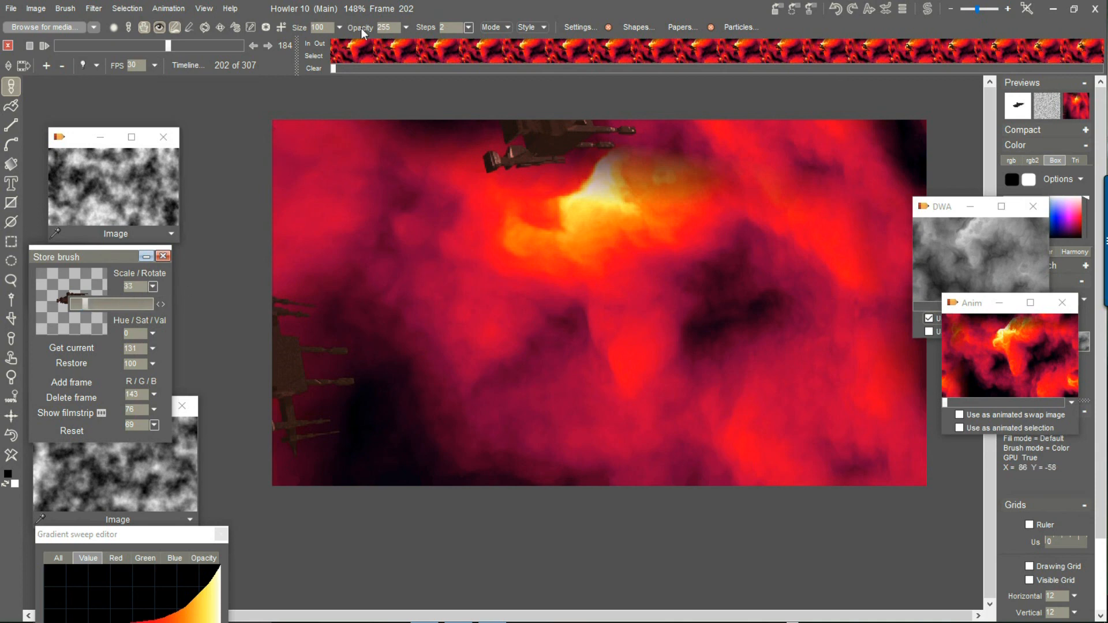
{"action": "left_click", "coordinate": [469, 28]}
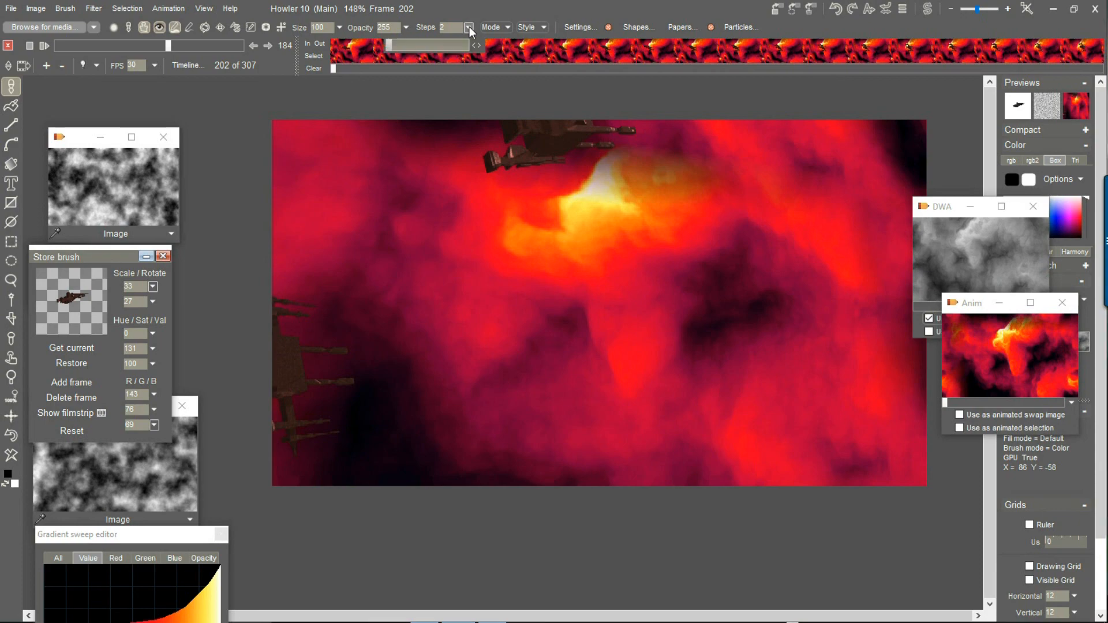
{"action": "left_click", "coordinate": [475, 44]}
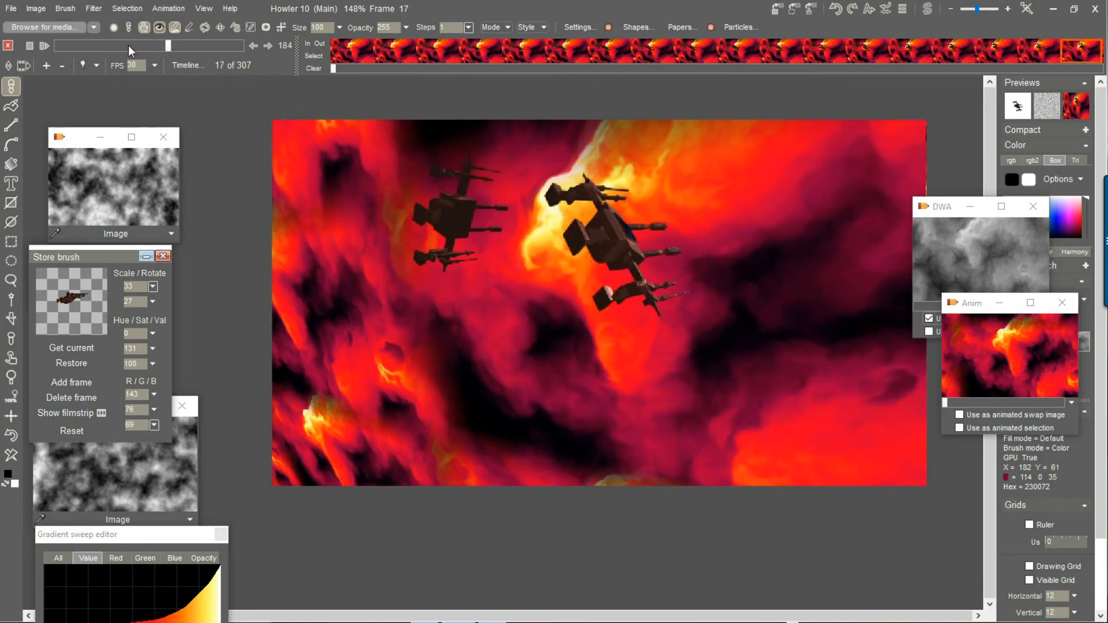
{"action": "left_click", "coordinate": [47, 43]}
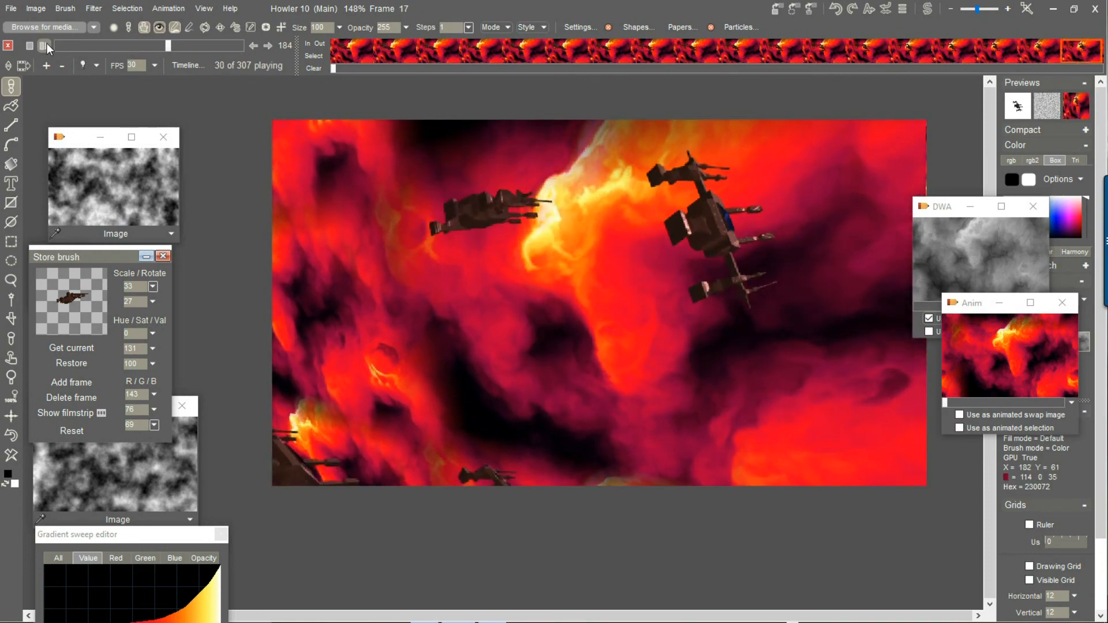